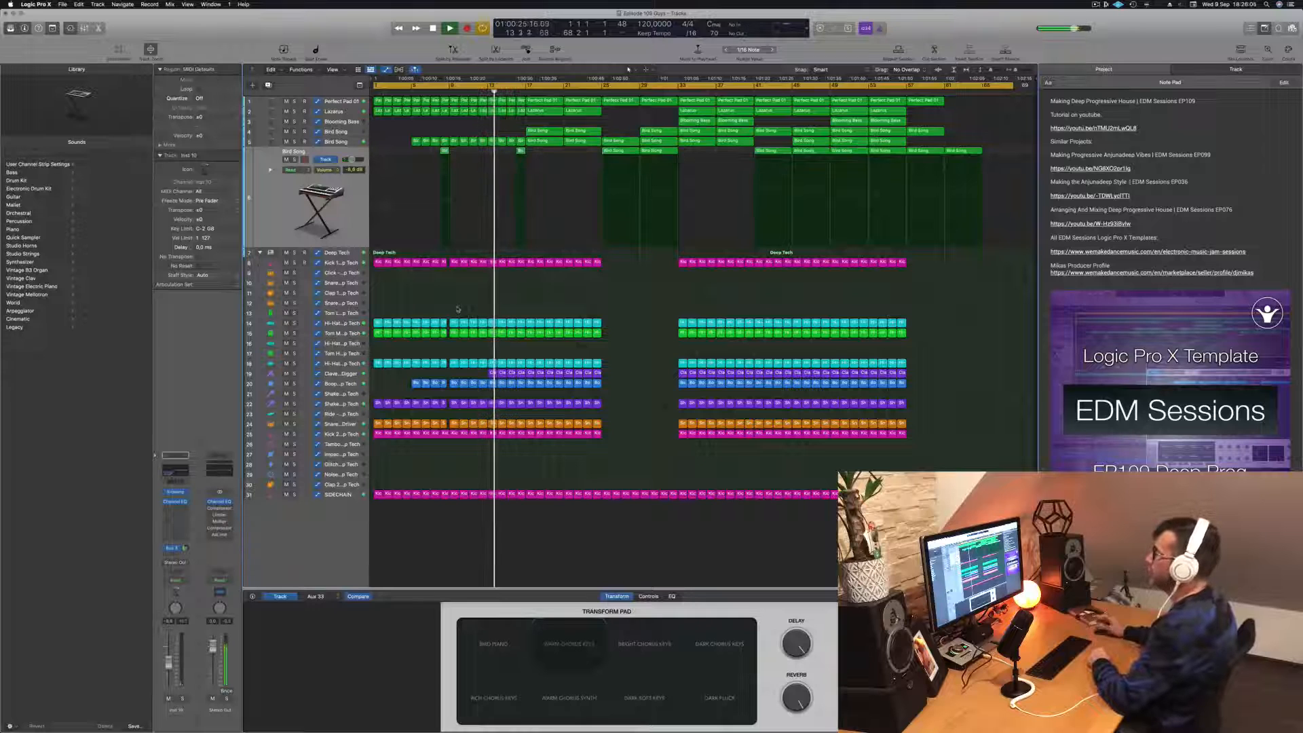
- Listen to the arrangement while inspecting the Clave and Bird Song tracks, then stop playback
{"action": "left_click", "coordinate": [335, 373]}
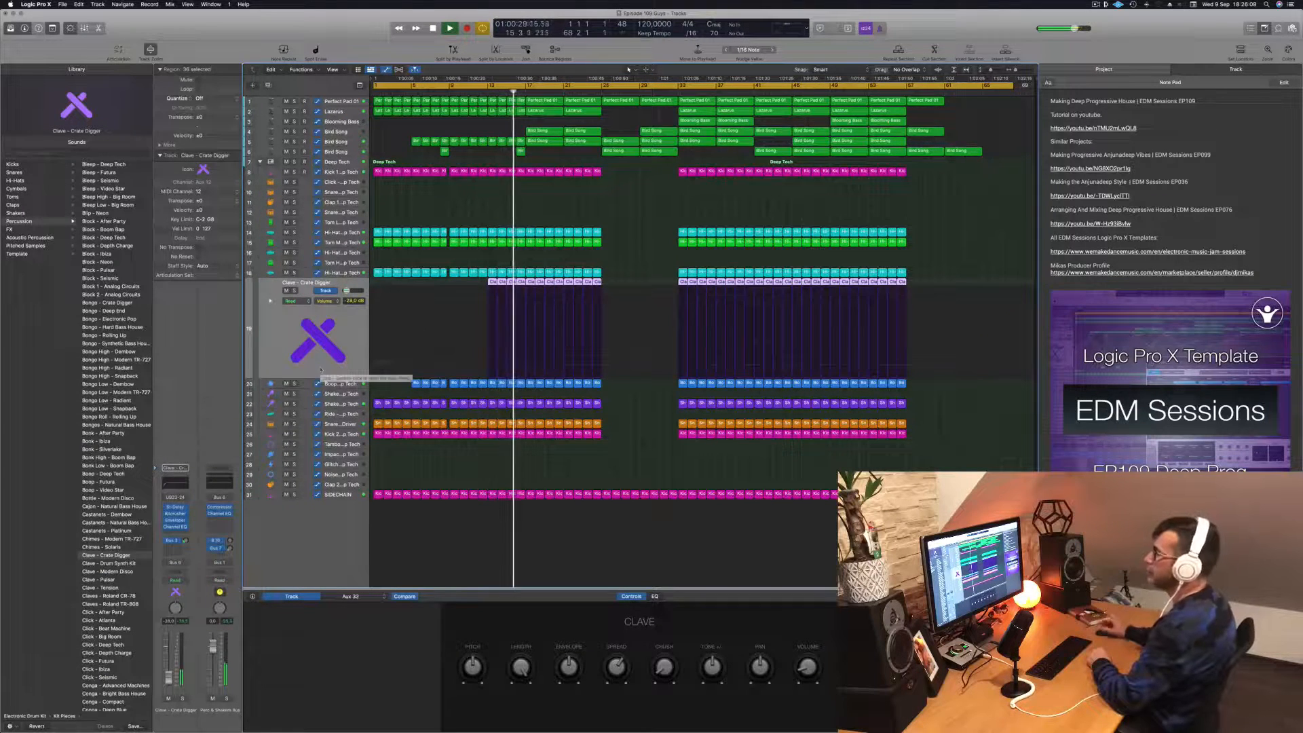
{"action": "left_click", "coordinate": [618, 195]}
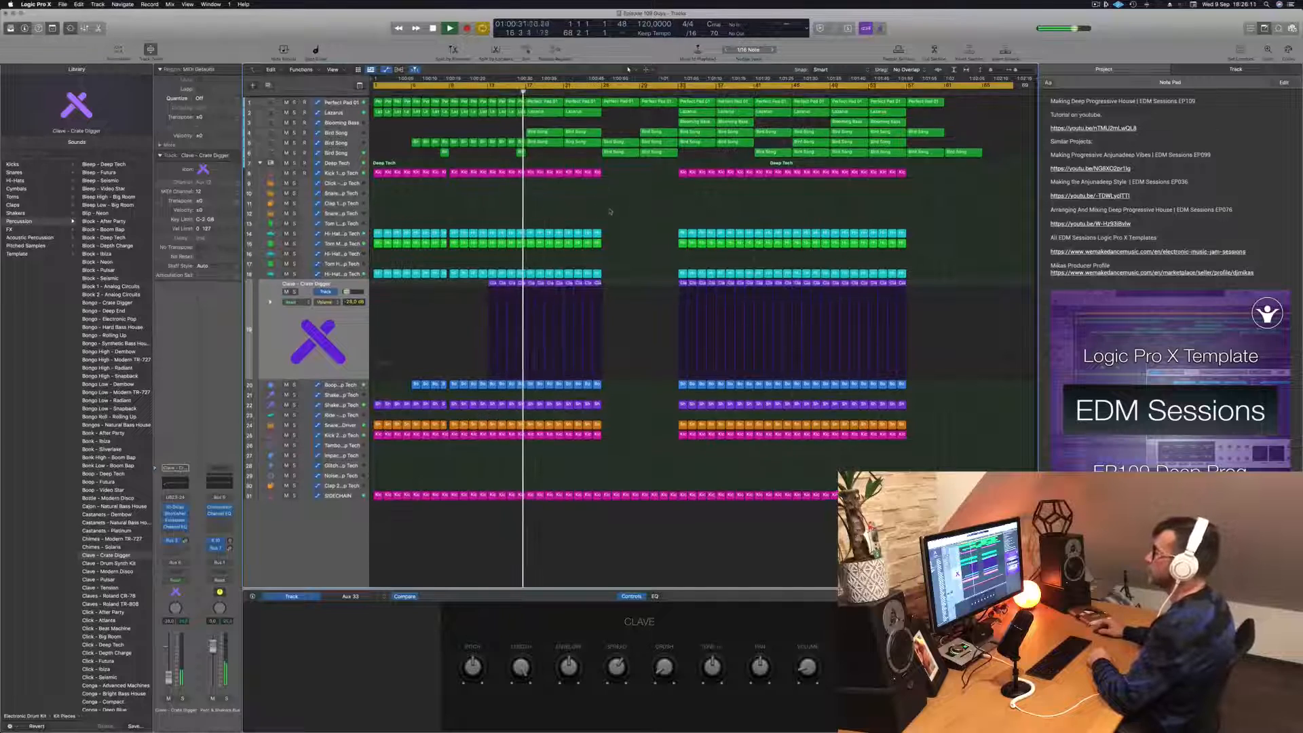
{"action": "left_click", "coordinate": [348, 134]}
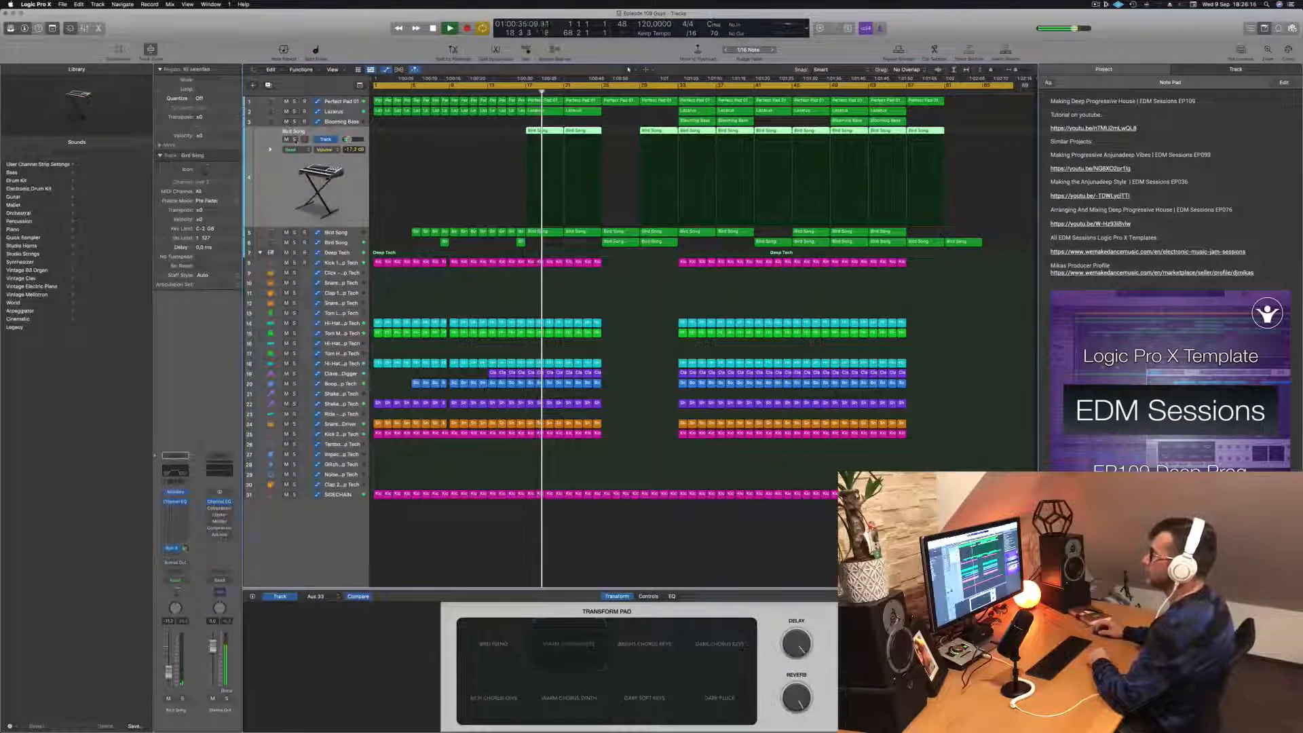
{"action": "key", "text": "s"}
{"action": "key", "text": "s"}
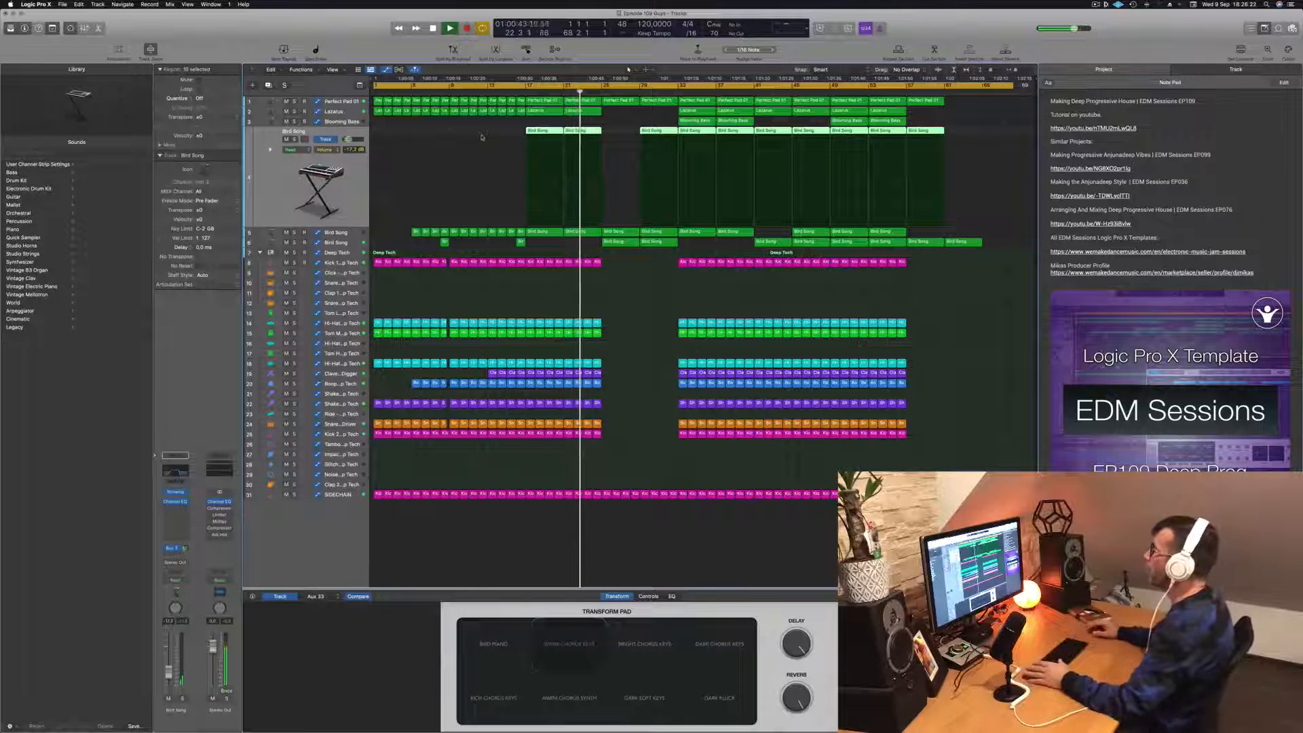
{"action": "left_click", "coordinate": [508, 299]}
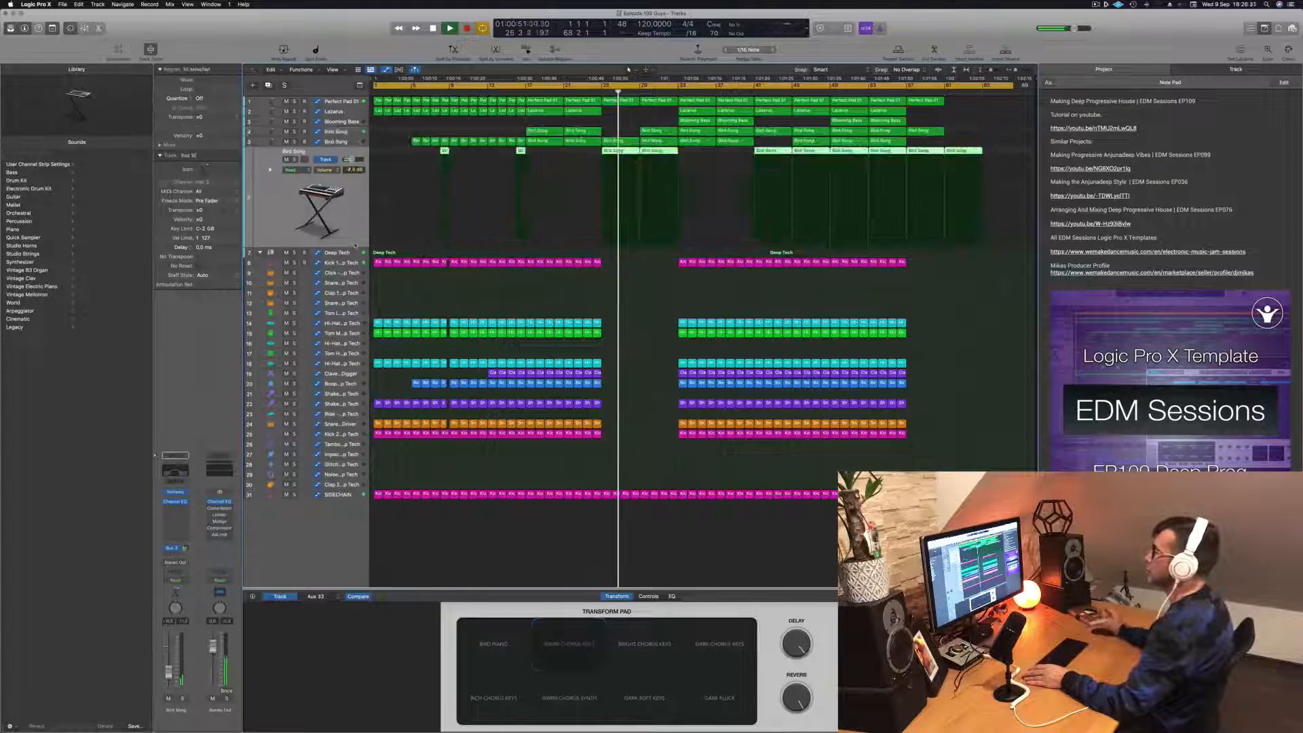
{"action": "left_click", "coordinate": [355, 243]}
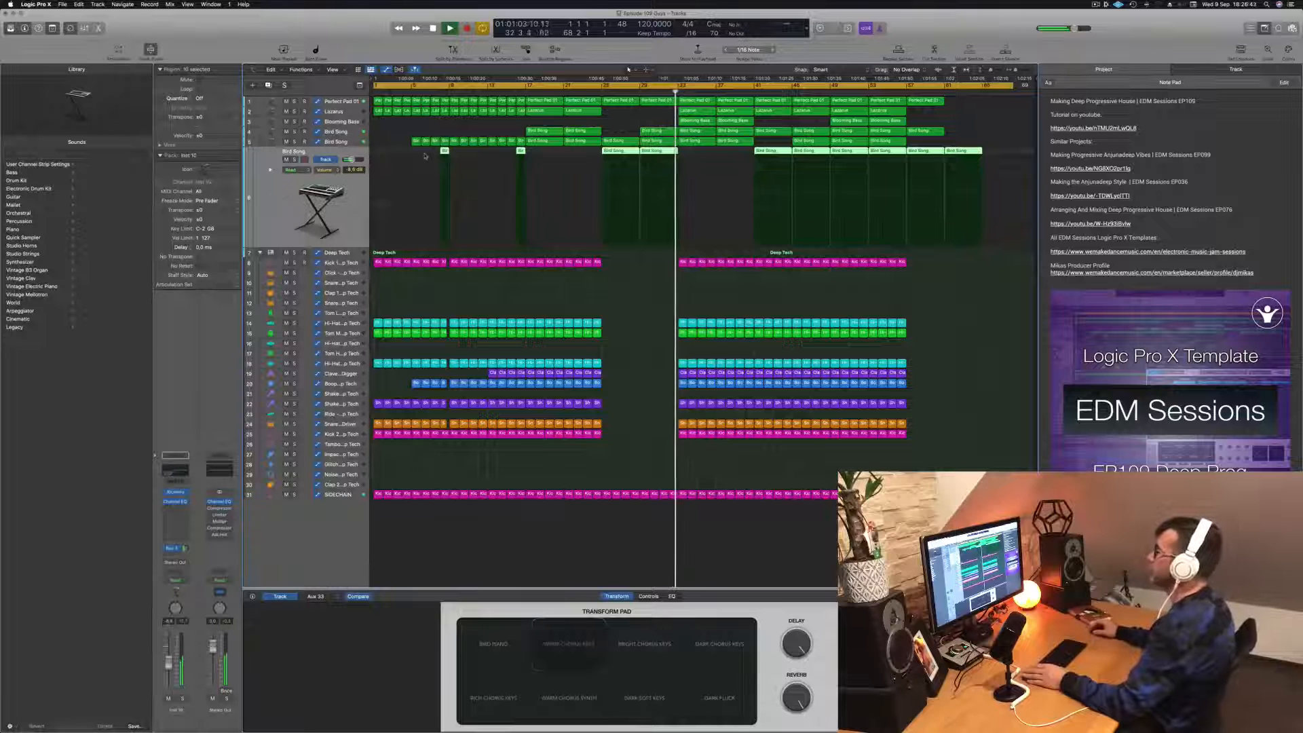
{"action": "left_click", "coordinate": [633, 323]}
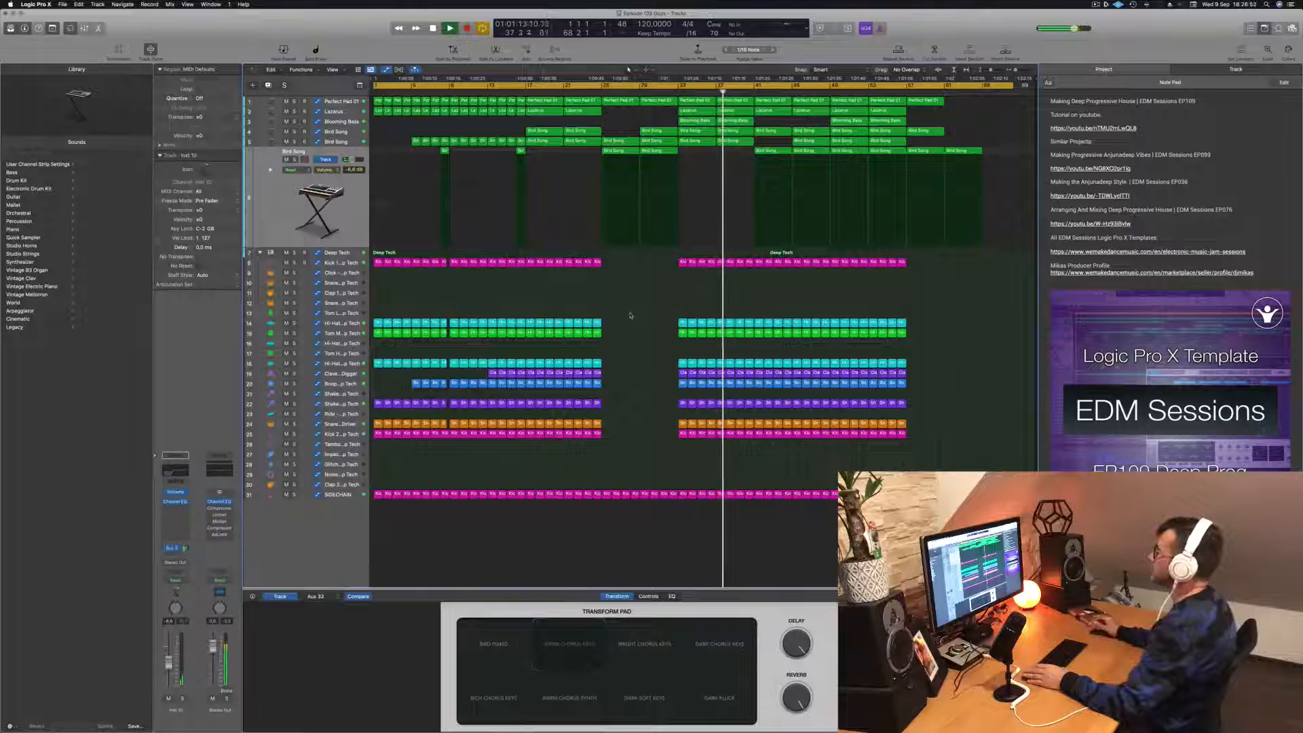
{"action": "key", "text": "space"}
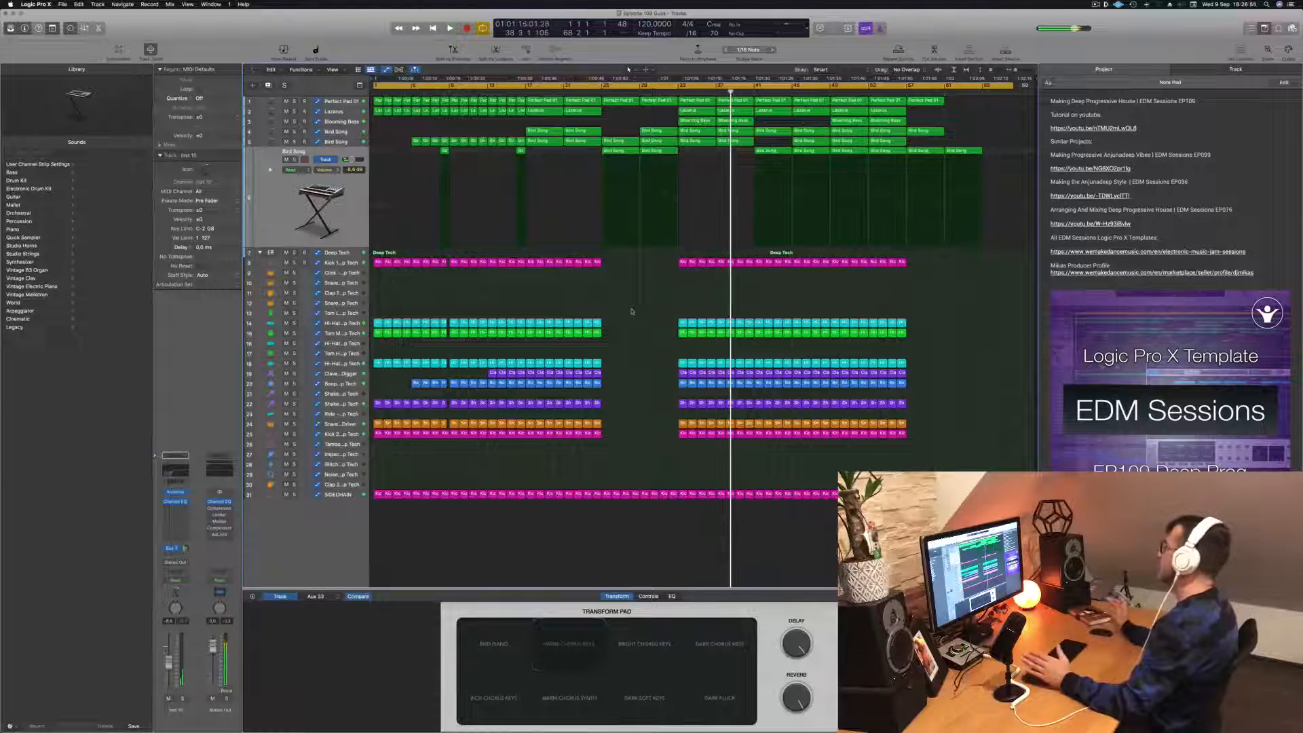
- Hide the project notes and fit the full arrangement into the widened tracks area
{"action": "key", "text": "super+alt+p"}
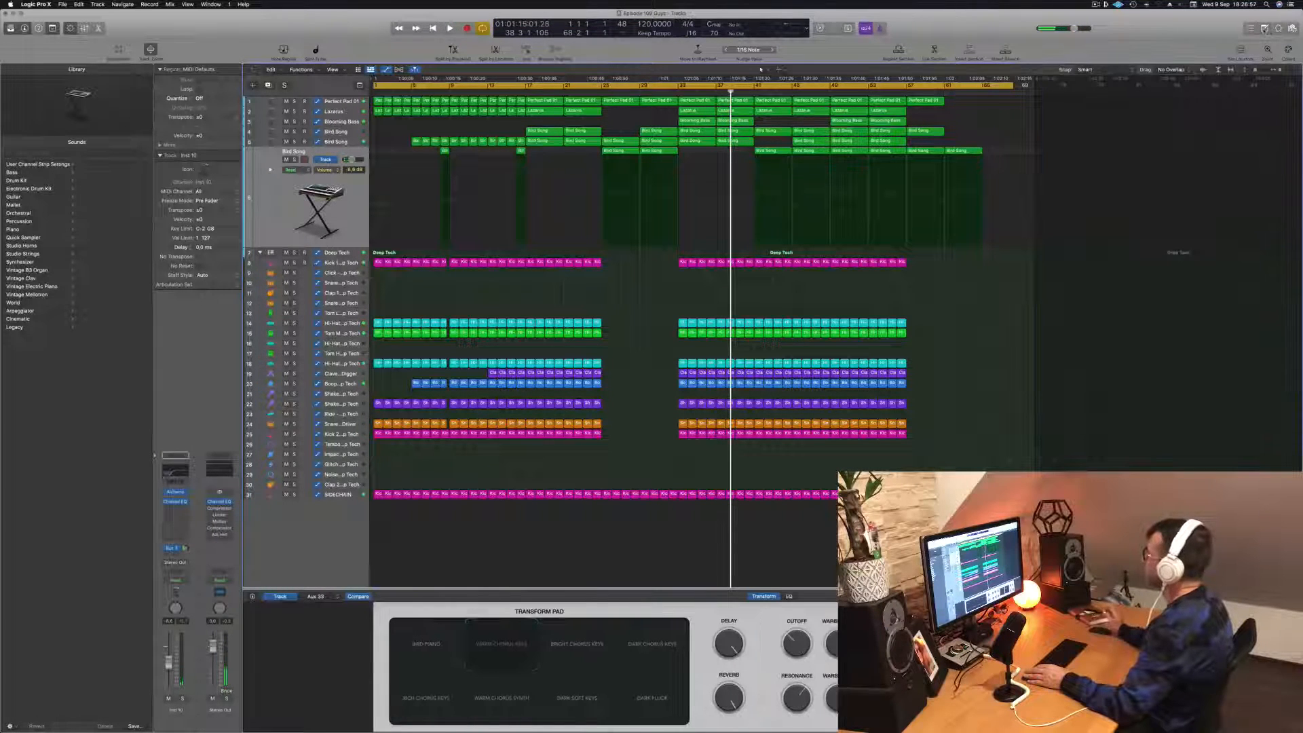
{"action": "scroll", "coordinate": [988, 308], "scroll_direction": "up", "scroll_amount": 4}
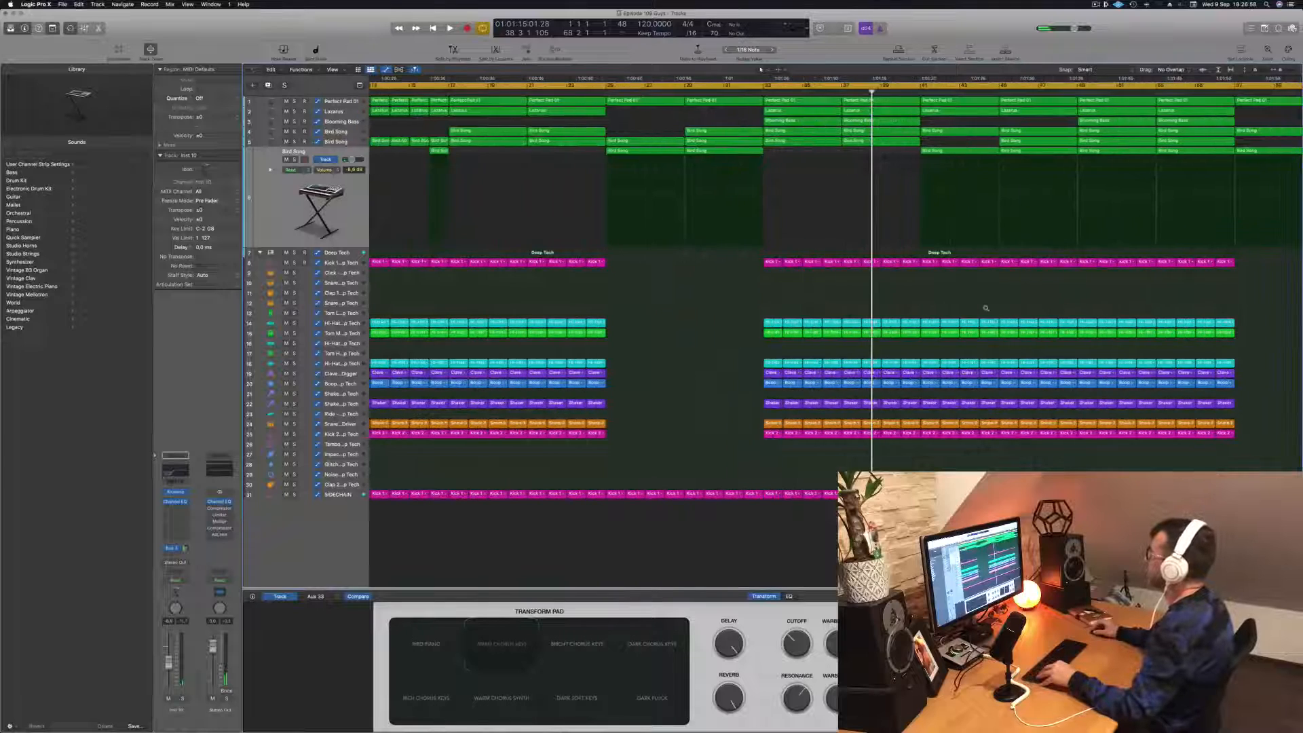
{"action": "scroll", "coordinate": [987, 308], "scroll_direction": "down", "scroll_amount": 2}
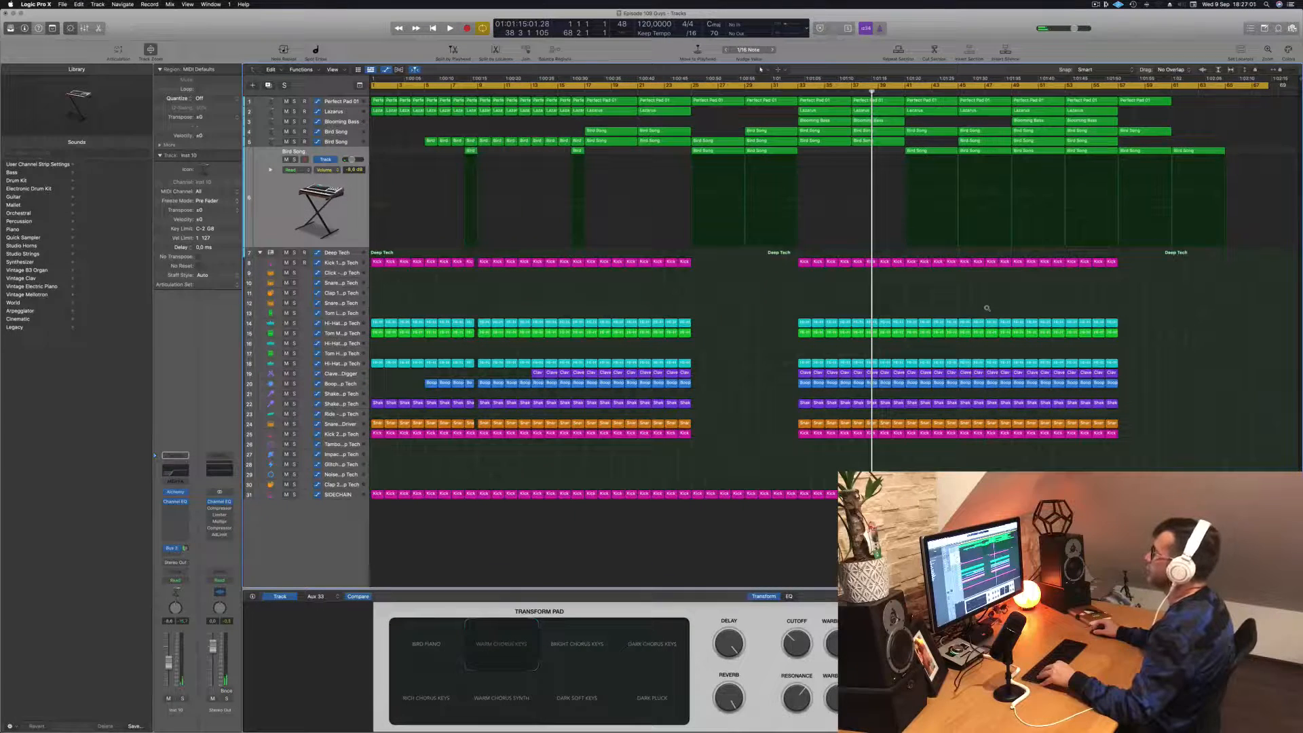
{"action": "scroll", "coordinate": [987, 308], "scroll_direction": "left", "scroll_amount": 1}
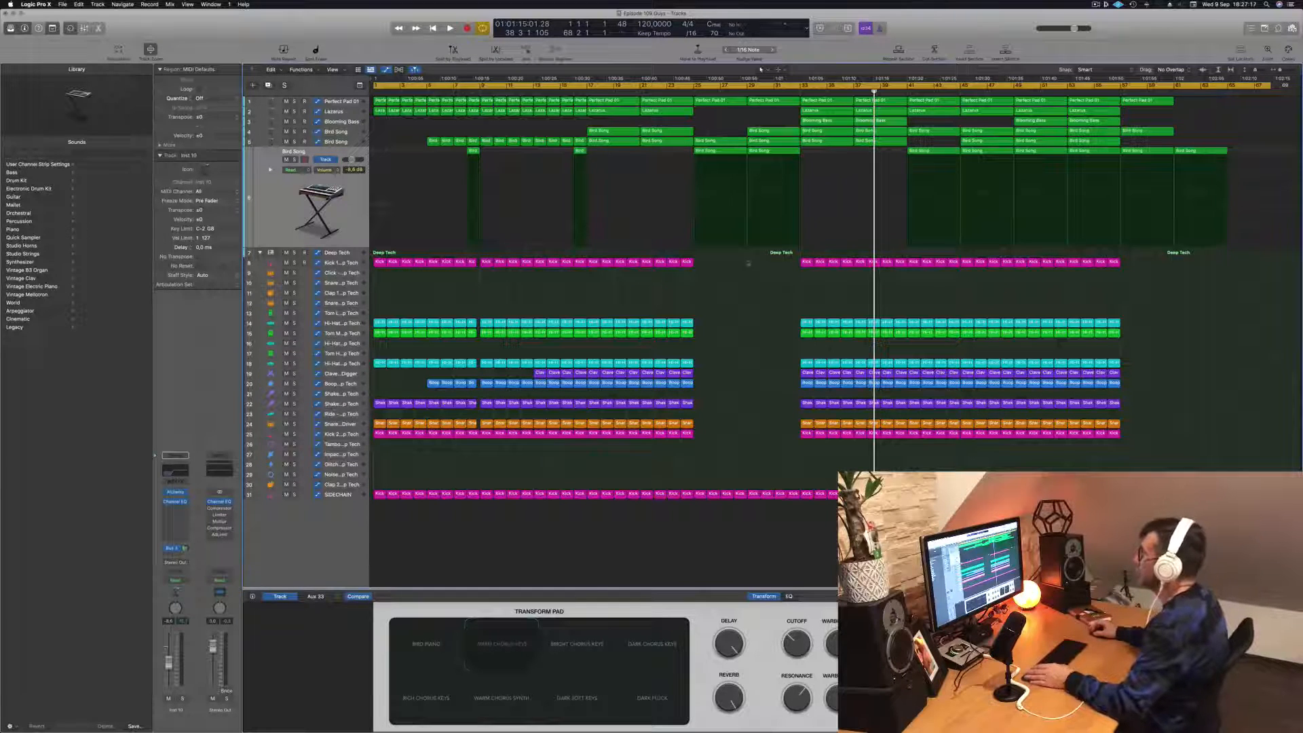
- Set the cycle range over the first eight bars of the arrangement and repeat that section three times
{"action": "key", "text": "Return"}
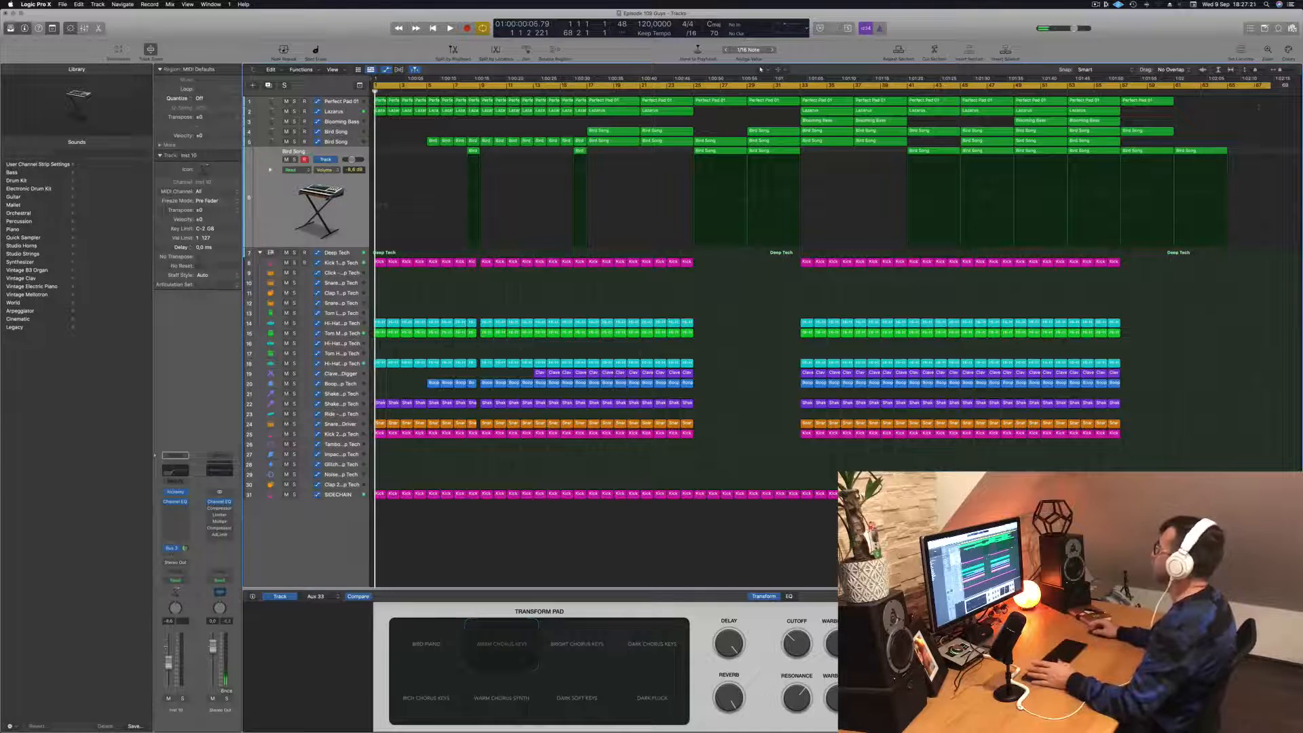
{"action": "left_click_drag", "start_coordinate": [1271, 84], "coordinate": [478, 131]}
{"action": "key", "text": "space"}
{"action": "key", "text": "space"}
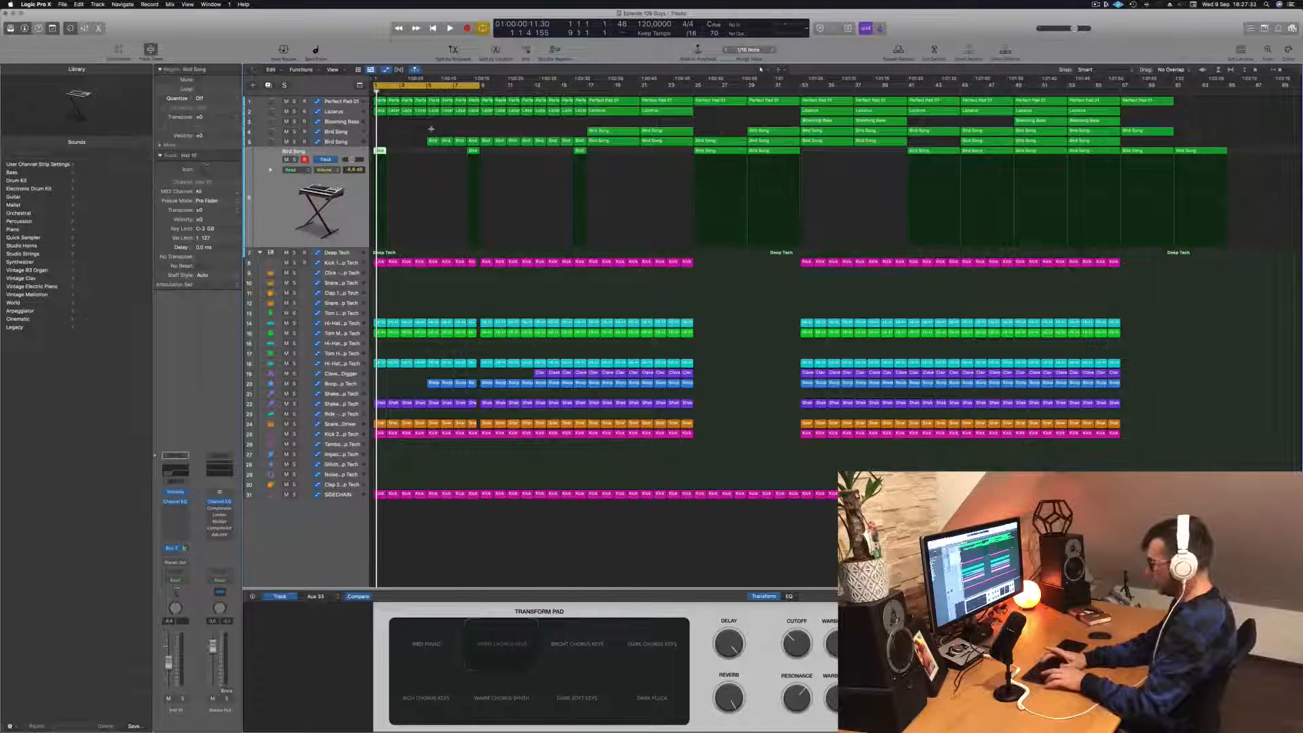
{"action": "key", "text": "ctrl+super+r"}
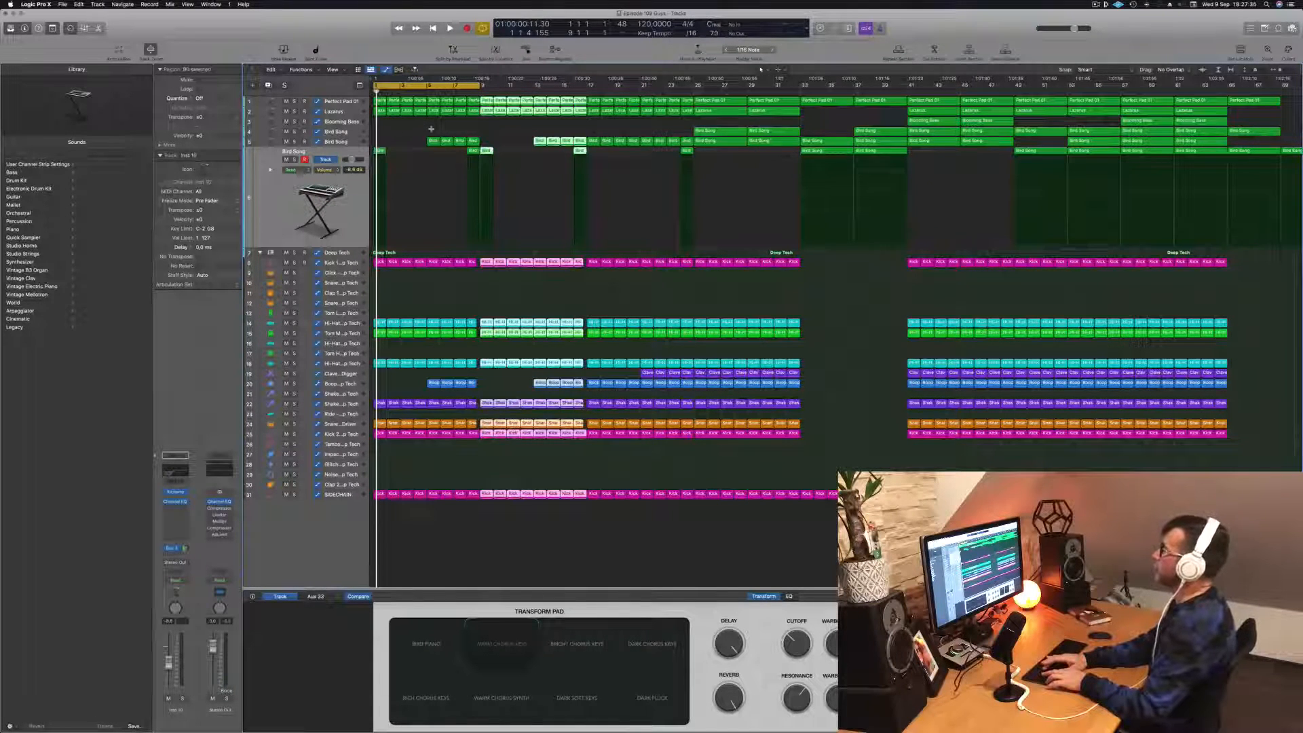
{"action": "key", "text": "ctrl+super+r"}
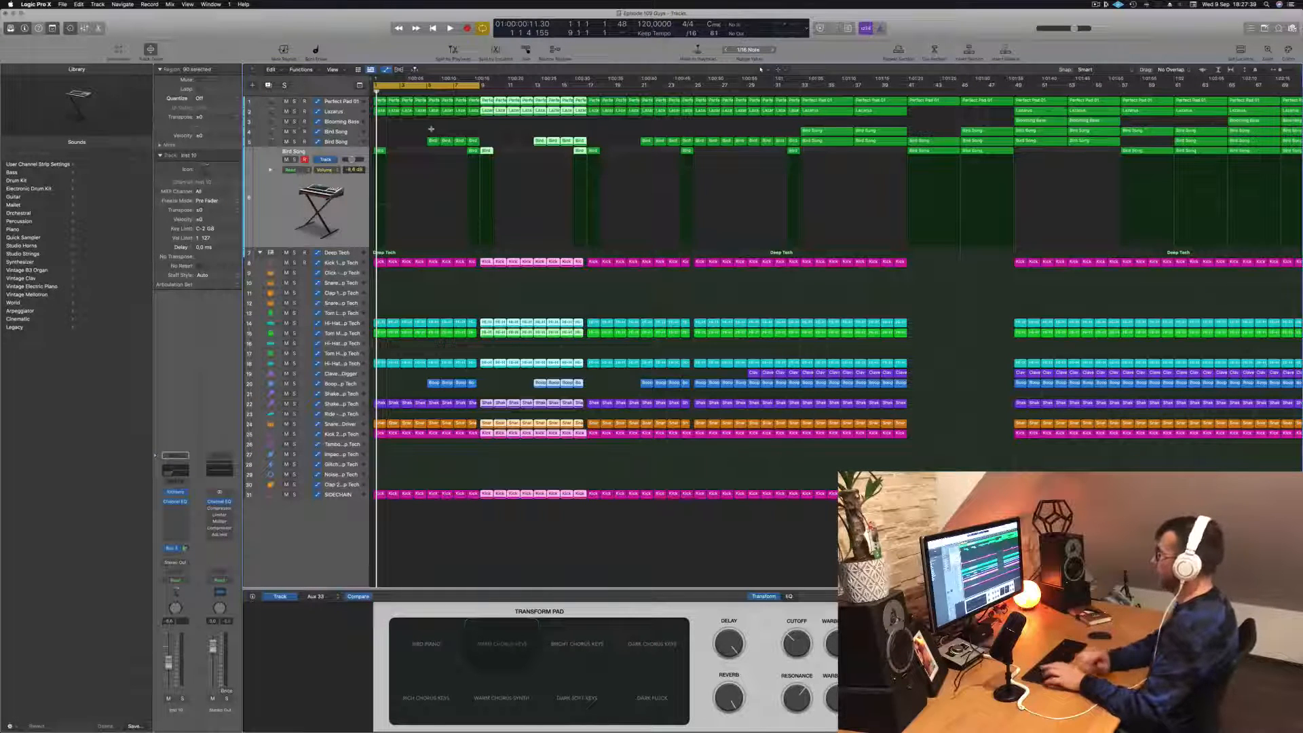
{"action": "key", "text": "ctrl+super+r"}
- Audition the opening bars with and without the Hi-Hat track 18, muting it for comparison
{"action": "key", "text": "space"}
{"action": "scroll", "coordinate": [624, 175], "scroll_direction": "left", "scroll_amount": 3}
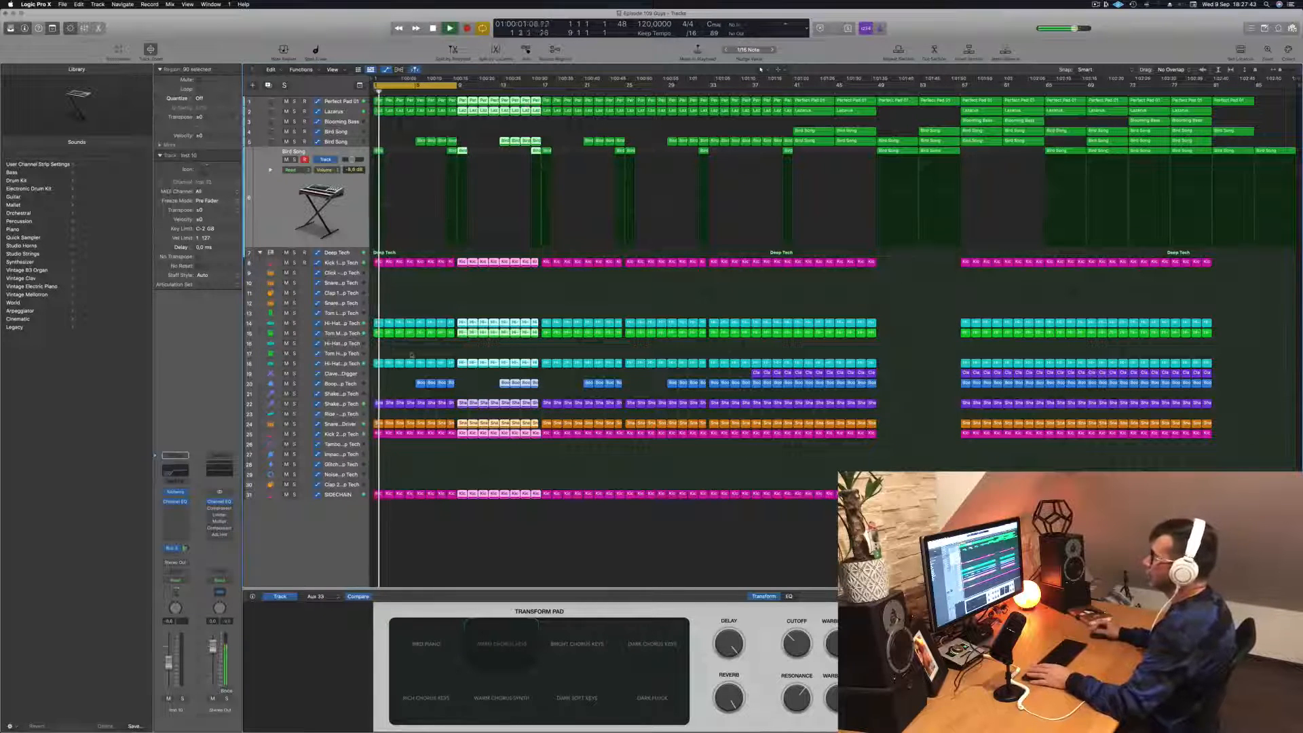
{"action": "key", "text": "space"}
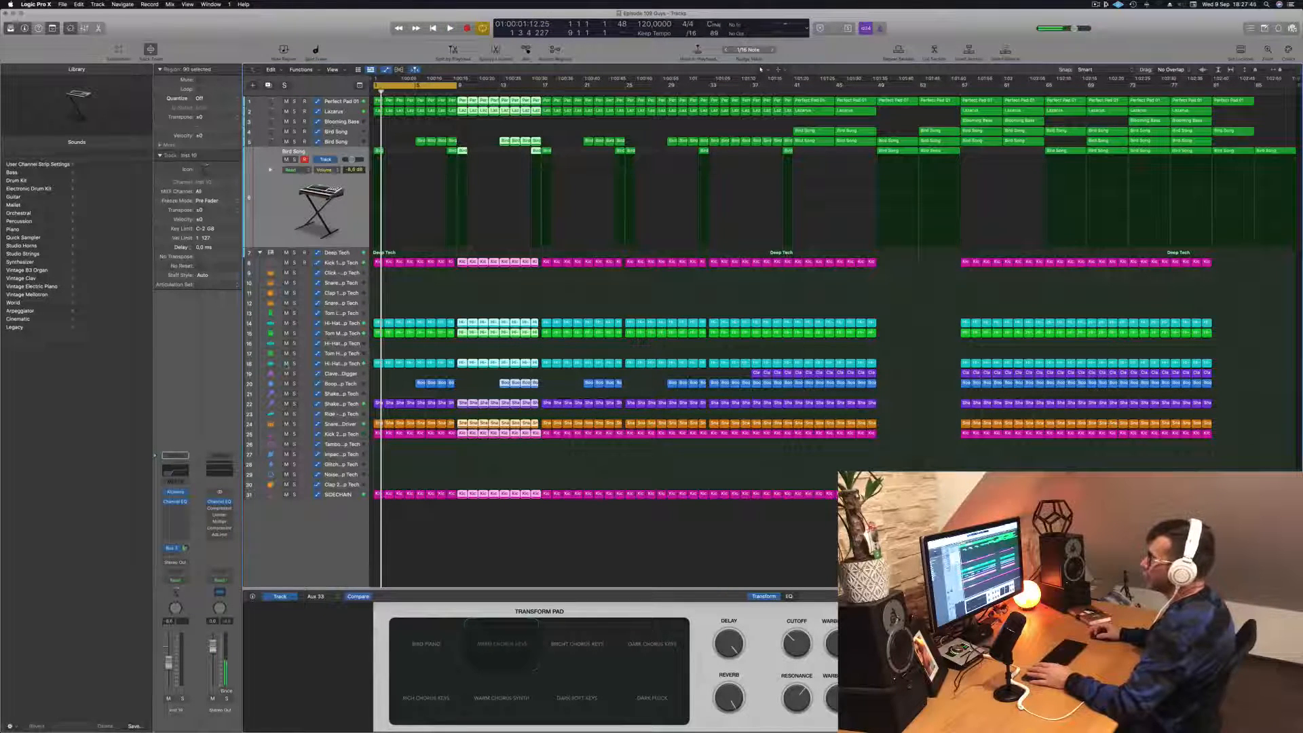
{"action": "left_click", "coordinate": [286, 364]}
{"action": "key", "text": "space"}
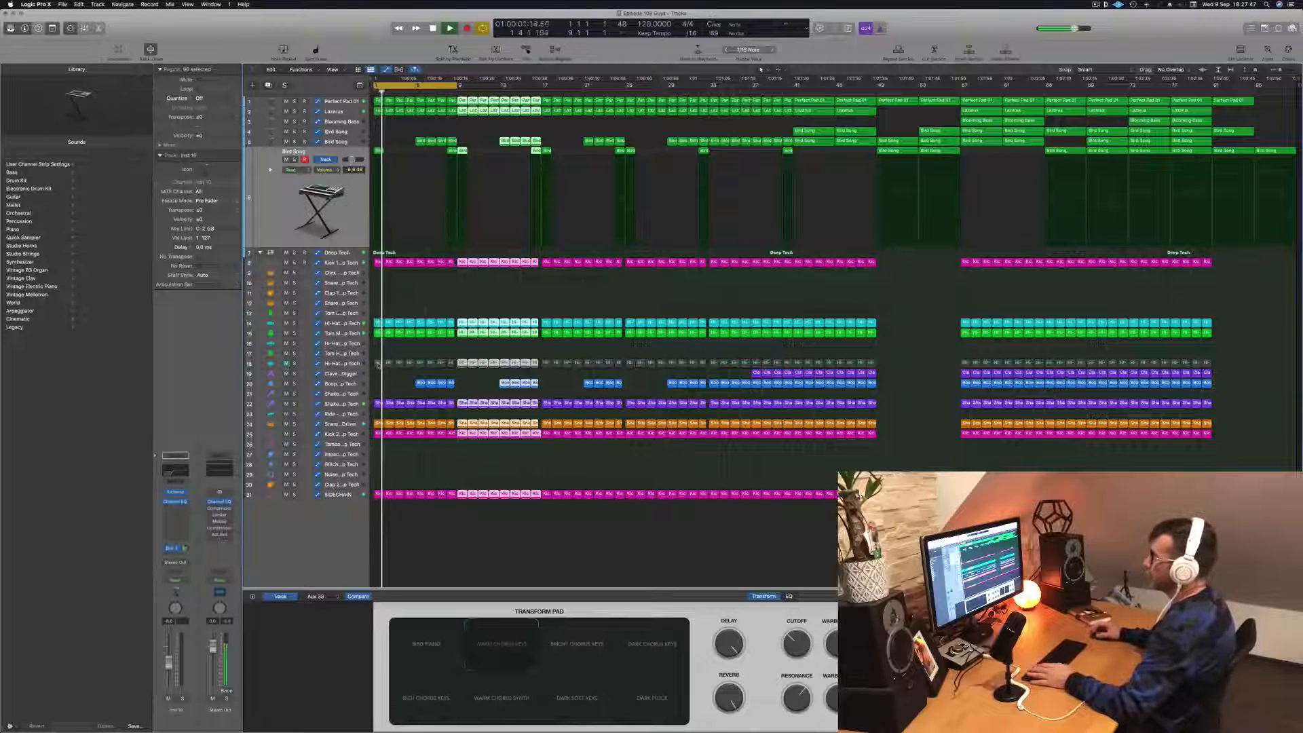
{"action": "key", "text": "space"}
- Unmute Hi-Hat track 18 and delete its regions within the first eight bars
{"action": "key", "text": "super+Right"}
{"action": "key", "text": "super+Right"}
{"action": "key", "text": "super+Right"}
{"action": "key", "text": "super+Right"}
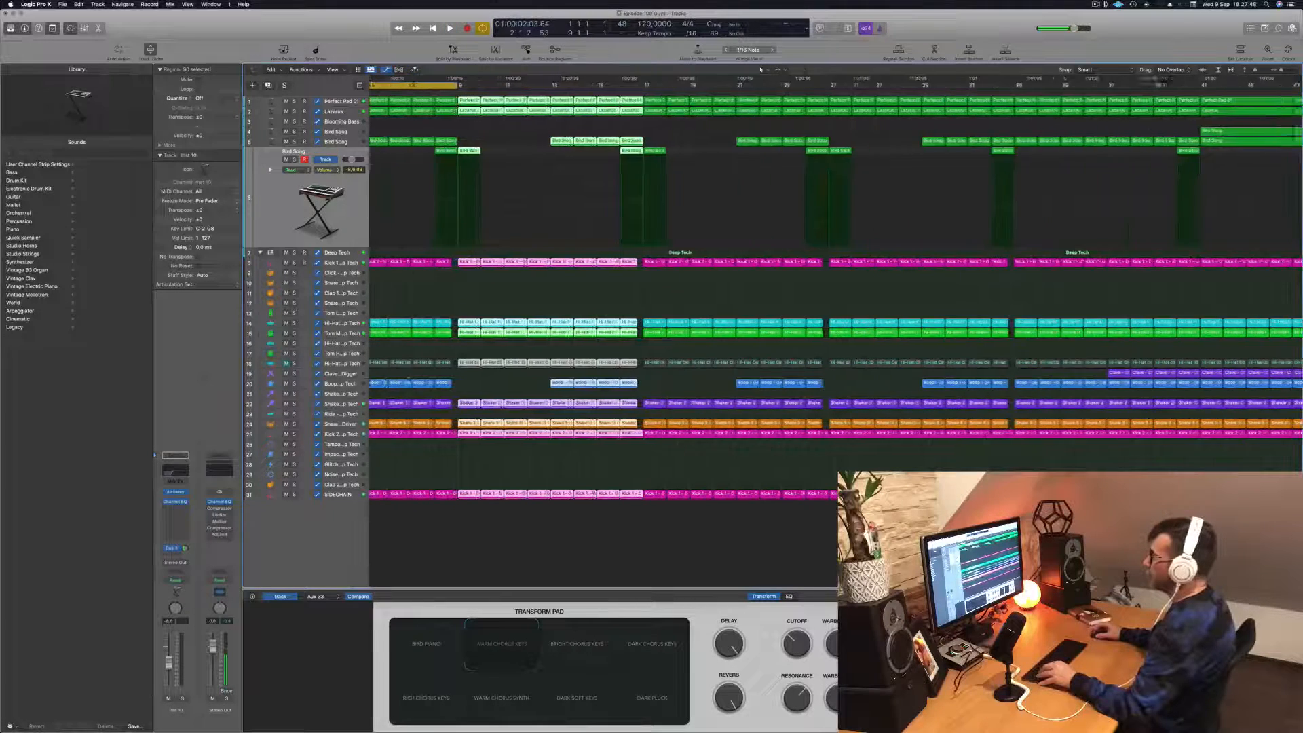
{"action": "key", "text": "Return"}
{"action": "key", "text": "space"}
{"action": "left_click_drag", "start_coordinate": [392, 353], "coordinate": [551, 364]}
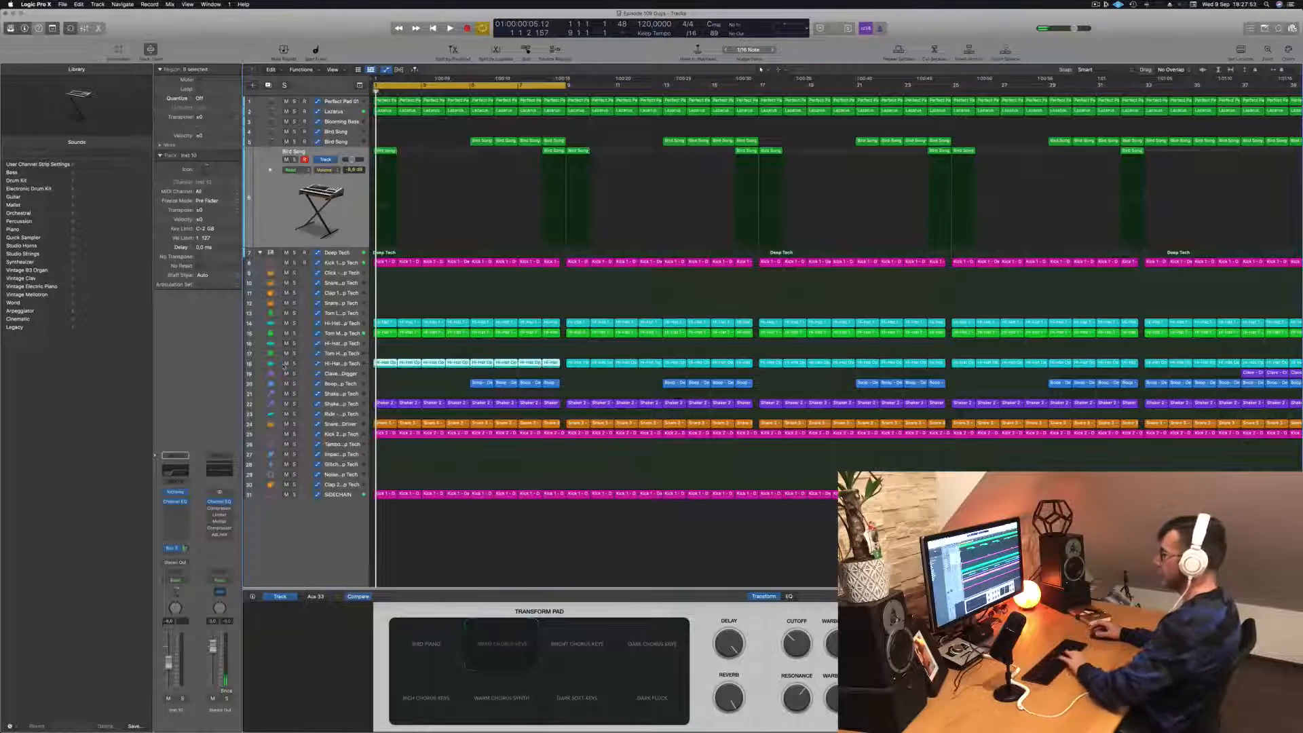
{"action": "key", "text": "Delete"}
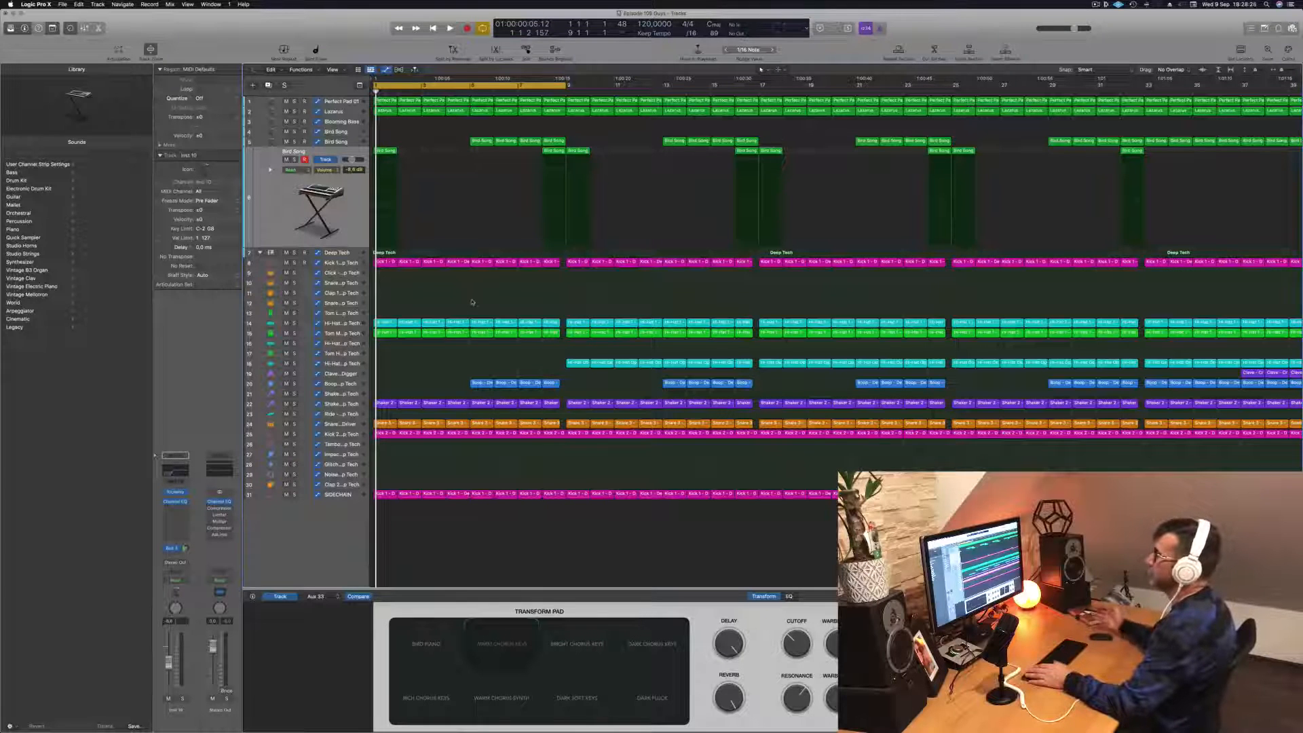
- Play the intro and delete the Bird Song region at bar 1 of track 6
{"action": "key", "text": "space"}
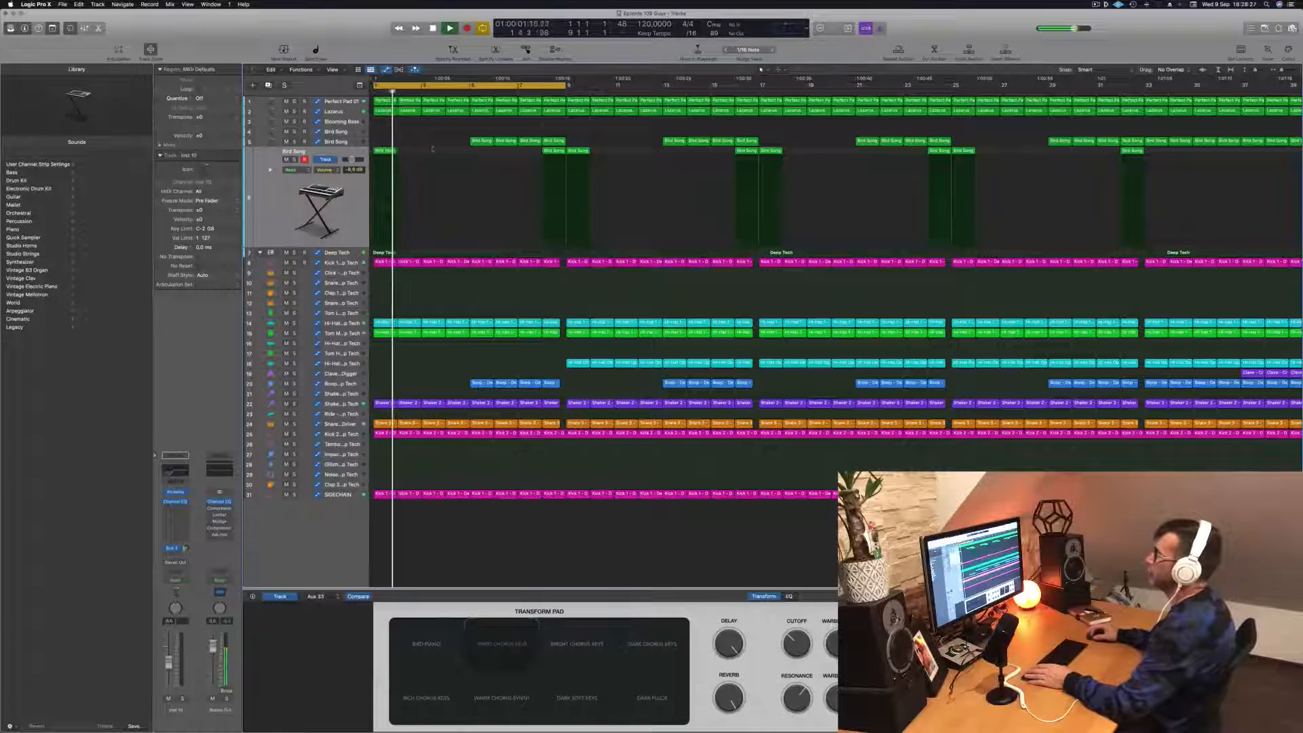
{"action": "left_click_drag", "start_coordinate": [432, 150], "coordinate": [365, 159]}
{"action": "key", "text": "Return"}
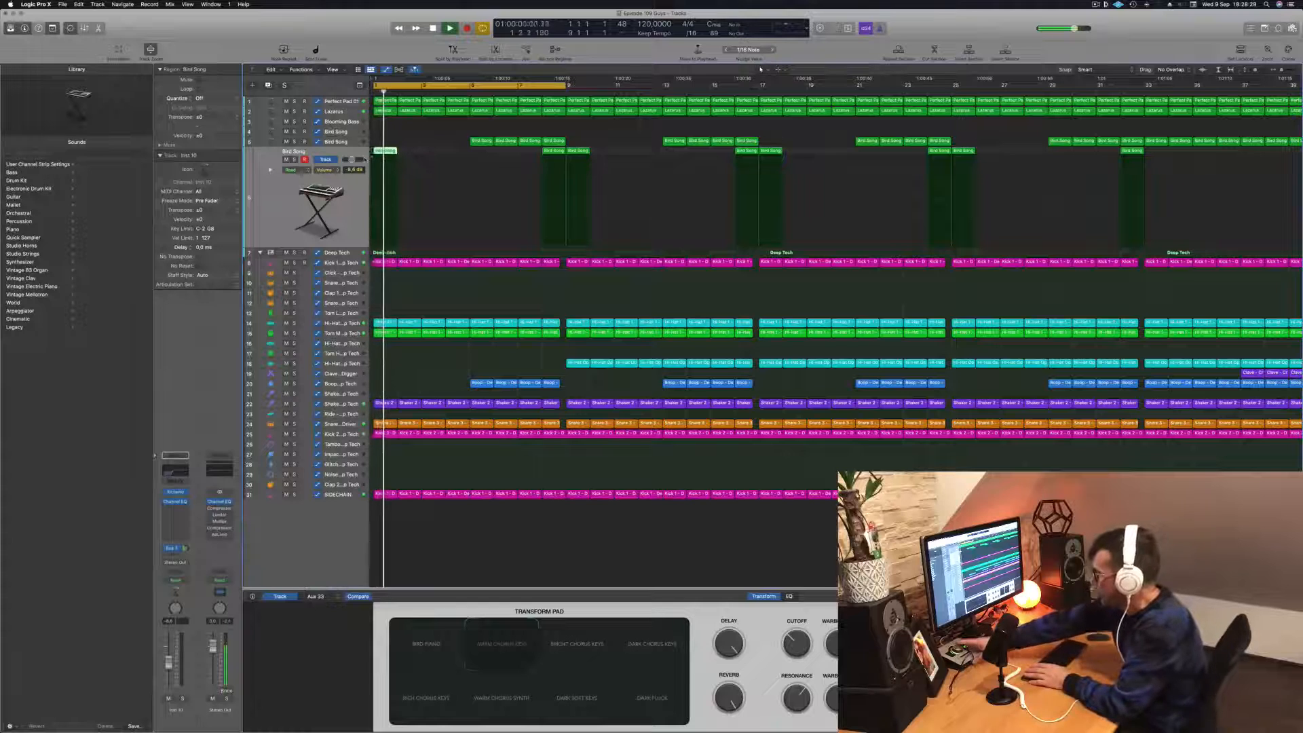
{"action": "key", "text": "Return"}
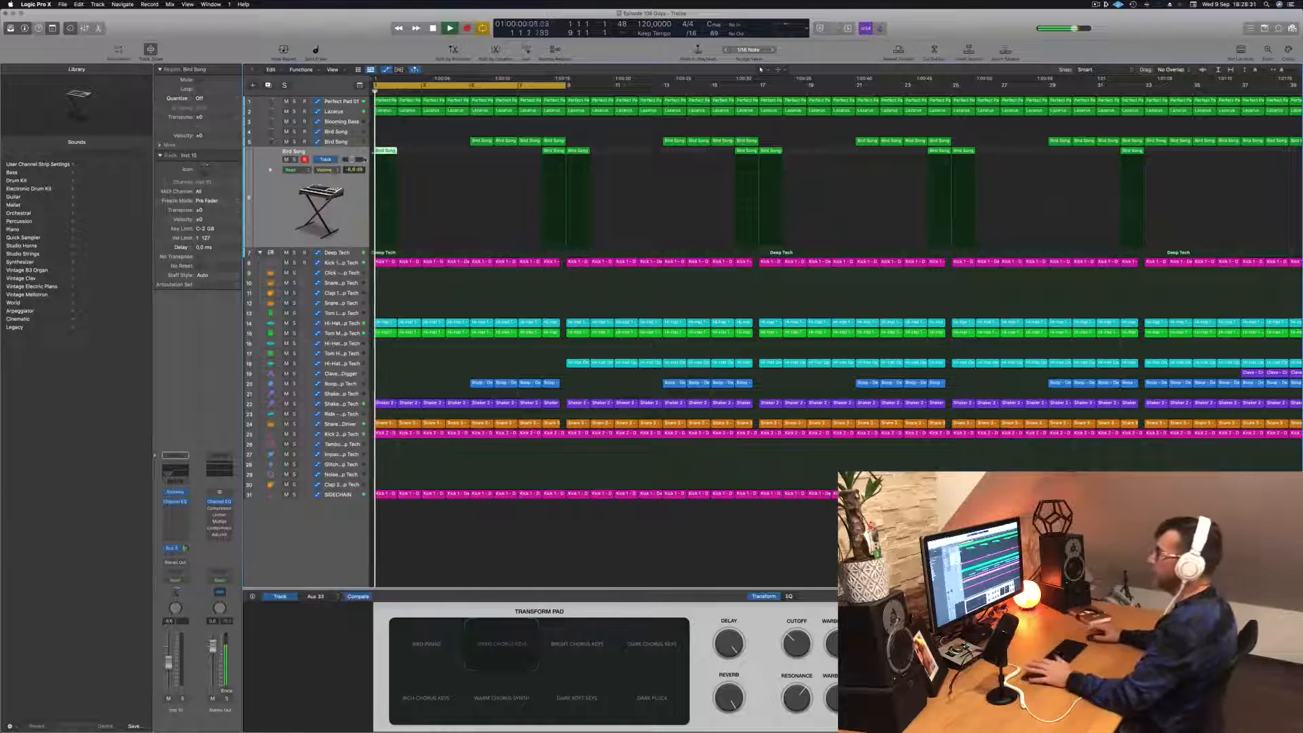
{"action": "key", "text": "Delete"}
- Replay the intro while checking the Shaker 2 track and briefly soloing the Snare 1 - Pile Driver track
{"action": "key", "text": "Return"}
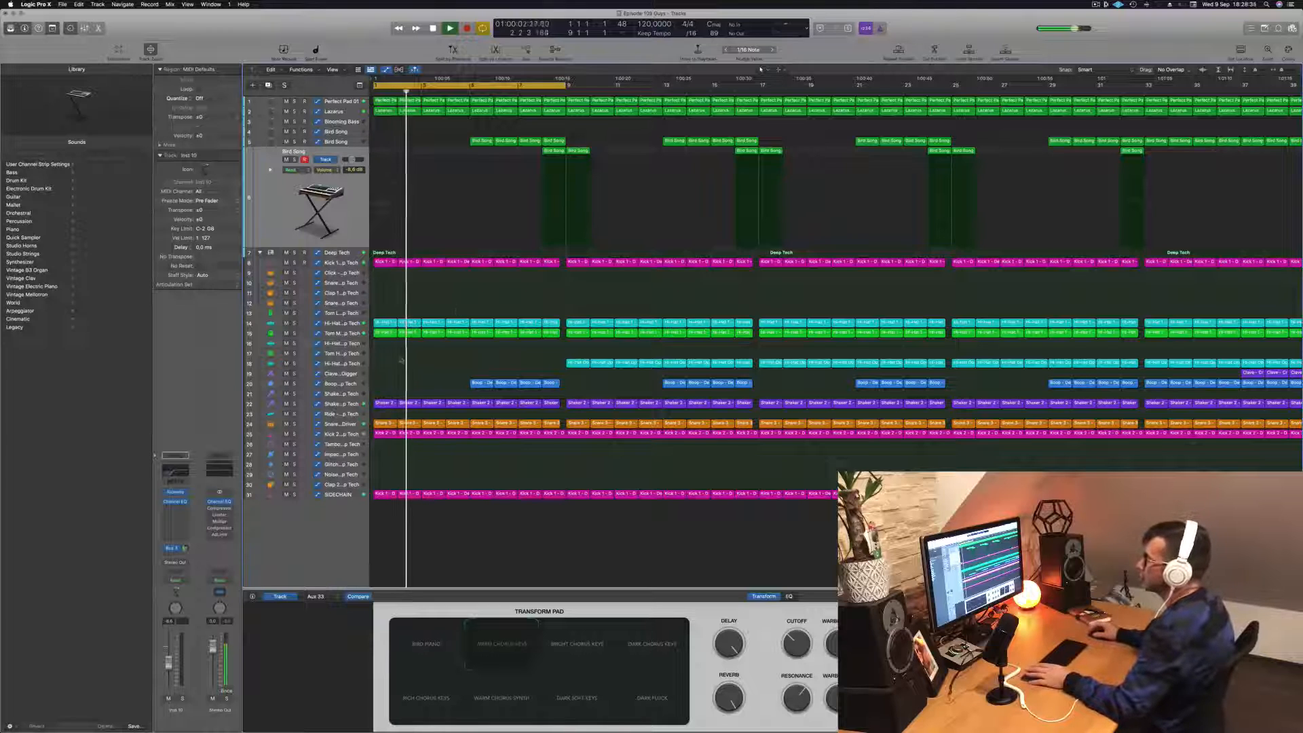
{"action": "key", "text": "Return"}
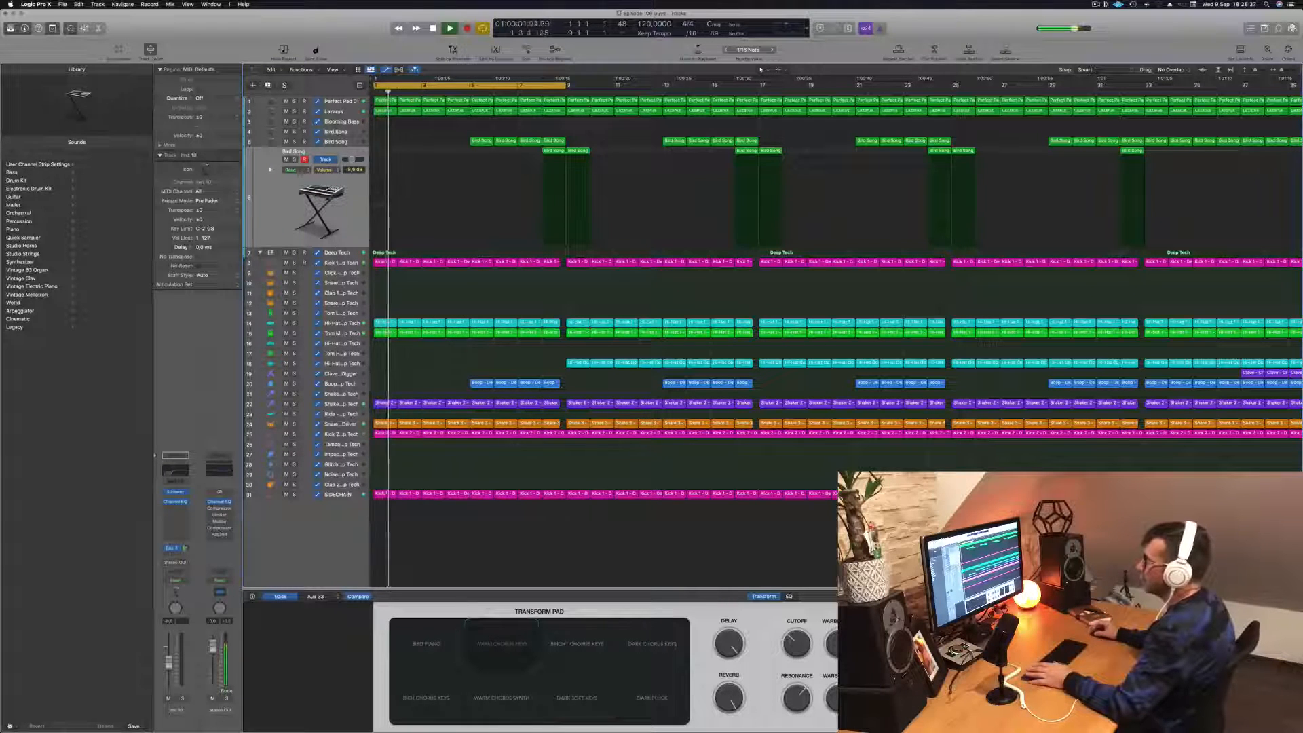
{"action": "left_click", "coordinate": [352, 404]}
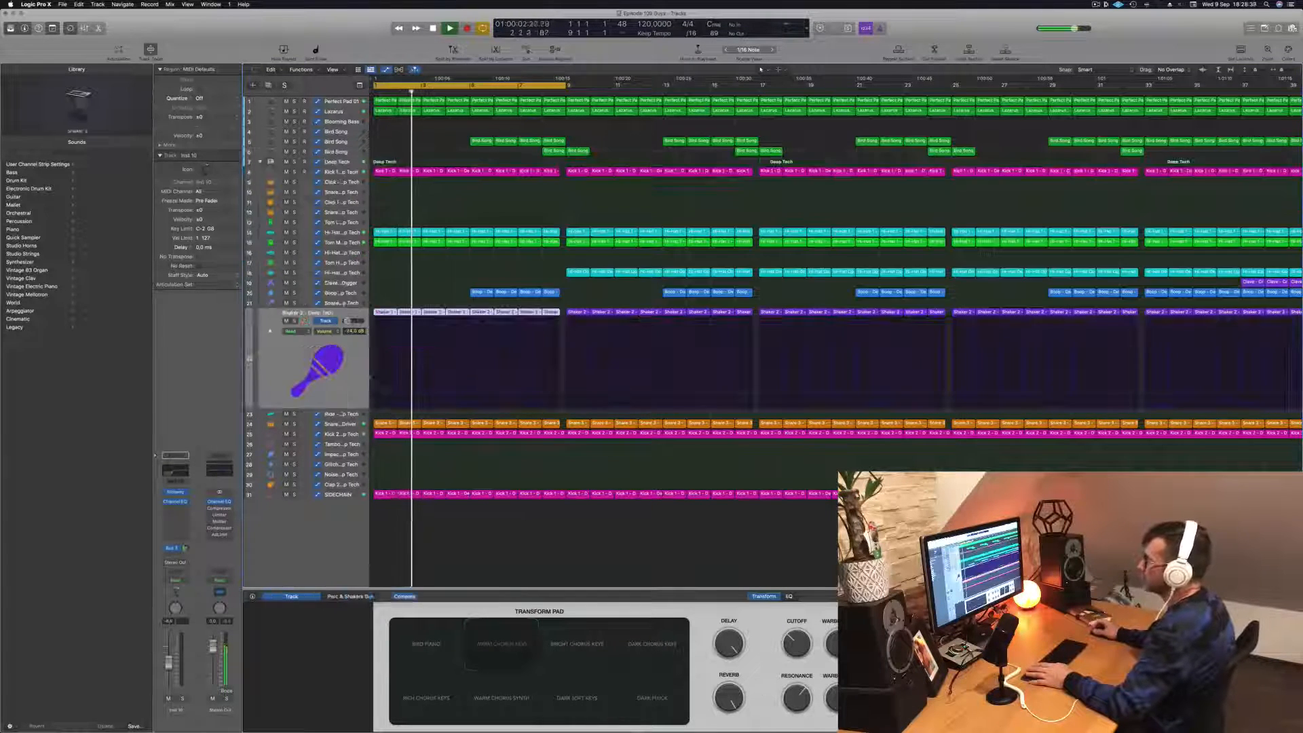
{"action": "key", "text": "Return"}
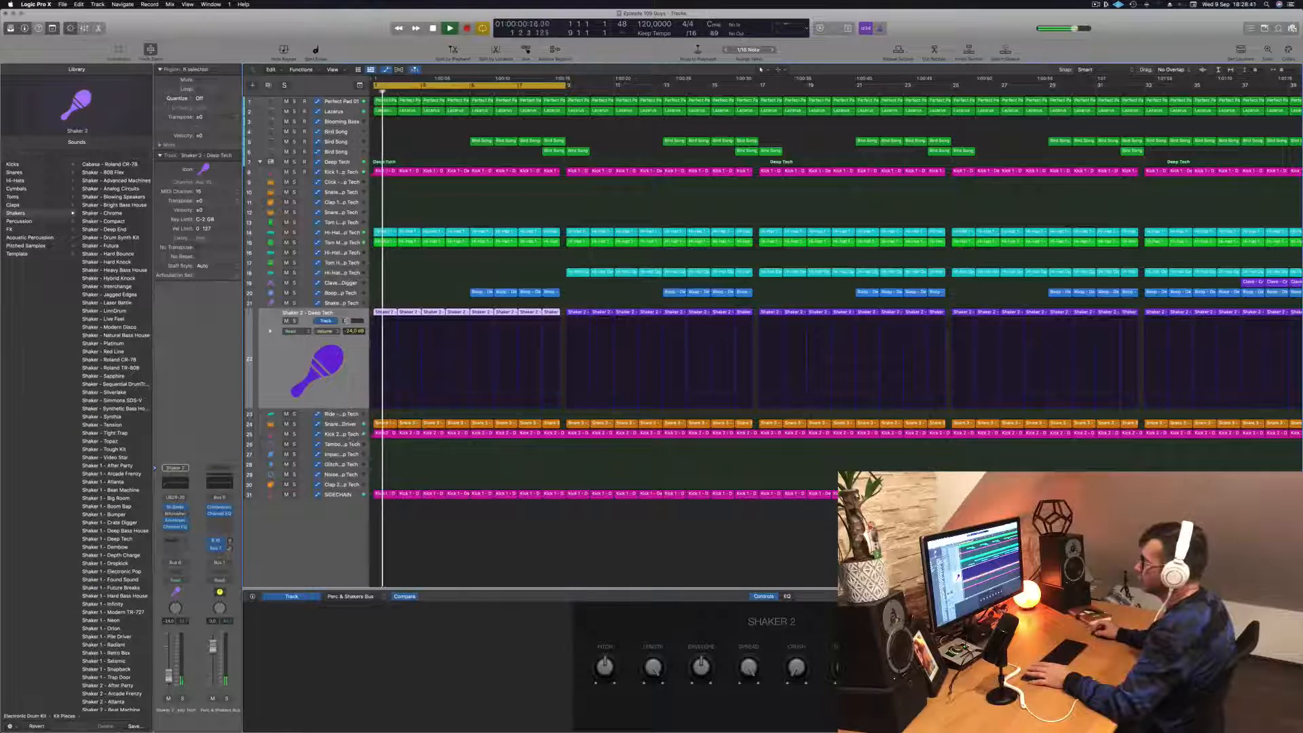
{"action": "left_click", "coordinate": [349, 424]}
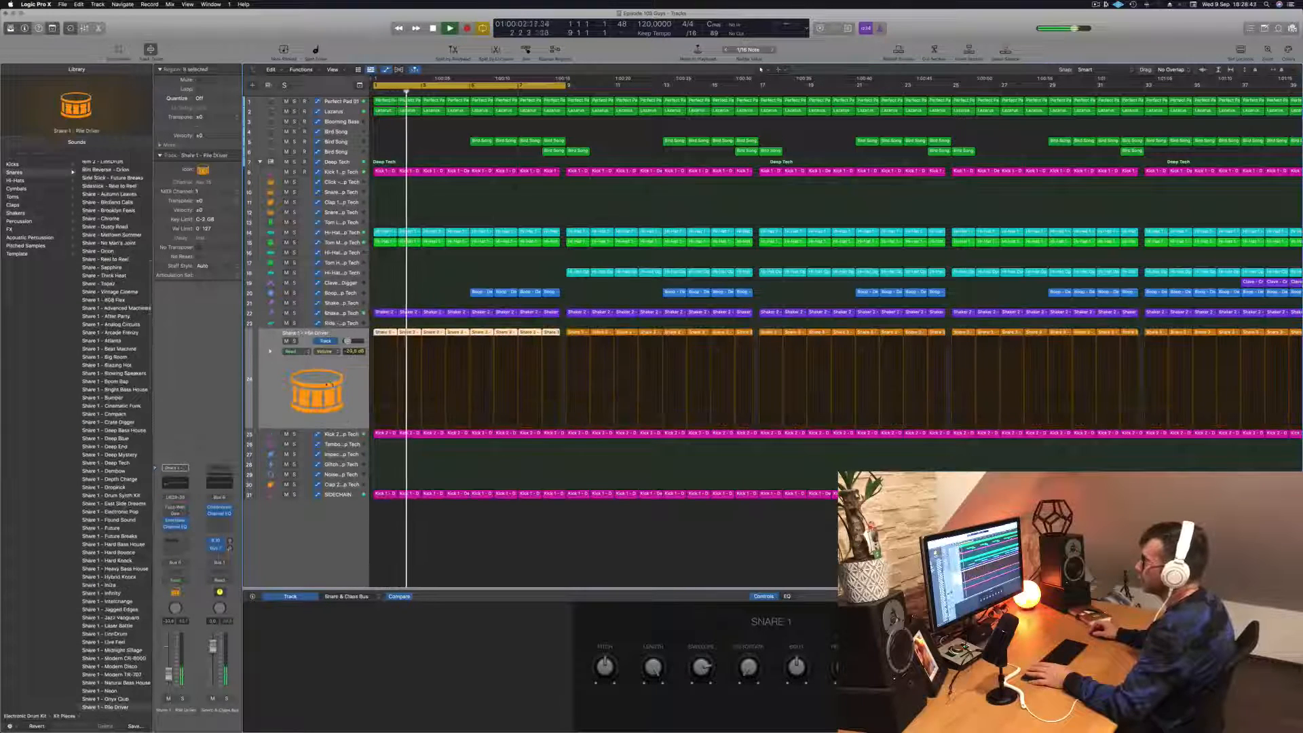
{"action": "left_click", "coordinate": [295, 342]}
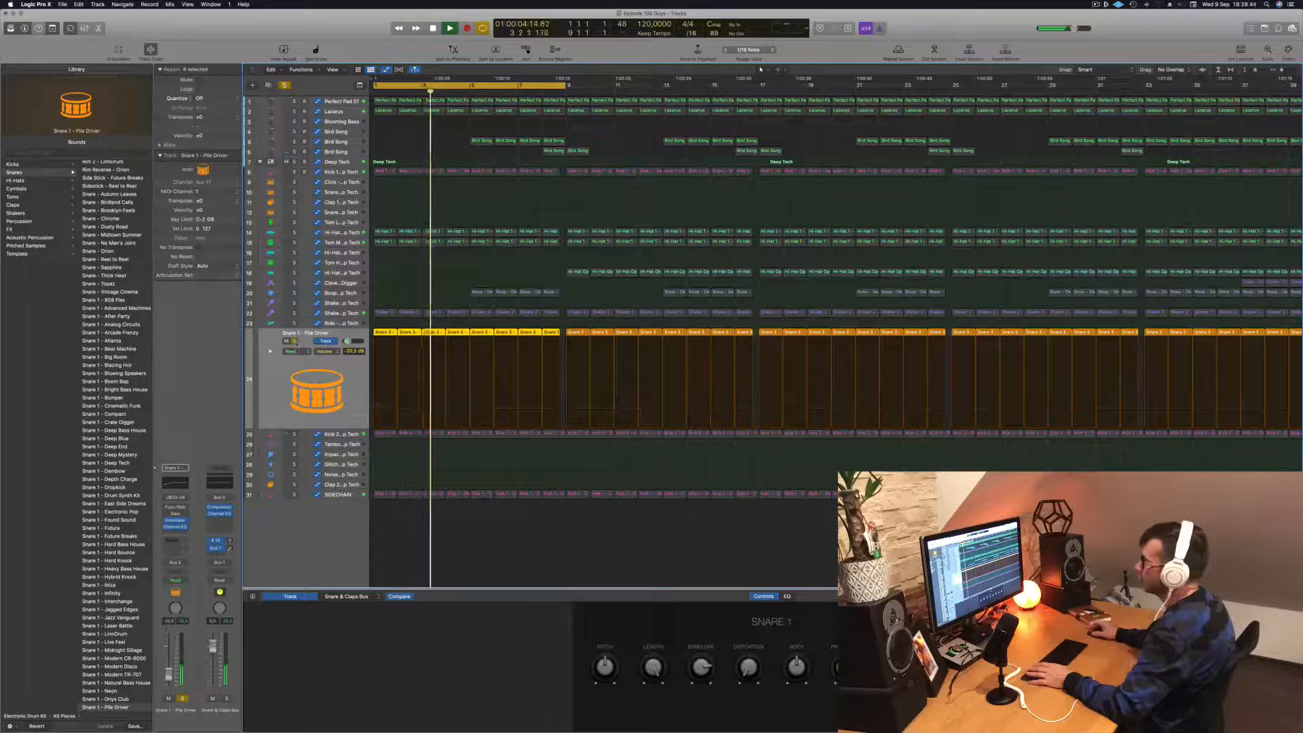
{"action": "left_click", "coordinate": [294, 341]}
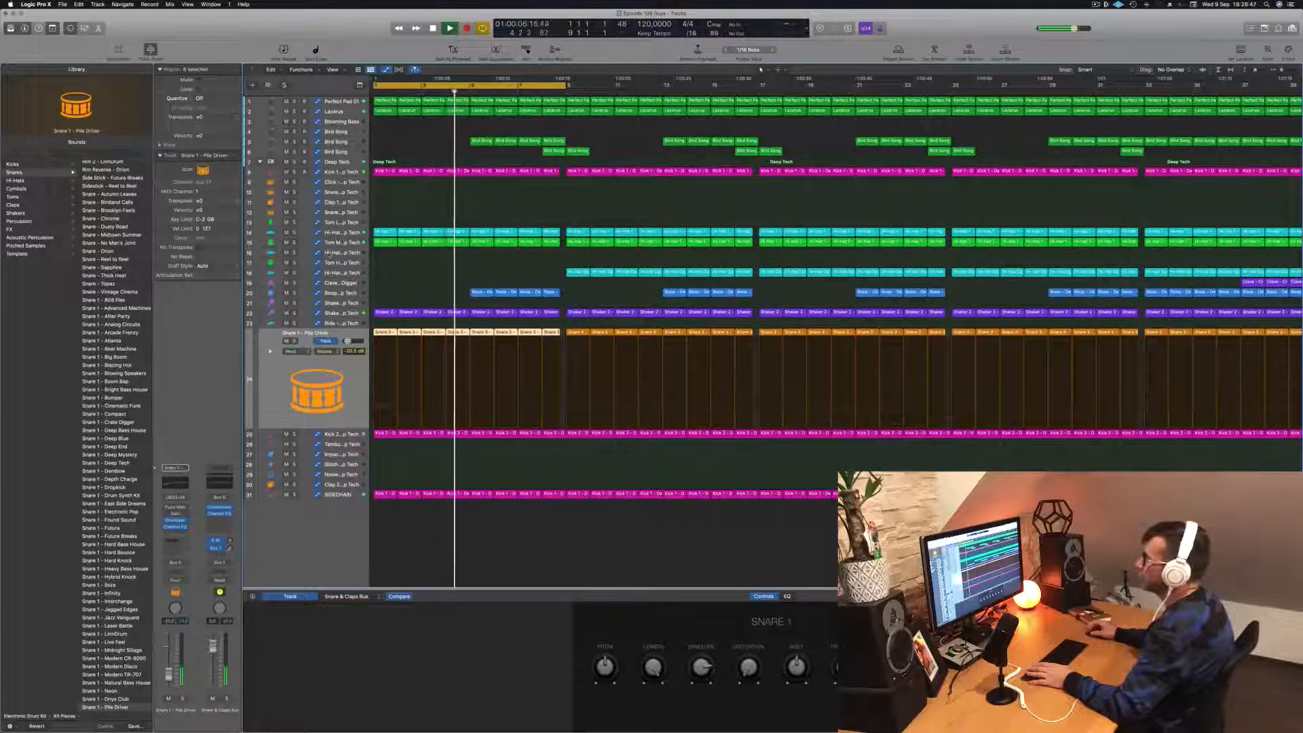
- Briefly solo the green Tom track 15 to identify its sound and delete its regions in the first eight bars
{"action": "left_click", "coordinate": [294, 242]}
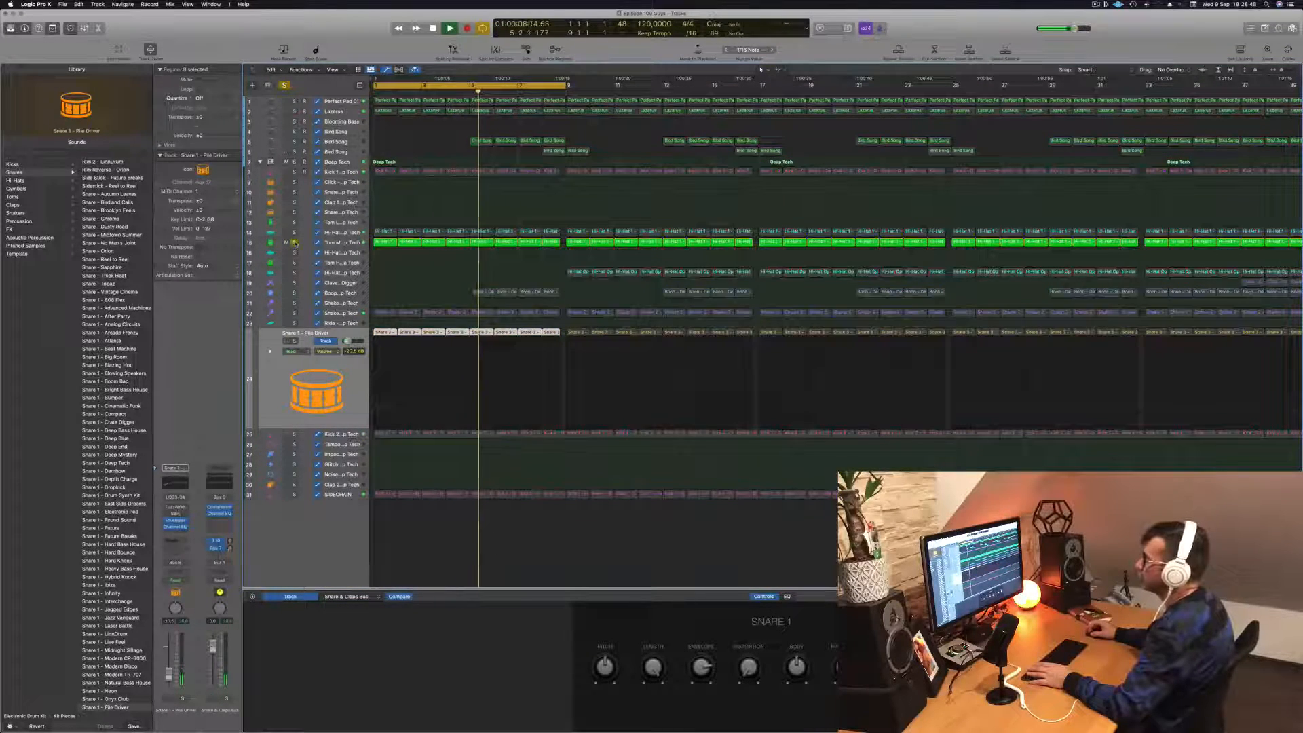
{"action": "left_click", "coordinate": [294, 242]}
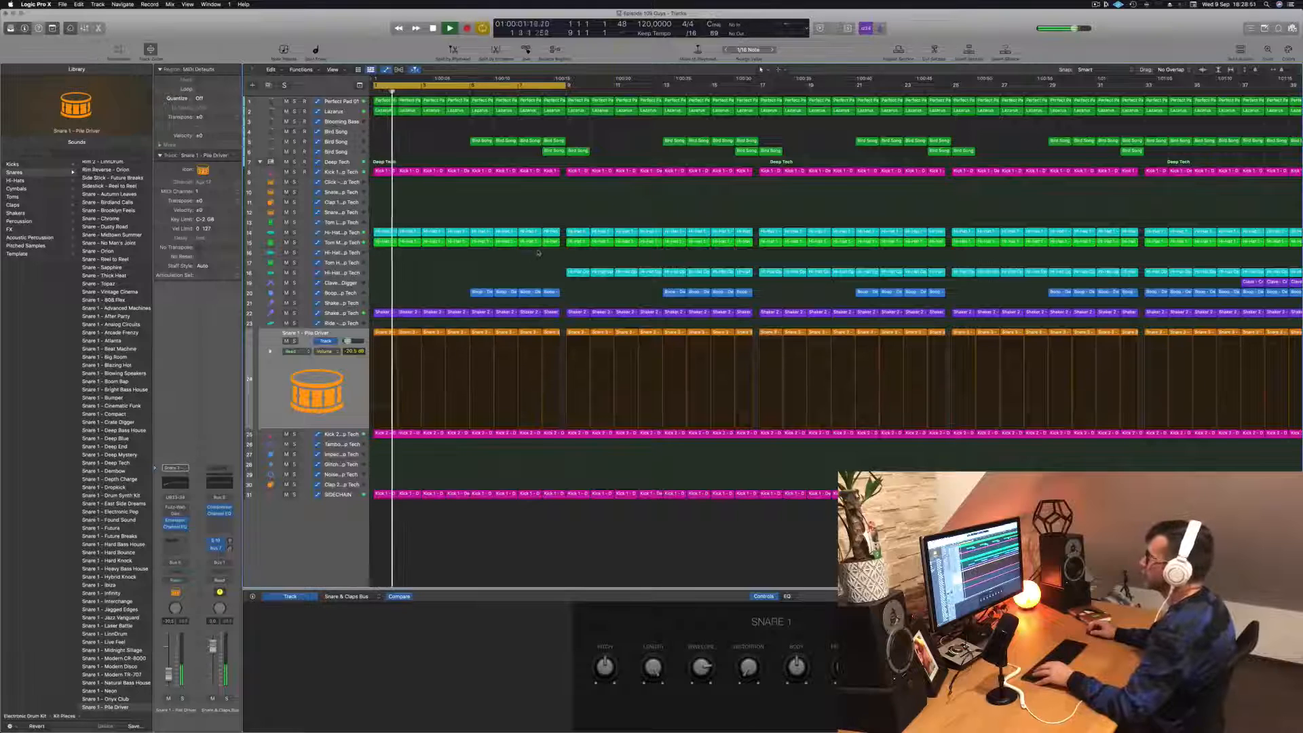
{"action": "left_click_drag", "start_coordinate": [538, 253], "coordinate": [552, 246]}
{"action": "key", "text": "Delete"}
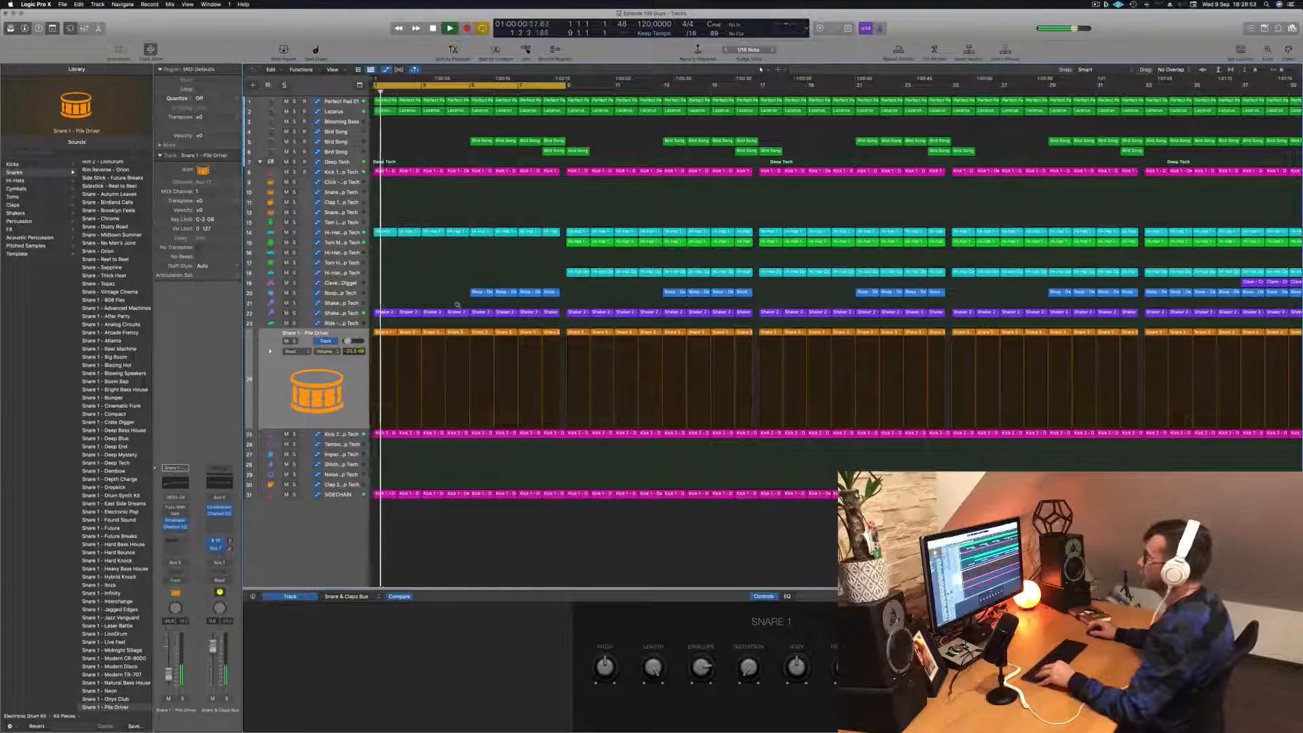
- Delete the blue regions on track 20 and the Bird Song regions on tracks 5 and 6 within the first eight bars
{"action": "scroll", "coordinate": [457, 305], "scroll_direction": "down", "scroll_amount": 3}
{"action": "scroll", "coordinate": [466, 262], "scroll_direction": "down", "scroll_amount": 1}
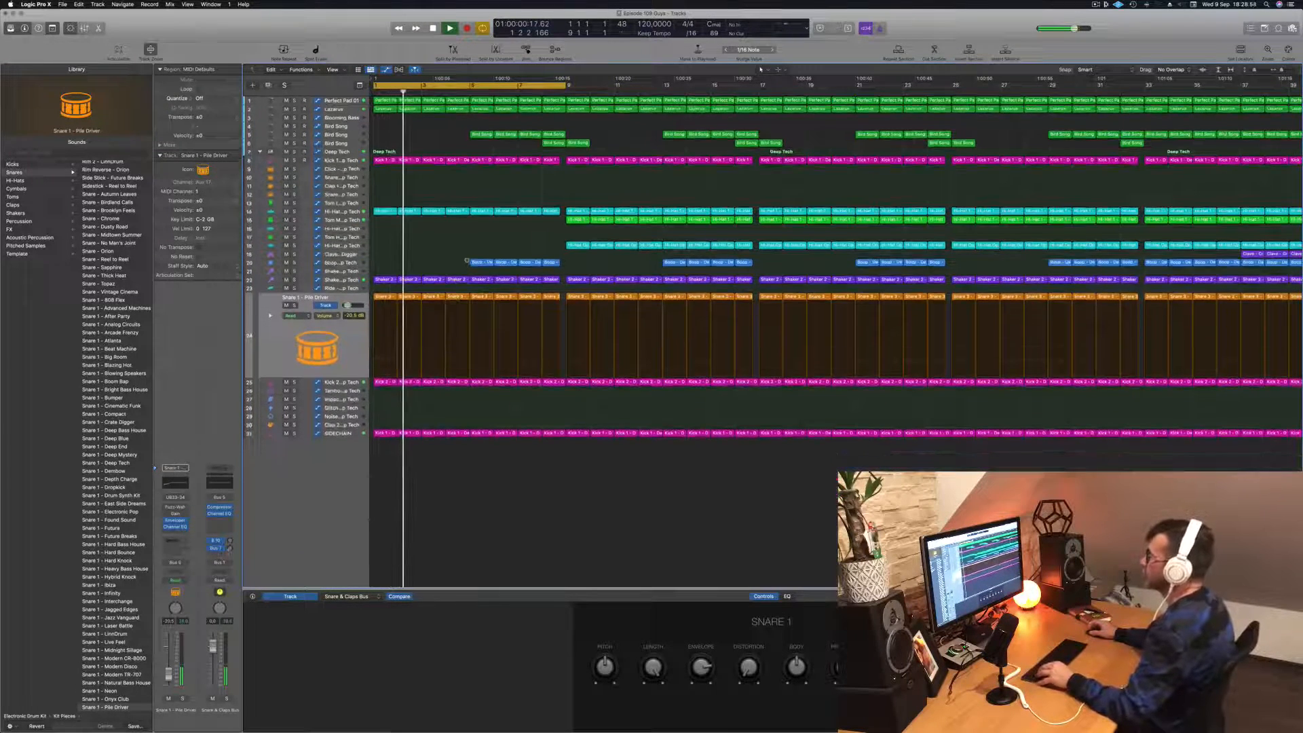
{"action": "left_click", "coordinate": [471, 262]}
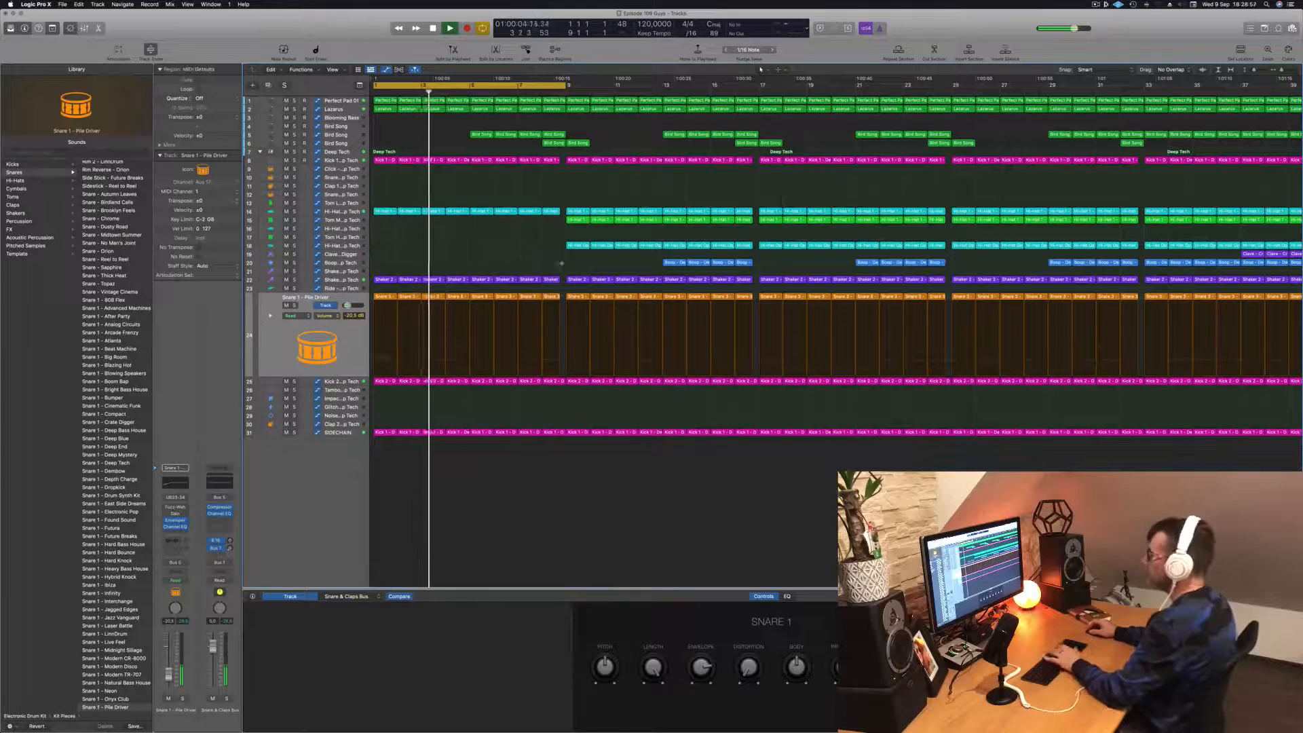
{"action": "key", "text": "Return"}
{"action": "left_click_drag", "start_coordinate": [456, 129], "coordinate": [563, 145]}
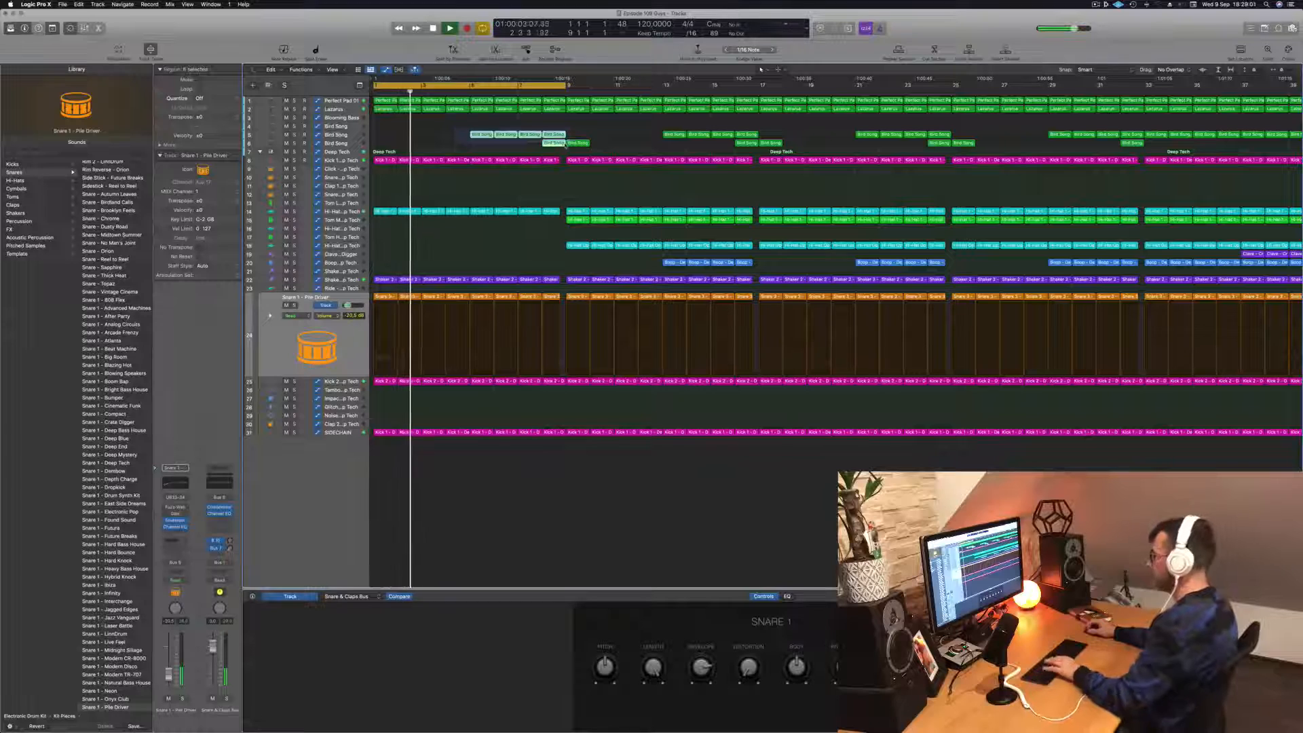
{"action": "key", "text": "Delete"}
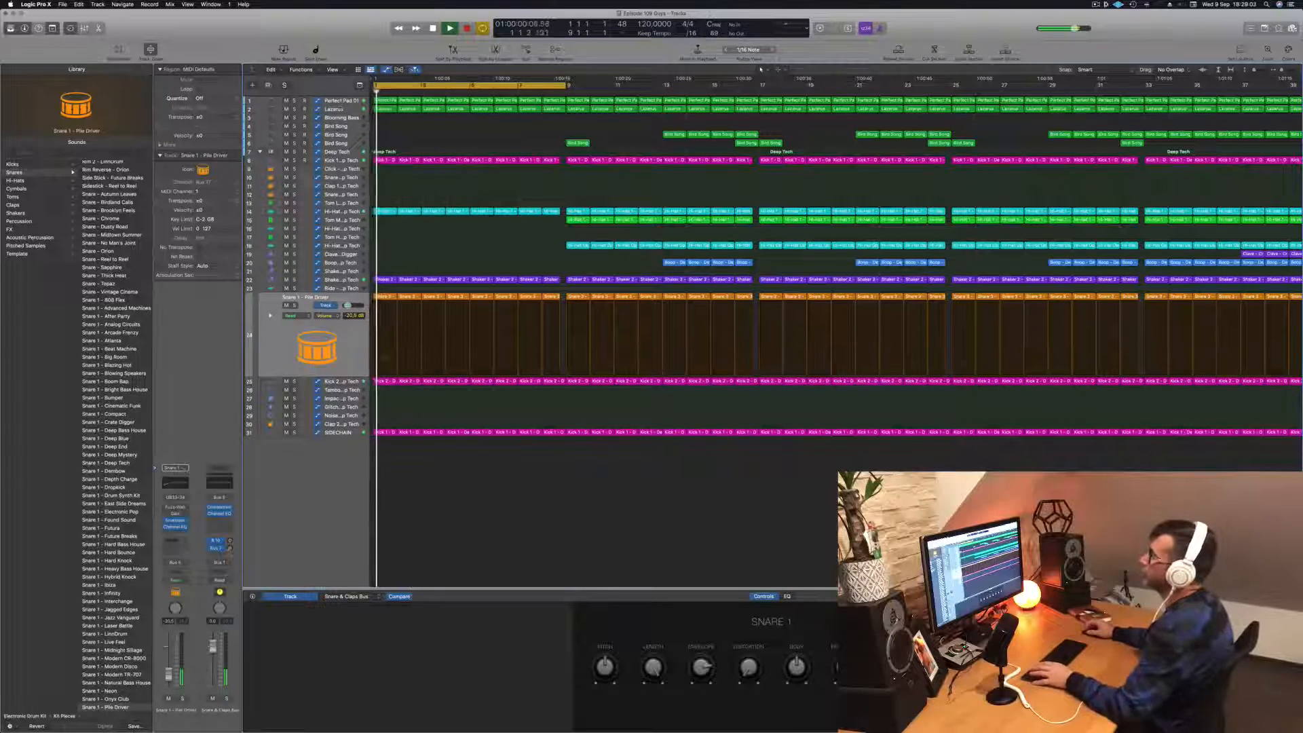
- Play the intro while examining the automation curves of the Lazarus and Perfect Pad 01 tracks
{"action": "left_click", "coordinate": [330, 109]}
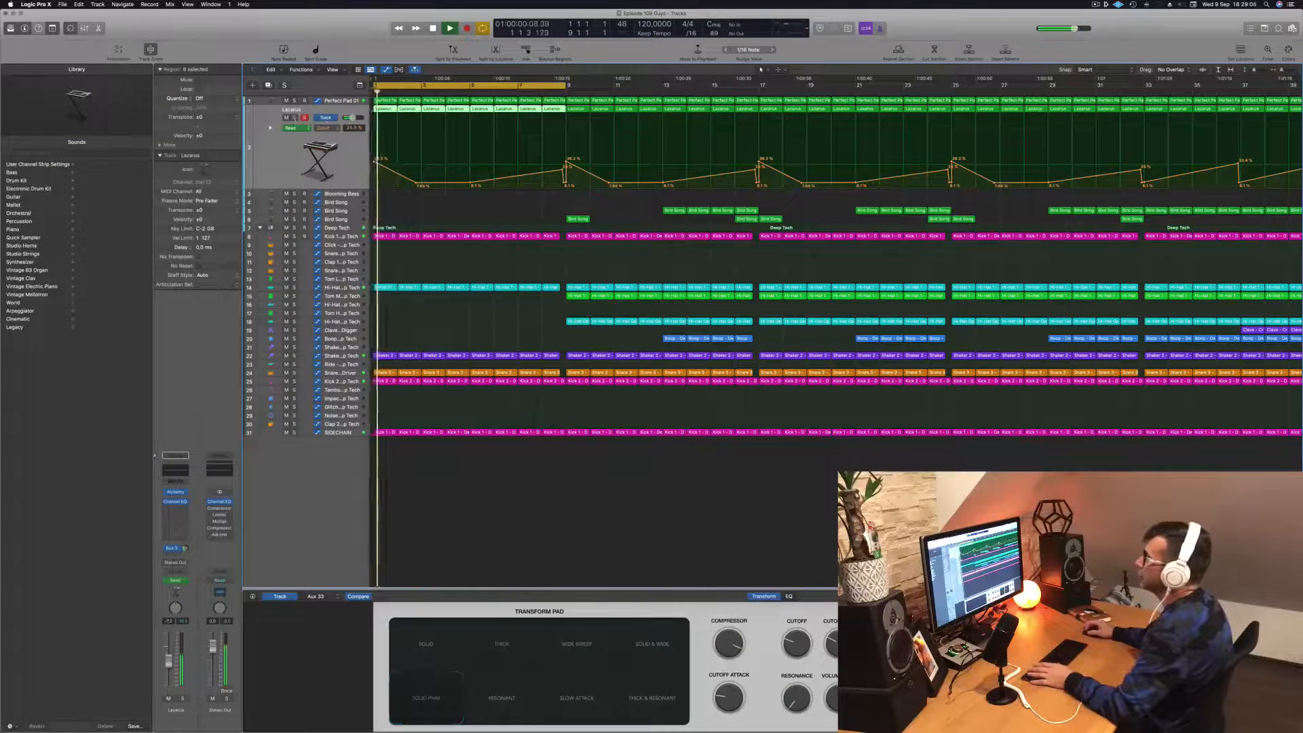
{"action": "left_click", "coordinate": [295, 118]}
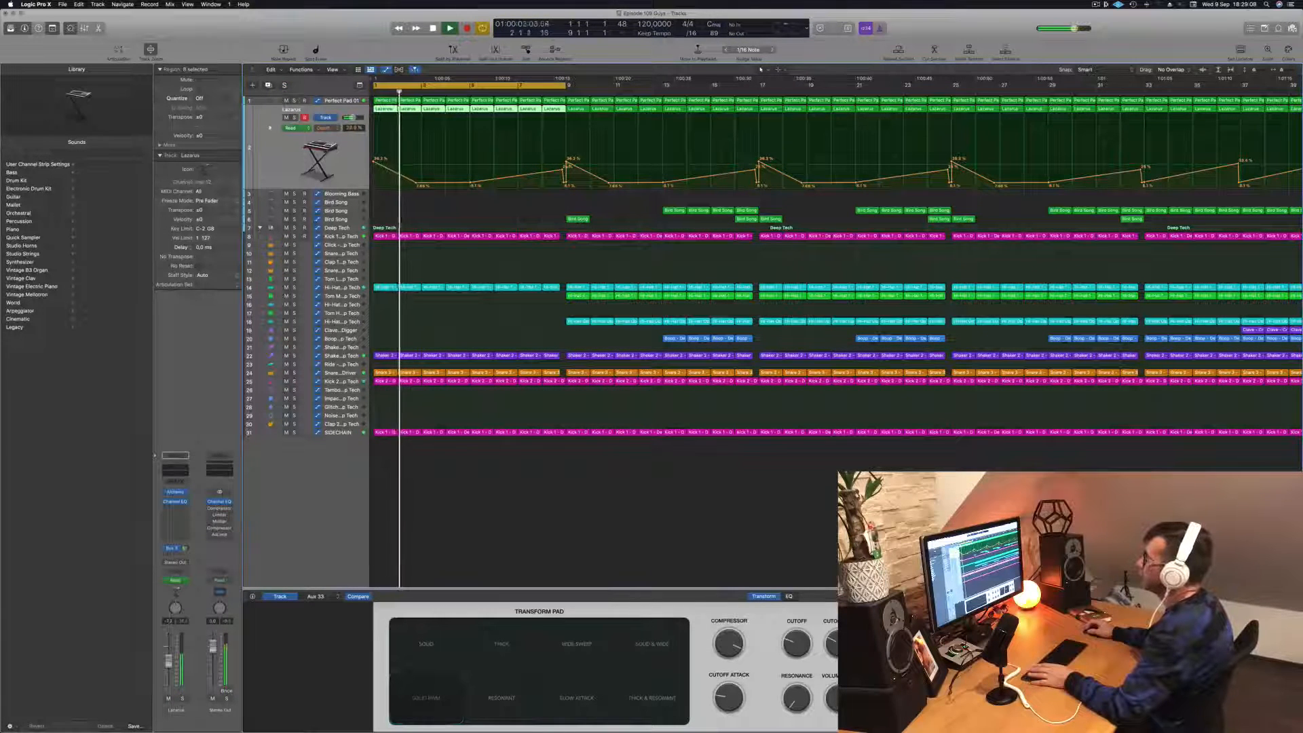
{"action": "left_click_drag", "start_coordinate": [564, 160], "coordinate": [560, 181]}
{"action": "left_click", "coordinate": [334, 100]}
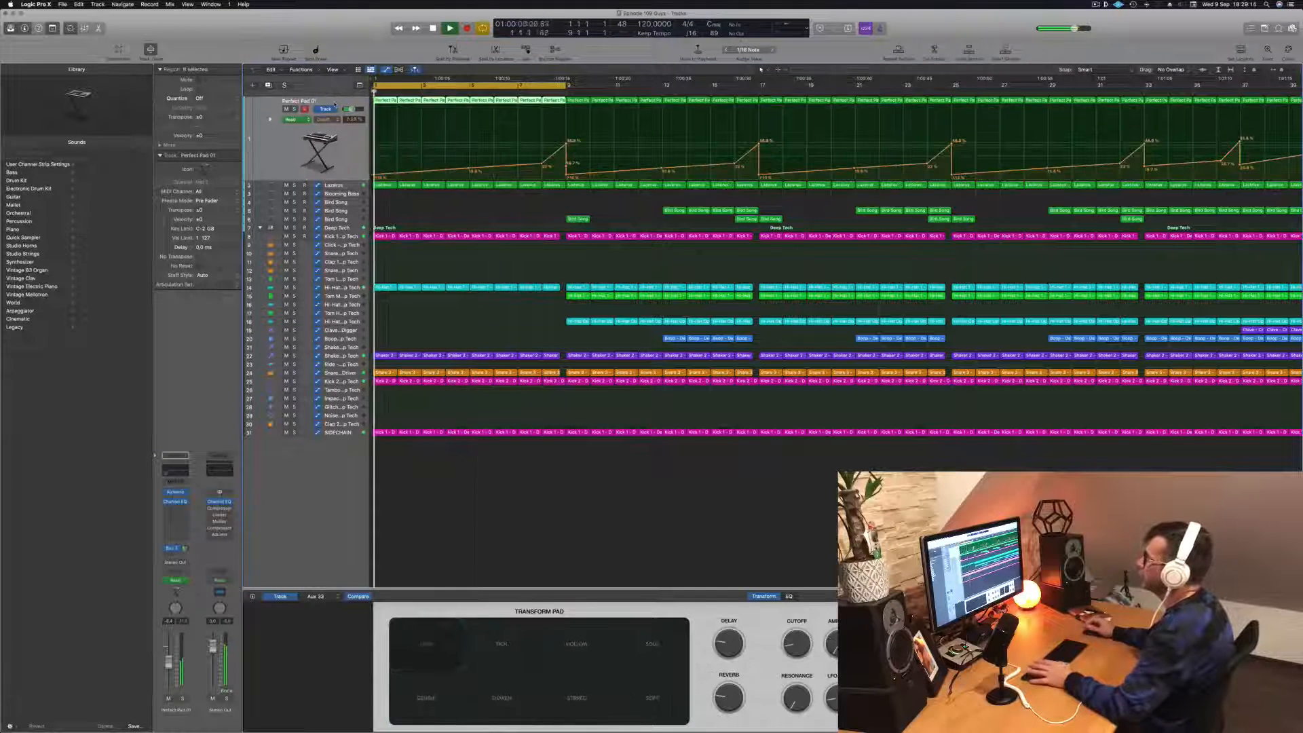
- Extend the cycle range to bar 17 and delete the Hi-Hat track 18 regions from bar 9 up to bar 17
{"action": "left_click_drag", "start_coordinate": [566, 85], "coordinate": [757, 107]}
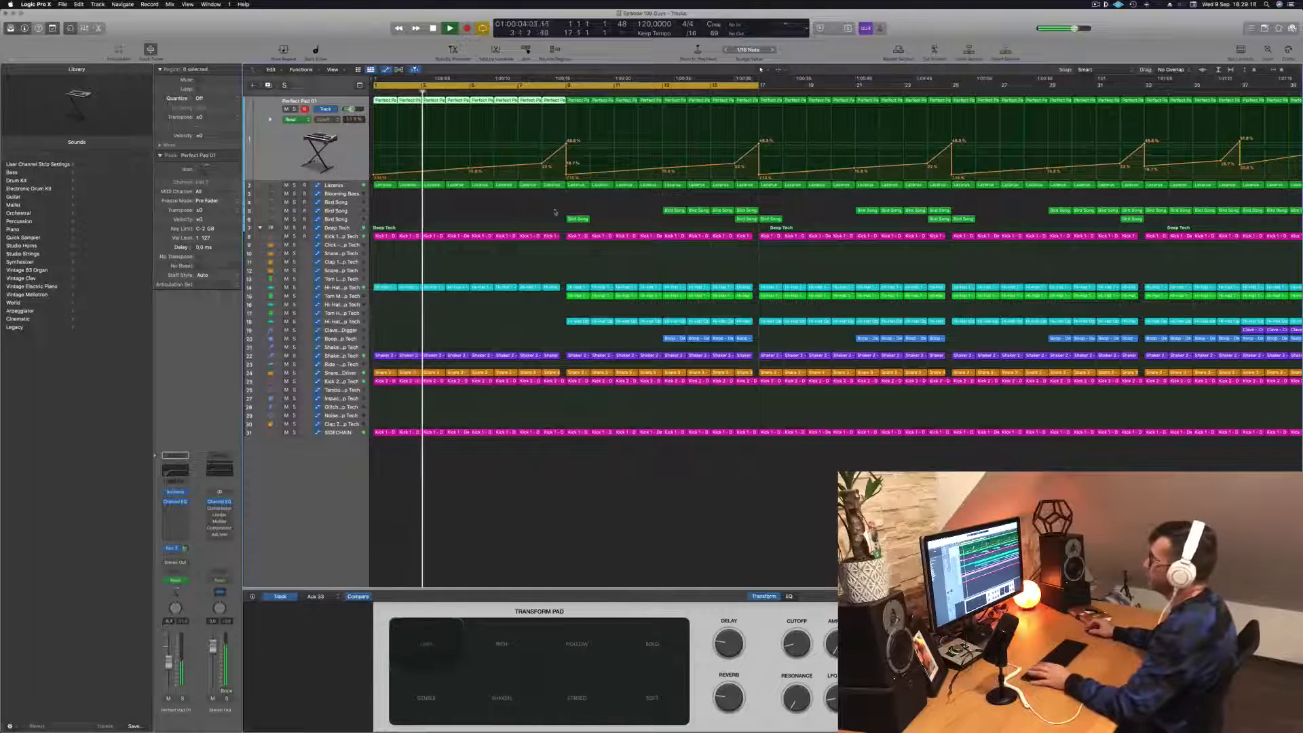
{"action": "key", "text": "super+Left"}
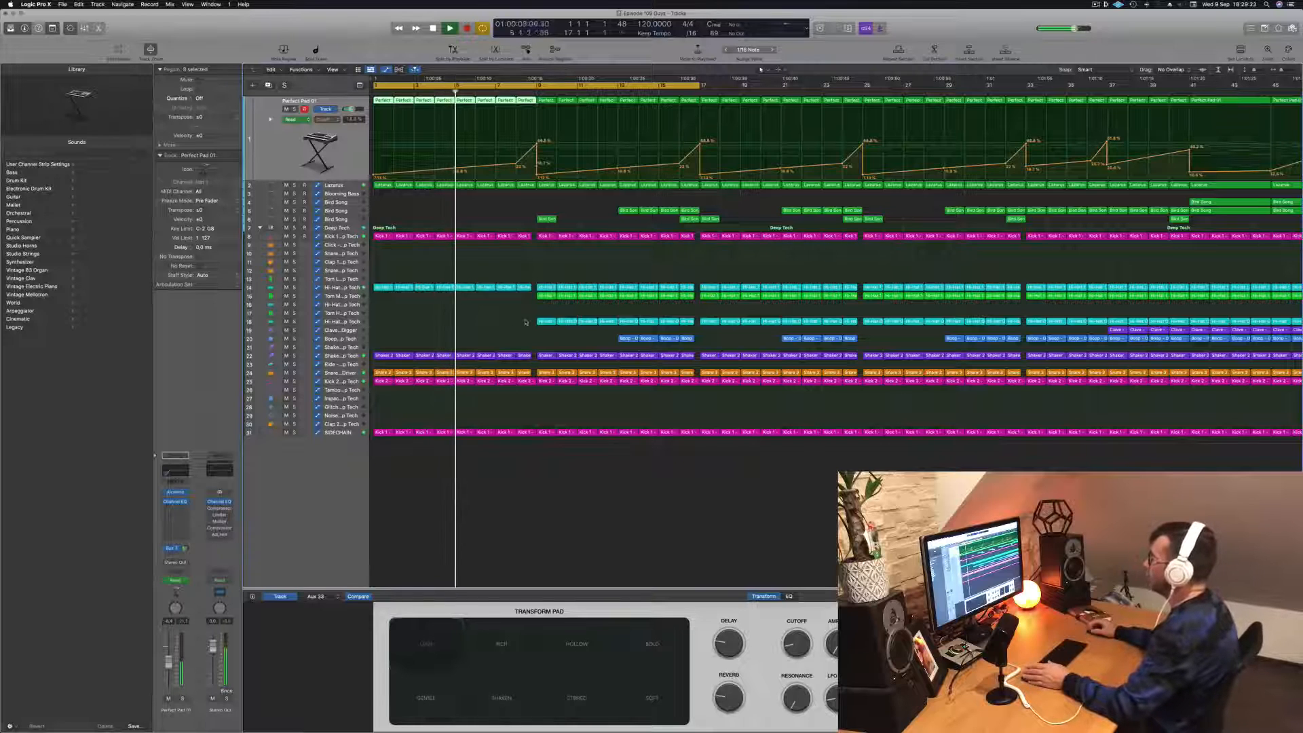
{"action": "left_click_drag", "start_coordinate": [526, 322], "coordinate": [690, 328]}
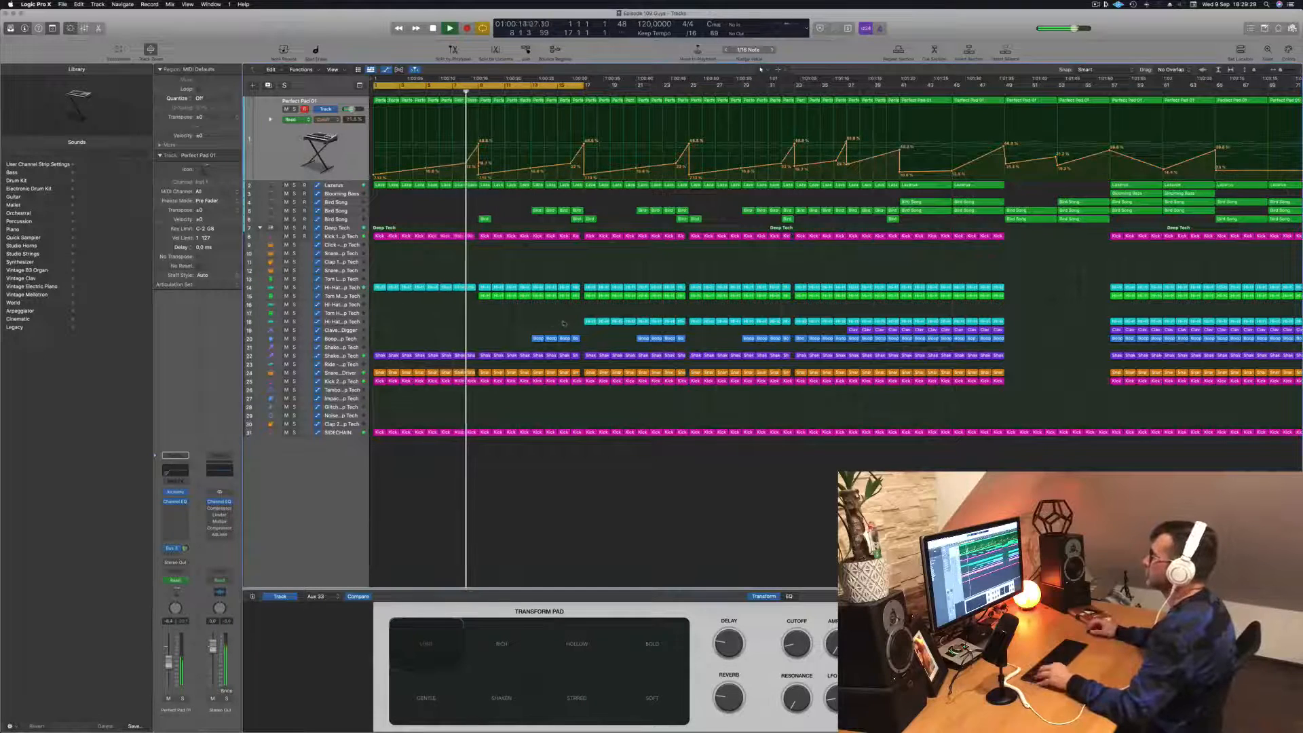
- Delete the Bird Song region at bar 9 of track 6 and select the Tom Mid track
{"action": "scroll", "coordinate": [483, 323], "scroll_direction": "up", "scroll_amount": 3}
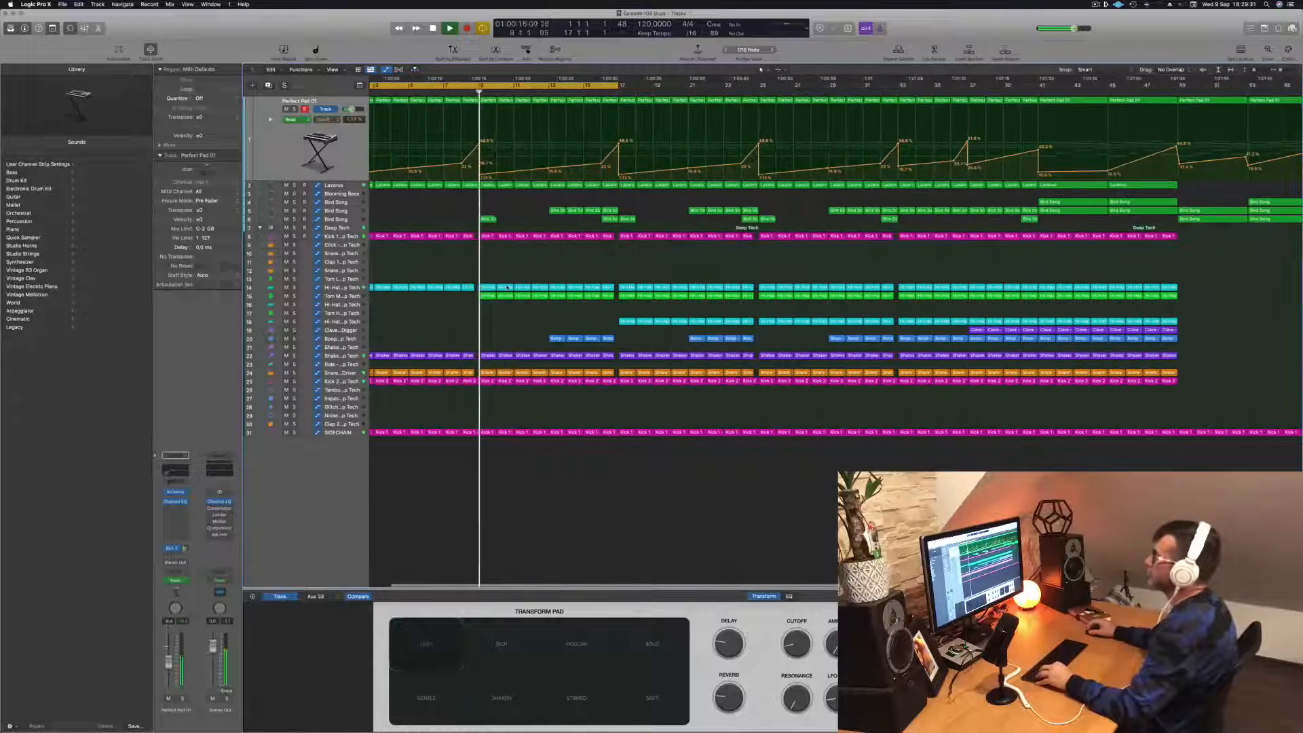
{"action": "scroll", "coordinate": [507, 259], "scroll_direction": "down", "scroll_amount": 5}
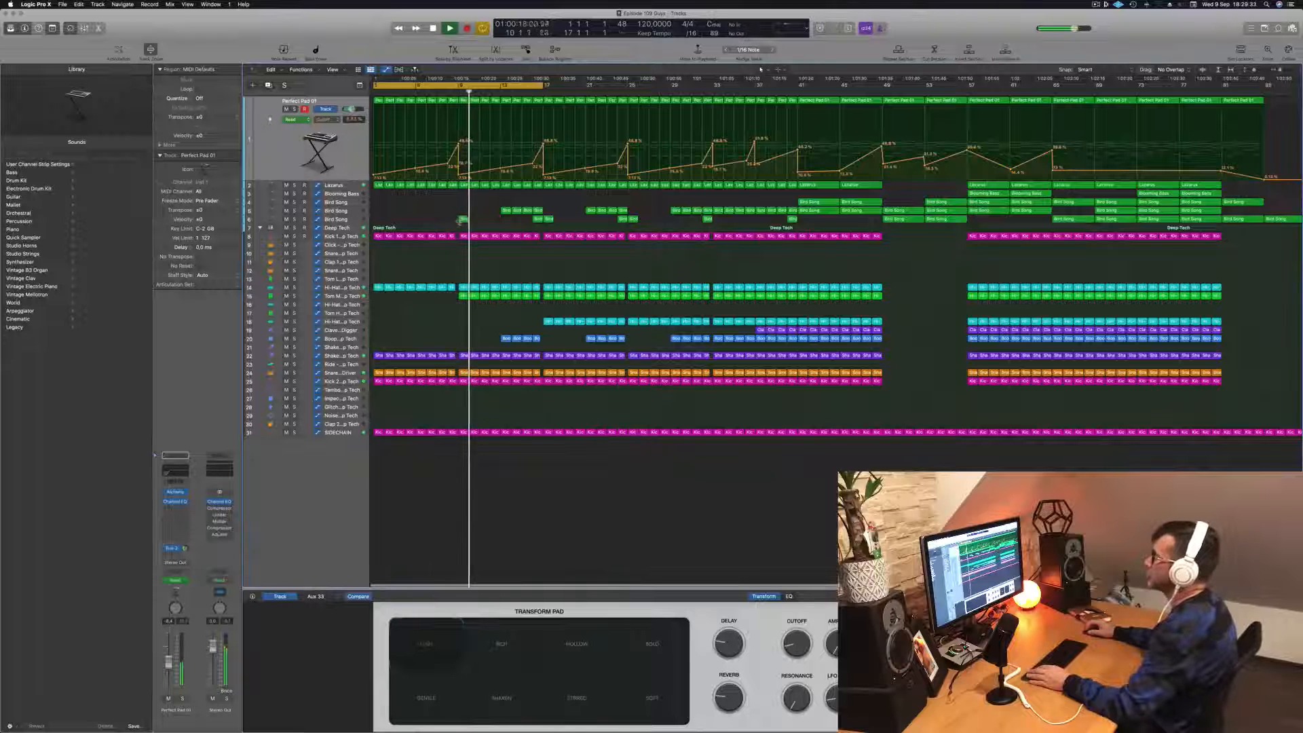
{"action": "left_click", "coordinate": [464, 221]}
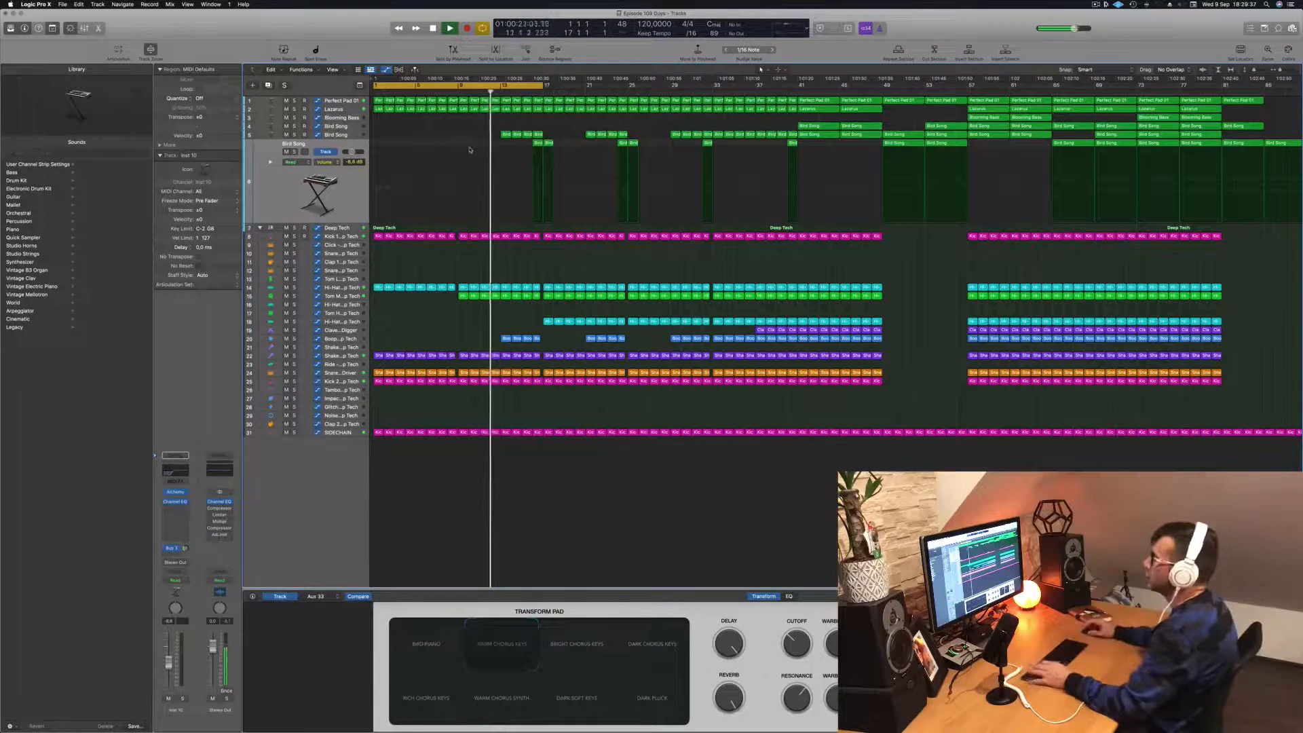
{"action": "left_click", "coordinate": [341, 296]}
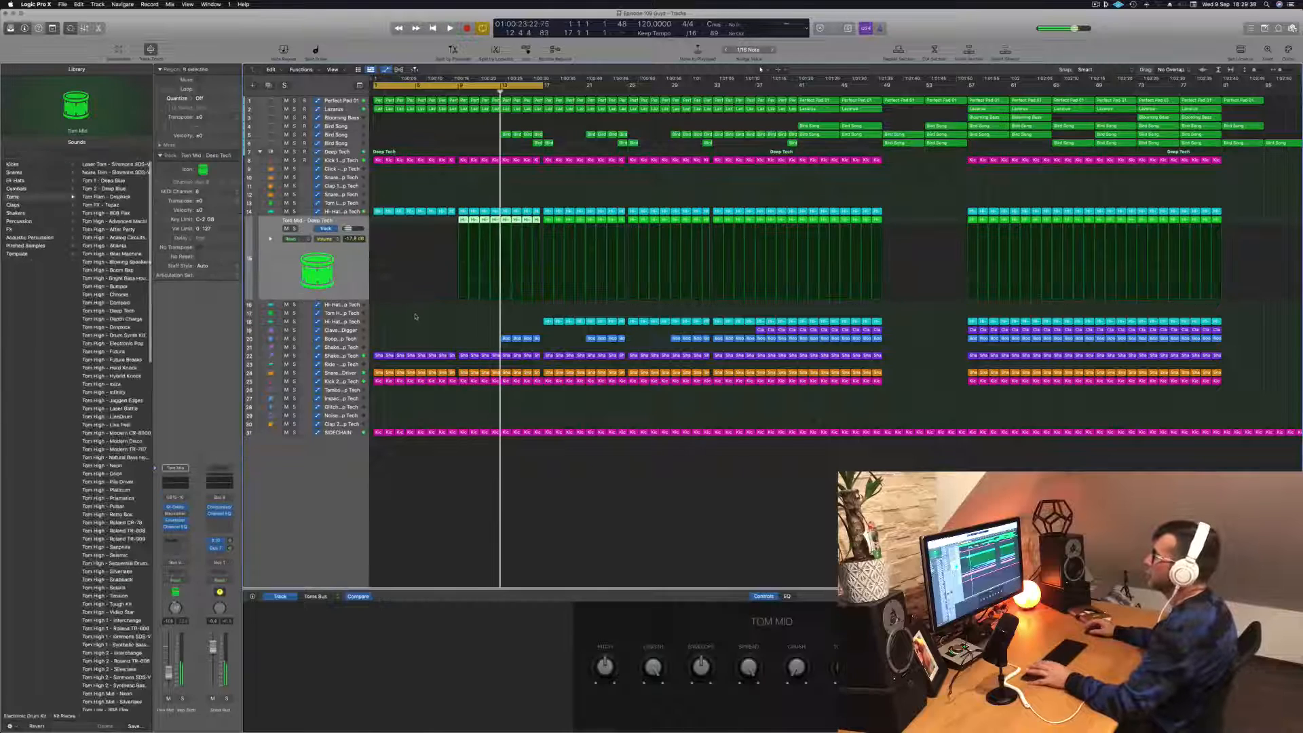
- Open the Channel EQ of the Kick 1 track, place its window beside the kick regions, and start playback
{"action": "left_click", "coordinate": [341, 160]}
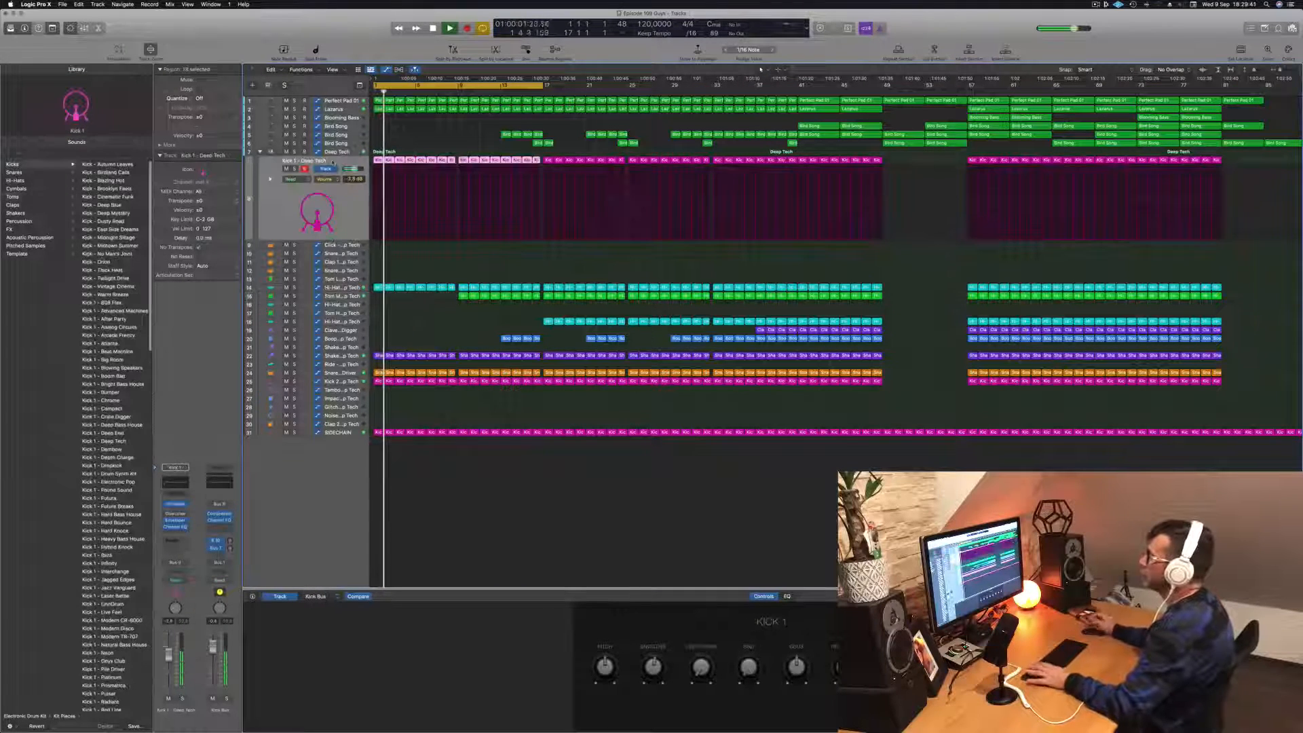
{"action": "key", "text": "space"}
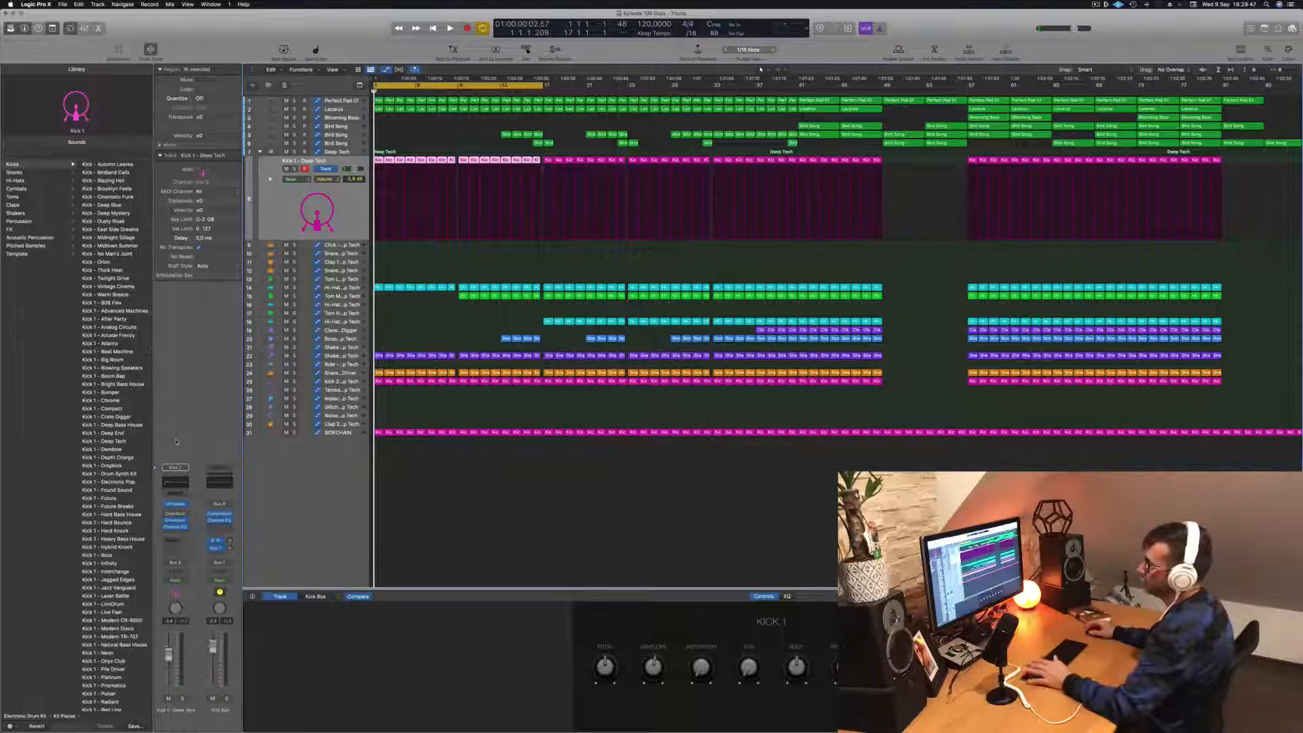
{"action": "left_click", "coordinate": [174, 483]}
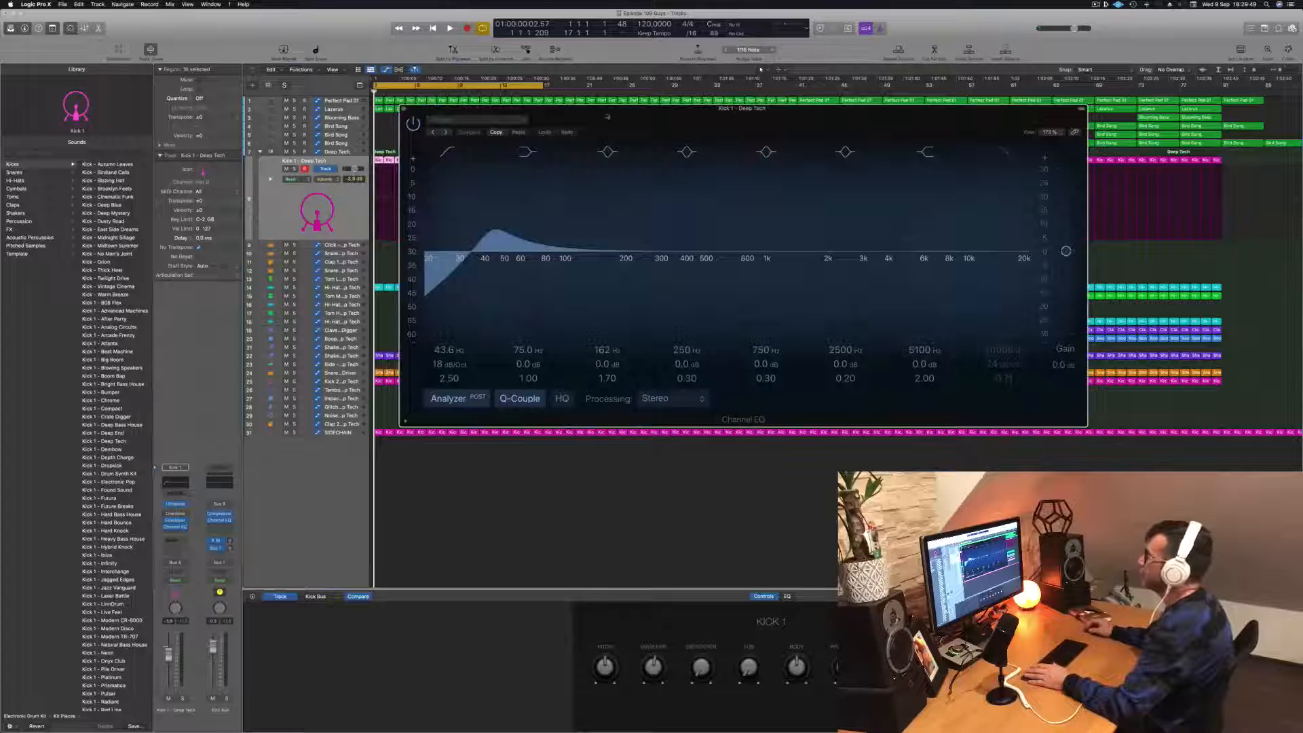
{"action": "left_click_drag", "start_coordinate": [608, 116], "coordinate": [837, 144]}
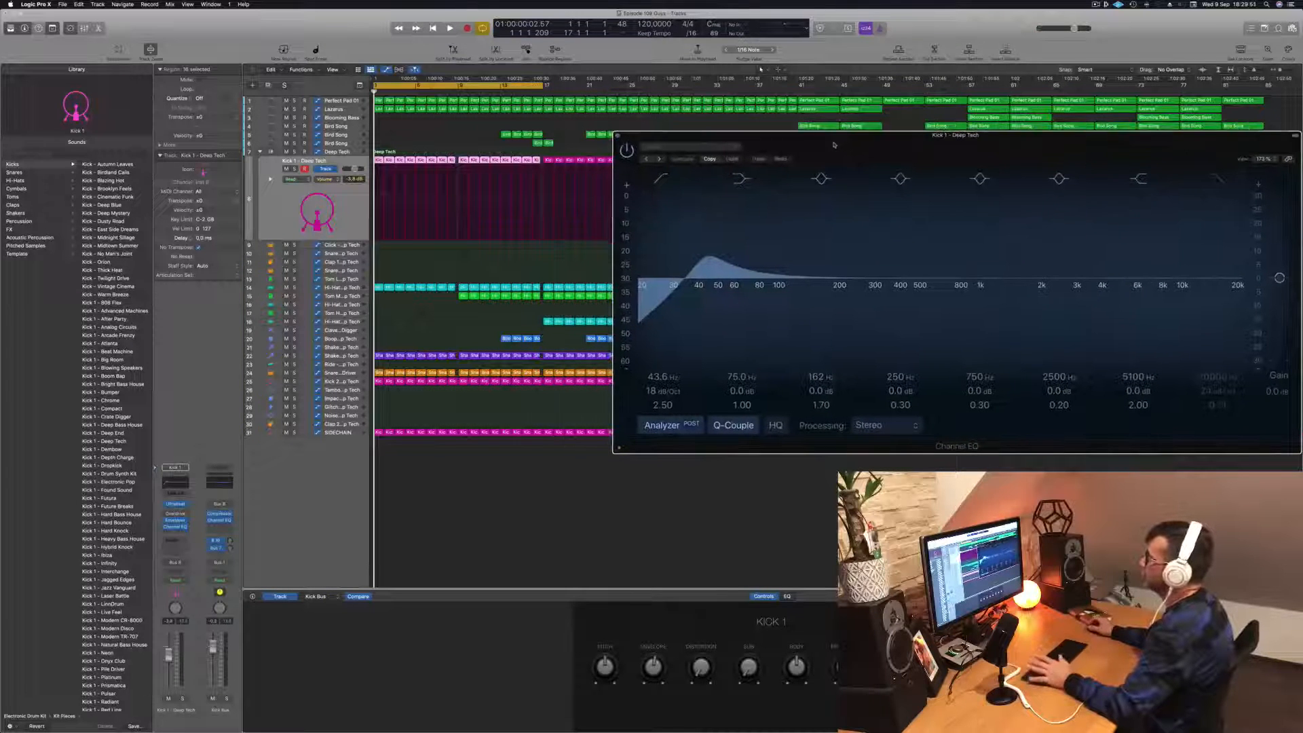
{"action": "key", "text": "space"}
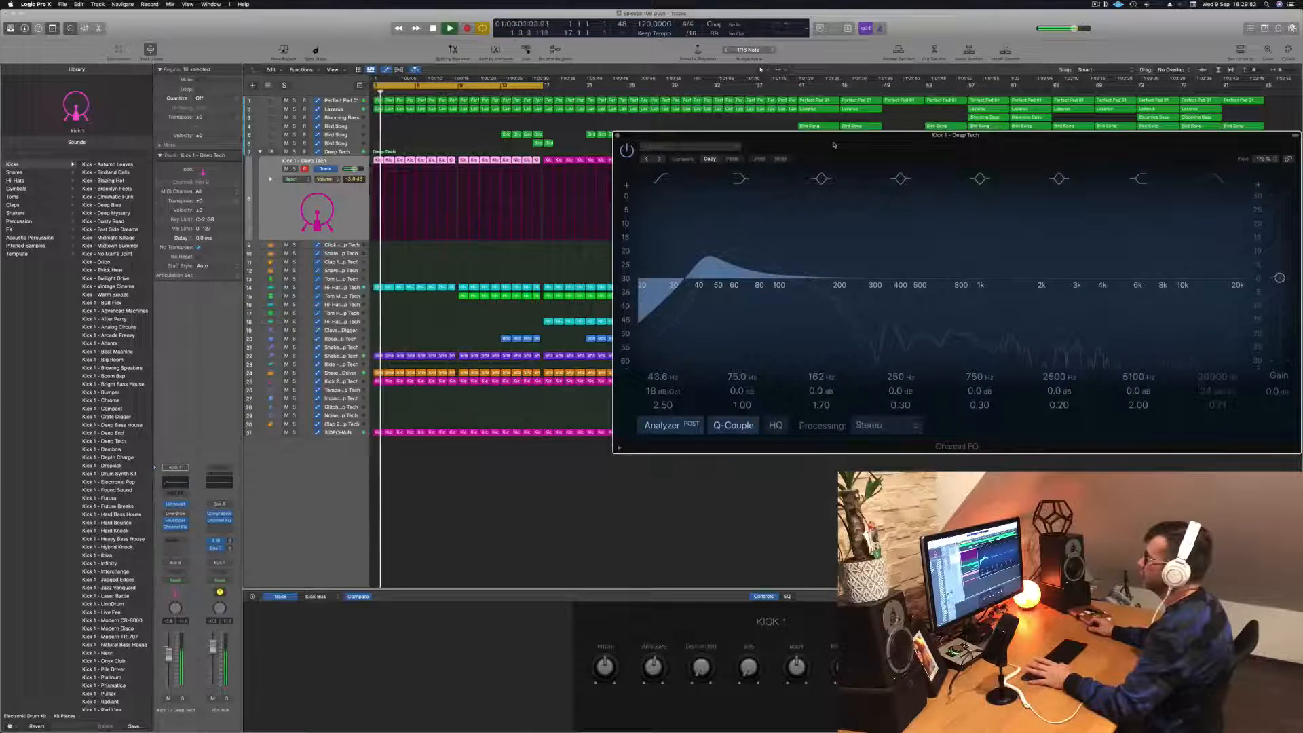
- Sweep the Kick 1 low-cut band above 200 Hz, bring it back to 40.6 Hz, and close the EQ
{"action": "left_click_drag", "start_coordinate": [679, 268], "coordinate": [847, 257]}
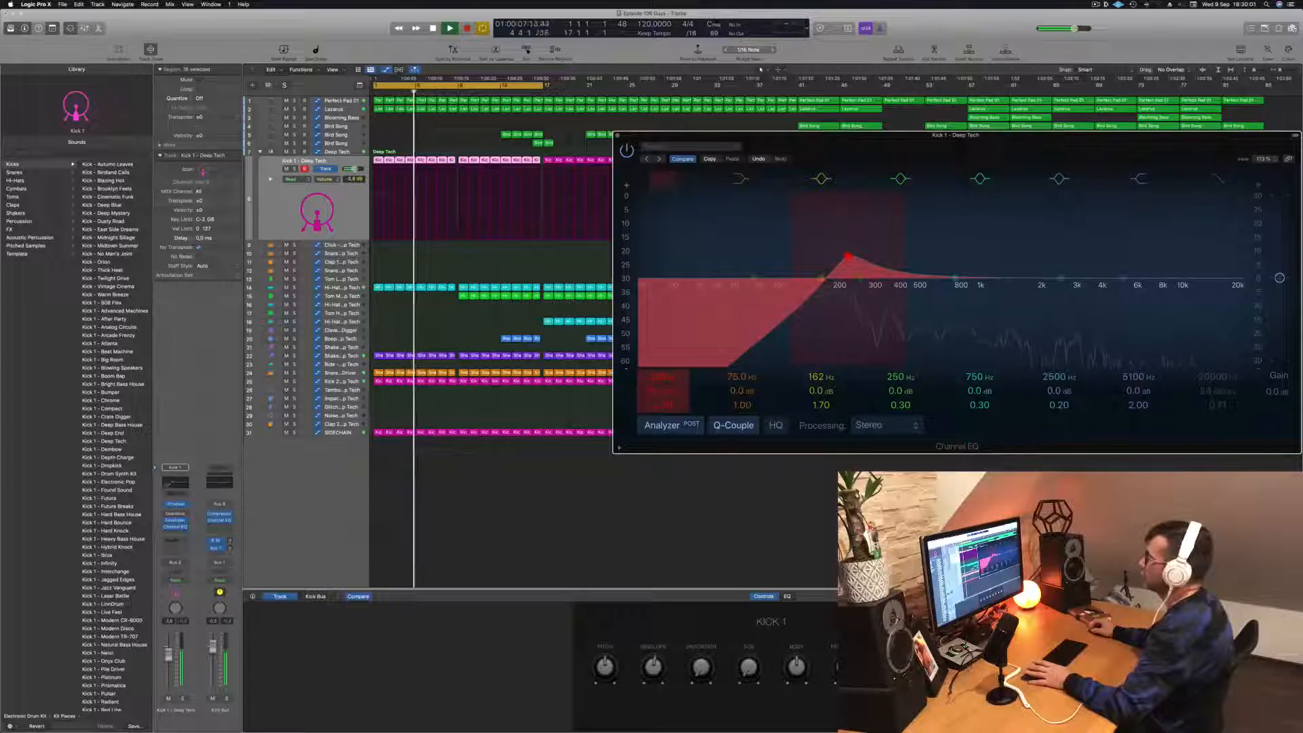
{"action": "mouse_move", "coordinate": [847, 257]}
{"action": "left_mouse_down"}
{"action": "mouse_move", "coordinate": [661, 256]}
{"action": "mouse_move", "coordinate": [700, 256]}
{"action": "left_mouse_up"}
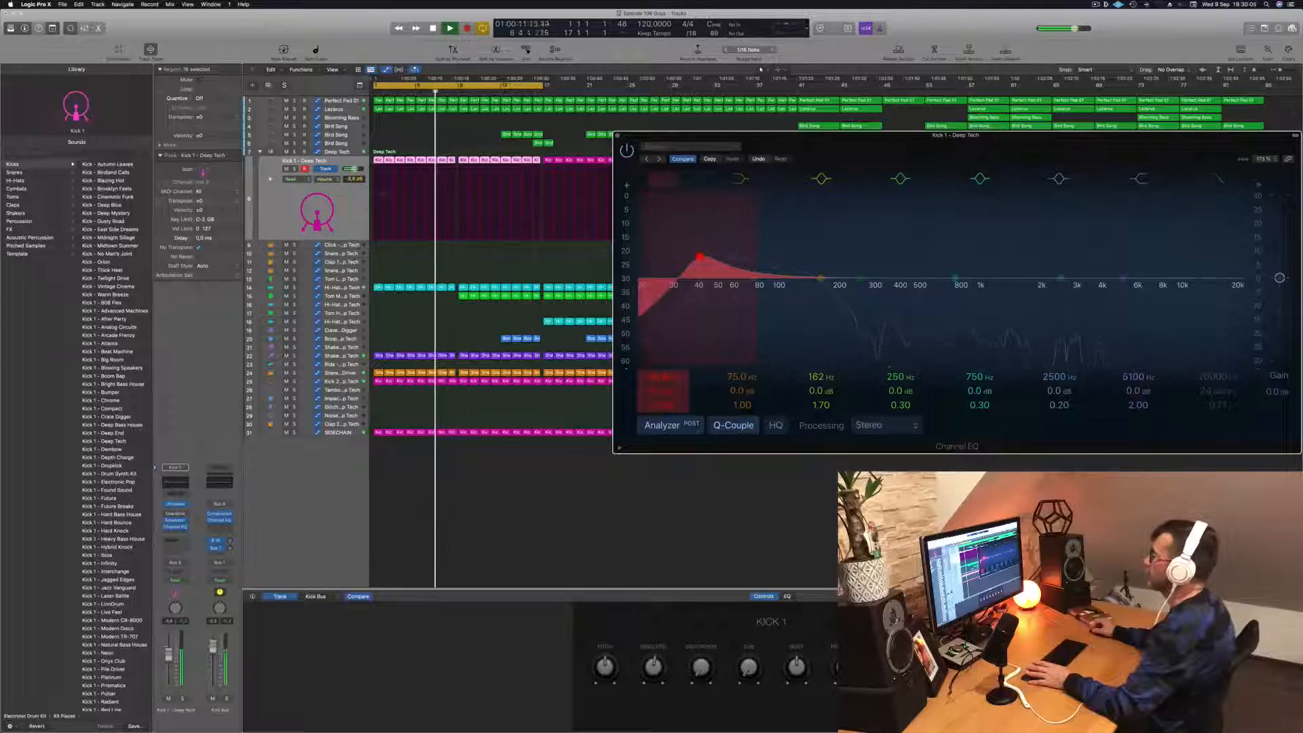
{"action": "key", "text": "space"}
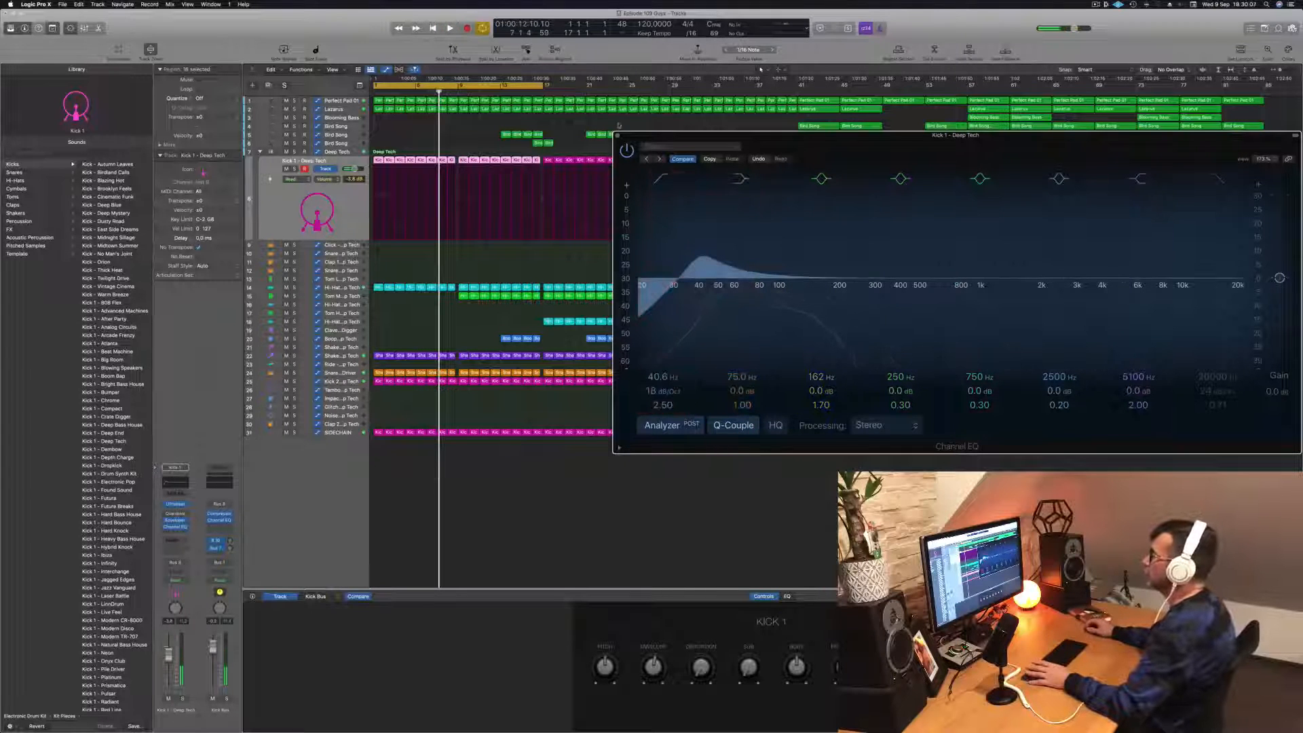
{"action": "key", "text": "super+w"}
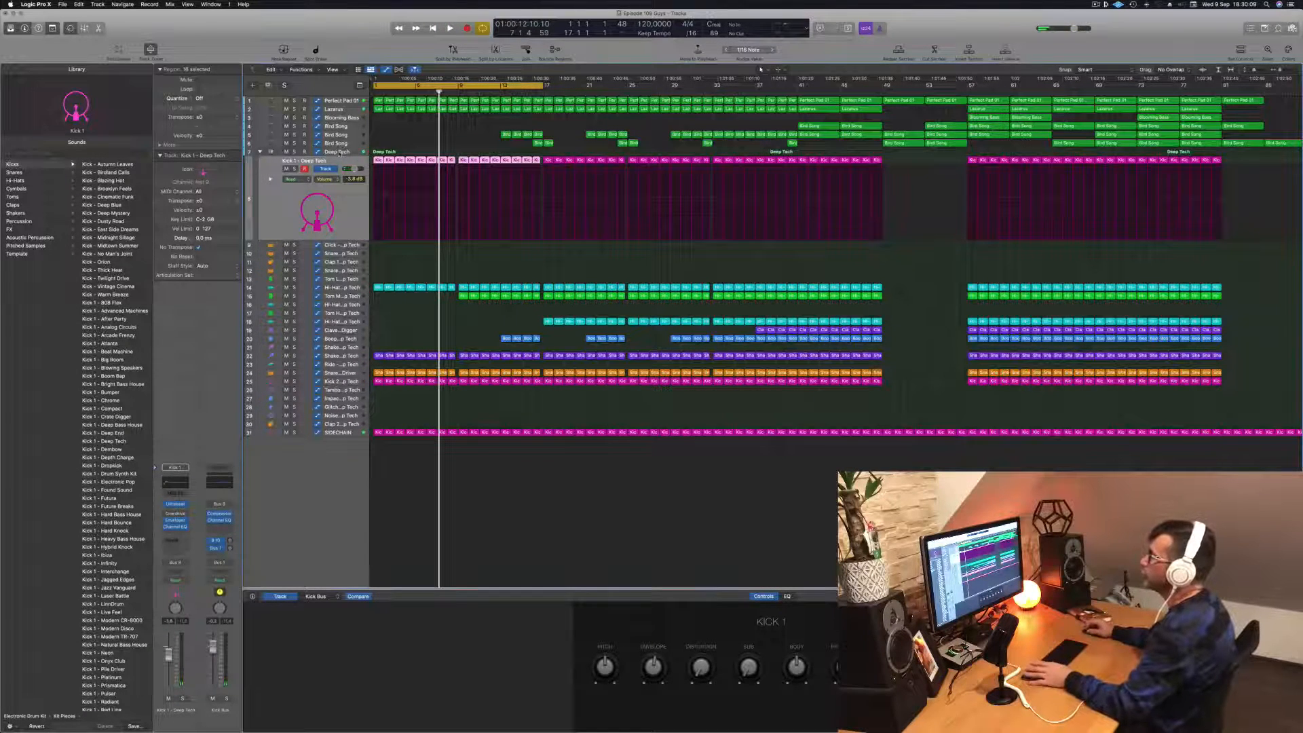
- Select the Deep Tech drum kit track and briefly view its instrument window
{"action": "left_click", "coordinate": [341, 151]}
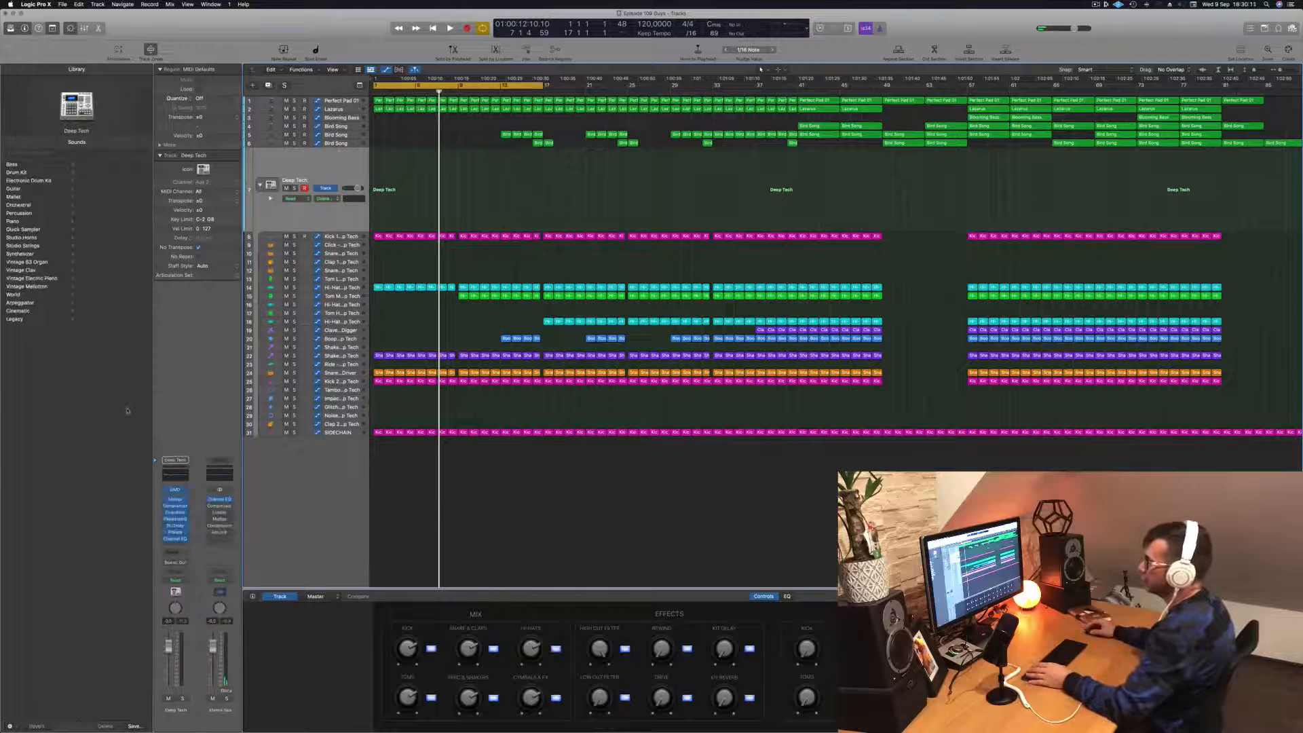
{"action": "left_click", "coordinate": [175, 489]}
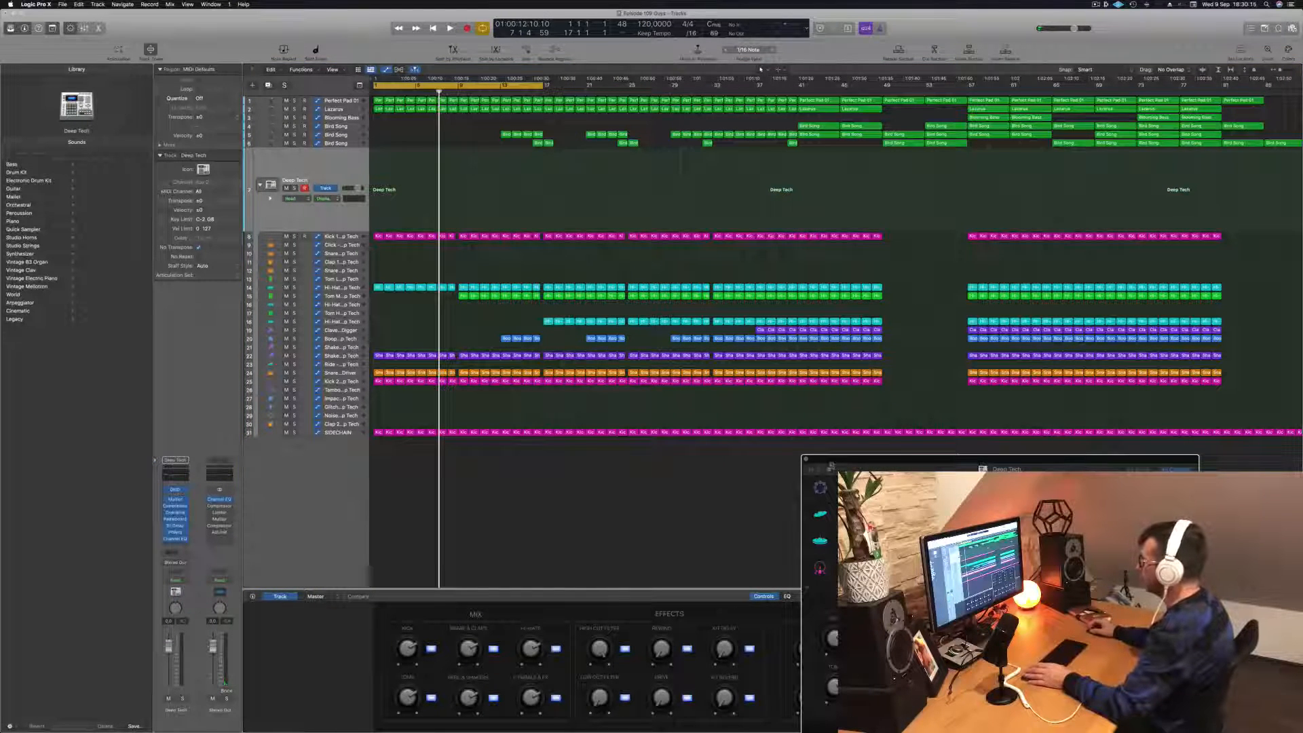
{"action": "key", "text": "super+w"}
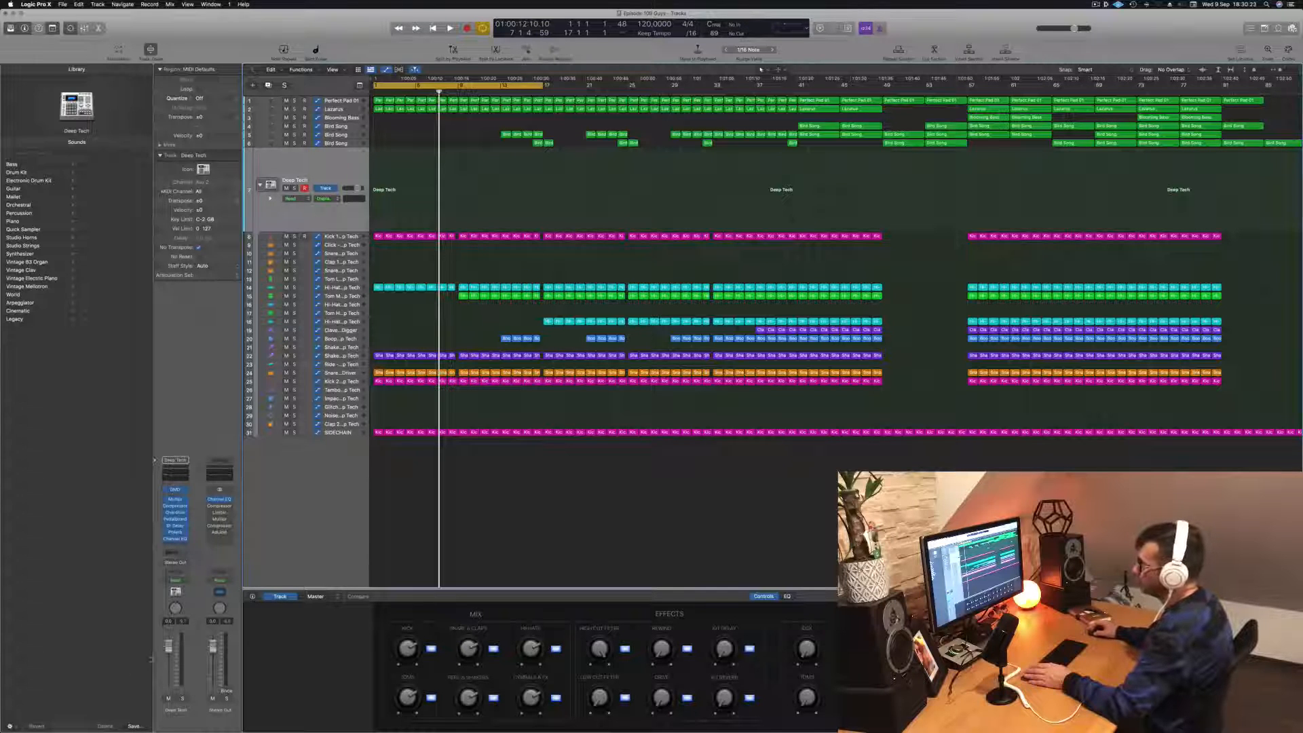
- Set the Deep Tech track's automation to Touch and nudge the Low Cut Filter during playback from the start to record its automation
{"action": "left_click", "coordinate": [175, 588]}
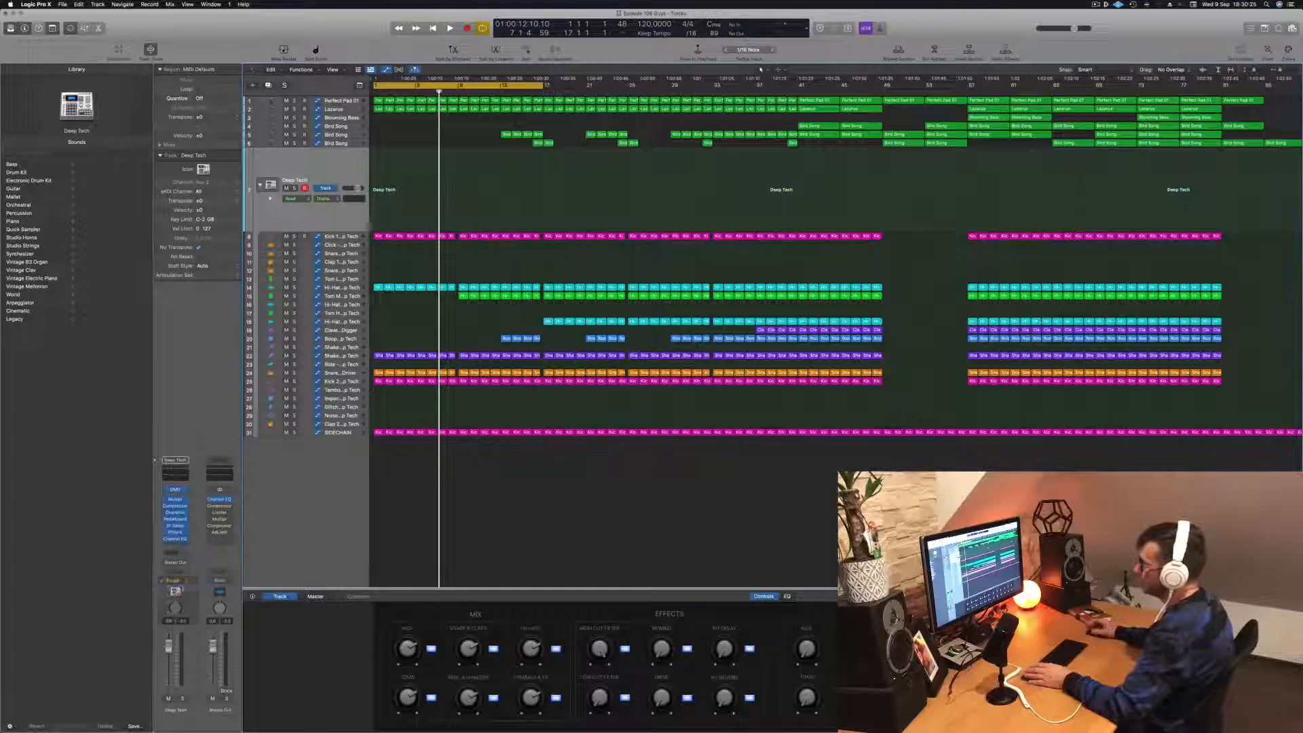
{"action": "key", "text": "Return"}
{"action": "key", "text": "space"}
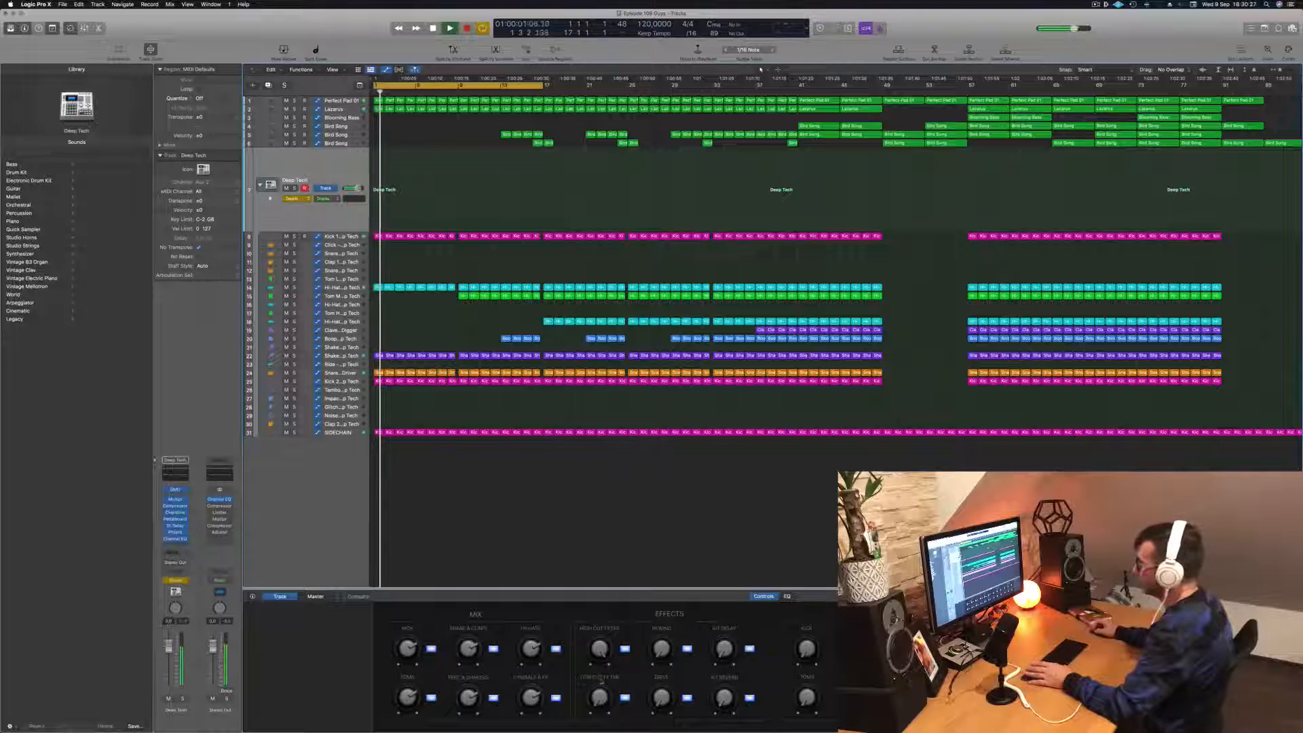
{"action": "mouse_move", "coordinate": [599, 693]}
{"action": "left_mouse_down"}
{"action": "mouse_move", "coordinate": [598, 672]}
{"action": "mouse_move", "coordinate": [599, 696]}
{"action": "left_mouse_up"}
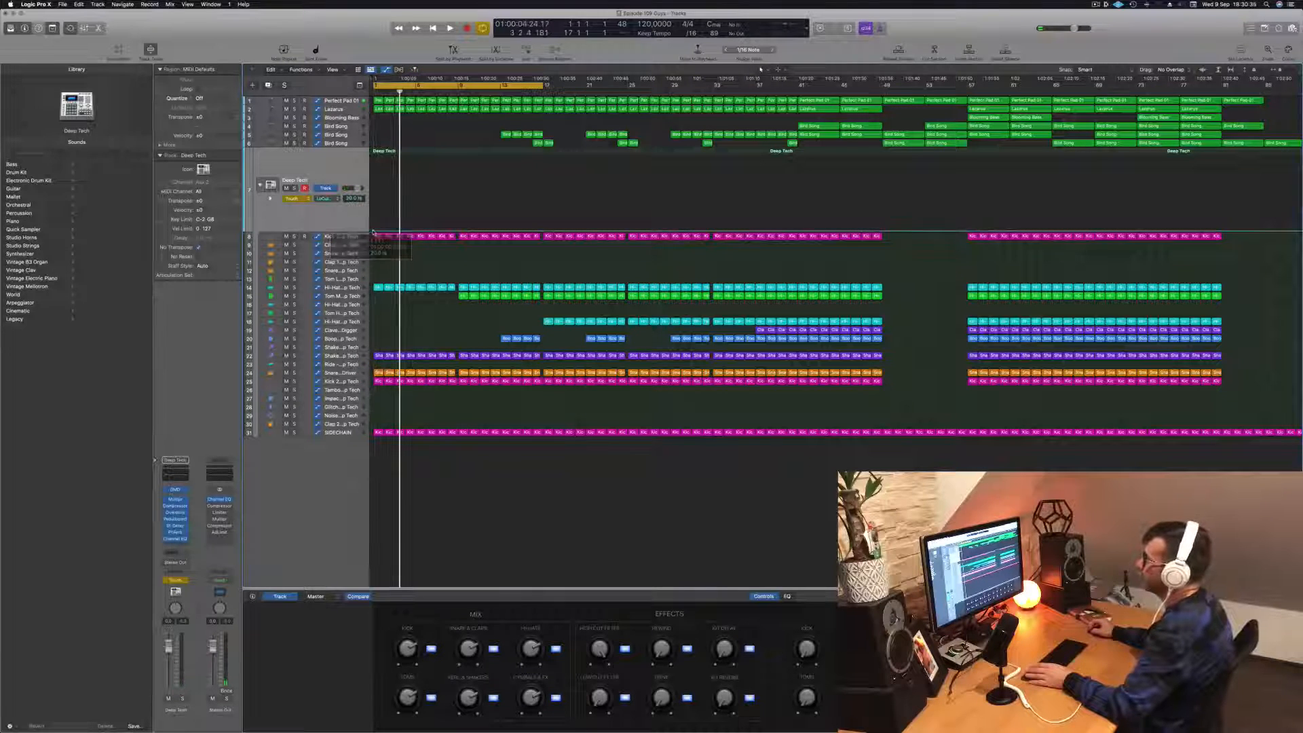
- Raise the opening Low Cut Filter automation point on the Deep Tech track and switch its automation mode to Read
{"action": "left_click_drag", "start_coordinate": [373, 232], "coordinate": [374, 209]}
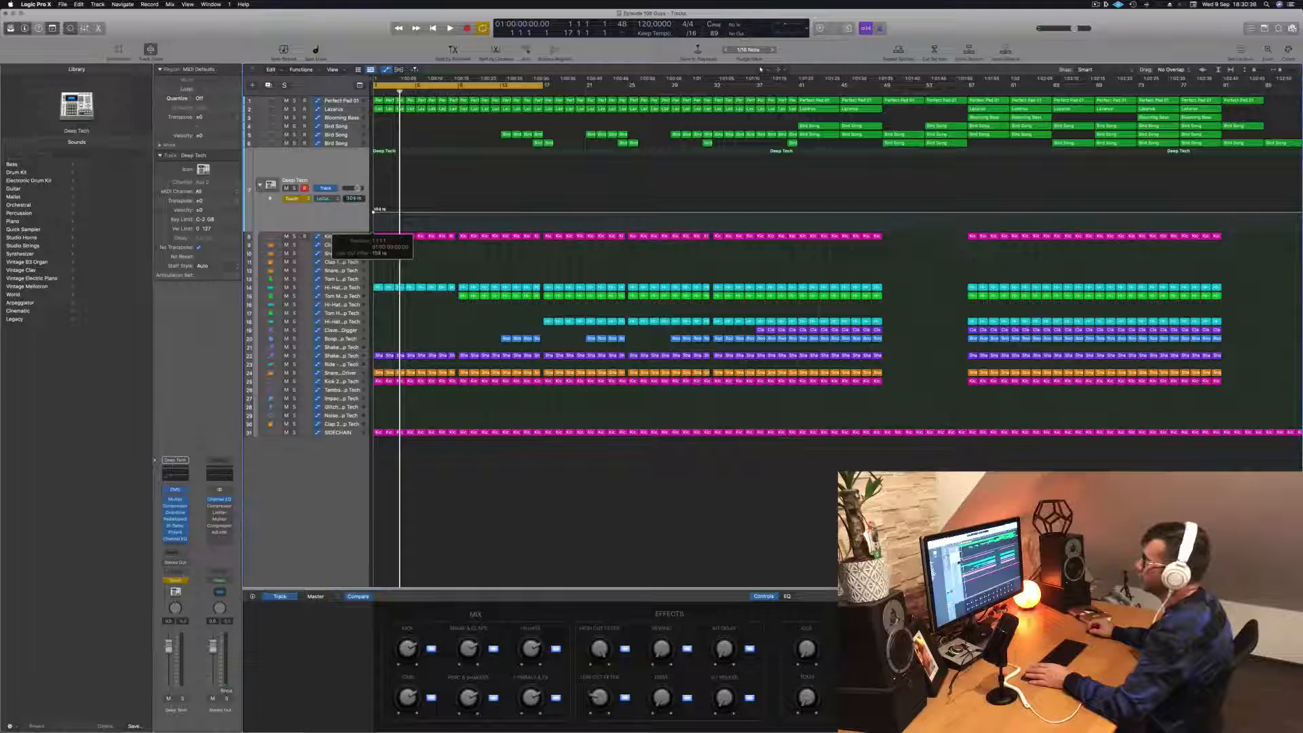
{"action": "left_click", "coordinate": [291, 198]}
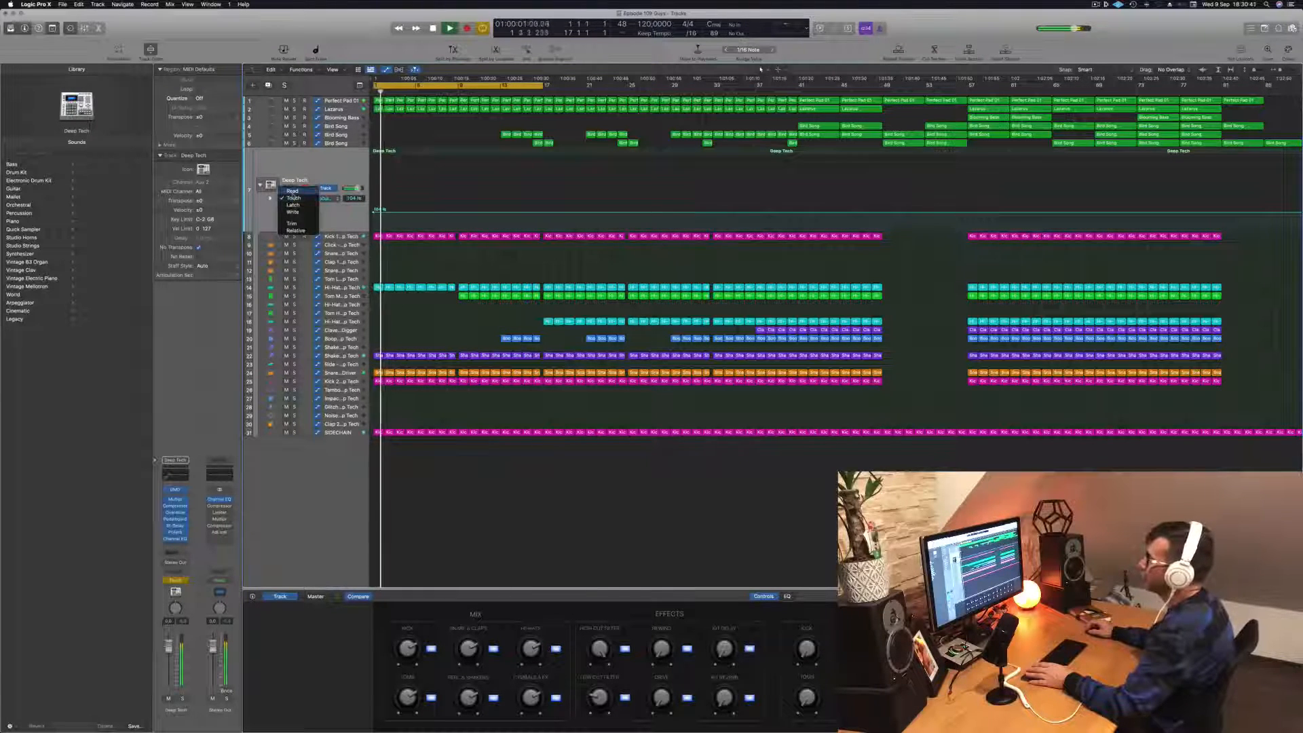
{"action": "left_click", "coordinate": [291, 190]}
{"action": "left_click_drag", "start_coordinate": [374, 212], "coordinate": [375, 210]}
{"action": "key", "text": "space"}
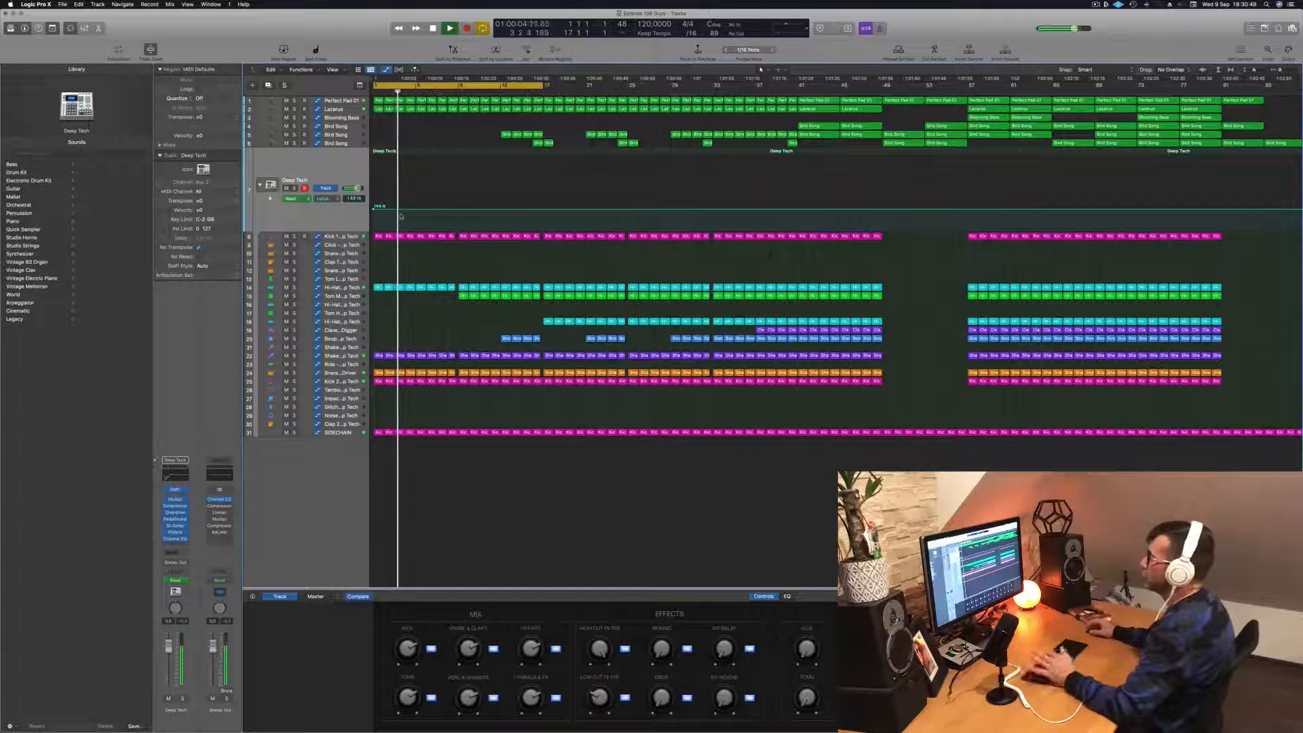
- Replay the intro, shape a rising Low Cut Filter ramp that drops back at bar 9 on the Deep Tech track, and save the project
{"action": "key", "text": "Return"}
{"action": "key", "text": "space"}
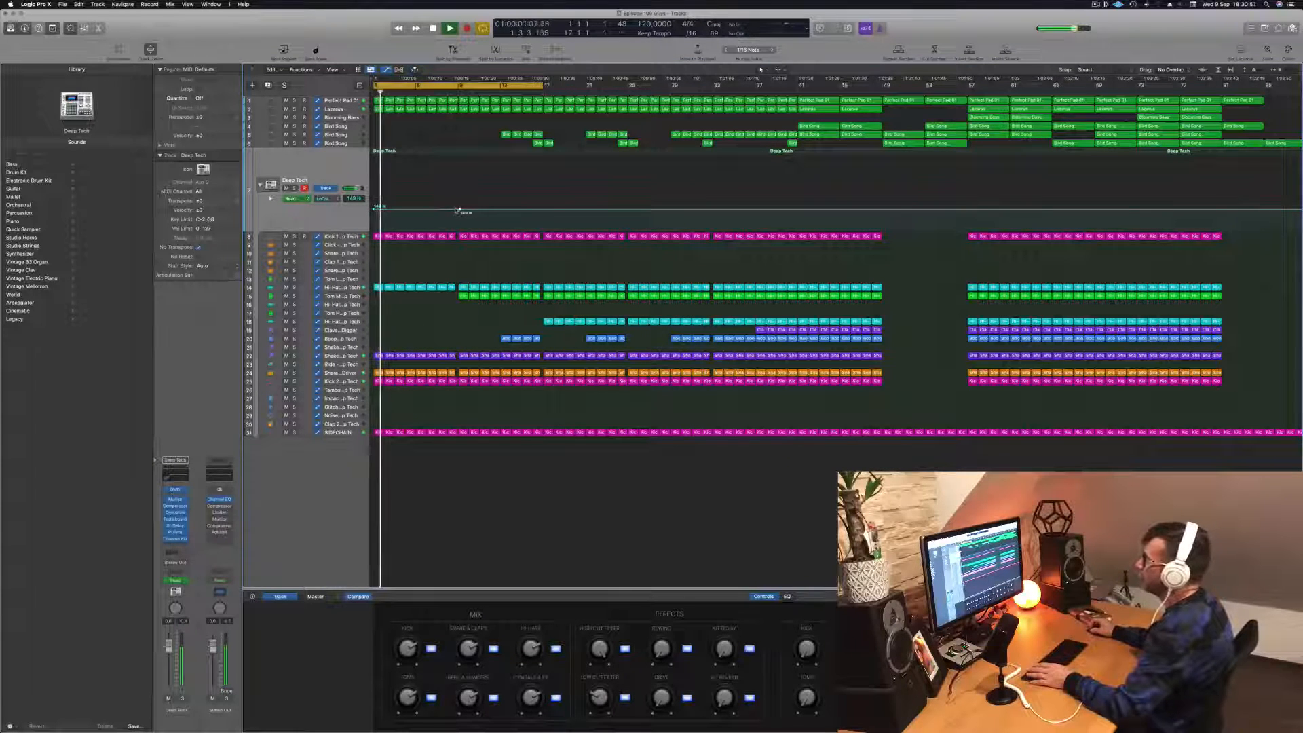
{"action": "left_click_drag", "start_coordinate": [457, 210], "coordinate": [457, 202]}
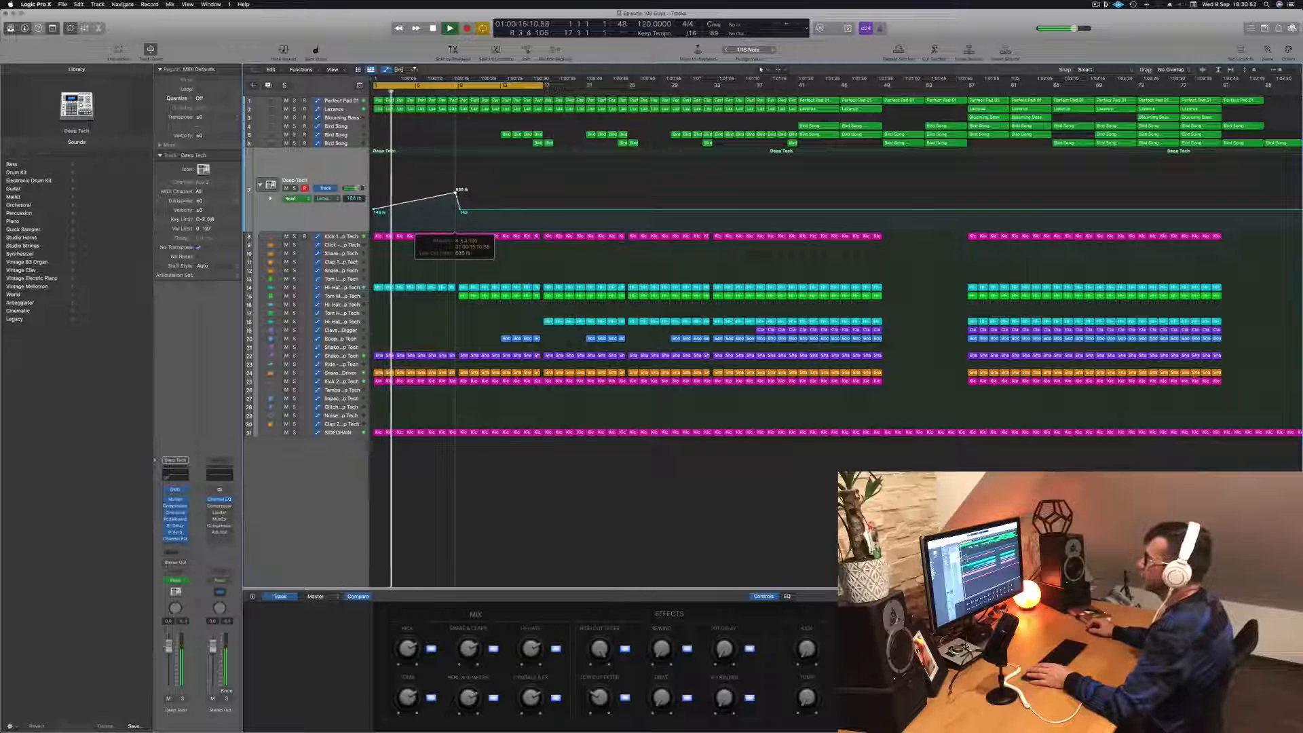
{"action": "key", "text": "super+s"}
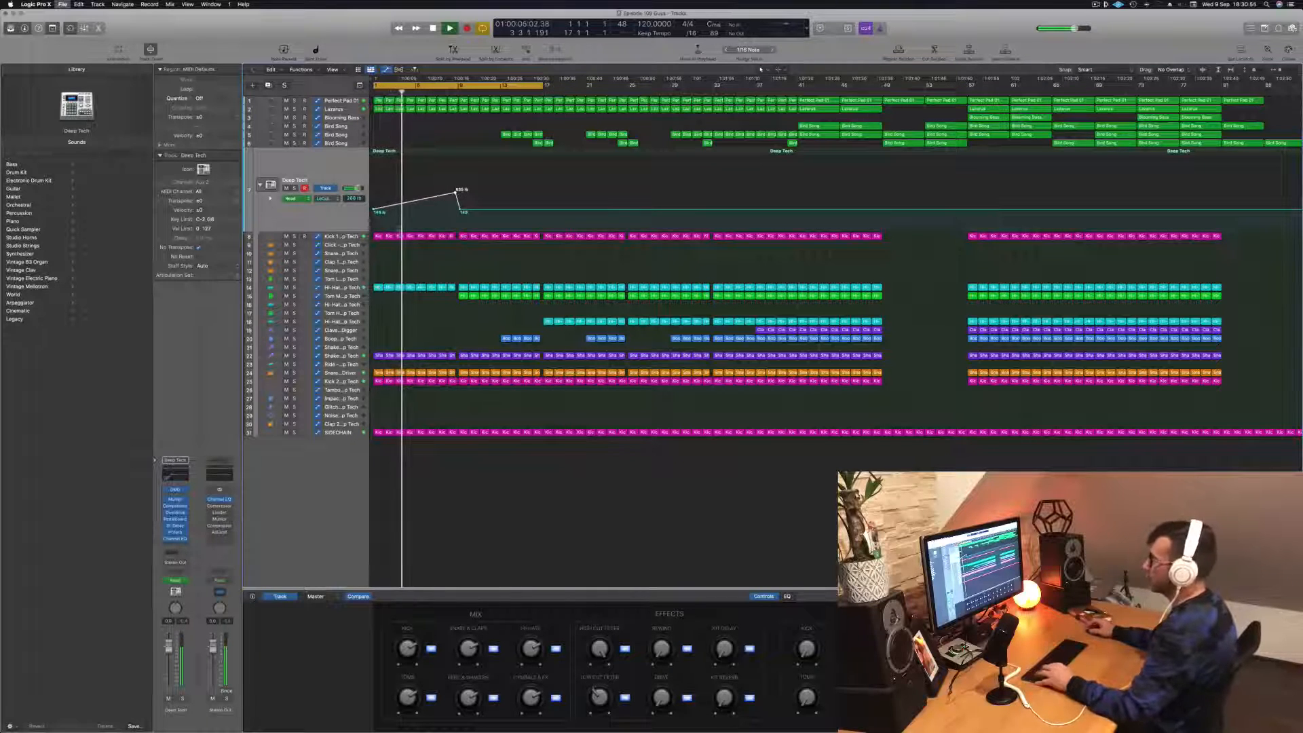
- Listen to the intro and compare the Deep Tech filter ramp with the Perfect Pad and Kick 1 tracks
{"action": "key", "text": "super+Right"}
{"action": "key", "text": "super+Right"}
{"action": "key", "text": "super+Right"}
{"action": "key", "text": "super+Right"}
{"action": "key", "text": "super+Right"}
{"action": "key", "text": "super+Right"}
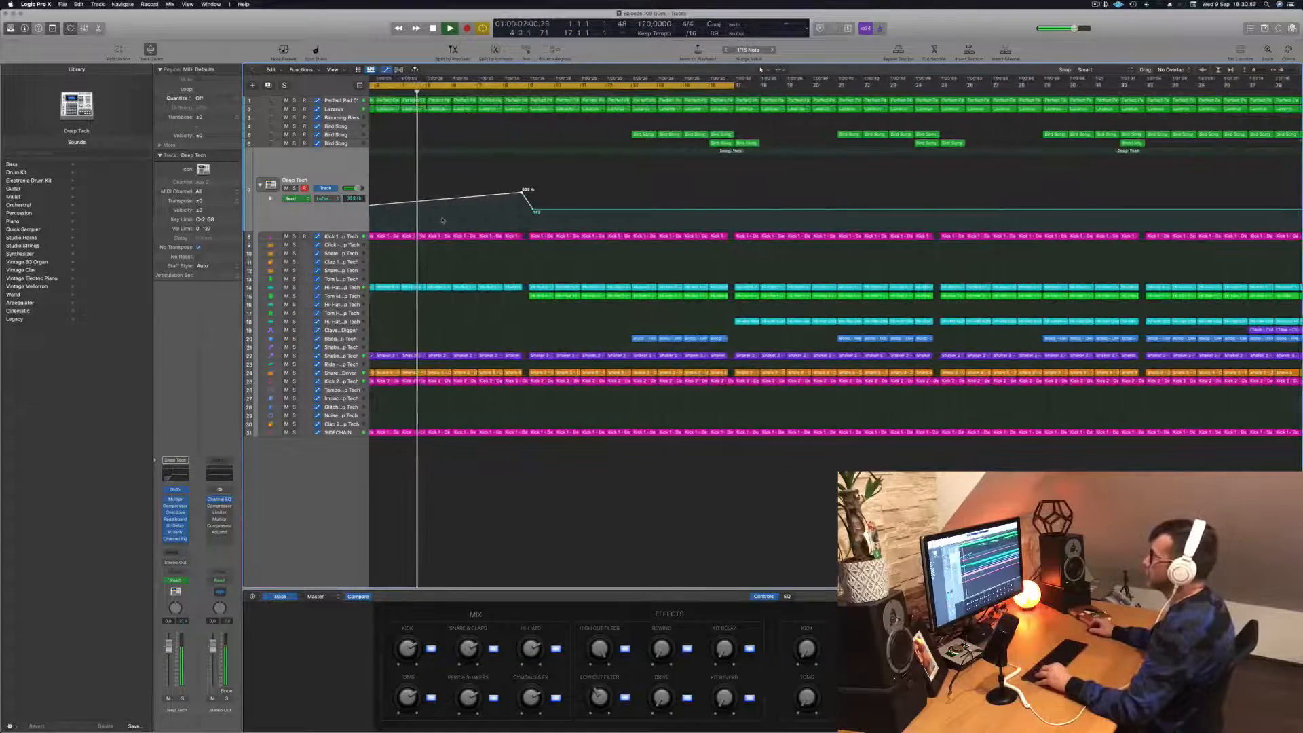
{"action": "key", "text": "super+Left"}
{"action": "key", "text": "super+Left"}
{"action": "key", "text": "super+Left"}
{"action": "key", "text": "super+Left"}
{"action": "key", "text": "super+Left"}
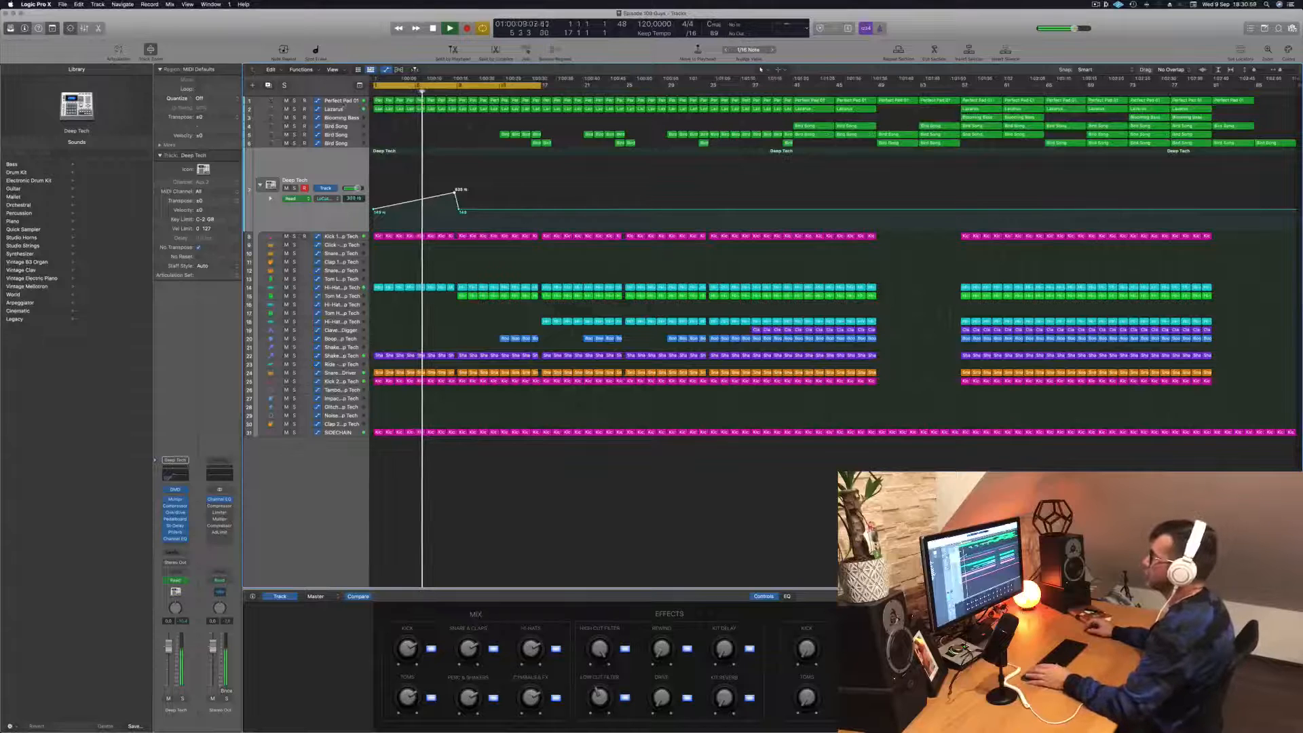
{"action": "left_click", "coordinate": [343, 102]}
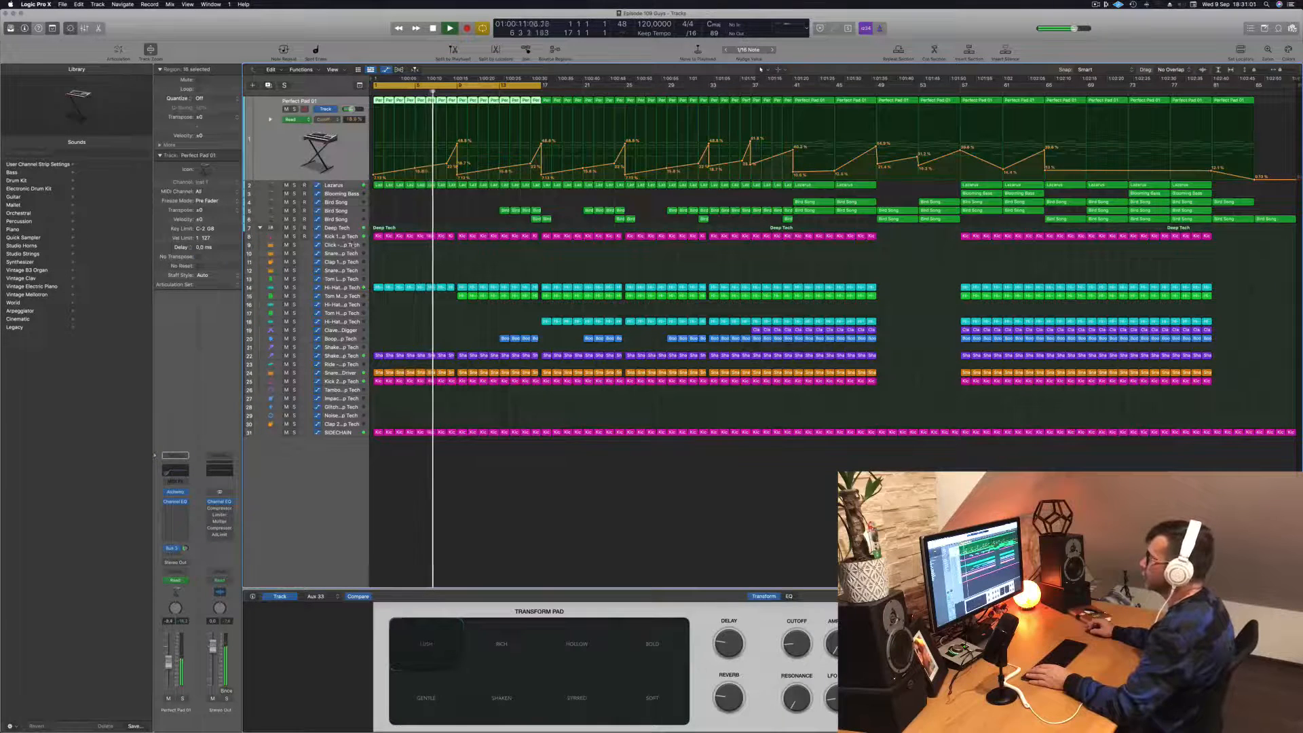
{"action": "left_click", "coordinate": [344, 236]}
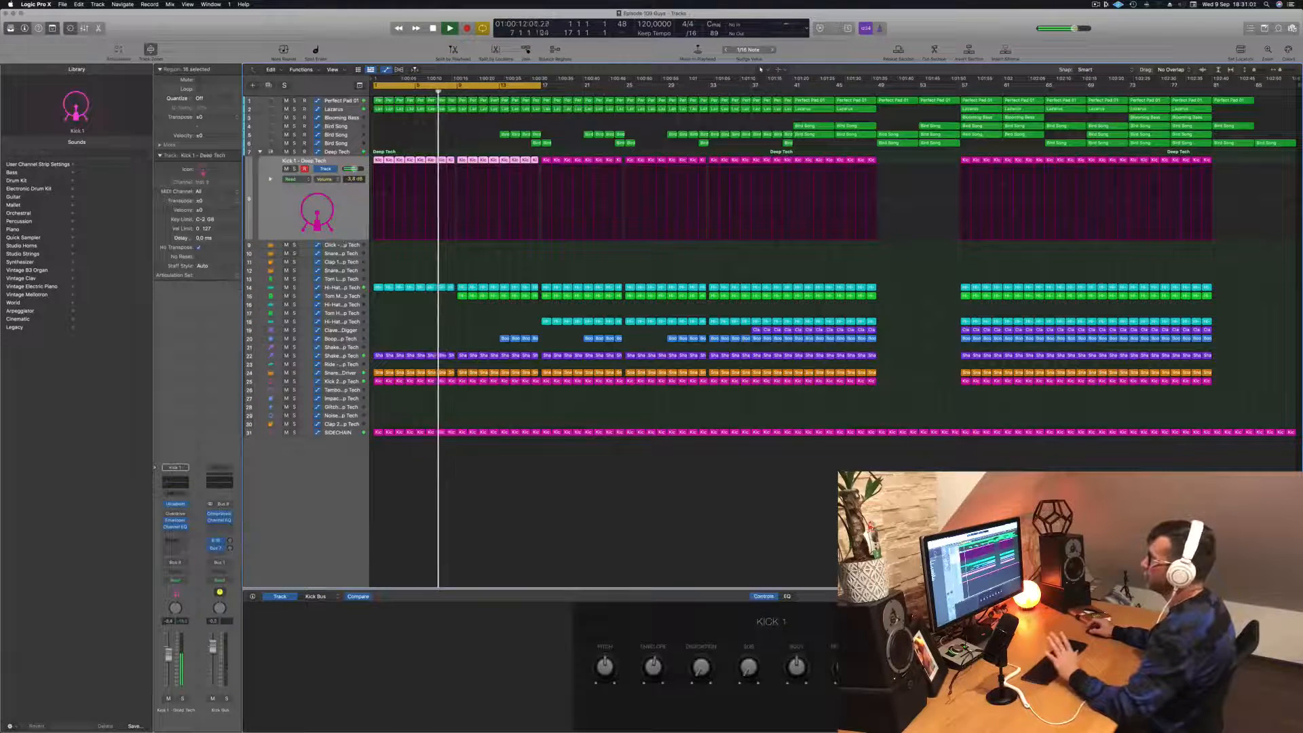
{"action": "left_click", "coordinate": [334, 152]}
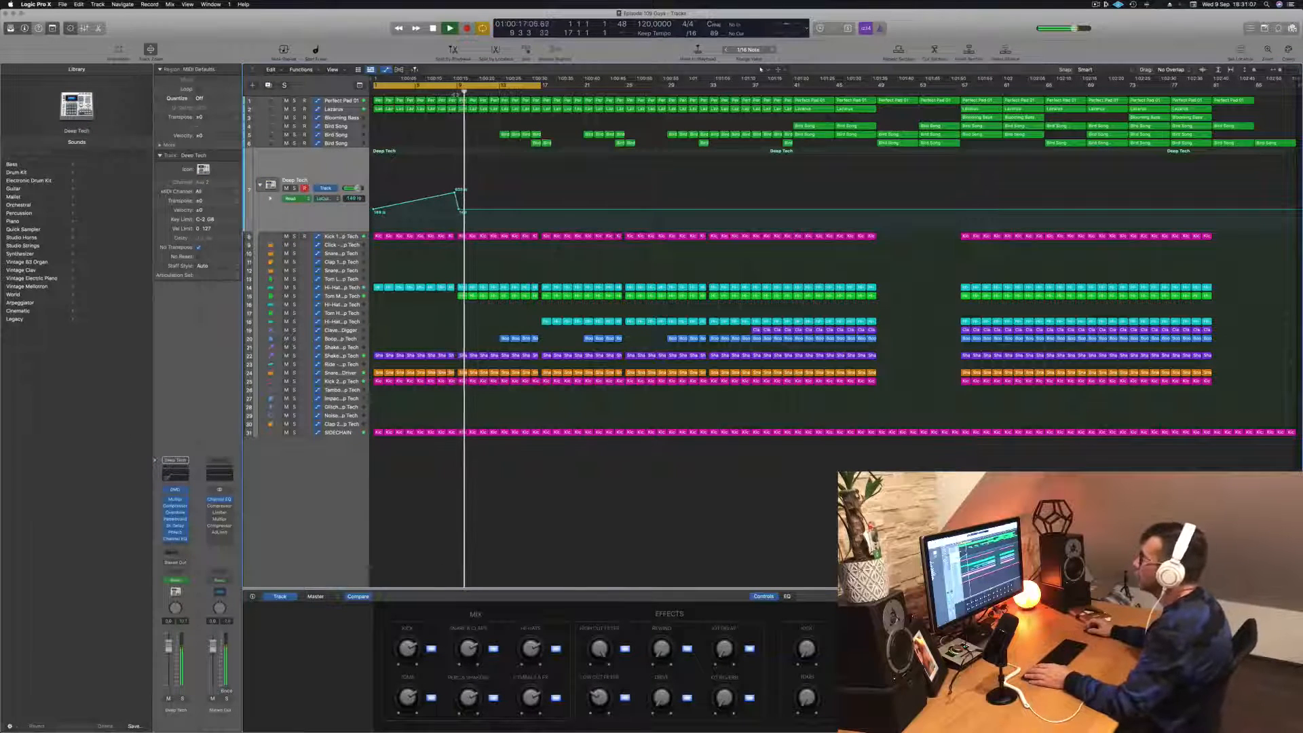
- Lower the end point of the Low Cut Filter drop near bar 9 on the Deep Tech track and pull it slightly earlier
{"action": "key", "text": "space"}
{"action": "key", "text": "super+Right"}
{"action": "key", "text": "super+Right"}
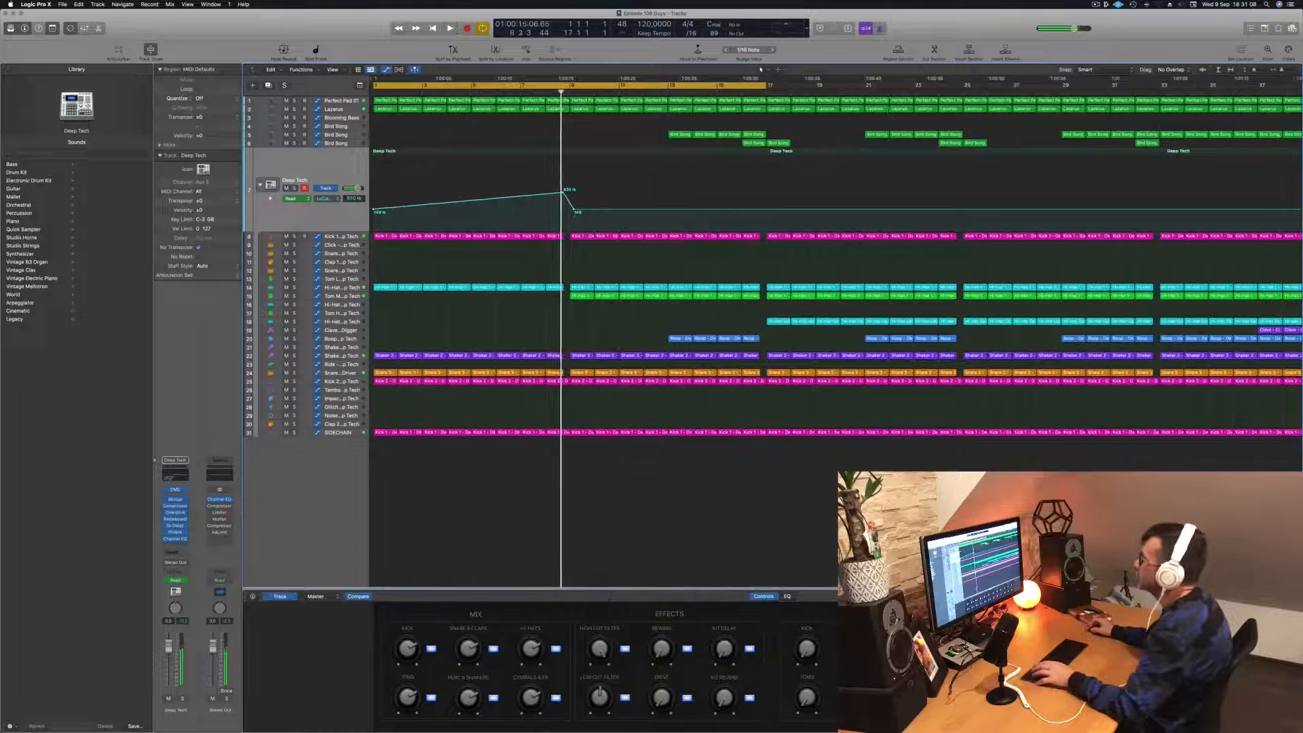
{"action": "left_click_drag", "start_coordinate": [574, 209], "coordinate": [569, 217]}
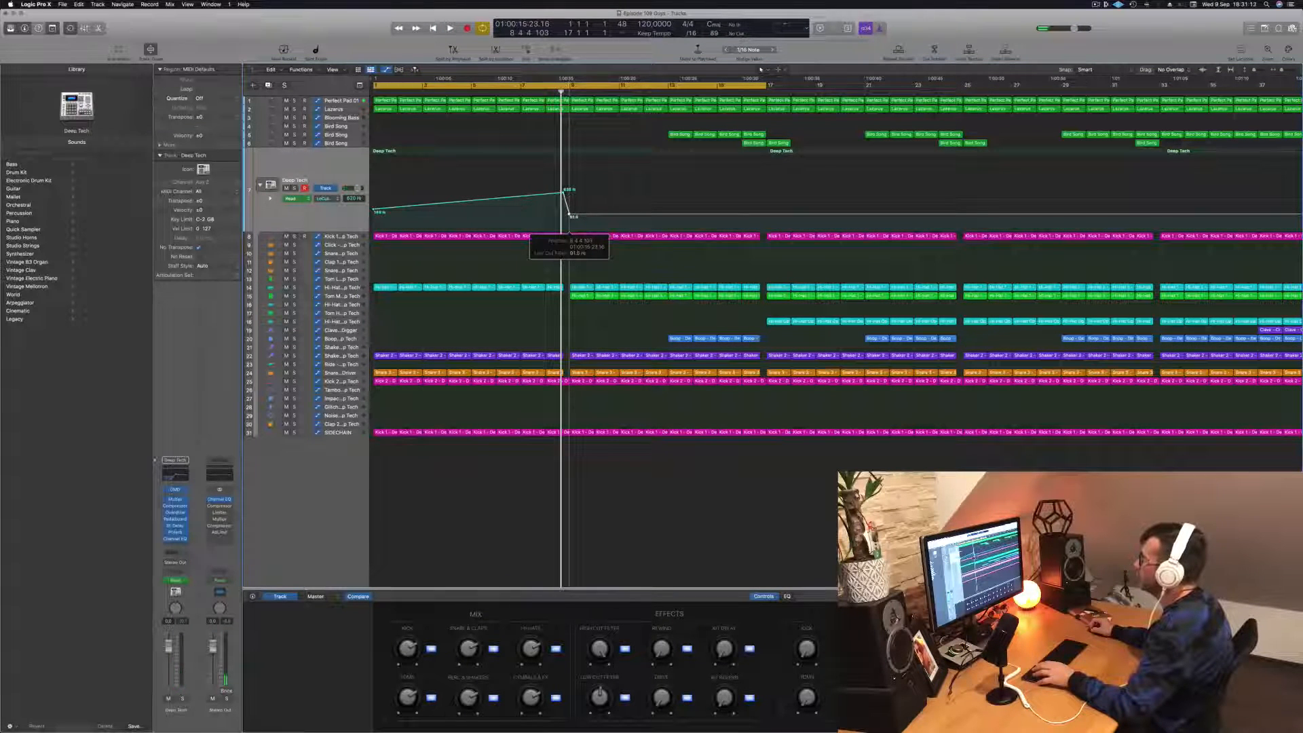
- Replay the intro from the start and briefly inspect the Compressor on the Deep Tech track
{"action": "key", "text": "Return"}
{"action": "key", "text": "space"}
{"action": "key", "text": "super+Left"}
{"action": "key", "text": "super+Left"}
{"action": "key", "text": "super+Left"}
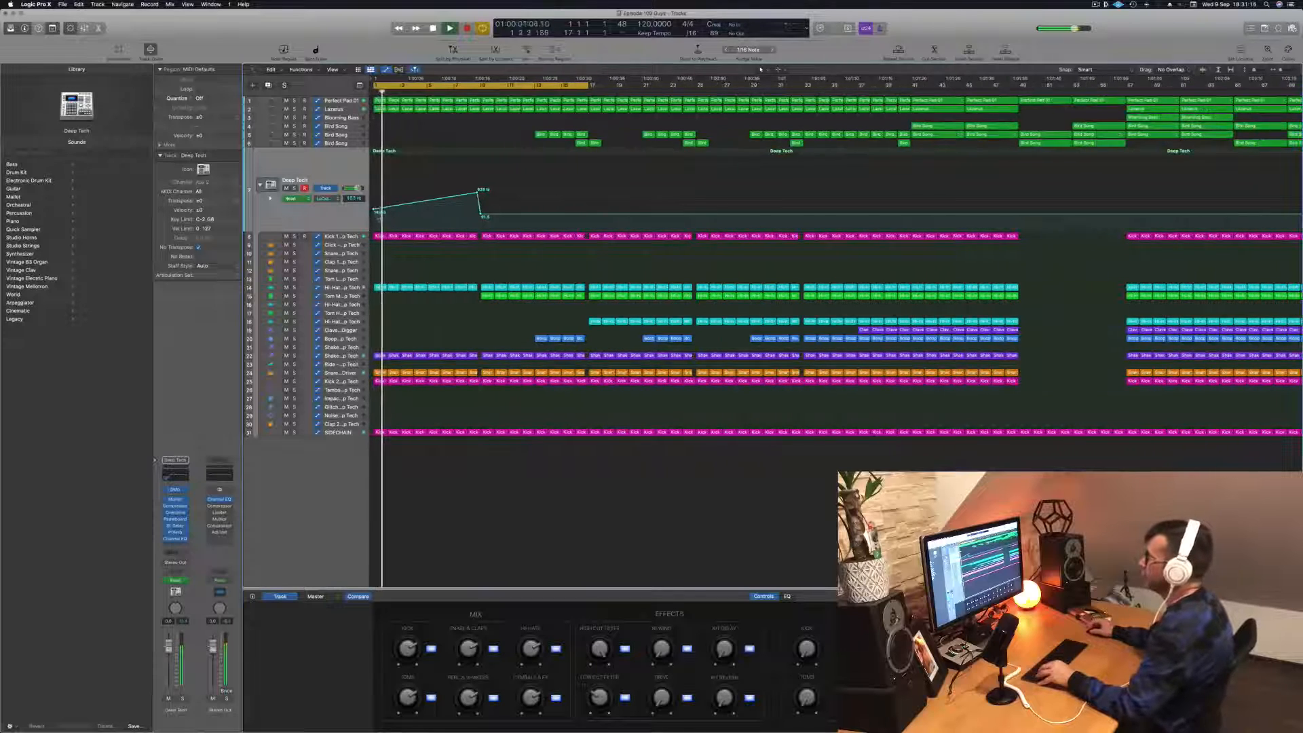
{"action": "key", "text": "Return"}
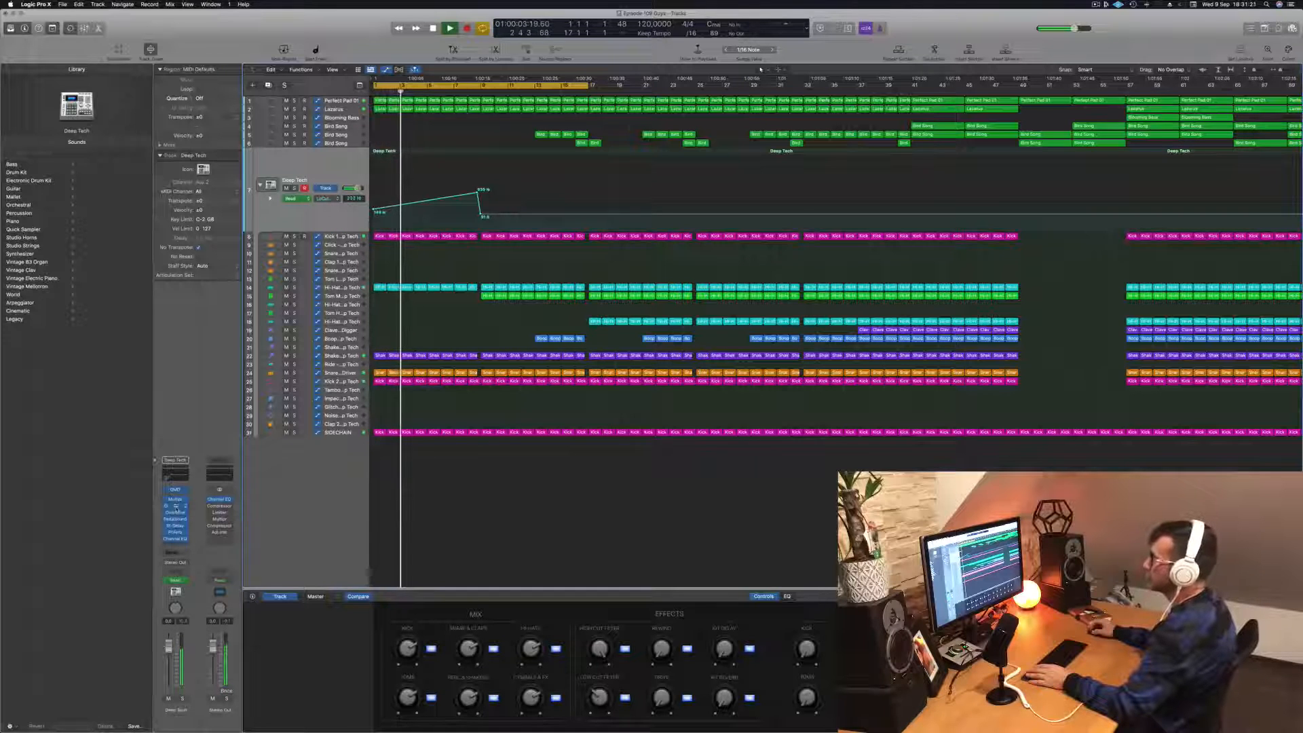
{"action": "left_click", "coordinate": [175, 505]}
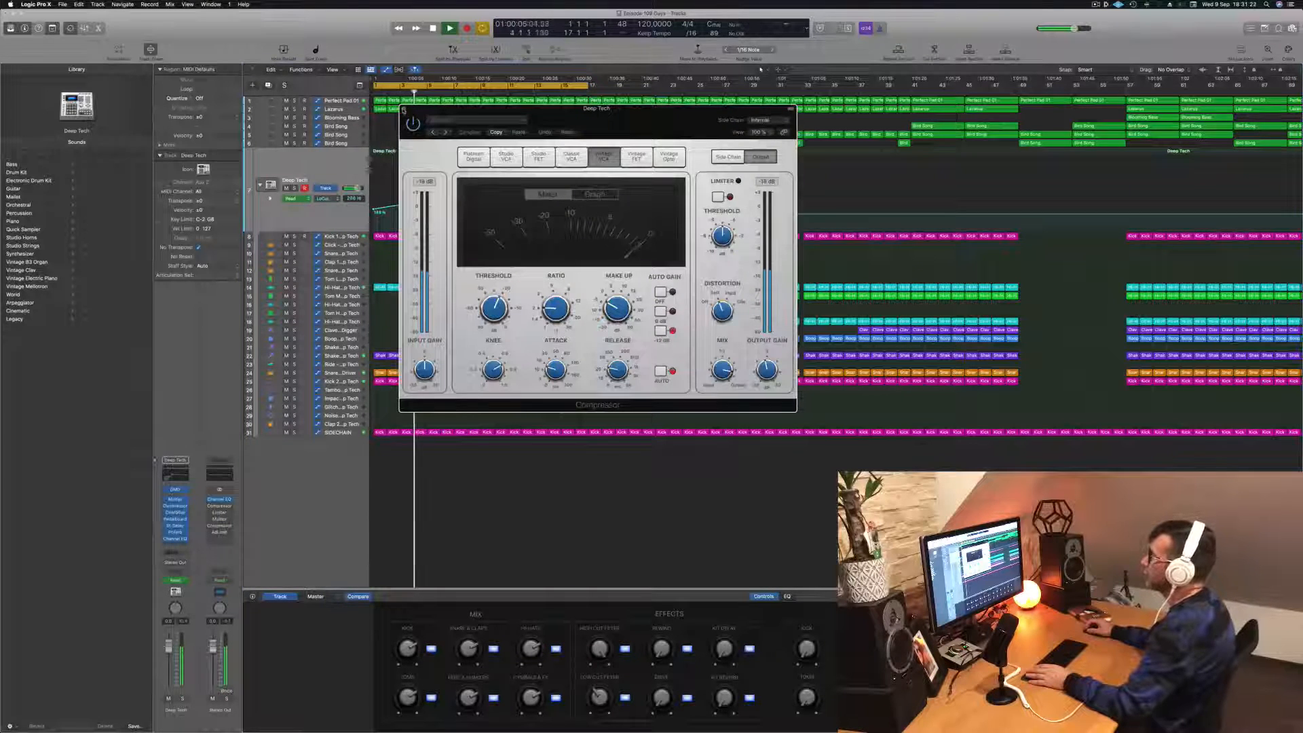
{"action": "left_click", "coordinate": [404, 109]}
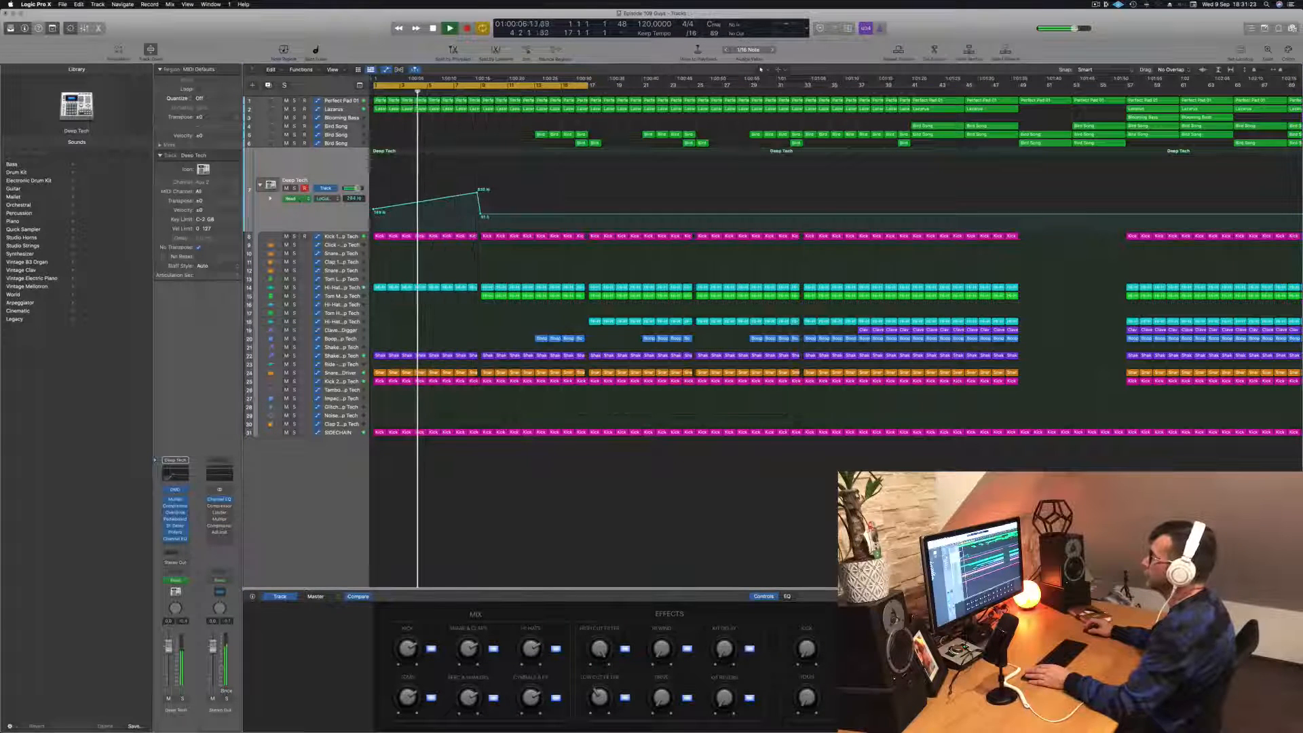
- Add a Cutoff automation peak near bar 9 on the Lazarus track, undo the drop right after it, and replay the intro
{"action": "left_click", "coordinate": [343, 110]}
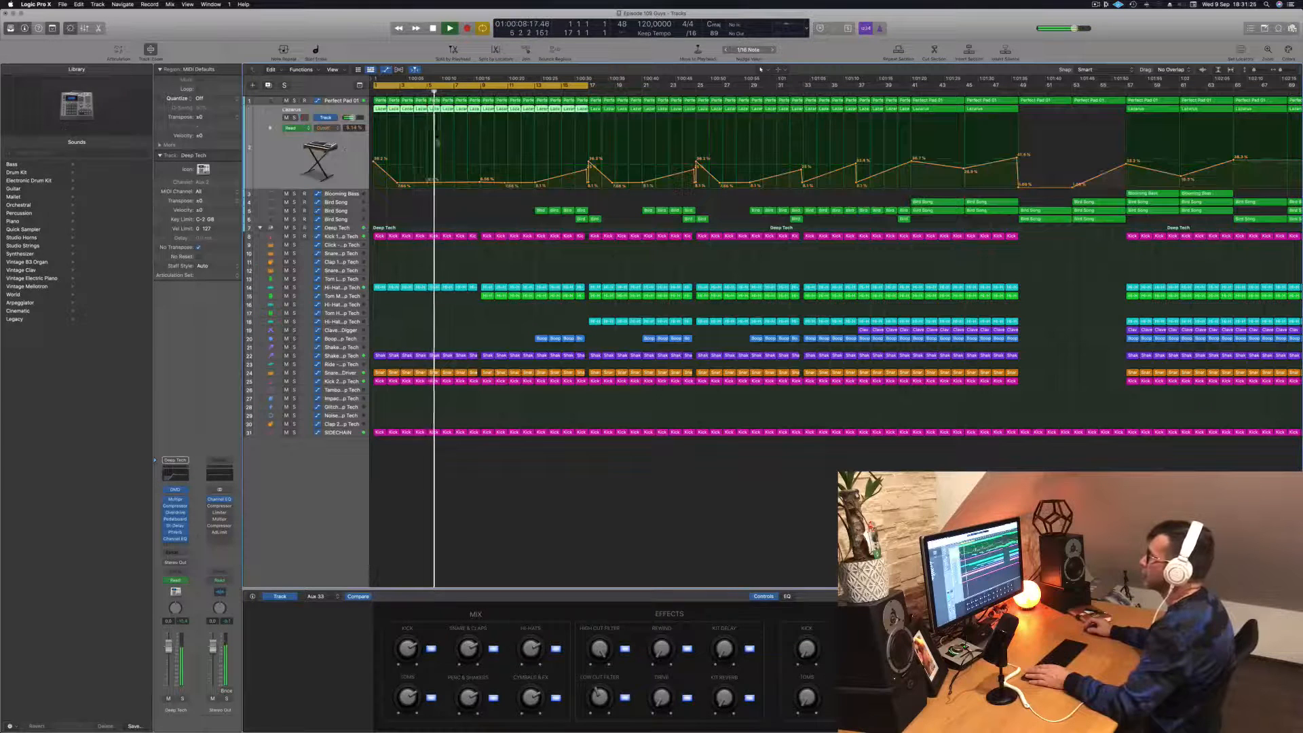
{"action": "left_click", "coordinate": [475, 184]}
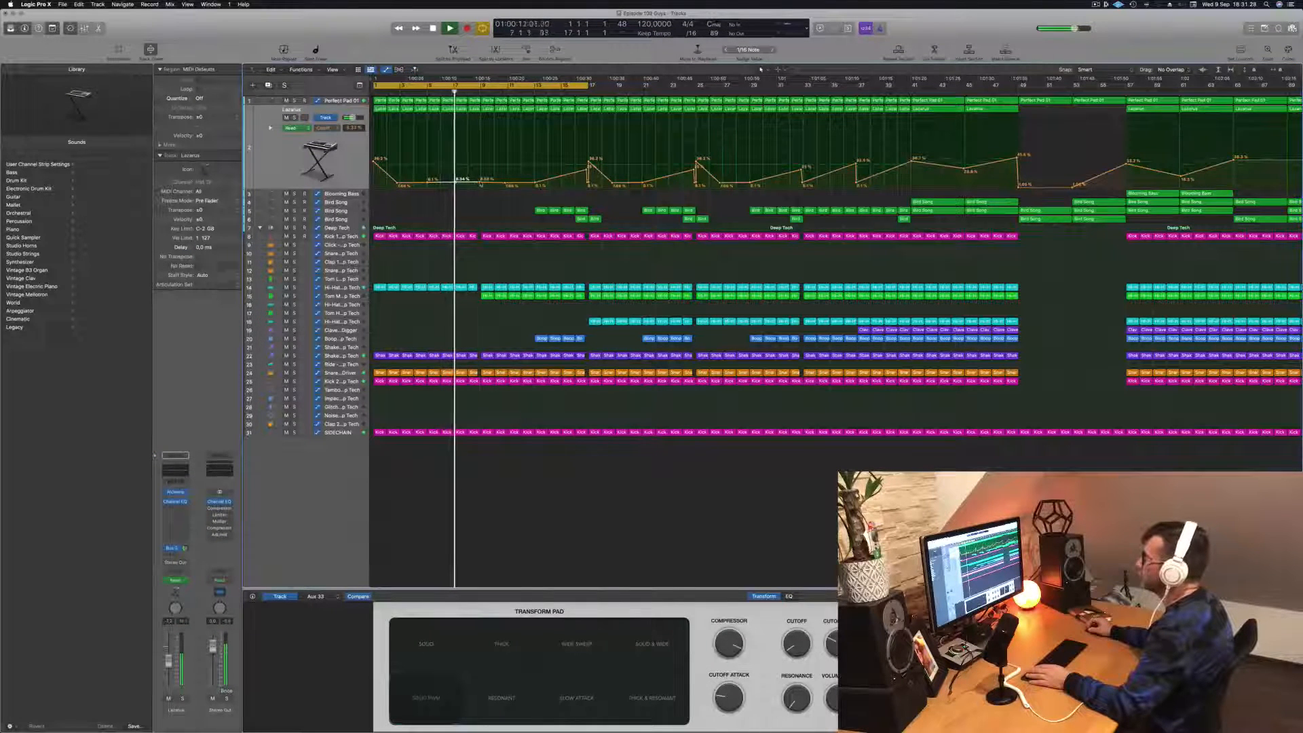
{"action": "mouse_move", "coordinate": [481, 180]}
{"action": "left_mouse_down"}
{"action": "mouse_move", "coordinate": [481, 167]}
{"action": "mouse_move", "coordinate": [483, 178]}
{"action": "left_mouse_up"}
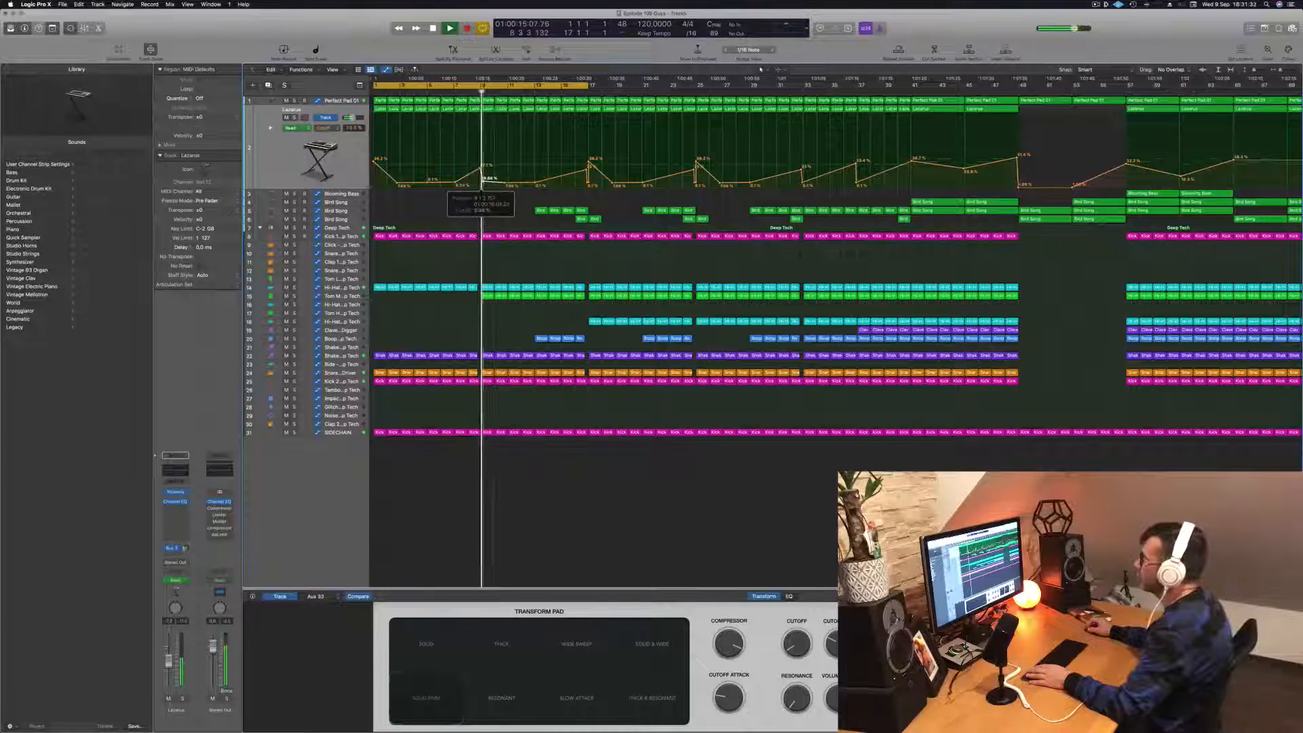
{"action": "key", "text": "super+z"}
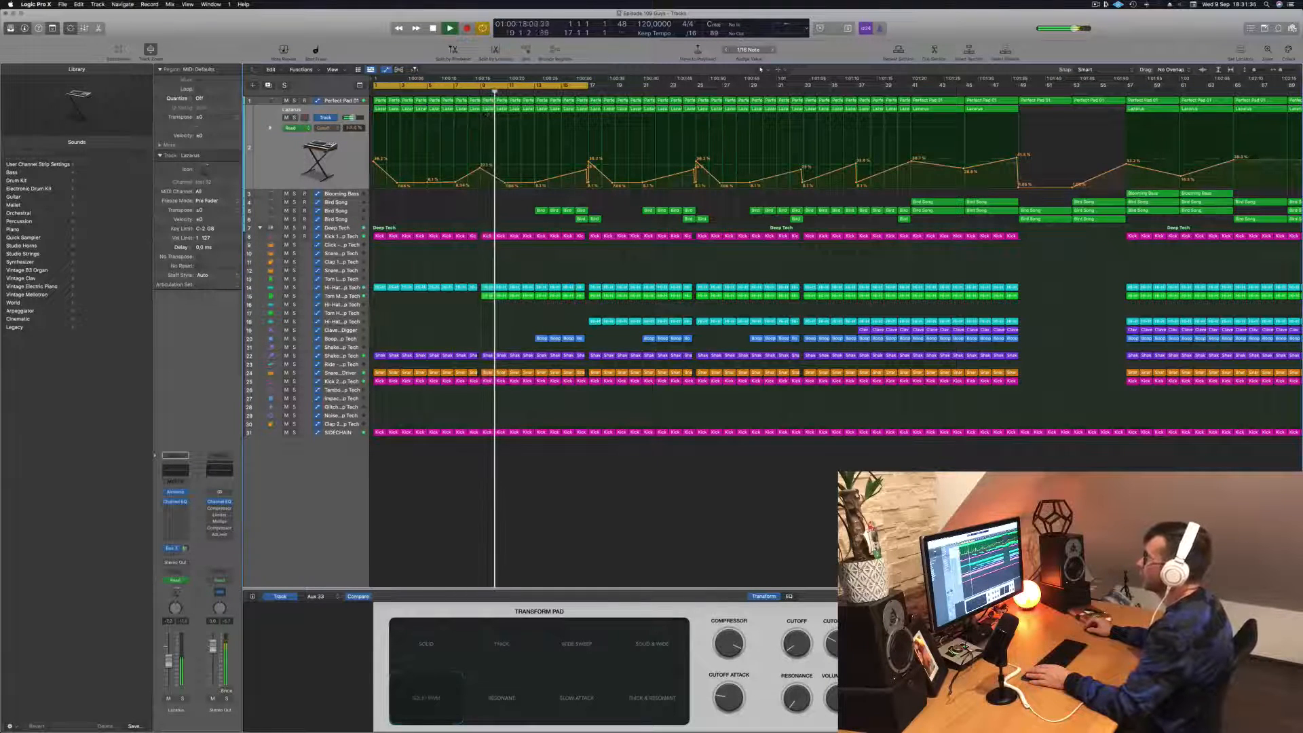
{"action": "left_click", "coordinate": [480, 92]}
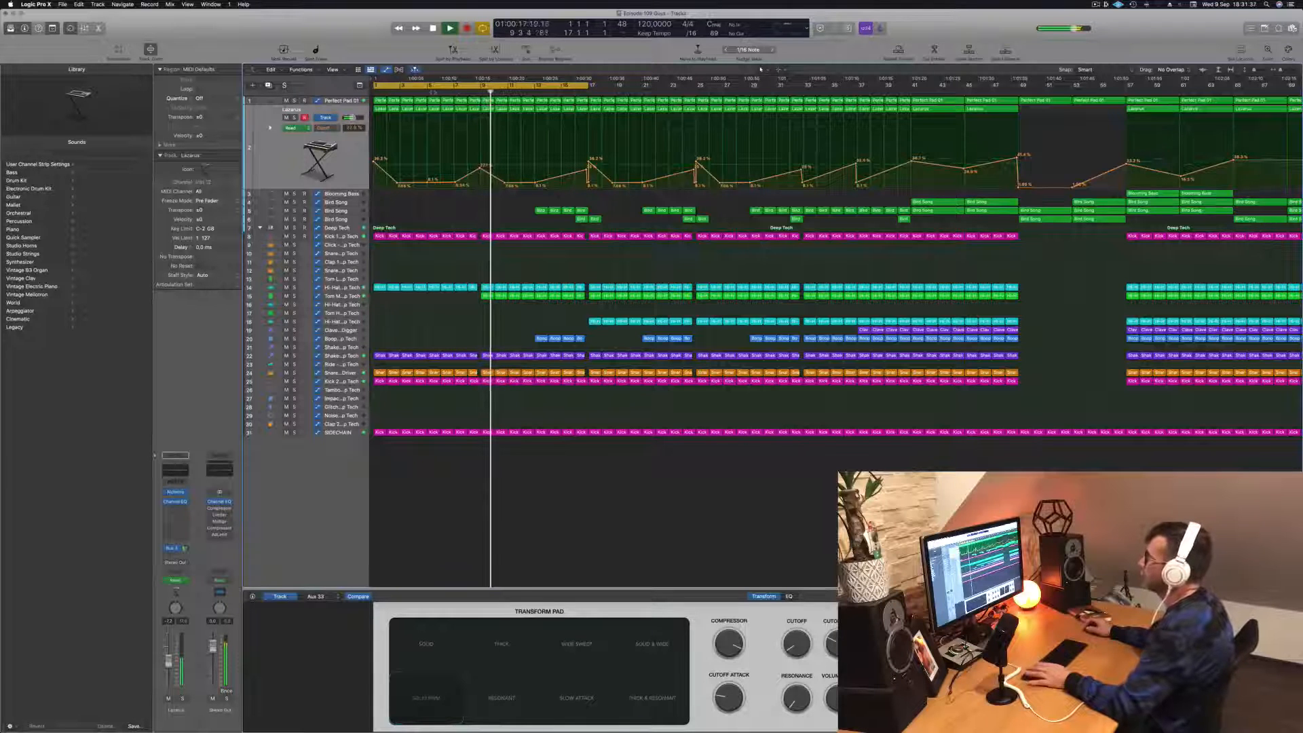
{"action": "key", "text": "Return"}
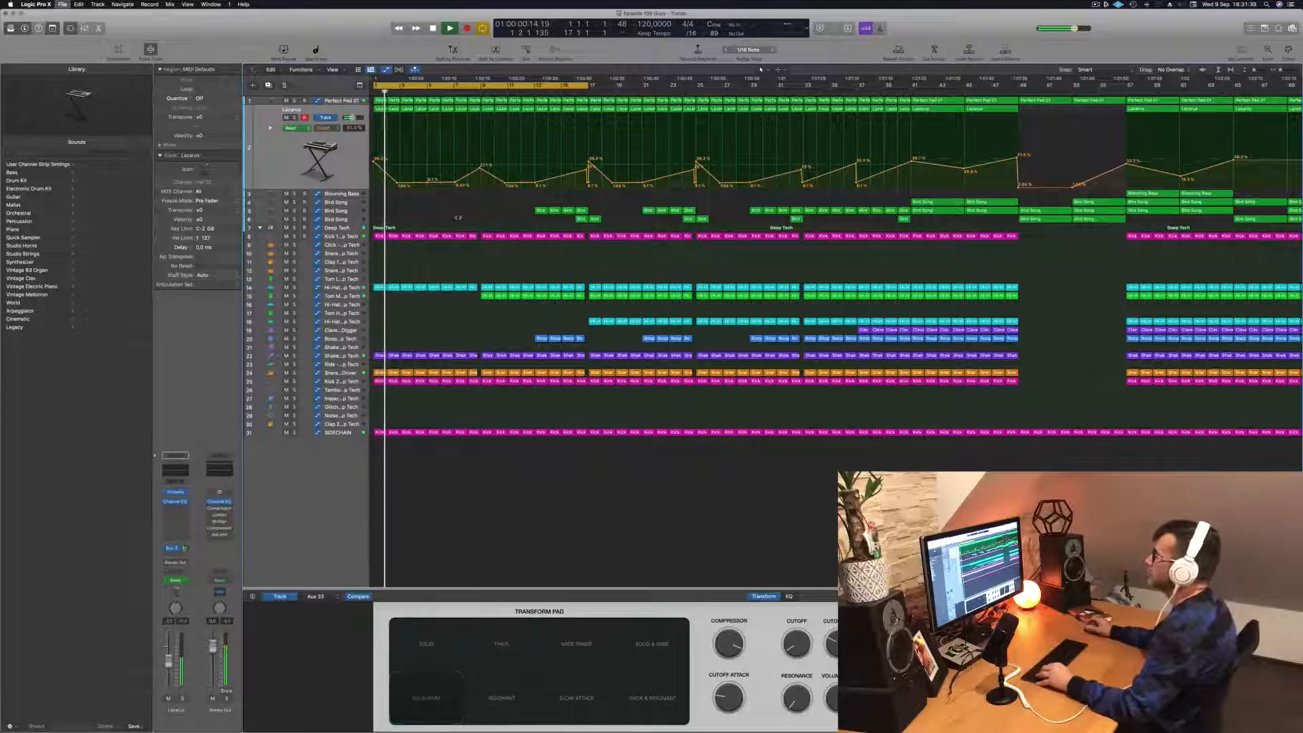
{"action": "key", "text": "super+Left"}
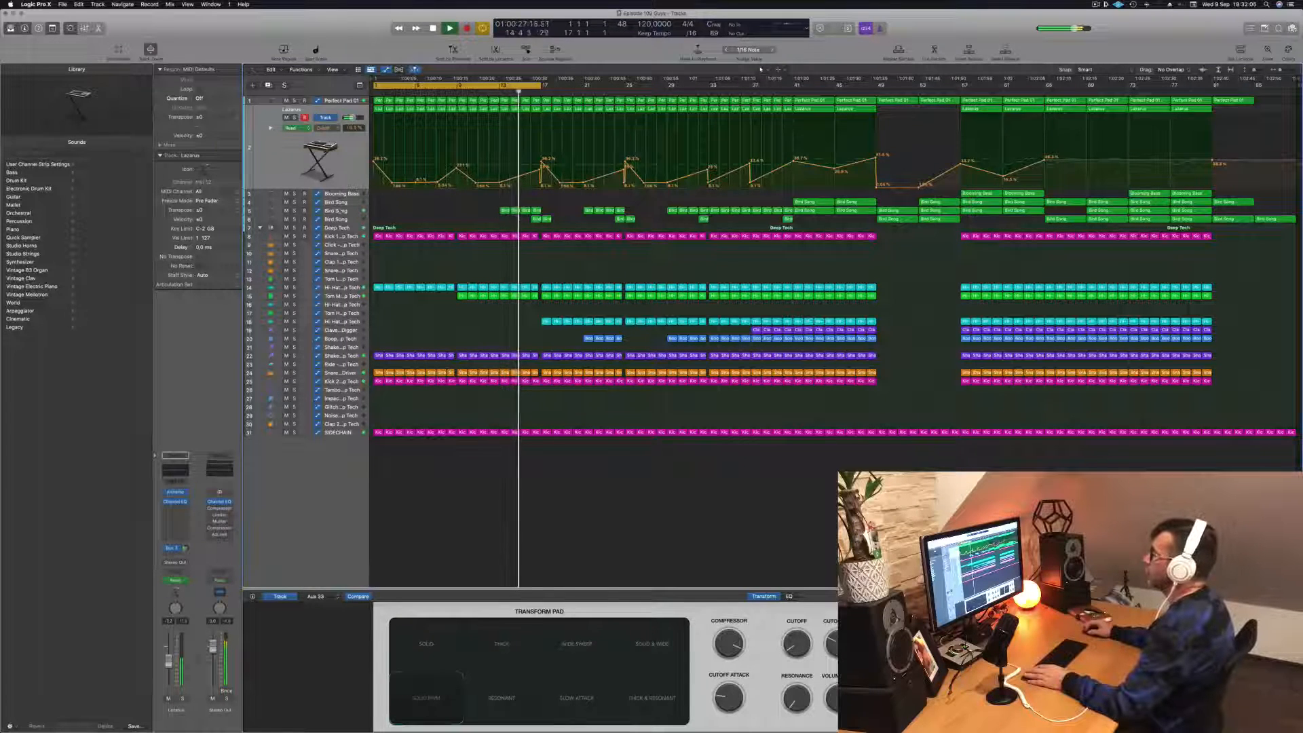
- Delete the Bird Song regions around bar 17 on the lower Bird Song track and extend the cycle range to about bar 29
{"action": "left_click", "coordinate": [341, 211]}
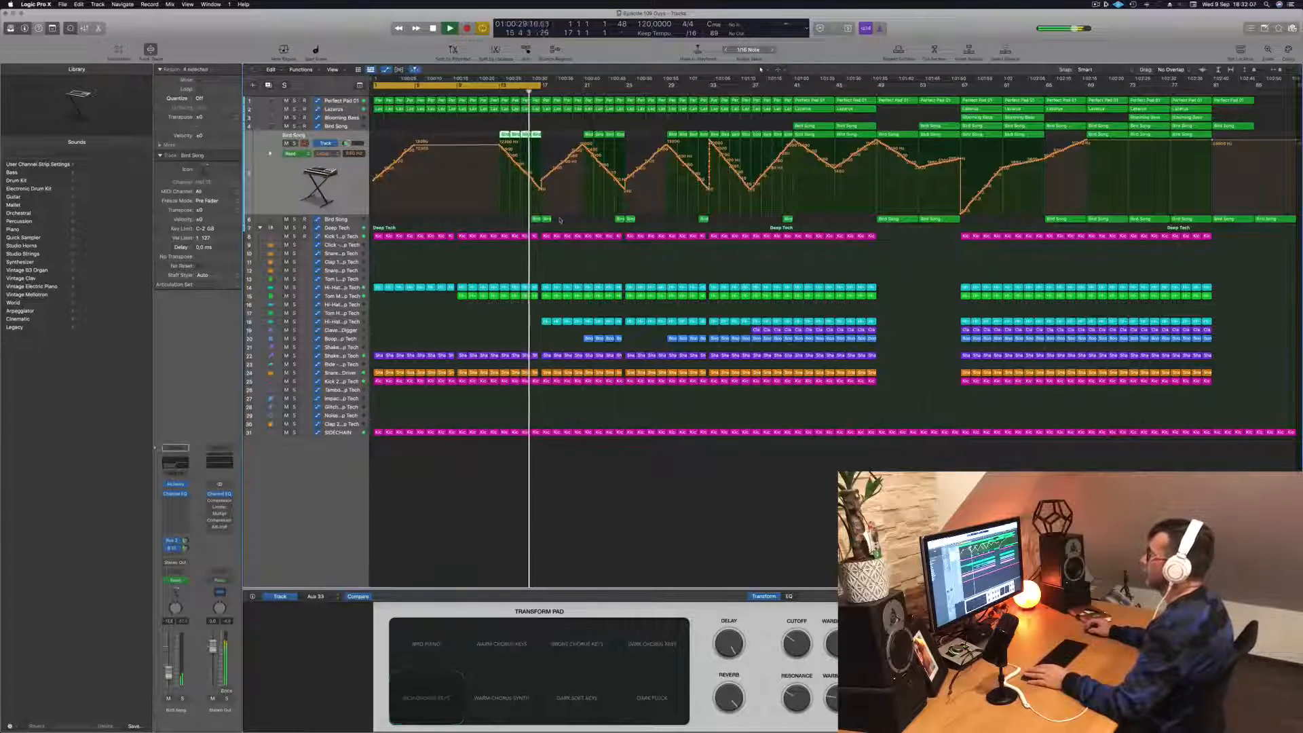
{"action": "left_click", "coordinate": [517, 212]}
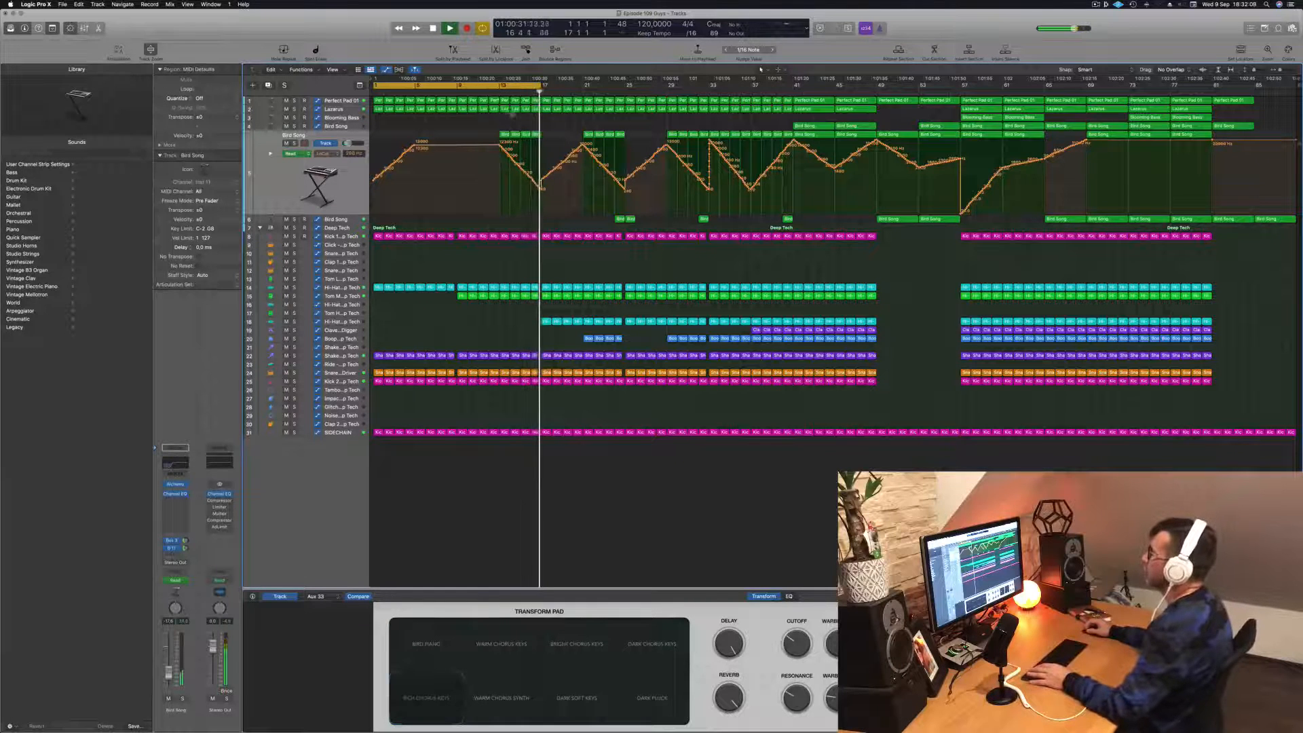
{"action": "left_click", "coordinate": [488, 91]}
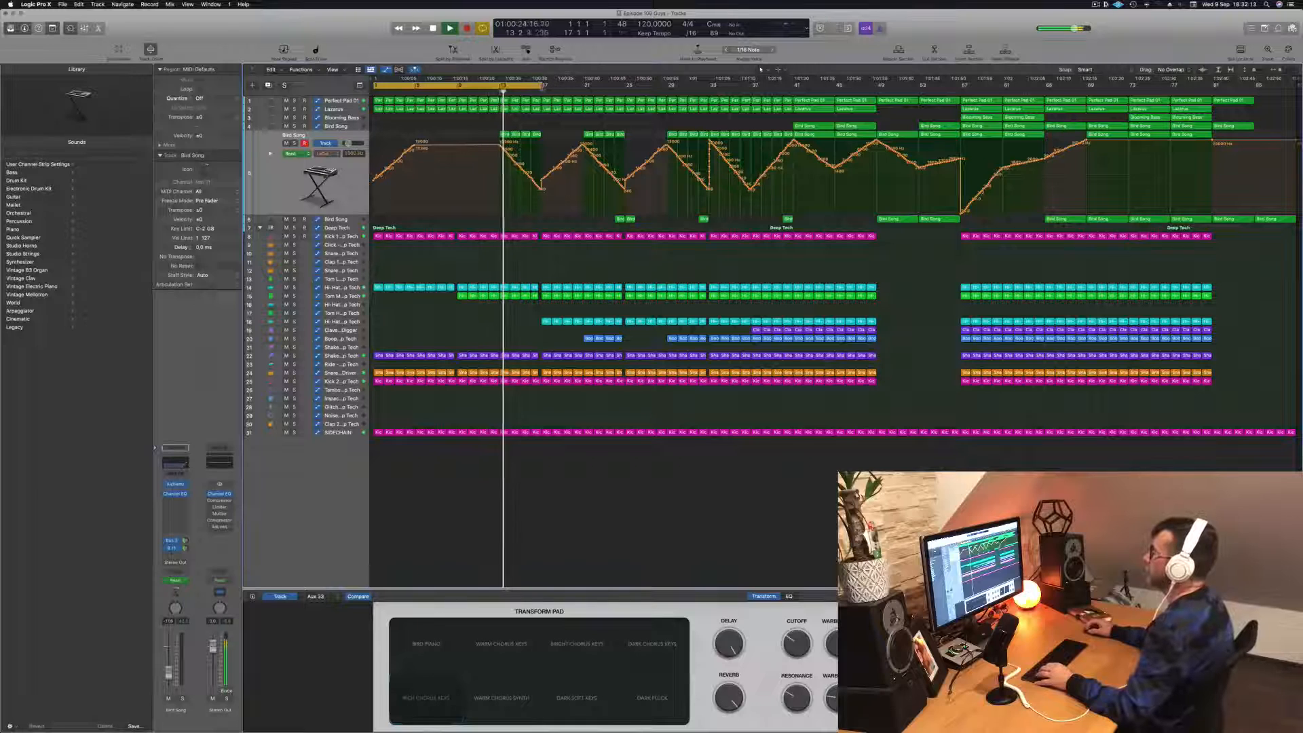
{"action": "left_click_drag", "start_coordinate": [573, 85], "coordinate": [665, 85]}
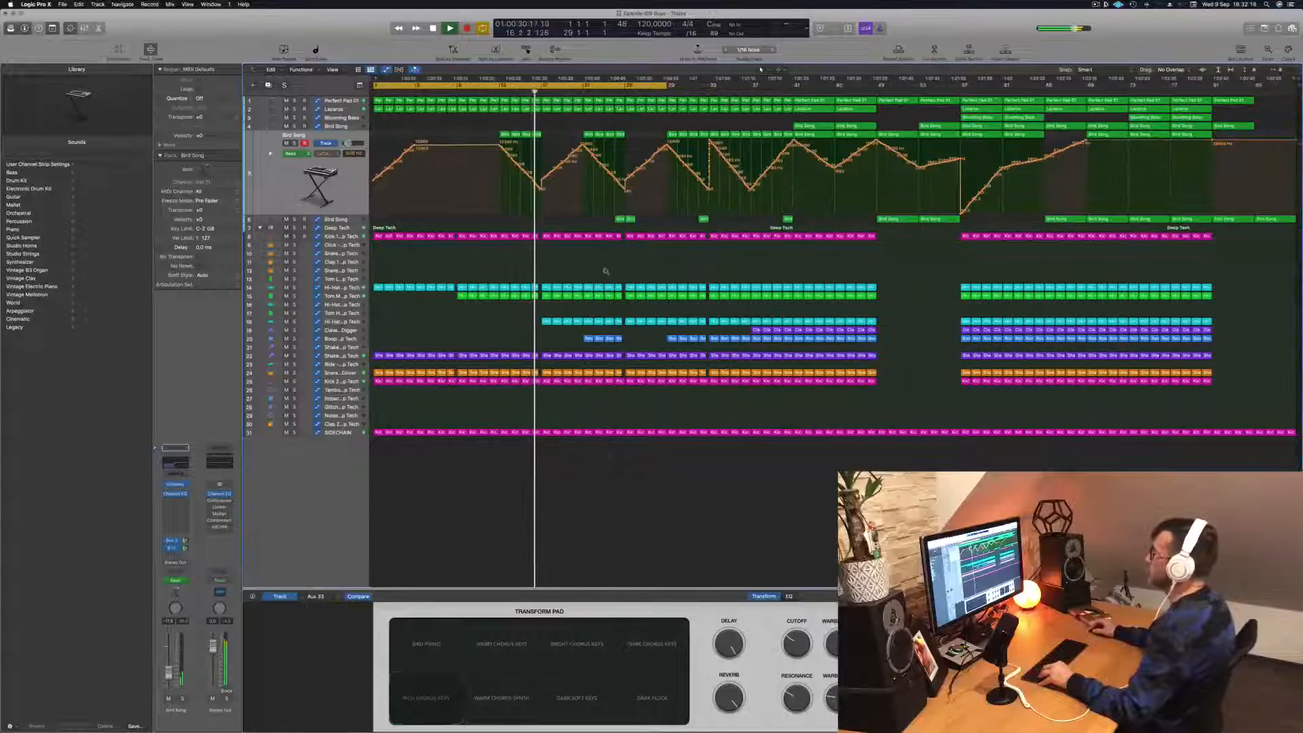
- Replay the section leading into bar 17 and briefly solo the Lazarus track to hear it on its own
{"action": "key", "text": "super+Right"}
{"action": "key", "text": "super+Left"}
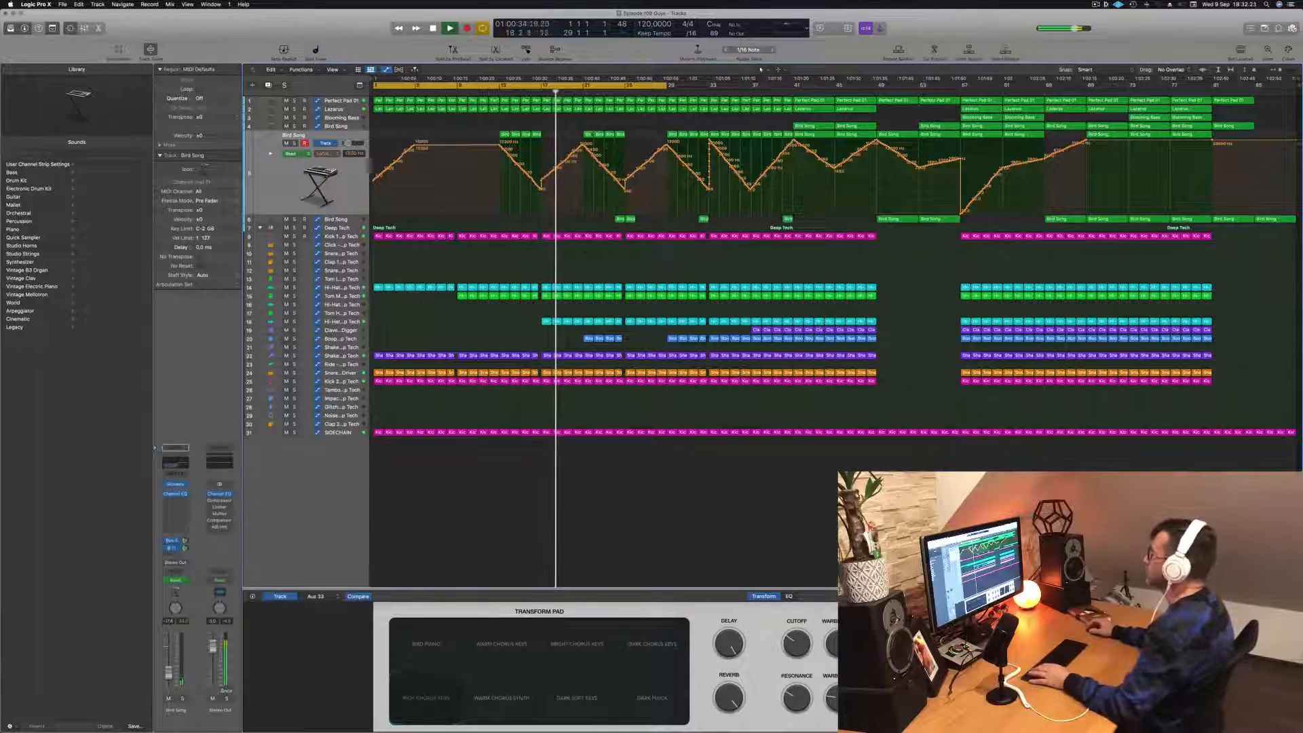
{"action": "key", "text": "space"}
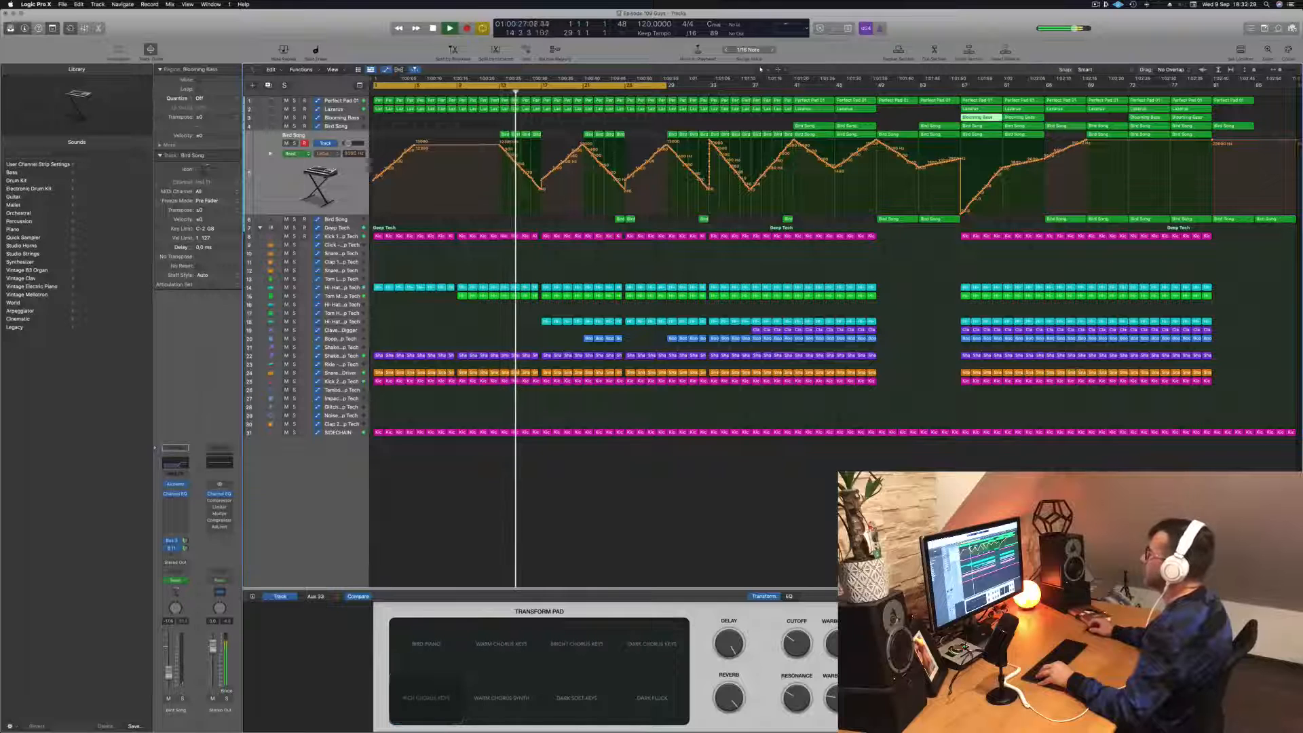
{"action": "left_click", "coordinate": [303, 110]}
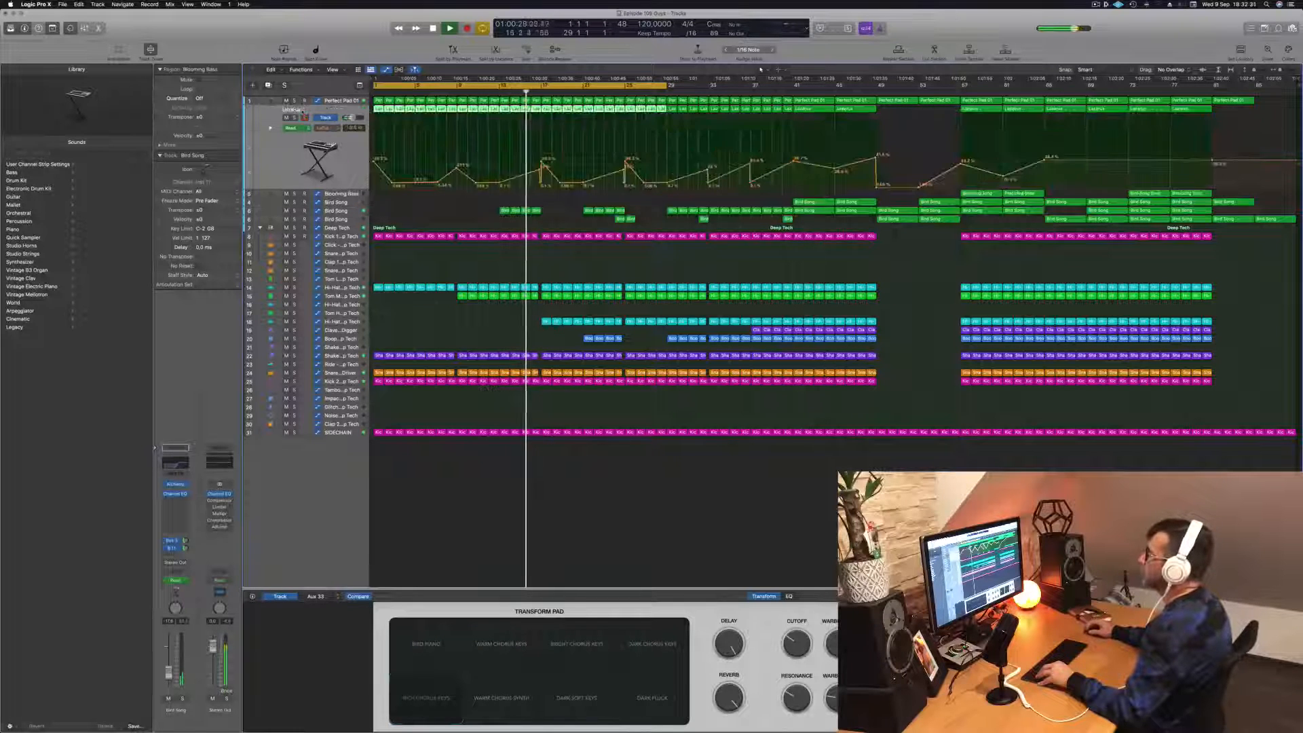
{"action": "left_click", "coordinate": [293, 118]}
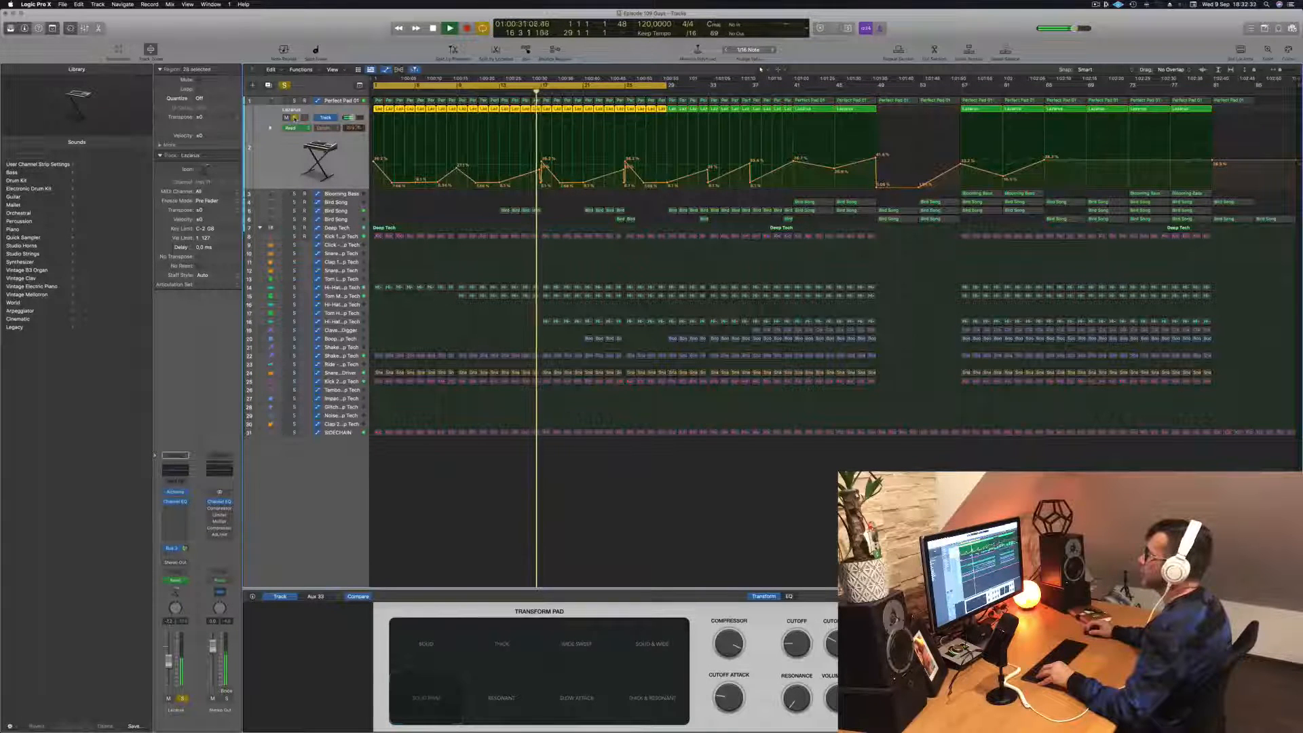
{"action": "left_click", "coordinate": [294, 117]}
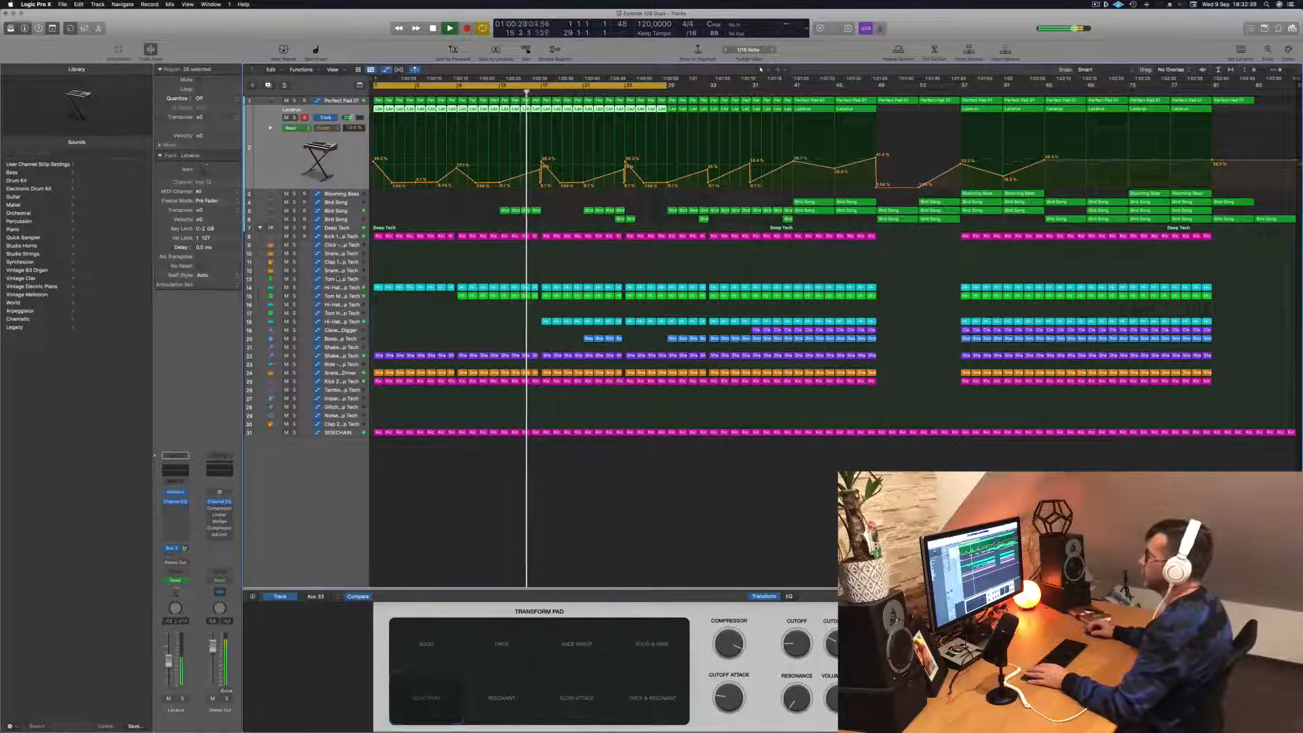
- Drop the Deep Tech track's Low Cut Filter automation to the bottom of its lane at bar 17 and replay the transition
{"action": "left_click", "coordinate": [347, 228]}
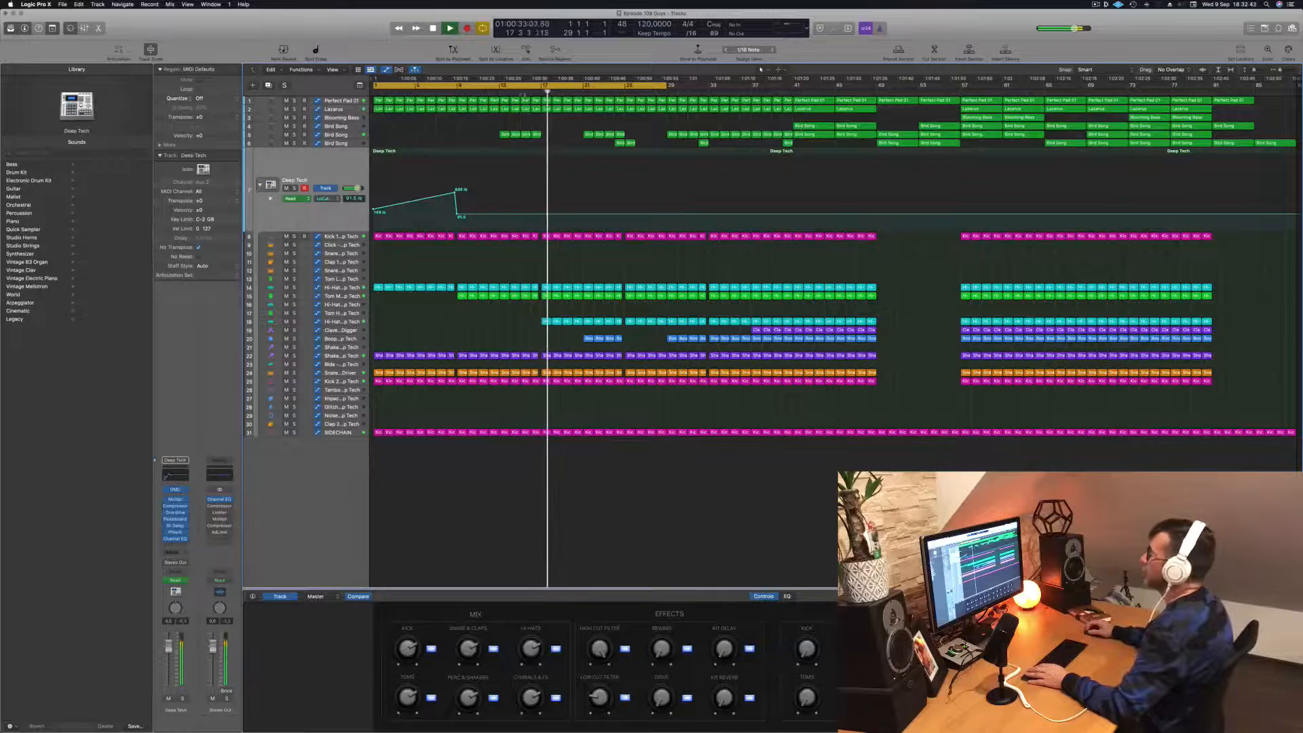
{"action": "key", "text": "super+Right"}
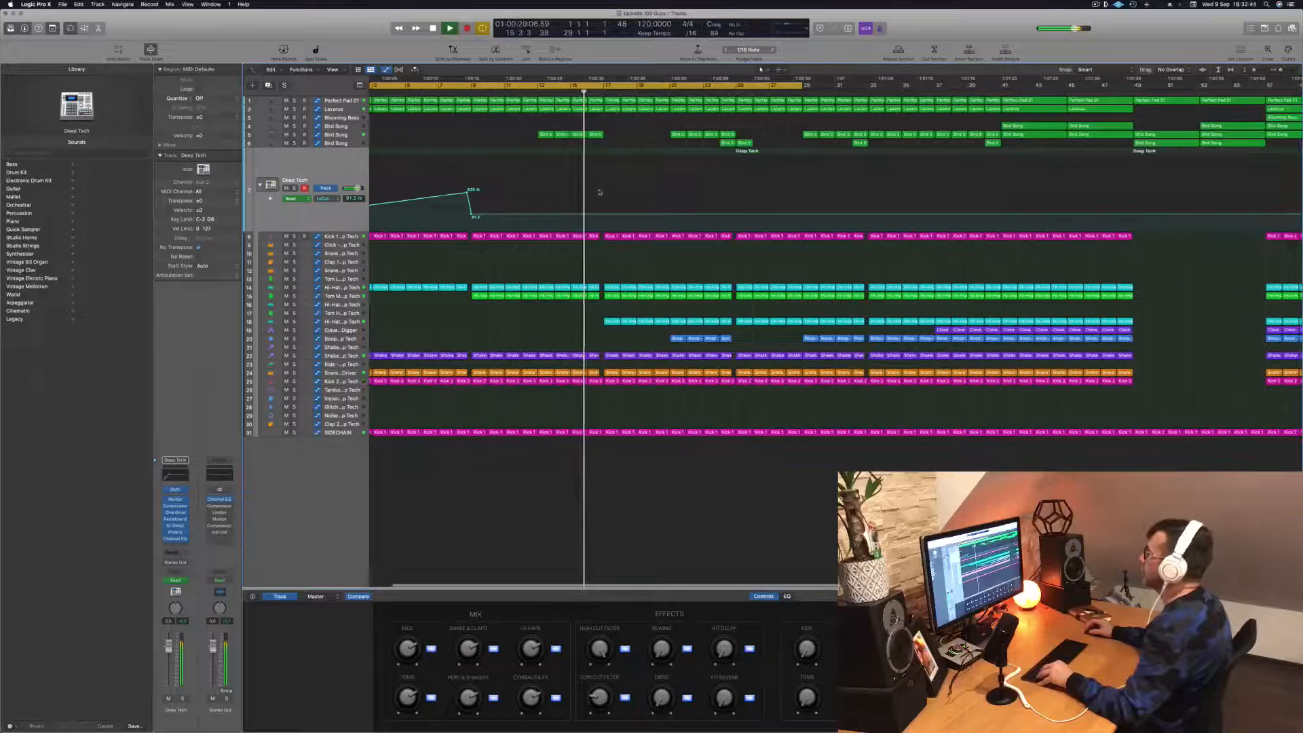
{"action": "key", "text": "space"}
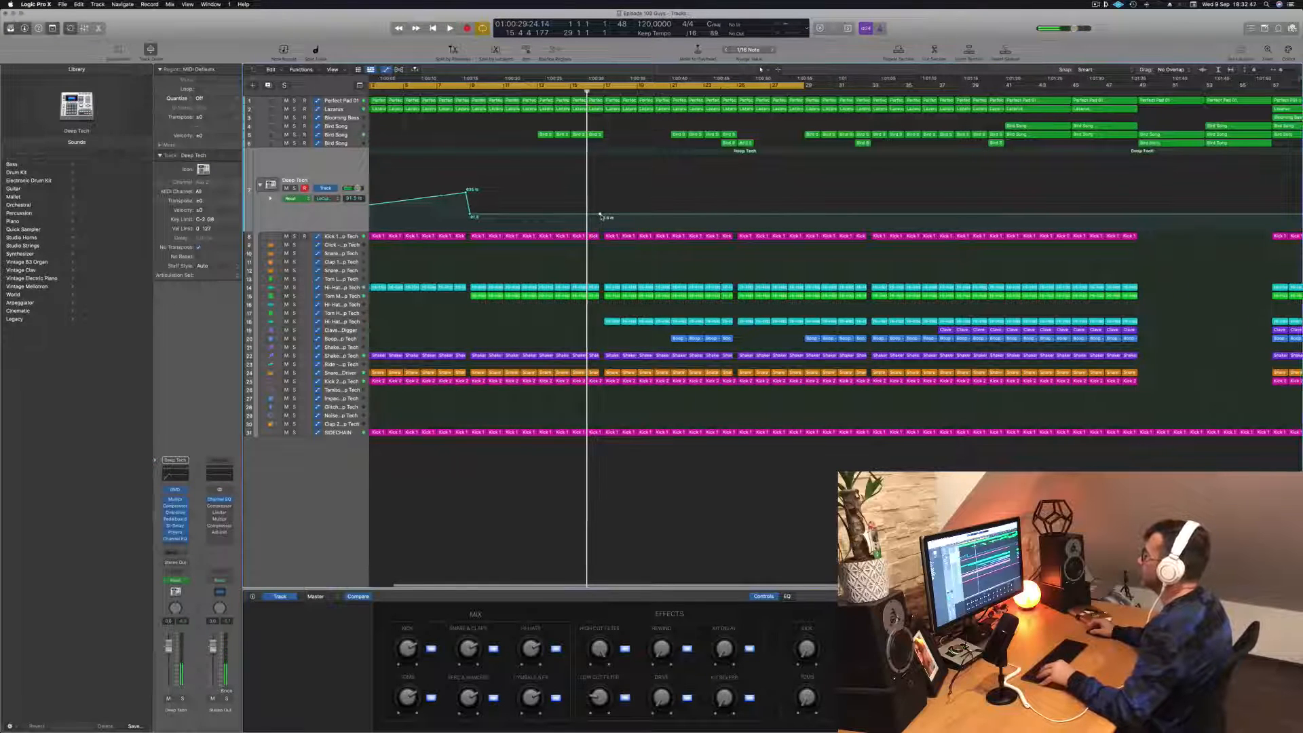
{"action": "key", "text": "super+Right"}
{"action": "left_click_drag", "start_coordinate": [613, 217], "coordinate": [611, 232]}
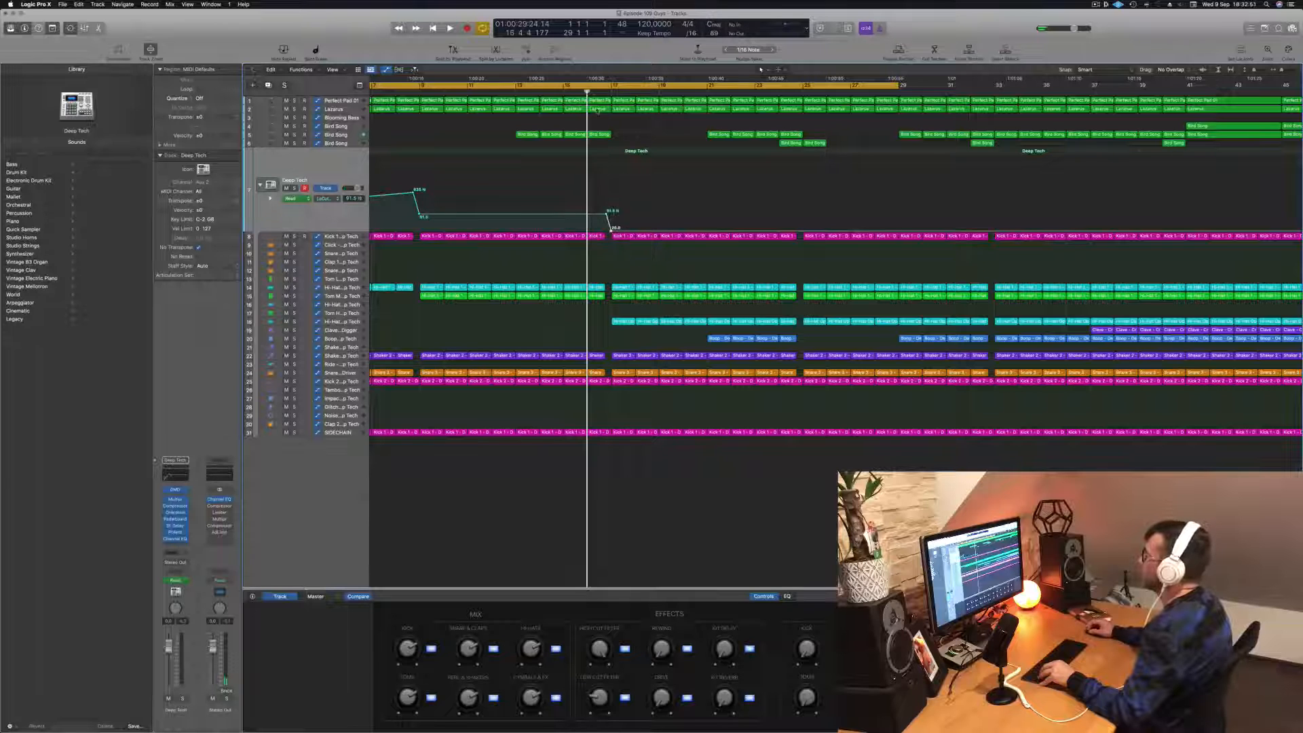
{"action": "key", "text": "space"}
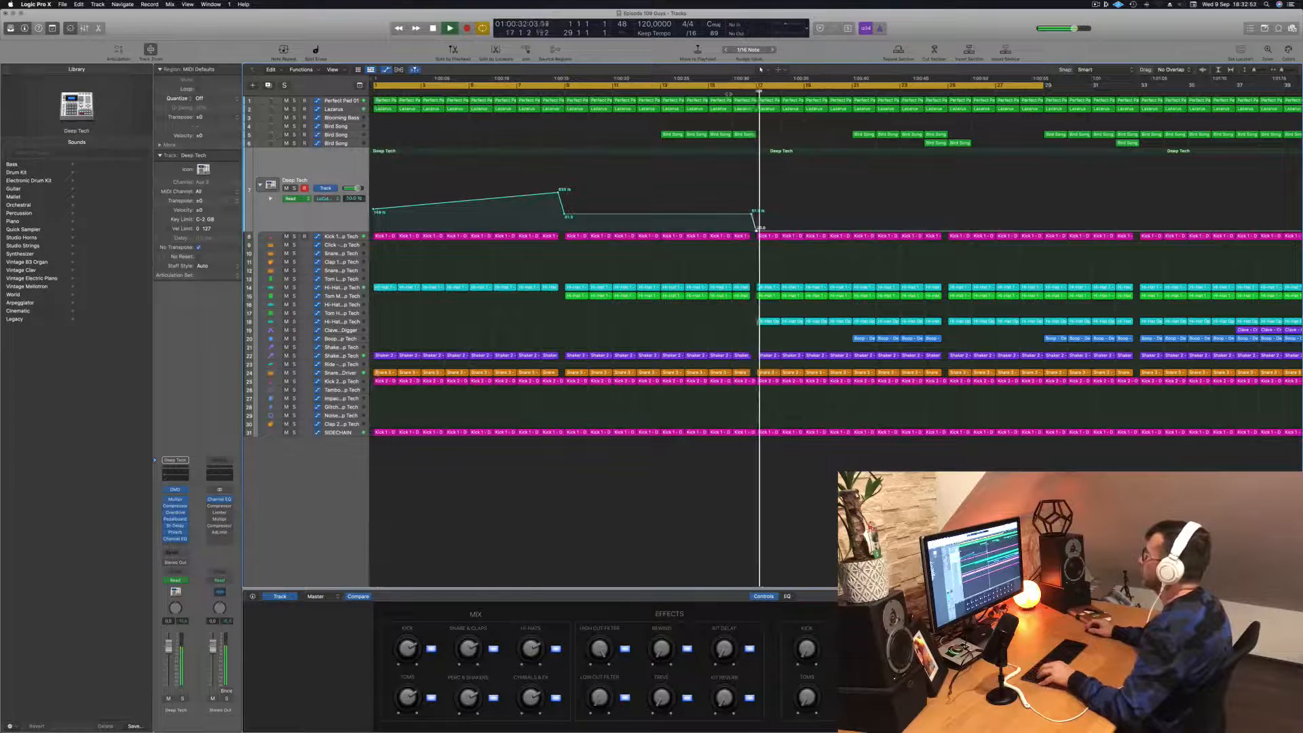
{"action": "left_click", "coordinate": [728, 94]}
{"action": "key", "text": "z"}
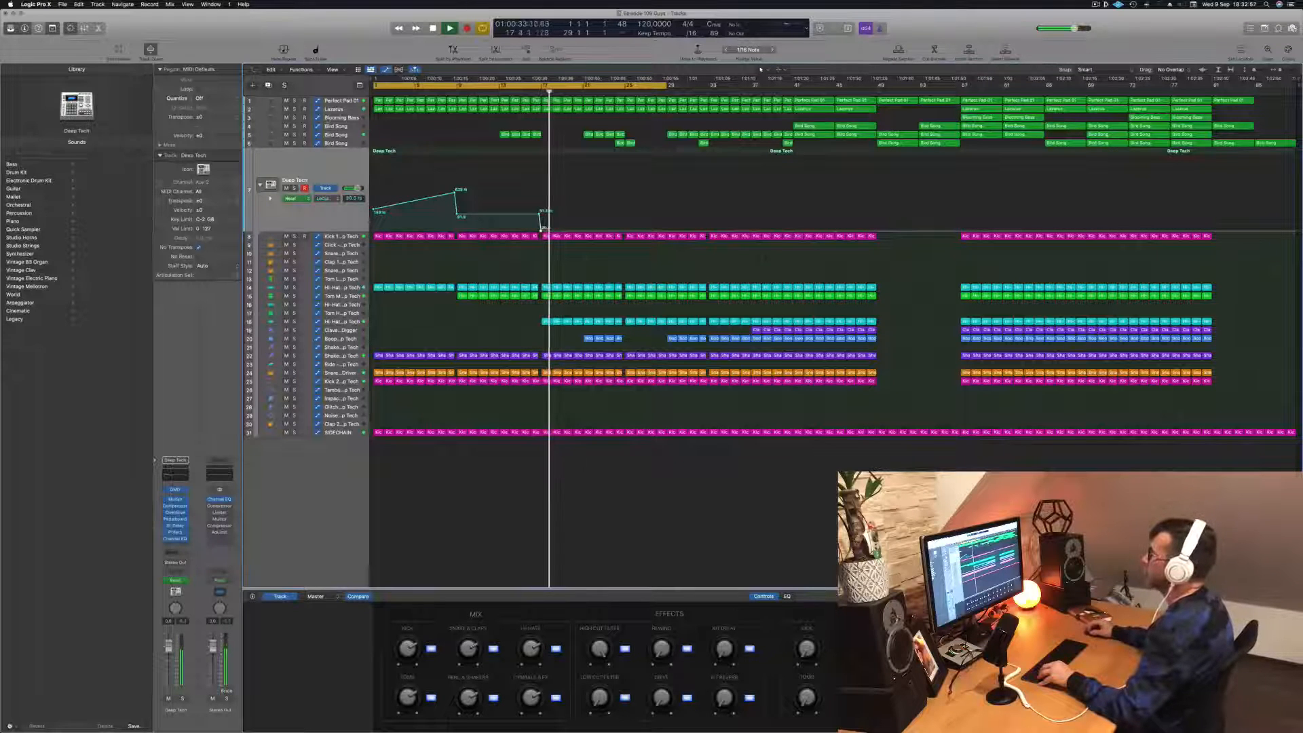
- Replay the bar 17 transition and raise the Lazarus track's Cutoff automation in the bars just after it
{"action": "left_click", "coordinate": [337, 109]}
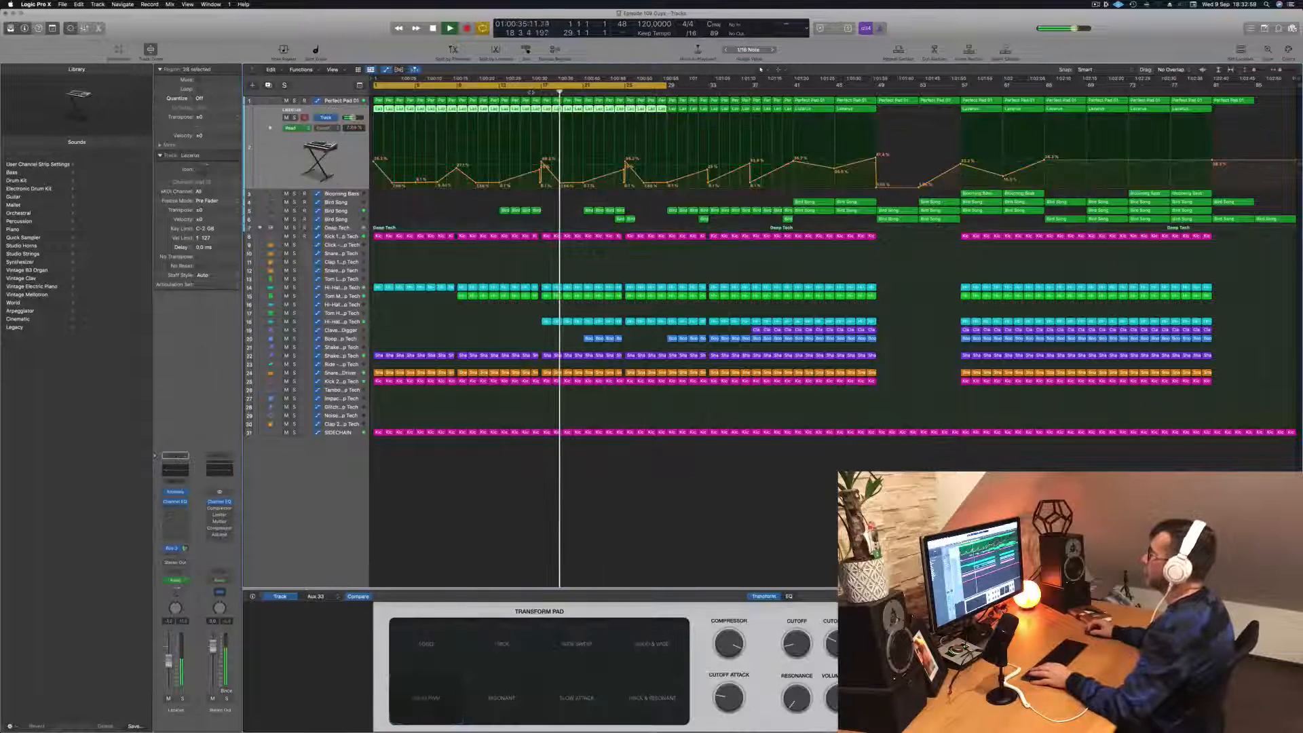
{"action": "left_click", "coordinate": [531, 93]}
{"action": "left_click_drag", "start_coordinate": [560, 184], "coordinate": [561, 159]}
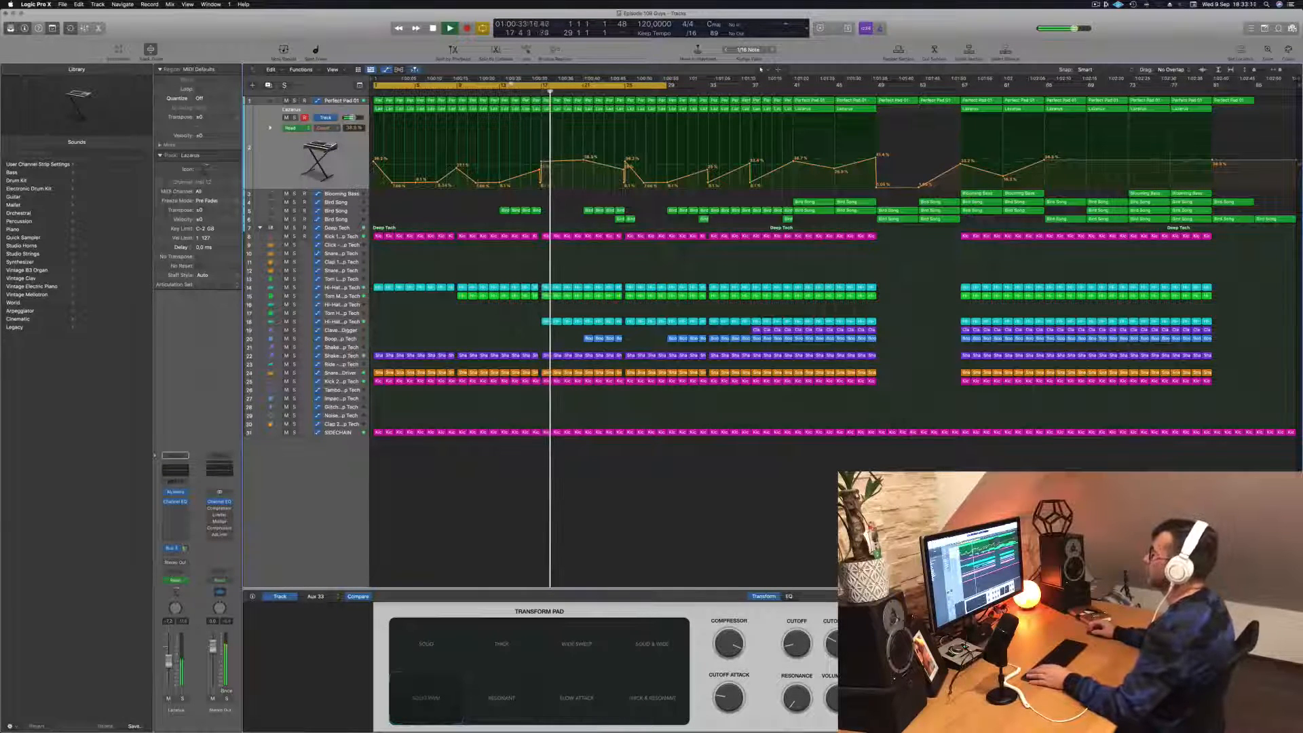
- Copy the Bird Song regions at bars 13 to 16 with their automation to bar 17 and save the project
{"action": "left_click", "coordinate": [489, 93]}
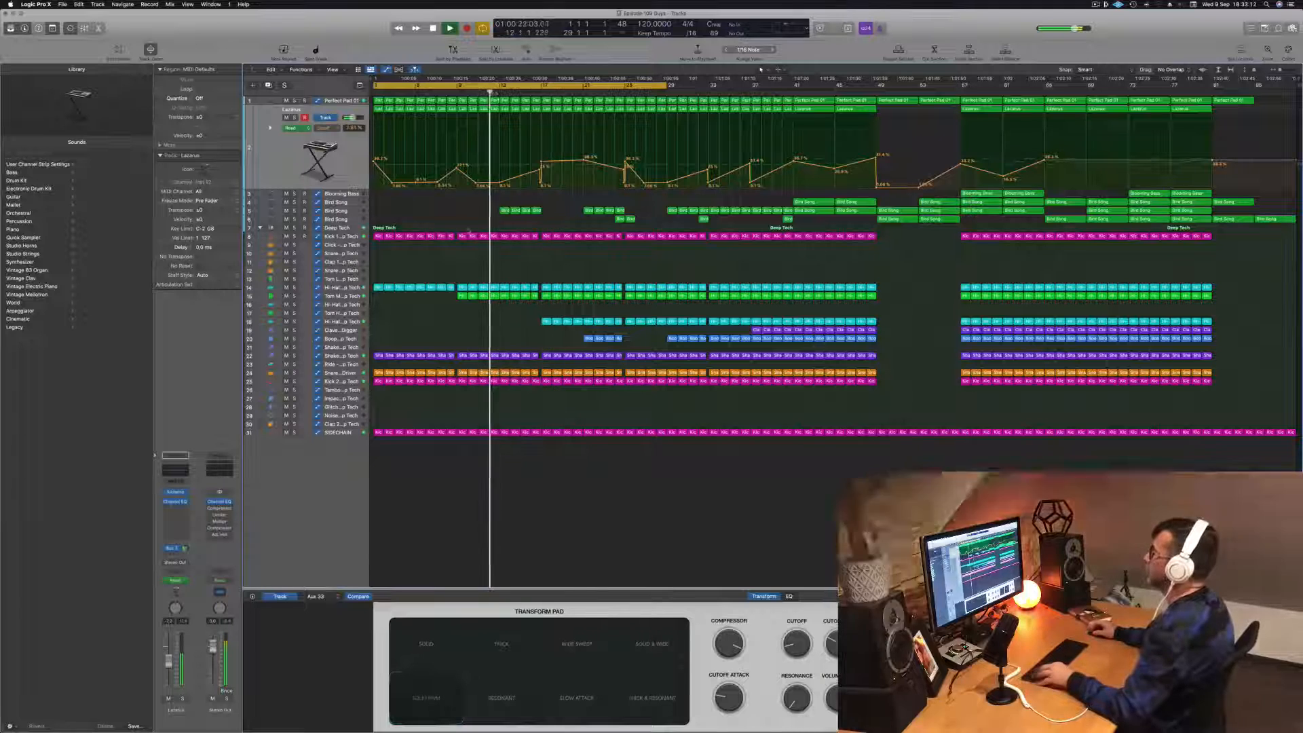
{"action": "left_click", "coordinate": [358, 211]}
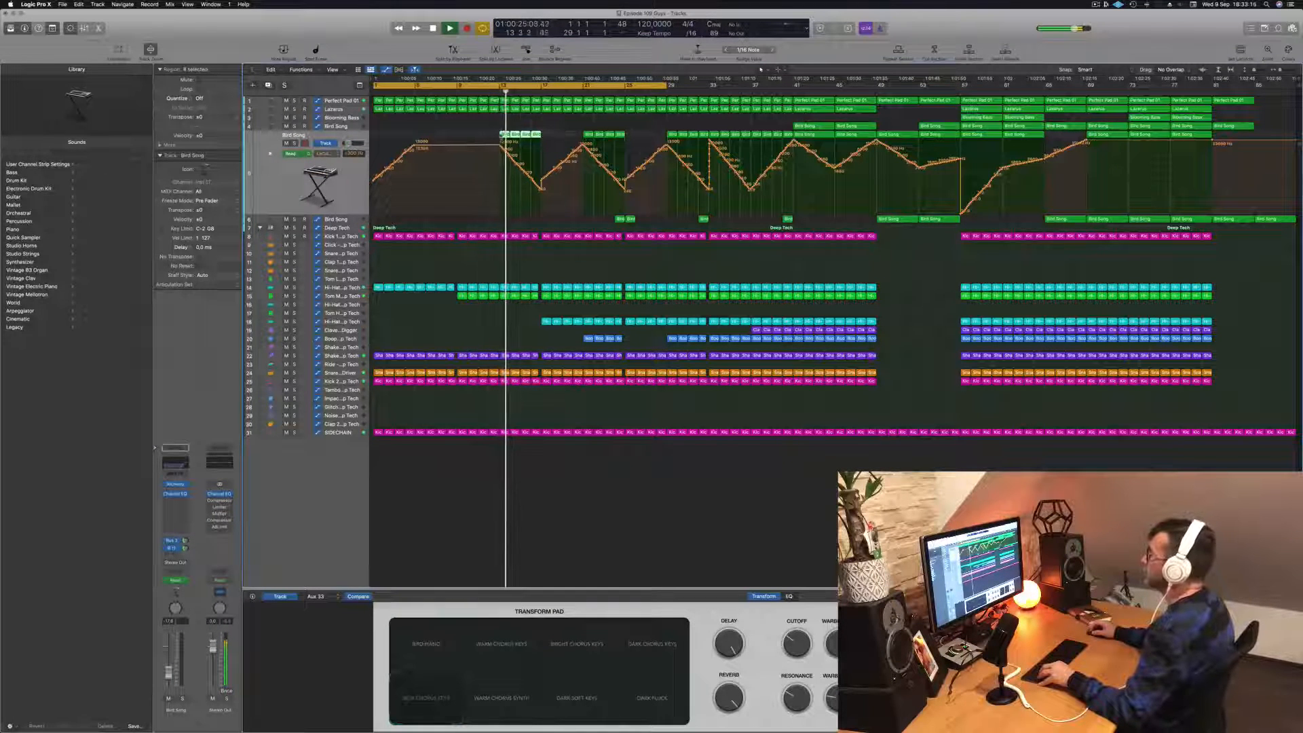
{"action": "left_click_drag", "start_coordinate": [512, 135], "coordinate": [553, 137]}
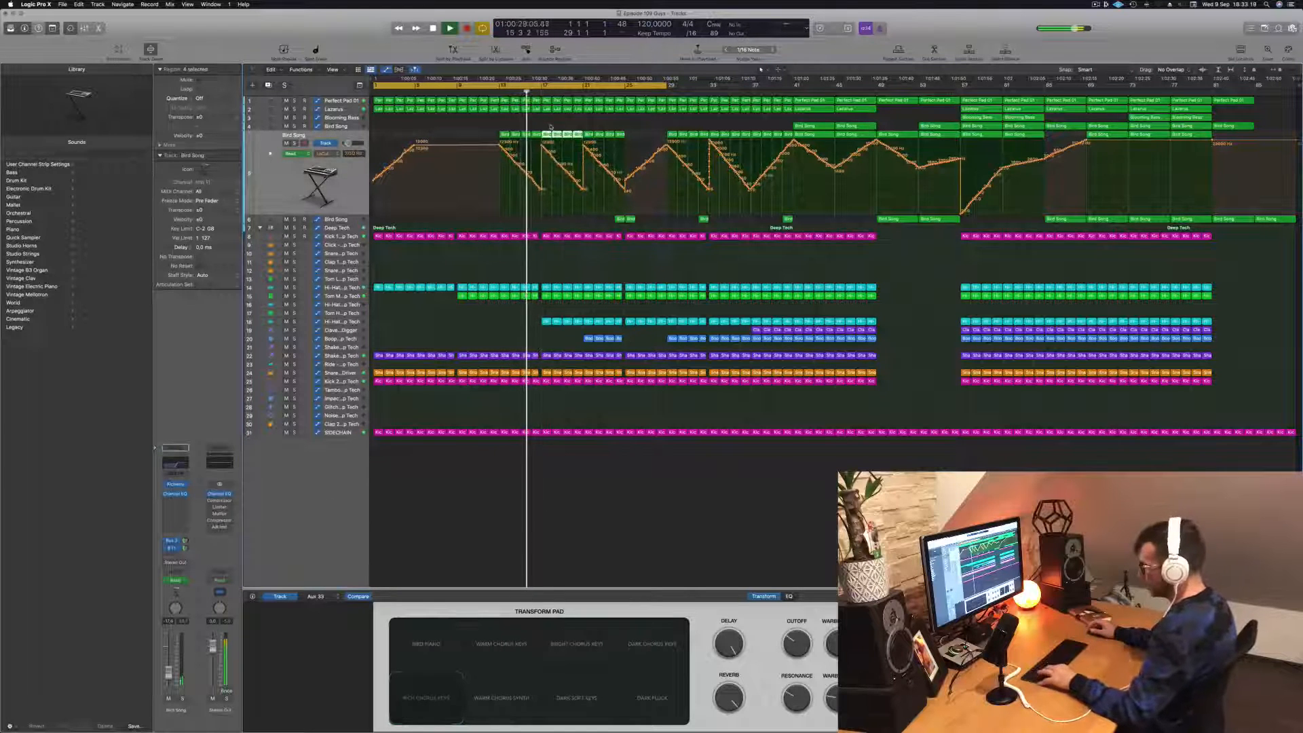
{"action": "key", "text": "super+s"}
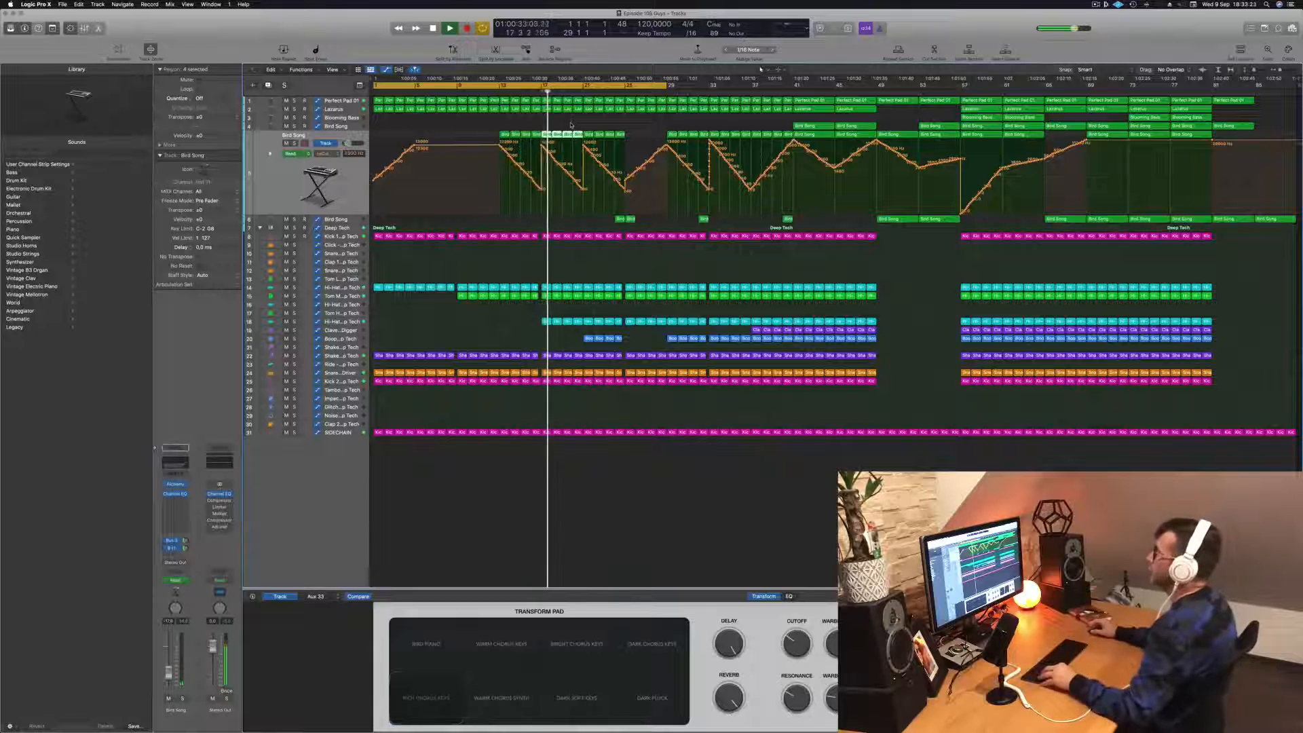
{"action": "key", "text": "super+Right"}
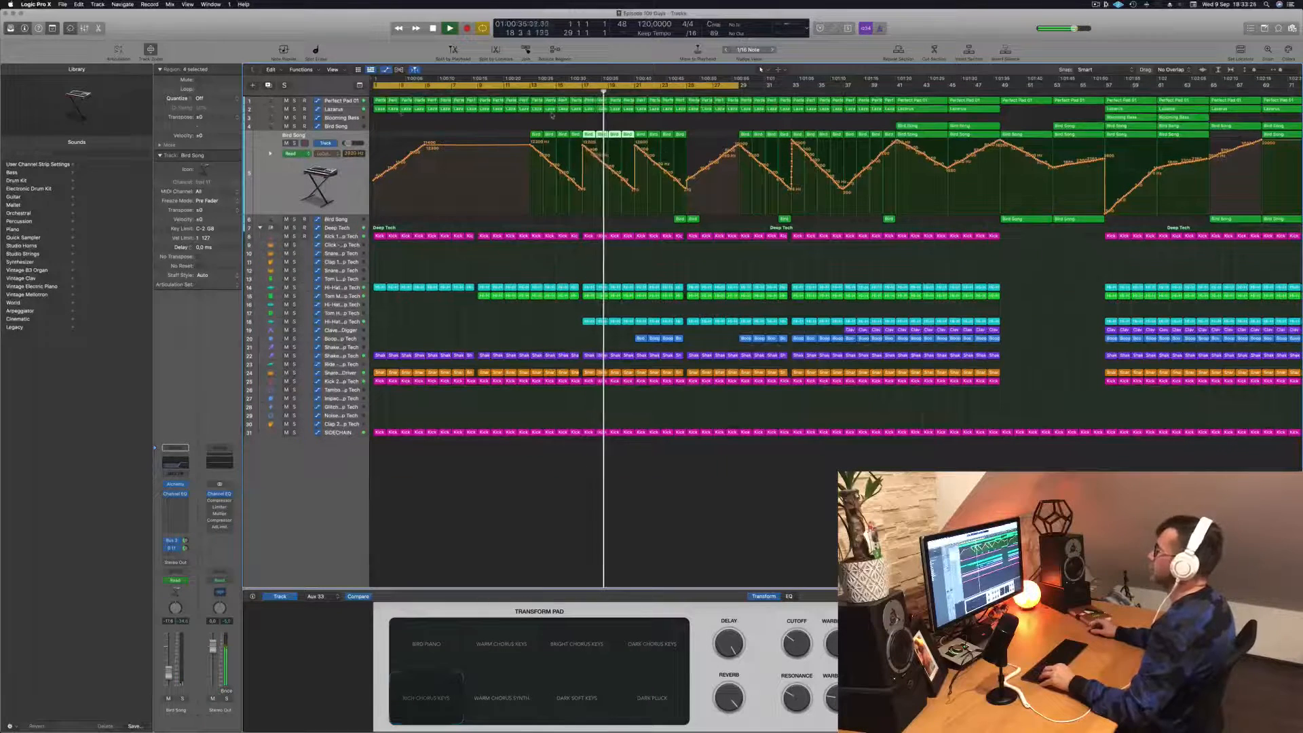
- Drop the Lazarus track's Cutoff automation to near the bottom of its lane at bar 21 and replay from bar 17
{"action": "left_click", "coordinate": [335, 110]}
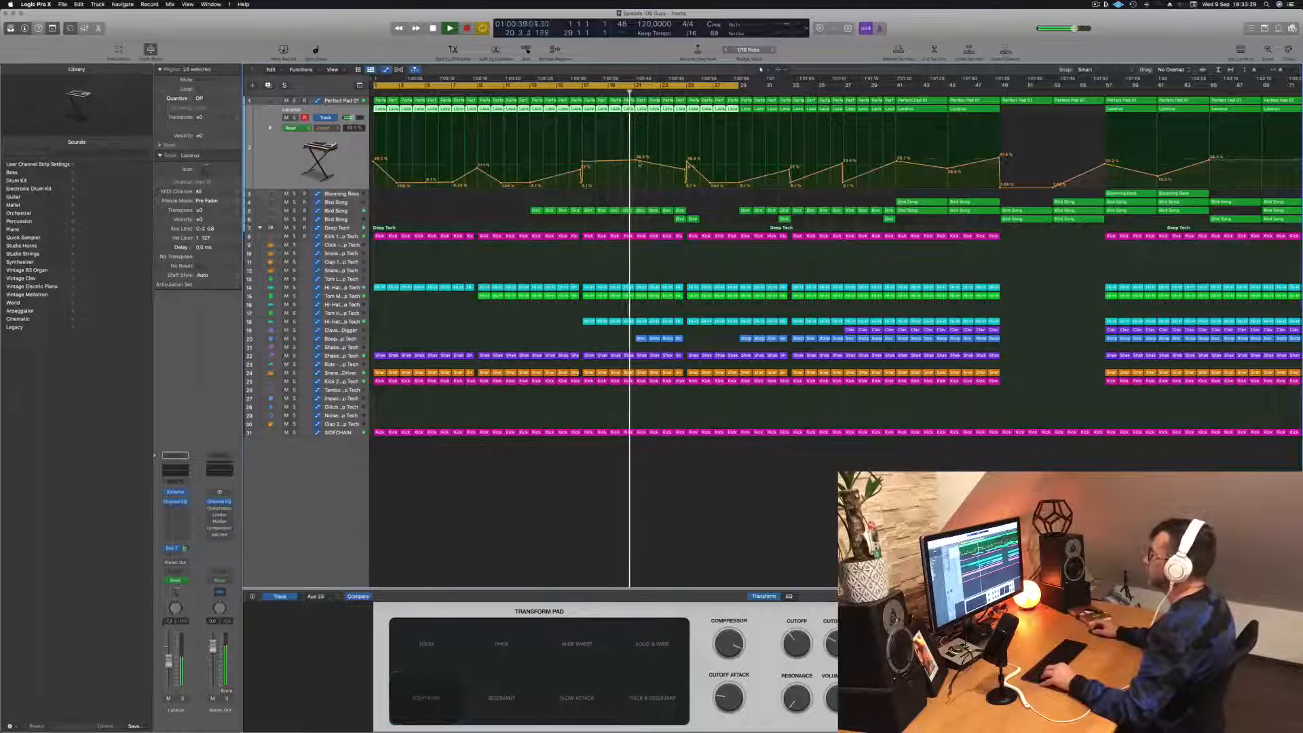
{"action": "left_click_drag", "start_coordinate": [637, 167], "coordinate": [636, 186]}
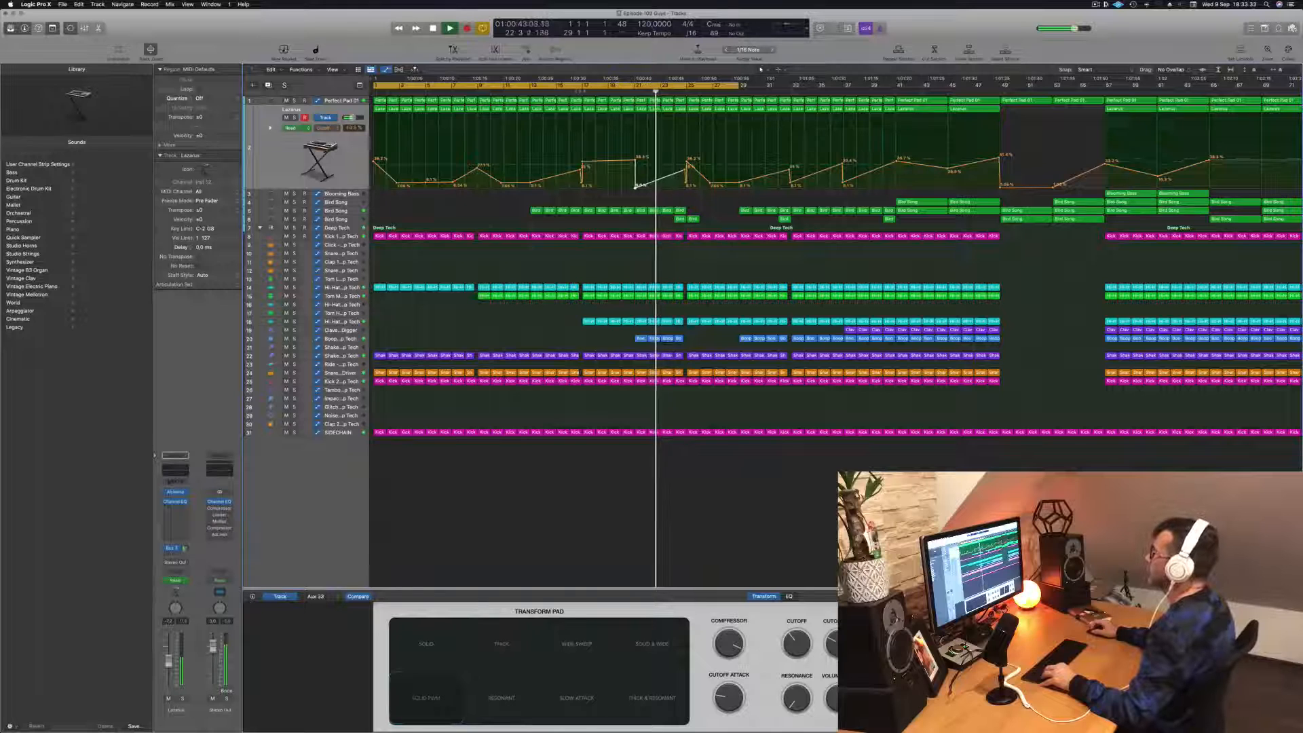
{"action": "left_click", "coordinate": [580, 91]}
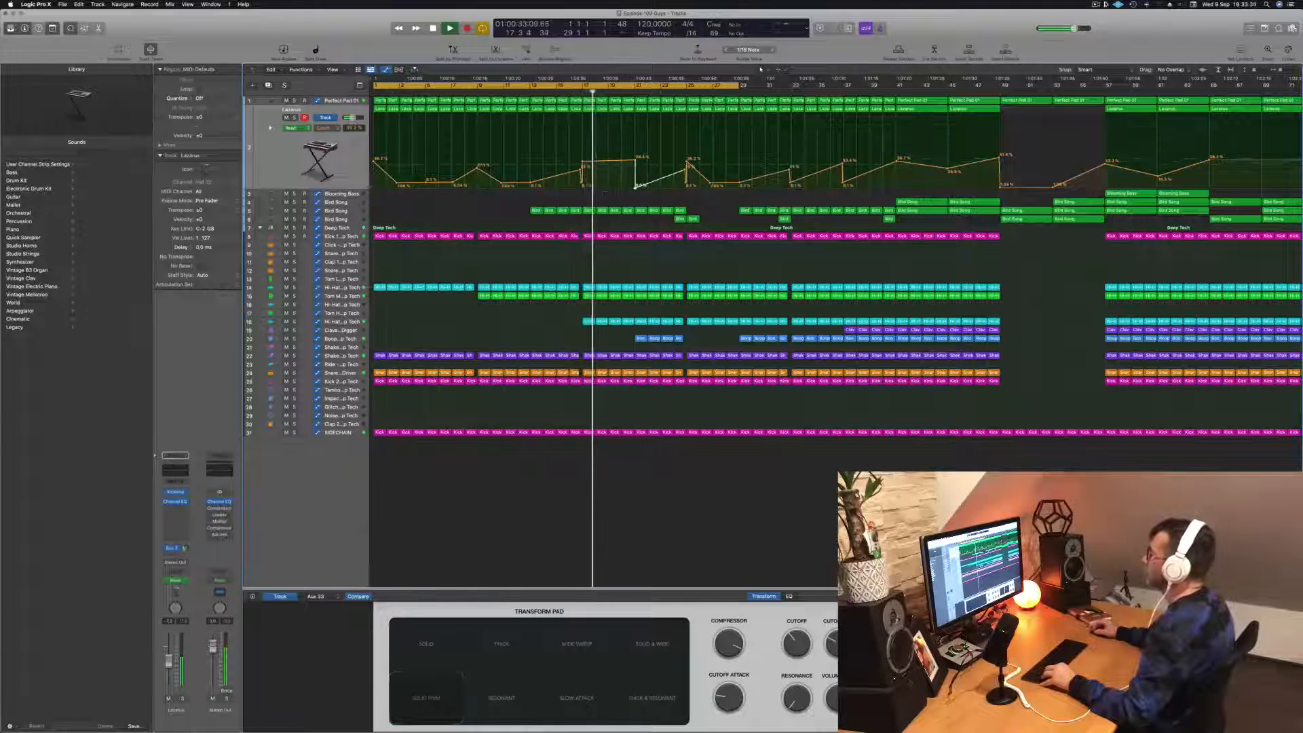
{"action": "scroll", "coordinate": [984, 189], "scroll_direction": "left", "scroll_amount": 3}
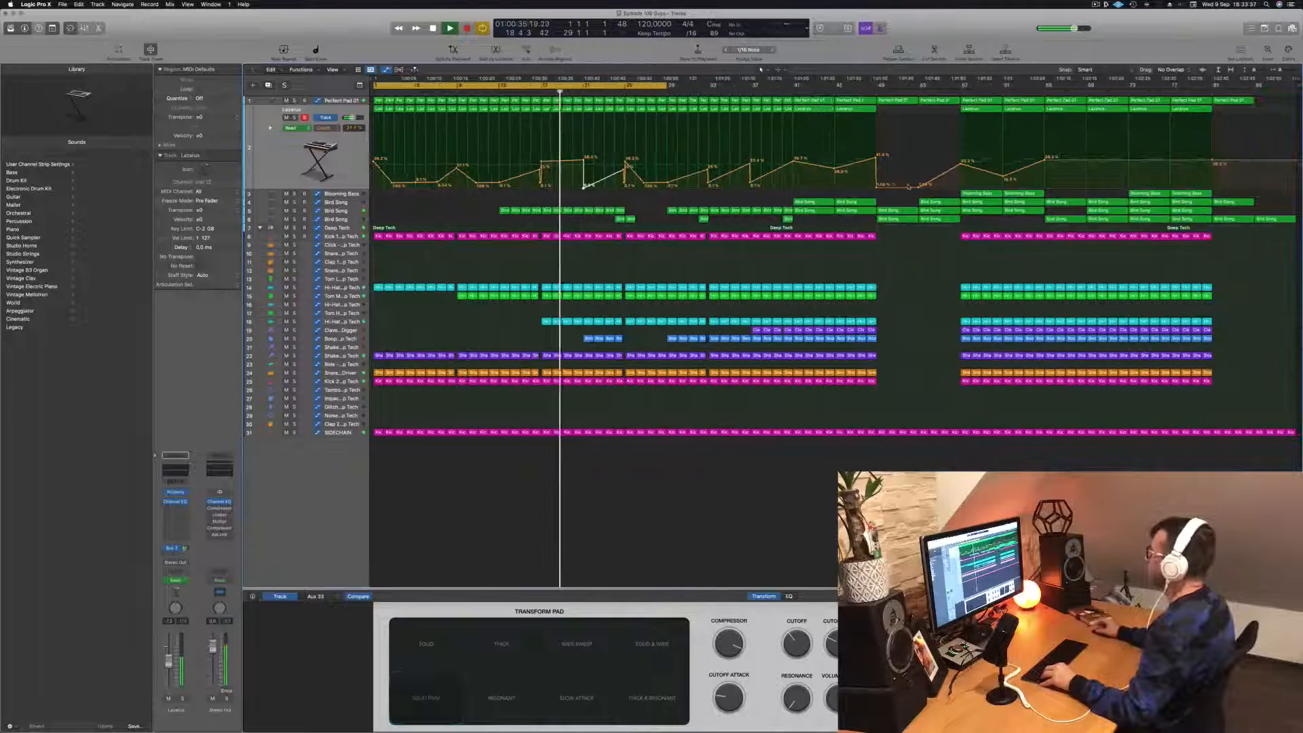
- Copy the first Blooming Bass region from bar 57 to bar 21 on the same track
{"action": "left_click", "coordinate": [979, 195]}
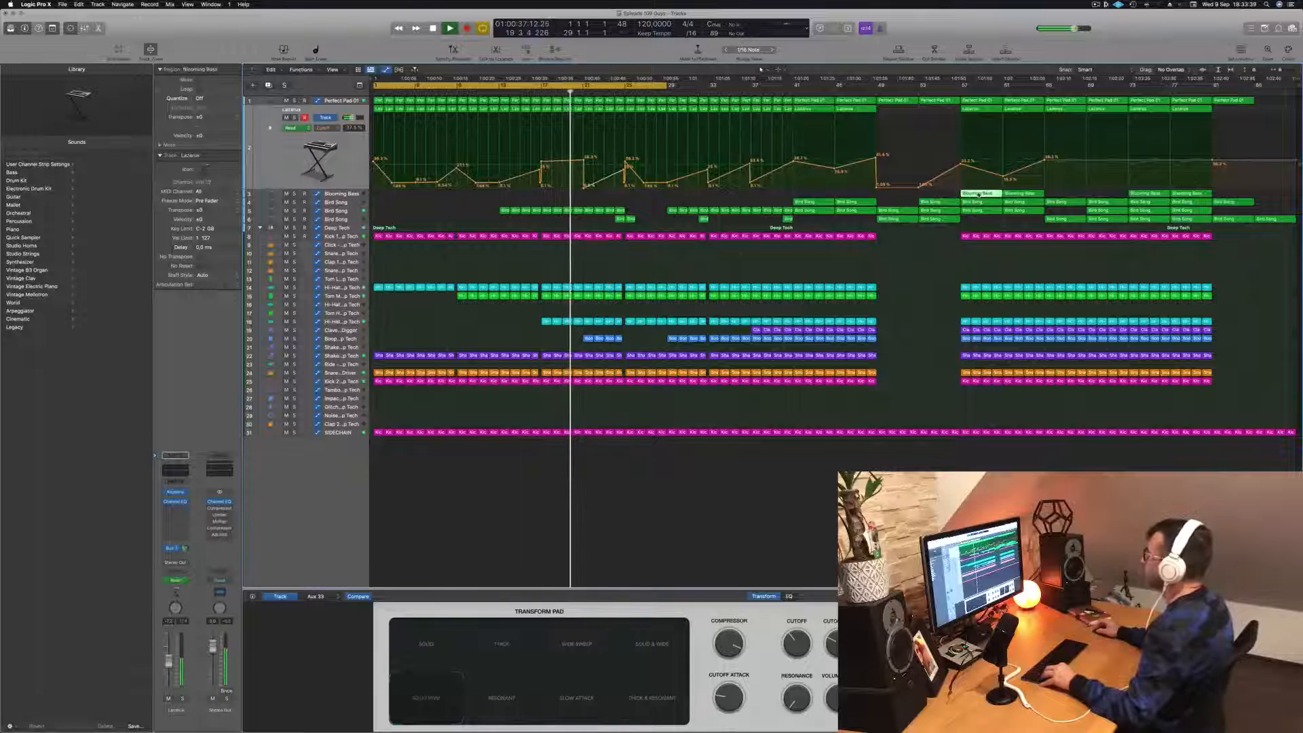
{"action": "left_click_drag", "start_coordinate": [979, 194], "coordinate": [602, 198]}
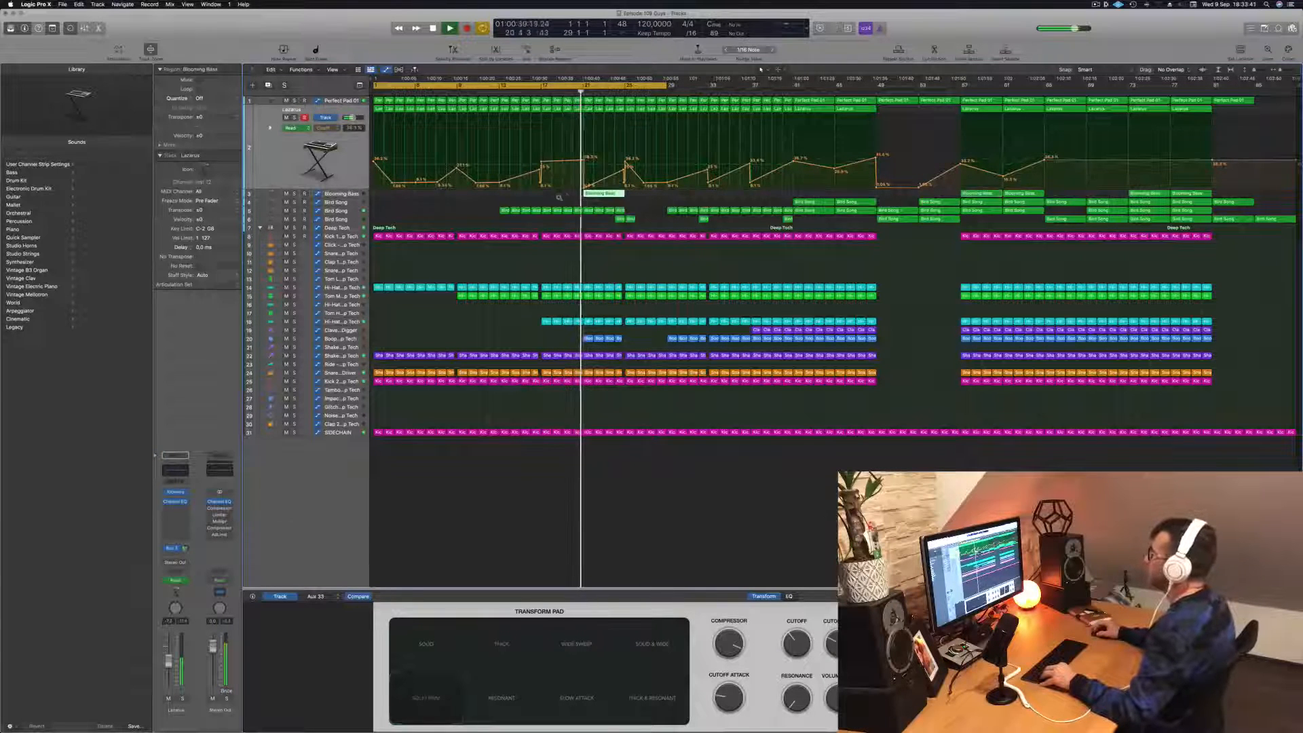
{"action": "key", "text": "super+Right"}
{"action": "key", "text": "super+Right"}
{"action": "key", "text": "super+Right"}
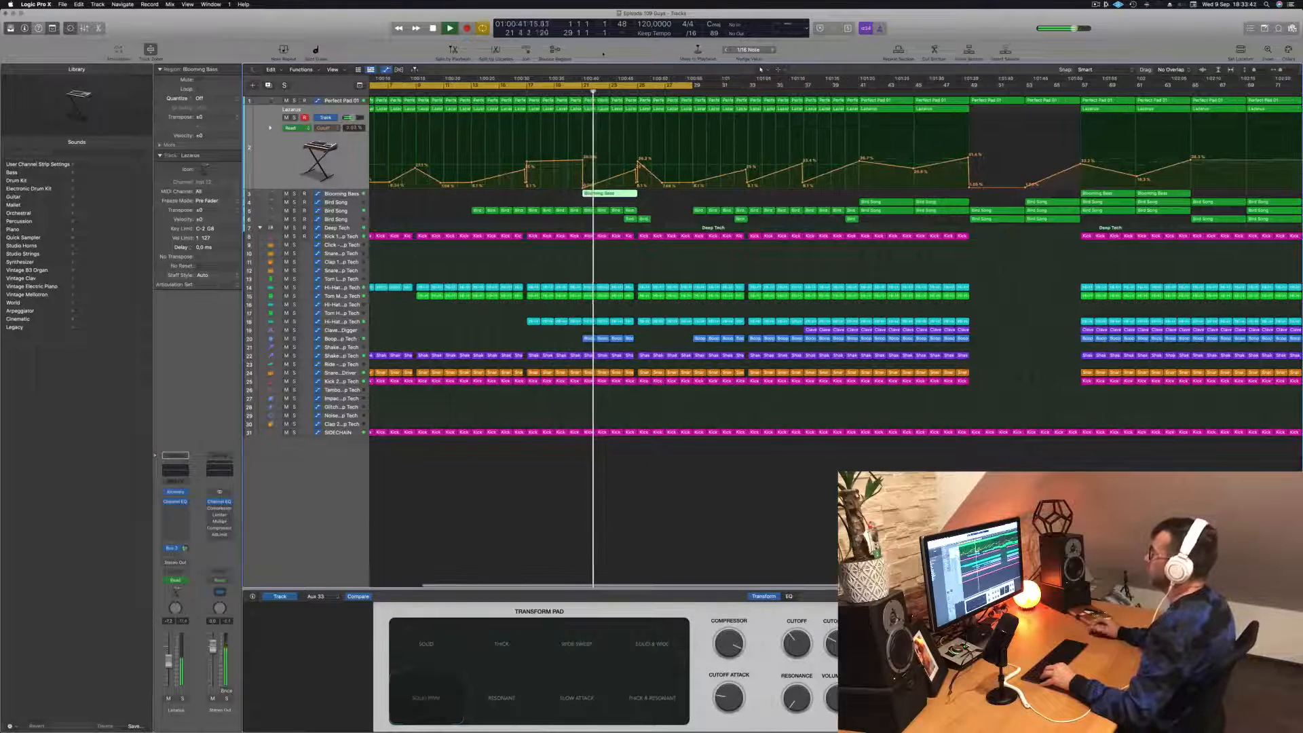
- Cut the Blooming Bass copy at bar 21 to a one-bar region and repeat it through bar 24
{"action": "key", "text": "space"}
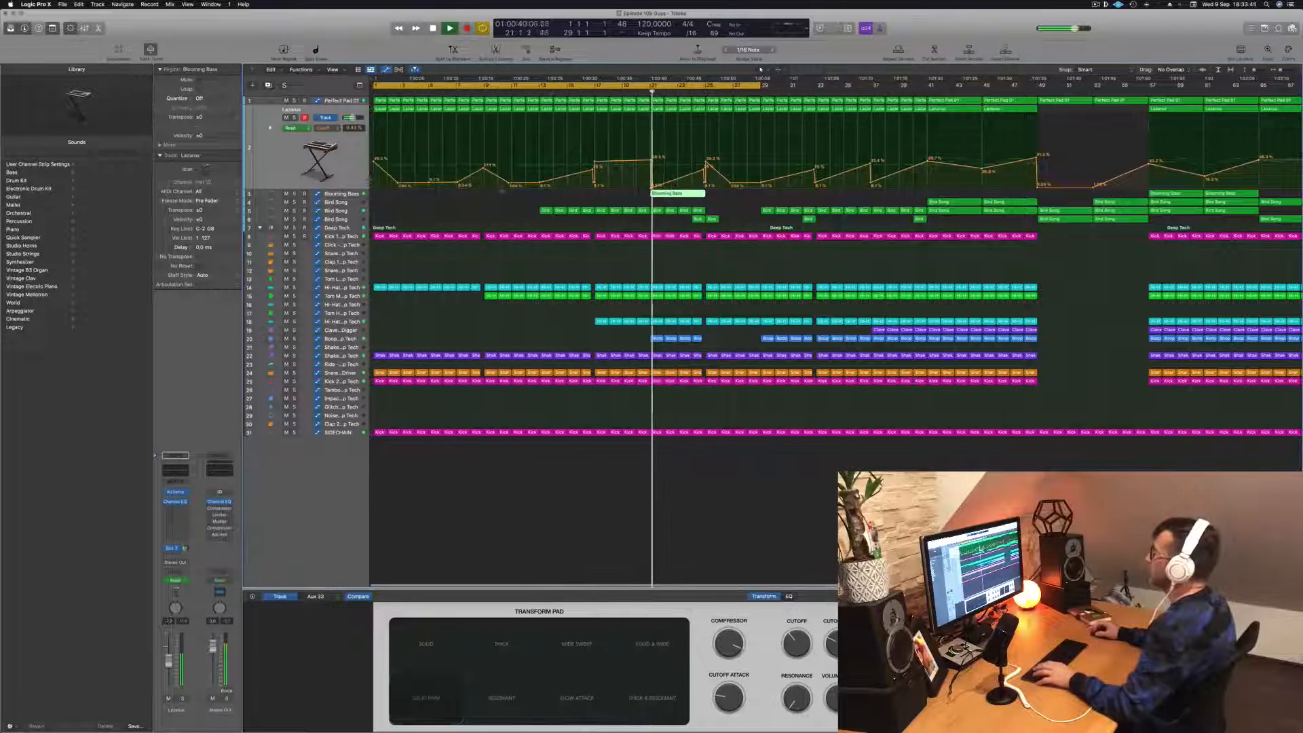
{"action": "left_click", "coordinate": [665, 194], "text": "super"}
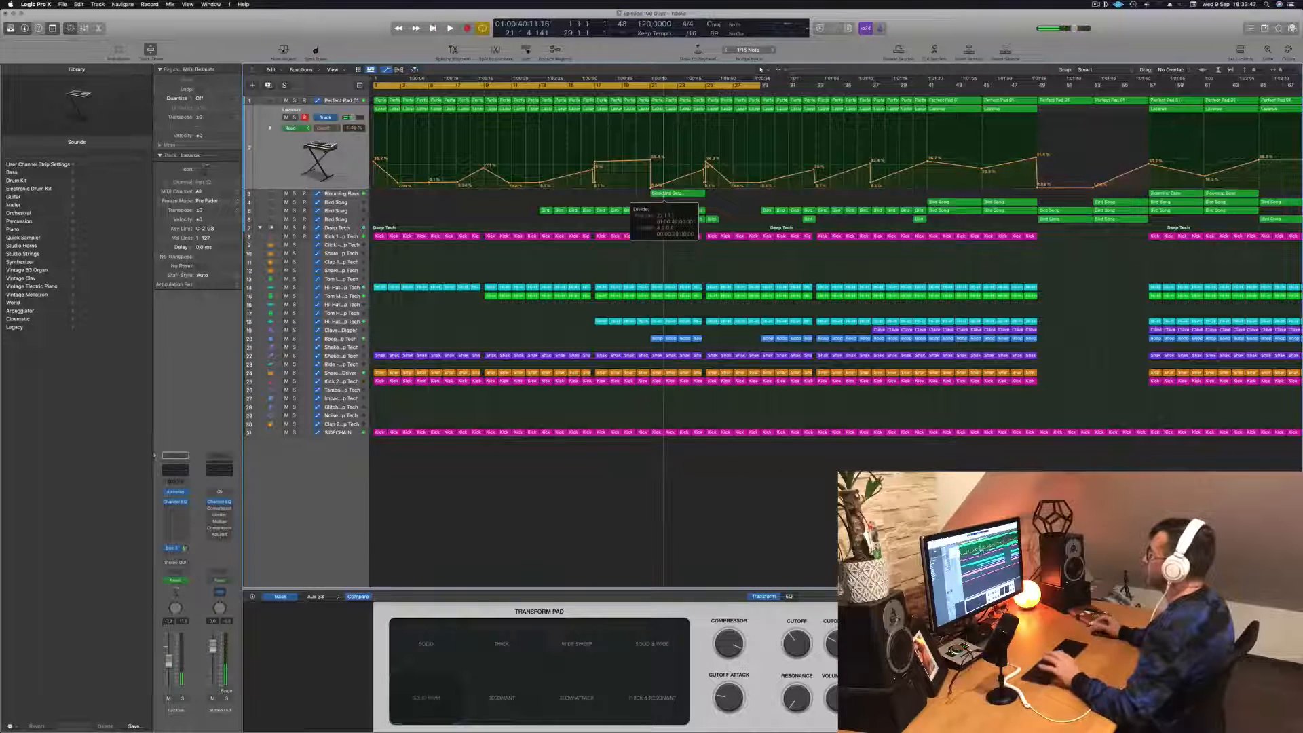
{"action": "key", "text": "BackSpace"}
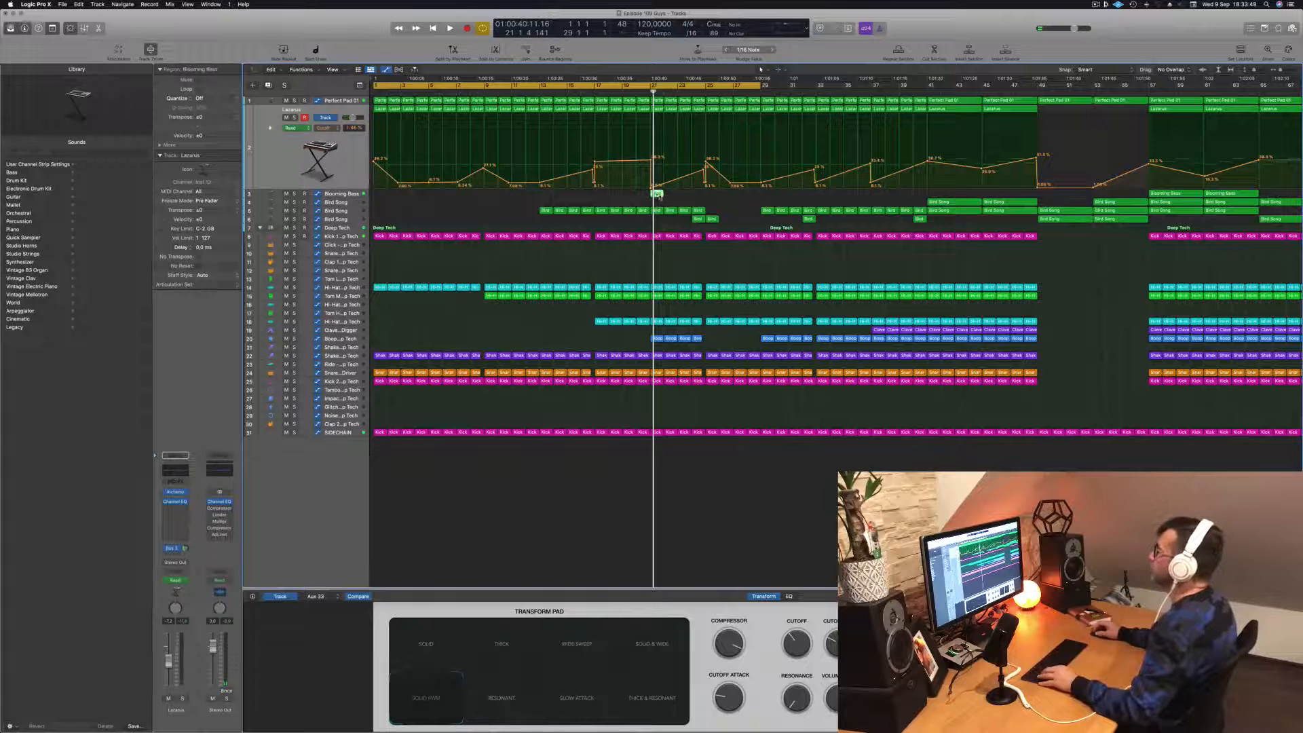
{"action": "left_click_drag", "start_coordinate": [656, 196], "coordinate": [684, 196]}
{"action": "key", "text": "space"}
- Replay the lead-in to bar 21 and raise the low Lazarus Cutoff point at bar 25 to smooth the drop
{"action": "left_click", "coordinate": [623, 92]}
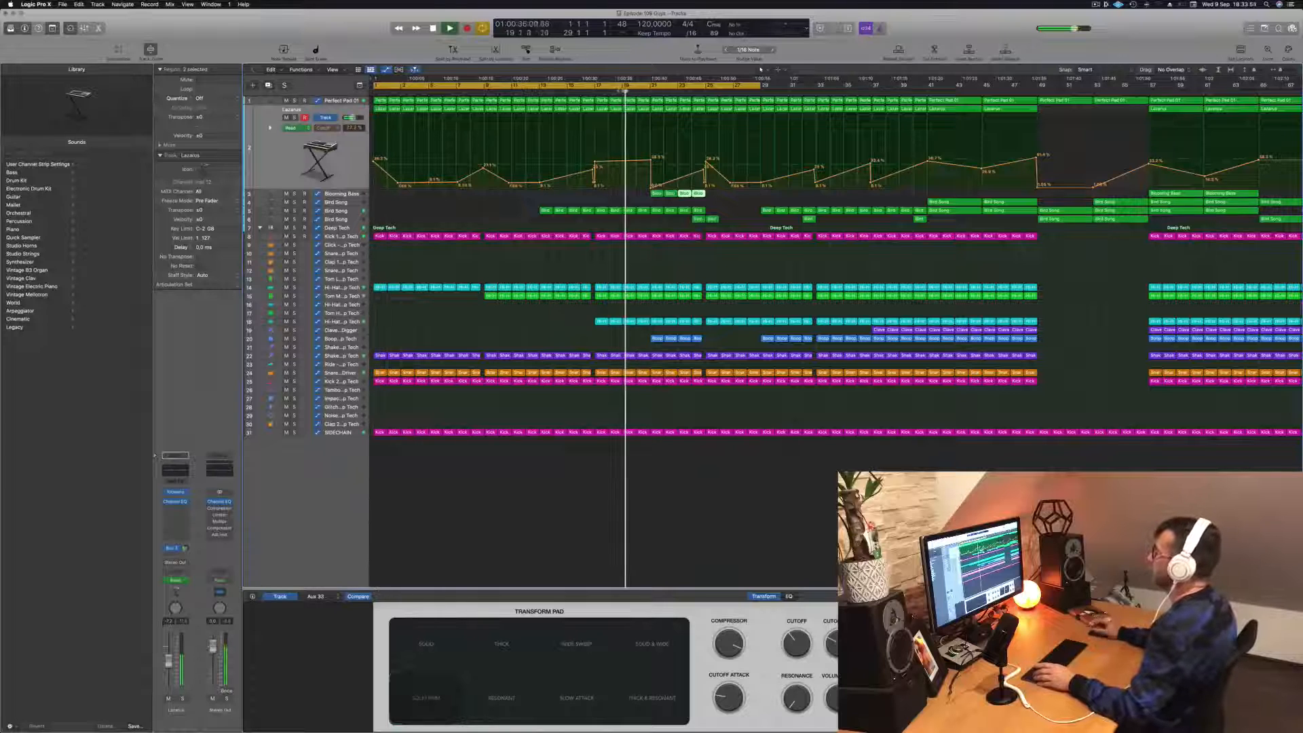
{"action": "key", "text": "super+Right"}
{"action": "key", "text": "super+Right"}
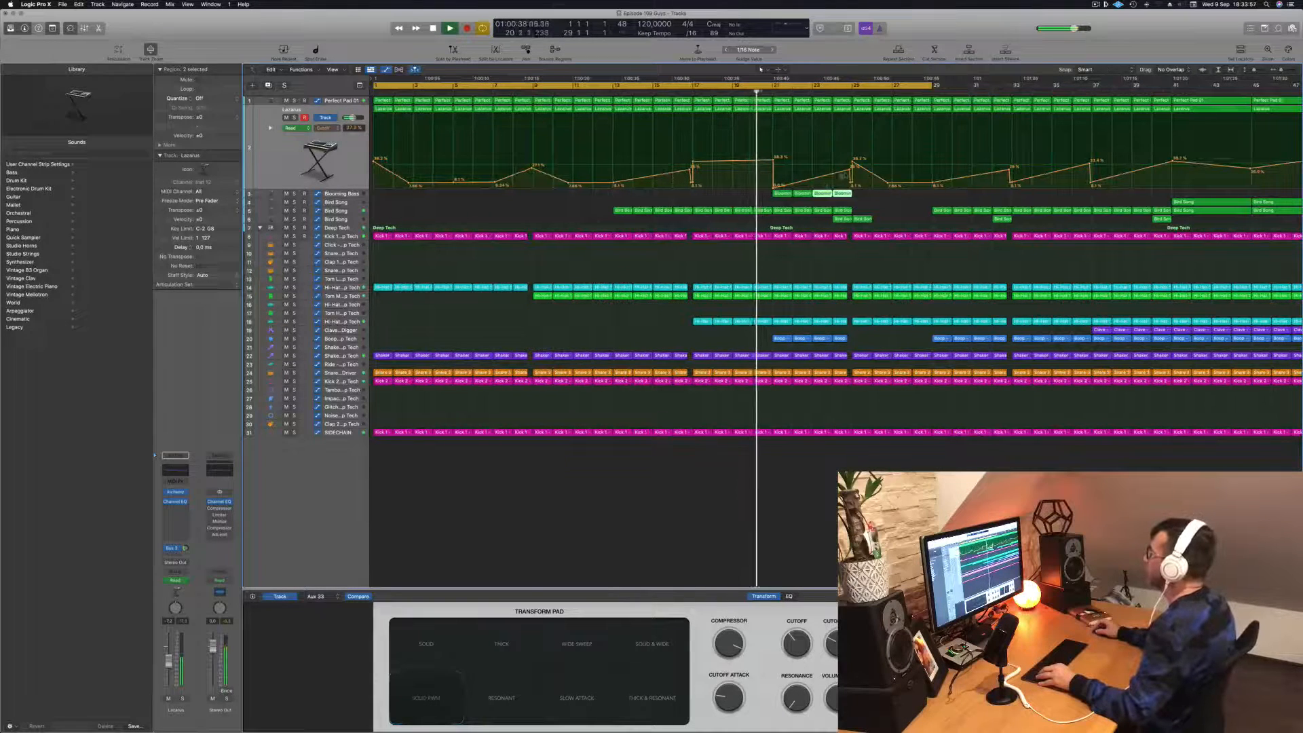
{"action": "left_click_drag", "start_coordinate": [852, 185], "coordinate": [850, 162]}
{"action": "key", "text": "super+Left"}
{"action": "key", "text": "super+Left"}
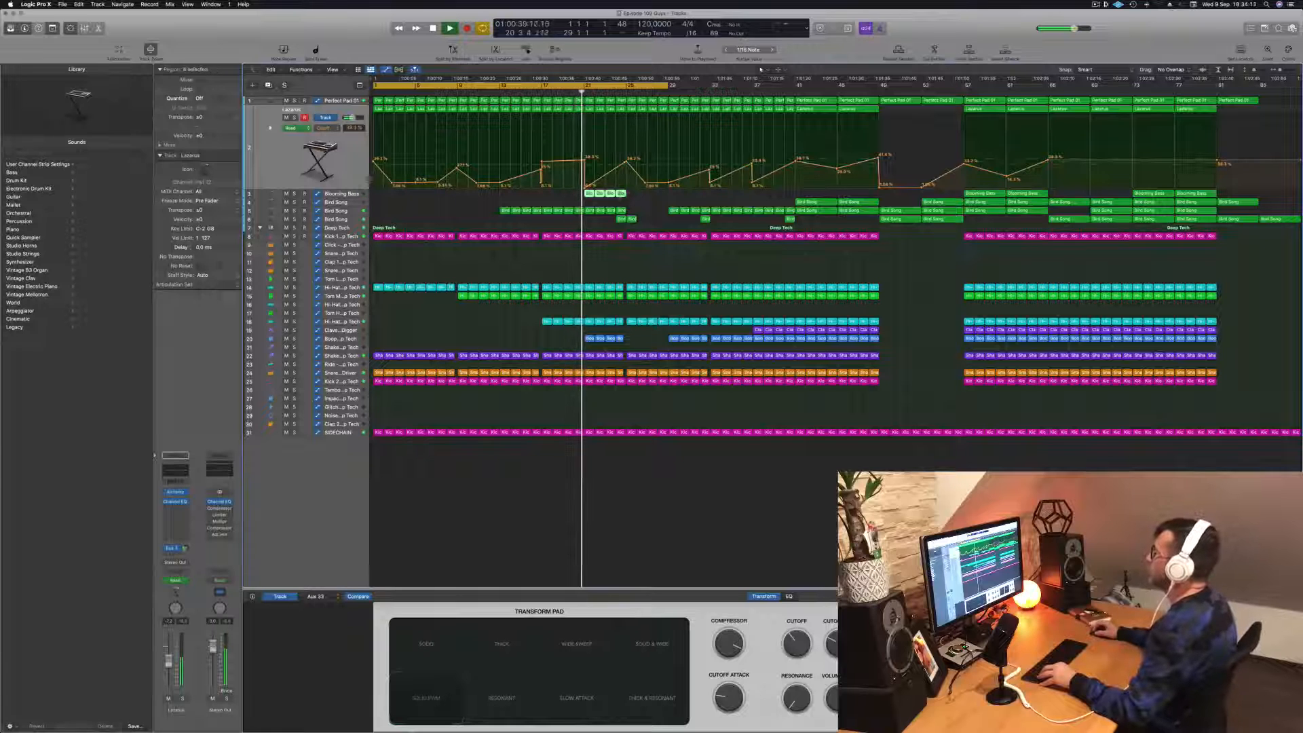
- Copy the four one-bar Blooming Bass regions with automation to bar 25 and display the upper Bird Song track's automation
{"action": "left_click_drag", "start_coordinate": [615, 196], "coordinate": [657, 197]}
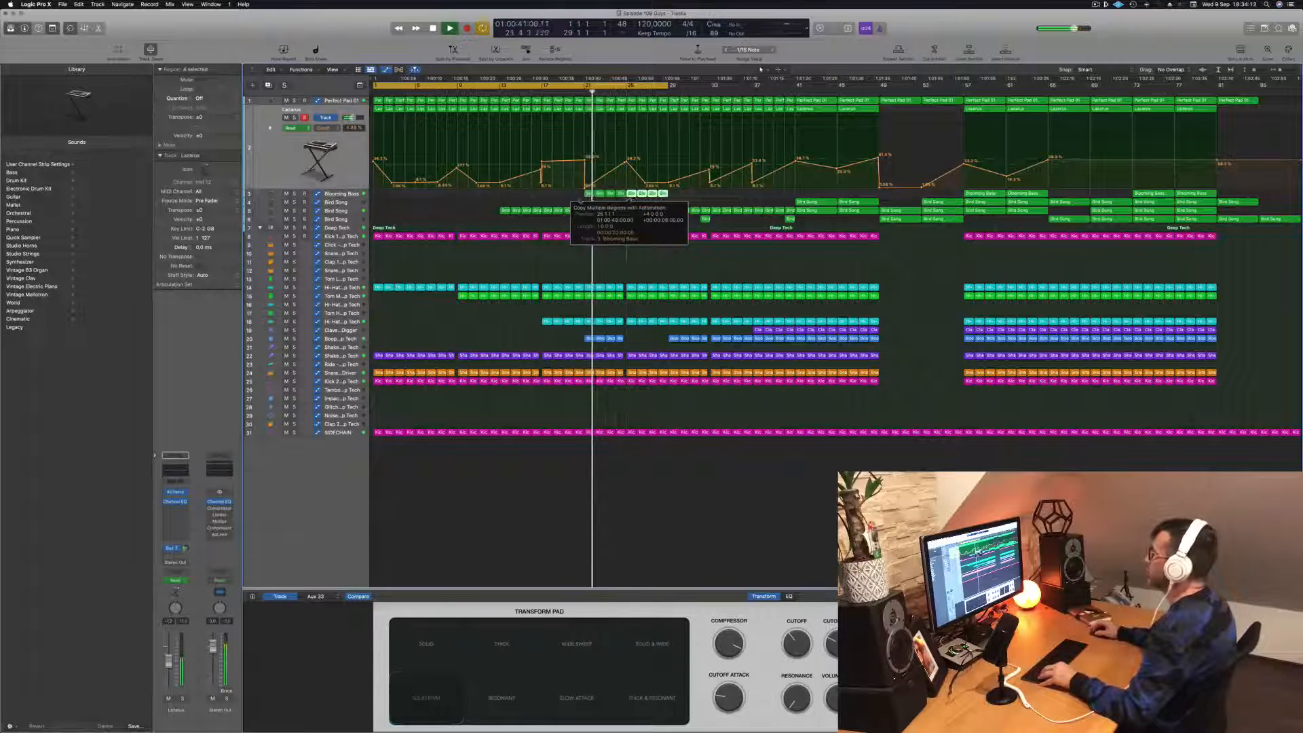
{"action": "scroll", "coordinate": [565, 199], "scroll_direction": "down", "scroll_amount": 1}
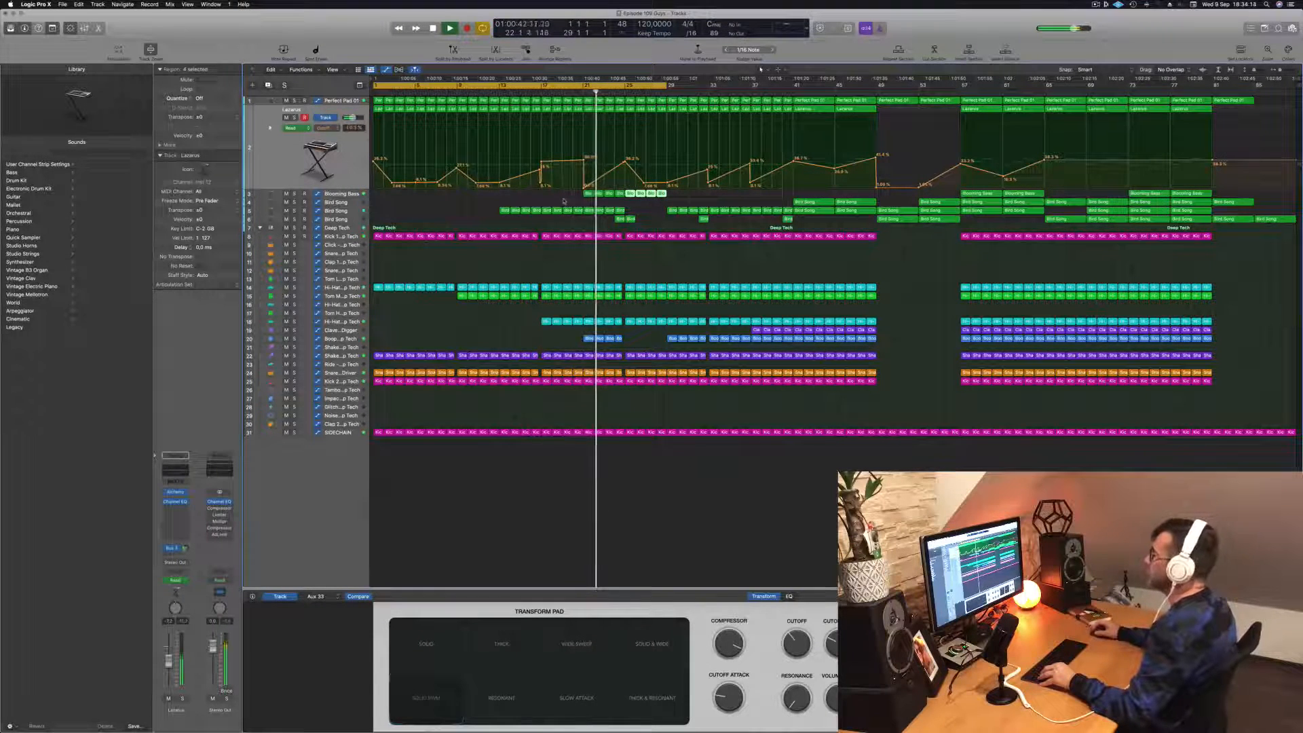
{"action": "left_click", "coordinate": [350, 212]}
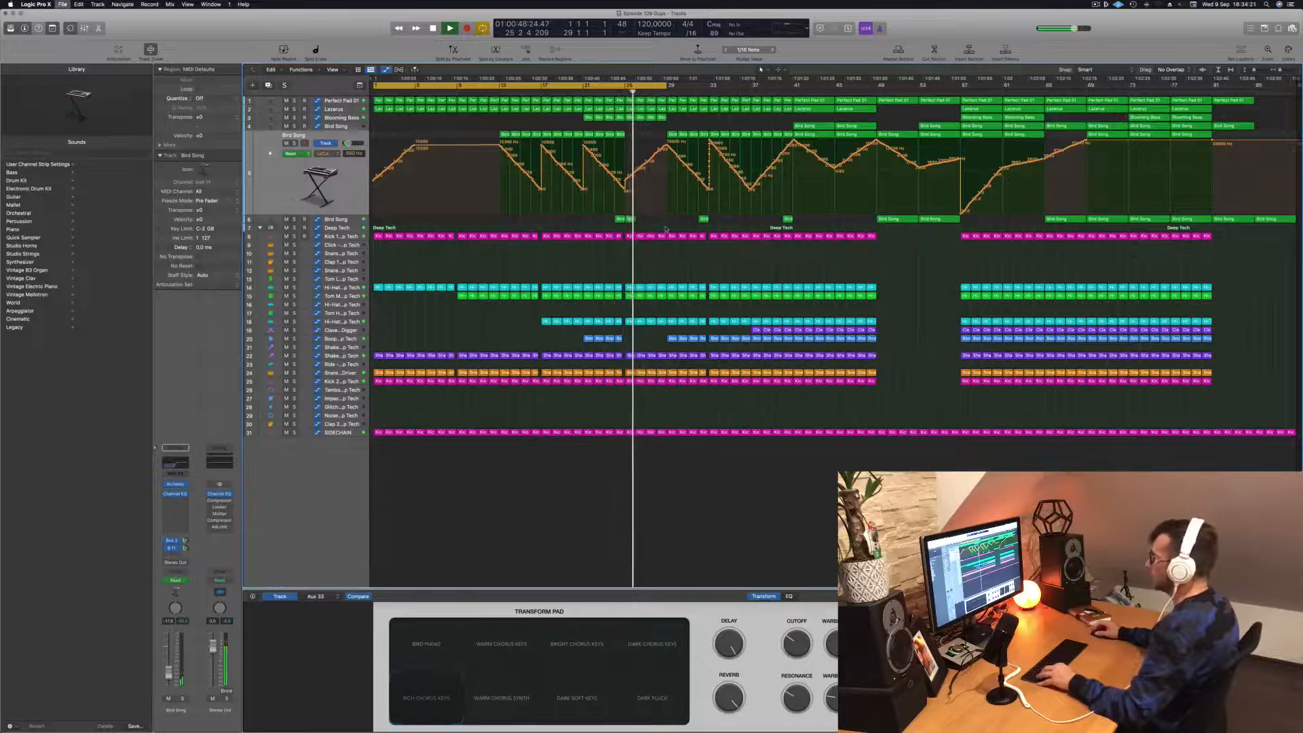
{"action": "scroll", "coordinate": [597, 93], "scroll_direction": "up", "scroll_amount": 3}
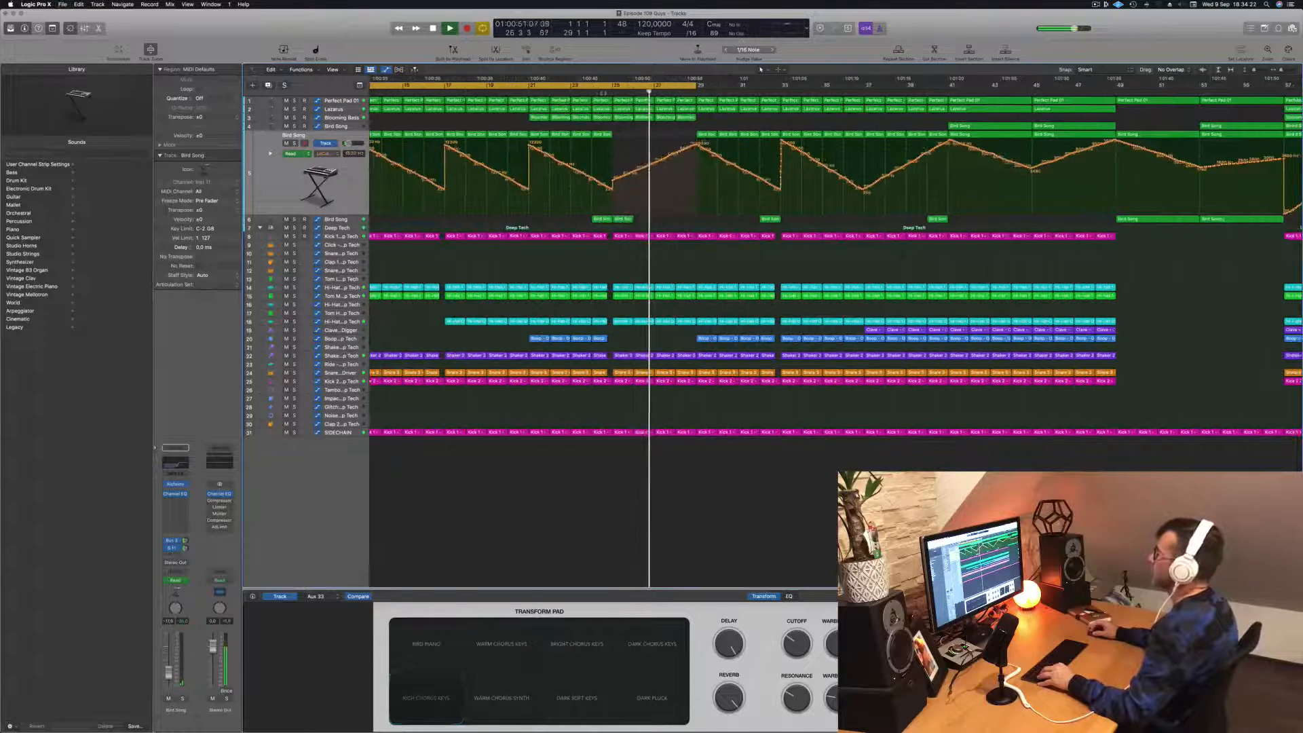
{"action": "scroll", "coordinate": [598, 93], "scroll_direction": "down", "scroll_amount": 3}
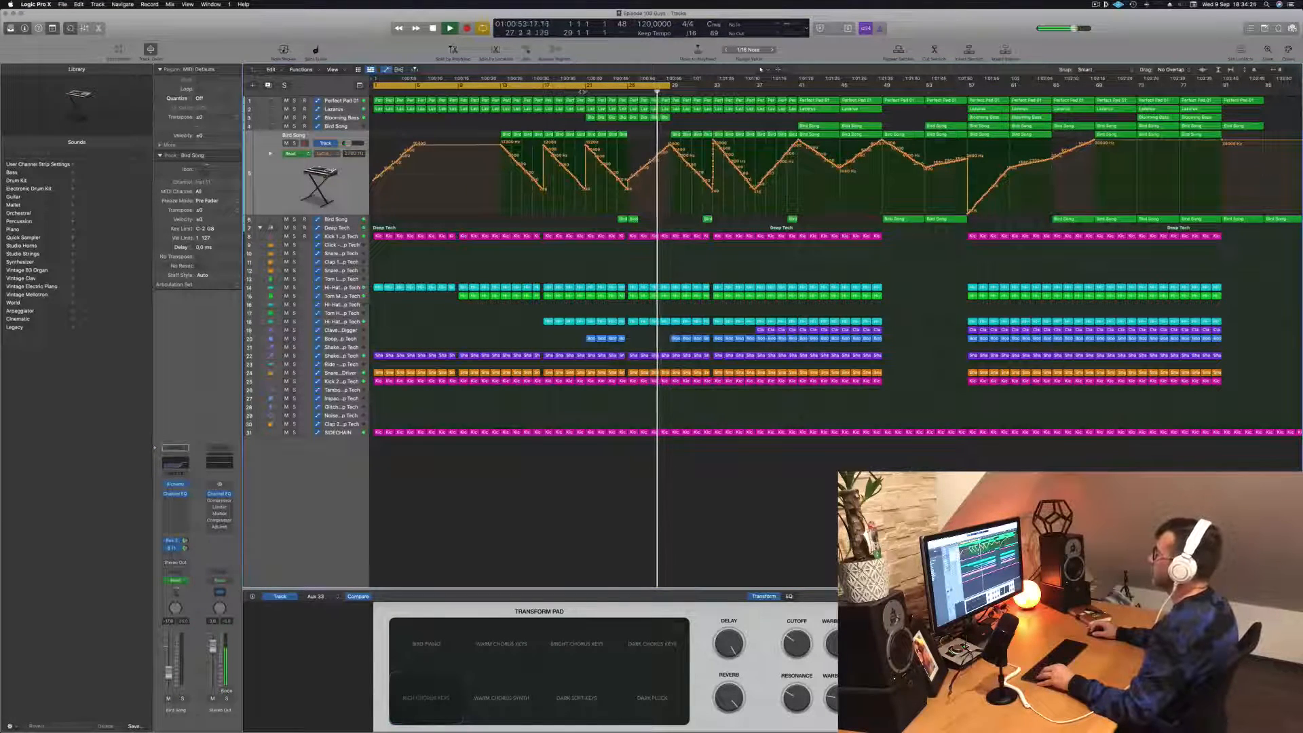
- Copy the blue percussion regions on track 20 from bar 29 to bar 25
{"action": "scroll", "coordinate": [584, 92], "scroll_direction": "down", "scroll_amount": 1}
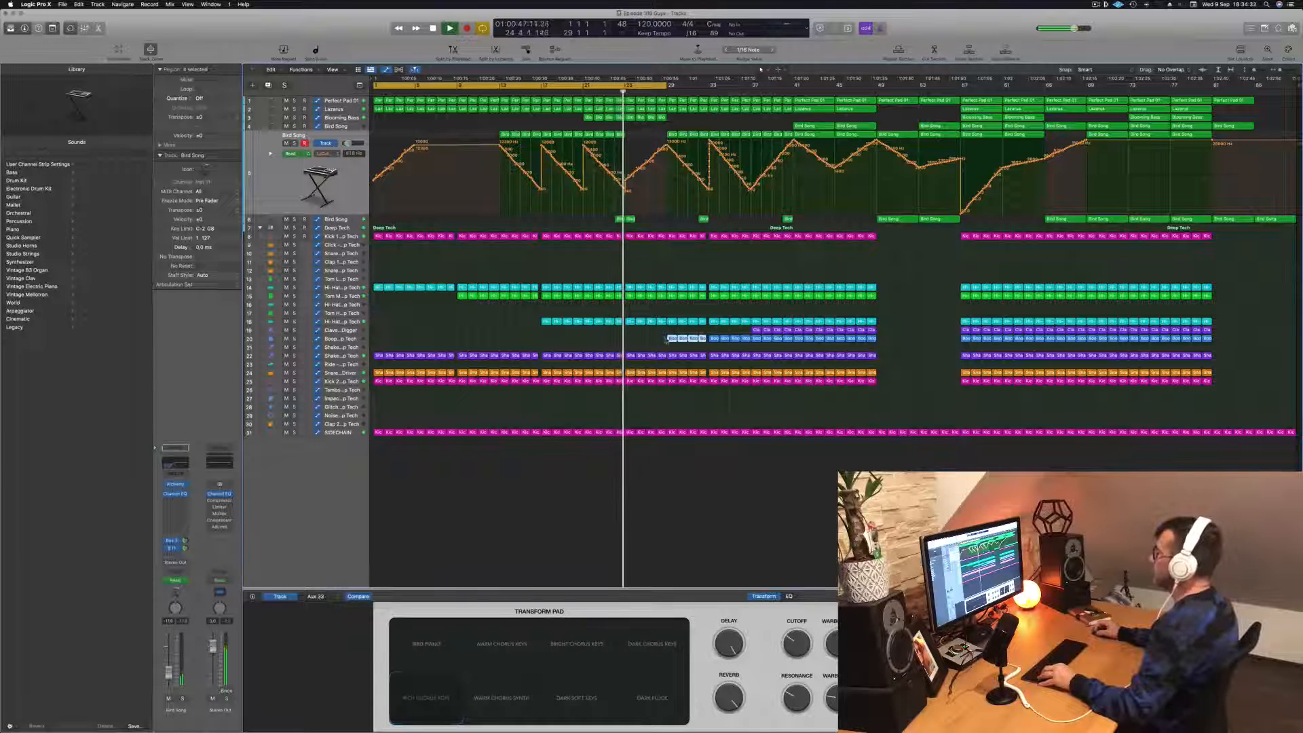
{"action": "left_click_drag", "start_coordinate": [671, 339], "coordinate": [631, 340]}
{"action": "key", "text": "super+Right"}
{"action": "key", "text": "super+Right"}
{"action": "key", "text": "super+Right"}
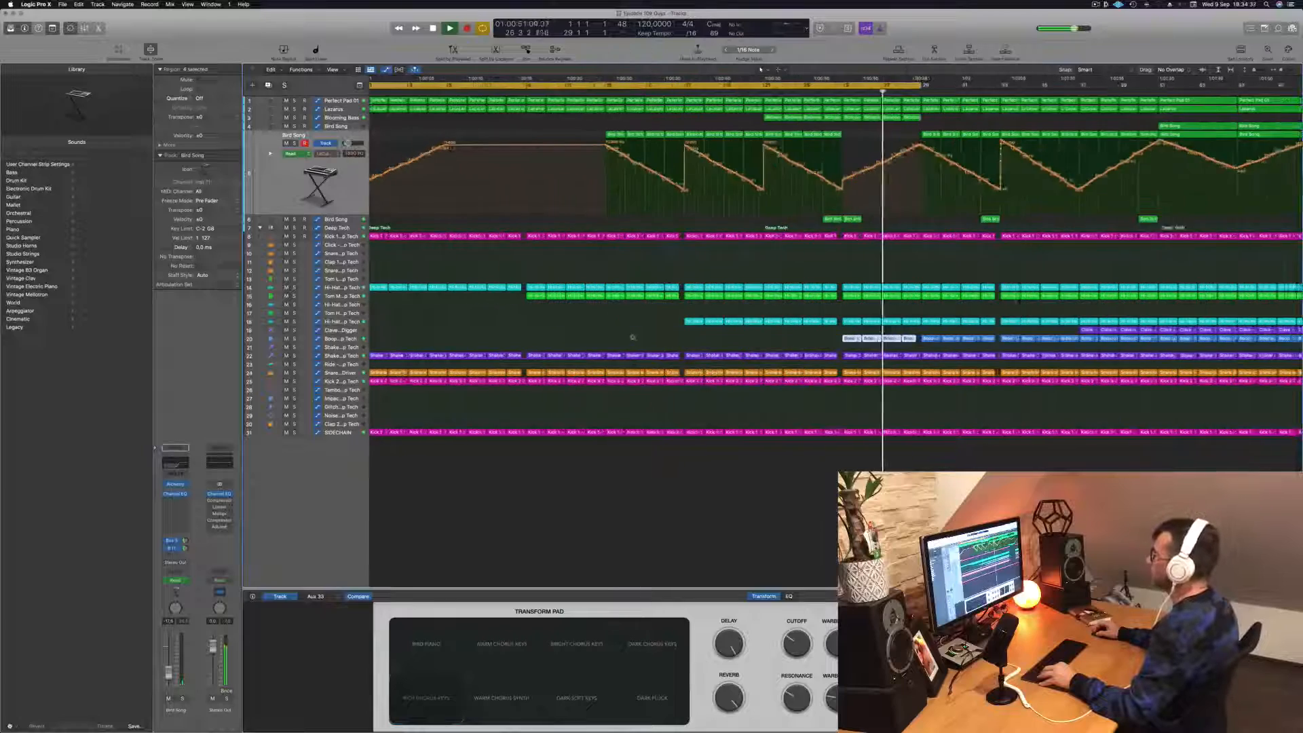
{"action": "key", "text": "super+Left"}
{"action": "key", "text": "super+Left"}
{"action": "key", "text": "super+Left"}
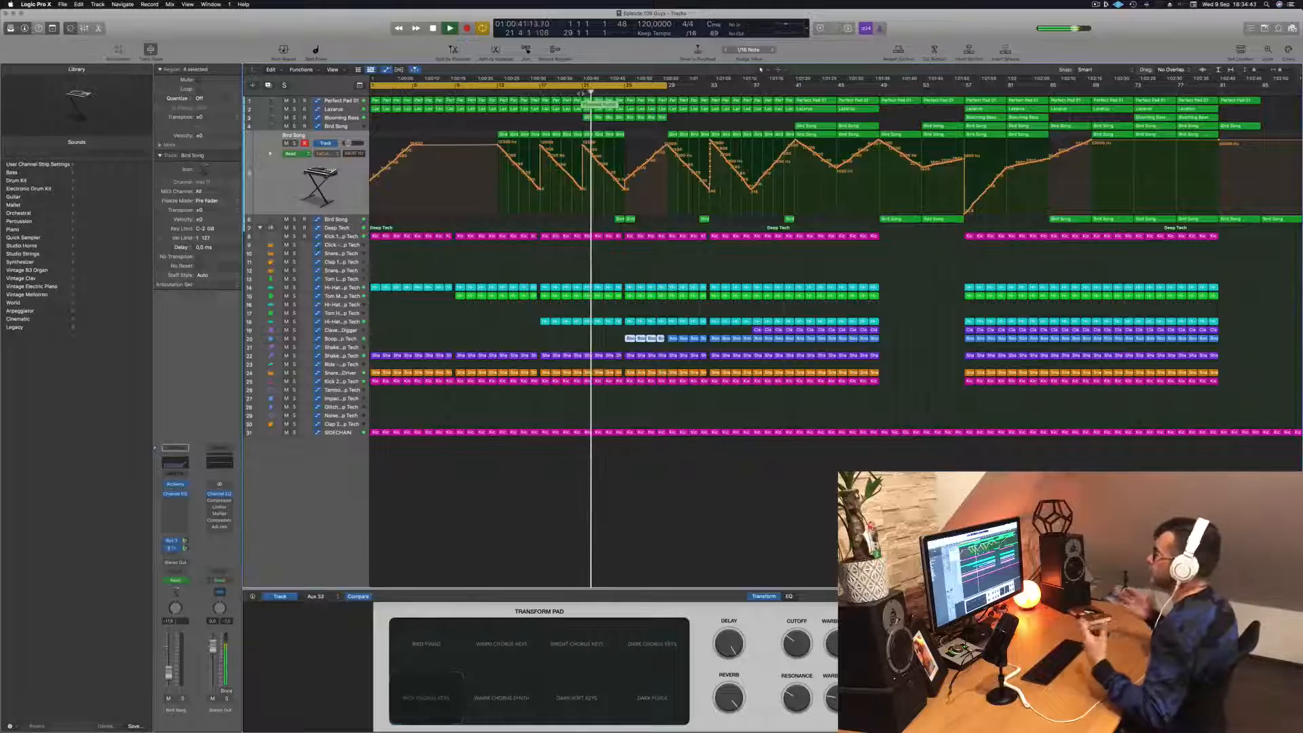
- Listen through the bars leading up to bar 29 and extend the cycle range to about bar 37
{"action": "scroll", "coordinate": [650, 158], "scroll_direction": "up", "scroll_amount": 3}
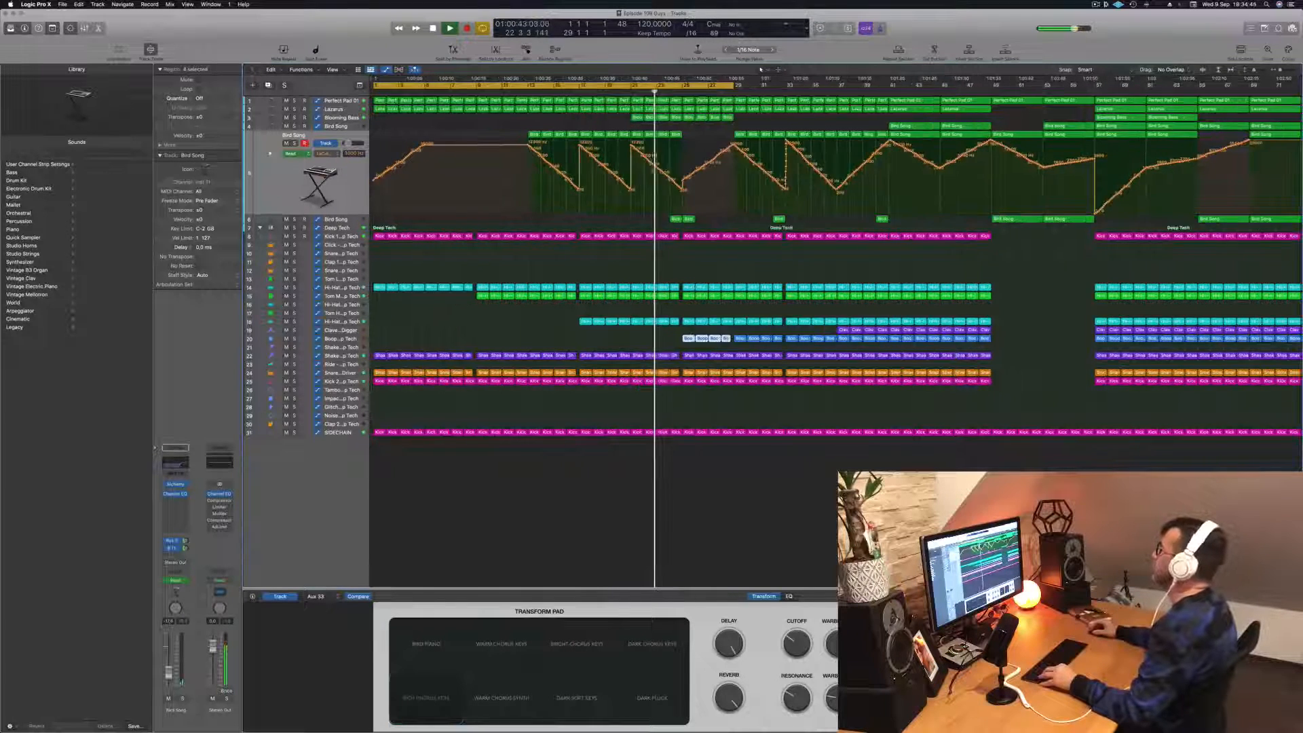
{"action": "scroll", "coordinate": [679, 193], "scroll_direction": "down", "scroll_amount": 3}
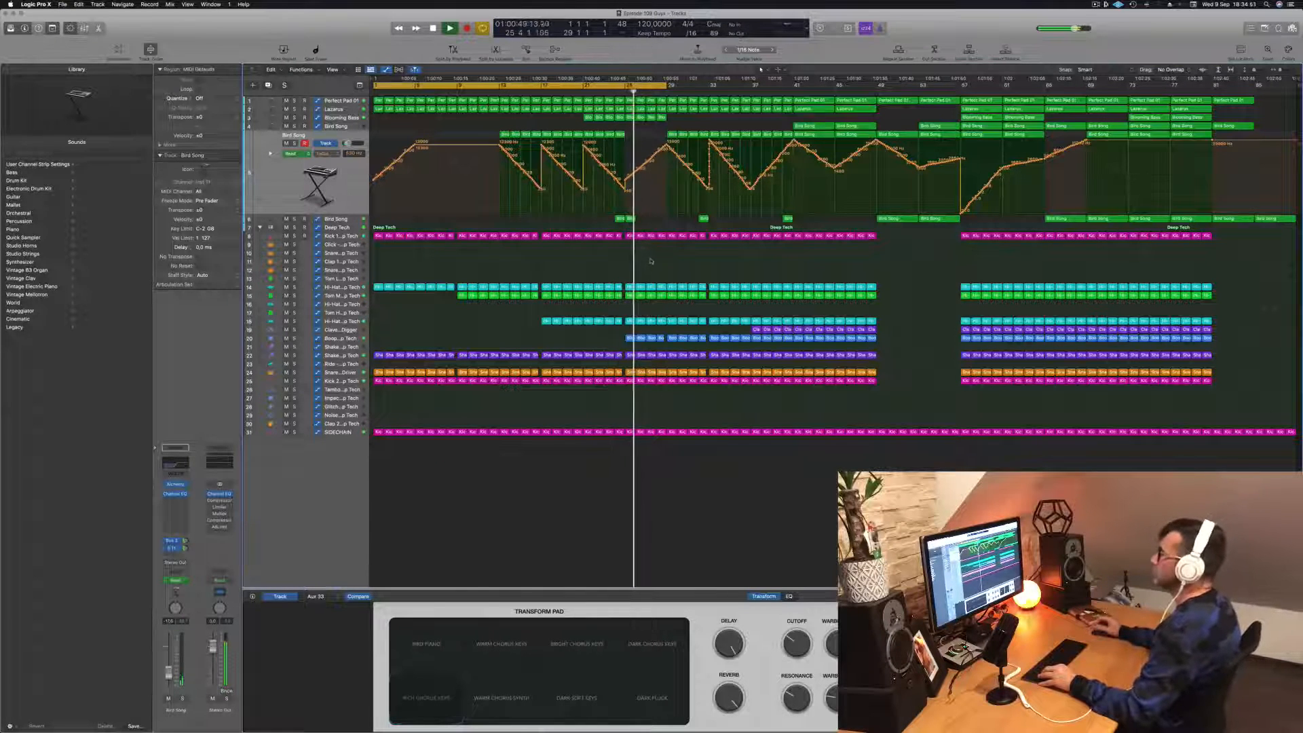
{"action": "scroll", "coordinate": [654, 265], "scroll_direction": "up", "scroll_amount": 2}
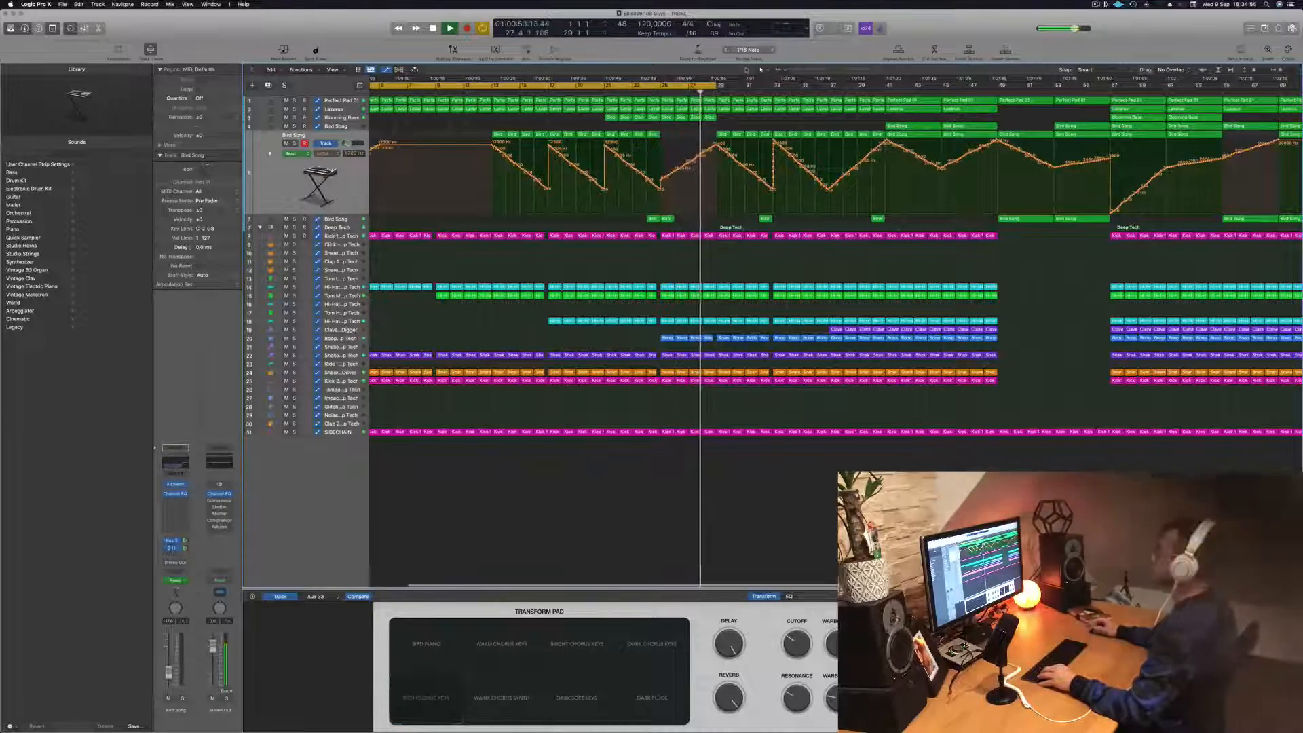
{"action": "scroll", "coordinate": [705, 267], "scroll_direction": "down", "scroll_amount": 1}
{"action": "scroll", "coordinate": [693, 89], "scroll_direction": "down", "scroll_amount": 2}
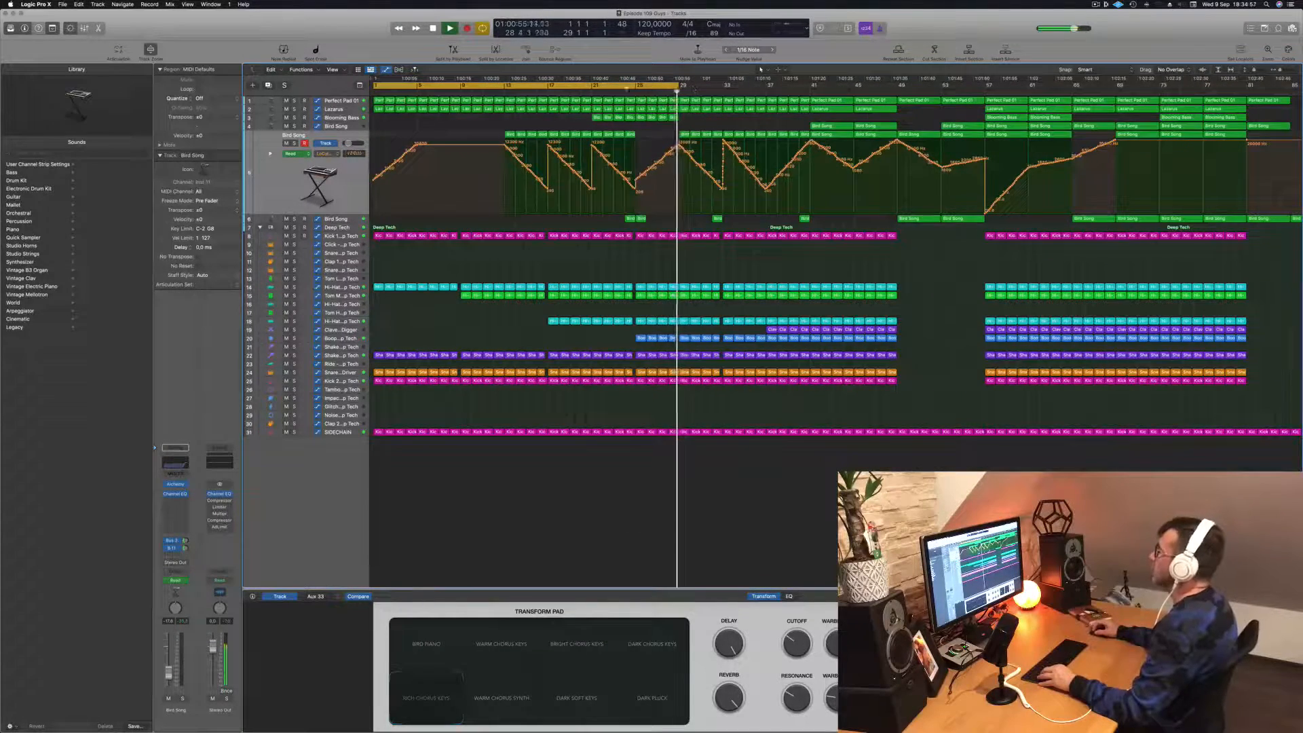
{"action": "left_click_drag", "start_coordinate": [678, 86], "coordinate": [765, 91]}
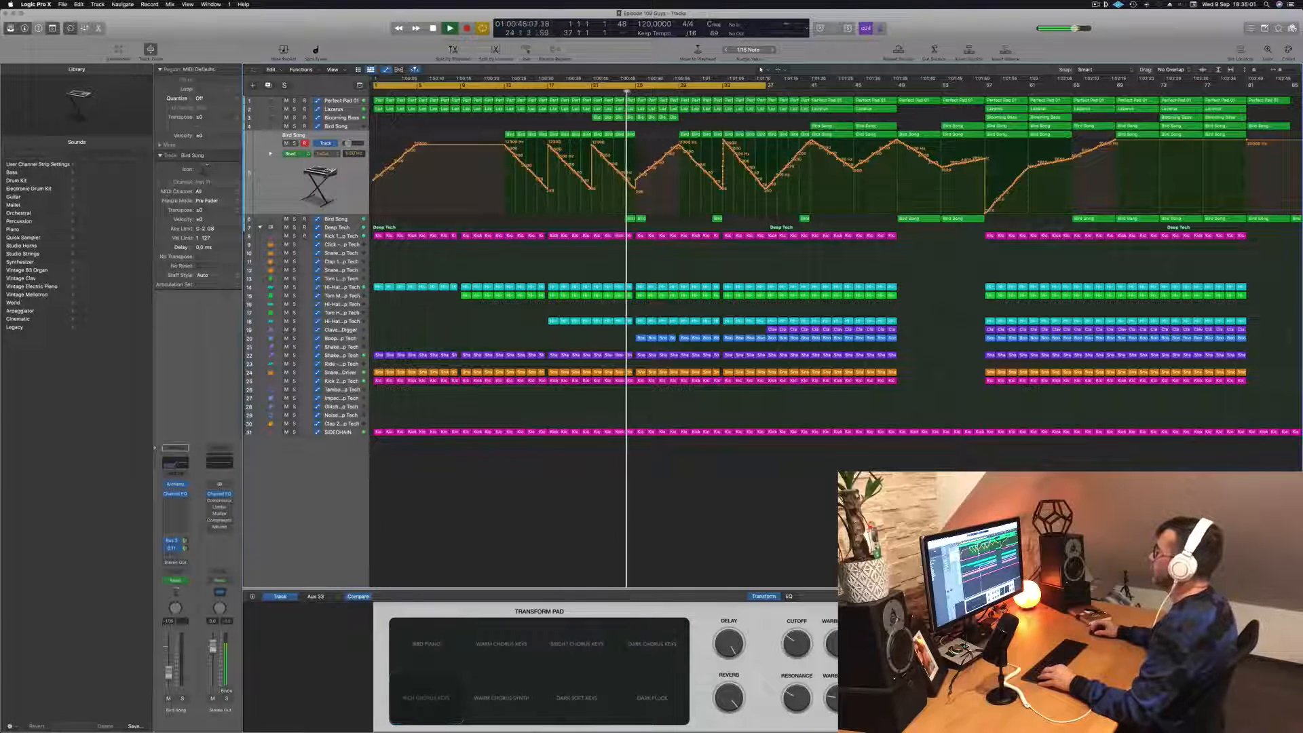
{"action": "scroll", "coordinate": [662, 195], "scroll_direction": "up", "scroll_amount": 5}
{"action": "scroll", "coordinate": [551, 122], "scroll_direction": "down", "scroll_amount": 5}
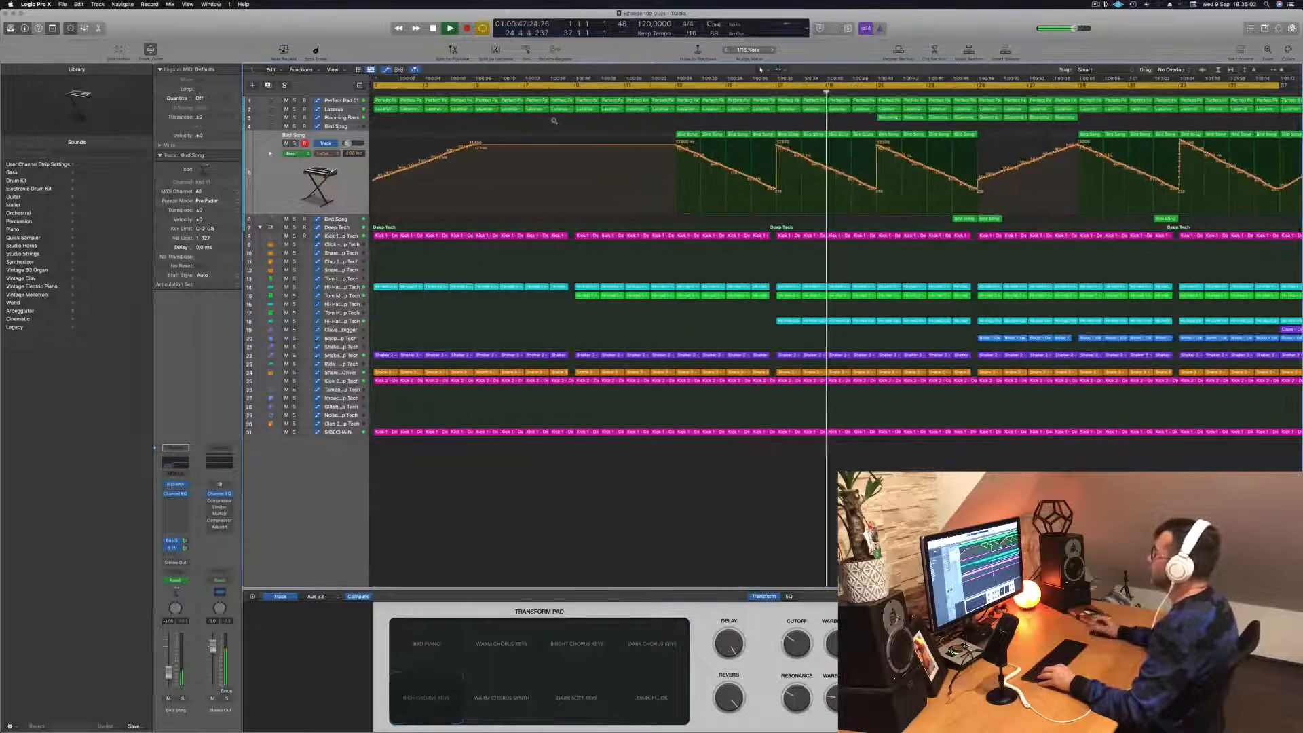
- Lower the Perfect Pad 01 Cutoff automation between bars 25 and 32 by adding a low point near bar 29 and pulling down the bar 32 point
{"action": "left_click", "coordinate": [339, 101]}
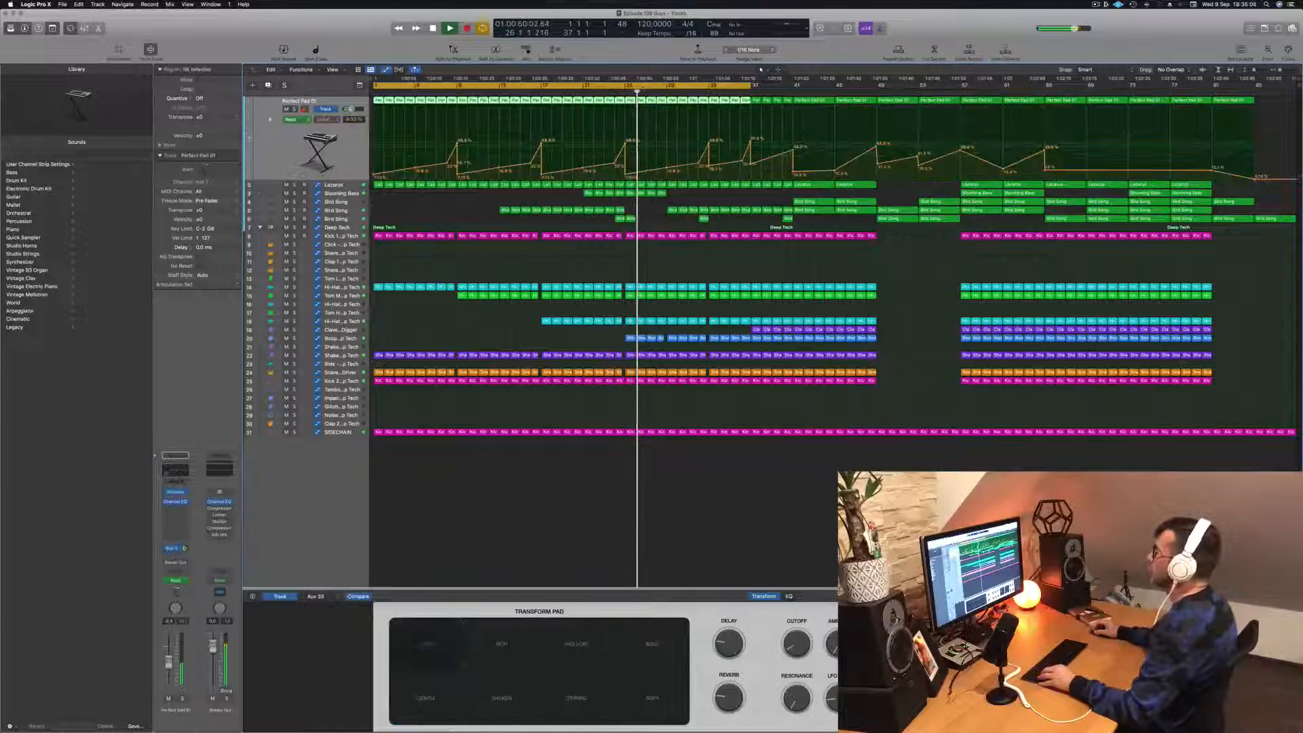
{"action": "left_click", "coordinate": [612, 91]}
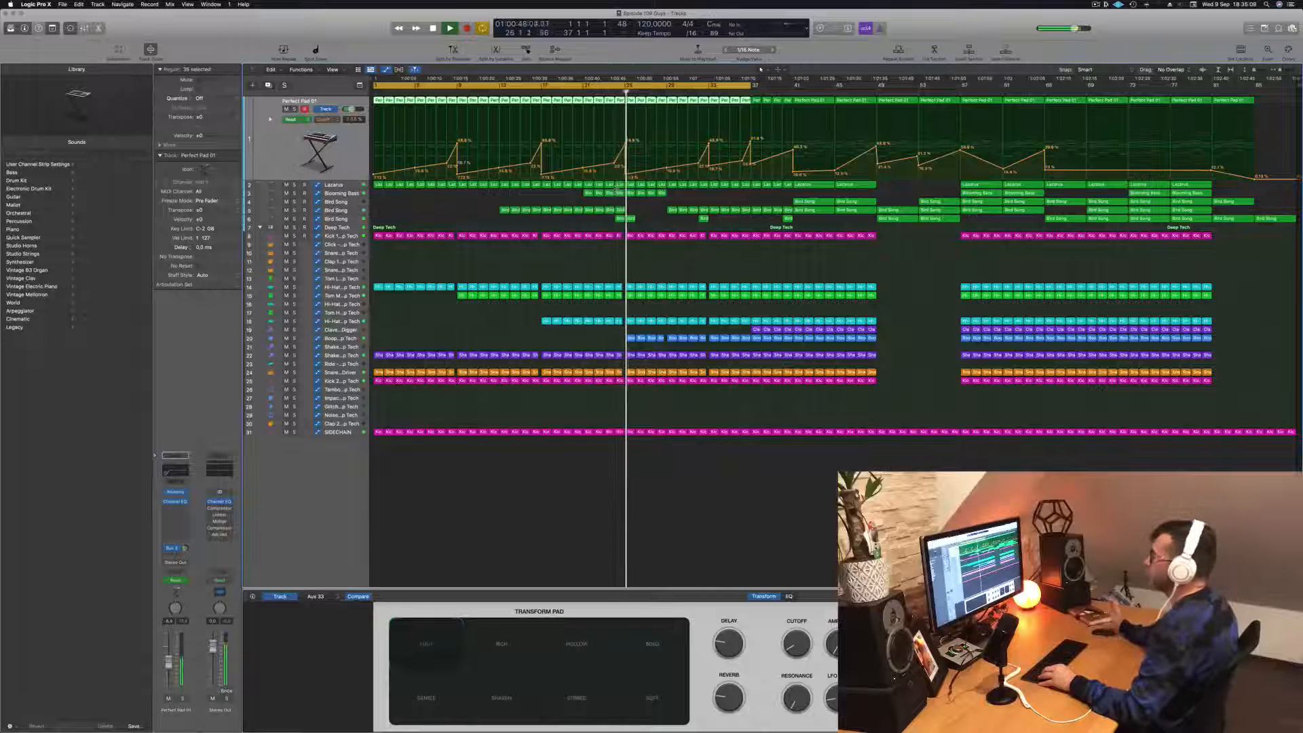
{"action": "left_click", "coordinate": [666, 176]}
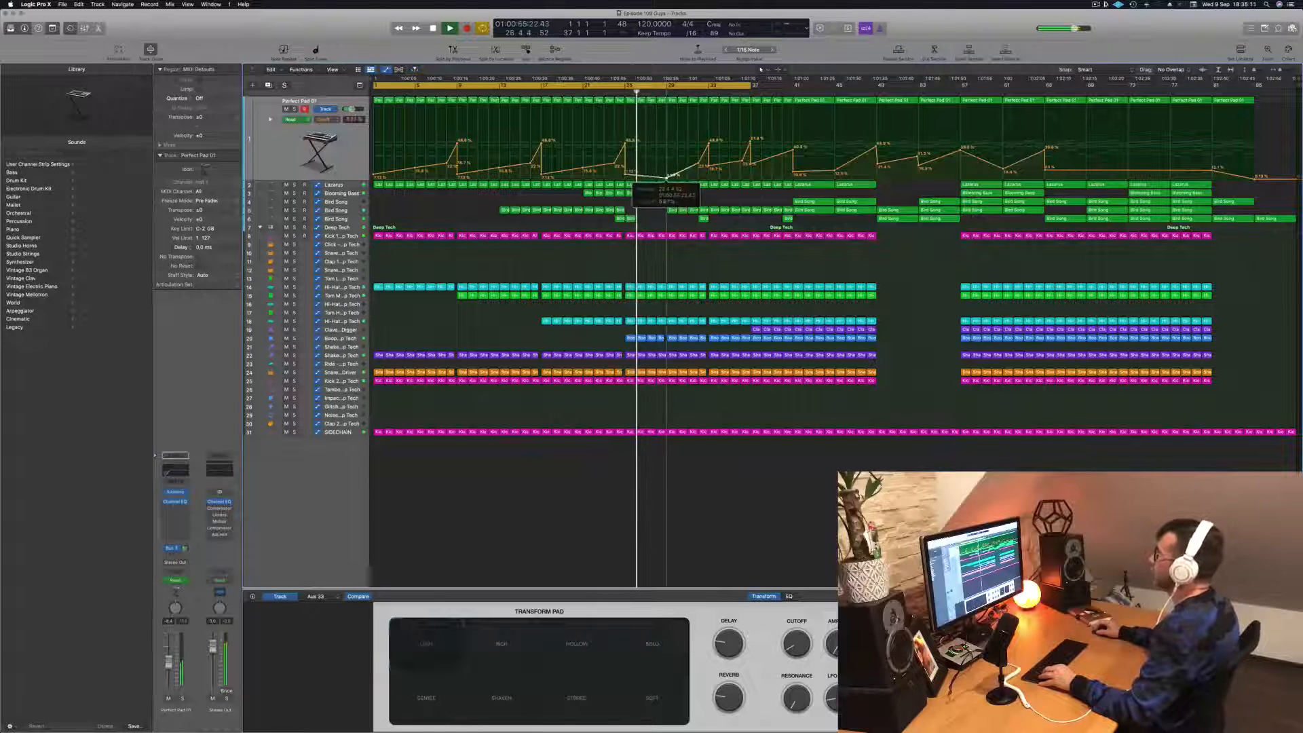
{"action": "left_click_drag", "start_coordinate": [699, 163], "coordinate": [698, 178]}
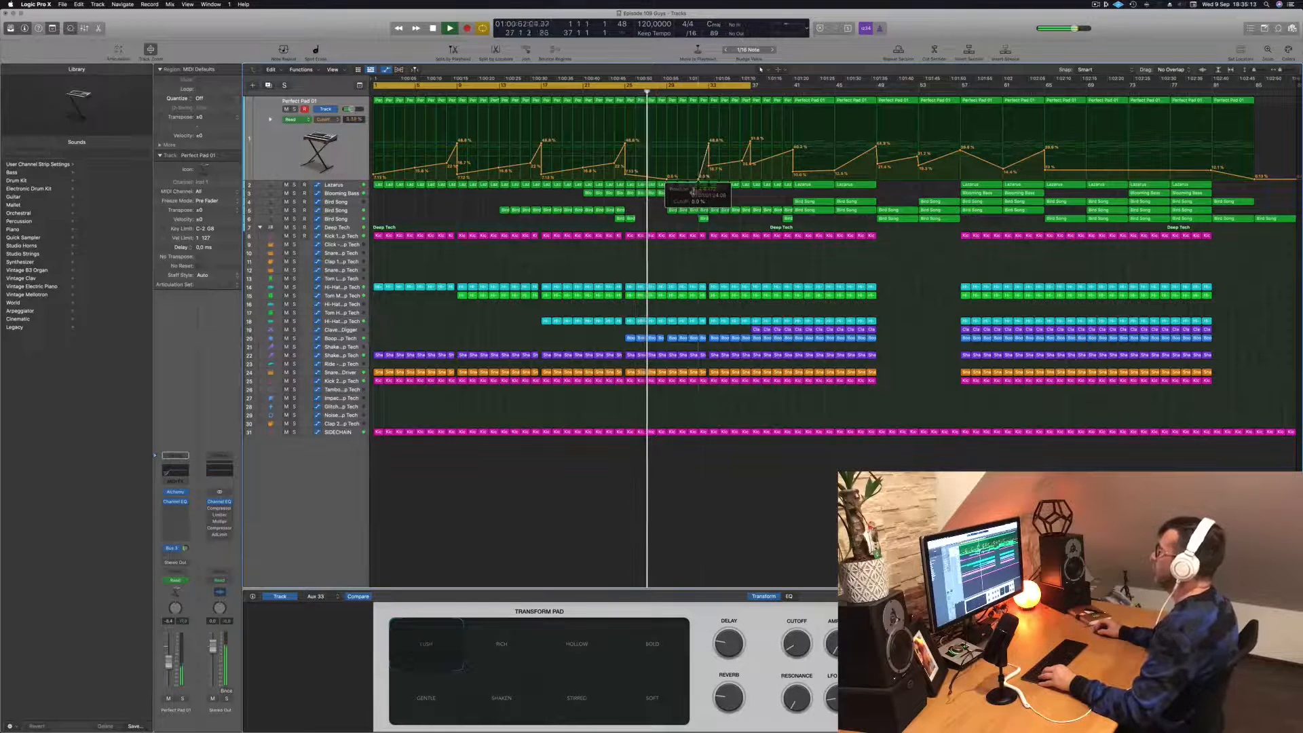
{"action": "scroll", "coordinate": [668, 212], "scroll_direction": "up", "scroll_amount": 2}
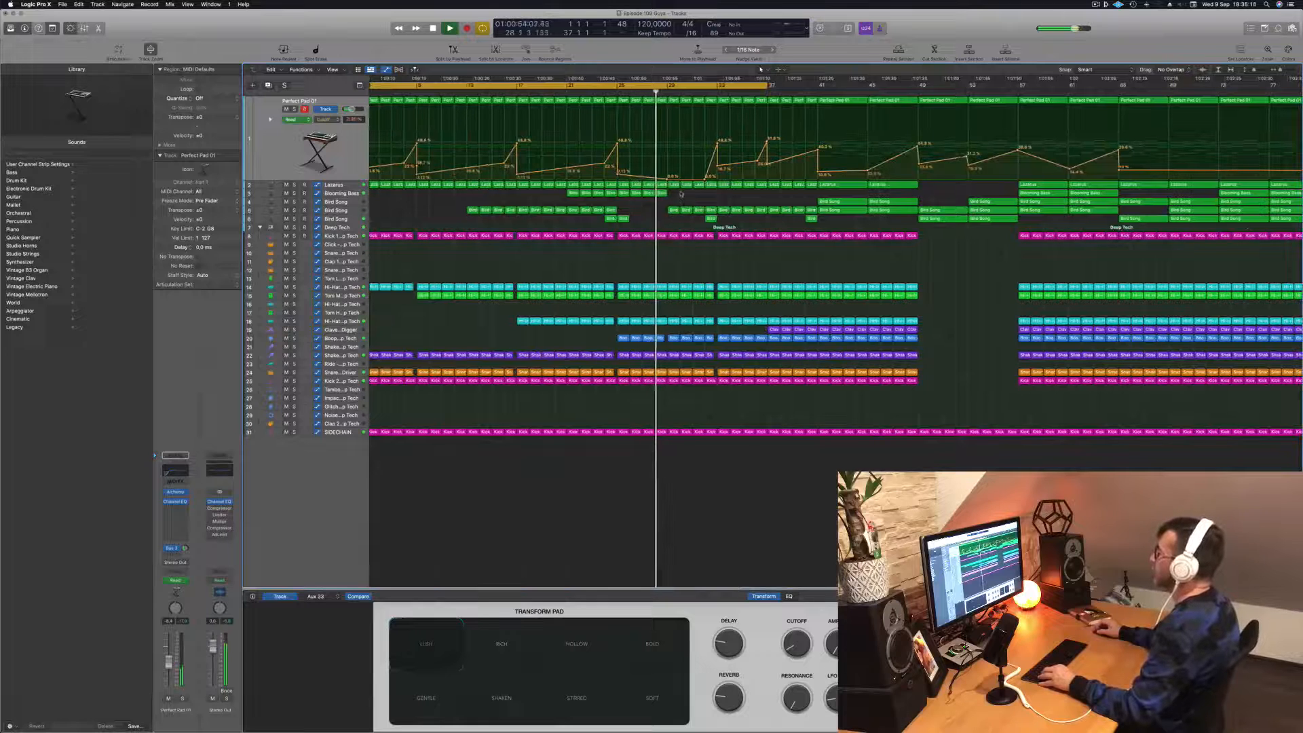
- Copy the four one-bar Blooming Bass regions from bar 25 to bar 29 and listen to the result
{"action": "left_click_drag", "start_coordinate": [623, 194], "coordinate": [673, 195]}
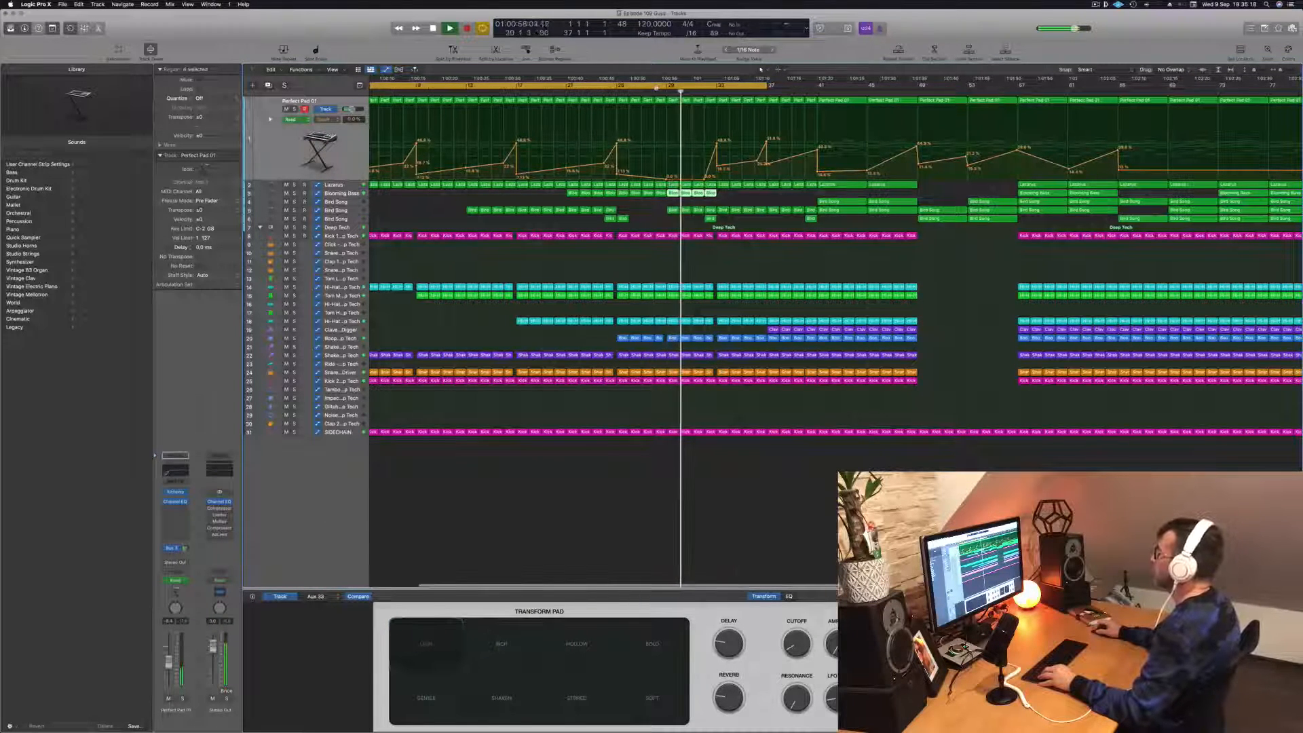
{"action": "left_click", "coordinate": [655, 93]}
{"action": "scroll", "coordinate": [665, 150], "scroll_direction": "left", "scroll_amount": 3}
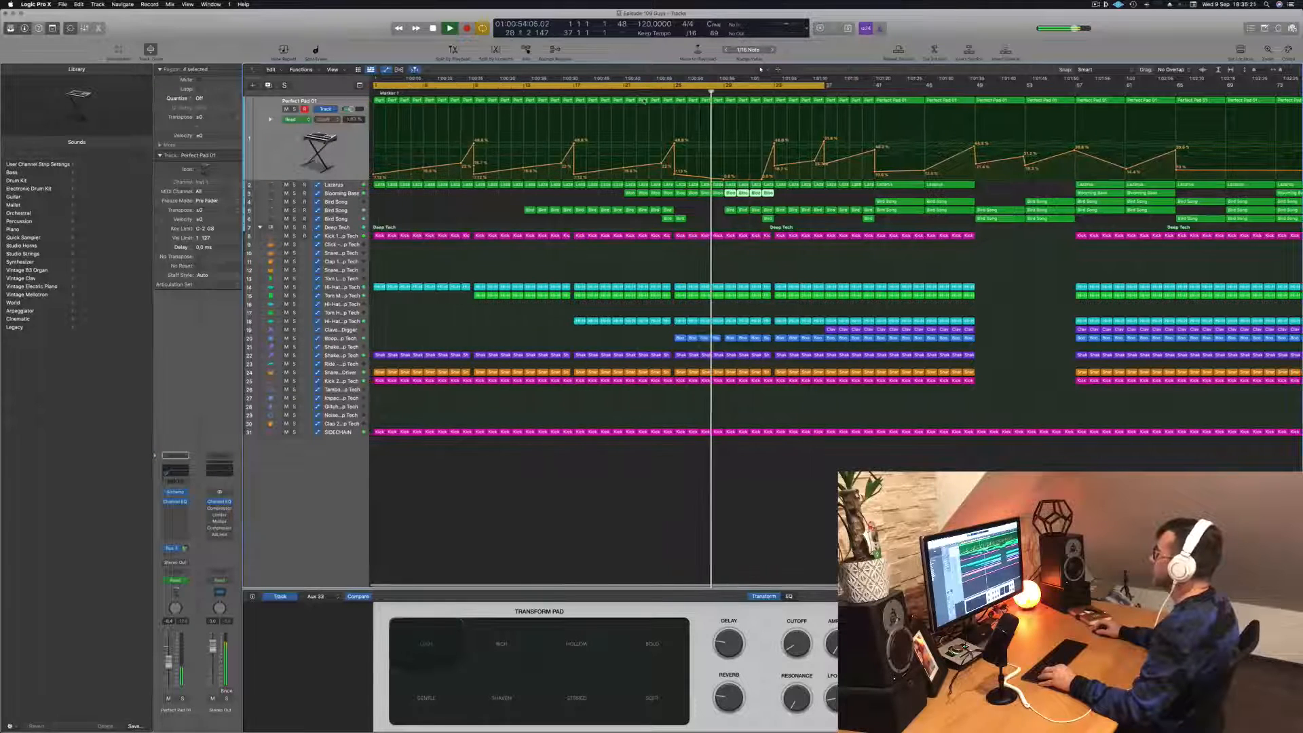
{"action": "scroll", "coordinate": [673, 193], "scroll_direction": "left", "scroll_amount": 2}
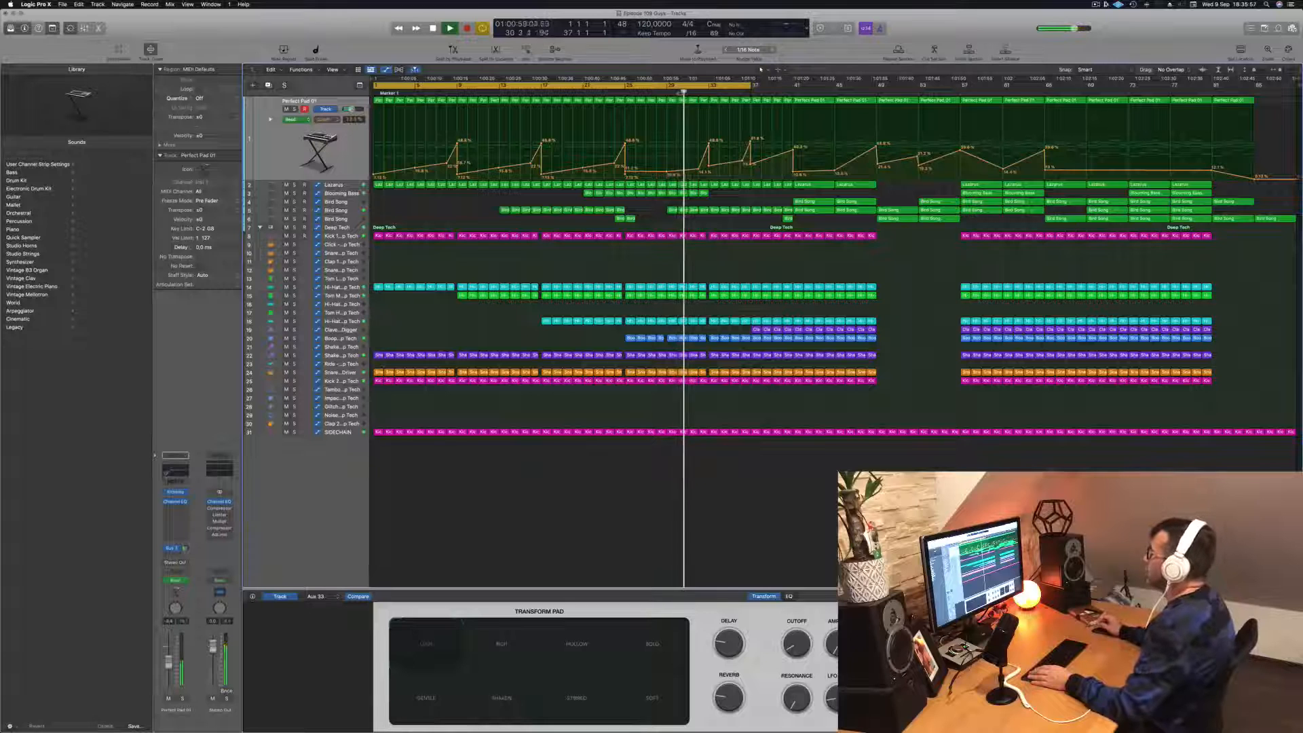
- Shorten the cycle range to end at bar 33 and replay the passage around bar 25
{"action": "left_click_drag", "start_coordinate": [751, 86], "coordinate": [708, 90]}
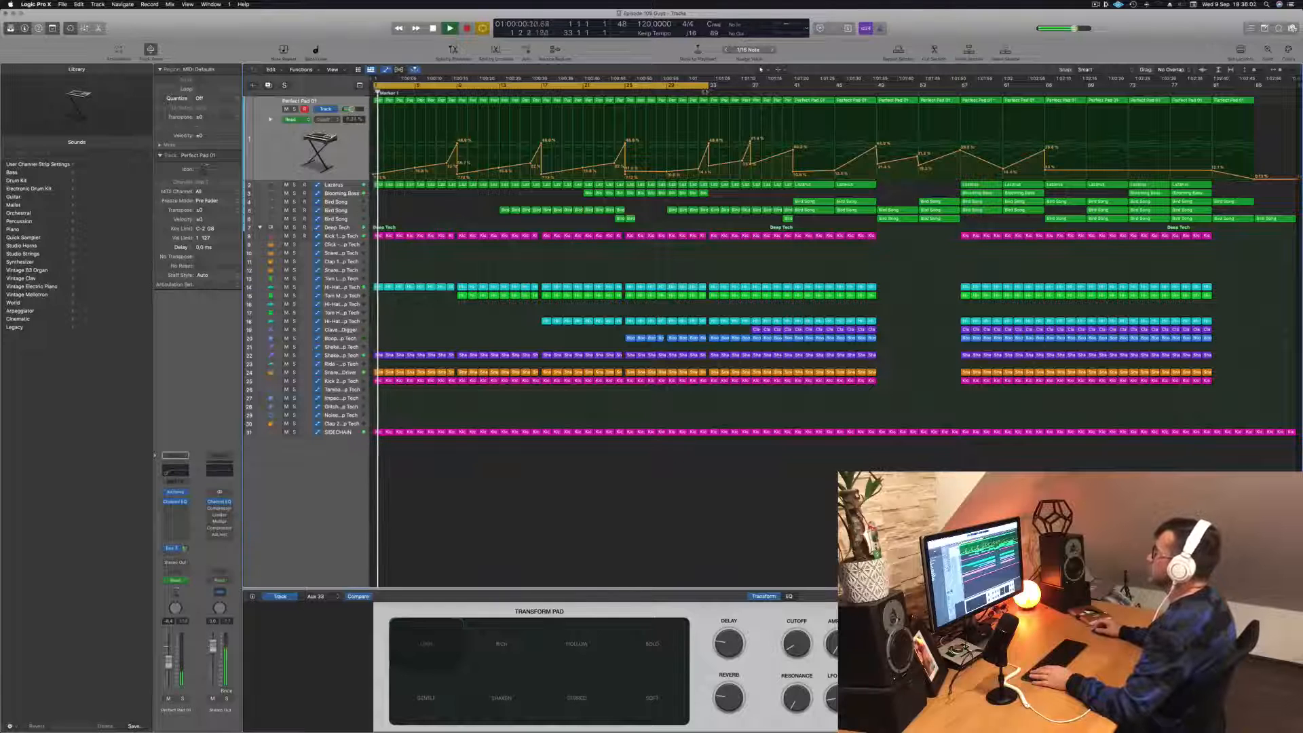
{"action": "left_click", "coordinate": [698, 90]}
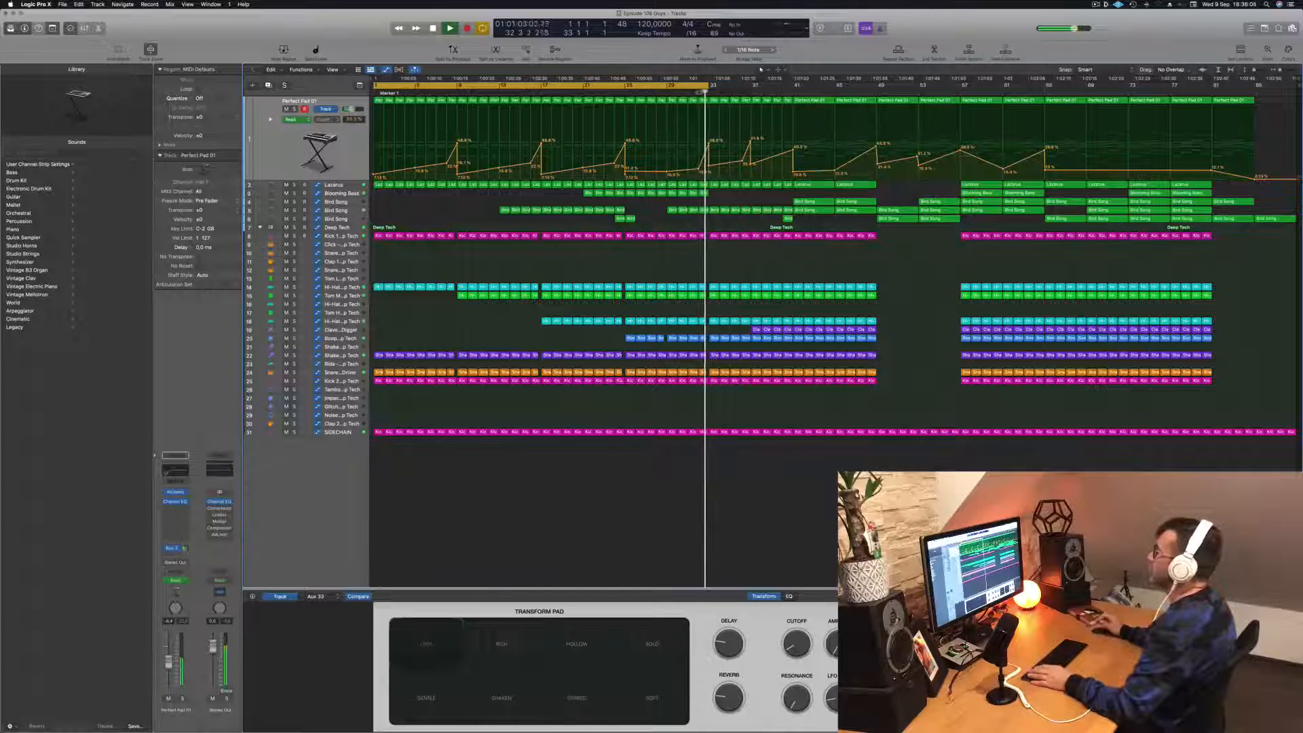
{"action": "key", "text": "Return"}
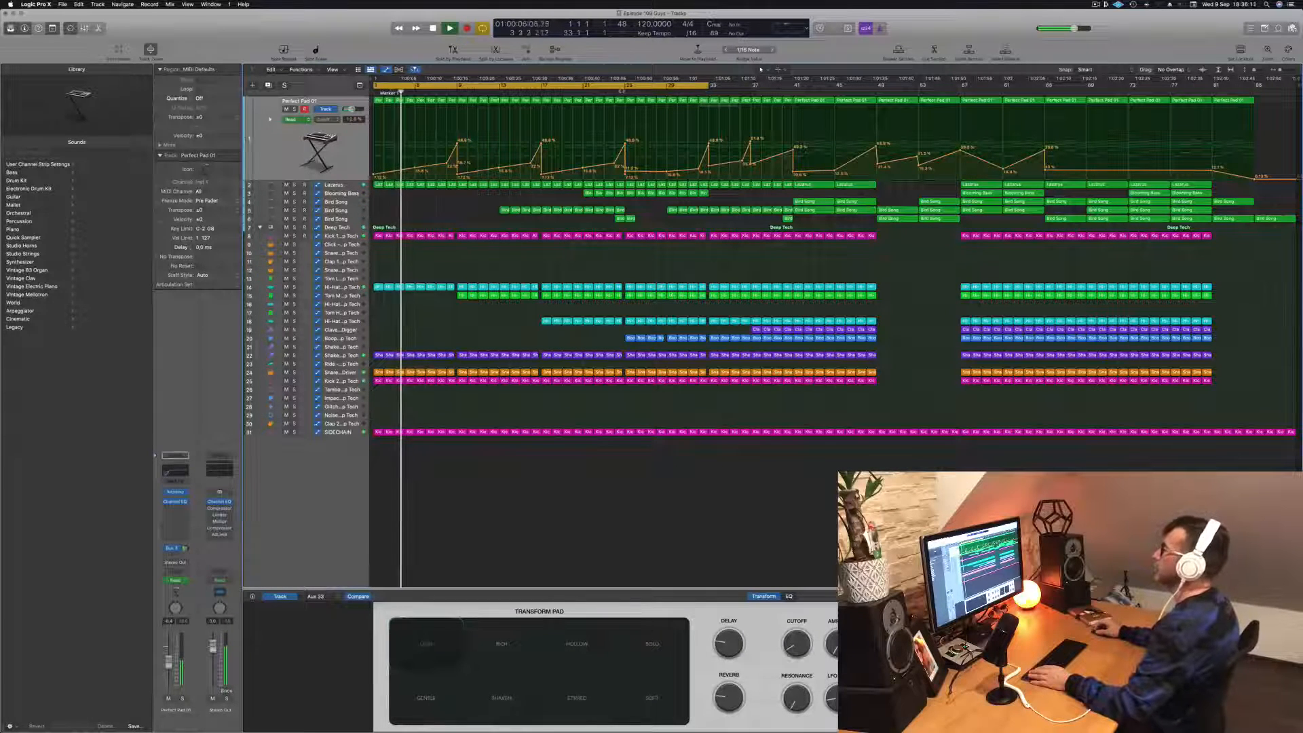
{"action": "left_click", "coordinate": [623, 92]}
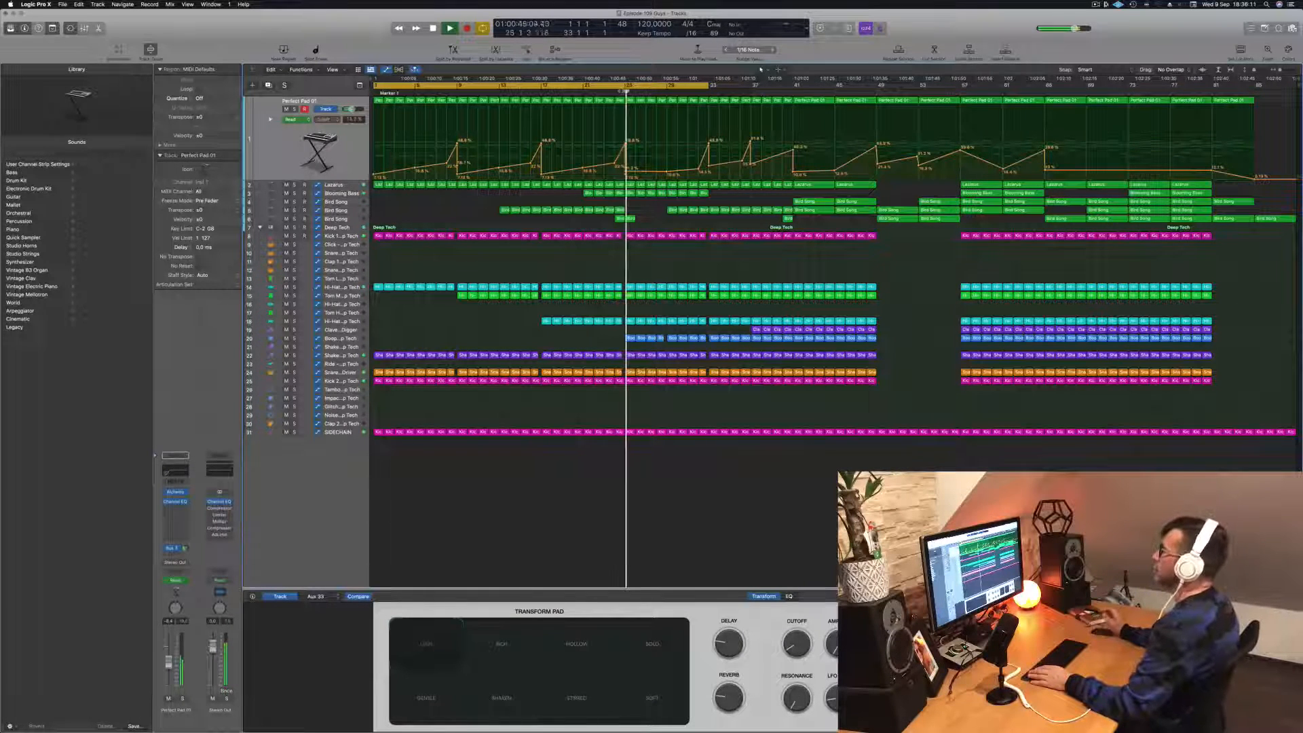
{"action": "left_click", "coordinate": [624, 92]}
{"action": "left_click", "coordinate": [616, 92]}
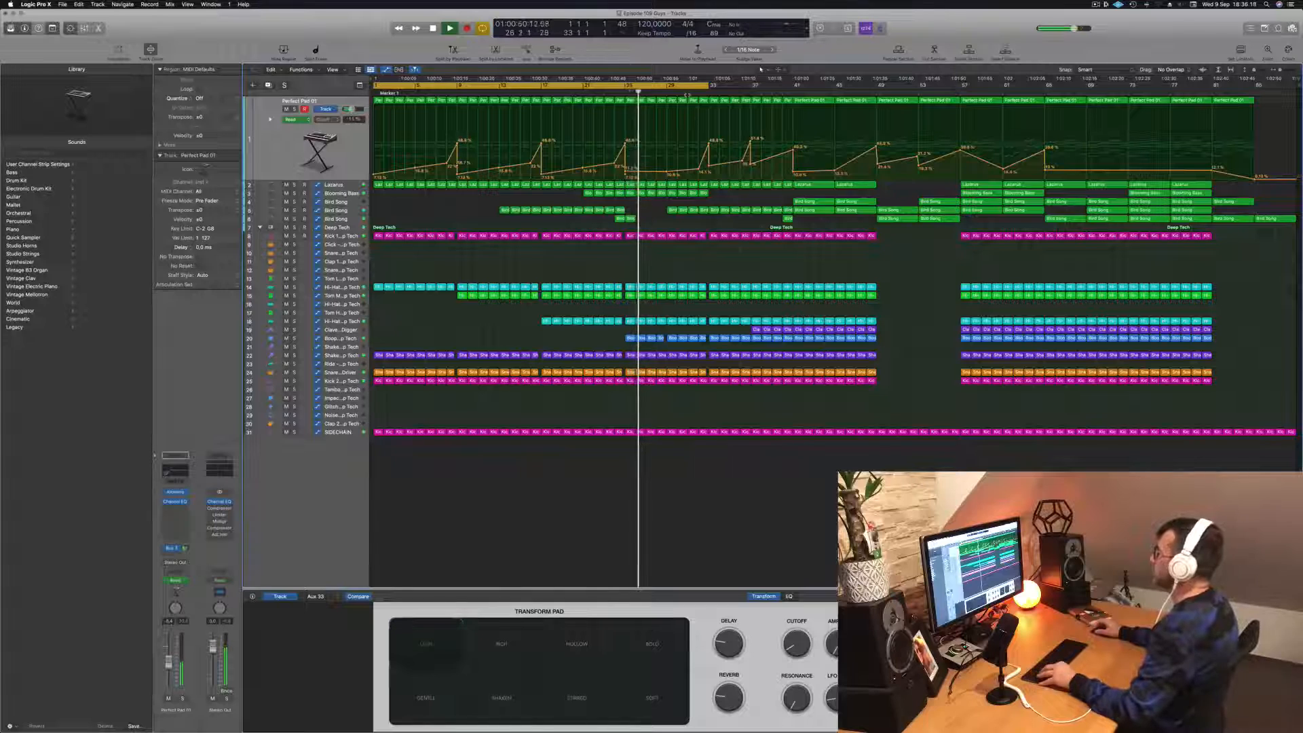
- Move the low Perfect Pad 01 Cutoff point up to bar 33 for an abrupt rise, and extend the cycle range to bar 35
{"action": "left_click", "coordinate": [689, 92]}
{"action": "key", "text": "super+Right"}
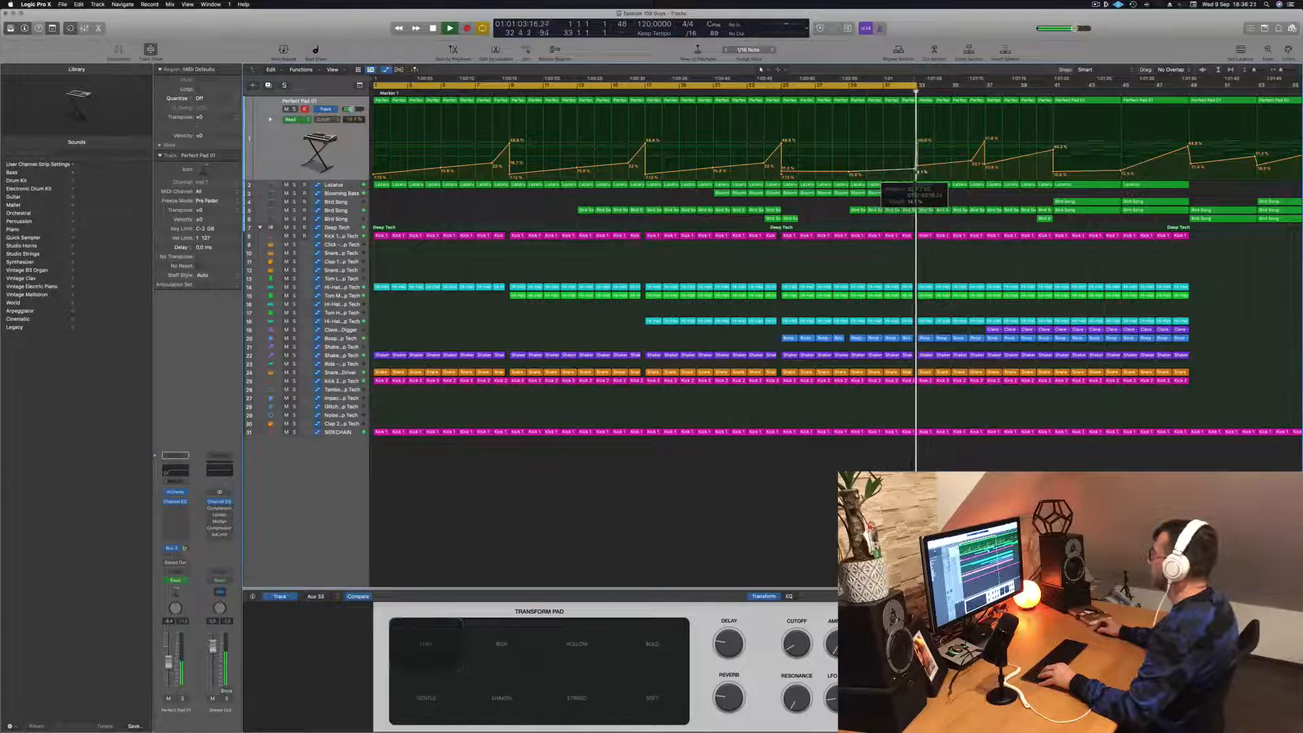
{"action": "left_click", "coordinate": [902, 92]}
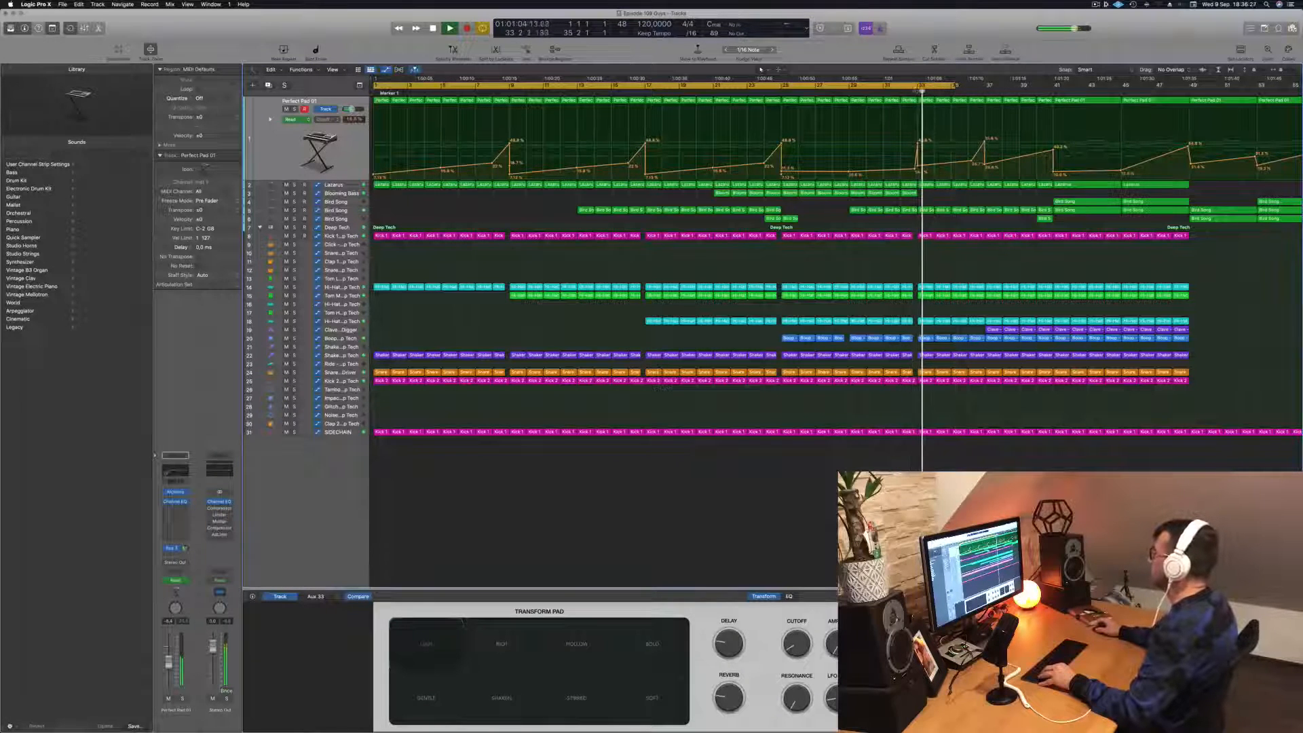
{"action": "key", "text": "comma"}
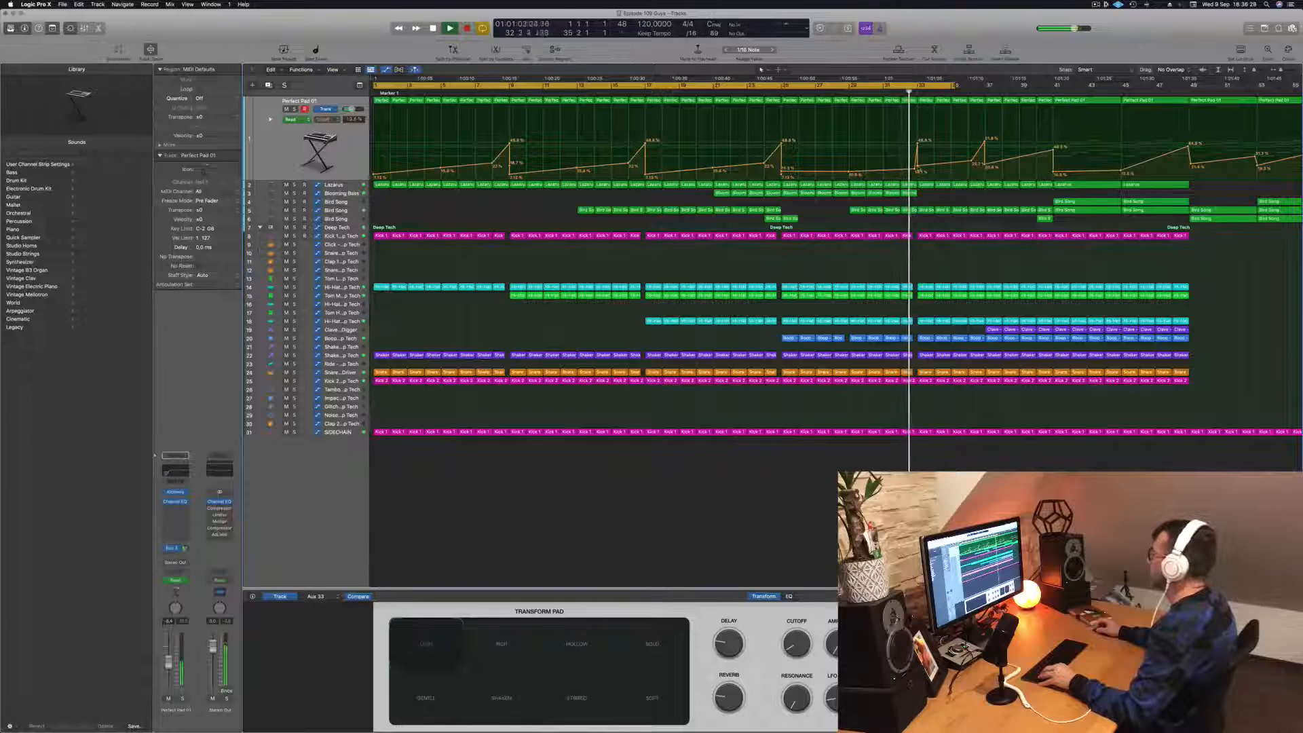
{"action": "key", "text": "super+Right"}
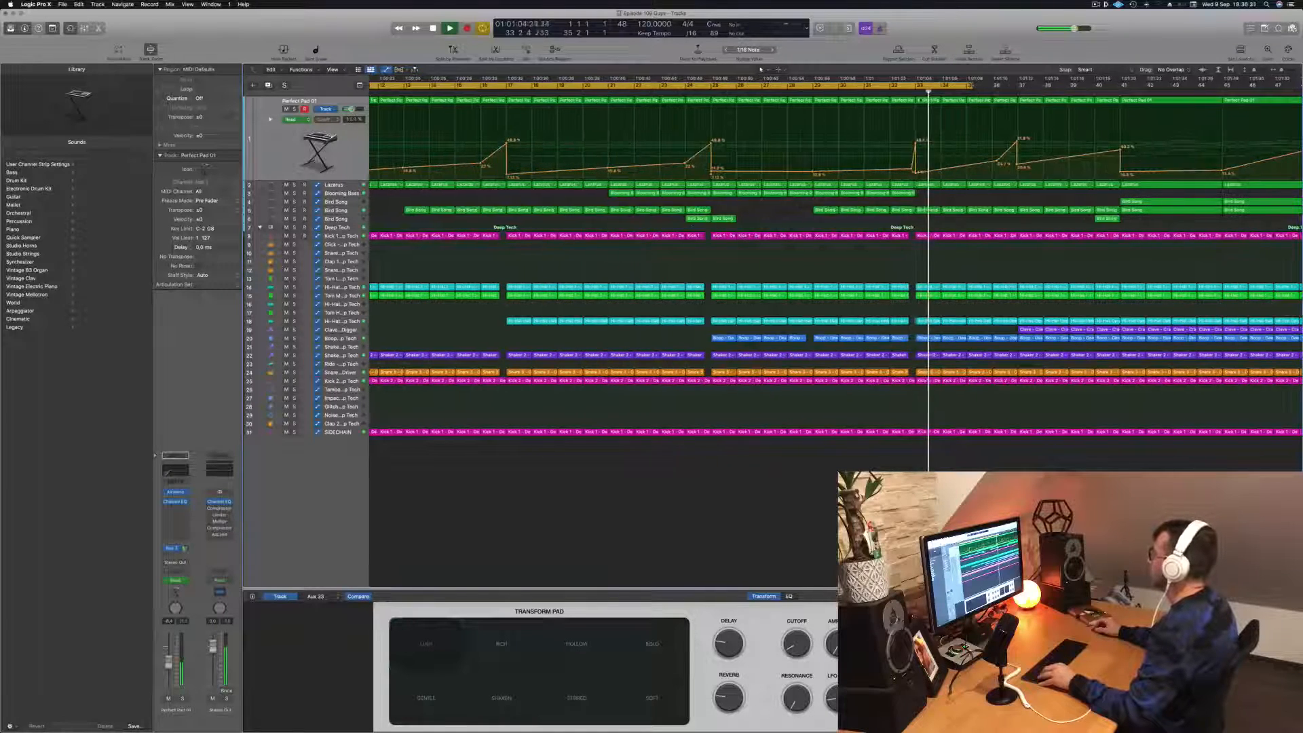
{"action": "key", "text": "comma"}
{"action": "key", "text": "super+Left"}
{"action": "key", "text": "super+Left"}
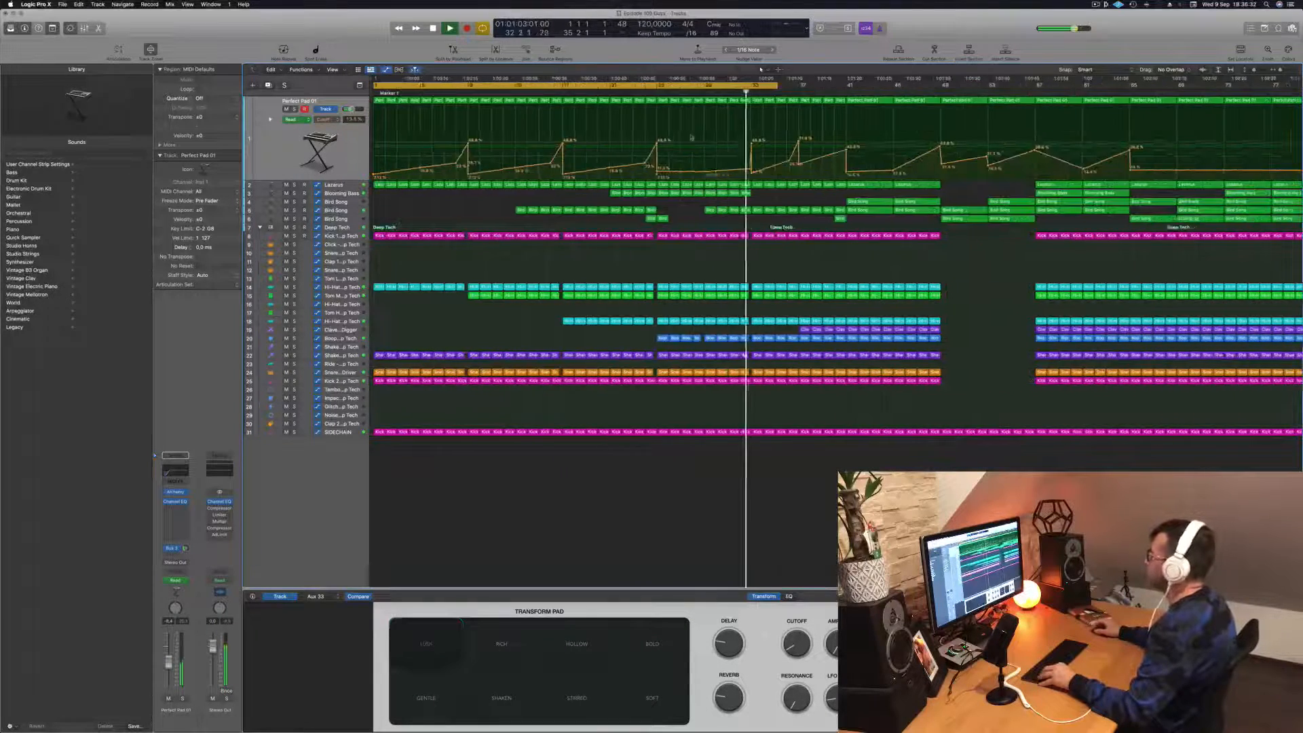
{"action": "key", "text": "super+Left"}
{"action": "key", "text": "comma"}
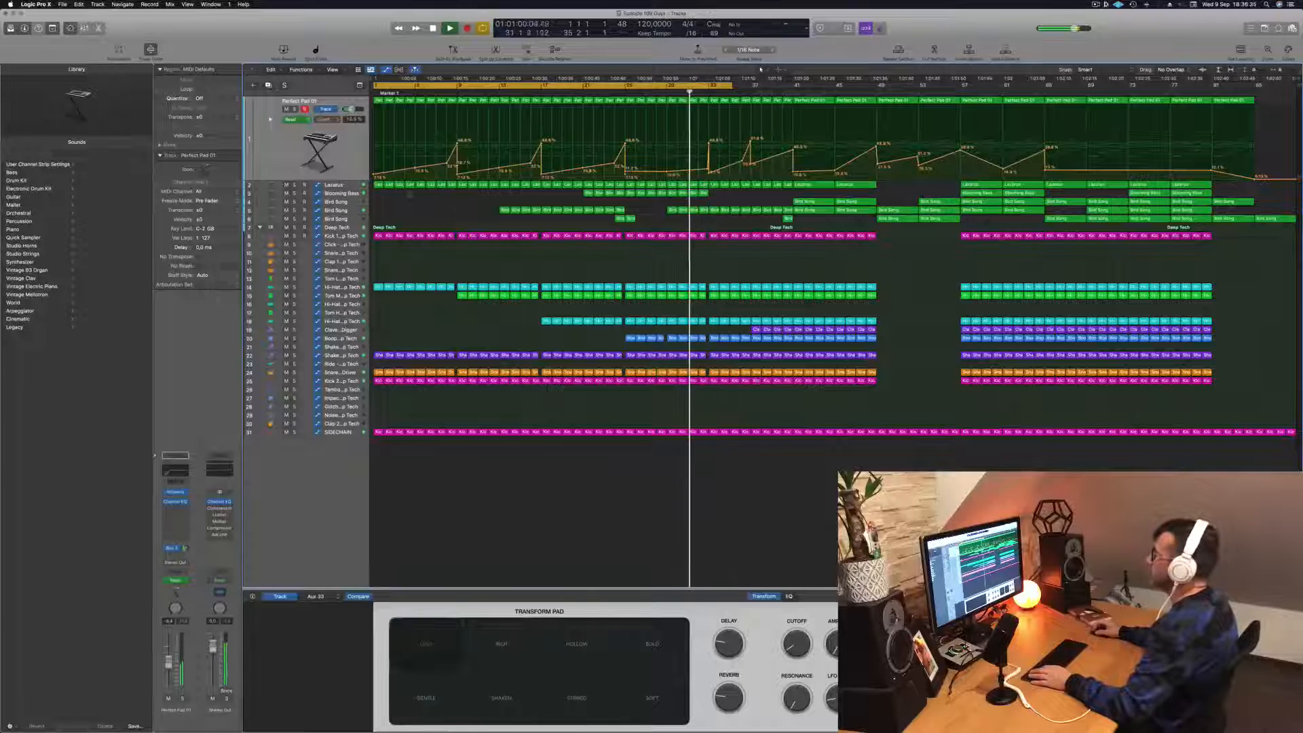
- Add a sharp Cutoff peak and drop just after bar 33 on the Lazarus track
{"action": "key", "text": "Down"}
{"action": "key", "text": "super+Right"}
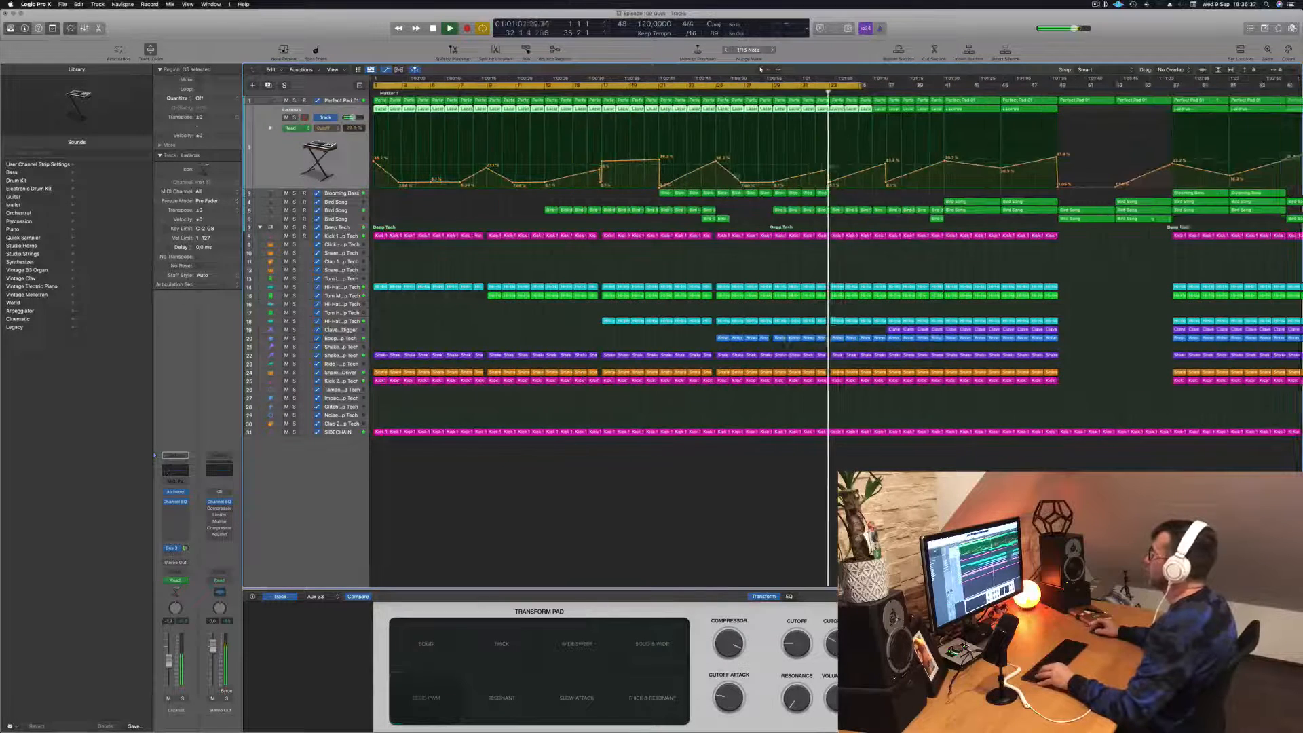
{"action": "left_click", "coordinate": [843, 182]}
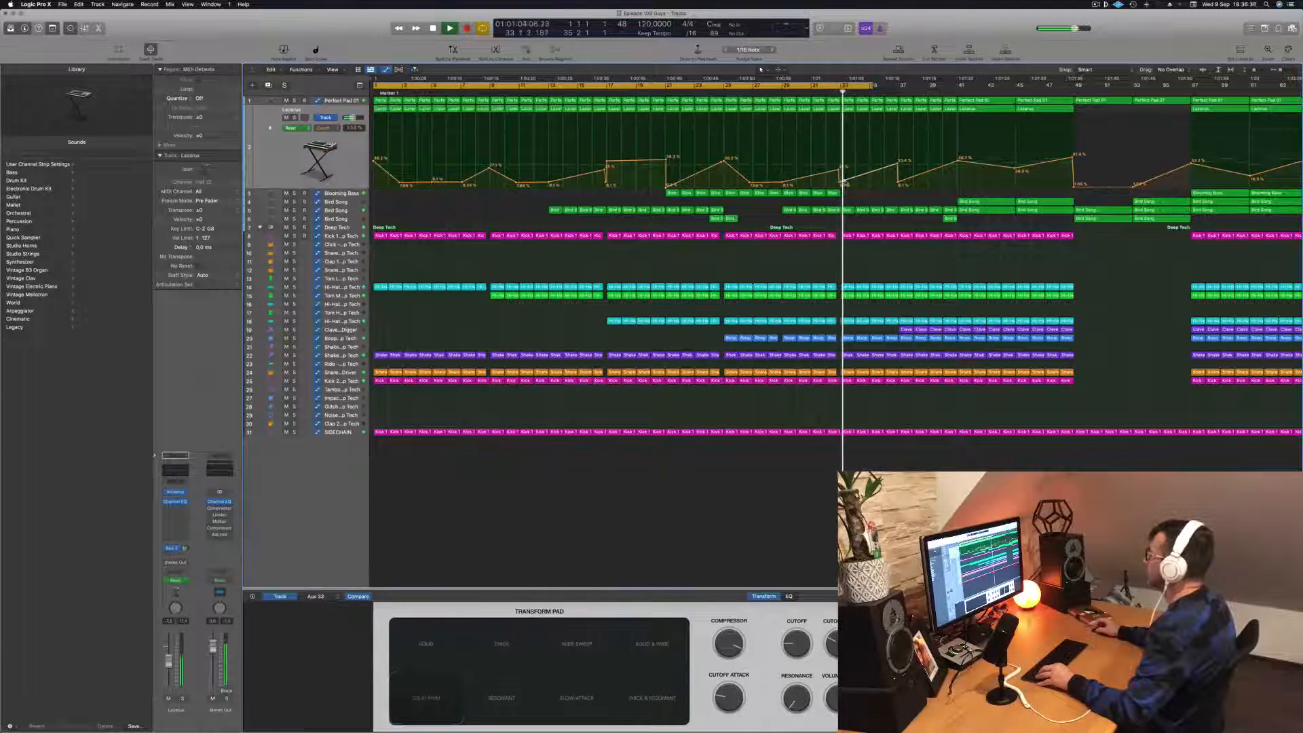
{"action": "mouse_move", "coordinate": [843, 182]}
{"action": "left_mouse_down"}
{"action": "mouse_move", "coordinate": [843, 146]}
{"action": "mouse_move", "coordinate": [847, 183]}
{"action": "left_mouse_up"}
{"action": "key", "text": "comma"}
{"action": "key", "text": "comma"}
- Replay the bar 33 transition and shift the low Lazarus Cutoff point after the peak slightly later and lower
{"action": "key", "text": "comma"}
{"action": "key", "text": "comma"}
{"action": "key", "text": "super+Left"}
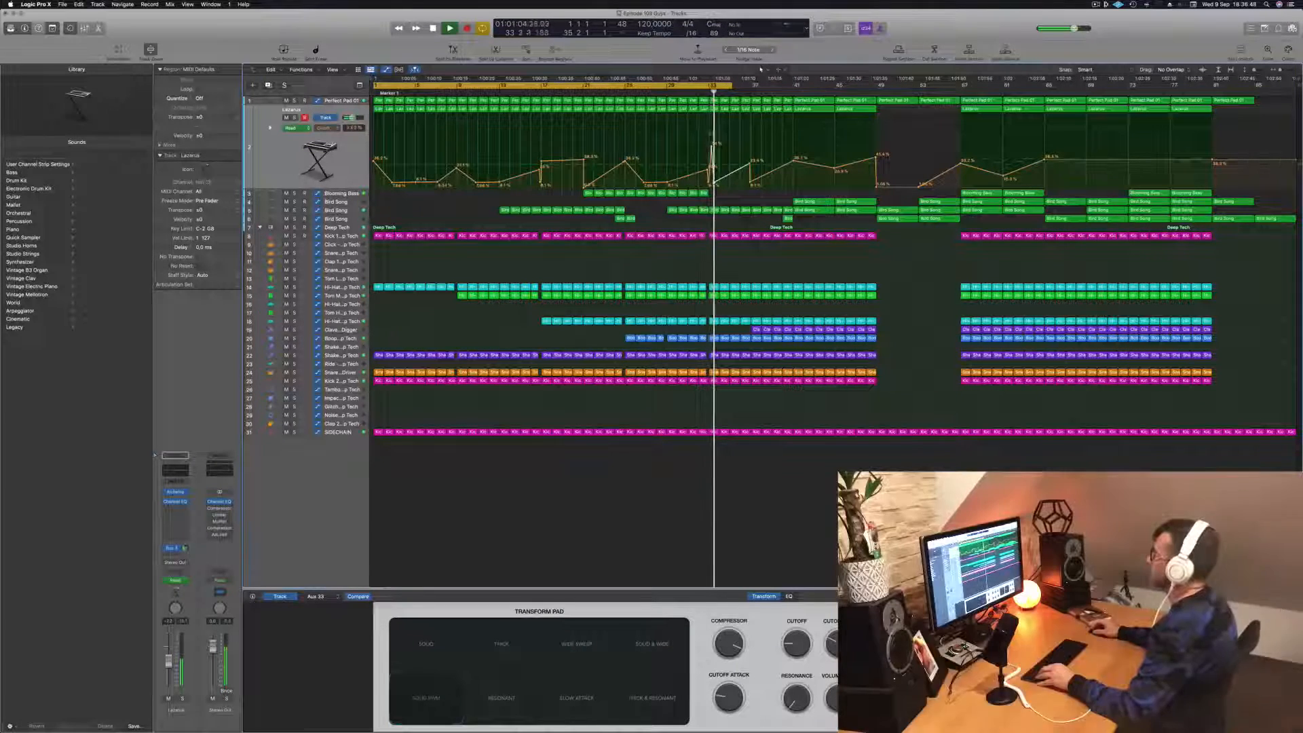
{"action": "key", "text": "comma"}
{"action": "key", "text": "comma"}
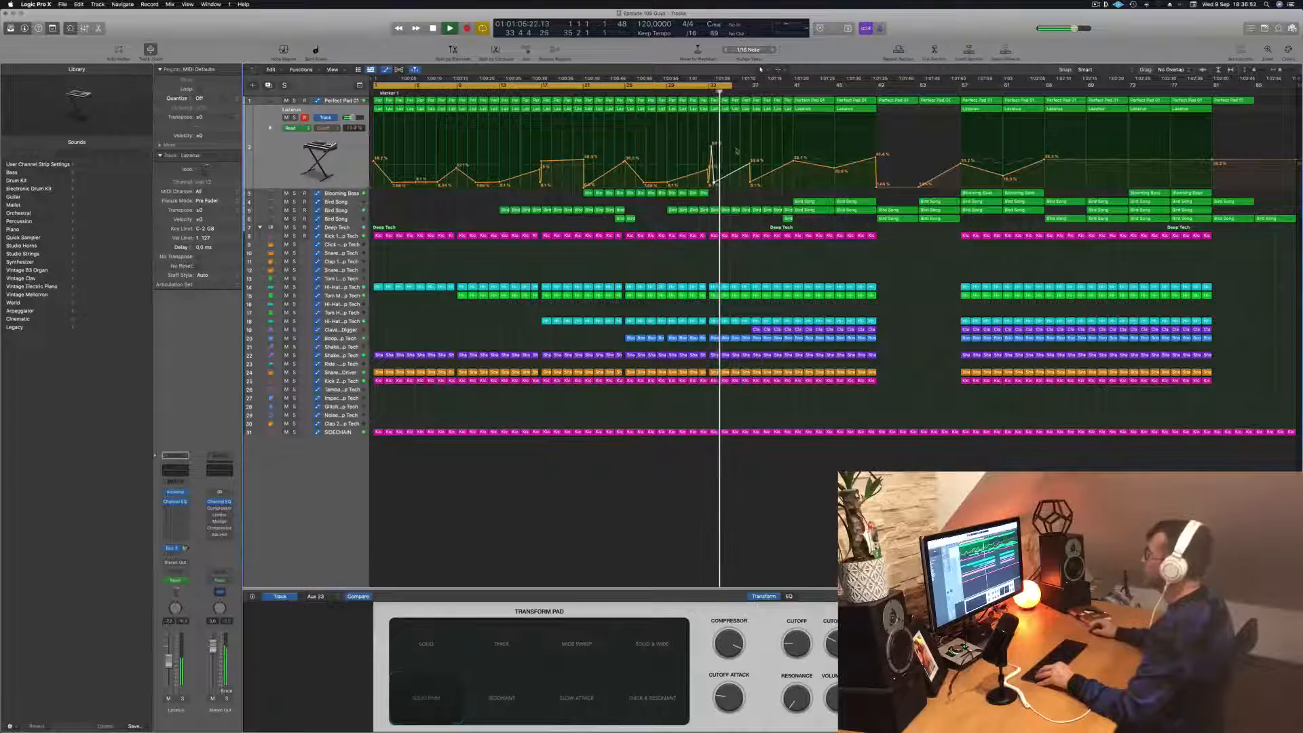
{"action": "key", "text": "super+Right"}
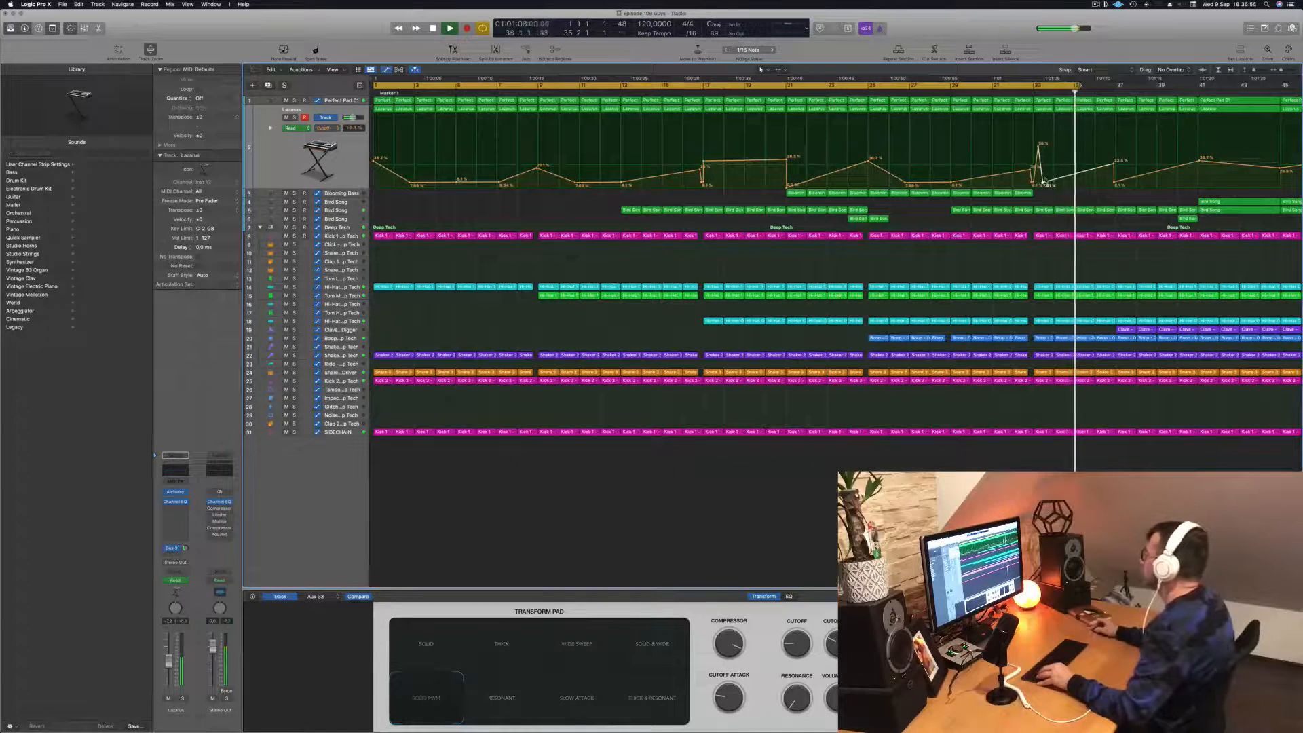
{"action": "left_click_drag", "start_coordinate": [1042, 182], "coordinate": [1046, 183]}
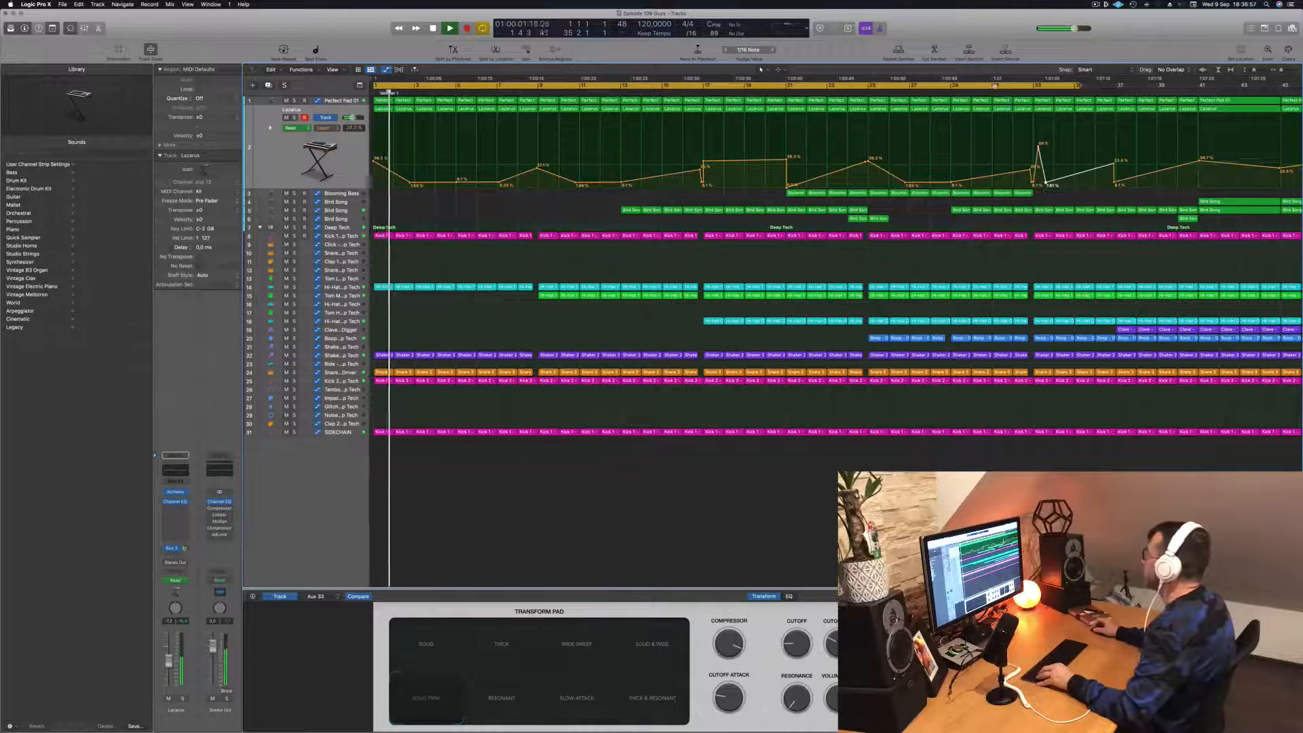
- Set the cycle range to bars 31 to 35 and listen to the looped transition
{"action": "left_click_drag", "start_coordinate": [992, 87], "coordinate": [1077, 91]}
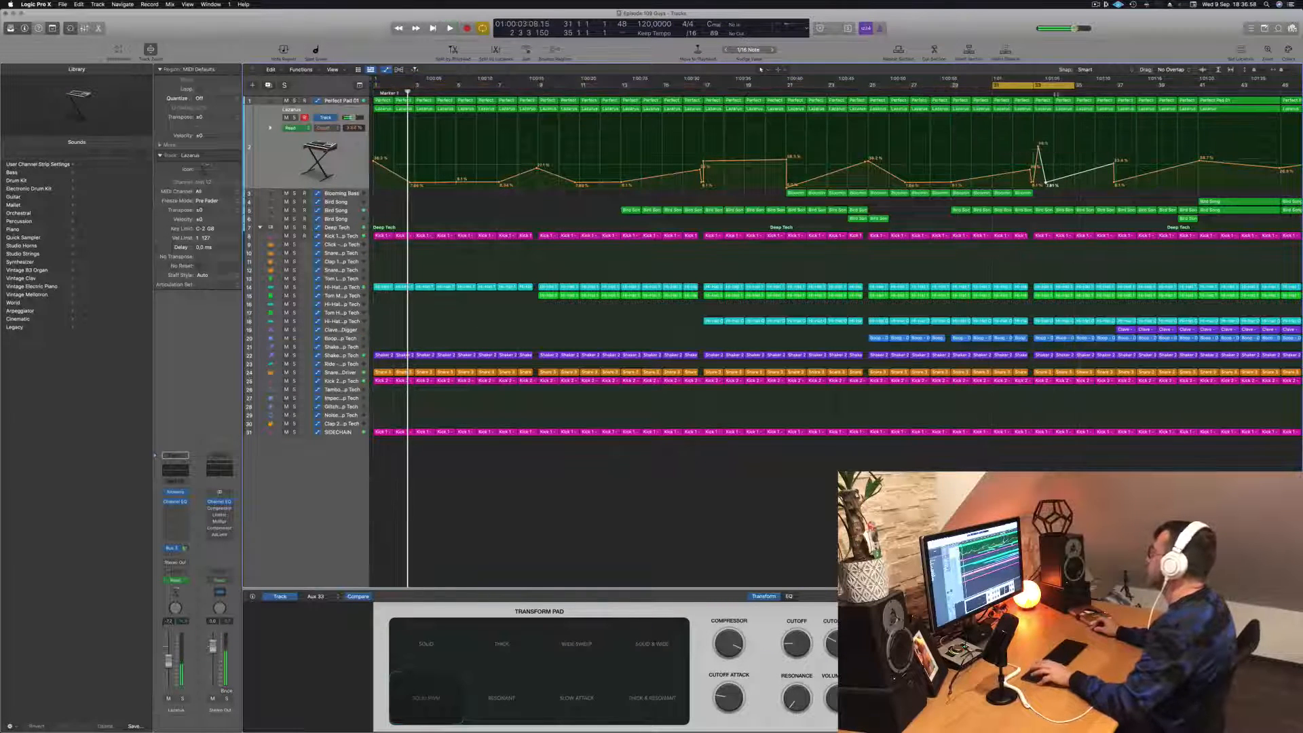
{"action": "key", "text": "space"}
{"action": "key", "text": "space"}
{"action": "key", "text": "super+Right"}
{"action": "scroll", "coordinate": [1101, 191], "scroll_direction": "up", "scroll_amount": 3}
{"action": "scroll", "coordinate": [1100, 197], "scroll_direction": "down", "scroll_amount": 4}
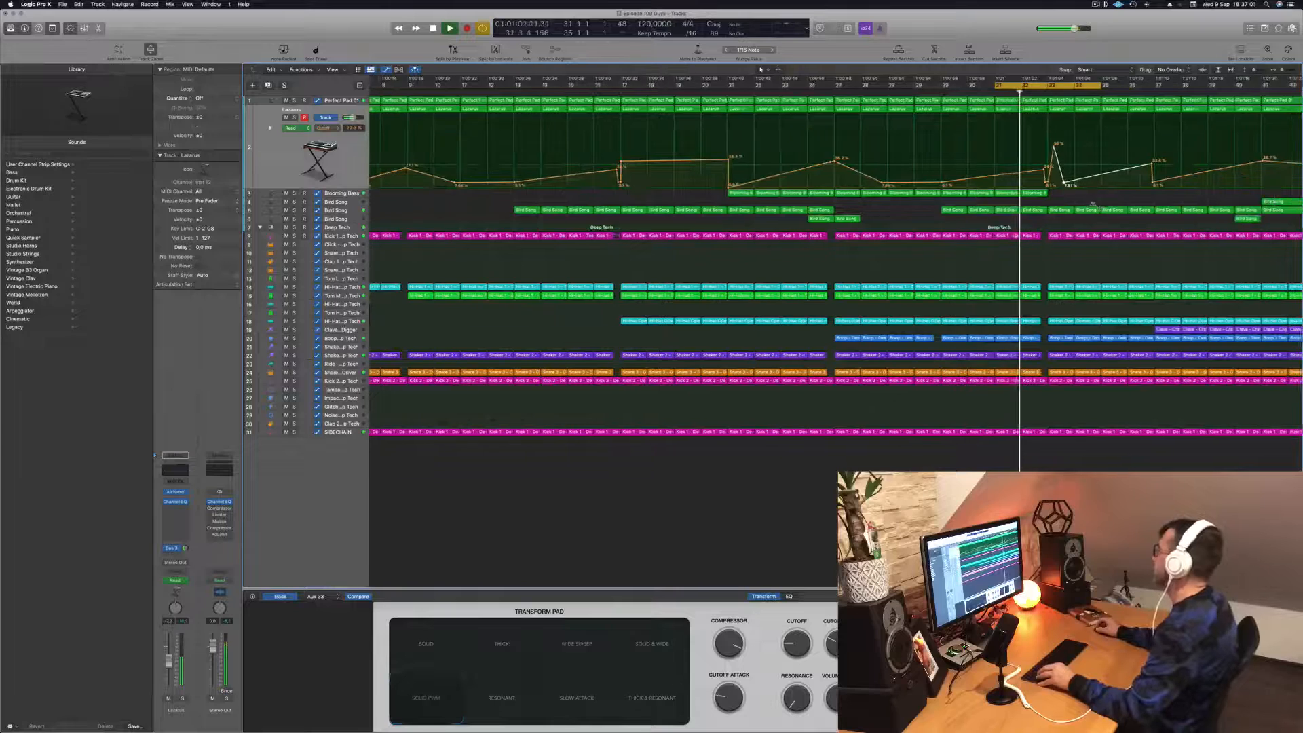
{"action": "scroll", "coordinate": [1096, 208], "scroll_direction": "up", "scroll_amount": 1}
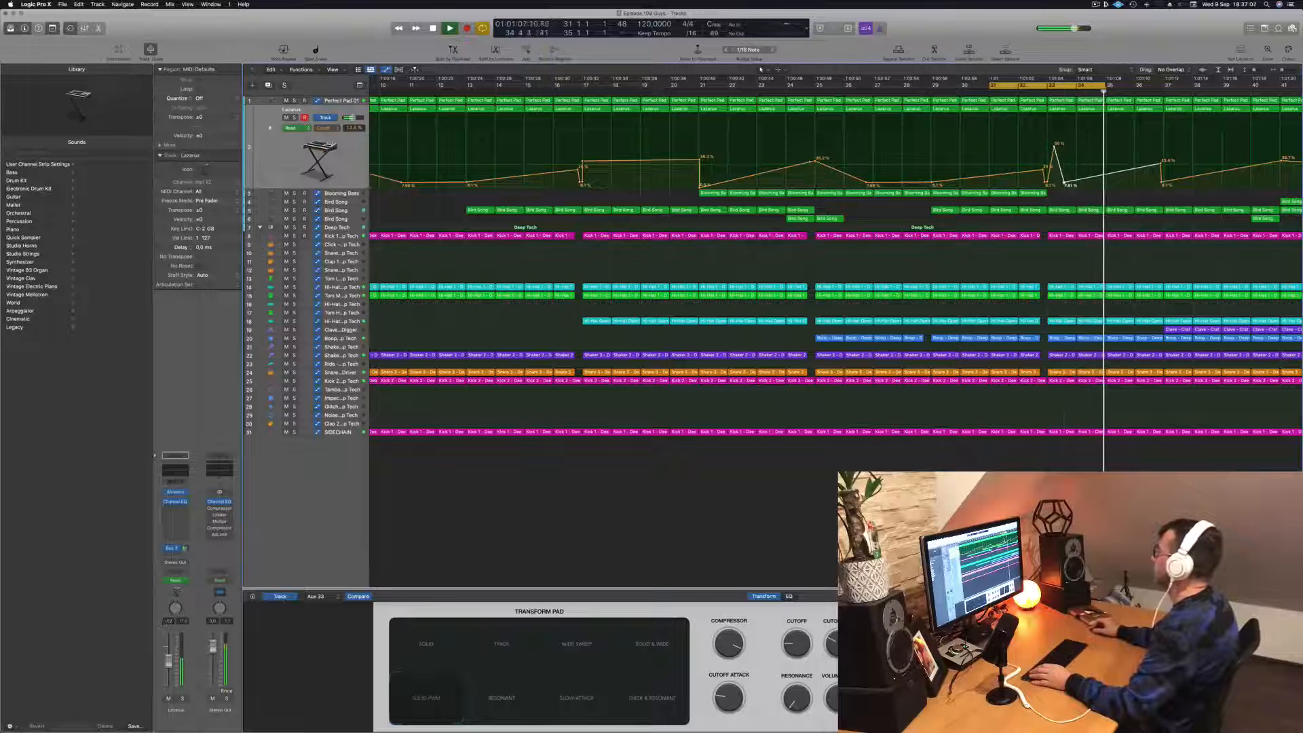
{"action": "scroll", "coordinate": [962, 112], "scroll_direction": "down", "scroll_amount": 3}
{"action": "scroll", "coordinate": [962, 113], "scroll_direction": "down", "scroll_amount": 3}
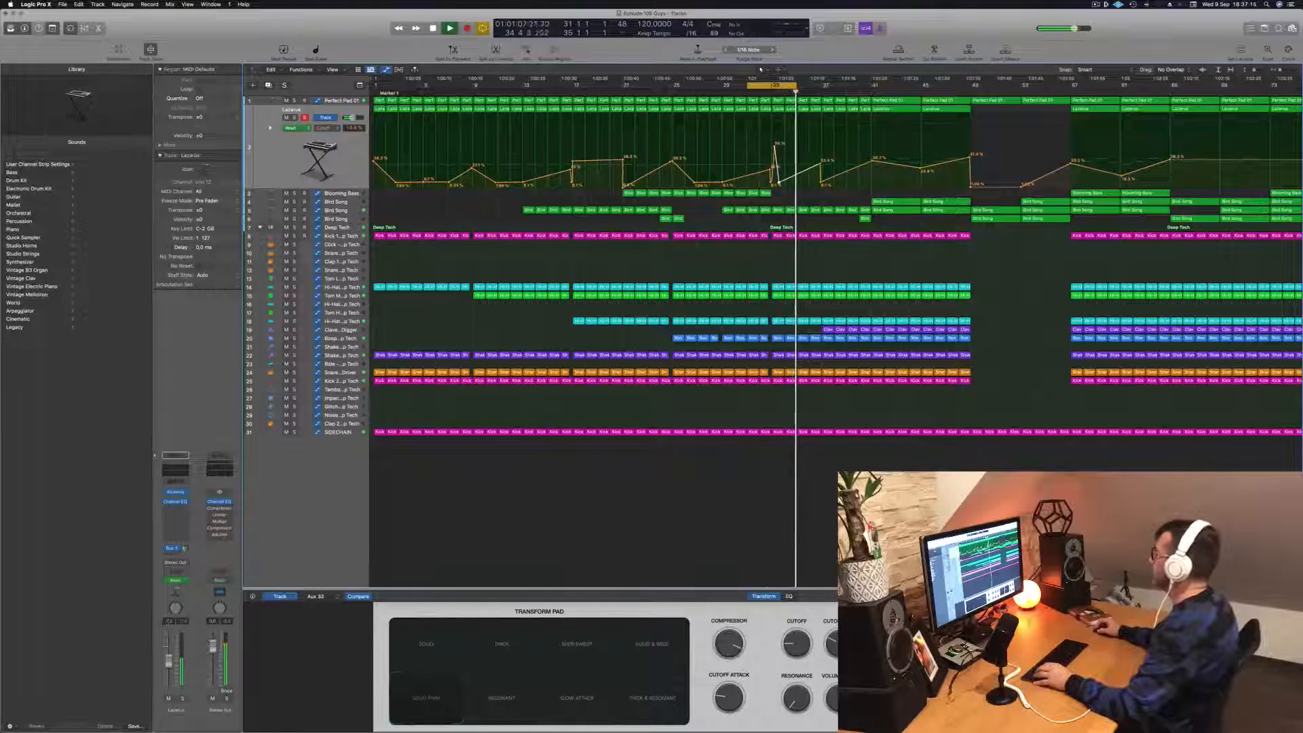
{"action": "scroll", "coordinate": [642, 201], "scroll_direction": "down", "scroll_amount": 3}
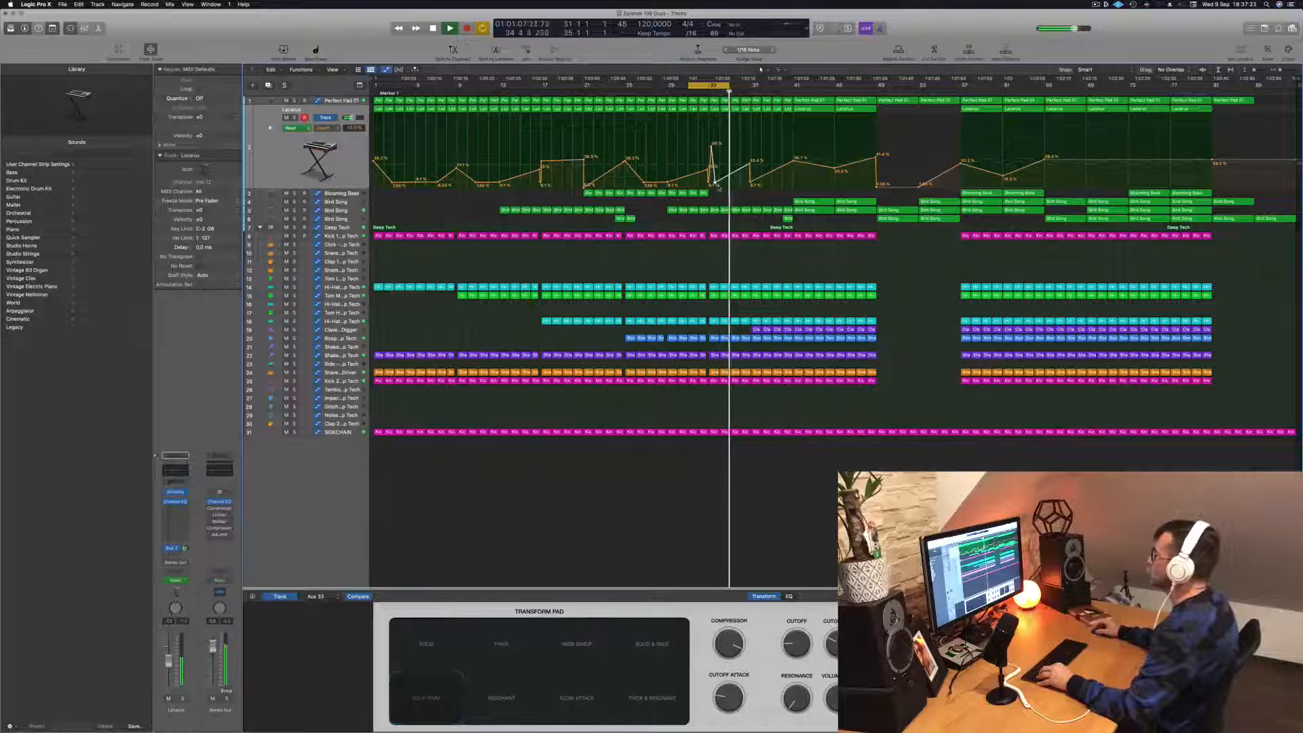
- Copy one-bar Blooming Bass regions to bars 33 and 34 and display that track's automation
{"action": "scroll", "coordinate": [717, 190], "scroll_direction": "up", "scroll_amount": 2}
{"action": "left_click_drag", "start_coordinate": [706, 192], "coordinate": [717, 197]}
{"action": "left_click", "coordinate": [350, 194]}
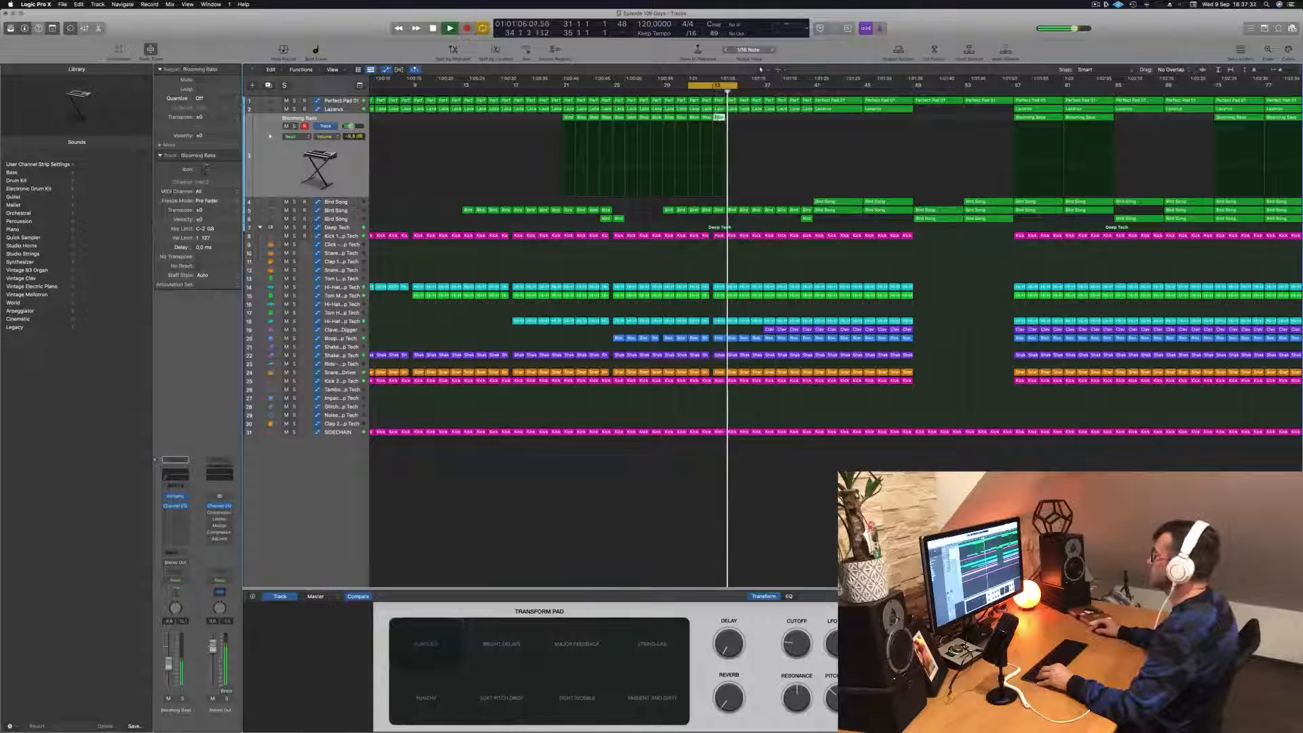
{"action": "left_click_drag", "start_coordinate": [719, 117], "coordinate": [736, 126]}
{"action": "scroll", "coordinate": [739, 121], "scroll_direction": "down", "scroll_amount": 5}
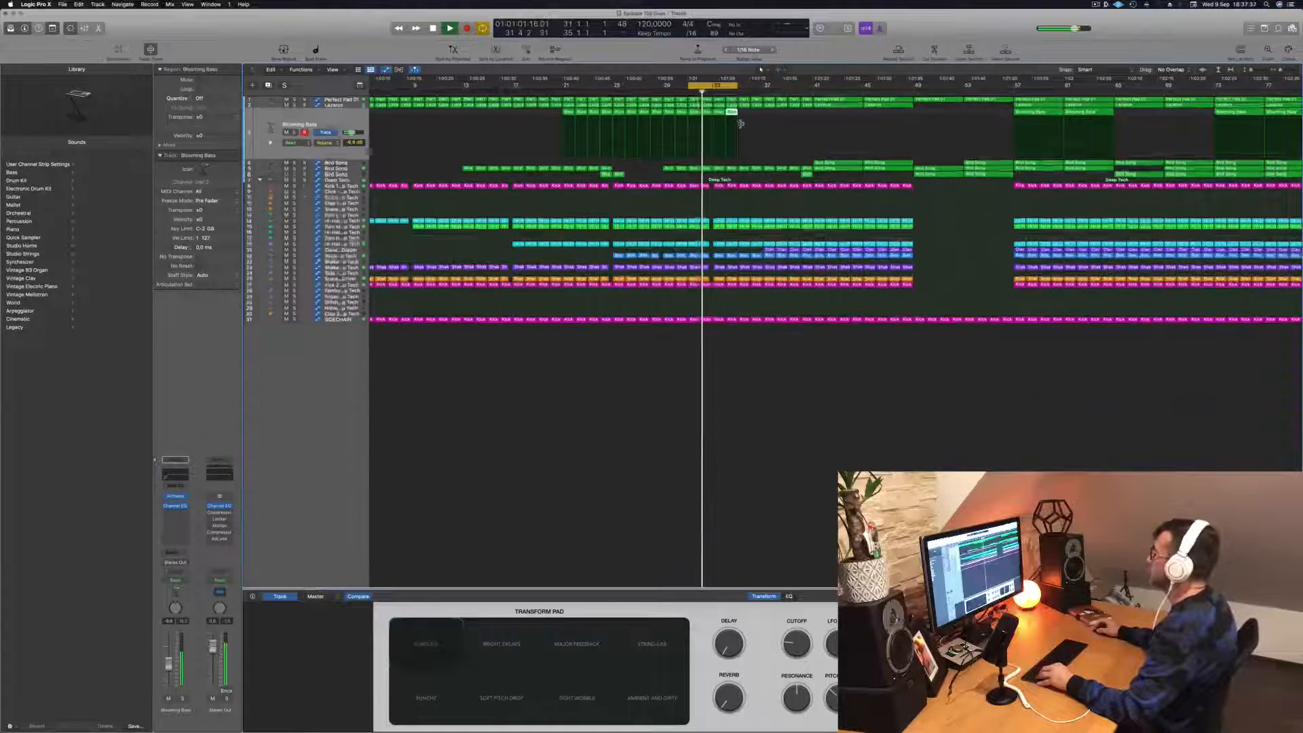
{"action": "scroll", "coordinate": [760, 126], "scroll_direction": "up", "scroll_amount": 1}
{"action": "scroll", "coordinate": [760, 127], "scroll_direction": "up", "scroll_amount": 6}
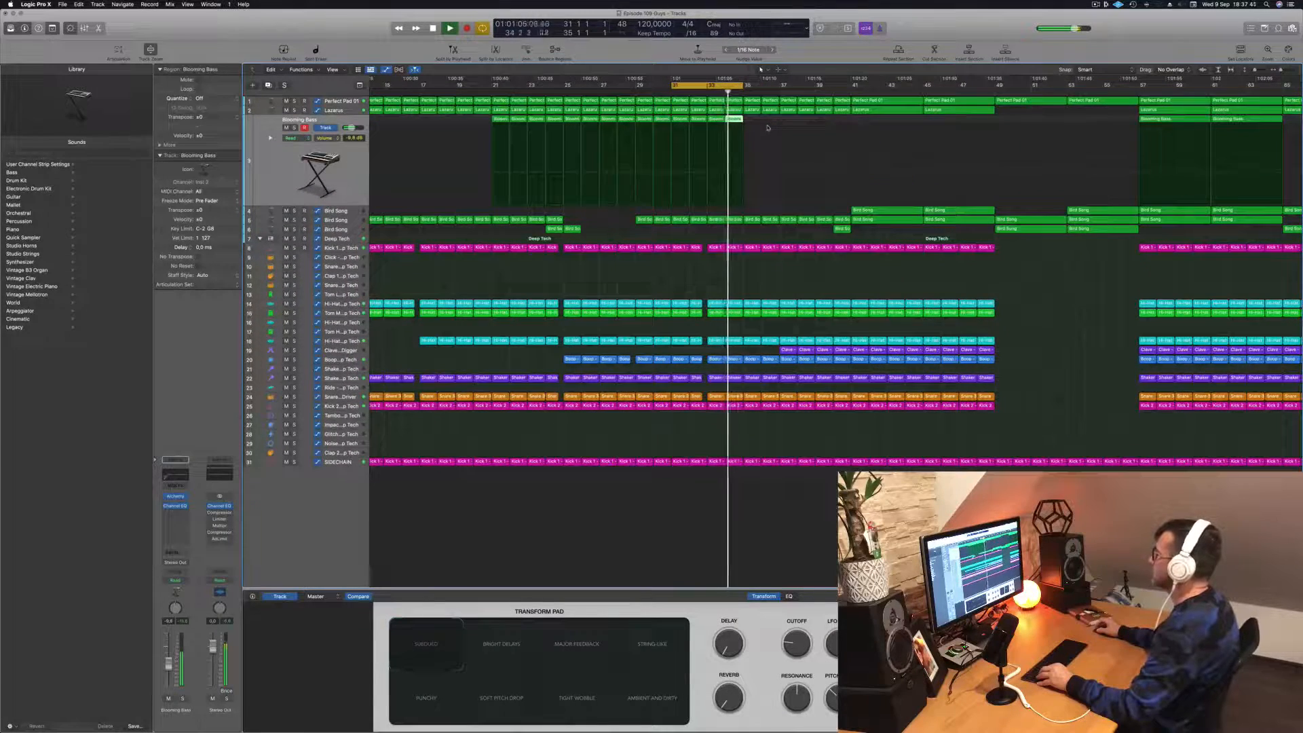
- Extend the cycle range to bar 37 and lower the Perfect Pad 01 Cutoff automation leading into bar 37
{"action": "left_click", "coordinate": [337, 102]}
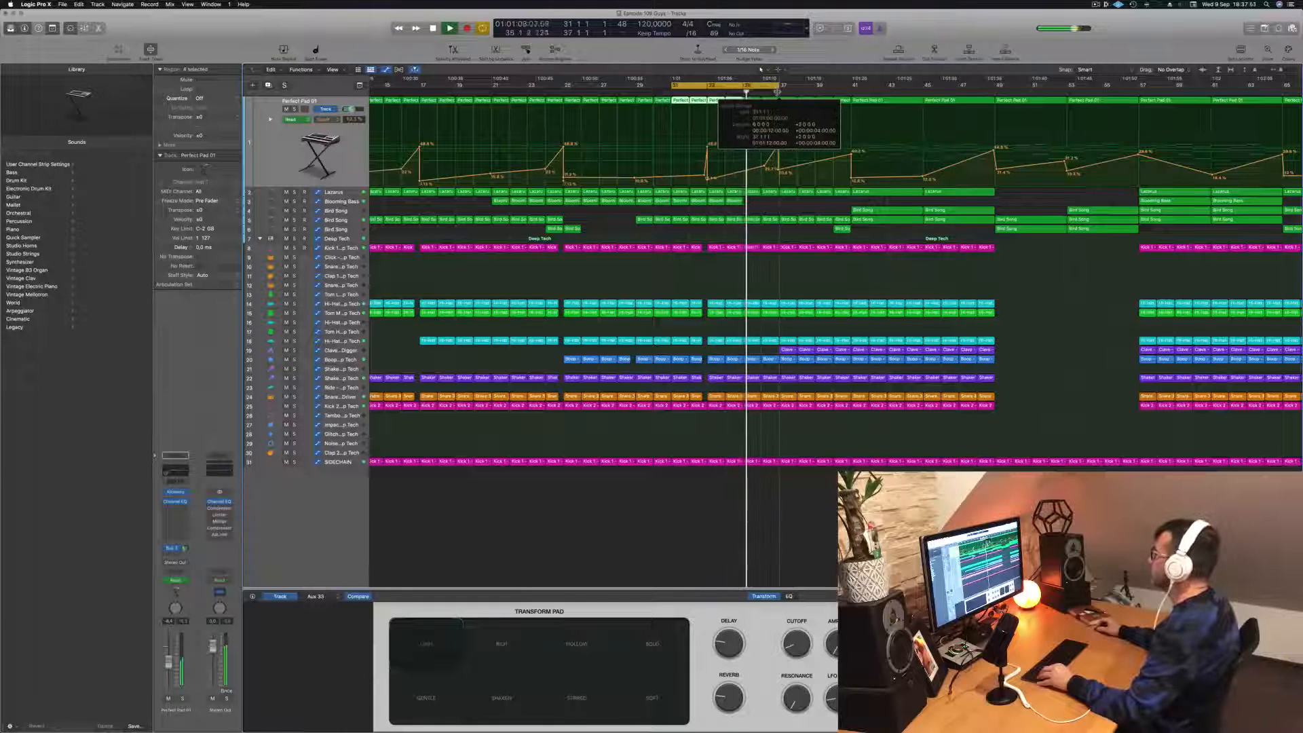
{"action": "key", "text": "super+Left"}
{"action": "key", "text": "super+Left"}
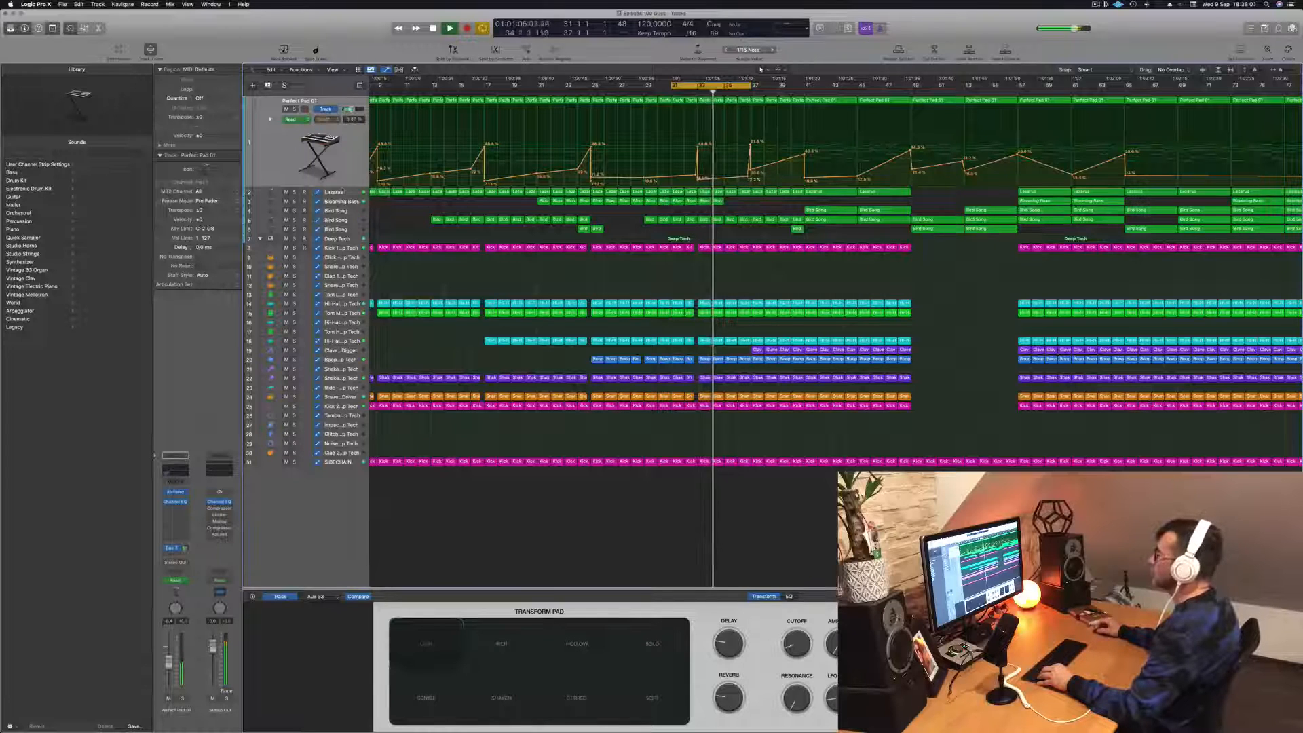
- Raise the Lazarus Cutoff peak just after bar 37 slightly and extend the cycle range to bar 43
{"action": "key", "text": "Down"}
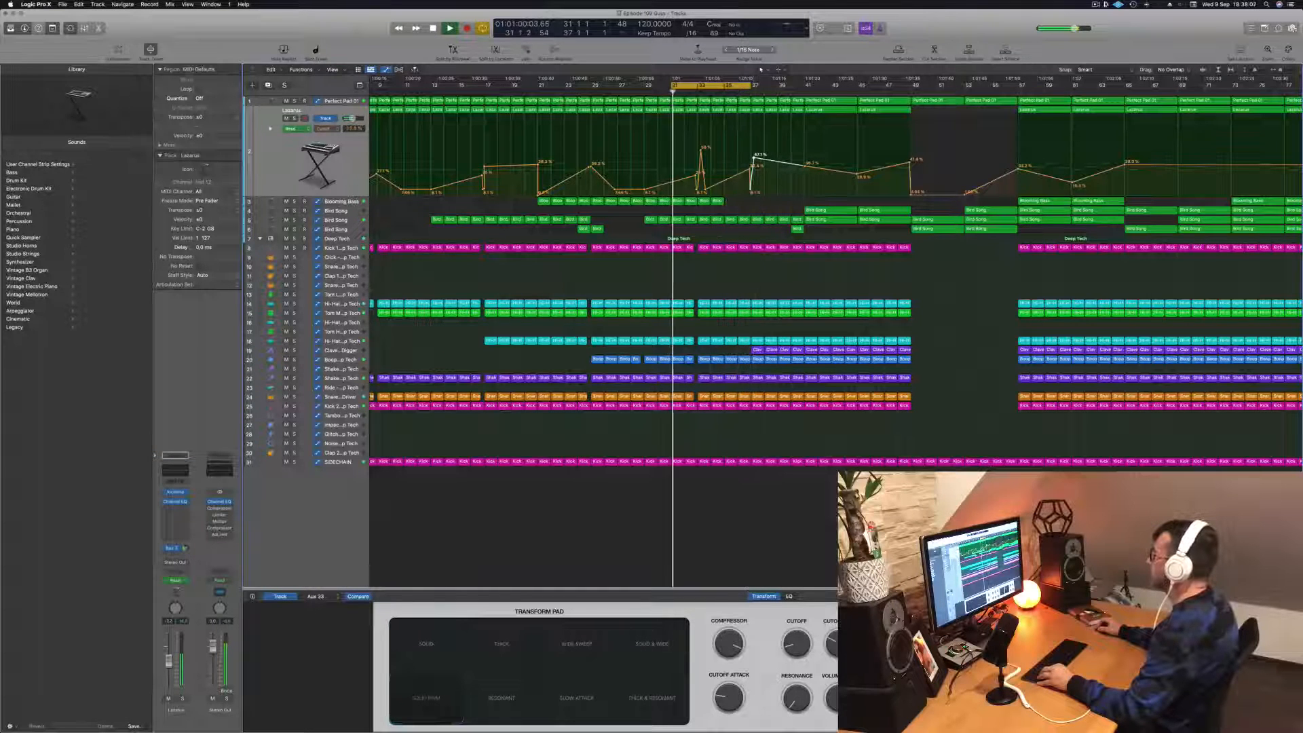
{"action": "left_click_drag", "start_coordinate": [753, 157], "coordinate": [755, 157]}
{"action": "left_click_drag", "start_coordinate": [749, 85], "coordinate": [793, 87]}
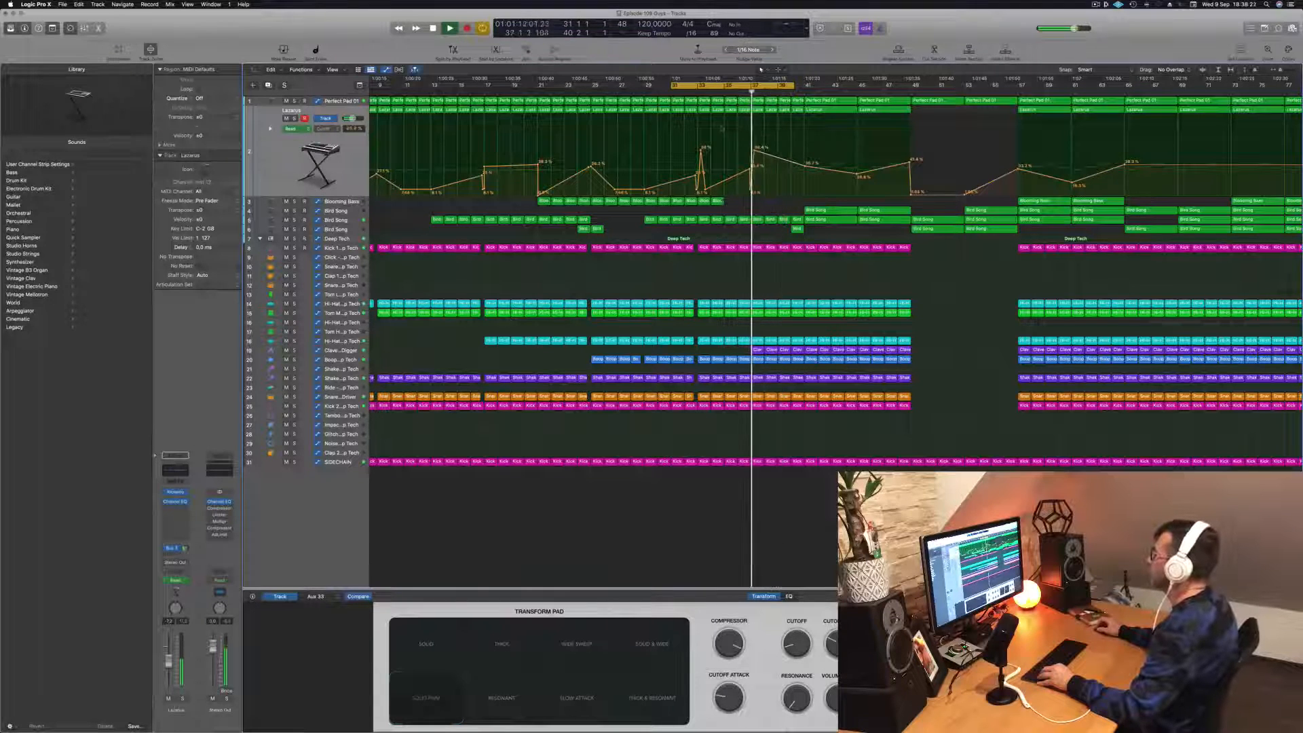
{"action": "key", "text": "super+Right"}
{"action": "key", "text": "super+Right"}
{"action": "key", "text": "super+Right"}
{"action": "key", "text": "super+Right"}
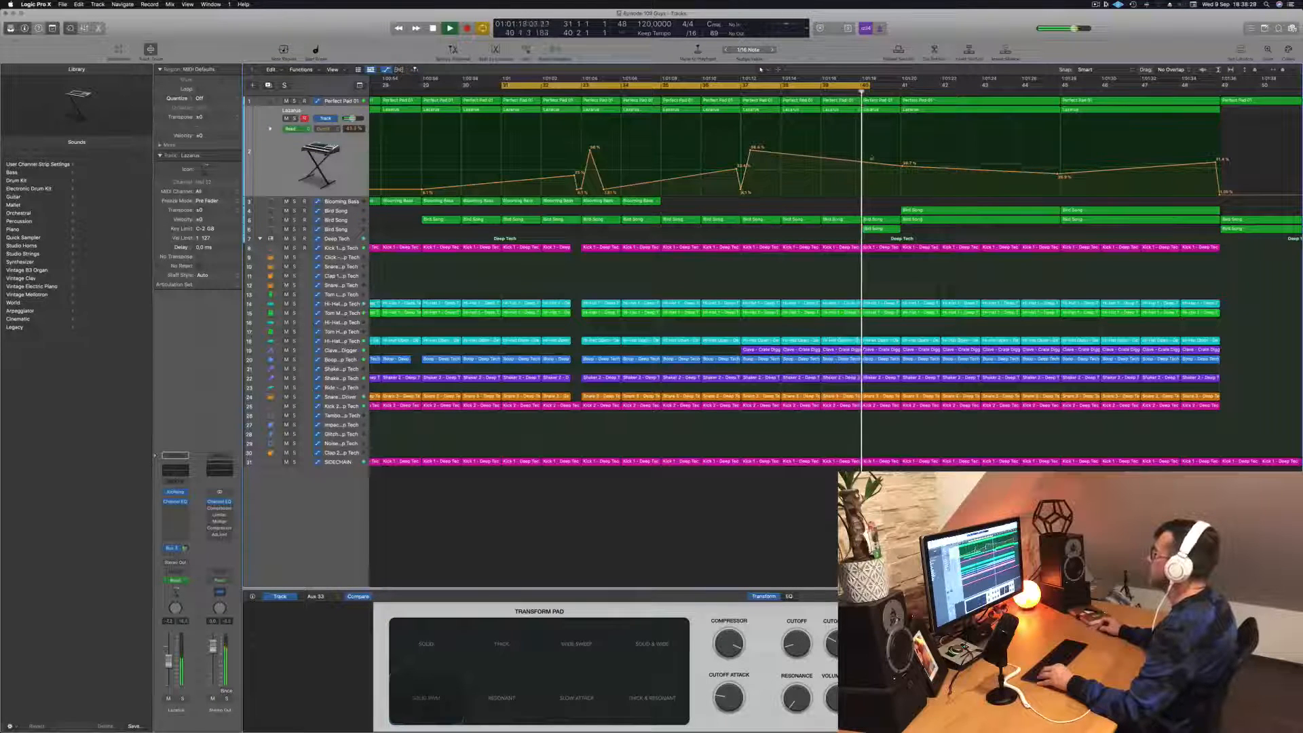
{"action": "left_click_drag", "start_coordinate": [862, 86], "coordinate": [981, 90]}
- Copy the one-bar Blooming Bass regions across bars 35 to 40 and save the project
{"action": "key", "text": "super+Left"}
{"action": "key", "text": "super+Left"}
{"action": "key", "text": "super+Left"}
{"action": "key", "text": "super+Left"}
{"action": "key", "text": "super+Left"}
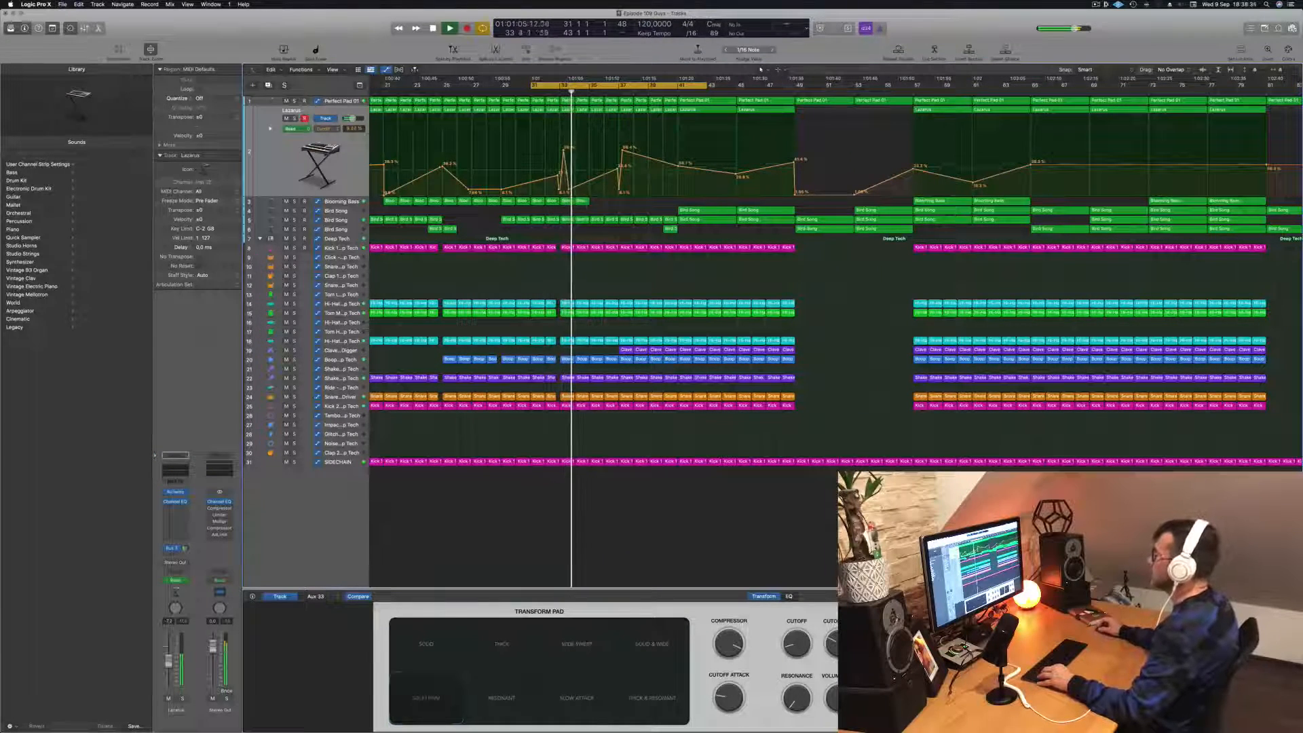
{"action": "left_click_drag", "start_coordinate": [574, 202], "coordinate": [633, 210]}
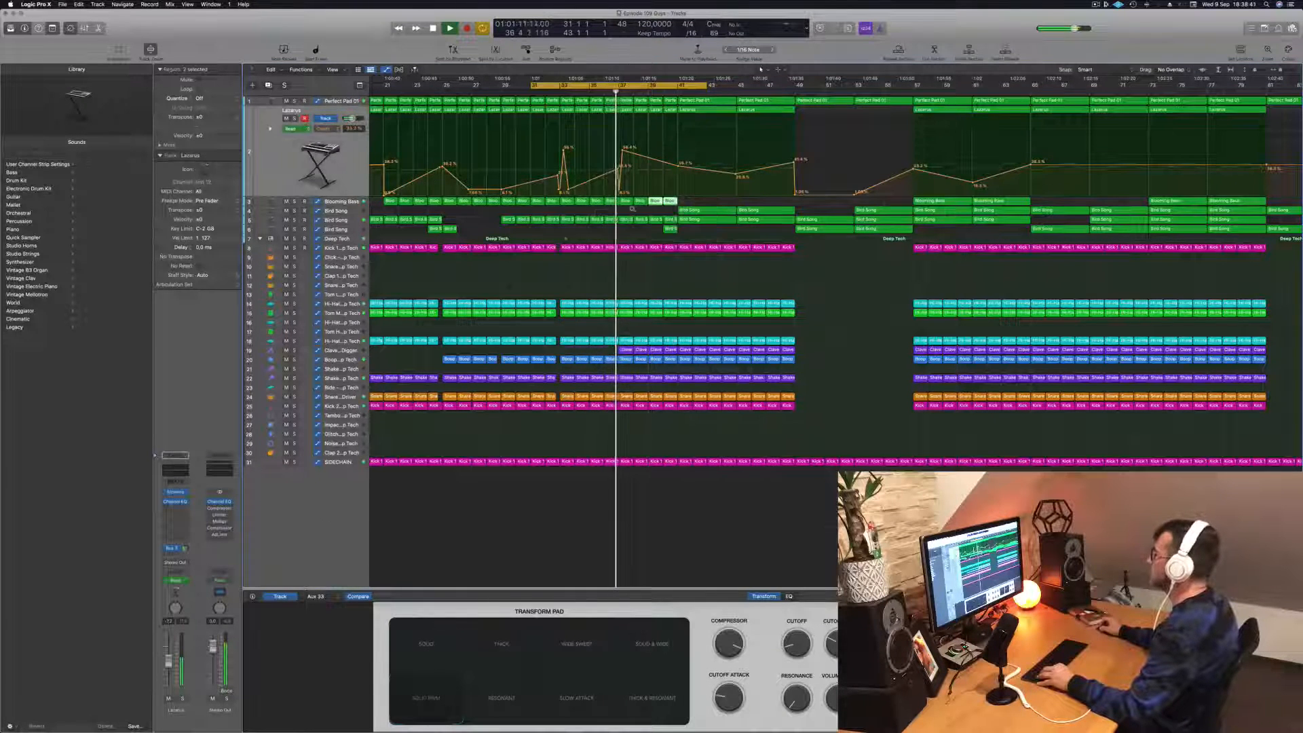
{"action": "scroll", "coordinate": [633, 209], "scroll_direction": "left", "scroll_amount": 3}
{"action": "key", "text": "super+s"}
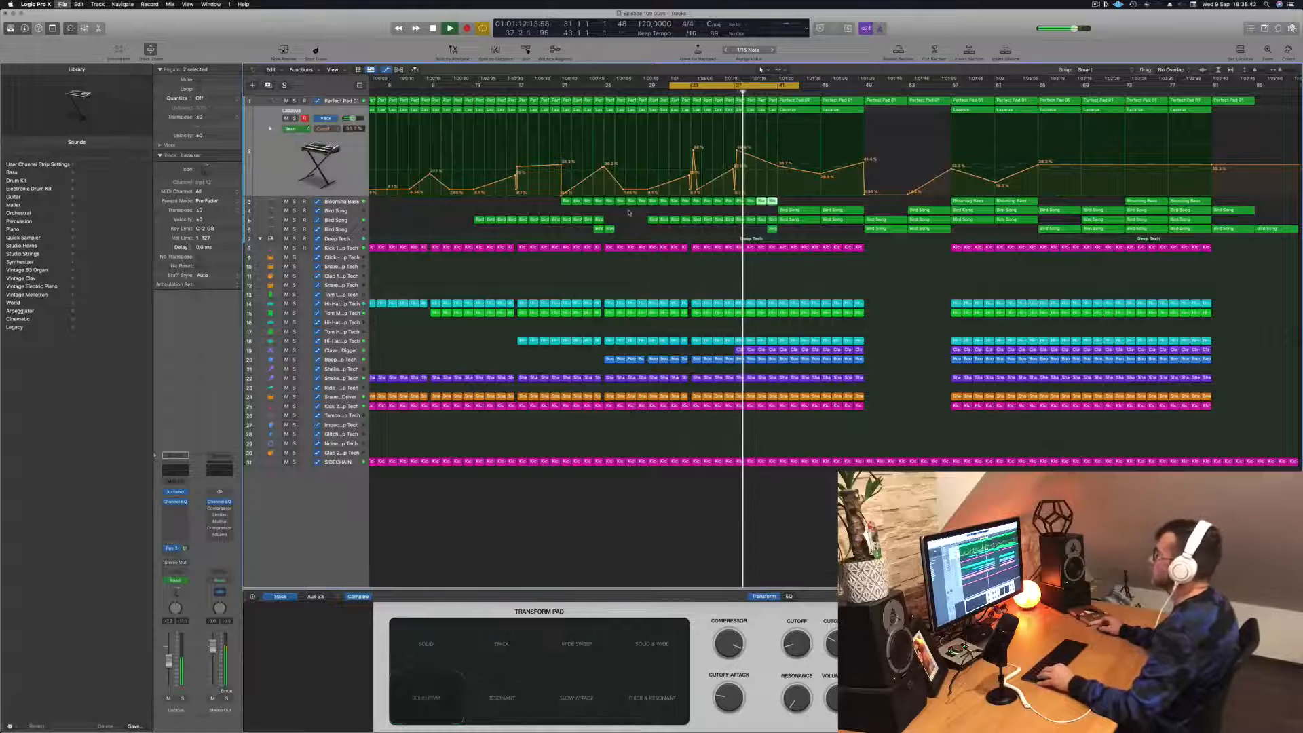
- Create a duplicate Lazarus track with the same settings and nudge the Perfect Pad 01 Cutoff point at bar 41 slightly up
{"action": "key", "text": "super+d"}
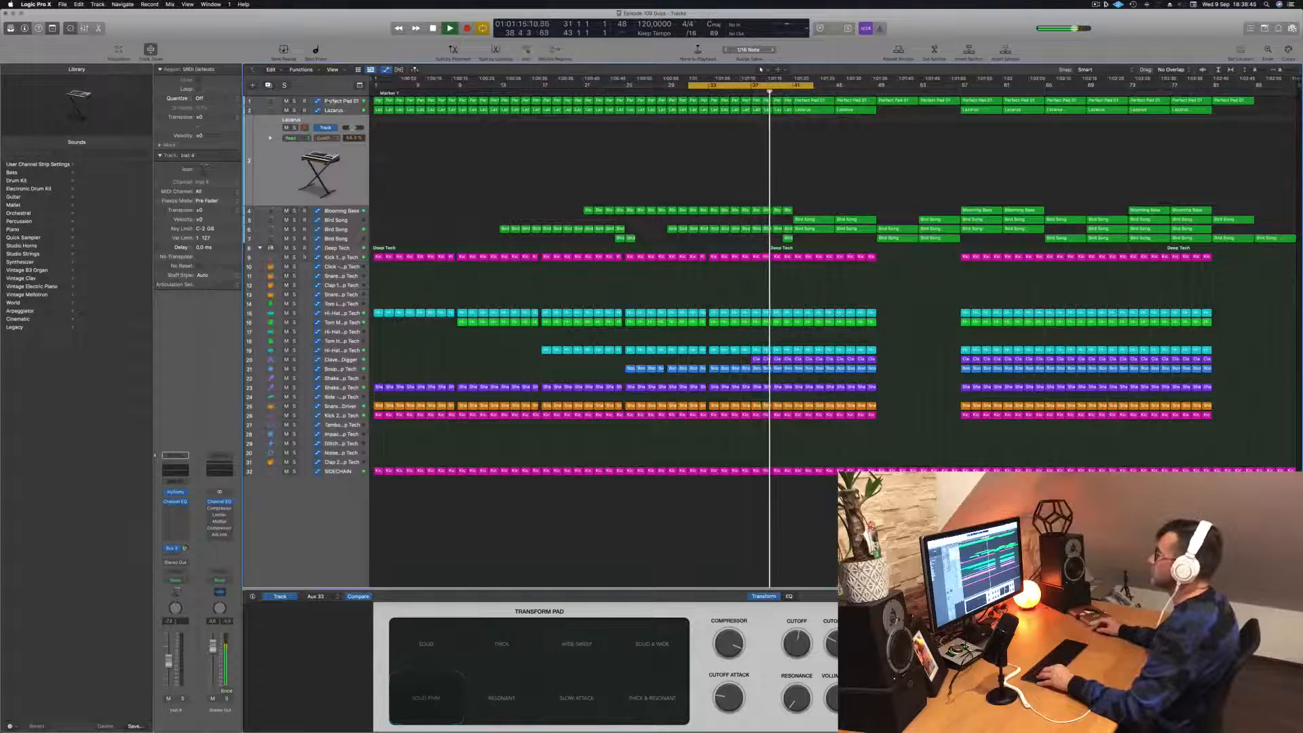
{"action": "left_click", "coordinate": [327, 102]}
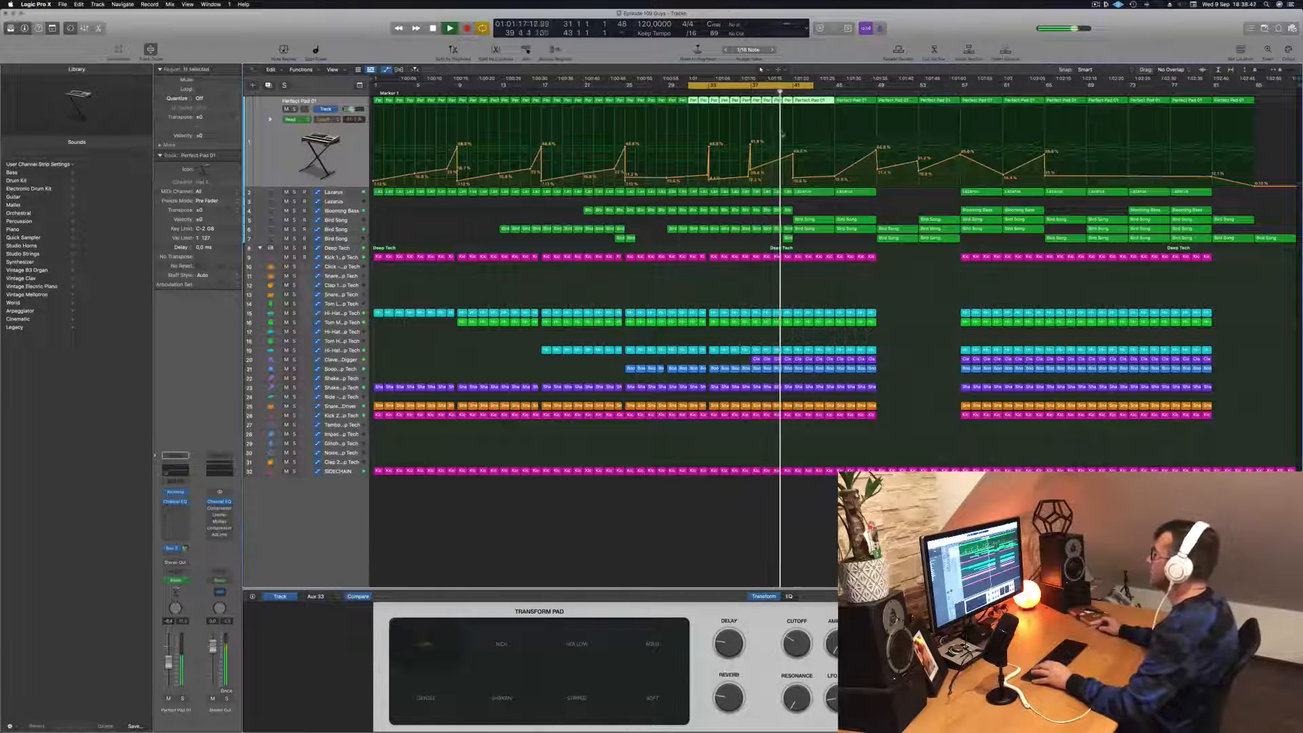
{"action": "left_click", "coordinate": [741, 93]}
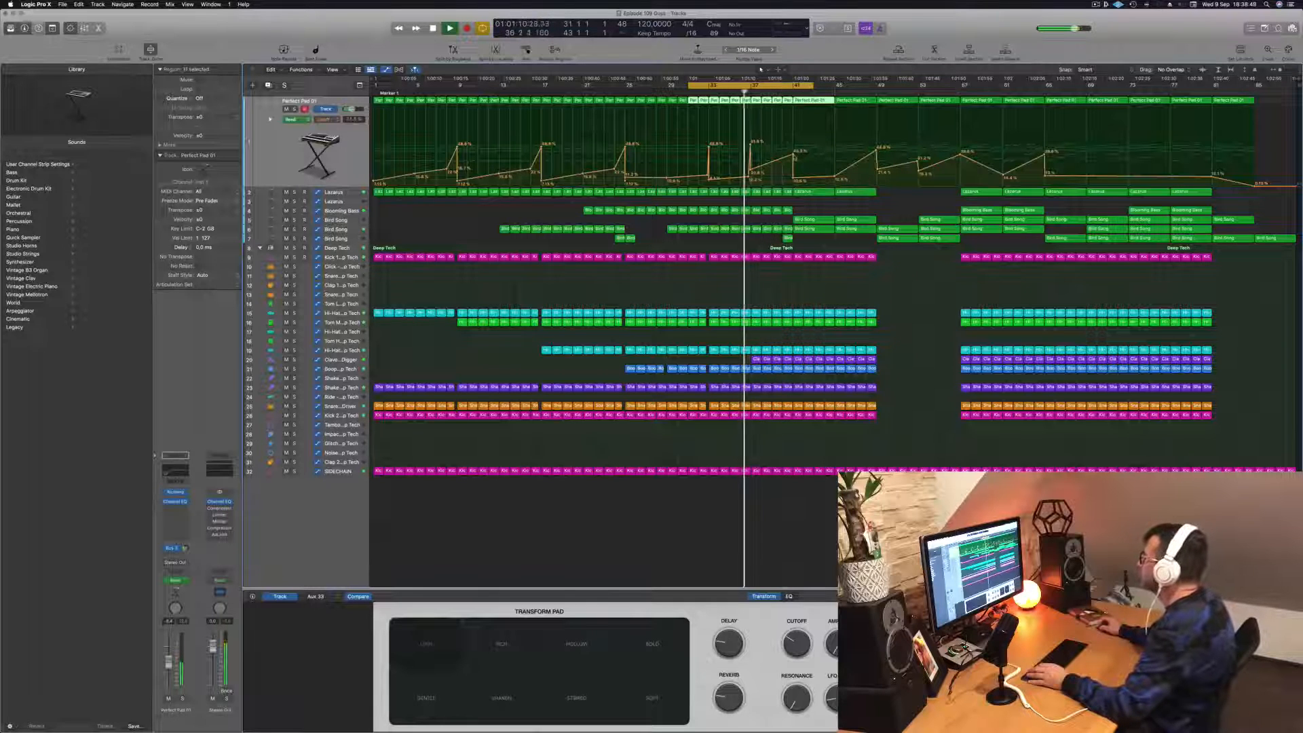
{"action": "left_click_drag", "start_coordinate": [793, 156], "coordinate": [793, 154]}
- Audition Lazarus soloed, extend the cycle range to bar 53 and raise its Cutoff point near bar 45 slightly
{"action": "left_click", "coordinate": [303, 192]}
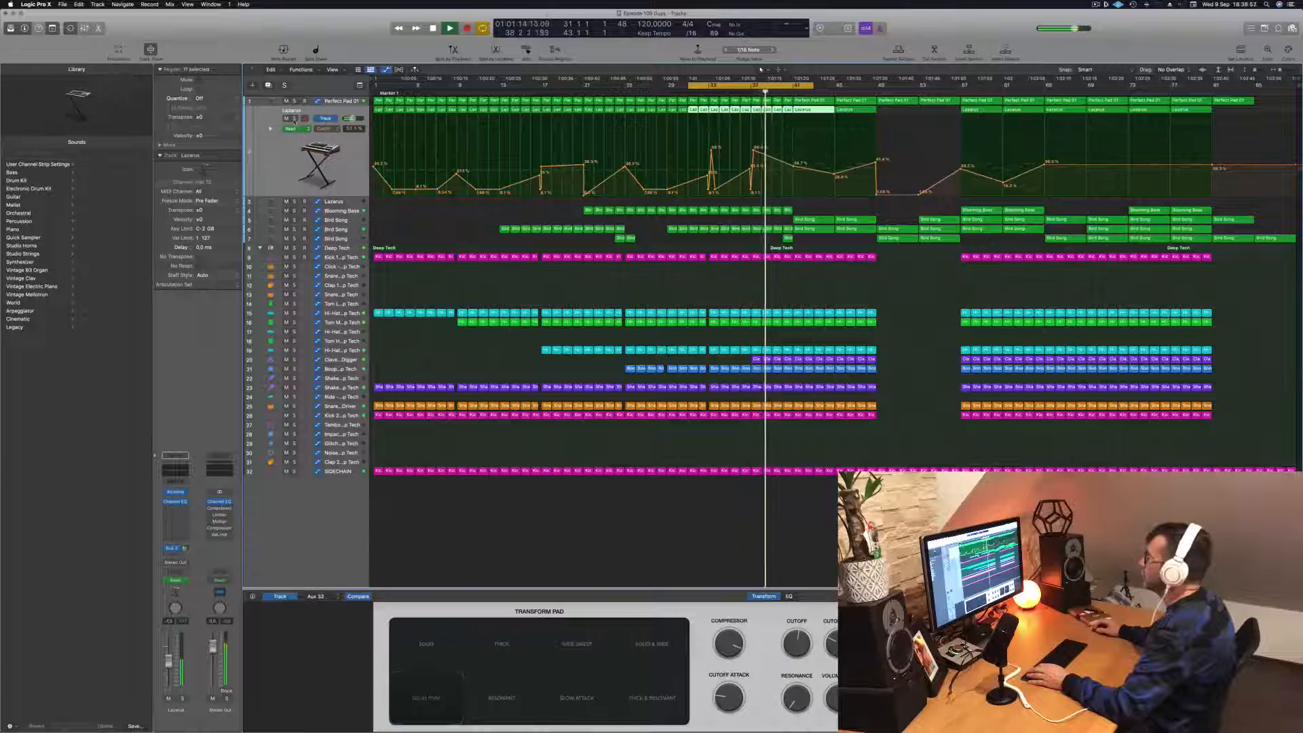
{"action": "left_click", "coordinate": [294, 118]}
{"action": "left_click", "coordinate": [294, 118]}
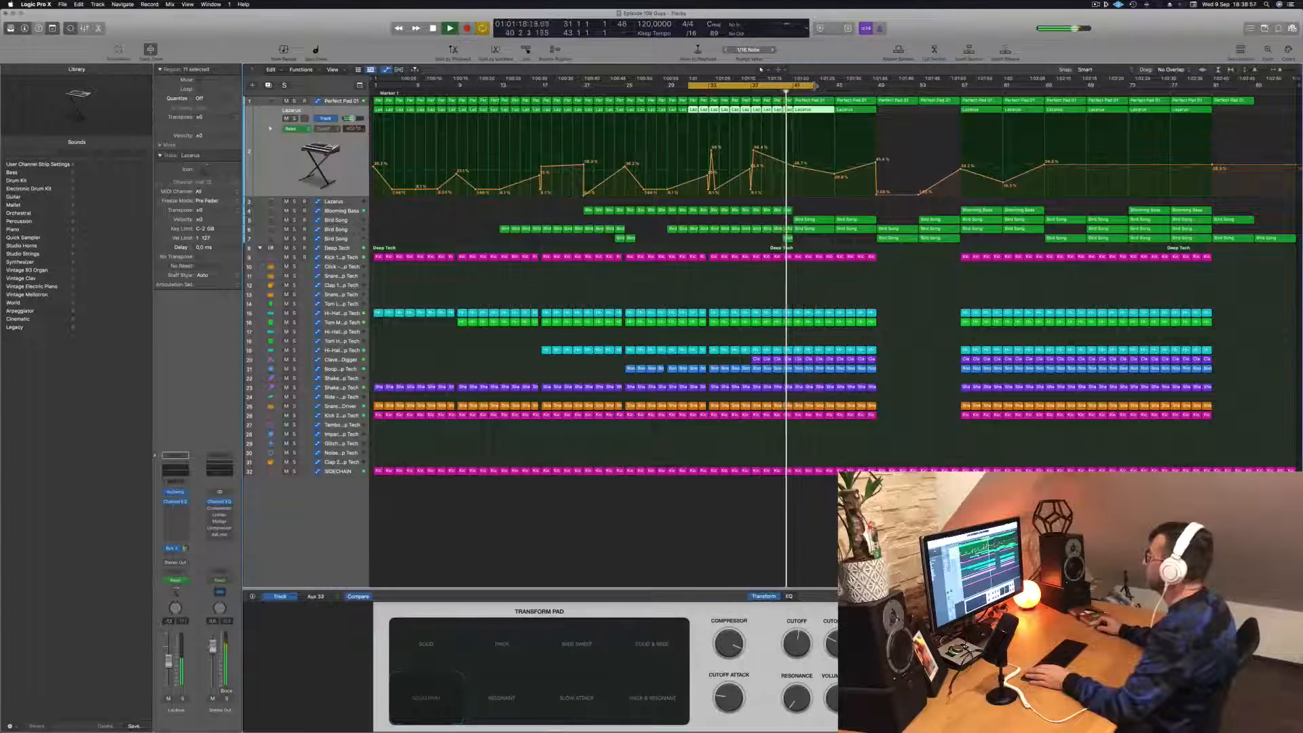
{"action": "left_click_drag", "start_coordinate": [814, 85], "coordinate": [918, 85]}
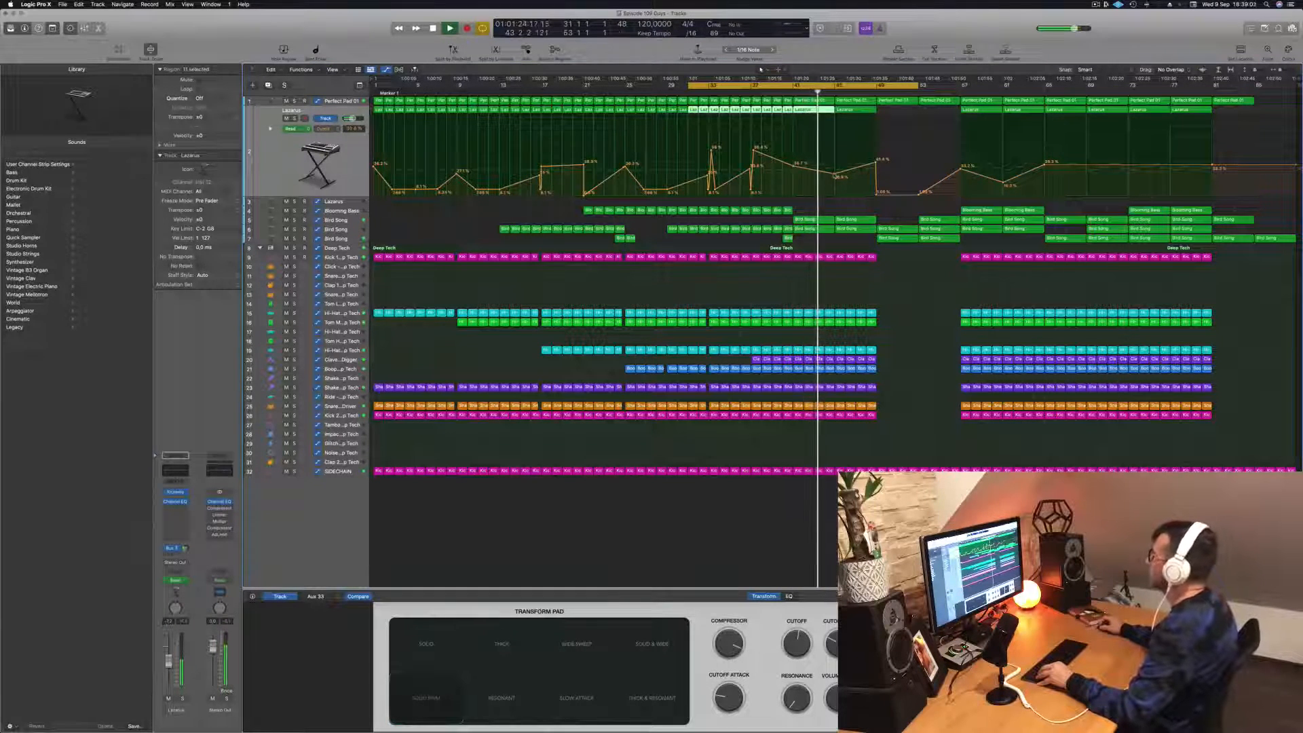
{"action": "left_click_drag", "start_coordinate": [835, 176], "coordinate": [834, 173]}
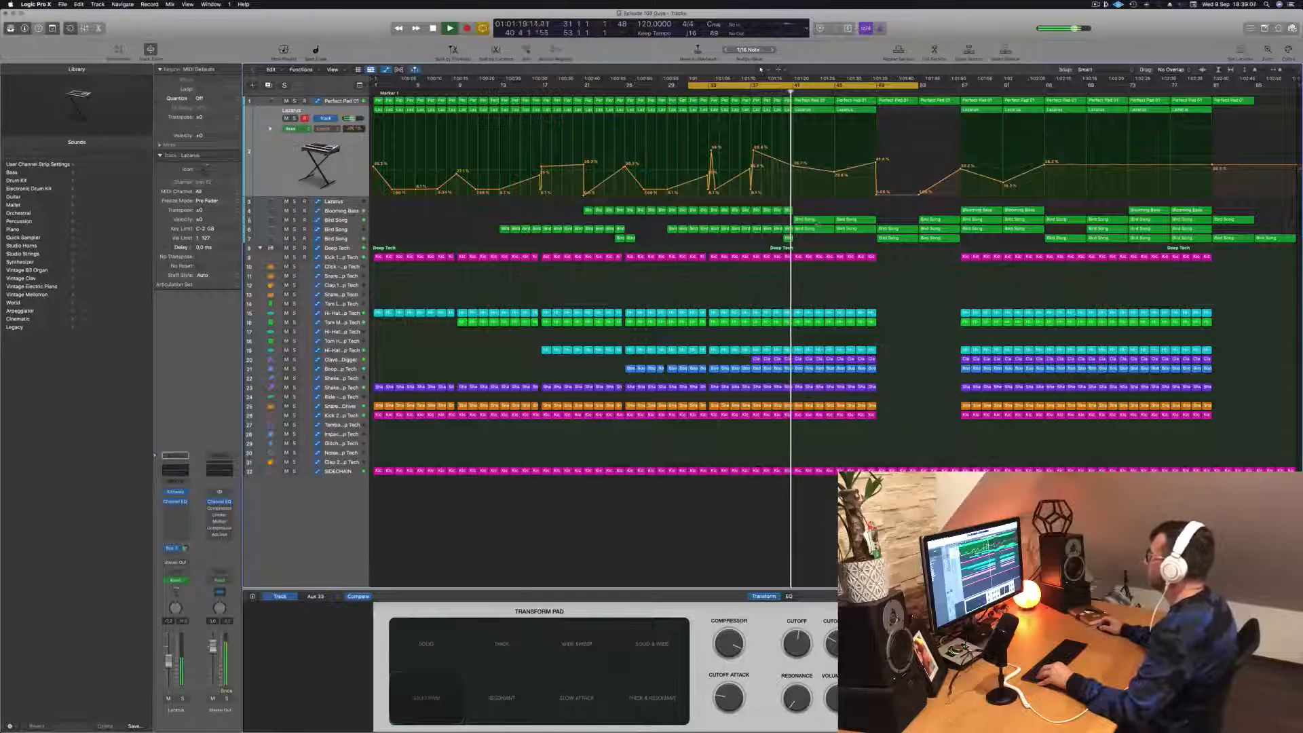
- Place a two-bar copy of the upper Bird Song region at bar 33 and remove the extra copy at bar 35
{"action": "left_click_drag", "start_coordinate": [811, 223], "coordinate": [736, 220]}
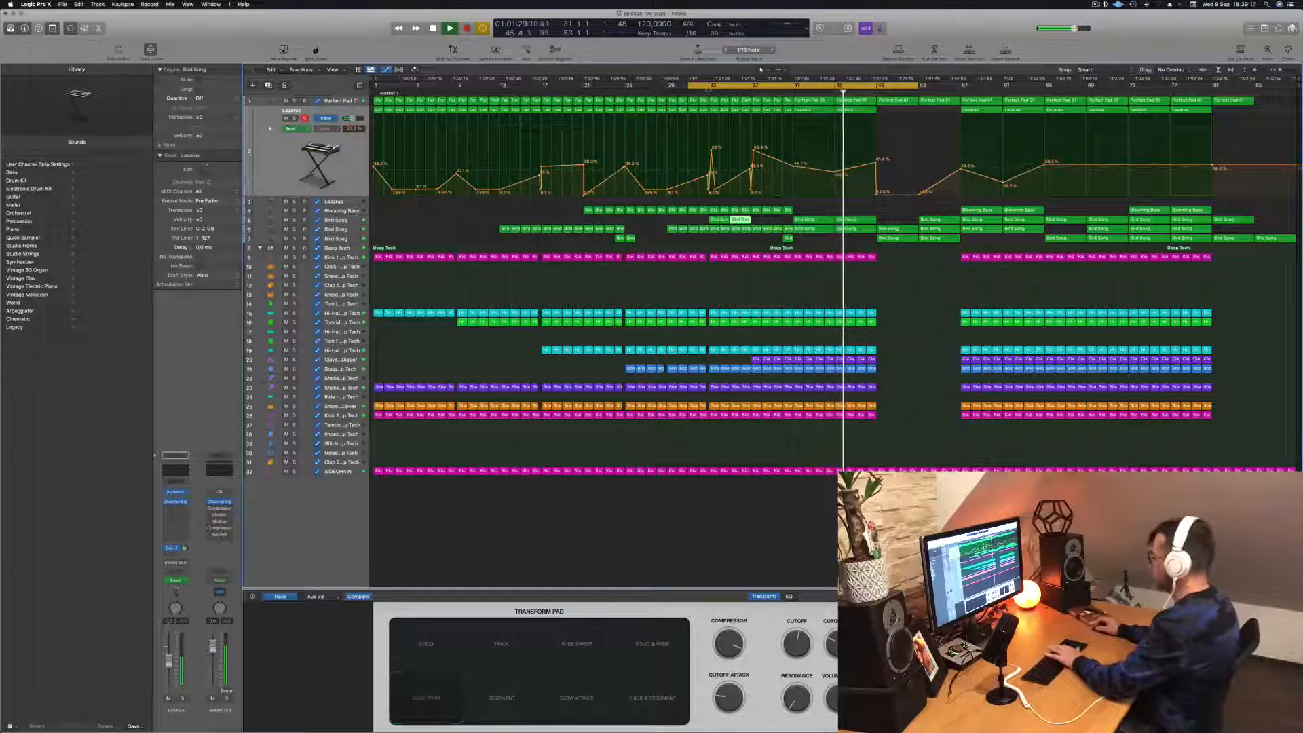
{"action": "key", "text": "Delete"}
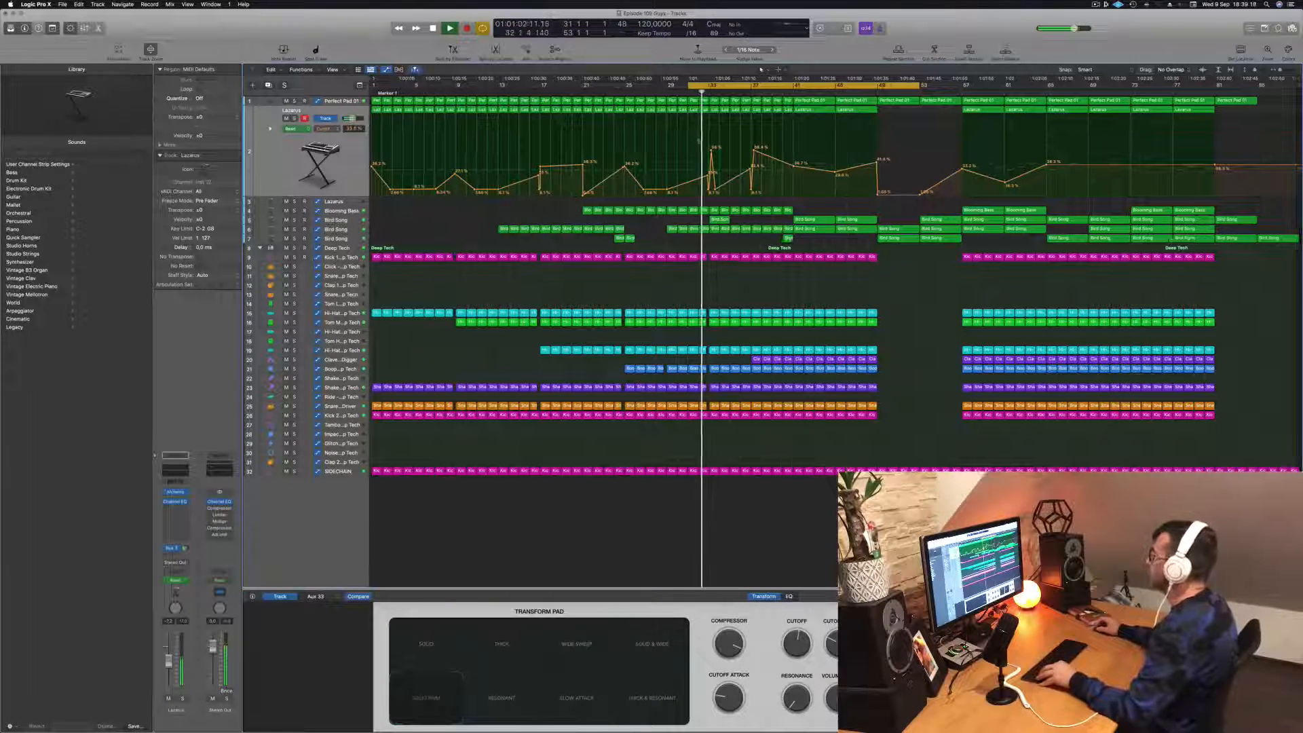
{"action": "scroll", "coordinate": [699, 138], "scroll_direction": "up", "scroll_amount": 5}
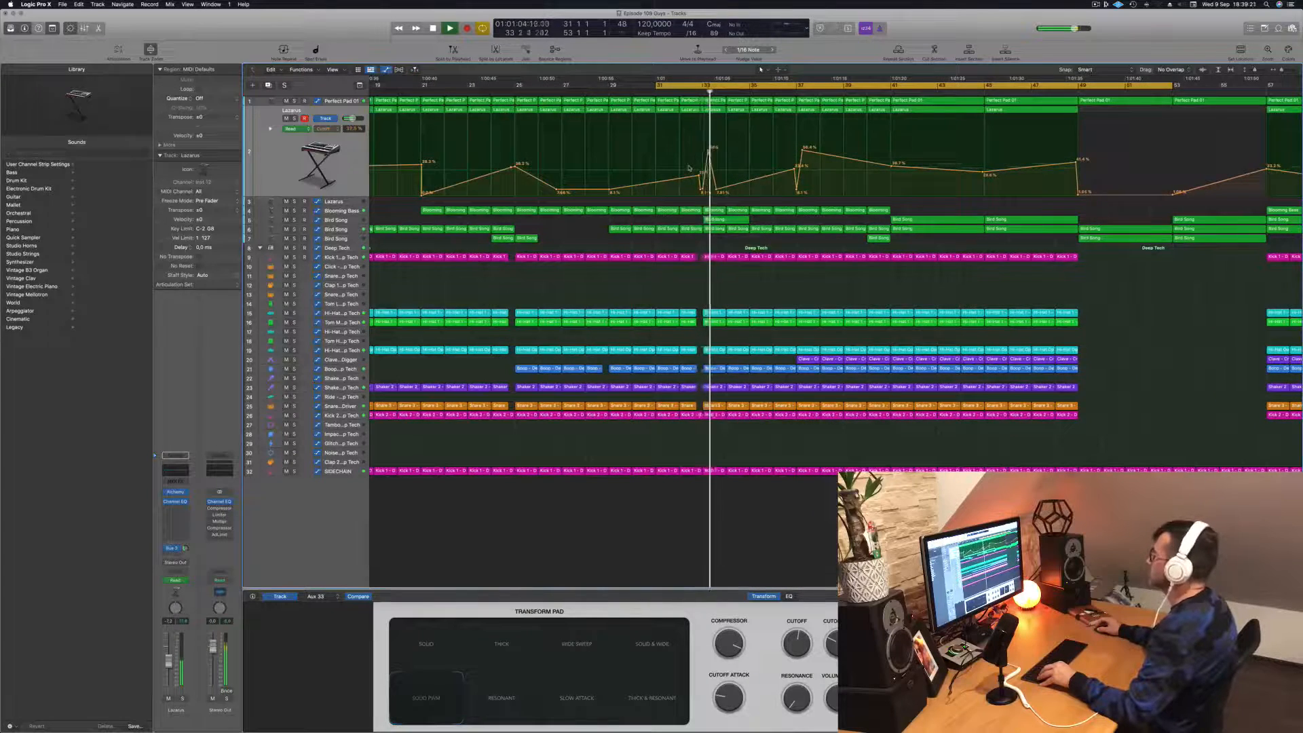
{"action": "scroll", "coordinate": [678, 183], "scroll_direction": "down", "scroll_amount": 3}
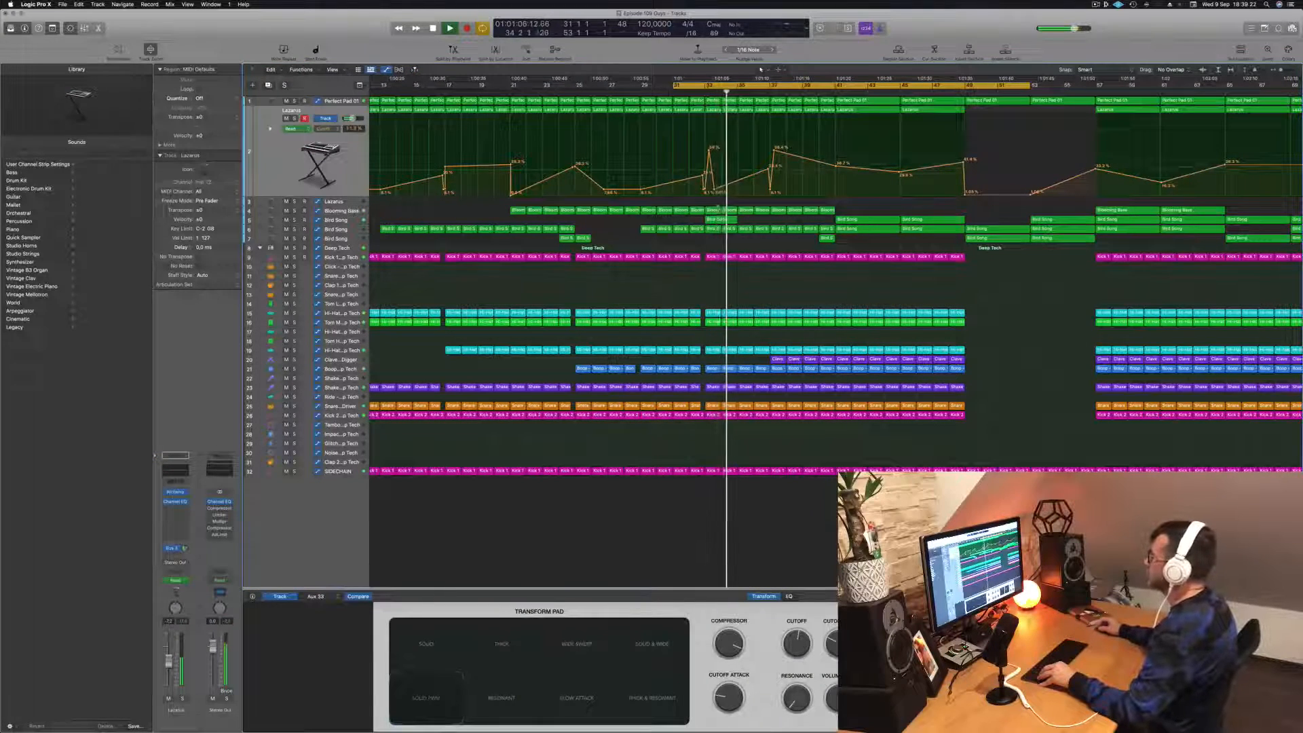
- Show the upper Bird Song track's automation and copy its two-bar region from bar 33 to bar 37
{"action": "left_click", "coordinate": [718, 220]}
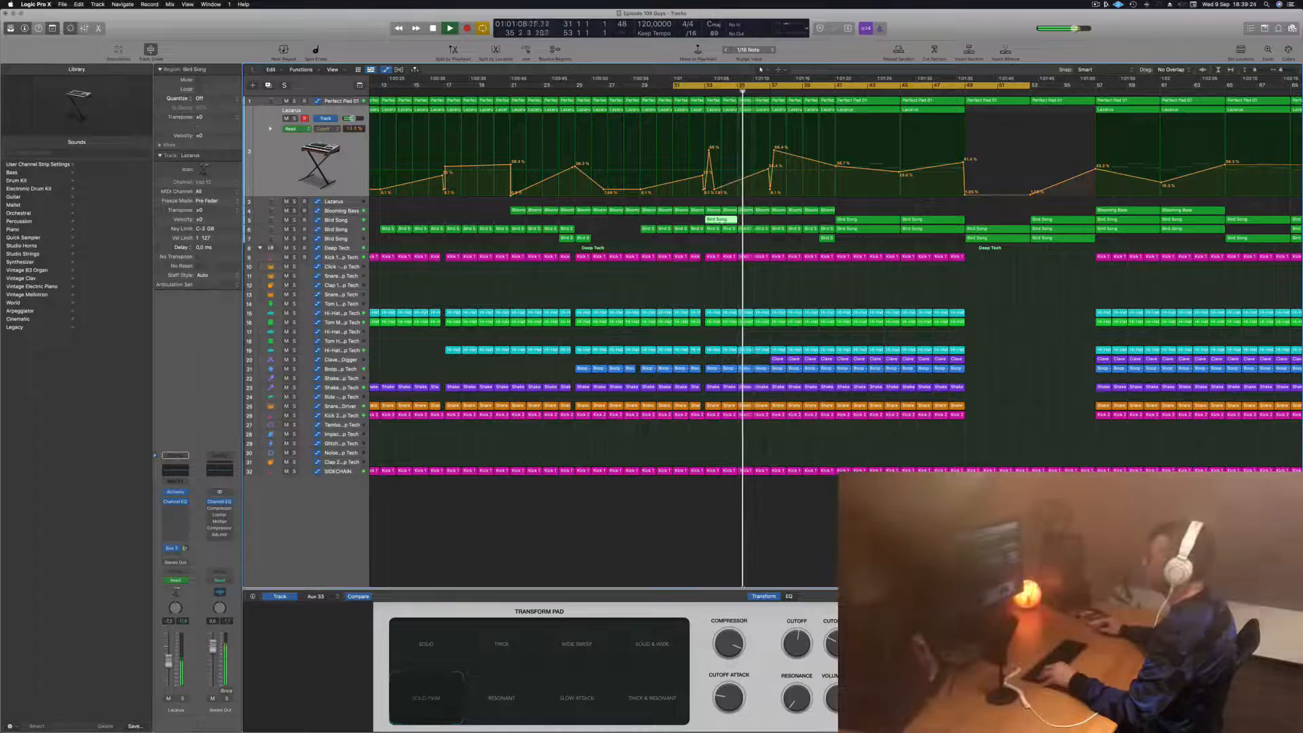
{"action": "left_click", "coordinate": [352, 222]}
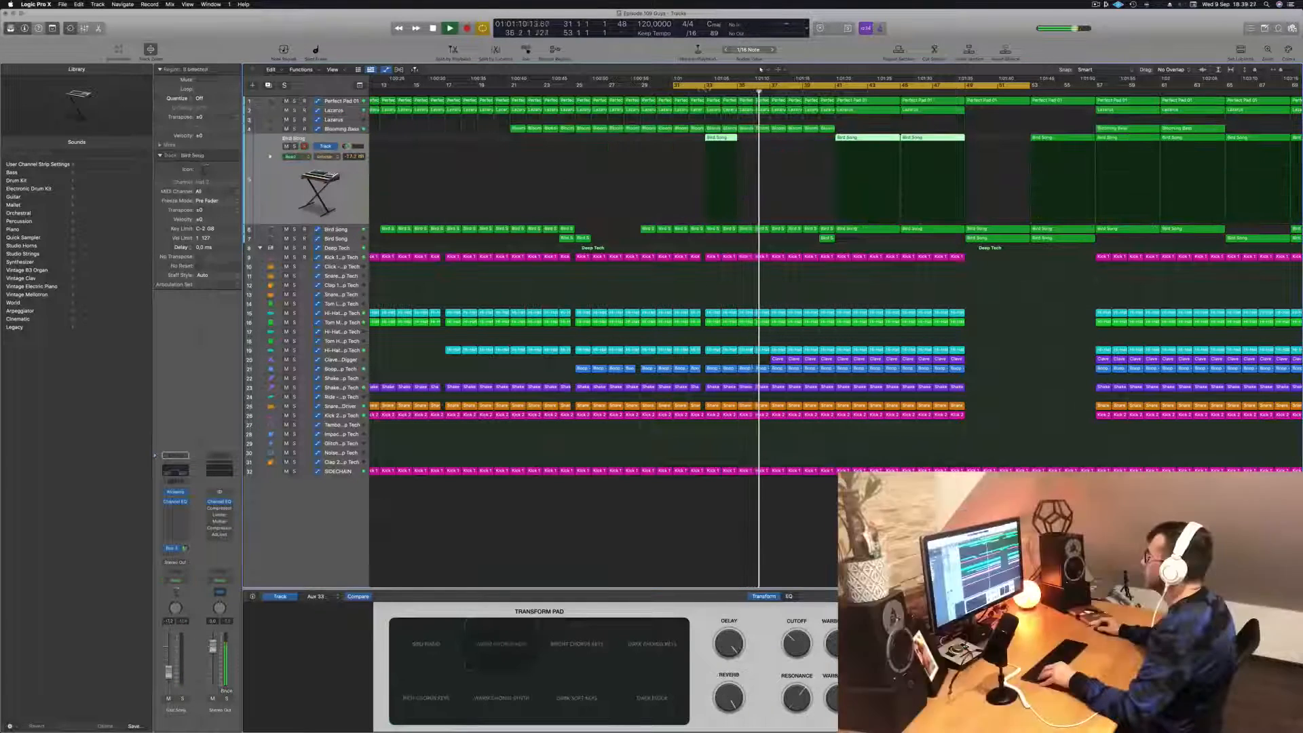
{"action": "left_click", "coordinate": [696, 92]}
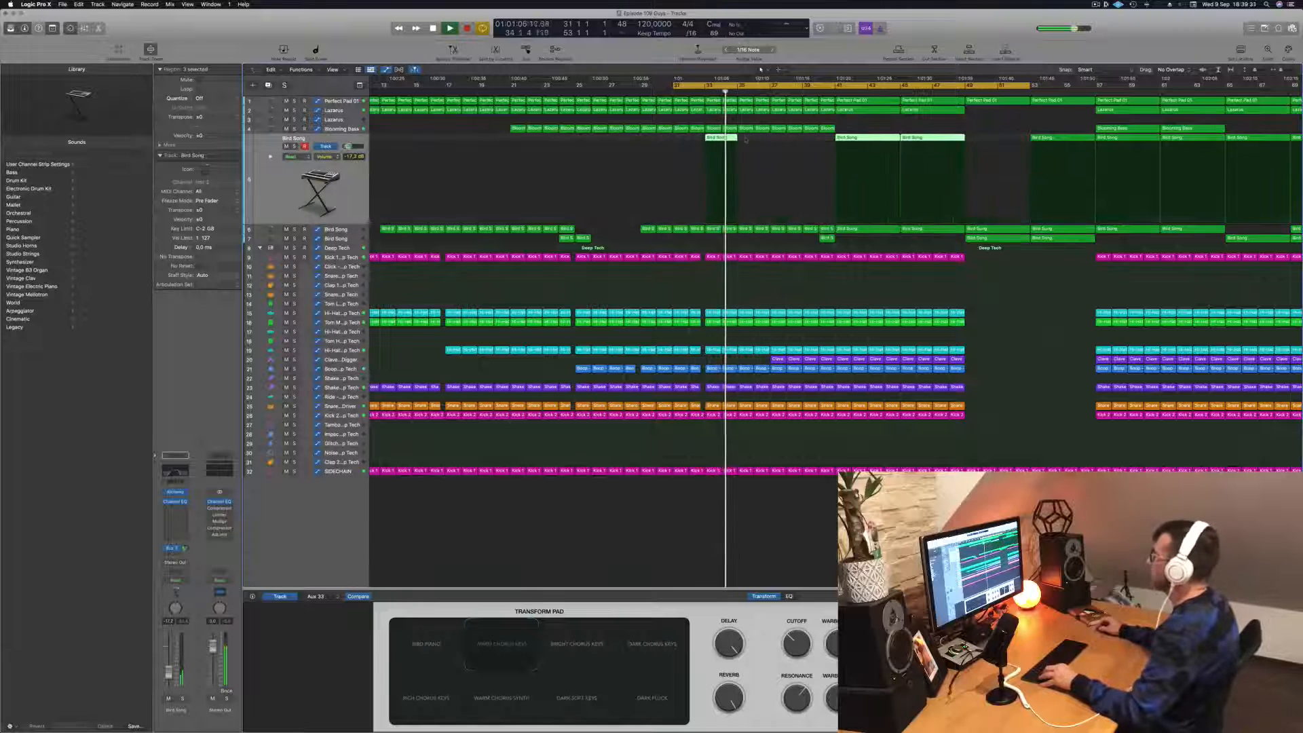
{"action": "left_click", "coordinate": [722, 144]}
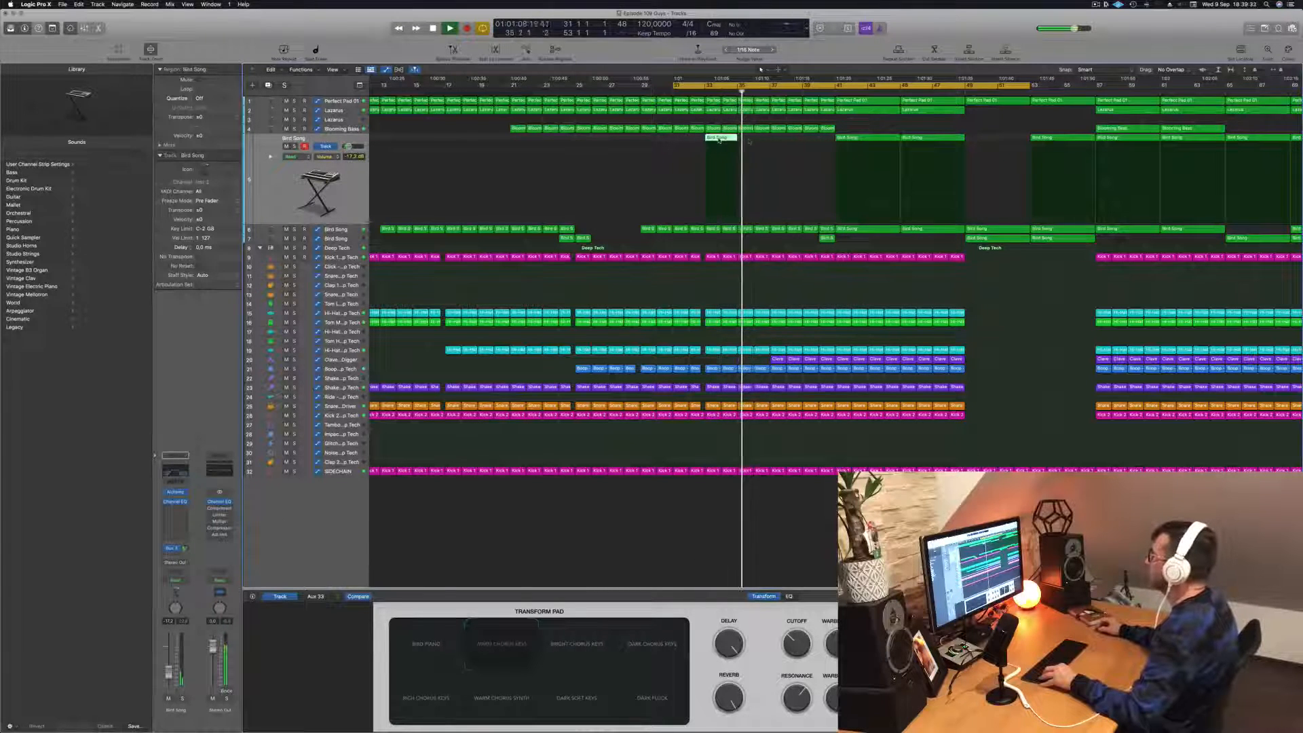
{"action": "left_click_drag", "start_coordinate": [722, 144], "coordinate": [786, 147]}
{"action": "key", "text": "super+Left"}
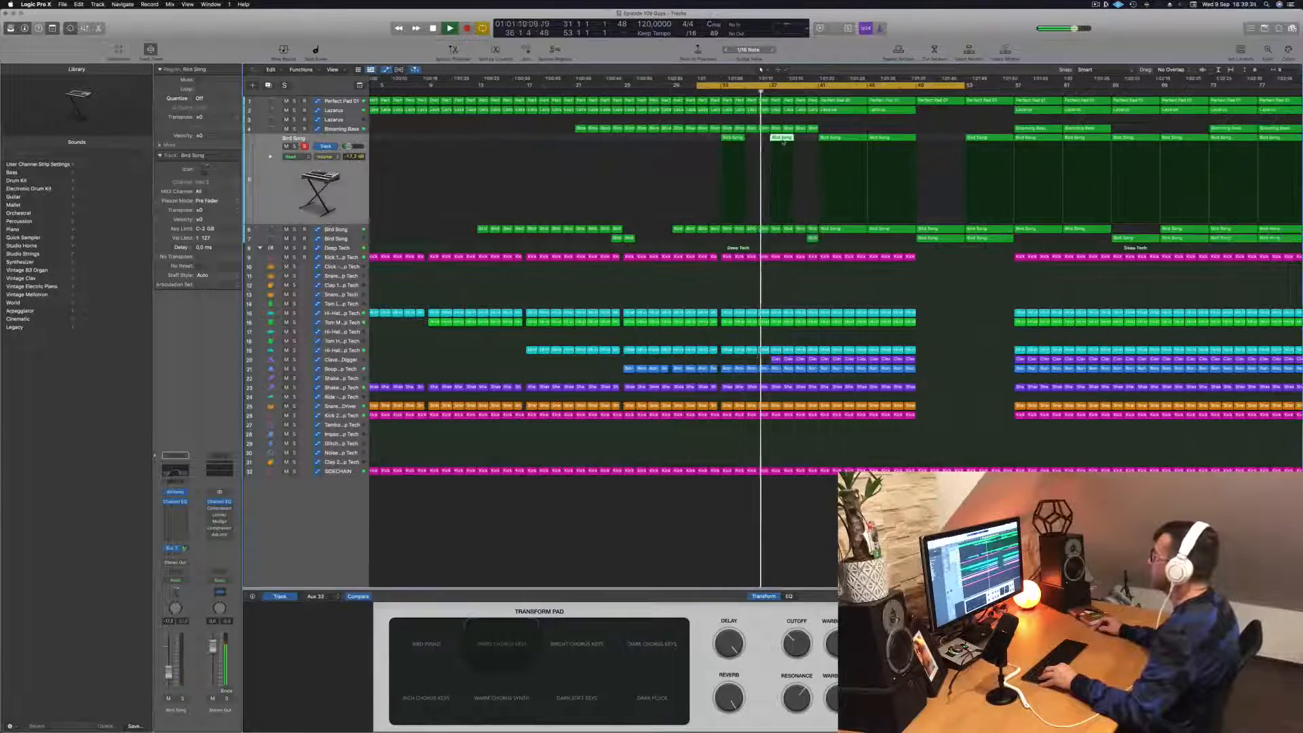
- Display the second Bird Song track's automation and examine the arrangement while listening through to bar 49
{"action": "key", "text": "super+Up"}
{"action": "scroll", "coordinate": [780, 157], "scroll_direction": "down", "scroll_amount": 5}
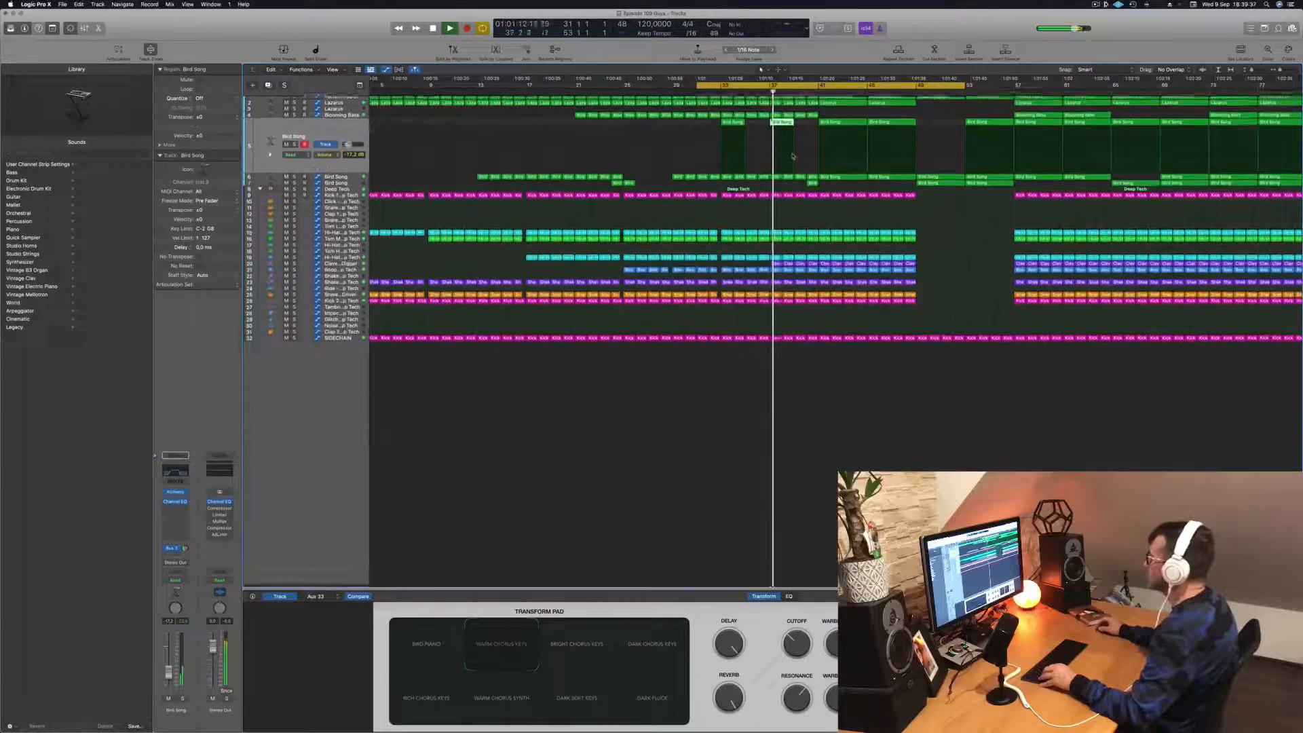
{"action": "scroll", "coordinate": [801, 157], "scroll_direction": "right", "scroll_amount": 5}
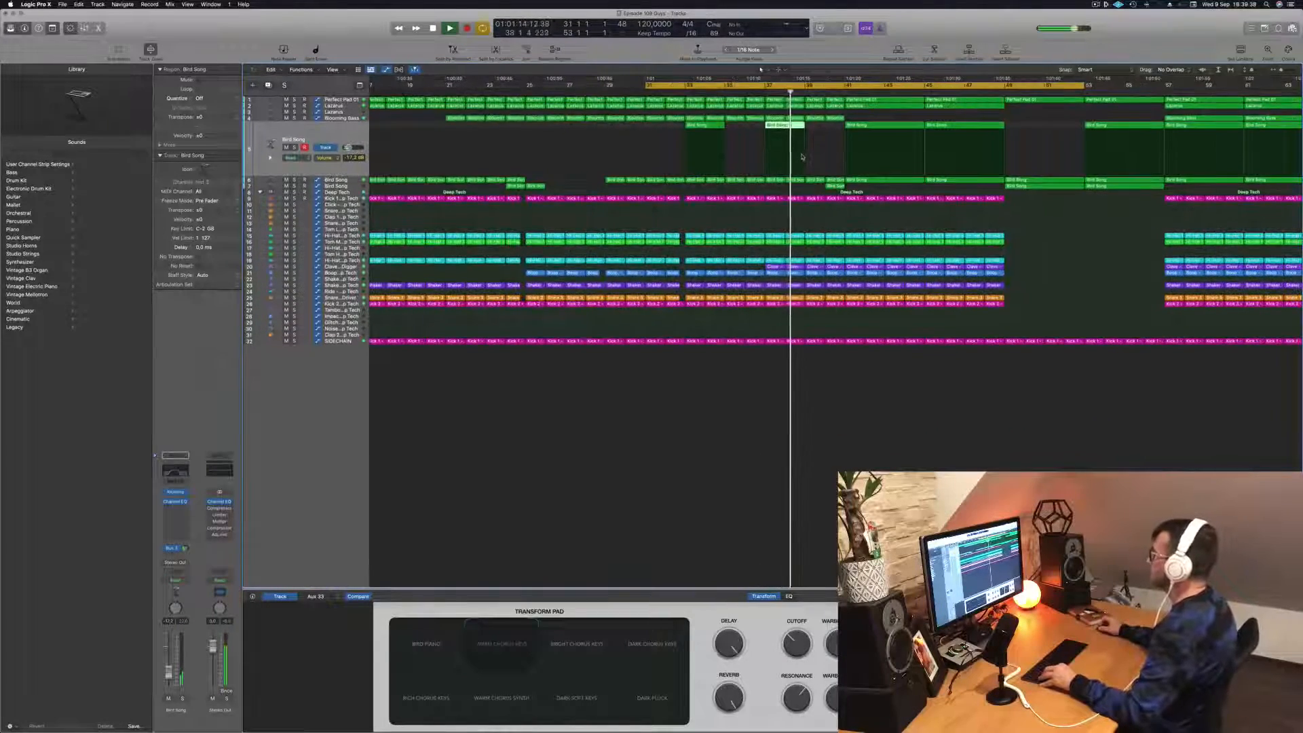
{"action": "scroll", "coordinate": [801, 156], "scroll_direction": "up", "scroll_amount": 3}
{"action": "scroll", "coordinate": [801, 157], "scroll_direction": "up", "scroll_amount": 6}
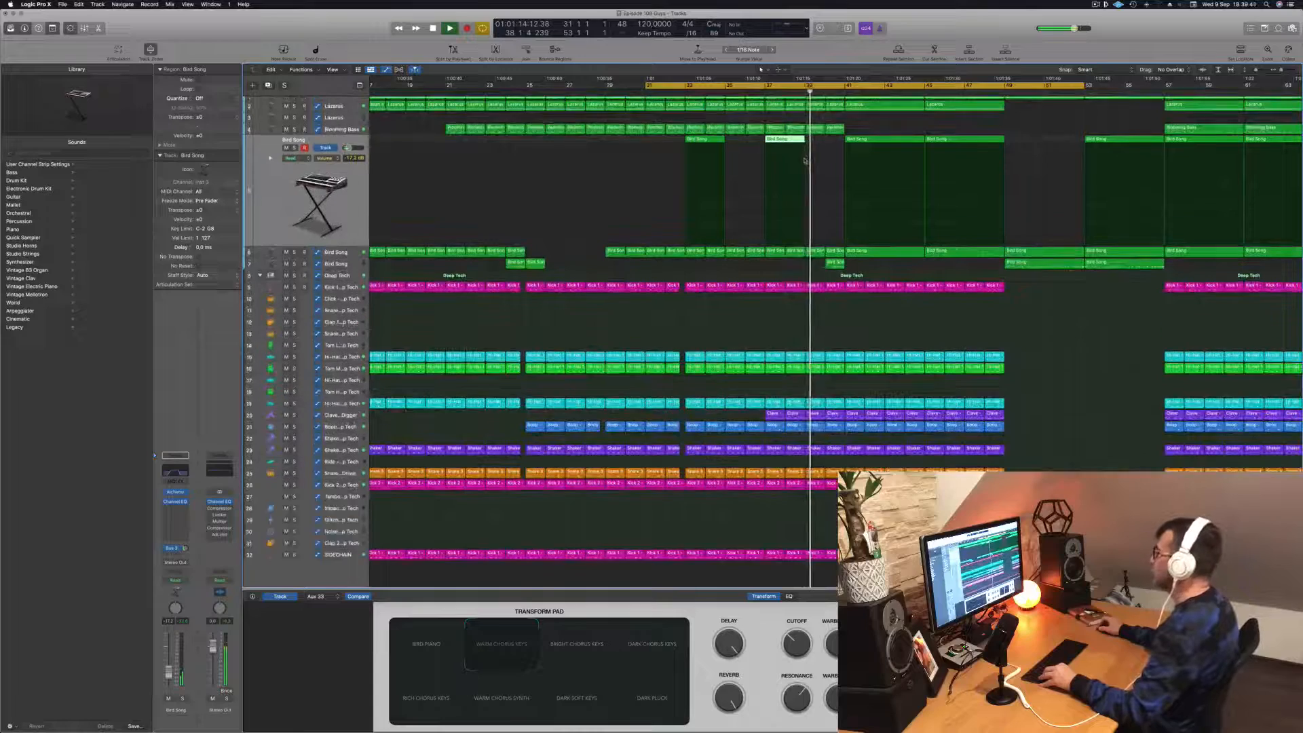
{"action": "scroll", "coordinate": [774, 255], "scroll_direction": "left", "scroll_amount": 5}
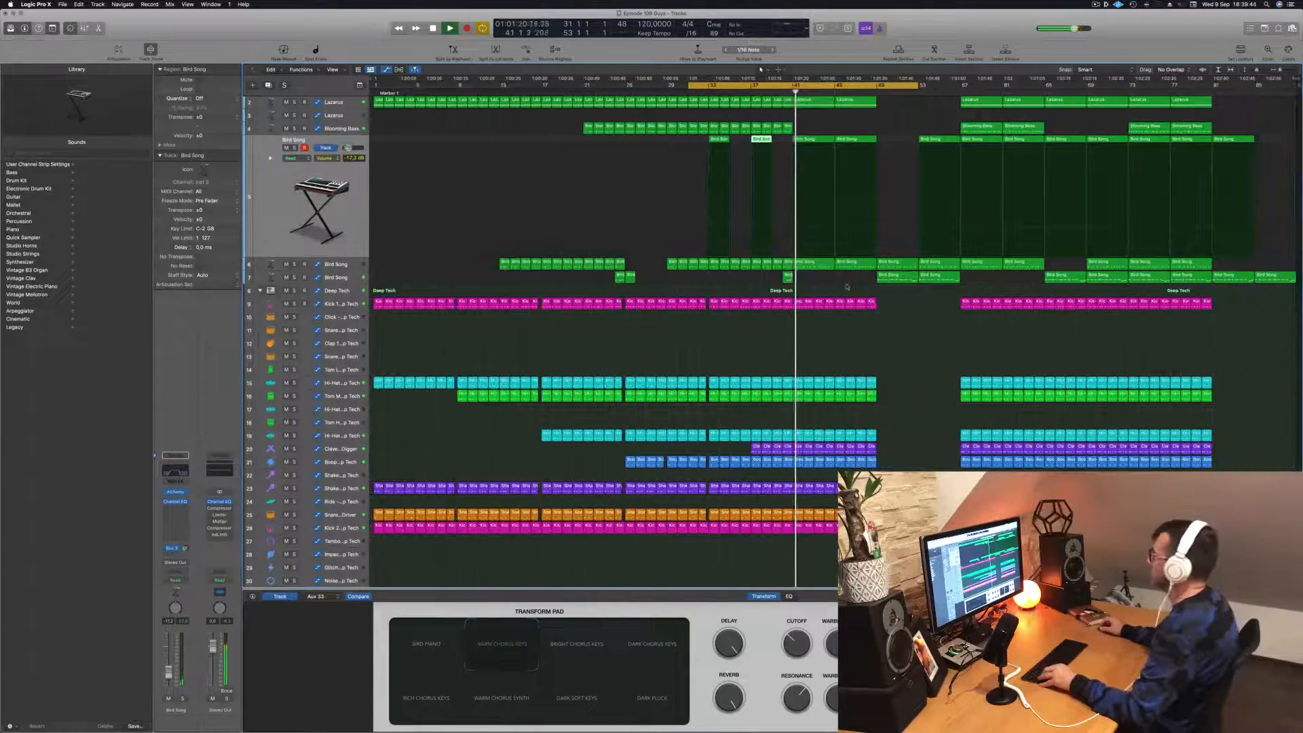
{"action": "left_click", "coordinate": [350, 265]}
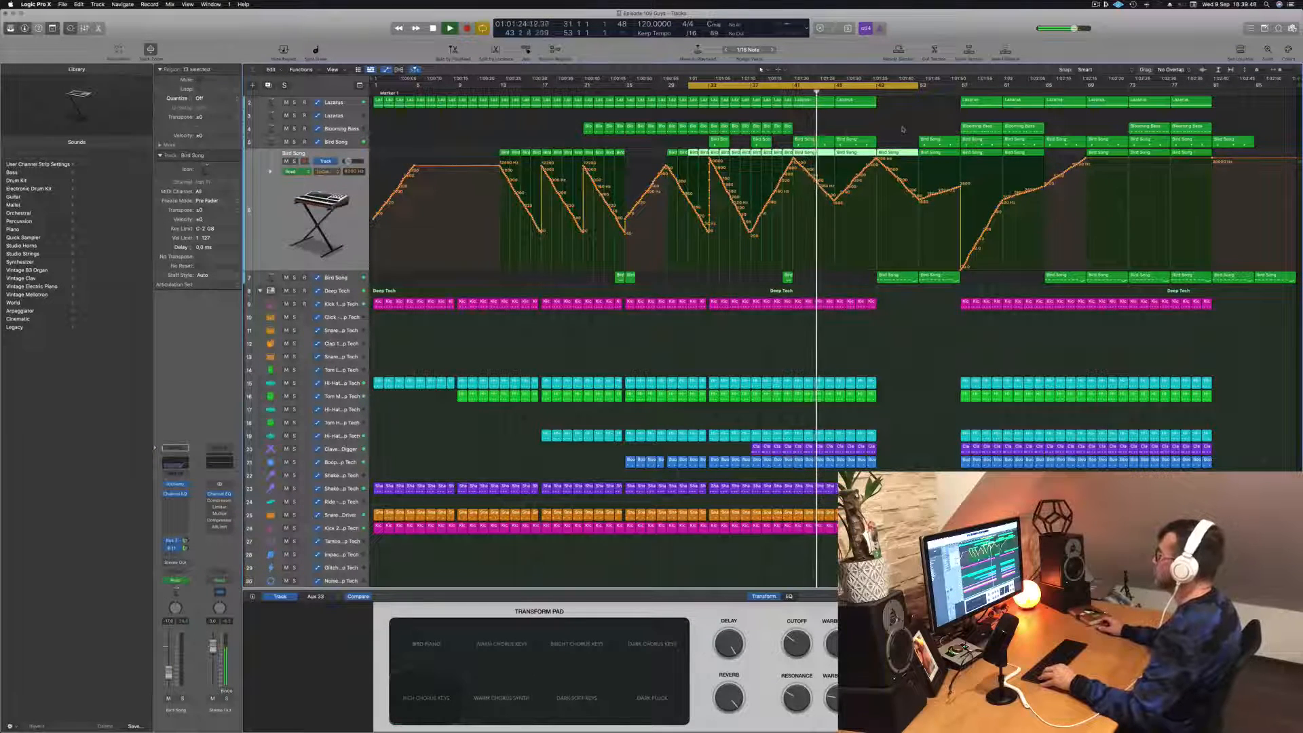
{"action": "scroll", "coordinate": [930, 122], "scroll_direction": "up", "scroll_amount": 2}
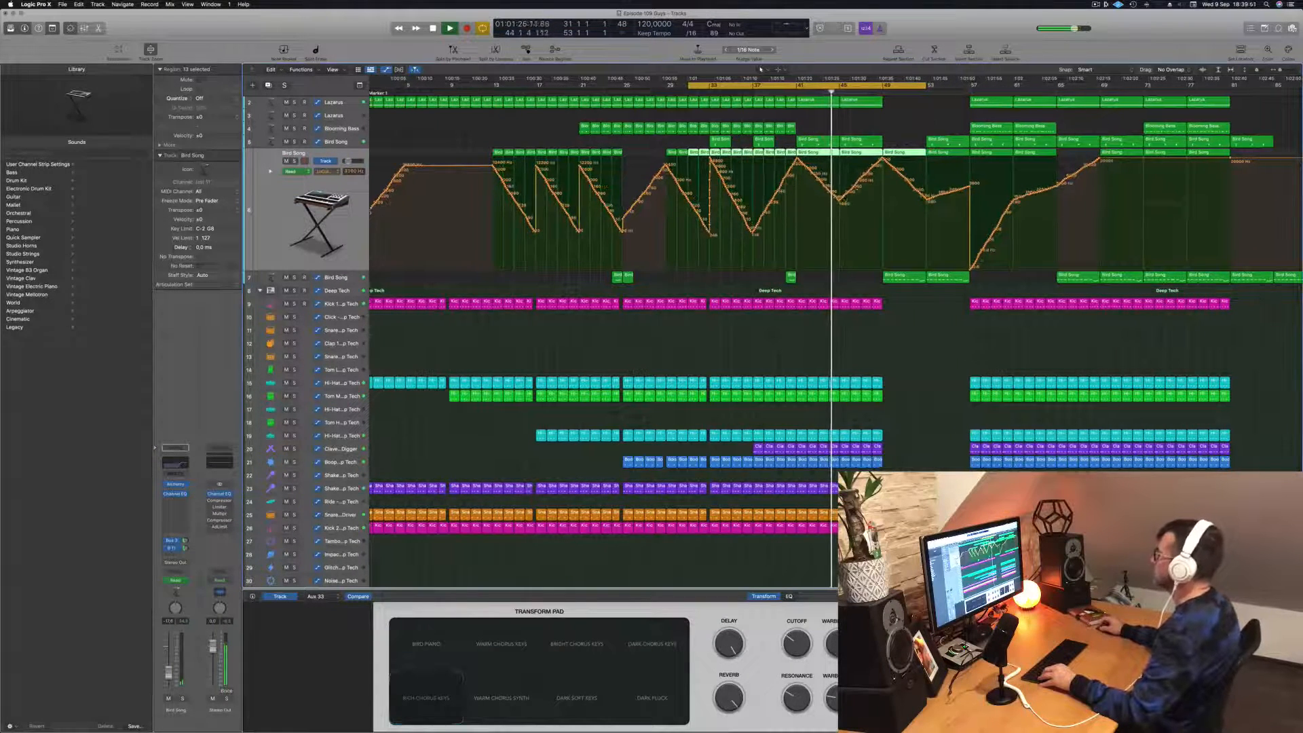
{"action": "key", "text": "super+Right"}
{"action": "scroll", "coordinate": [884, 156], "scroll_direction": "down", "scroll_amount": 3}
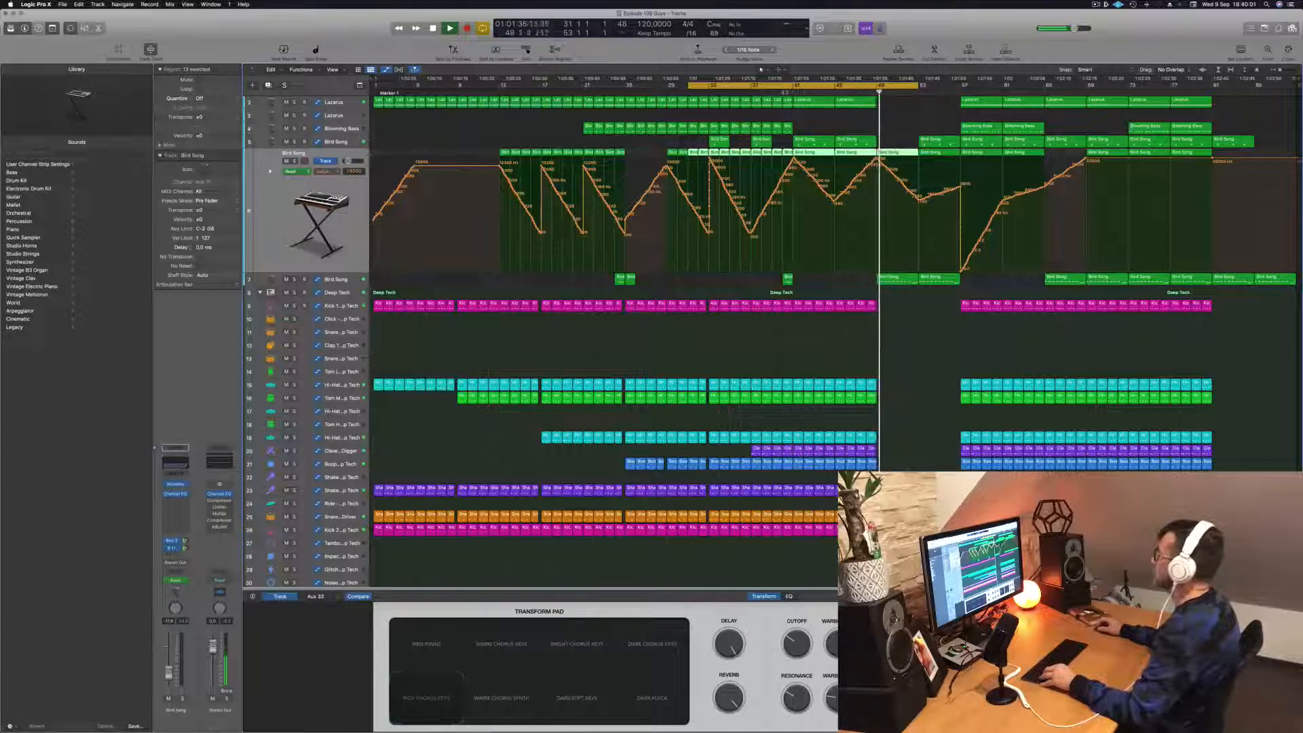
{"action": "left_click", "coordinate": [784, 92]}
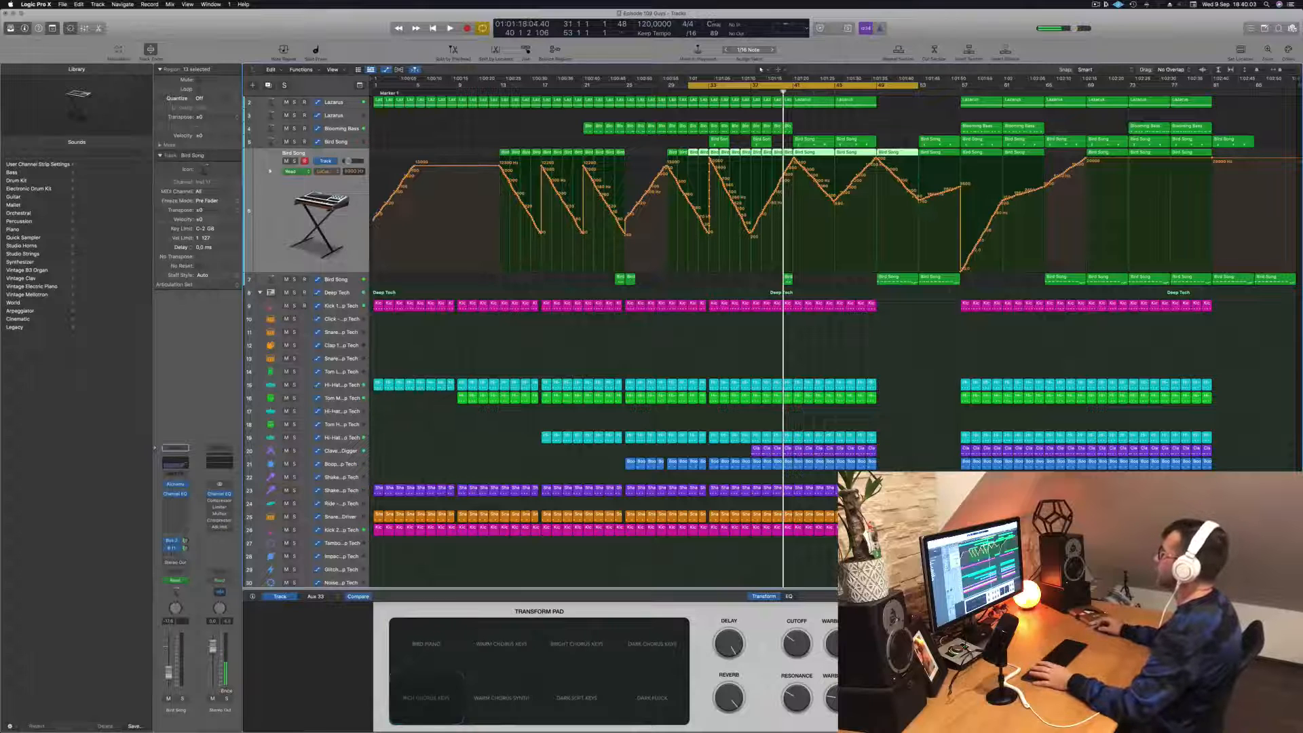
- Set the cycle range to bars 41 to 49 and repeat that section three times across all tracks
{"action": "left_click", "coordinate": [798, 87]}
{"action": "left_click_drag", "start_coordinate": [794, 89], "coordinate": [875, 93]}
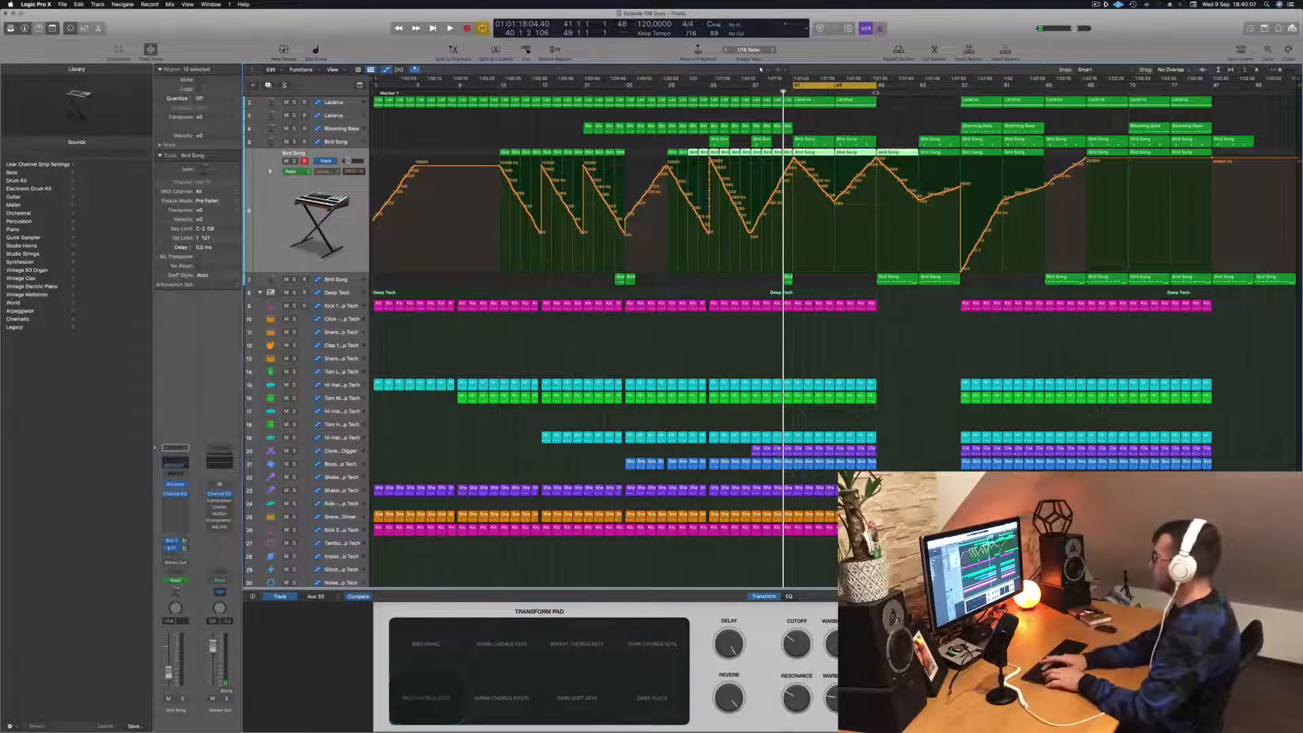
{"action": "key", "text": "super+r"}
{"action": "key", "text": "super+r"}
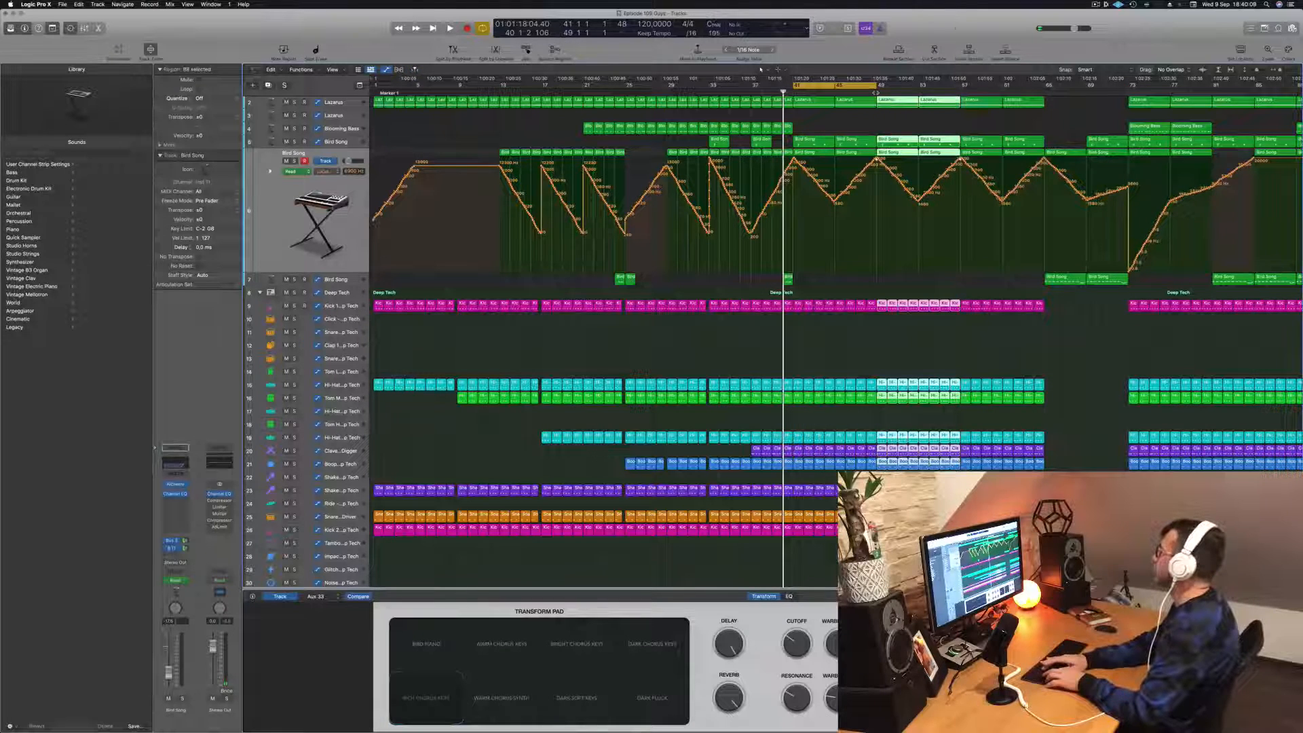
{"action": "key", "text": "super+r"}
- Play the looped section from bar 41 to 49 and review the extended arrangement with no regions selected
{"action": "key", "text": "space"}
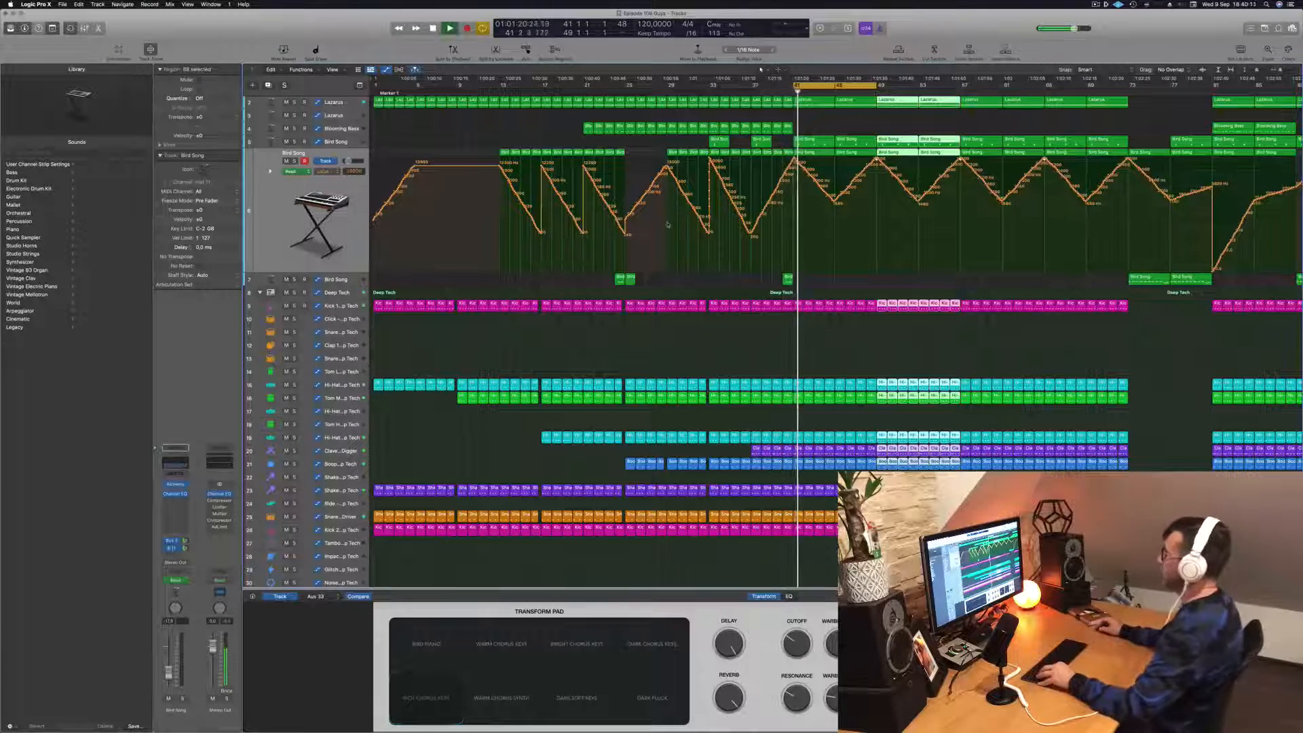
{"action": "key", "text": "super+Left"}
{"action": "left_click", "coordinate": [747, 288]}
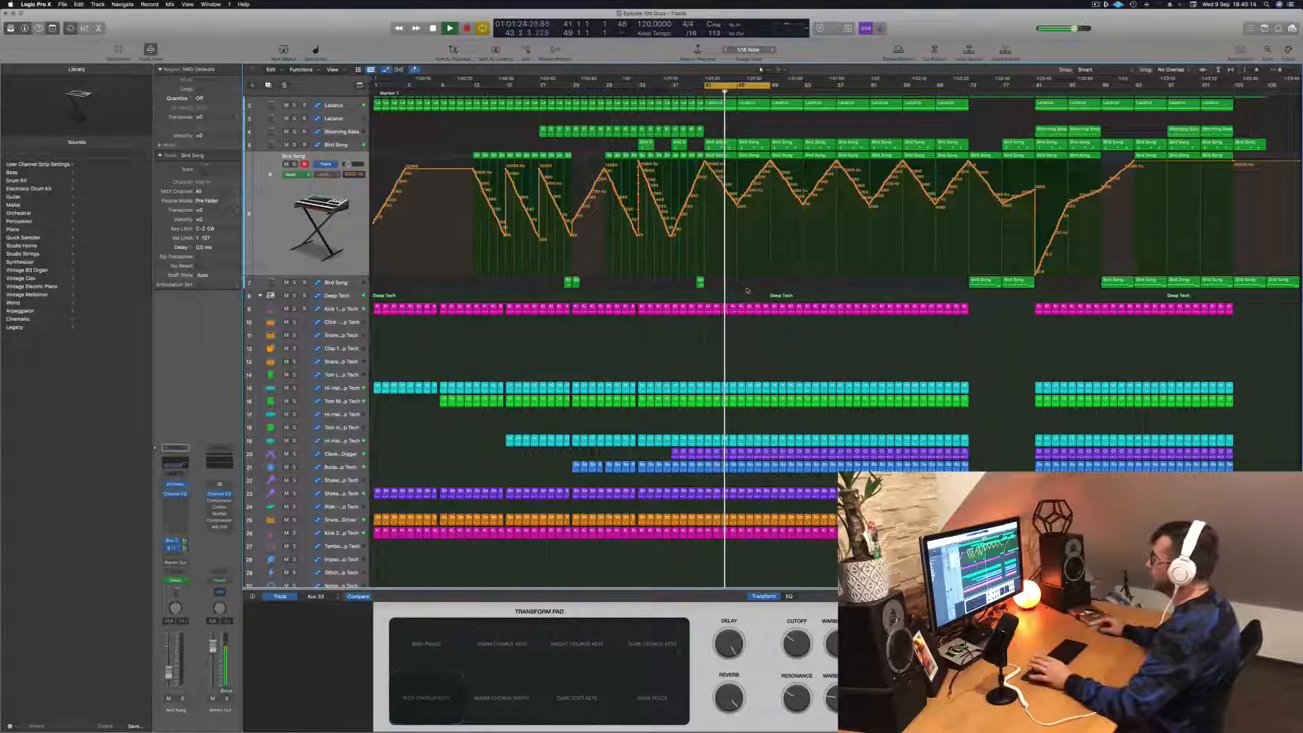
{"action": "mouse_move", "coordinate": [875, 731]}
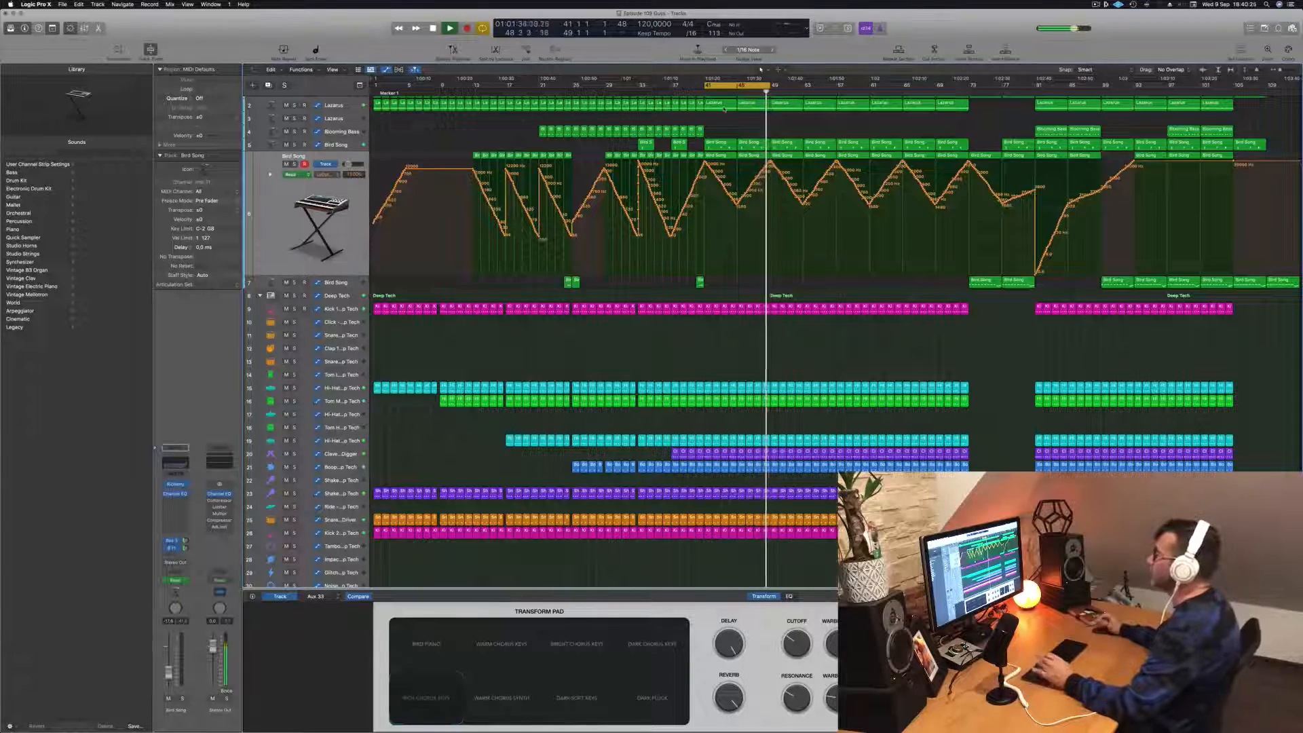
- Select the empty third track, Lazarus, and show the Musical Typing keyboard for it
{"action": "scroll", "coordinate": [739, 117], "scroll_direction": "up", "scroll_amount": 1}
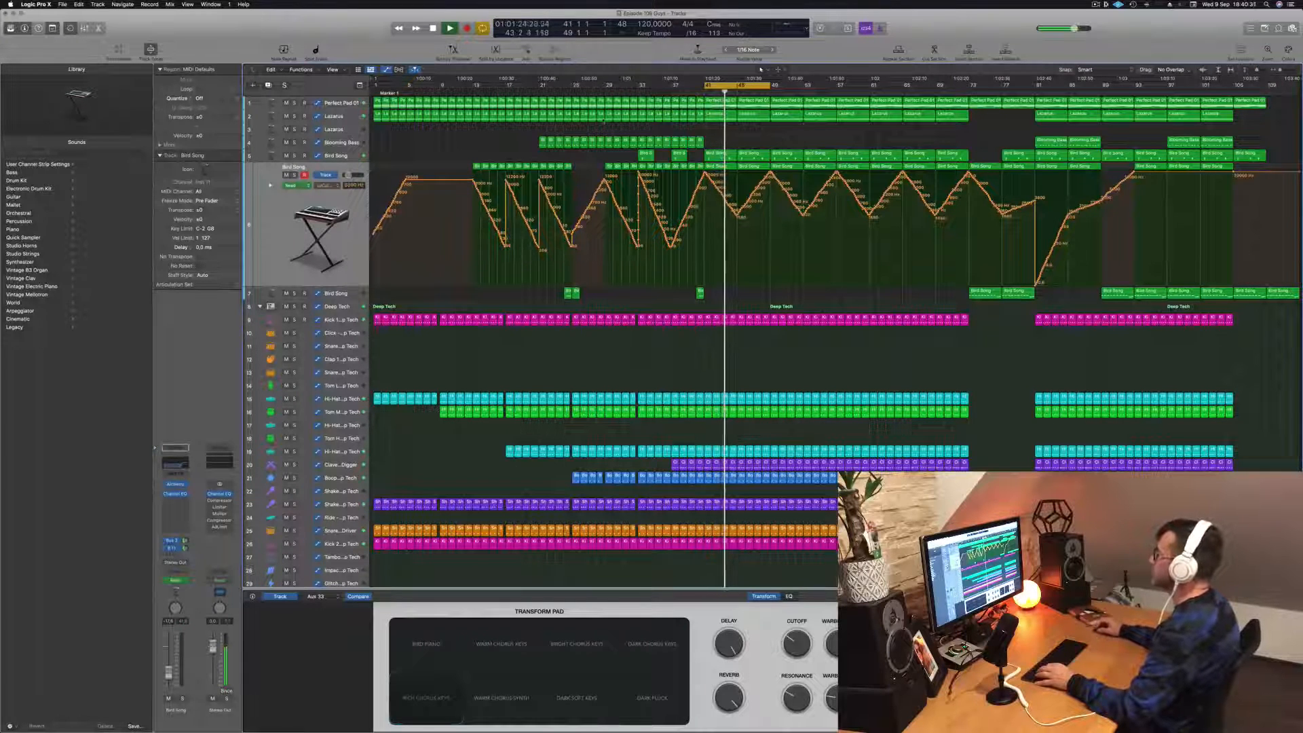
{"action": "left_click", "coordinate": [340, 129]}
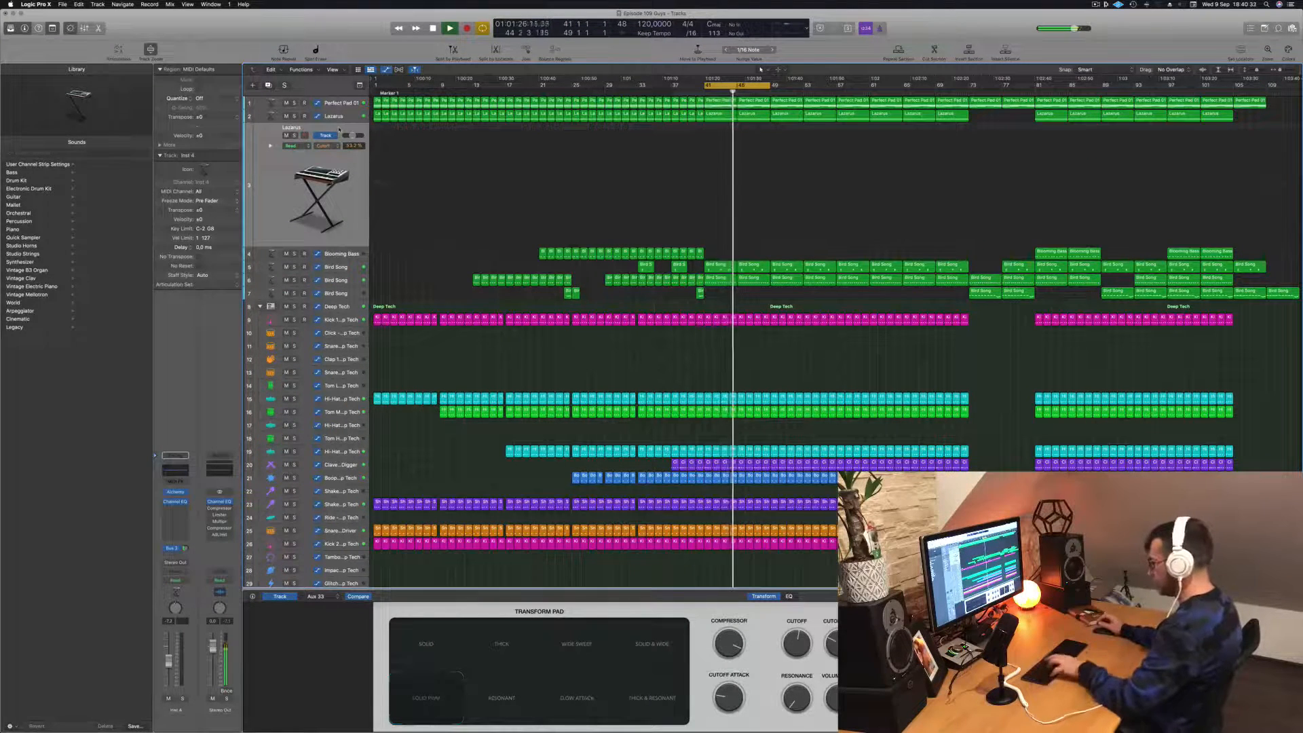
{"action": "key", "text": "super+k"}
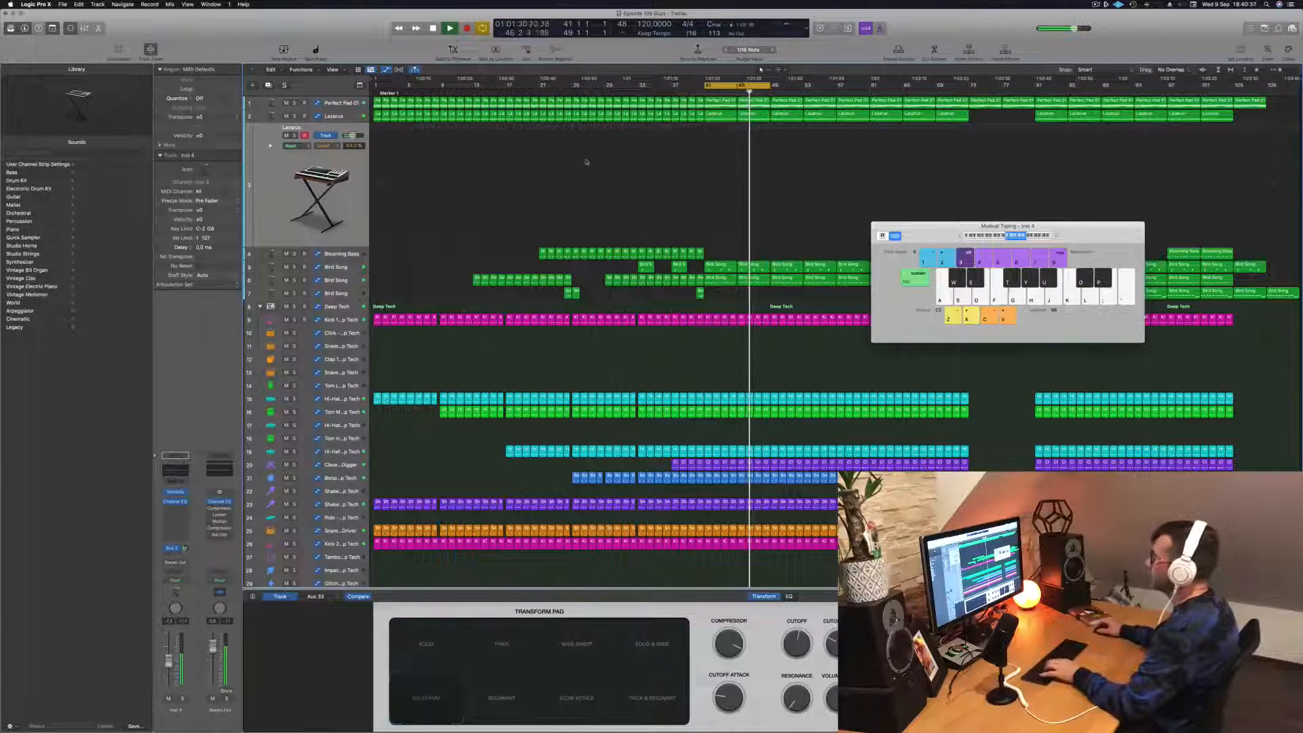
- Audition single Lazarus notes with Musical Typing over the playing loop from bar 41 to 49
{"action": "key", "text": "f"}
{"action": "key", "text": "d"}
{"action": "key", "text": "a"}
{"action": "key", "text": "d"}
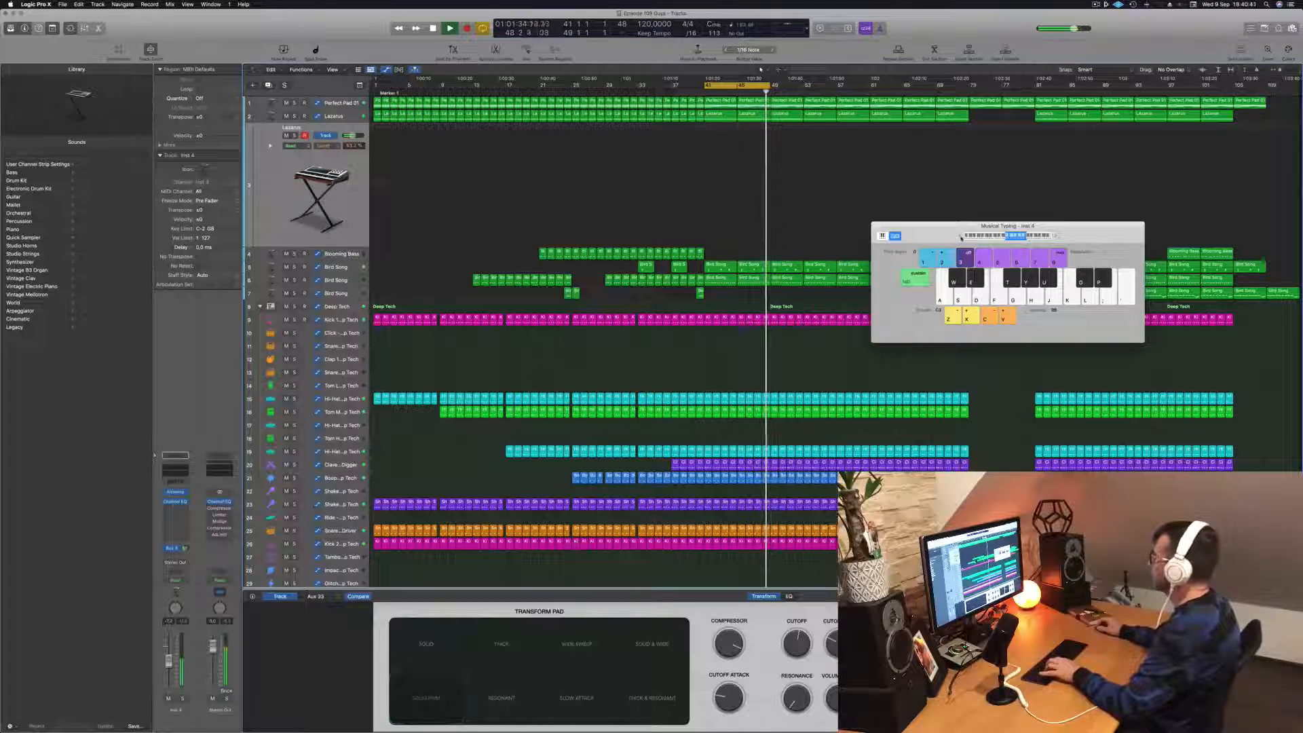
{"action": "key", "text": "f"}
{"action": "key", "text": "g"}
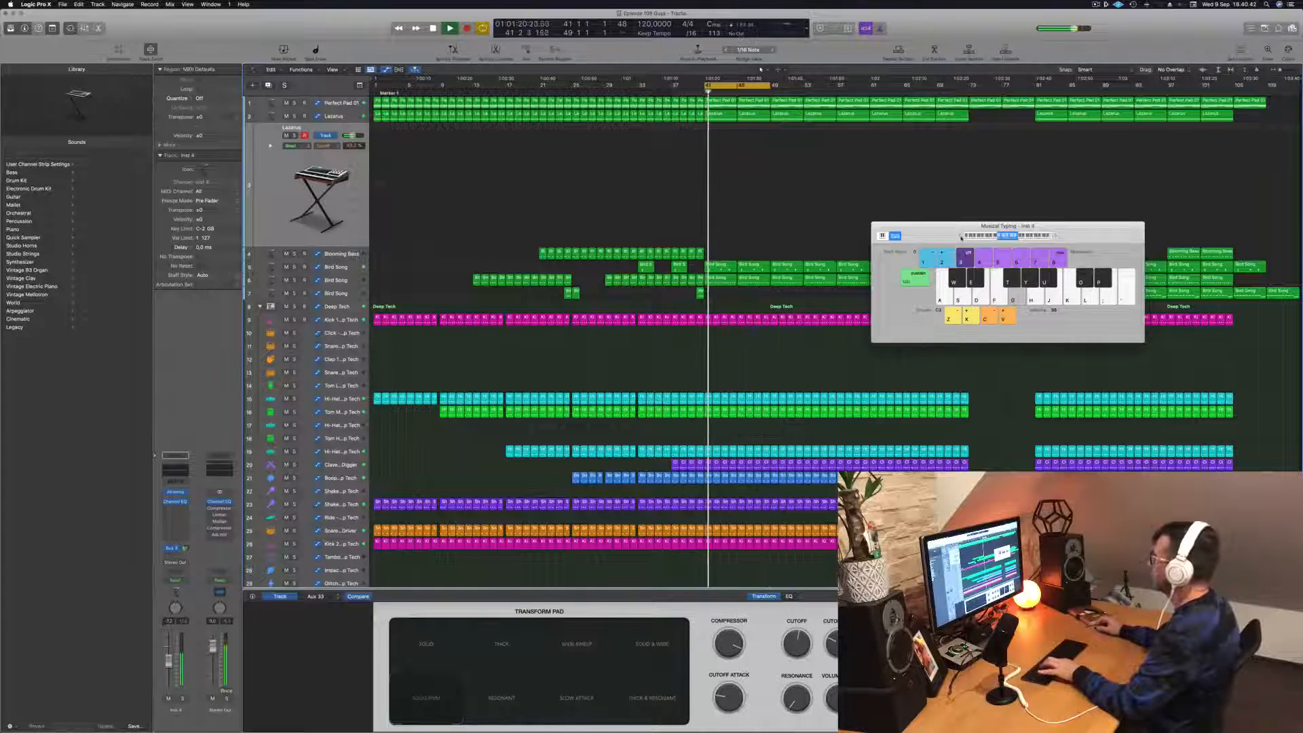
- Try Lazarus notes in a lower octave over the loop and display the aux channel of its bus send
{"action": "key", "text": "g"}
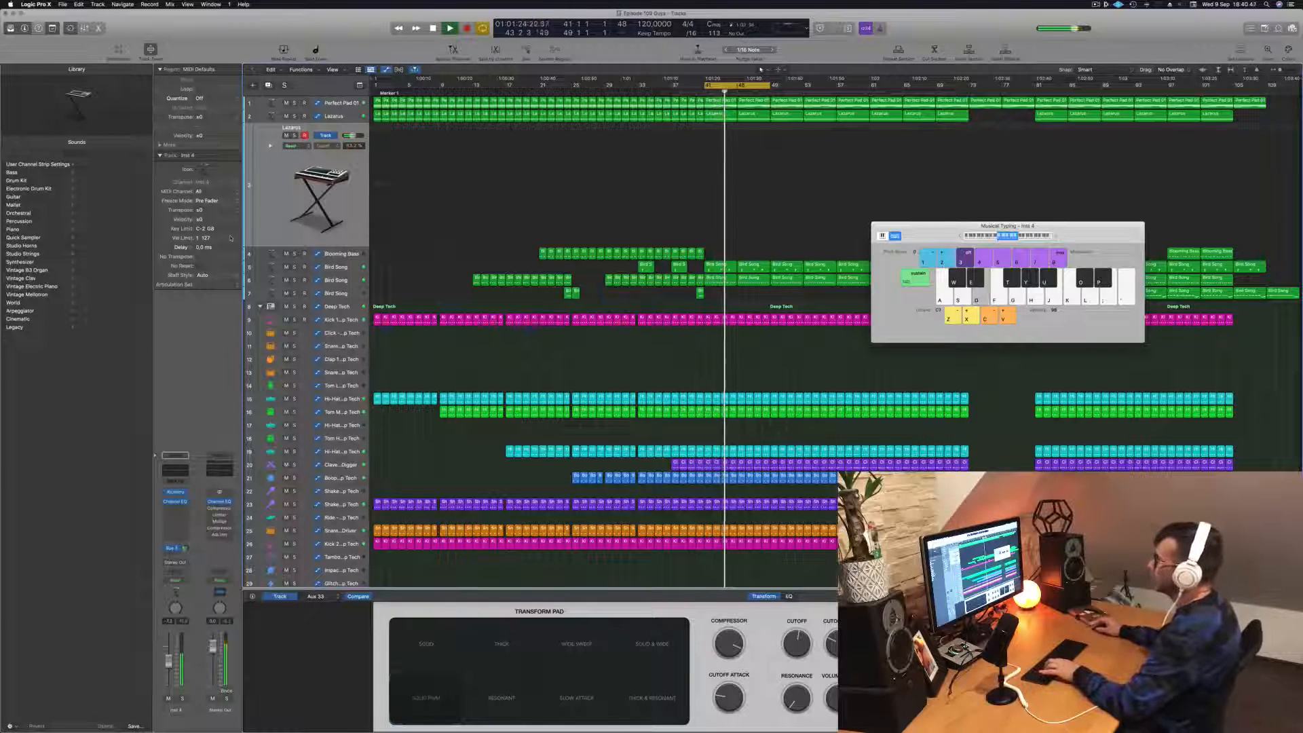
{"action": "key", "text": "g"}
{"action": "key", "text": "f"}
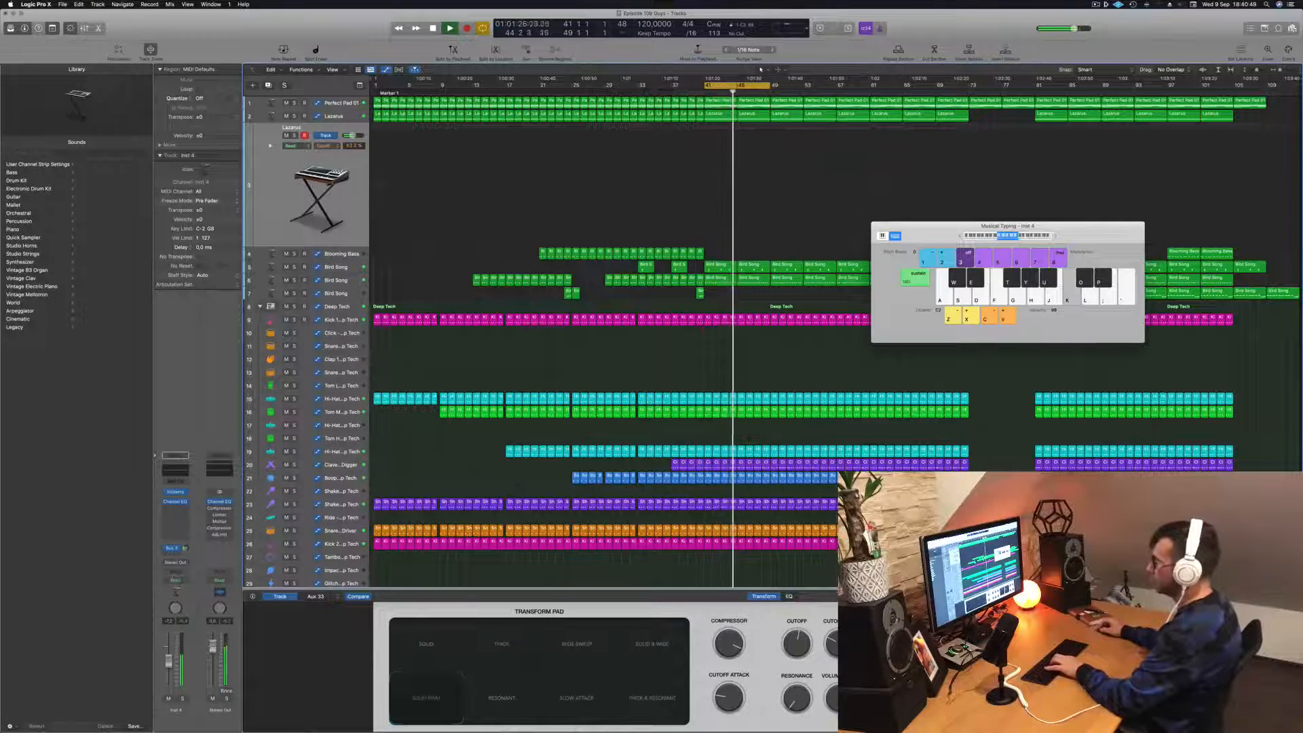
{"action": "key", "text": "j"}
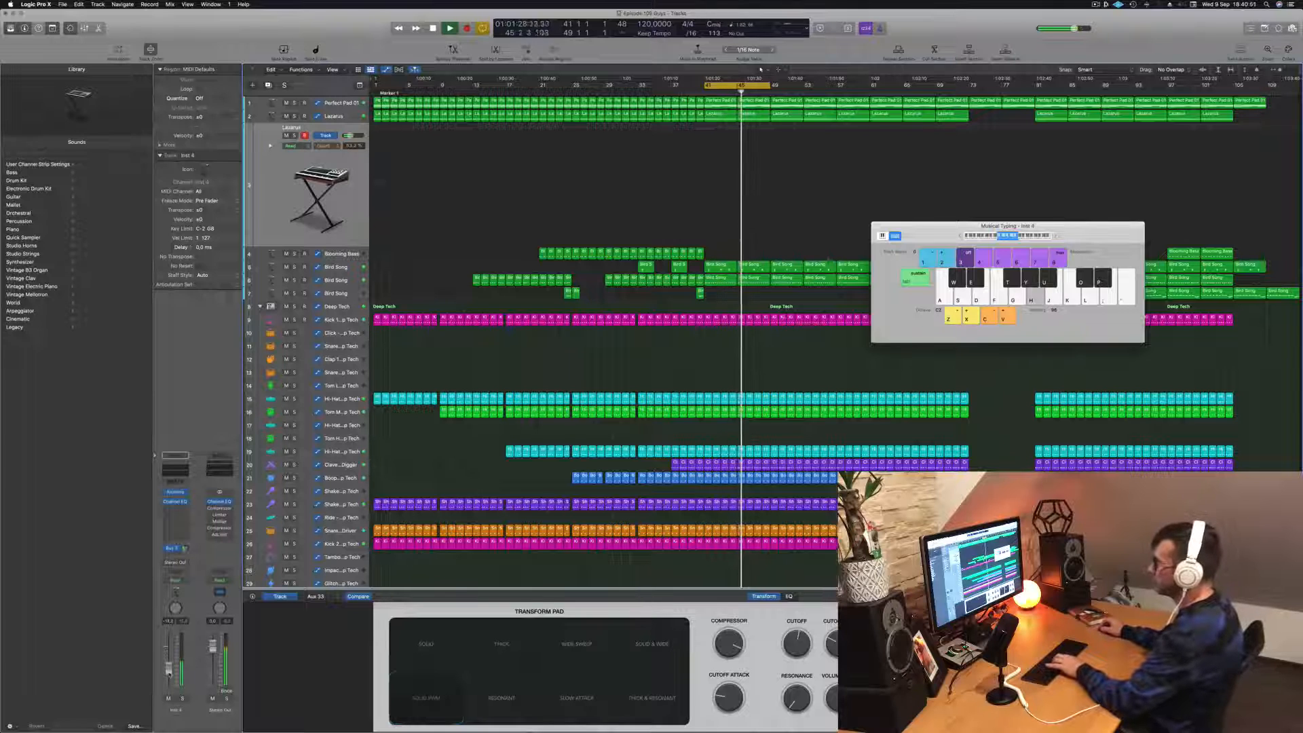
{"action": "key", "text": "j"}
{"action": "left_click", "coordinate": [184, 549]}
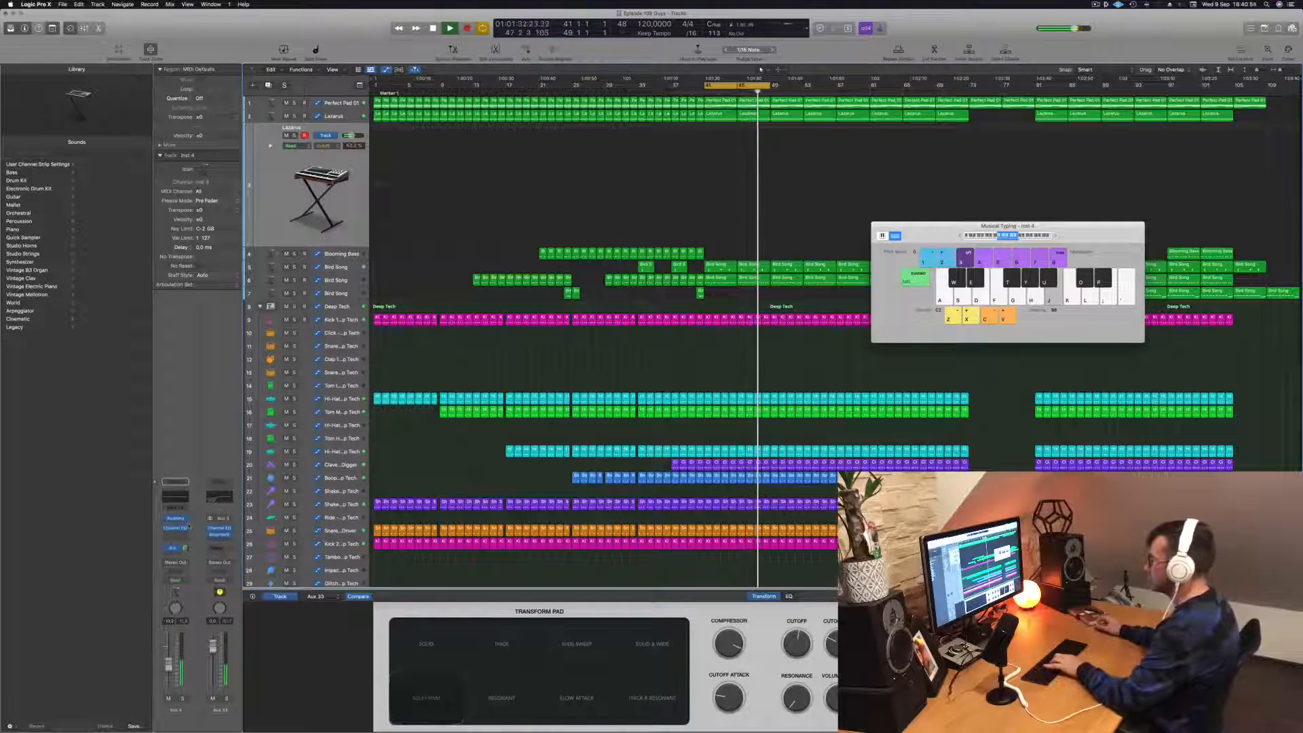
{"action": "key", "text": "k"}
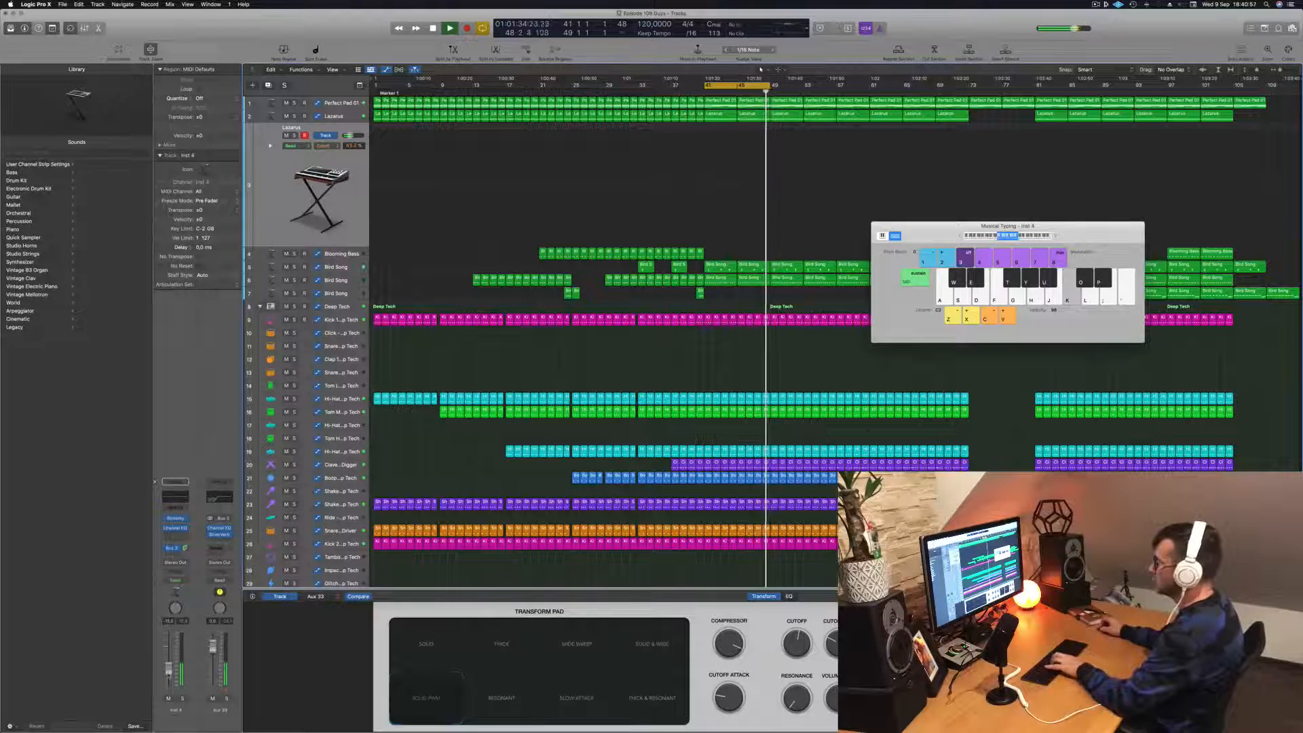
{"action": "key", "text": "h"}
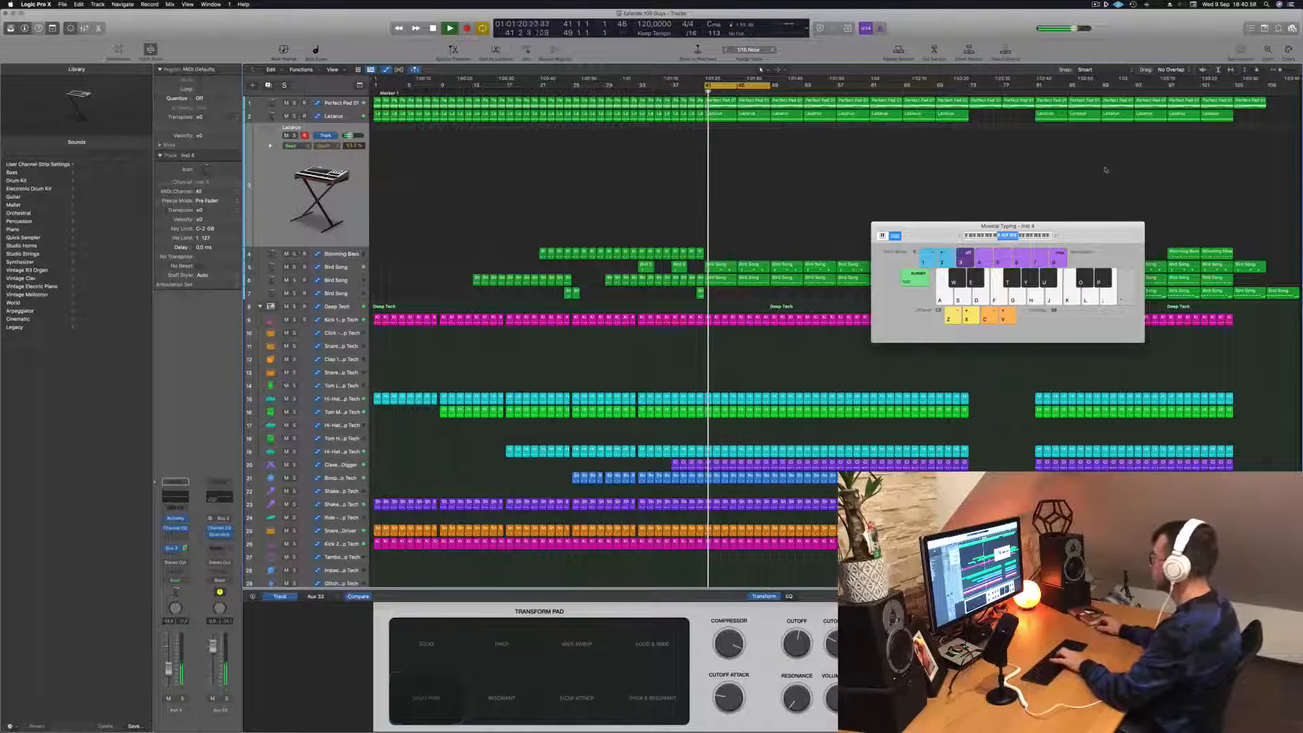
- Raise the Musical Typing range again and improvise a Lazarus melody over the looped section
{"action": "key", "text": "semicolon"}
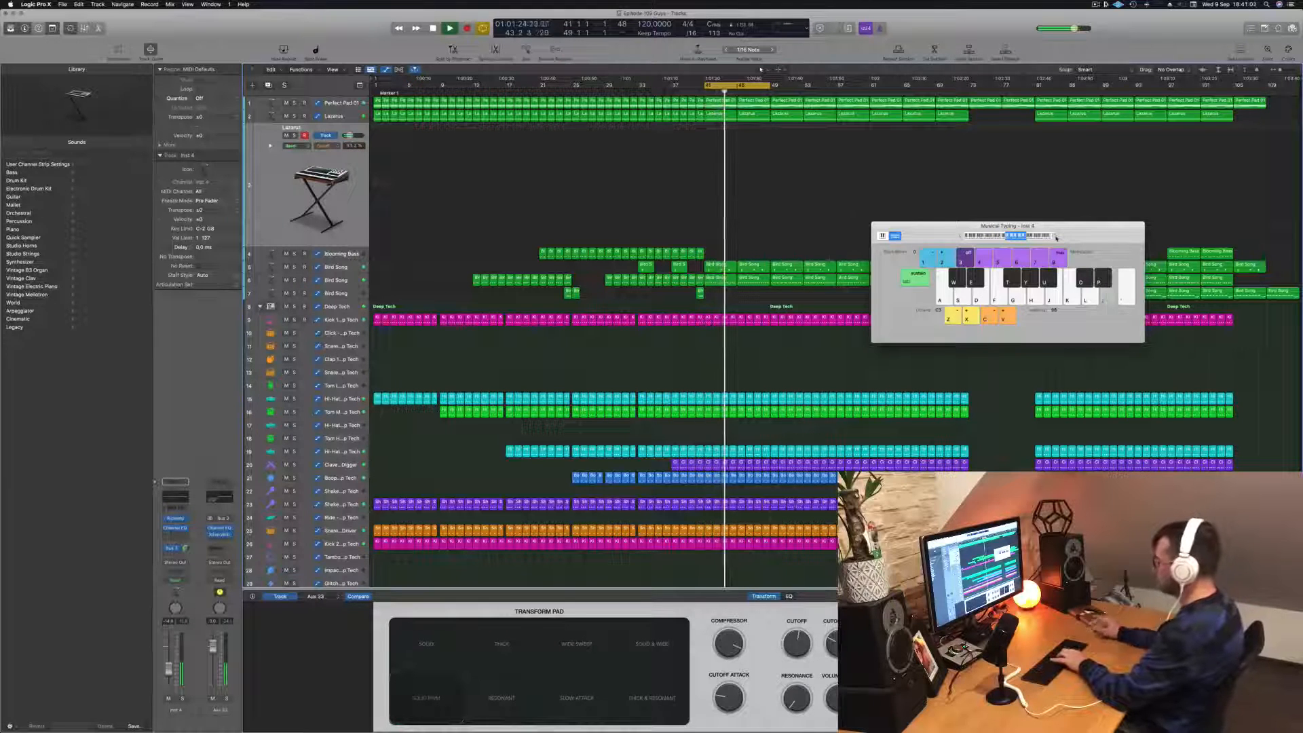
{"action": "key", "text": "semicolon"}
{"action": "key", "text": "l"}
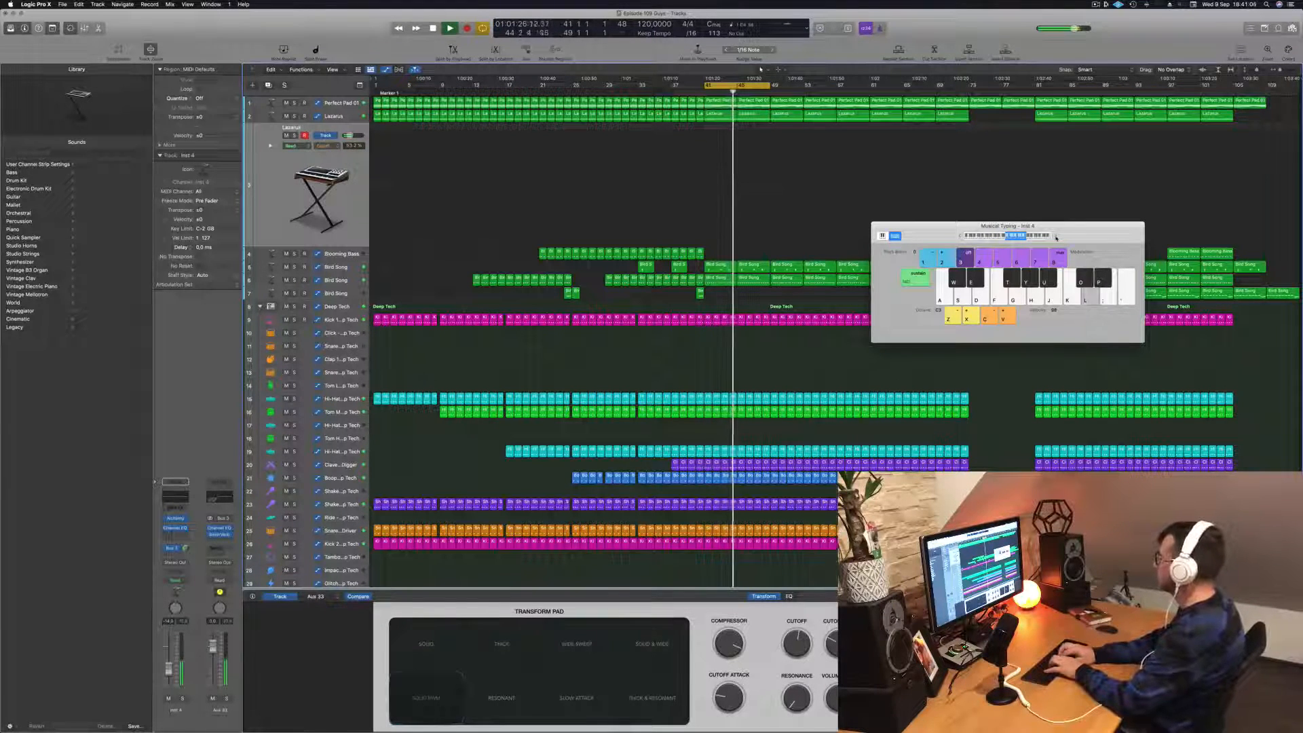
{"action": "key", "text": "j"}
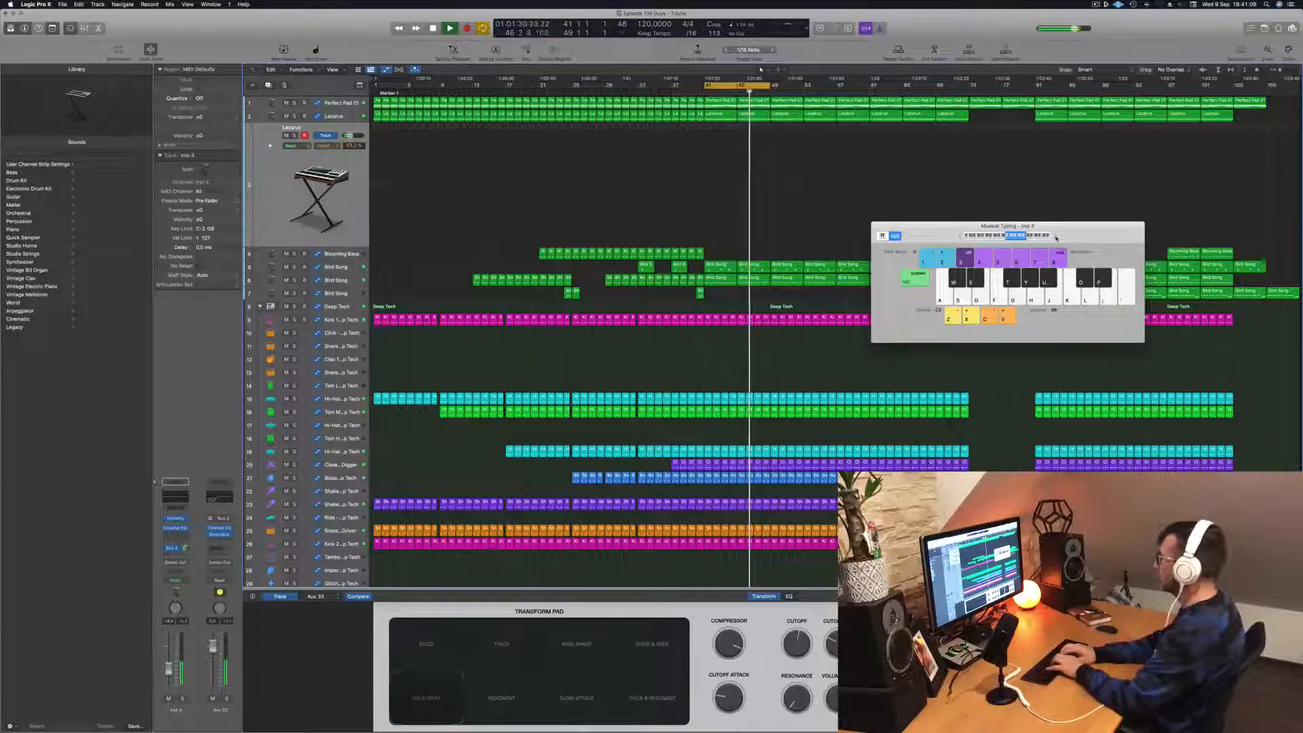
{"action": "key", "text": "apostrophe"}
{"action": "key", "text": "j"}
{"action": "key", "text": "g"}
{"action": "key", "text": "j"}
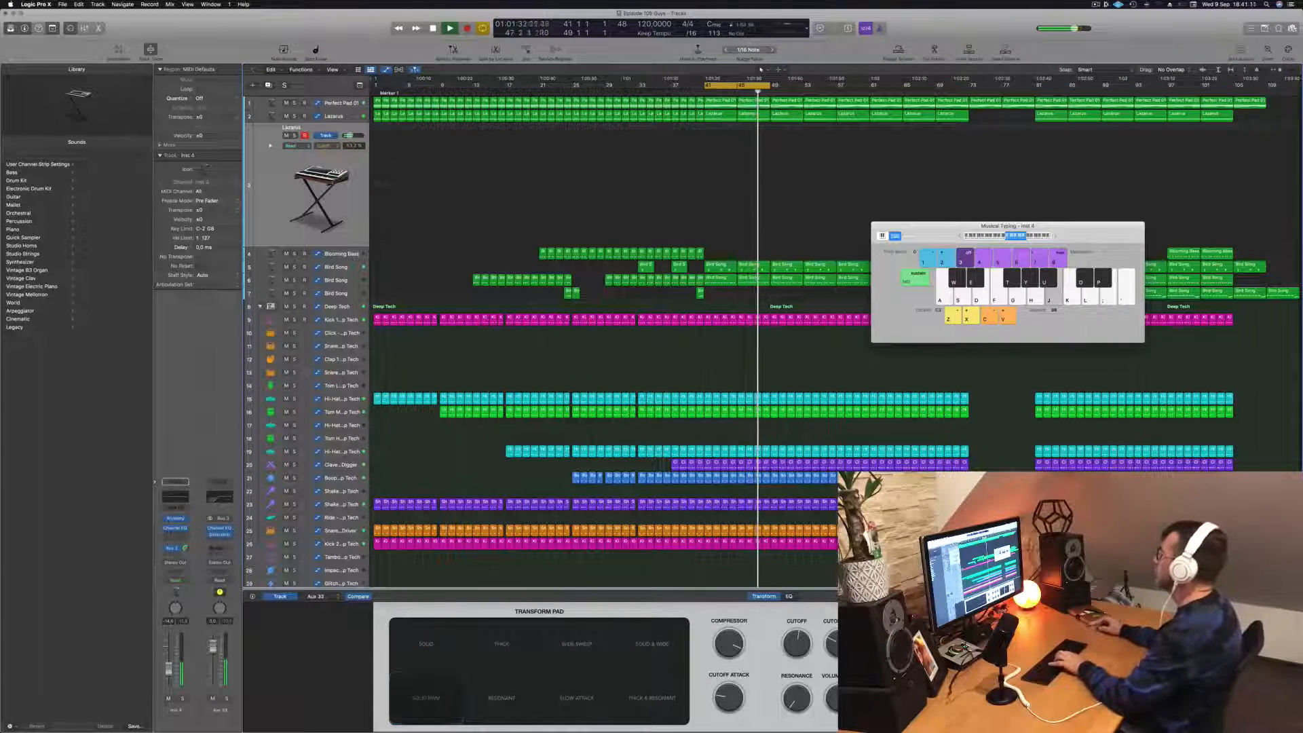
{"action": "key", "text": "k"}
{"action": "key", "text": "l"}
{"action": "key", "text": "k"}
{"action": "key", "text": "l"}
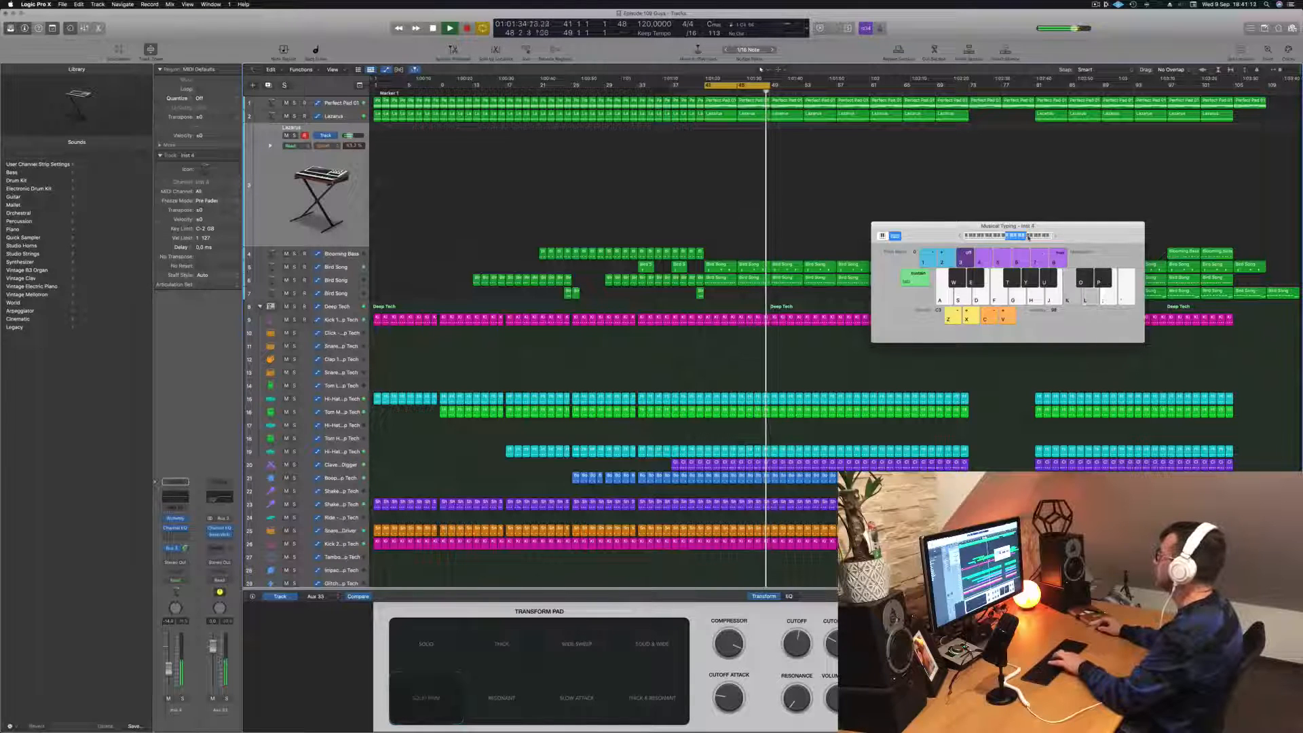
- Move the Musical Typing range to a higher octave and test melody notes on the Lazarus track
{"action": "left_click", "coordinate": [1027, 238]}
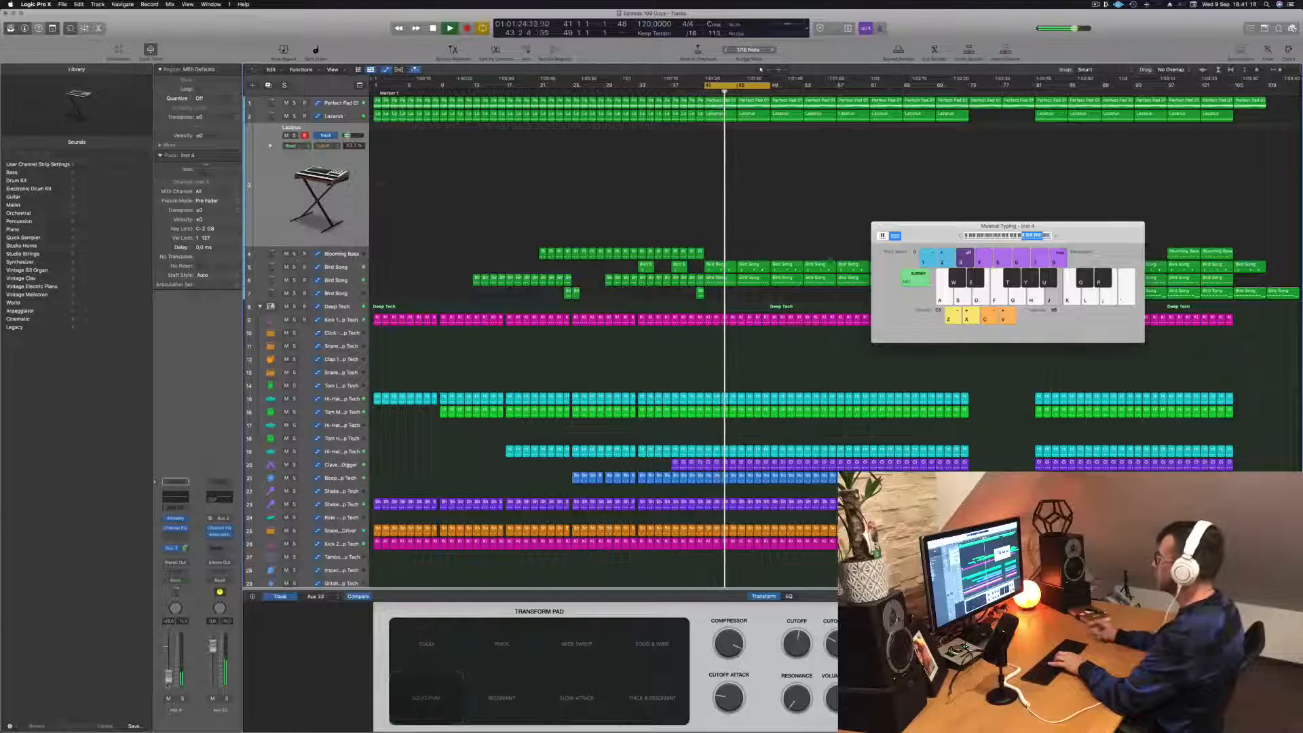
{"action": "key", "text": "apostrophe"}
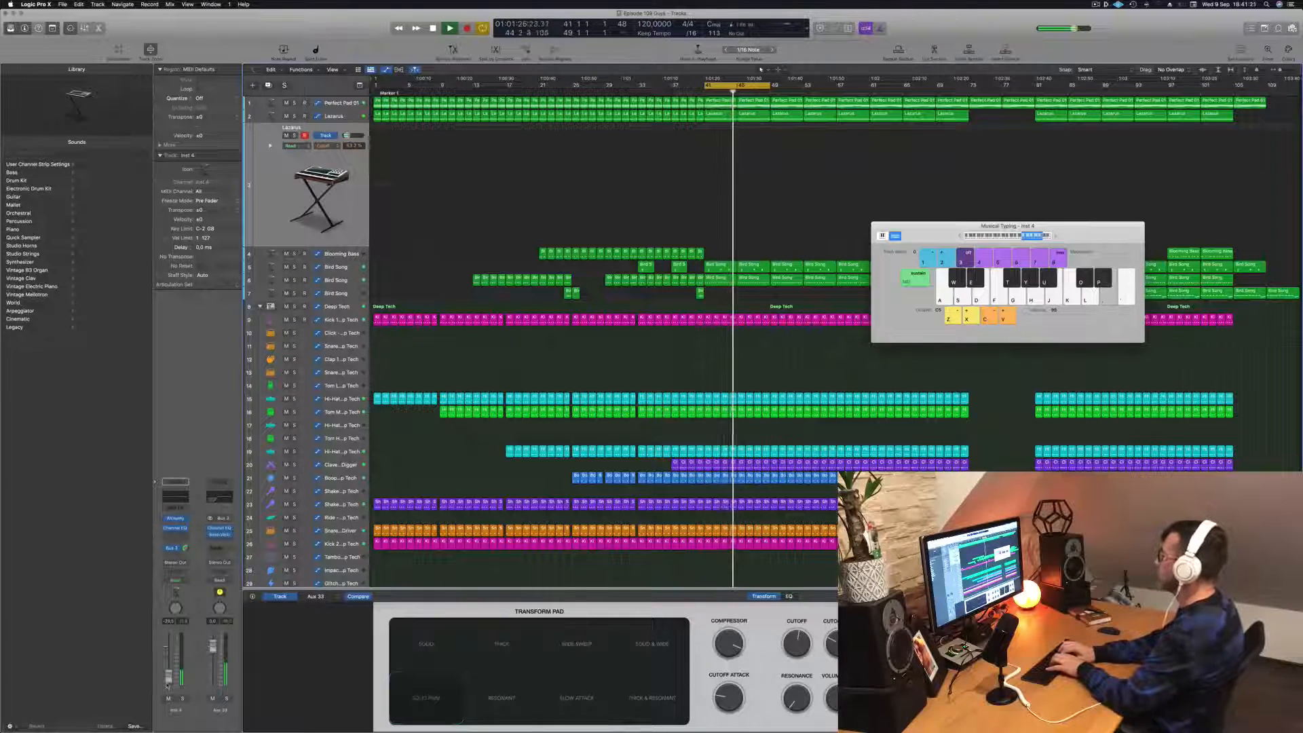
{"action": "key", "text": "k"}
{"action": "key", "text": "d"}
{"action": "key", "text": "g"}
{"action": "key", "text": "j"}
{"action": "key", "text": "g"}
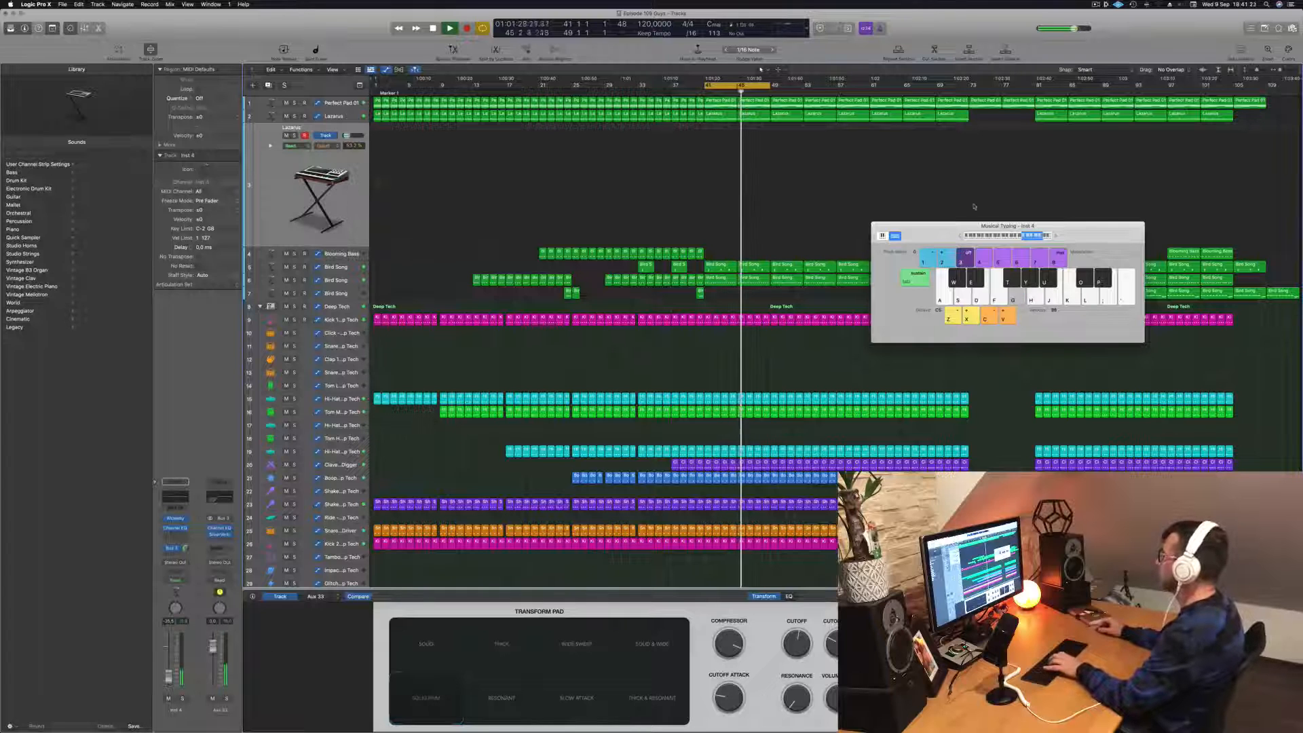
- Shift the keyboard range slightly lower and try short alternating note patterns on Lazarus over the loop
{"action": "key", "text": "h"}
{"action": "key", "text": "d"}
{"action": "key", "text": "h"}
{"action": "key", "text": "j"}
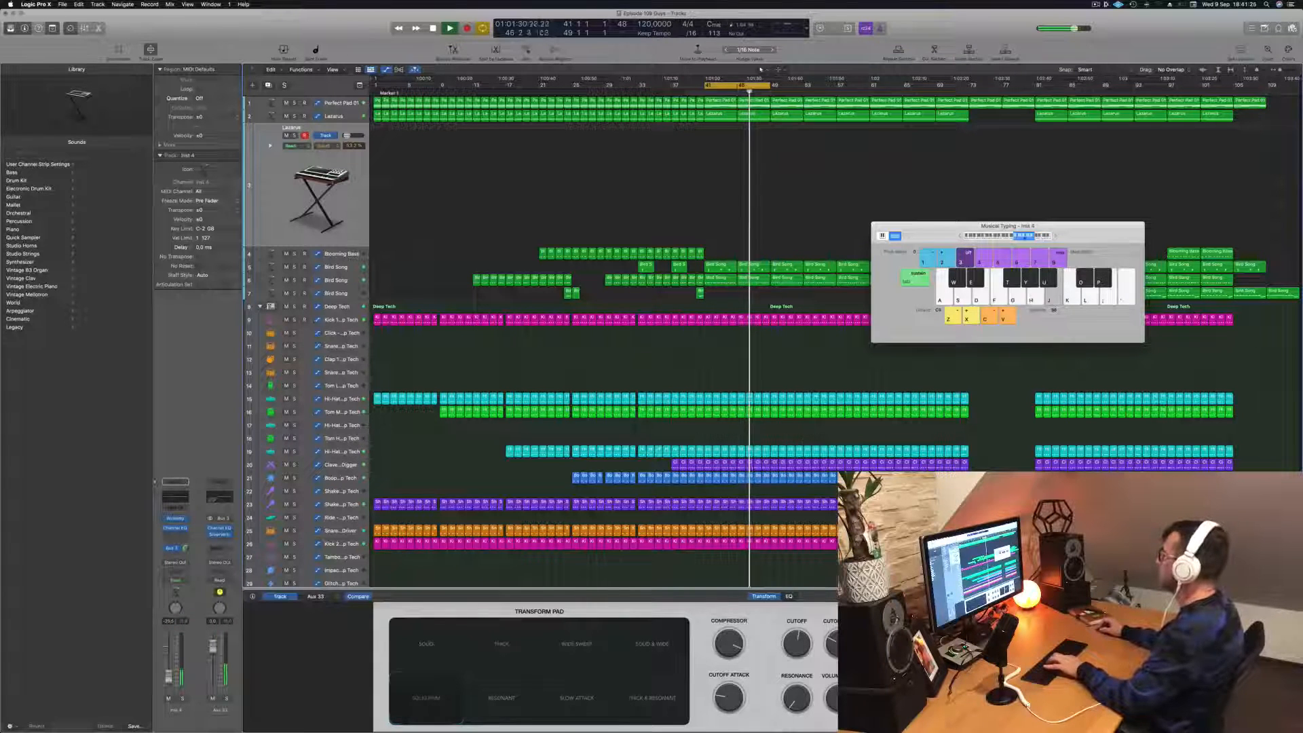
{"action": "key", "text": "g"}
{"action": "key", "text": "h"}
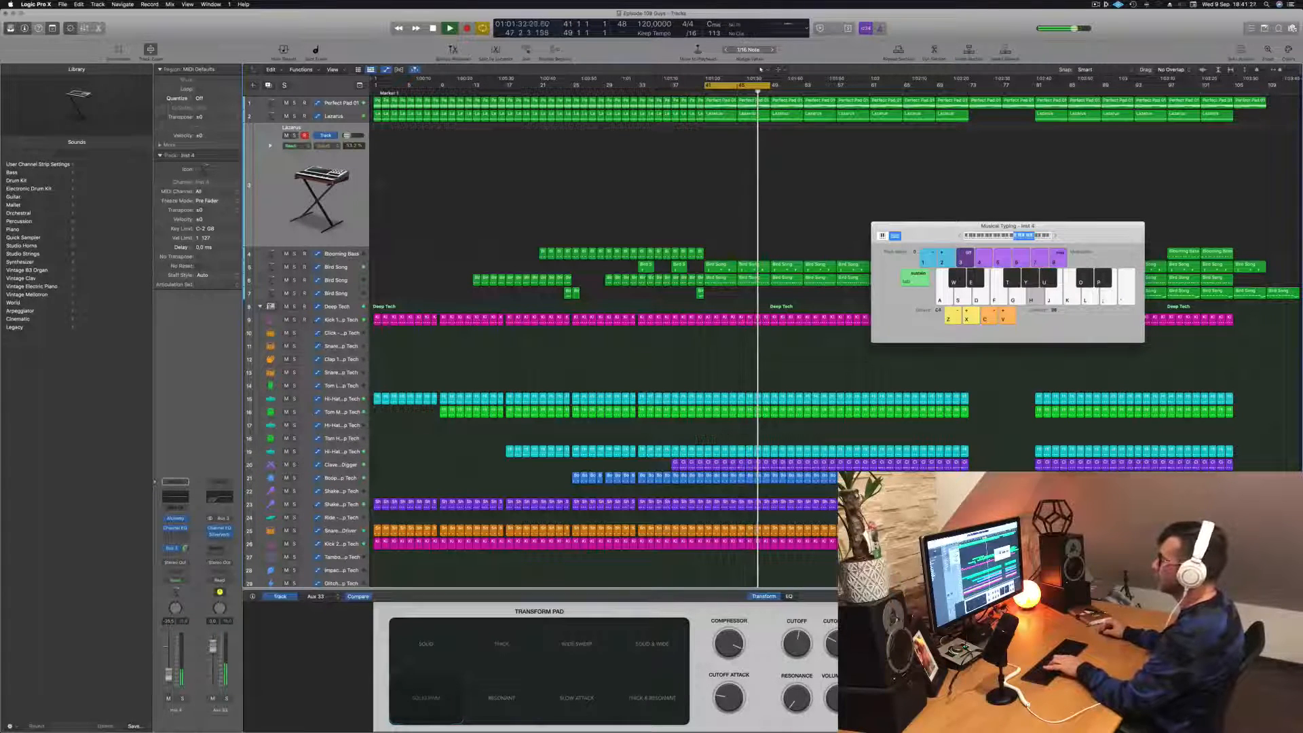
{"action": "key", "text": "j"}
{"action": "key", "text": "g"}
{"action": "key", "text": "h"}
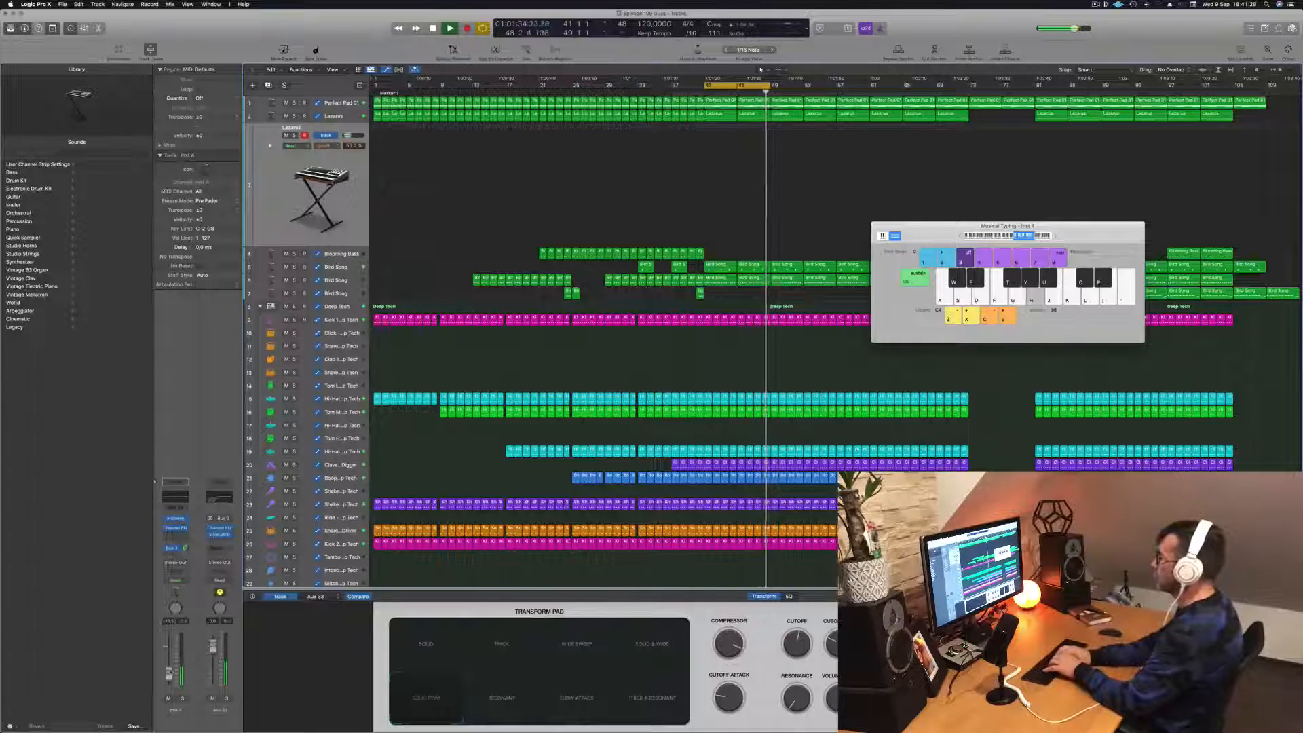
{"action": "key", "text": "g"}
{"action": "key", "text": "j"}
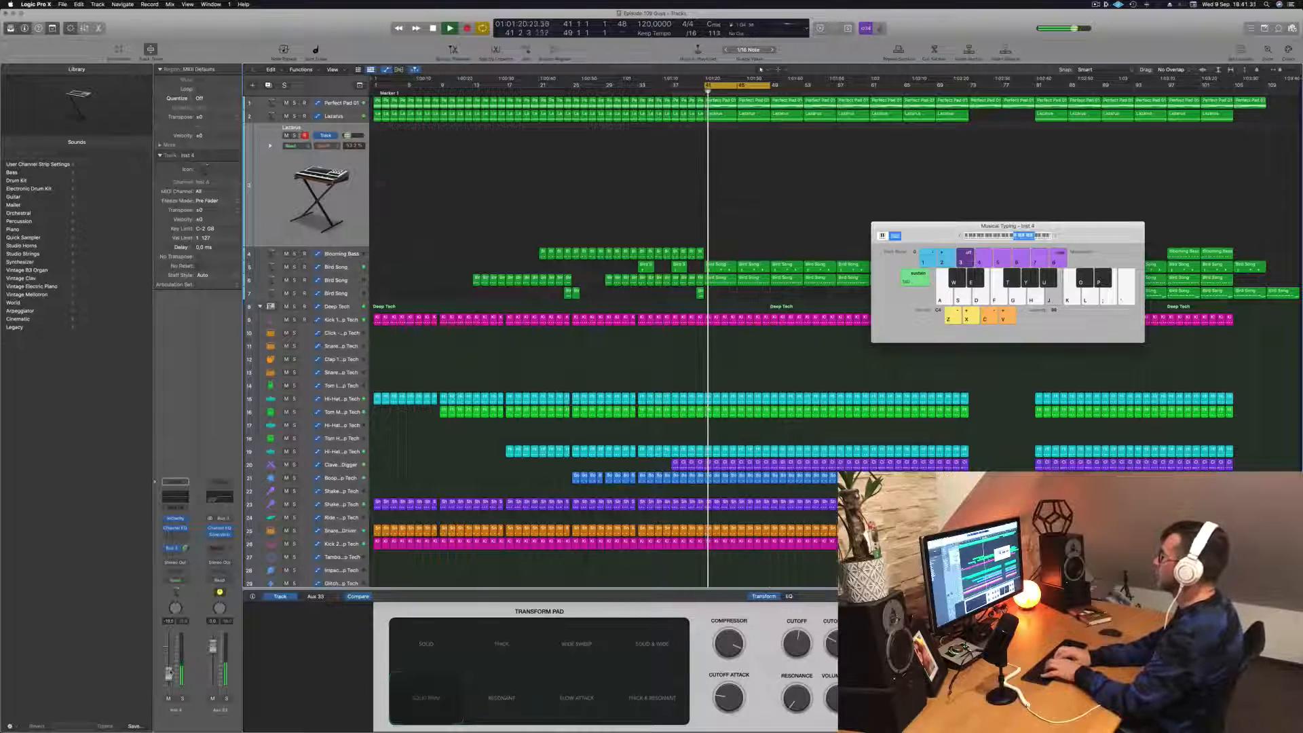
- Develop the Lazarus melody idea with wider note jumps as the loop restarts from bar 41
{"action": "key", "text": "g"}
{"action": "key", "text": "j"}
{"action": "key", "text": "g"}
{"action": "key", "text": "k"}
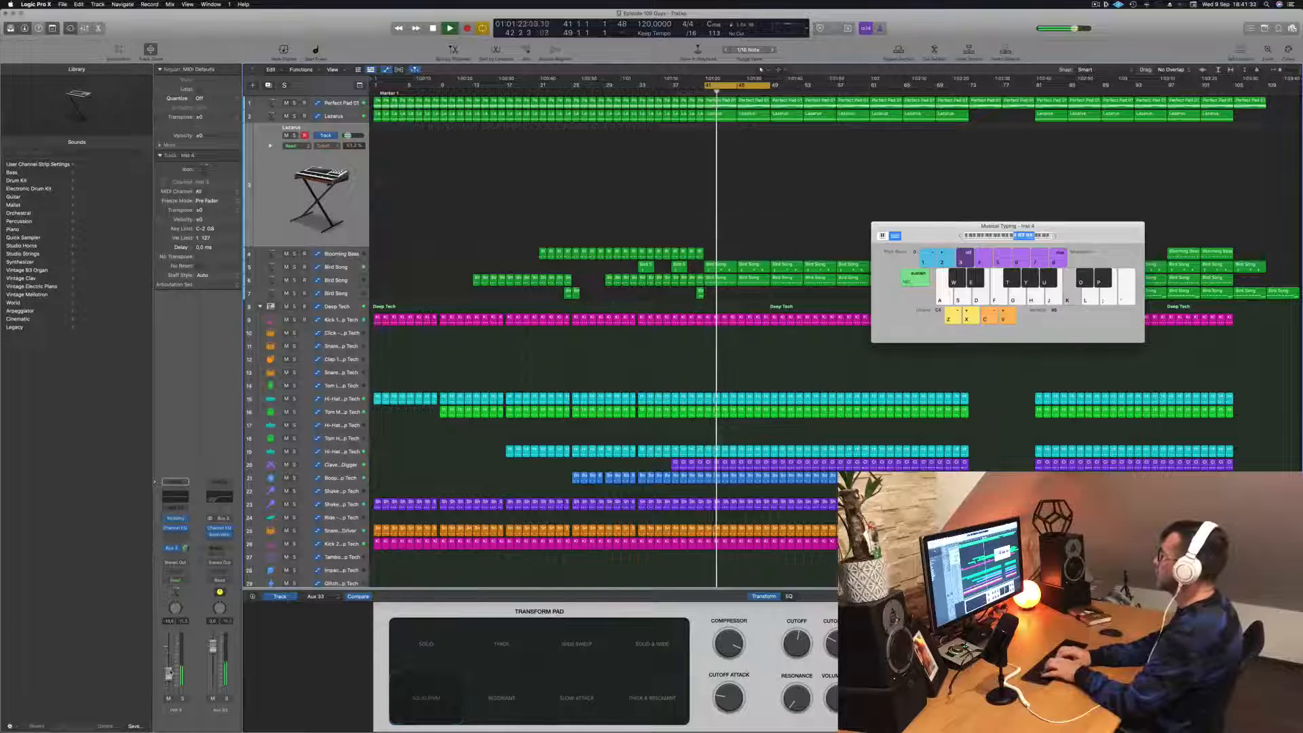
{"action": "key", "text": "f"}
{"action": "key", "text": "l"}
{"action": "key", "text": "j"}
{"action": "key", "text": "d"}
{"action": "key", "text": "g"}
{"action": "key", "text": "h"}
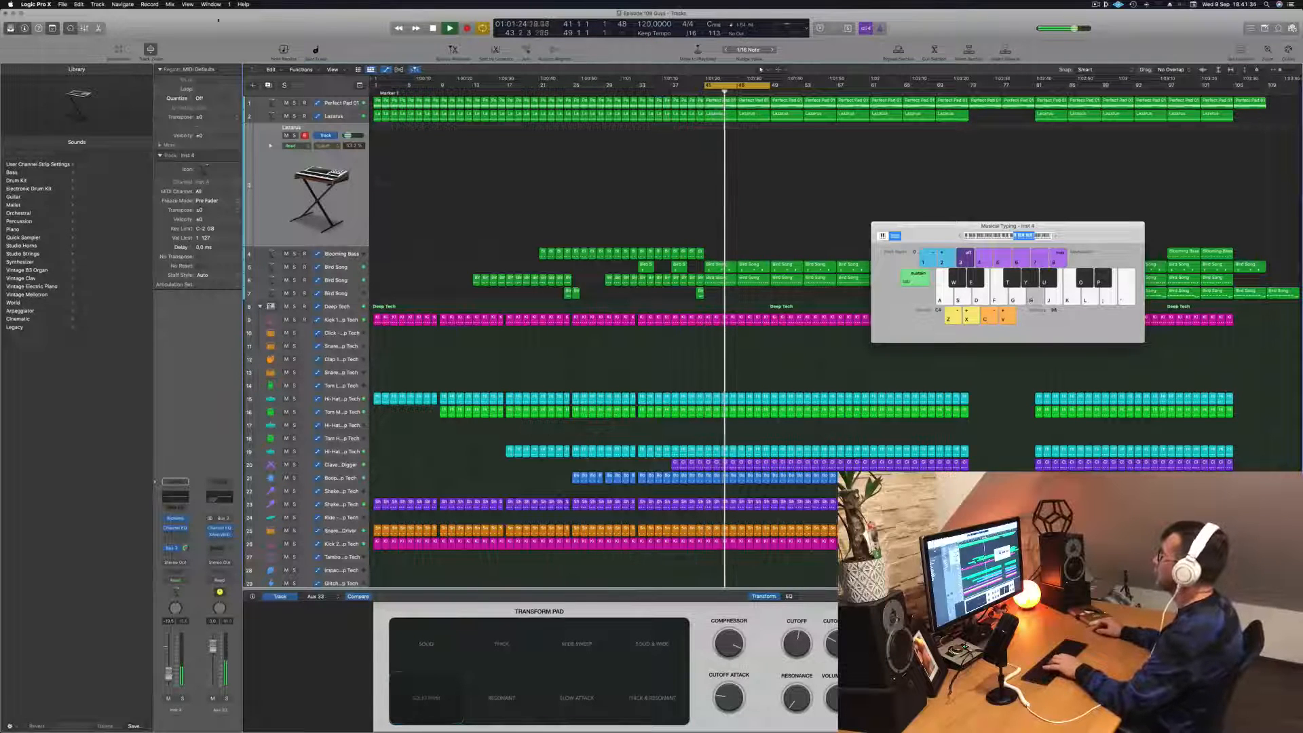
- Extend the cycle range's end to bar 57 while trying a few more Lazarus notes
{"action": "key", "text": "d"}
{"action": "key", "text": "g"}
{"action": "left_click_drag", "start_coordinate": [771, 86], "coordinate": [835, 90]}
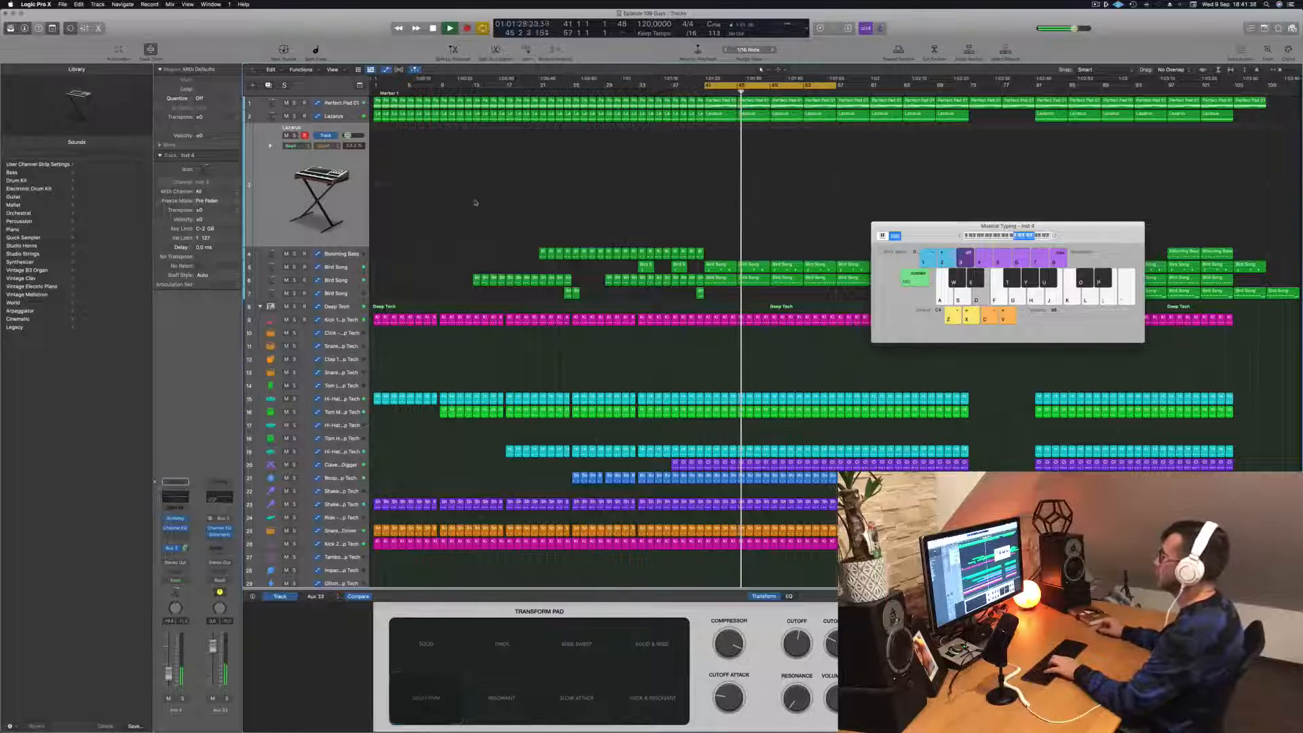
{"action": "key", "text": "g"}
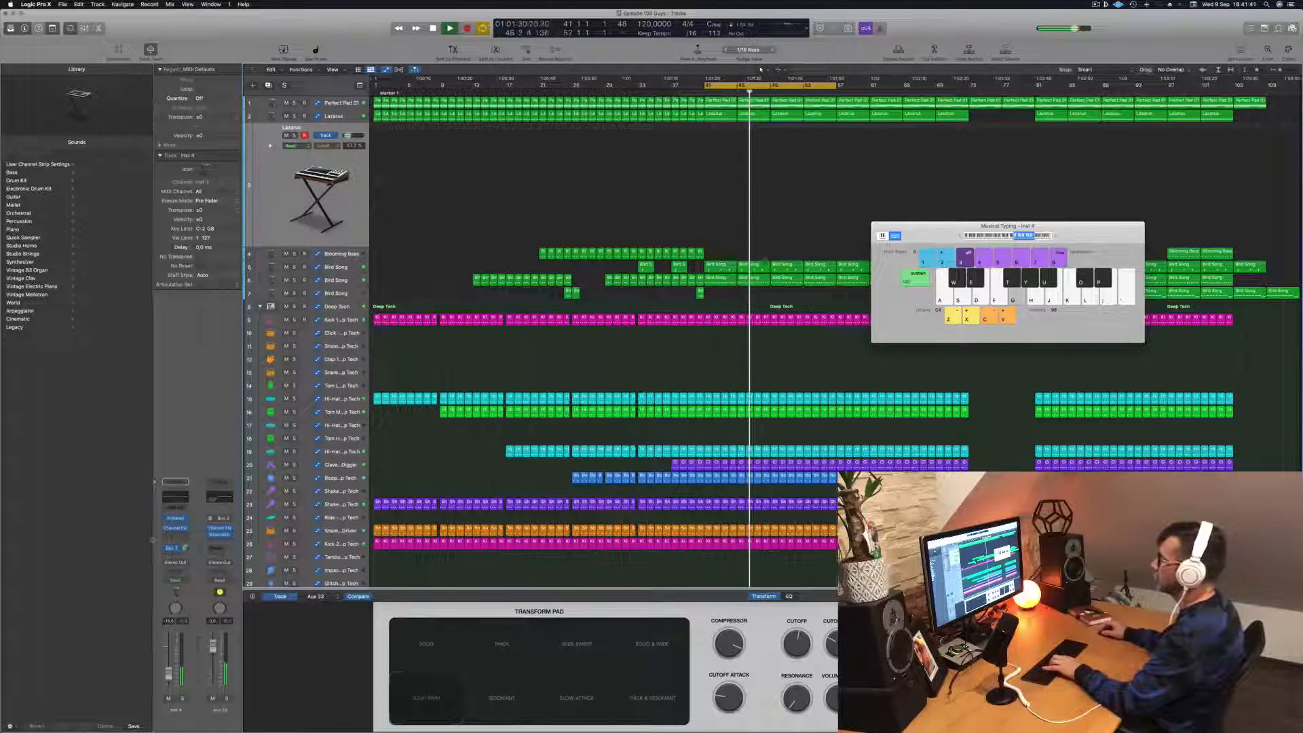
- Open the Lazarus track's Alchemy instrument and compare its Transform Pad variations, ending on Wide Sweep
{"action": "mouse_move", "coordinate": [177, 521]}
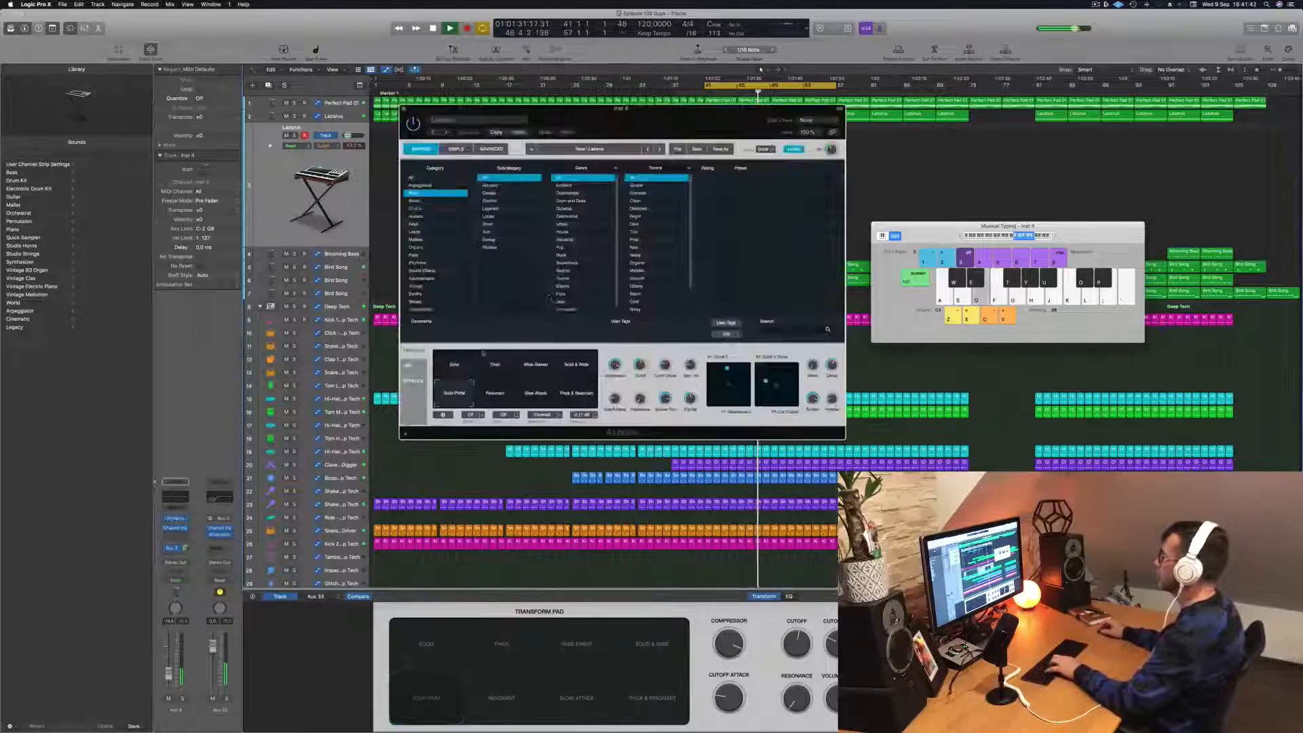
{"action": "left_click", "coordinate": [175, 519]}
{"action": "left_click_drag", "start_coordinate": [664, 115], "coordinate": [888, 153]}
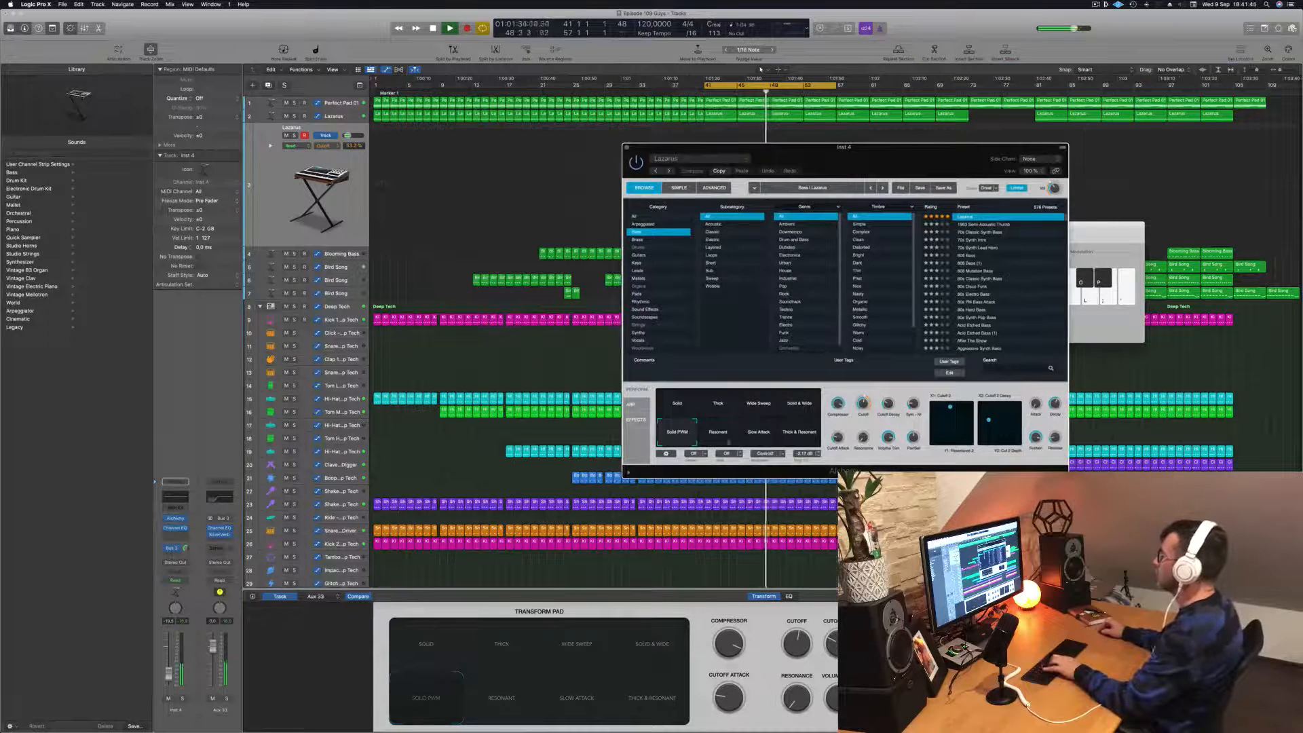
{"action": "left_click", "coordinate": [726, 438]}
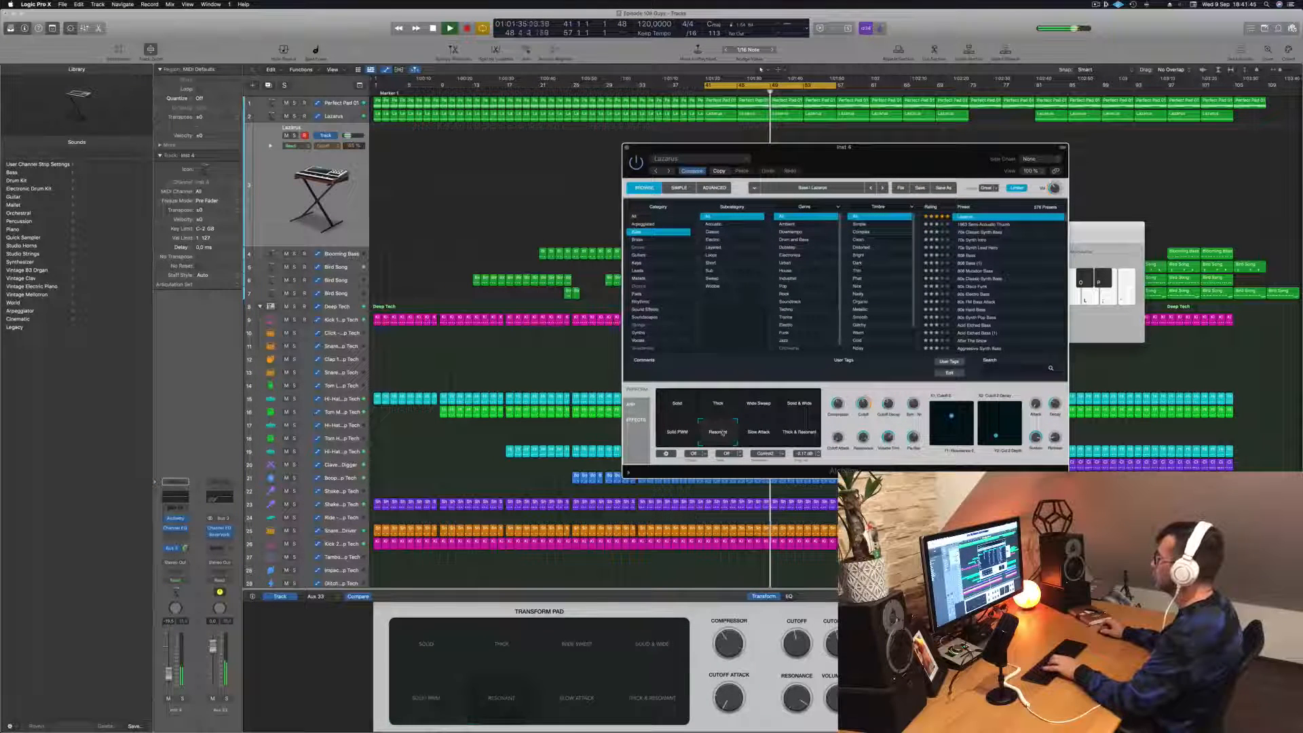
{"action": "left_click", "coordinate": [759, 435]}
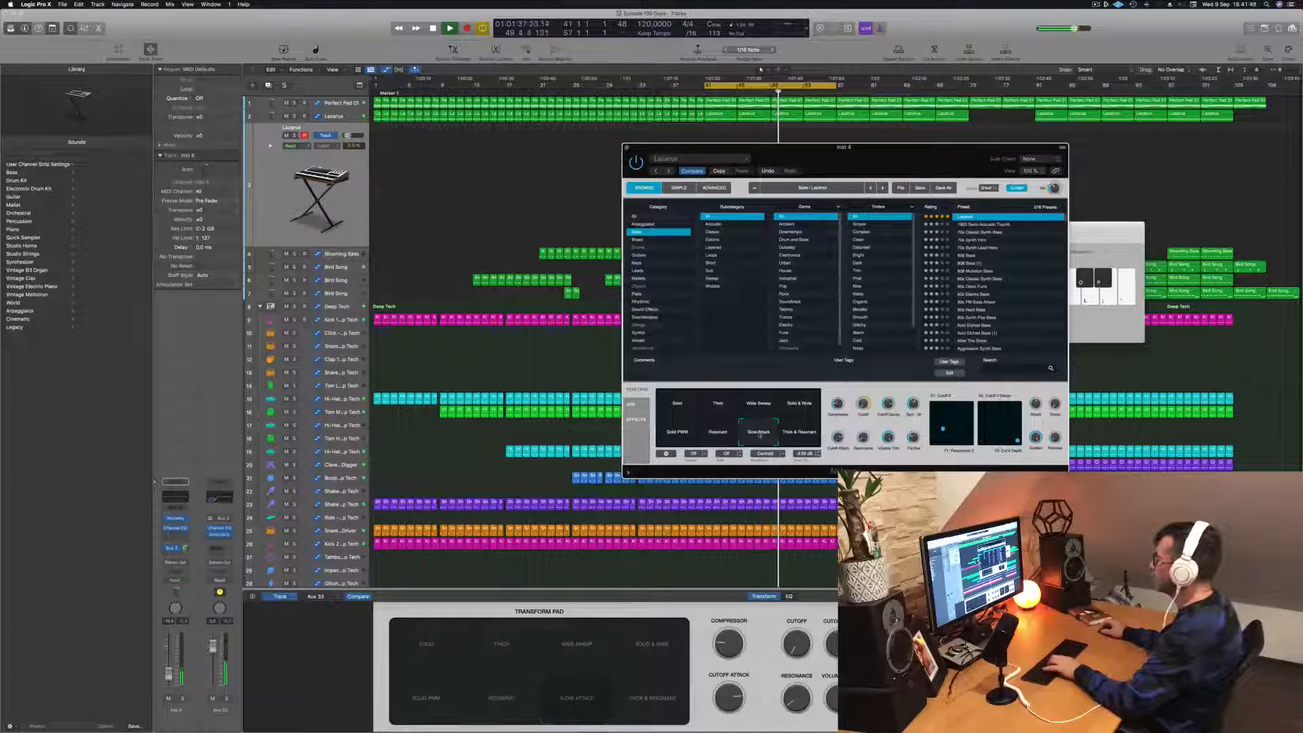
{"action": "left_click", "coordinate": [682, 407]}
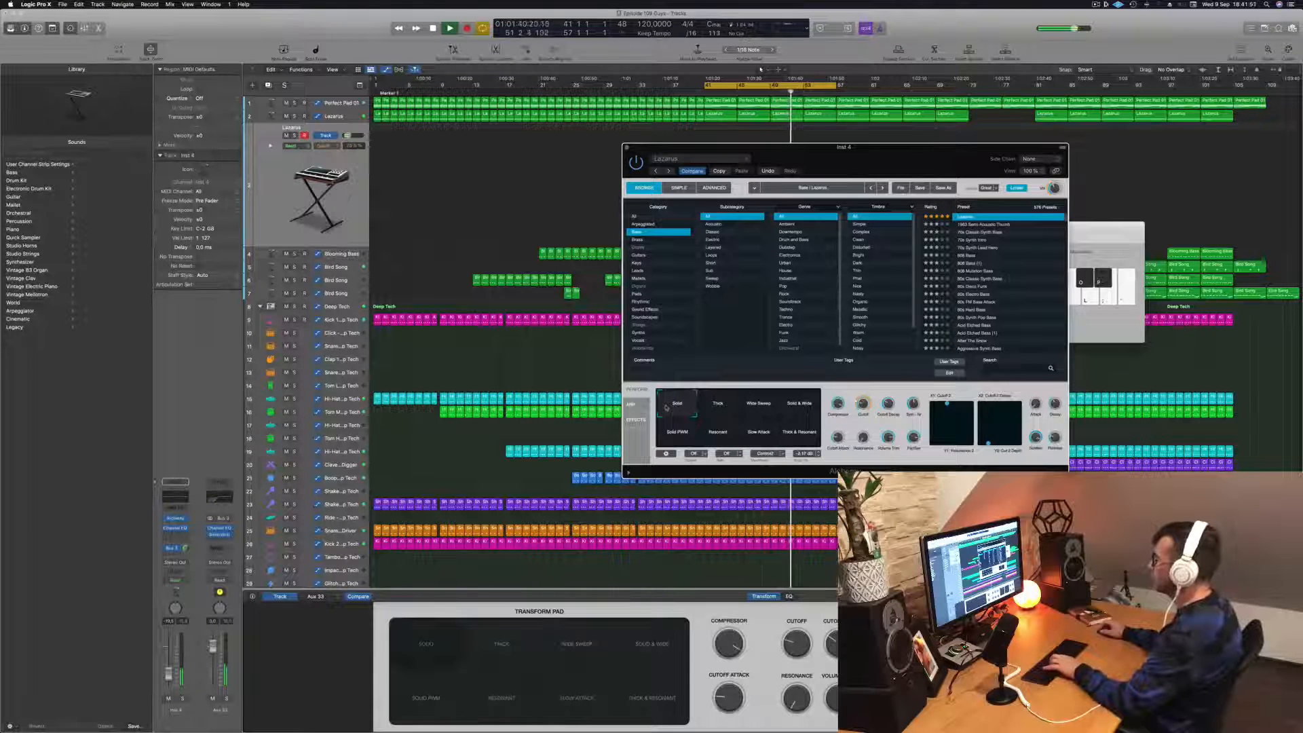
{"action": "left_click", "coordinate": [719, 407]}
{"action": "left_click", "coordinate": [761, 408]}
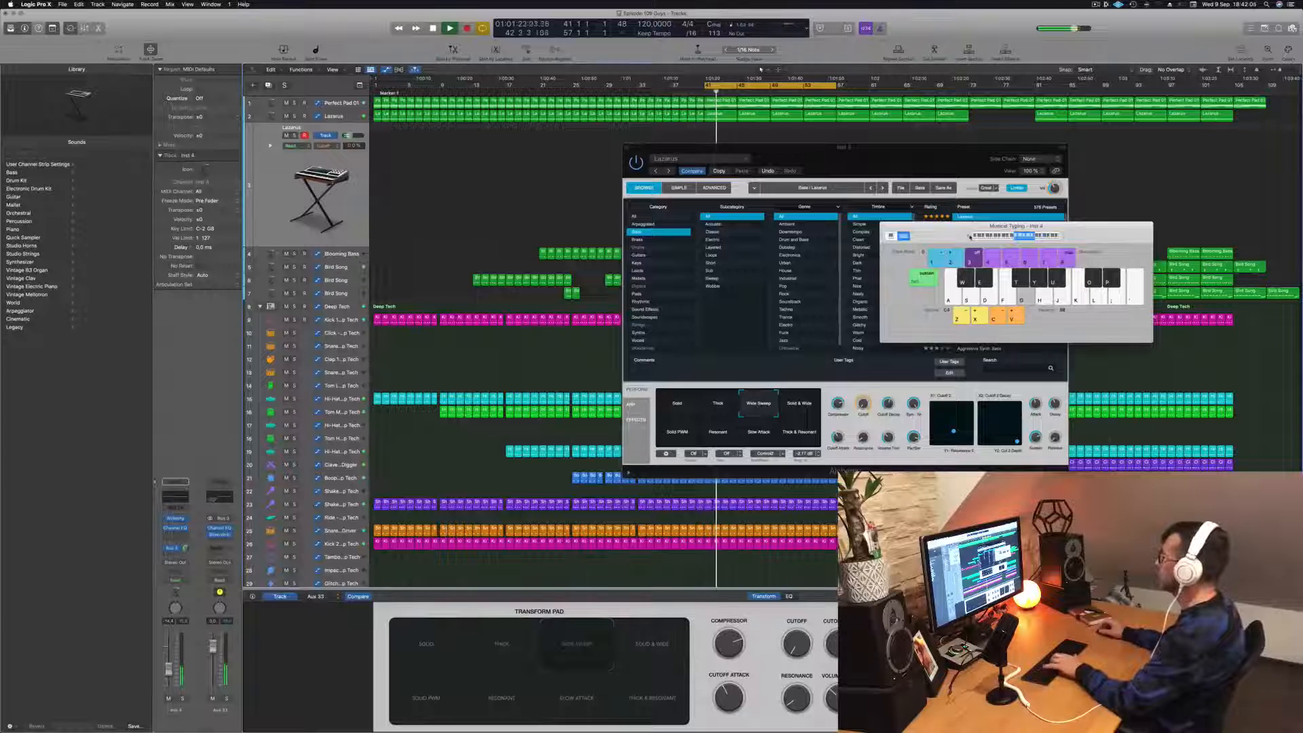
- Try a Lazarus phrase over the loop, raising the keyboard range one octave partway through
{"action": "key", "text": "h"}
{"action": "key", "text": "j"}
{"action": "key", "text": "x"}
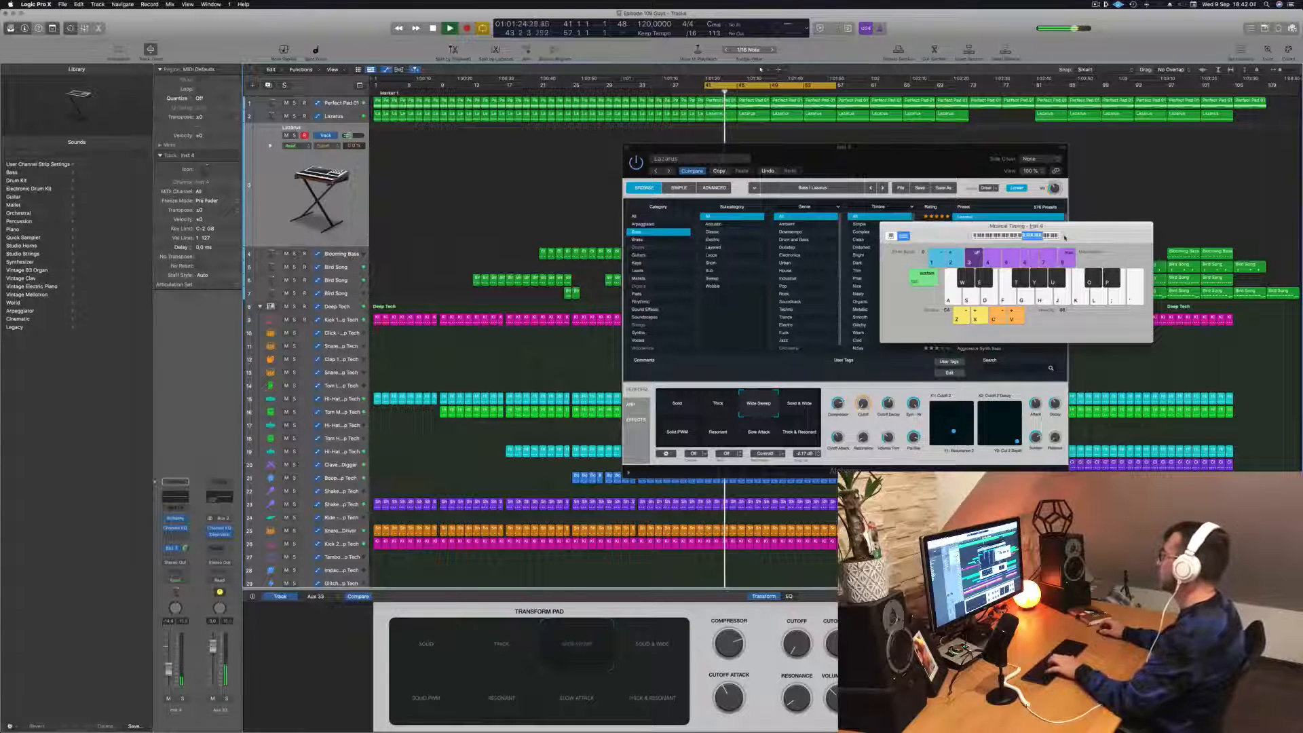
{"action": "key", "text": "d"}
{"action": "key", "text": "g"}
{"action": "key", "text": "h"}
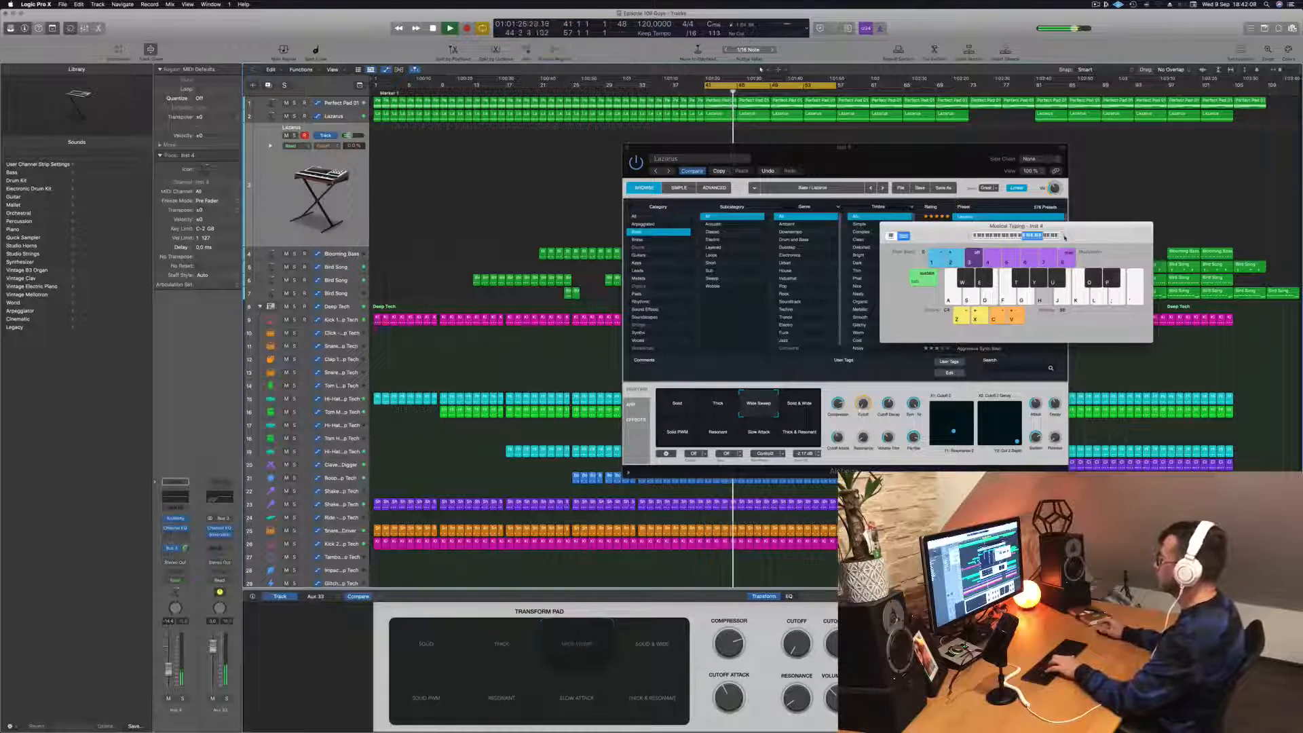
{"action": "key", "text": "g"}
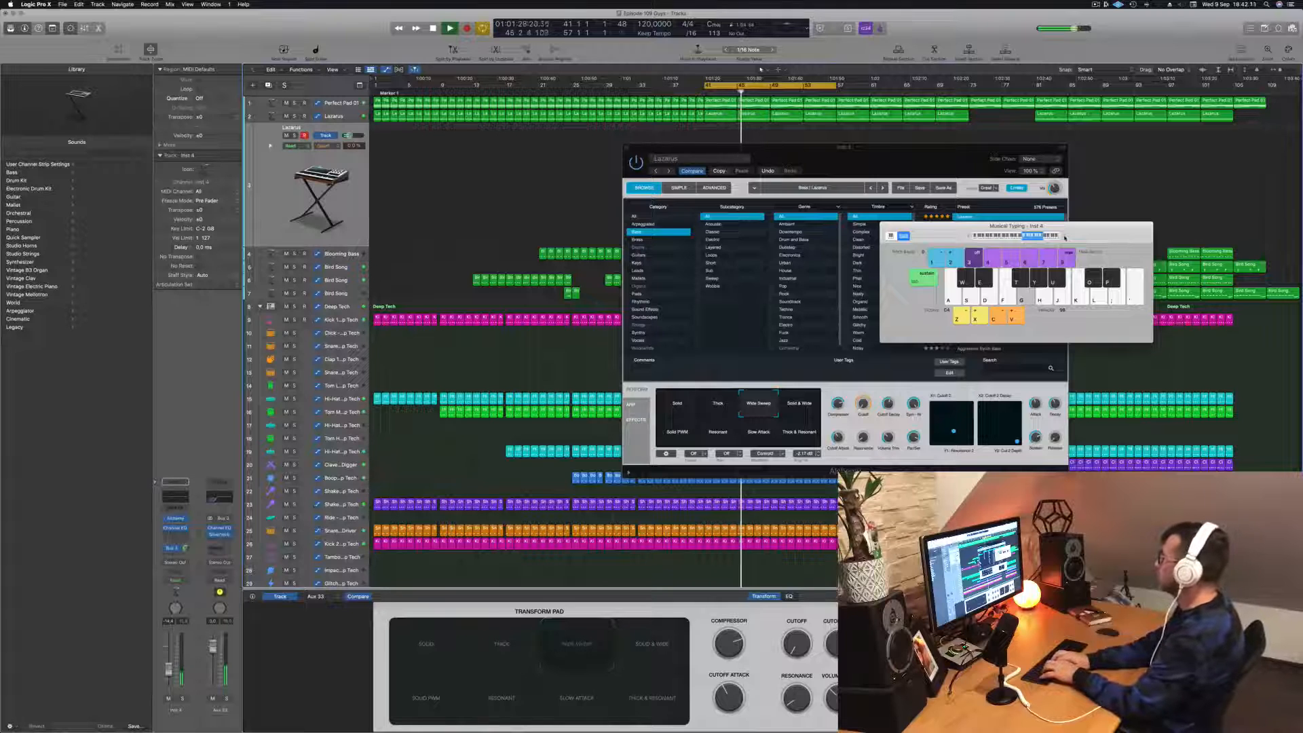
- Keep testing slower stepwise Lazarus notes in the higher octave as the loop plays on
{"action": "key", "text": "j"}
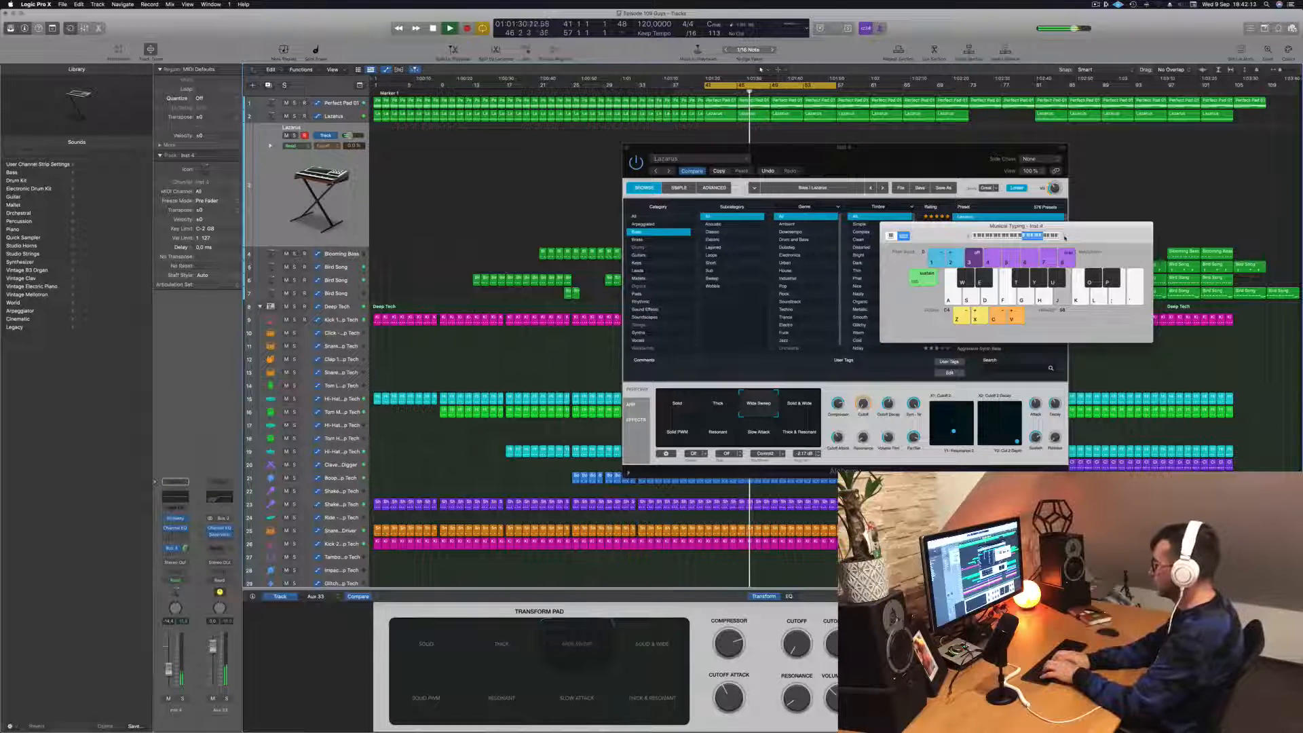
{"action": "key", "text": "h"}
{"action": "key", "text": "d"}
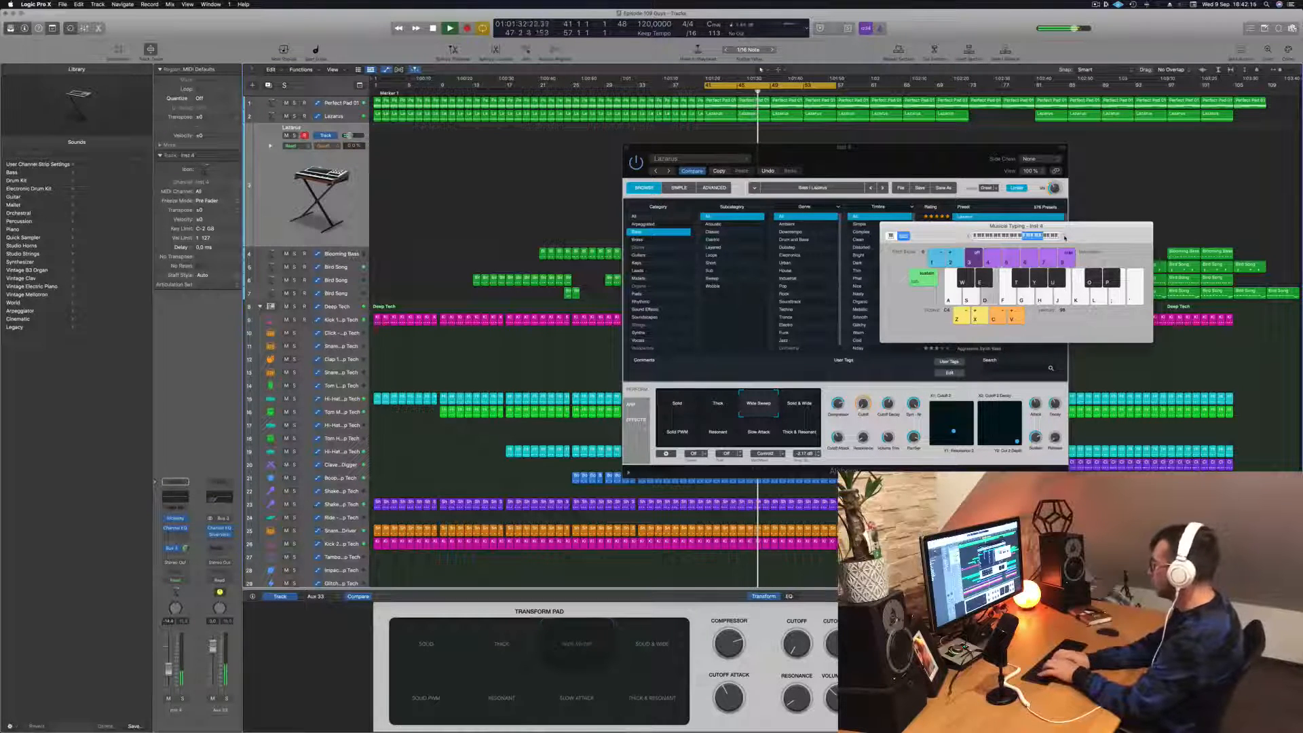
{"action": "key", "text": "f"}
{"action": "key", "text": "j"}
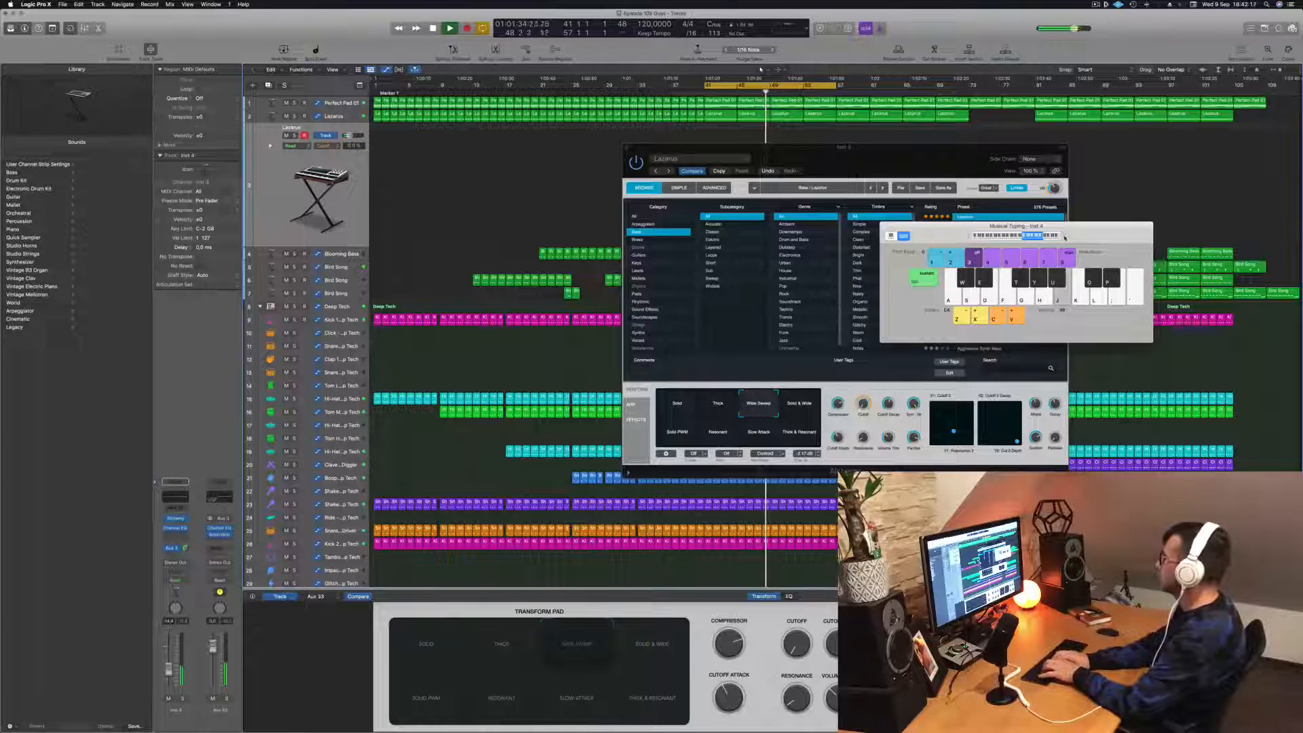
{"action": "key", "text": "s"}
- Record a Lazarus melody take from about bar 50 to the end of the cycle range at bar 57
{"action": "key", "text": "r"}
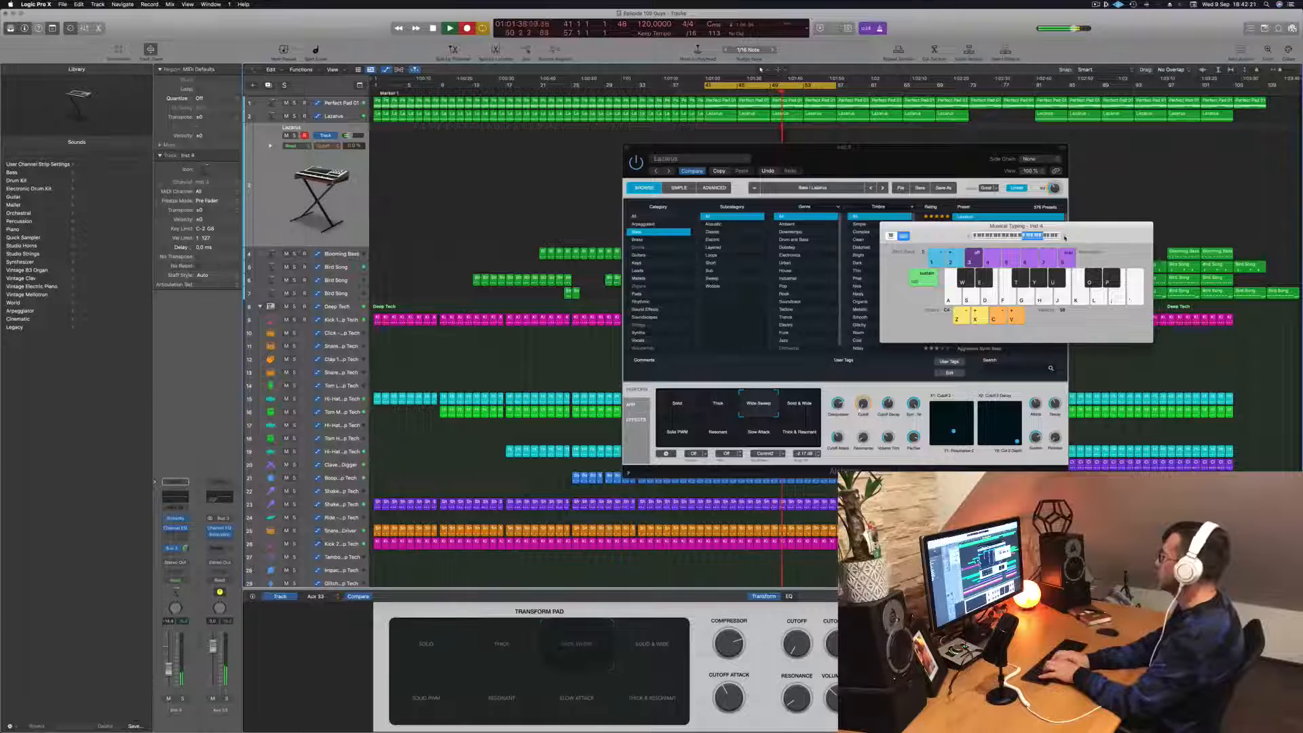
{"action": "key", "text": "d"}
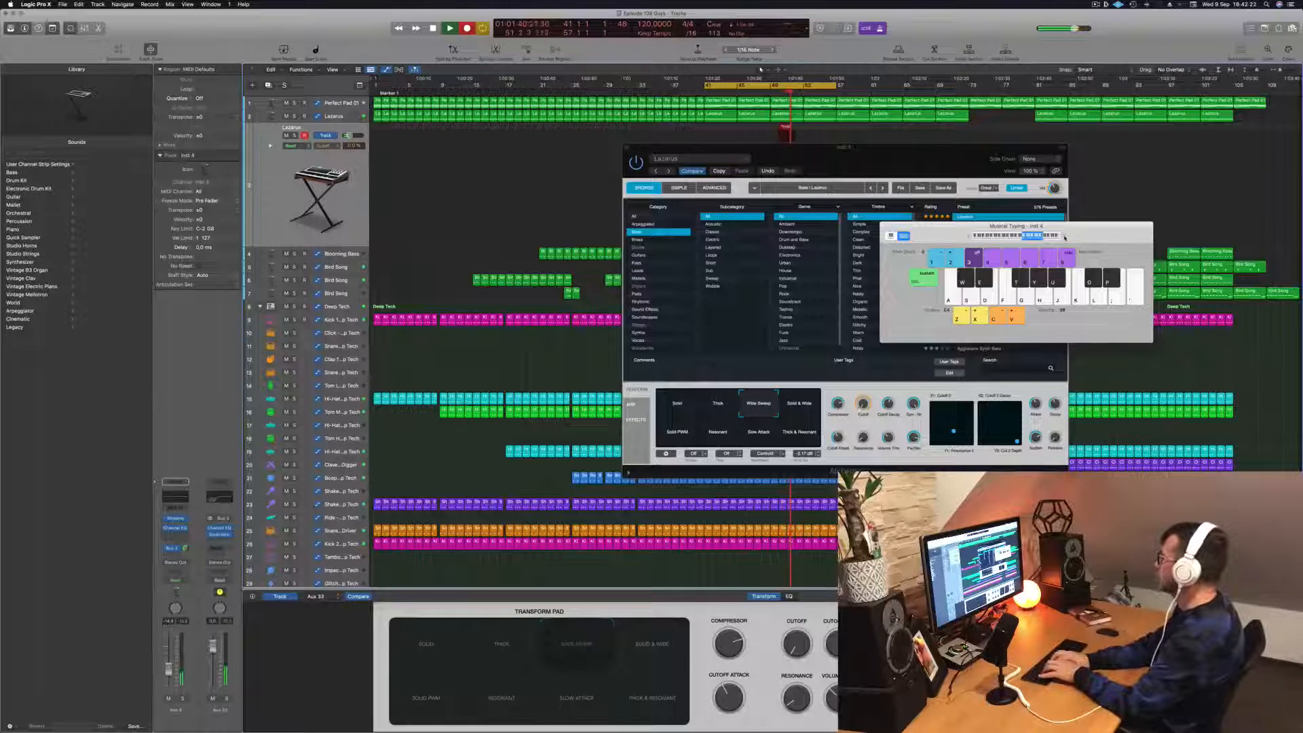
{"action": "key", "text": "g"}
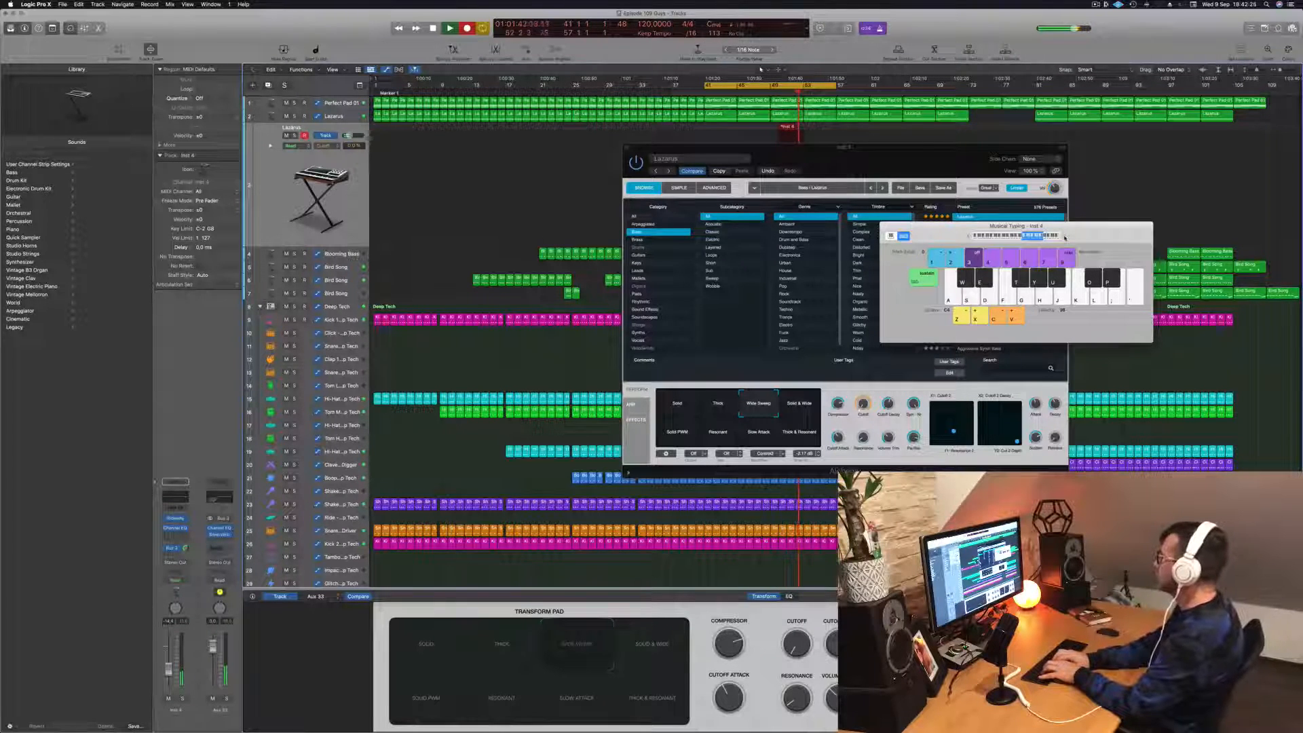
{"action": "key", "text": "h"}
{"action": "key", "text": "f"}
{"action": "key", "text": "g"}
{"action": "key", "text": "f"}
{"action": "key", "text": "f"}
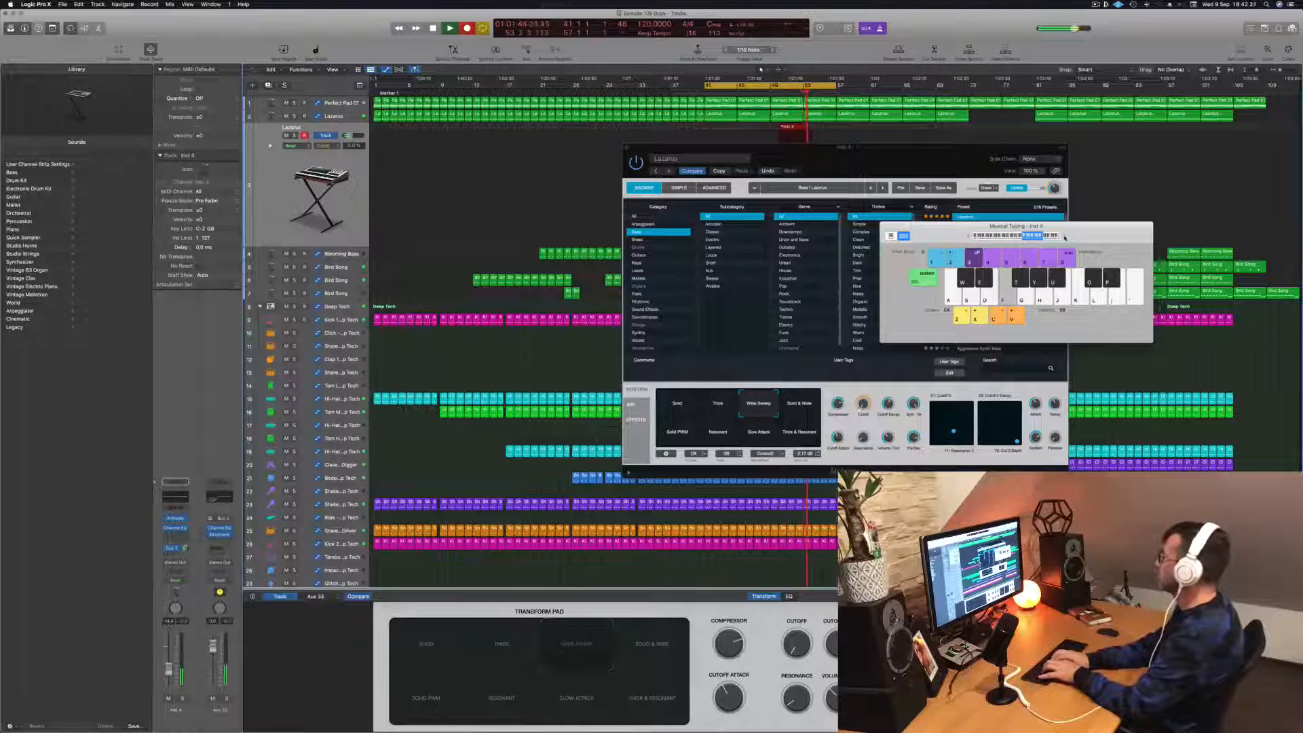
{"action": "key", "text": "g"}
{"action": "key", "text": "f"}
{"action": "key", "text": "s"}
{"action": "key", "text": "d"}
{"action": "key", "text": "f"}
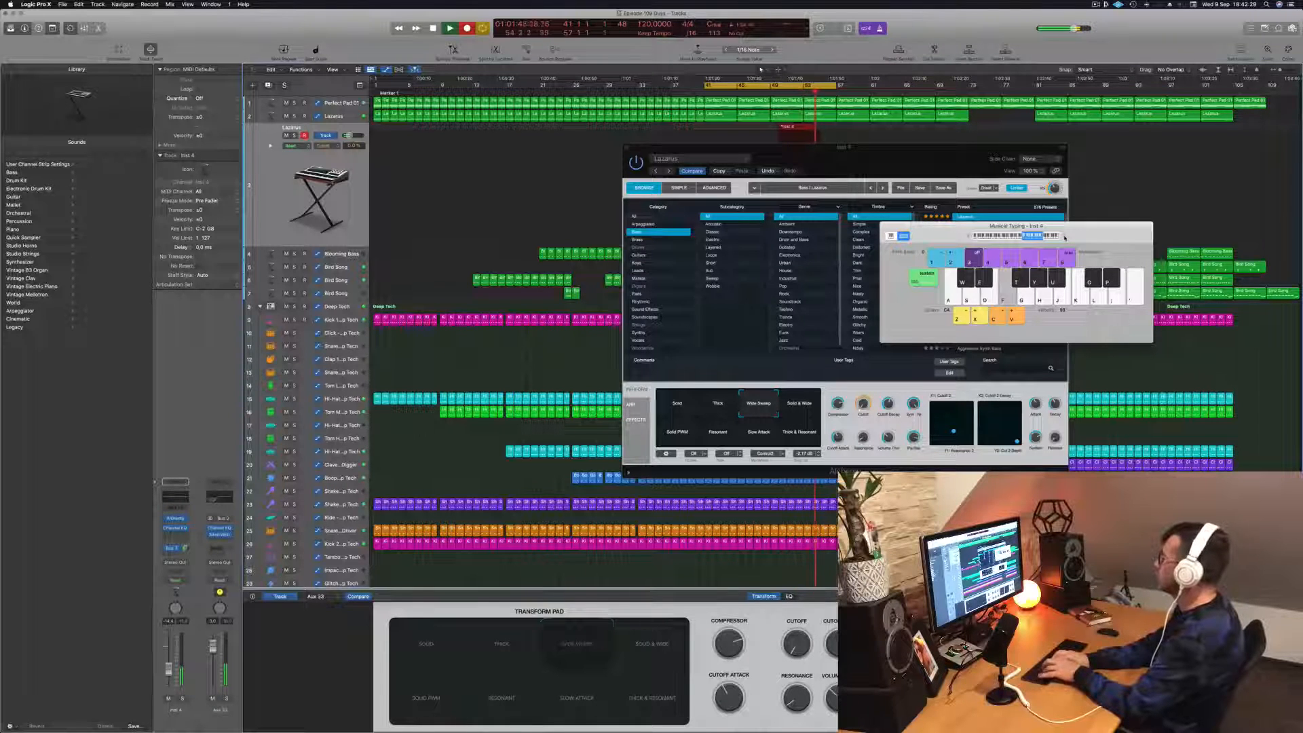
{"action": "key", "text": "s"}
{"action": "key", "text": "d"}
{"action": "key", "text": "f"}
{"action": "key", "text": "h"}
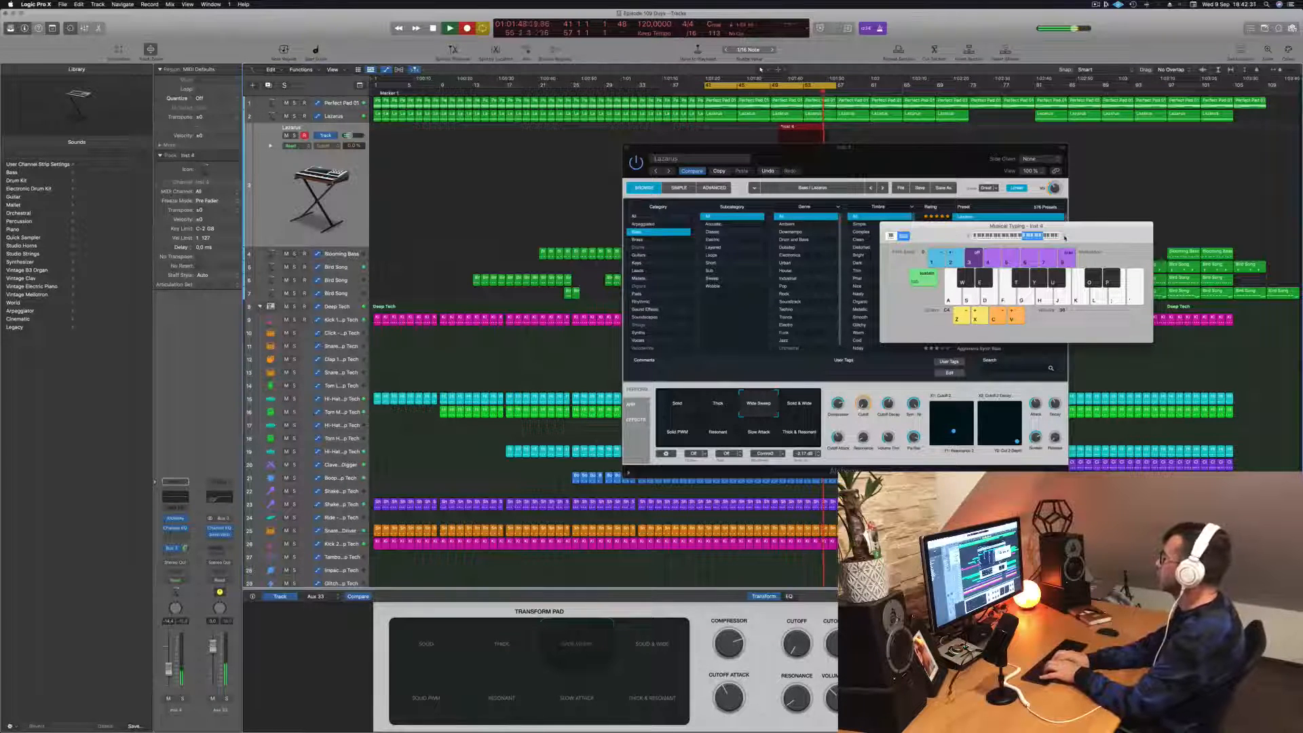
{"action": "key", "text": "j"}
{"action": "key", "text": "s"}
{"action": "key", "text": "s"}
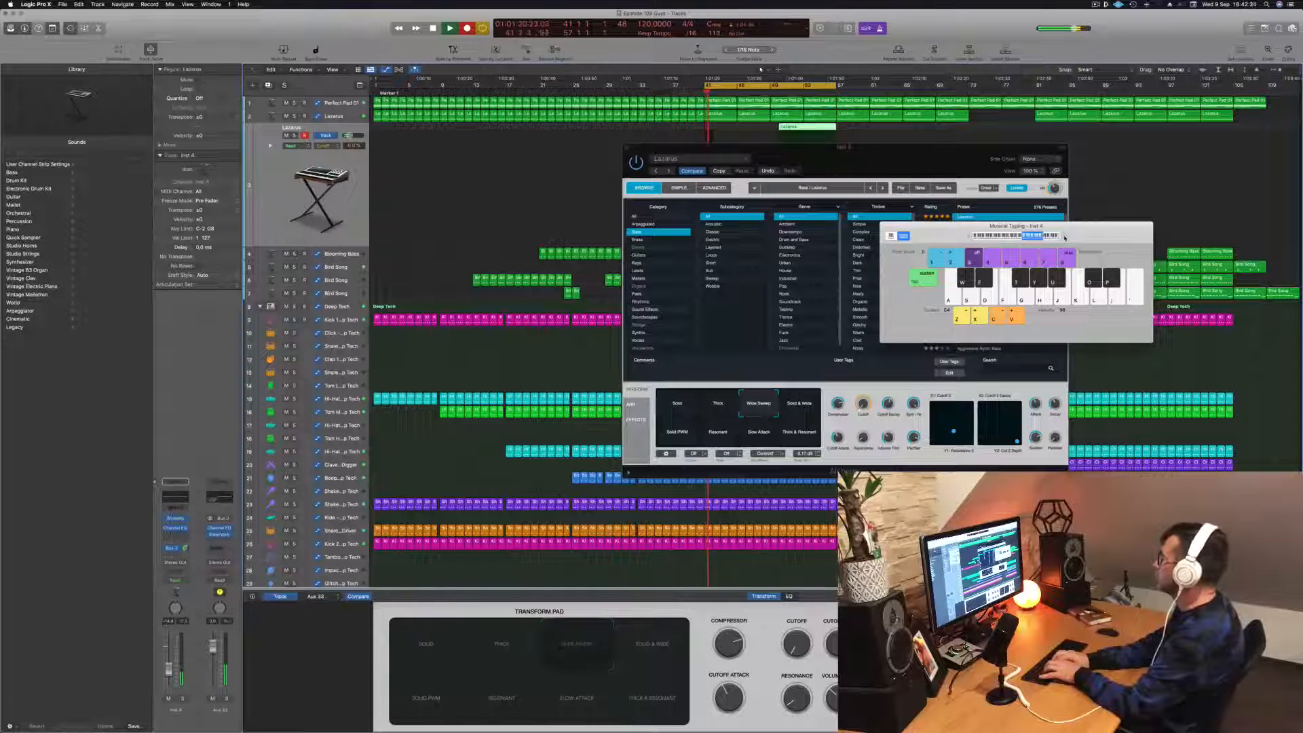
- Continue recording sparse, long Lazarus notes from bar 41 as the cycle restarts
{"action": "key", "text": "d"}
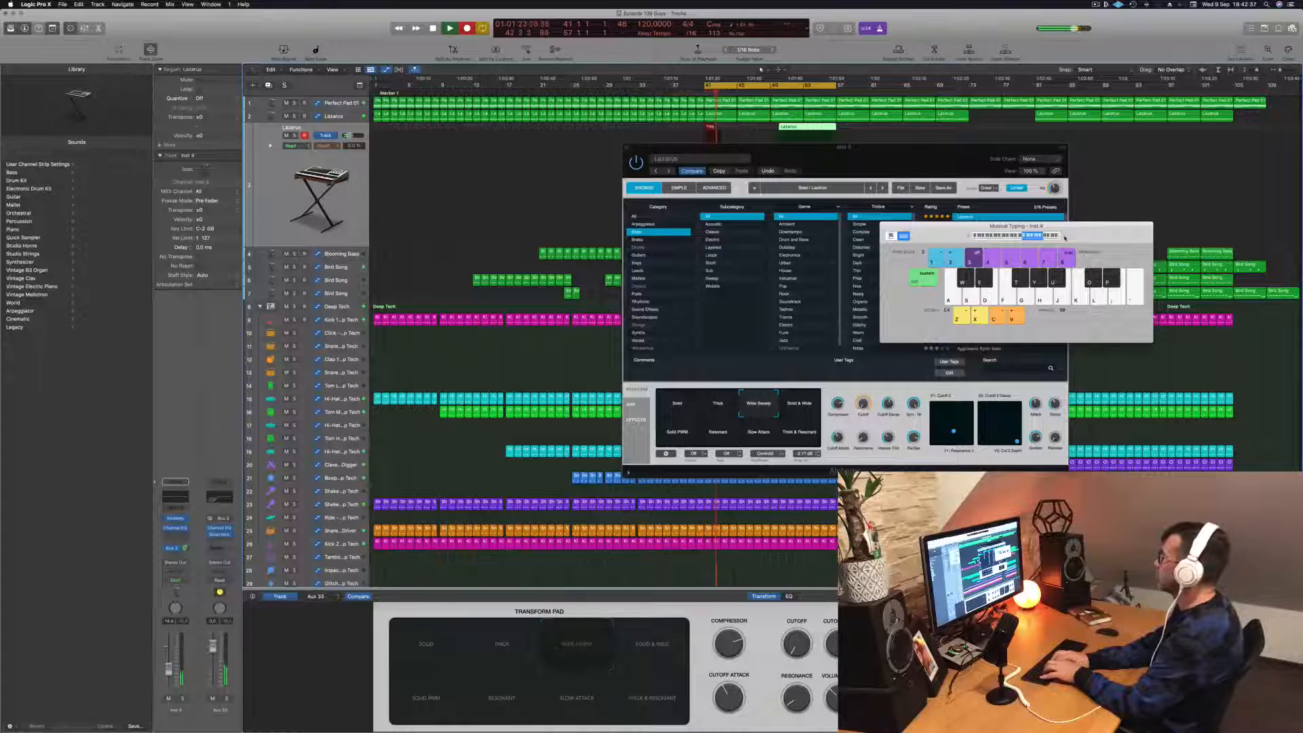
{"action": "key", "text": "f"}
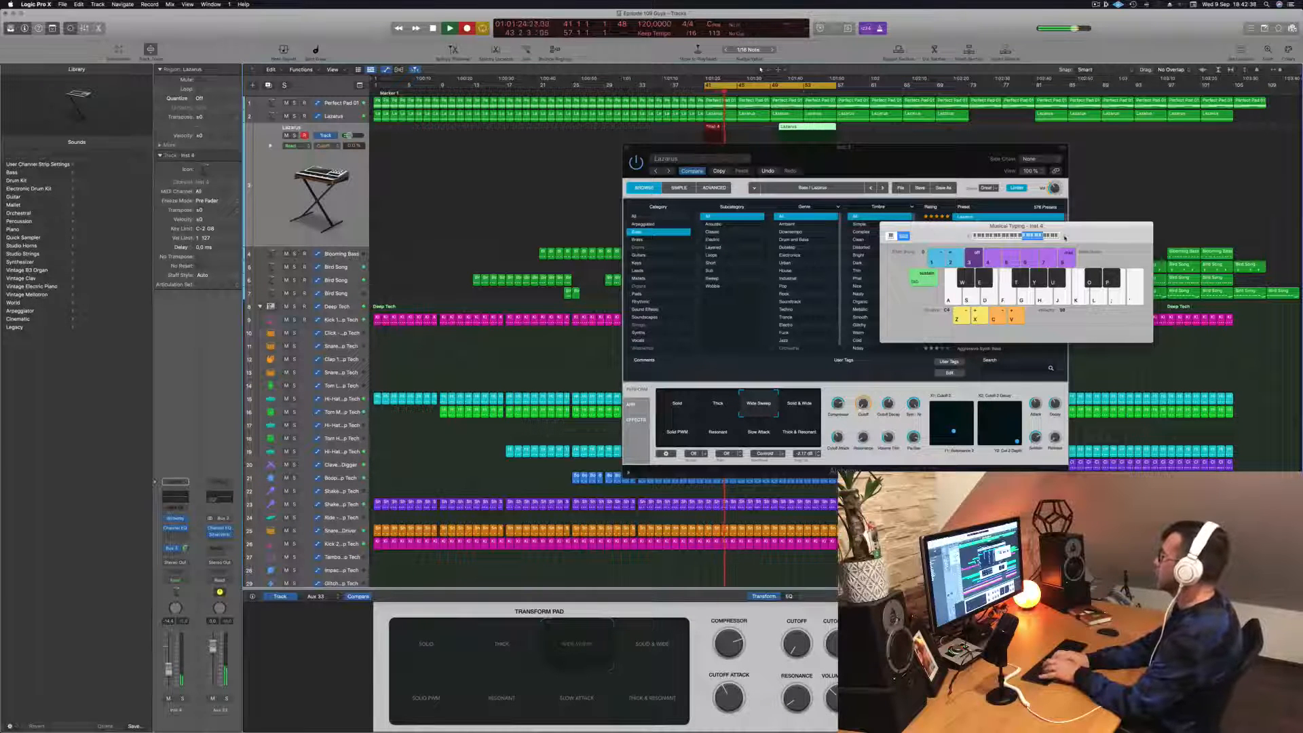
{"action": "key", "text": "s"}
{"action": "key", "text": "f"}
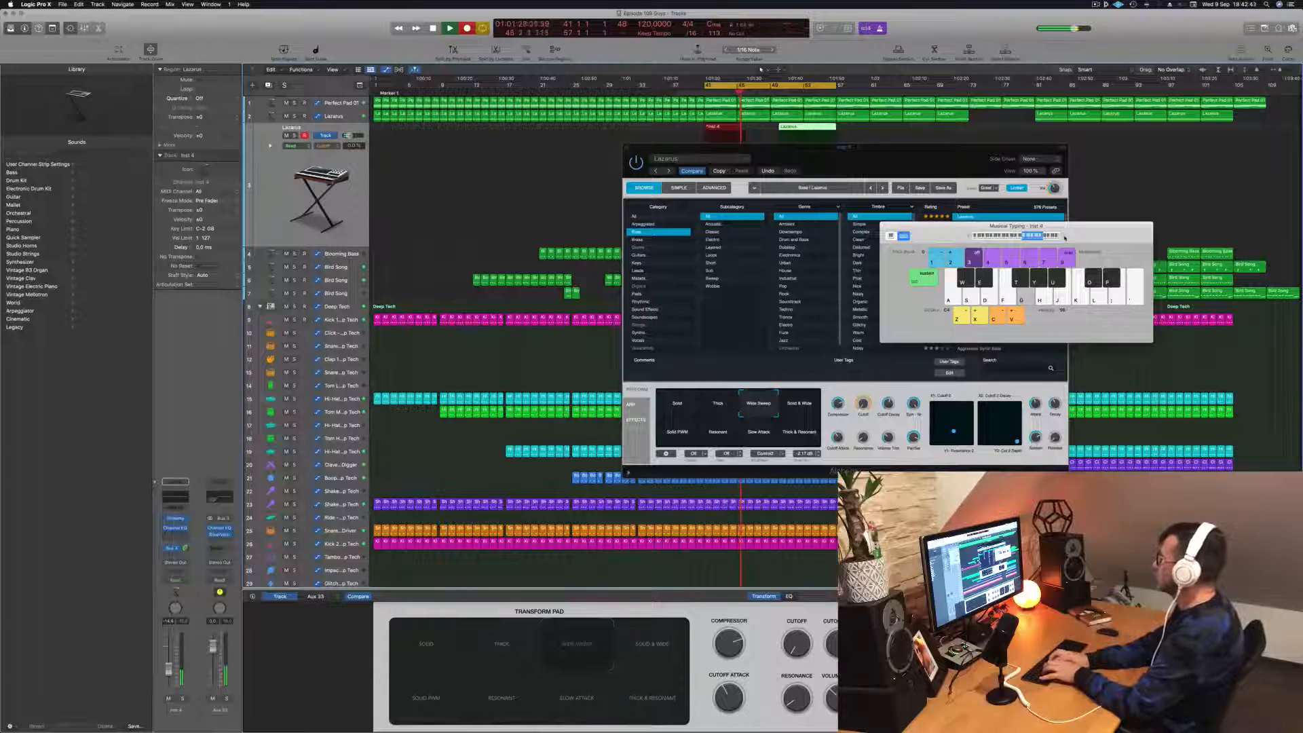
{"action": "key", "text": "h"}
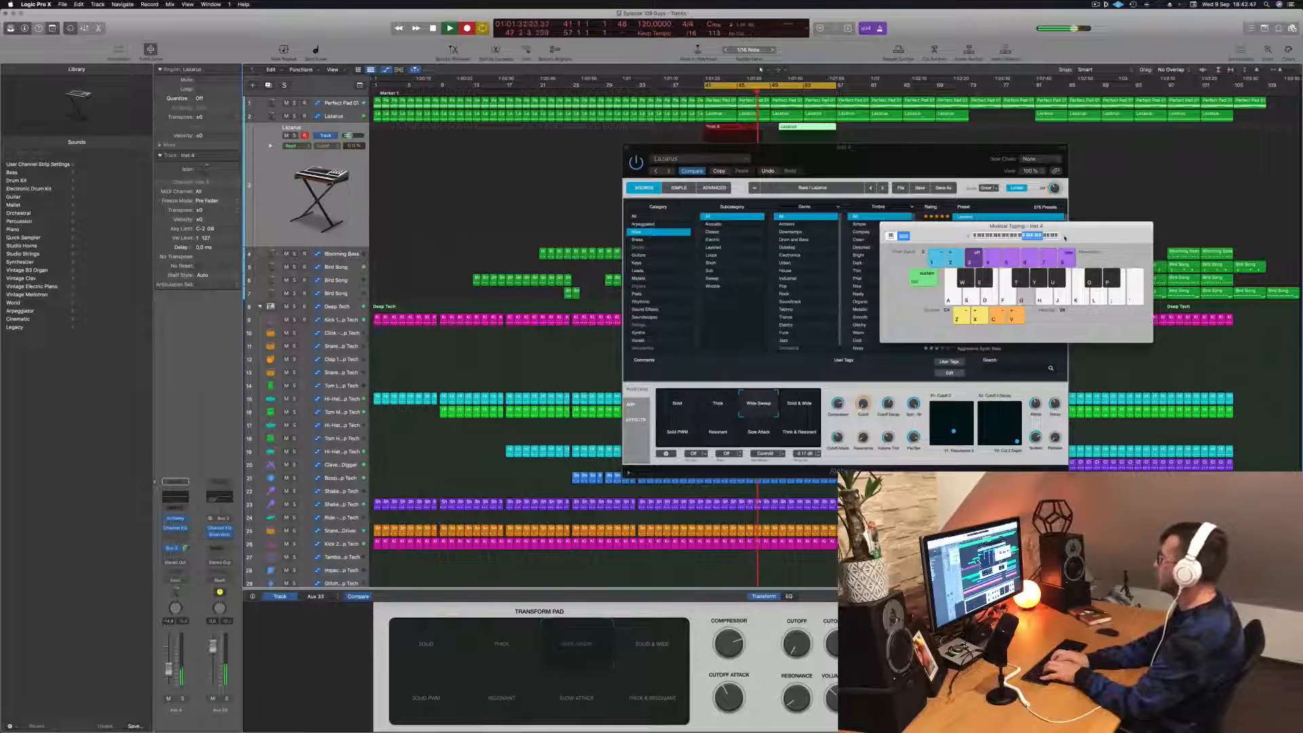
{"action": "key", "text": "h"}
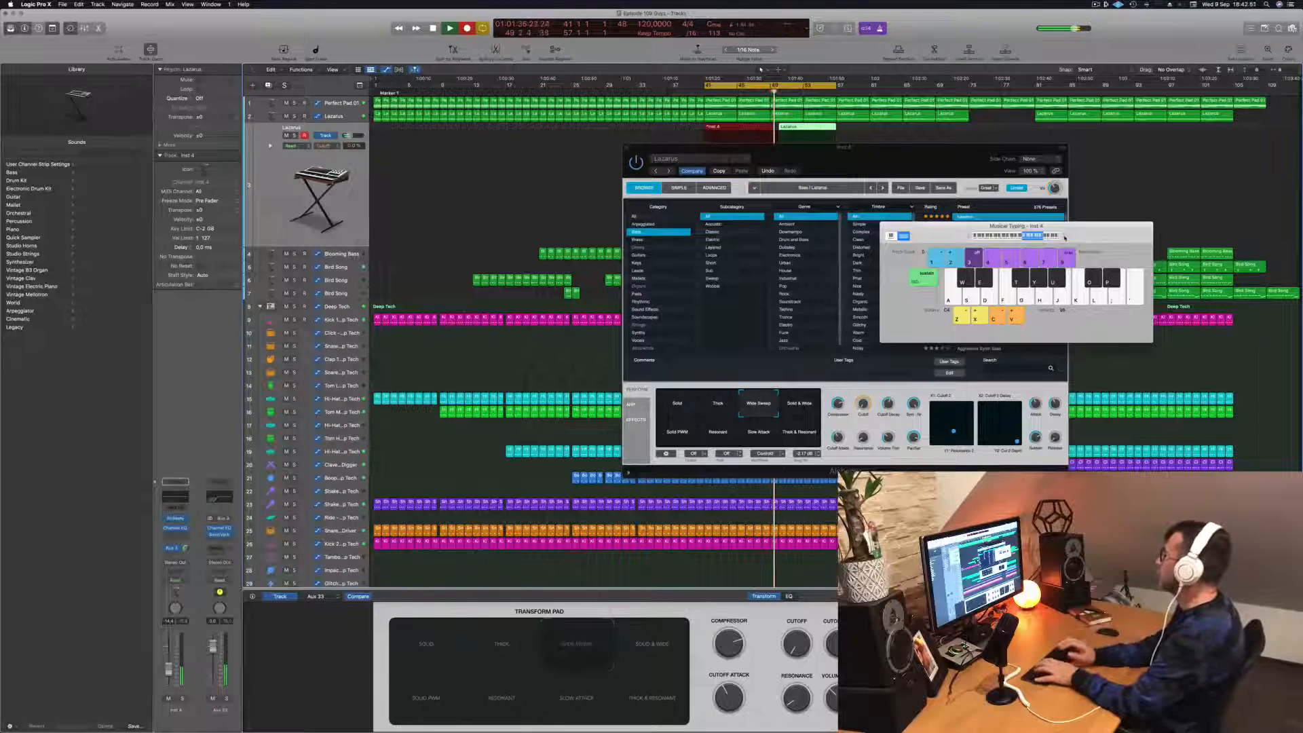
- Move the Alchemy window away from the Lazarus lane and delete the takes just recorded there
{"action": "left_click_drag", "start_coordinate": [901, 164], "coordinate": [669, 285]}
{"action": "left_click", "coordinate": [743, 133]}
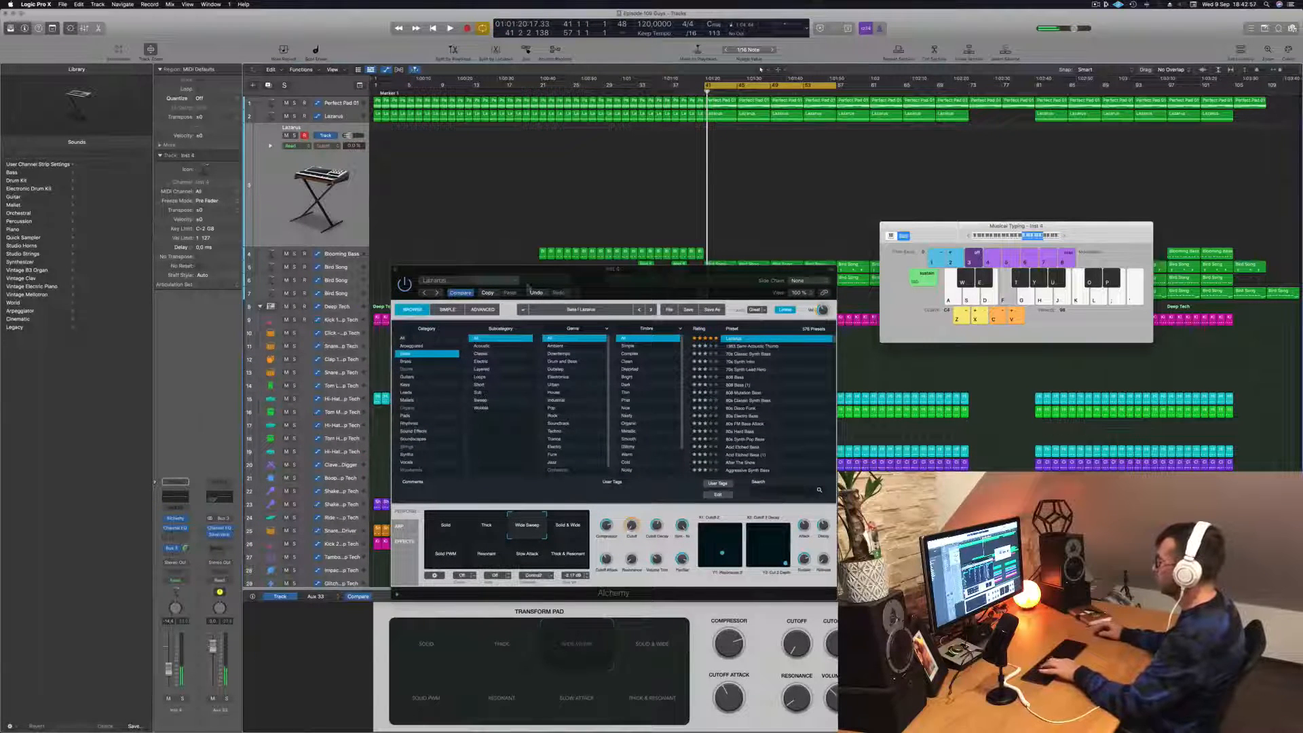
- Compare more Transform Pad variations in Alchemy, ending on Solid PWM, and test it with single notes
{"action": "left_click", "coordinate": [577, 524]}
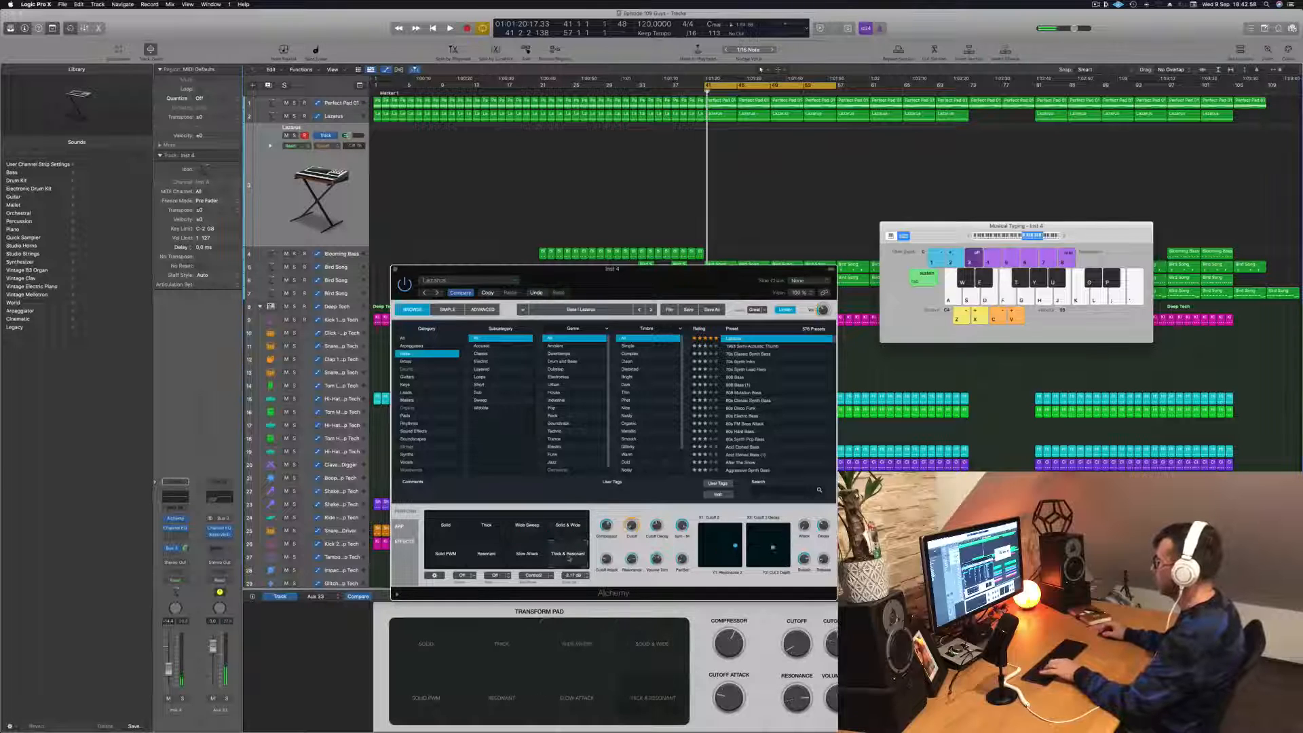
{"action": "left_click", "coordinate": [519, 555]}
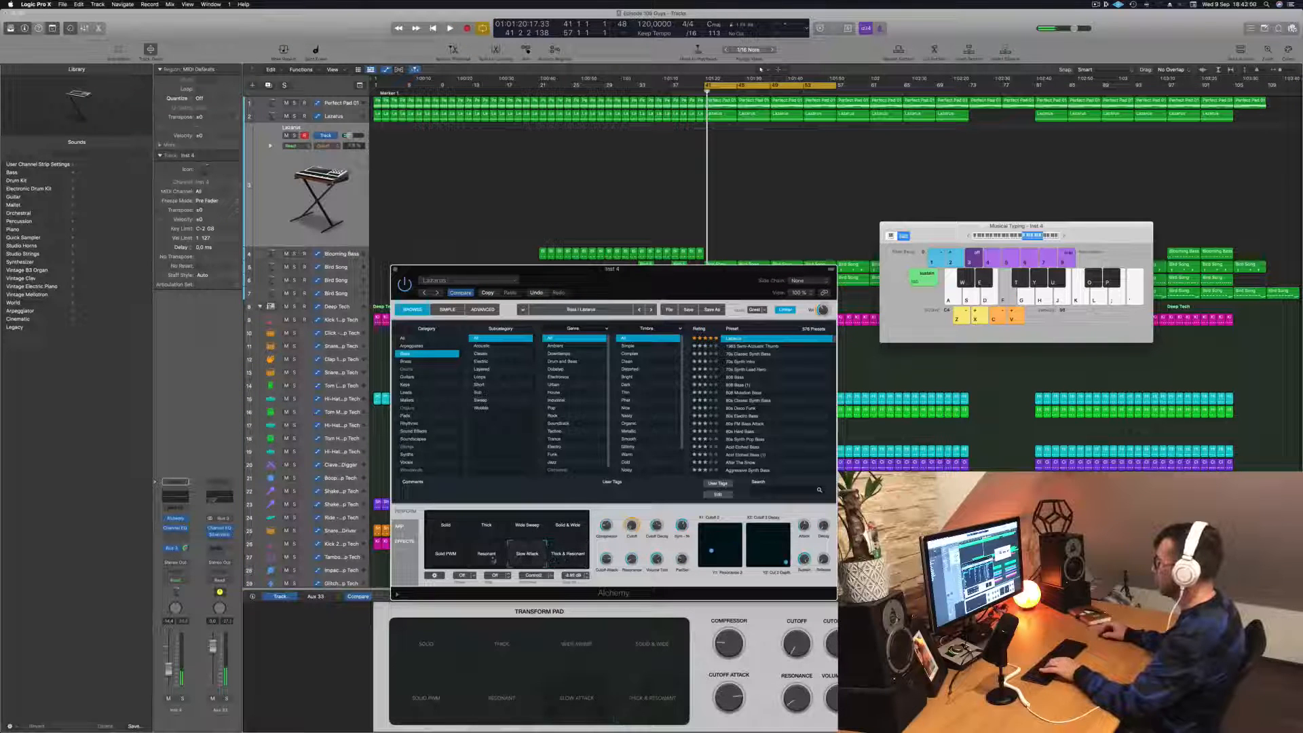
{"action": "left_click", "coordinate": [441, 558]}
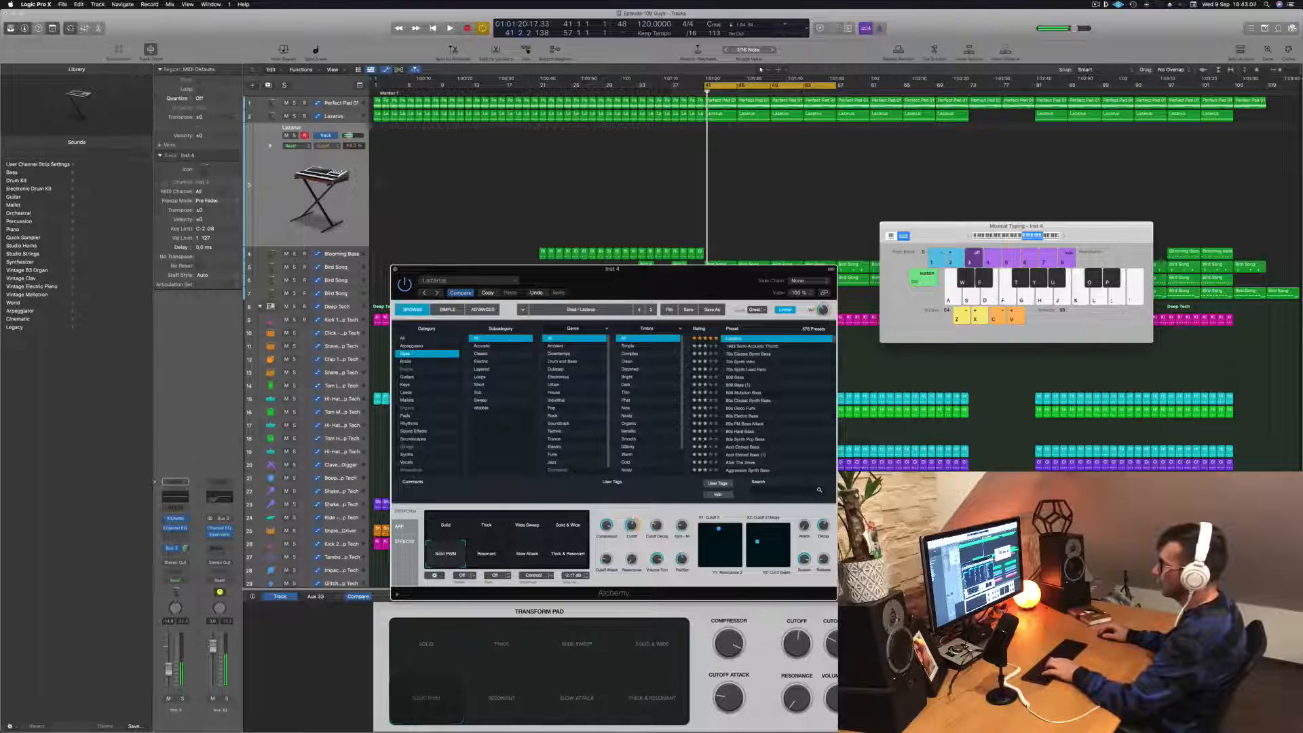
{"action": "left_click", "coordinate": [181, 535]}
{"action": "key", "text": "f"}
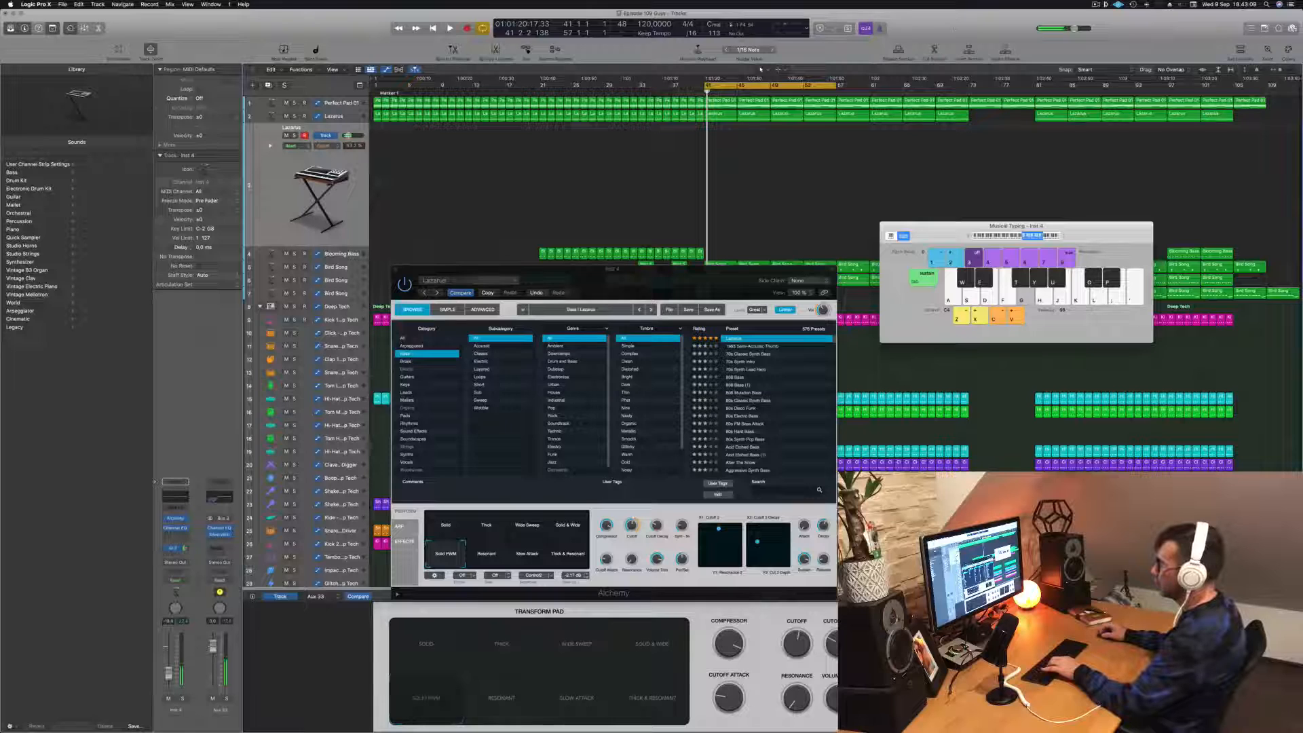
{"action": "key", "text": "f"}
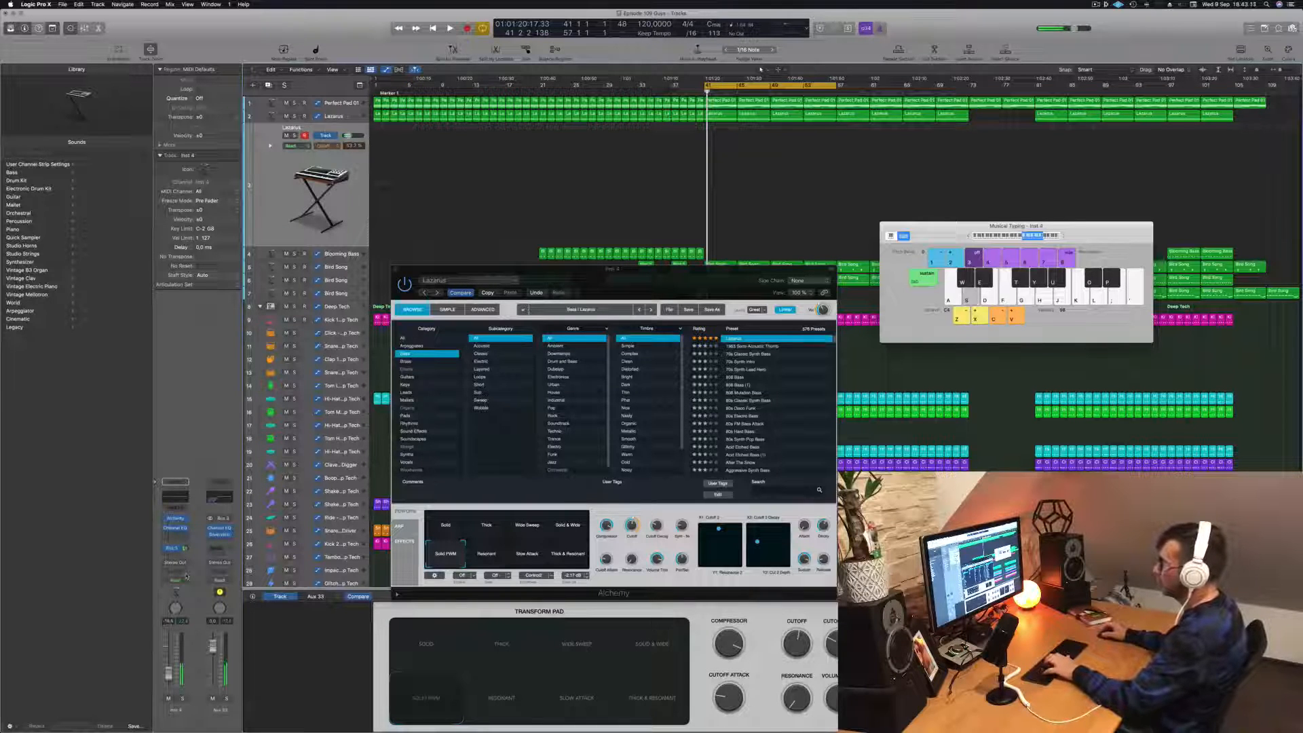
- Play the loop from bar 41 and try a short two-note pattern with the Solid PWM sound
{"action": "key", "text": "space"}
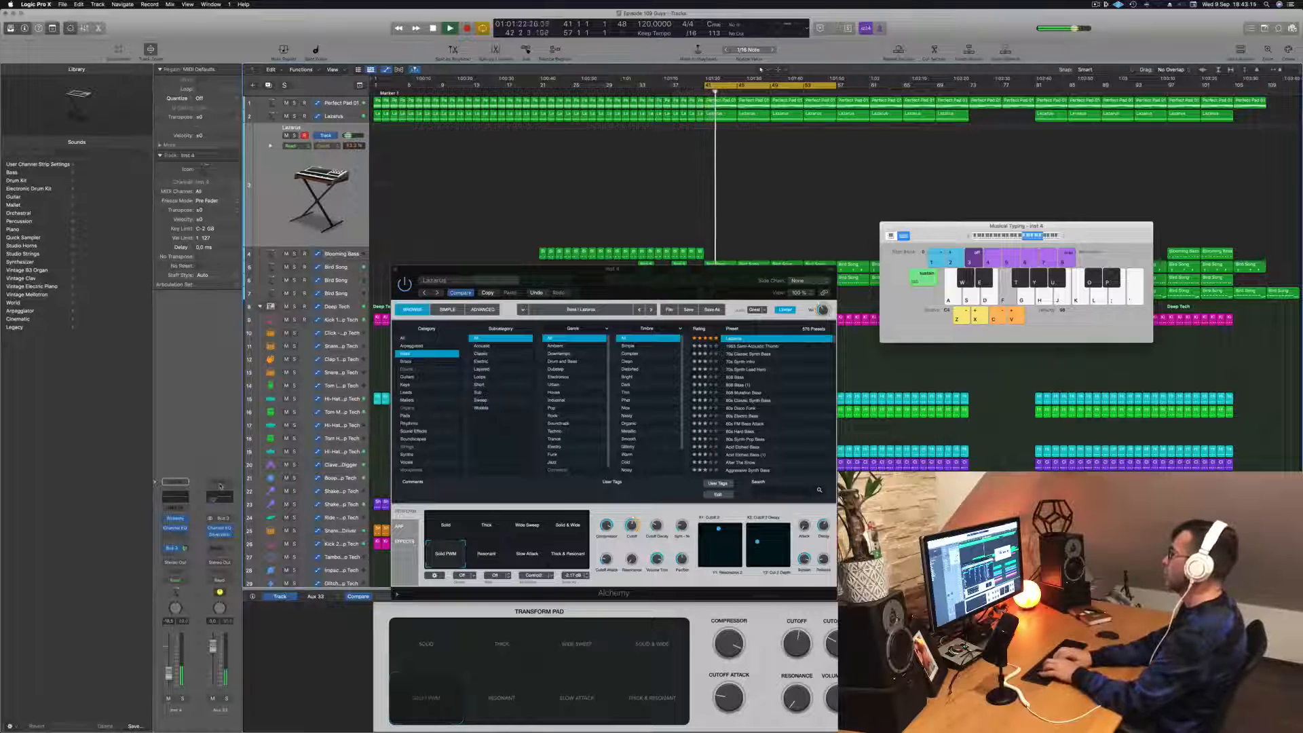
{"action": "key", "text": "d"}
{"action": "key", "text": "f"}
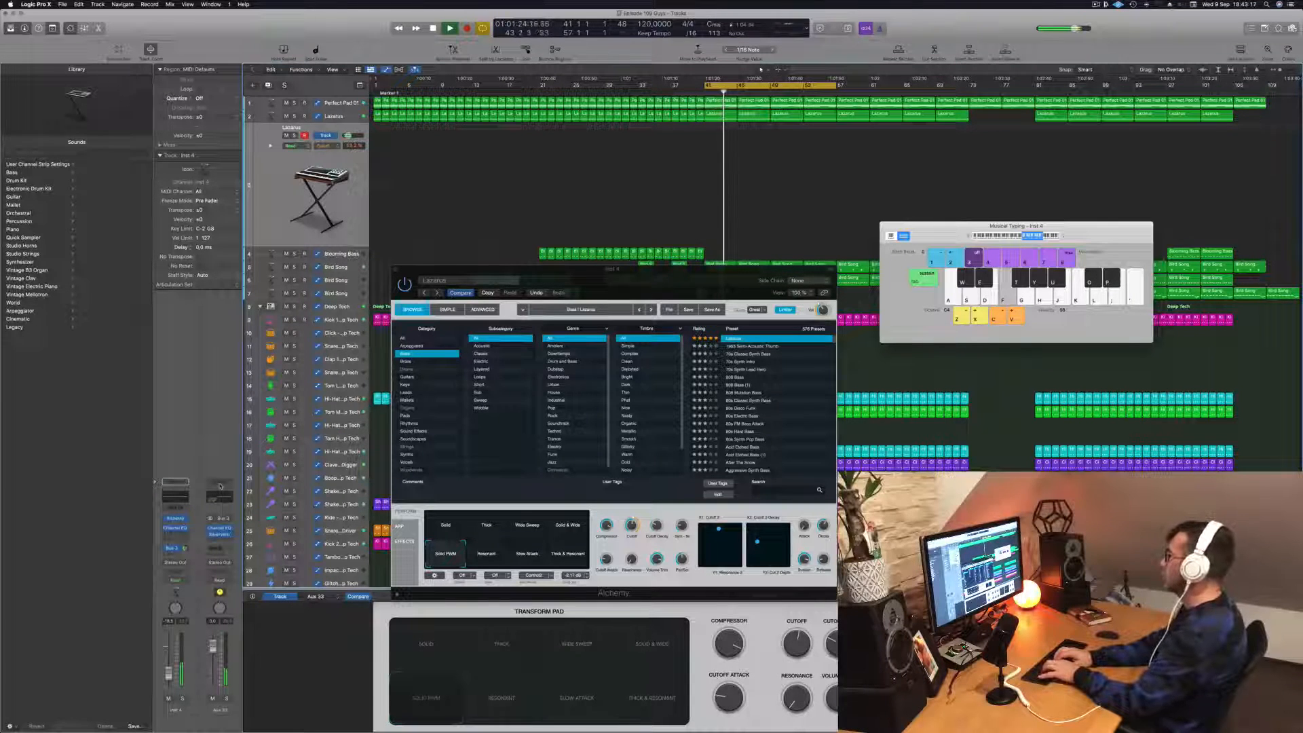
{"action": "key", "text": "d"}
{"action": "key", "text": "f"}
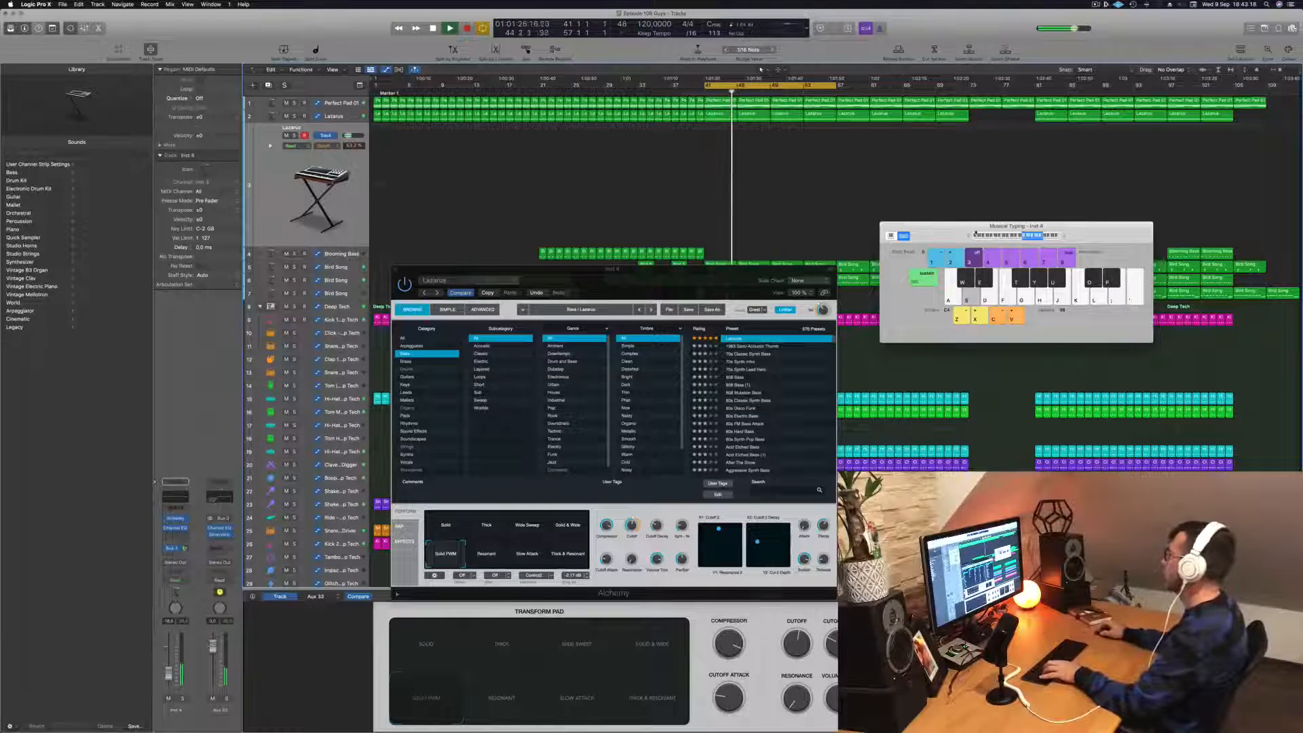
{"action": "key", "text": "f"}
- Lower the keyboard range by one octave and try a Lazarus pattern with wider note jumps
{"action": "left_click", "coordinate": [968, 237]}
{"action": "key", "text": "f"}
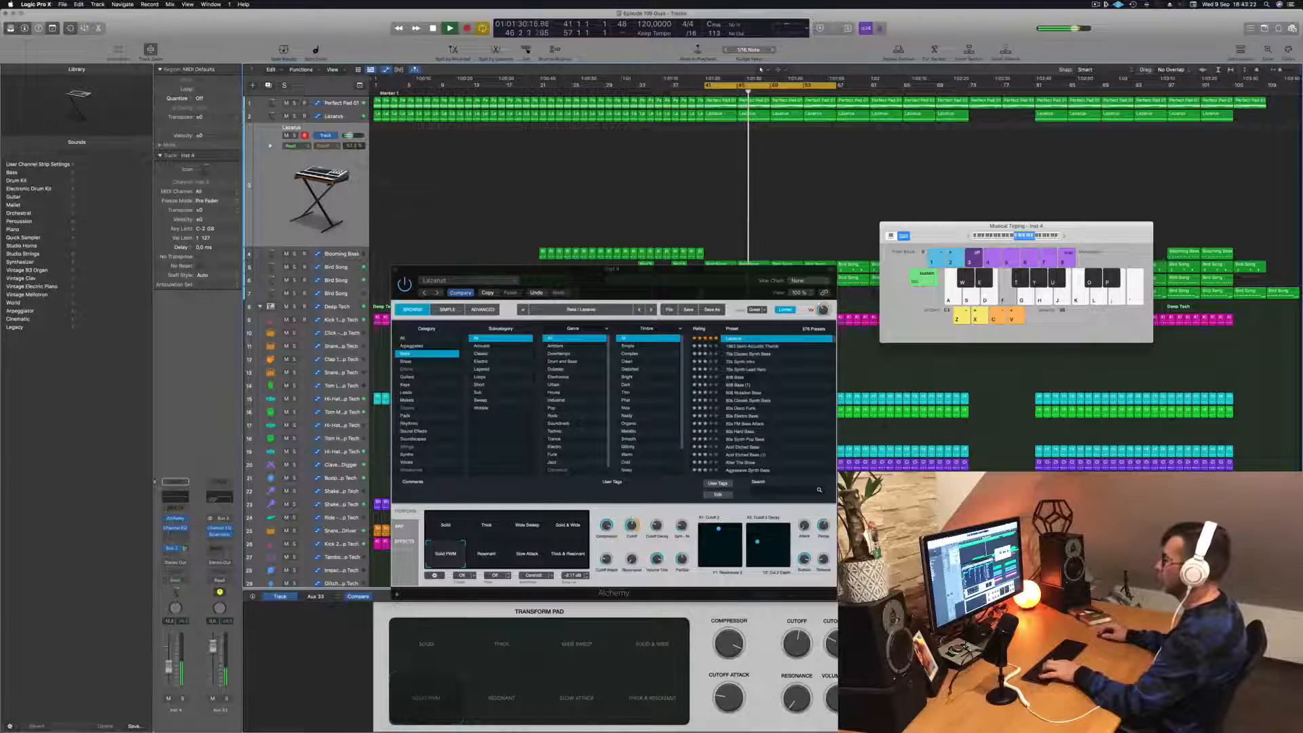
{"action": "key", "text": "k"}
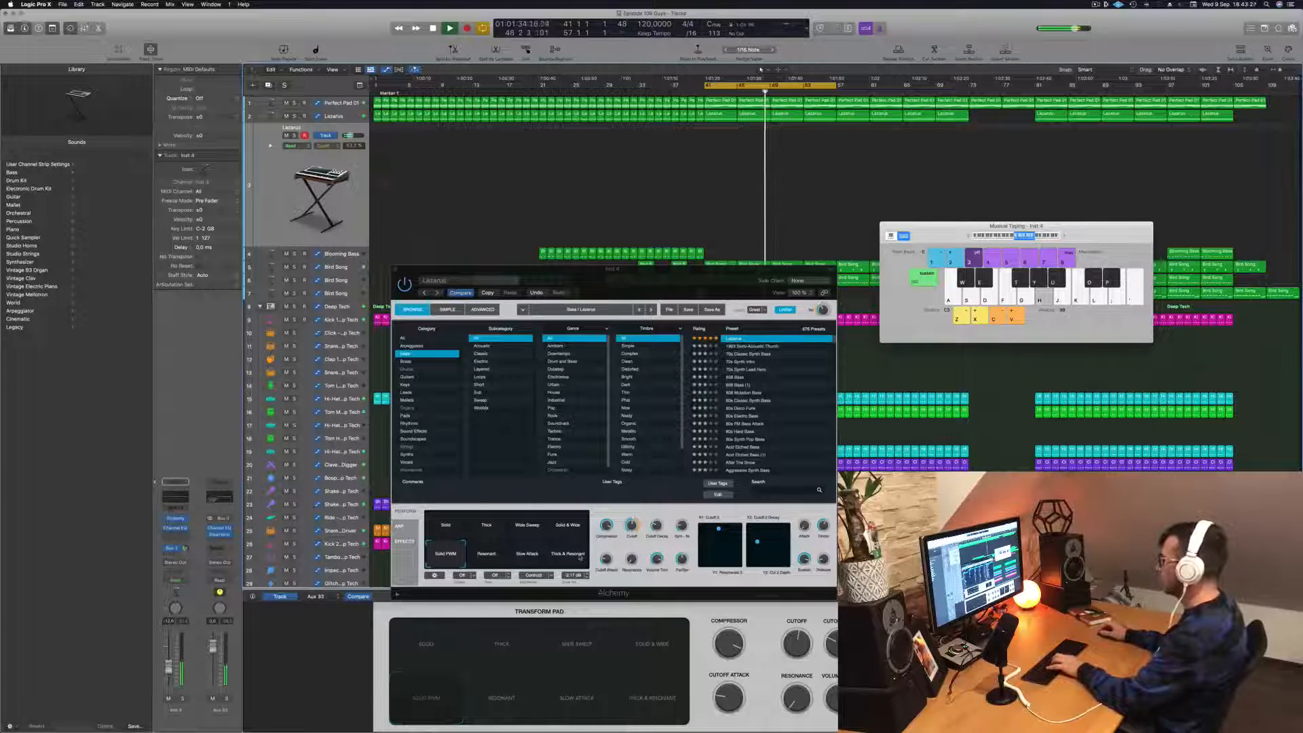
{"action": "key", "text": "f"}
{"action": "key", "text": "j"}
- Try different Cutoff Attack settings in Alchemy while playing rising Lazarus notes over the loop
{"action": "left_click_drag", "start_coordinate": [607, 561], "coordinate": [607, 556]}
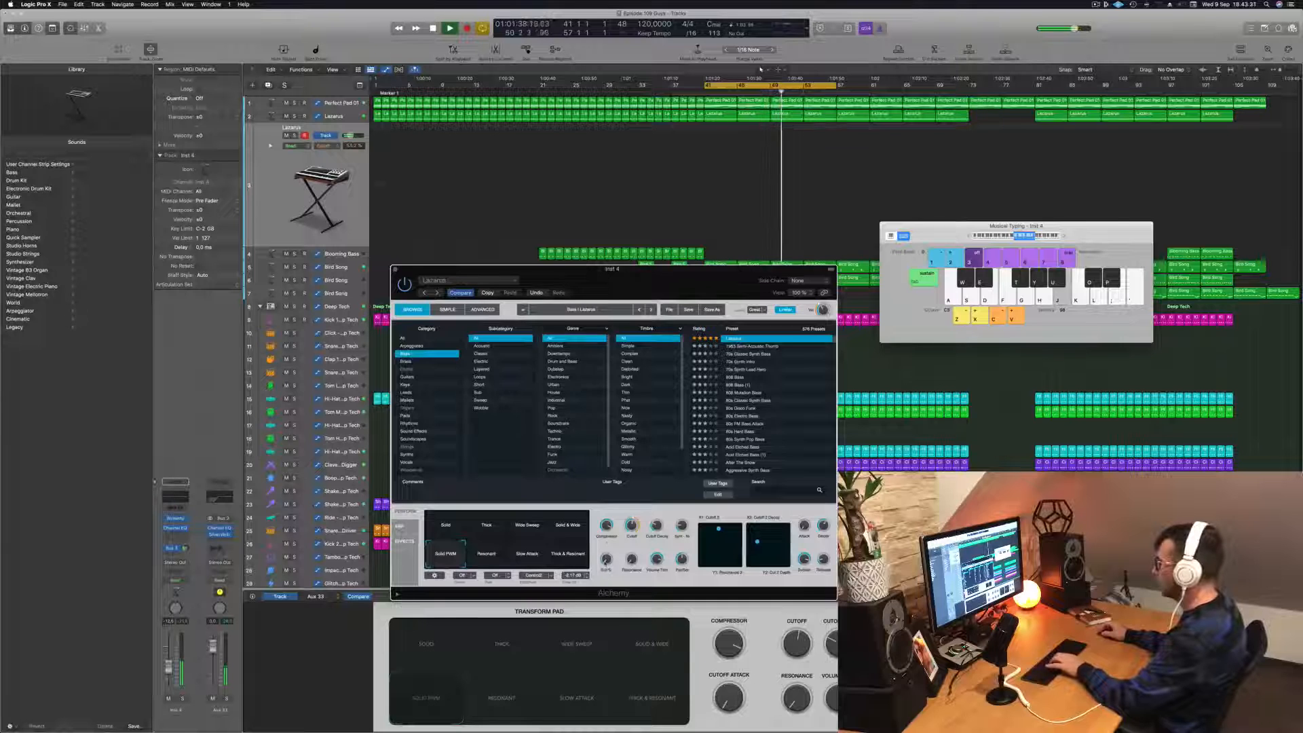
{"action": "key", "text": "k"}
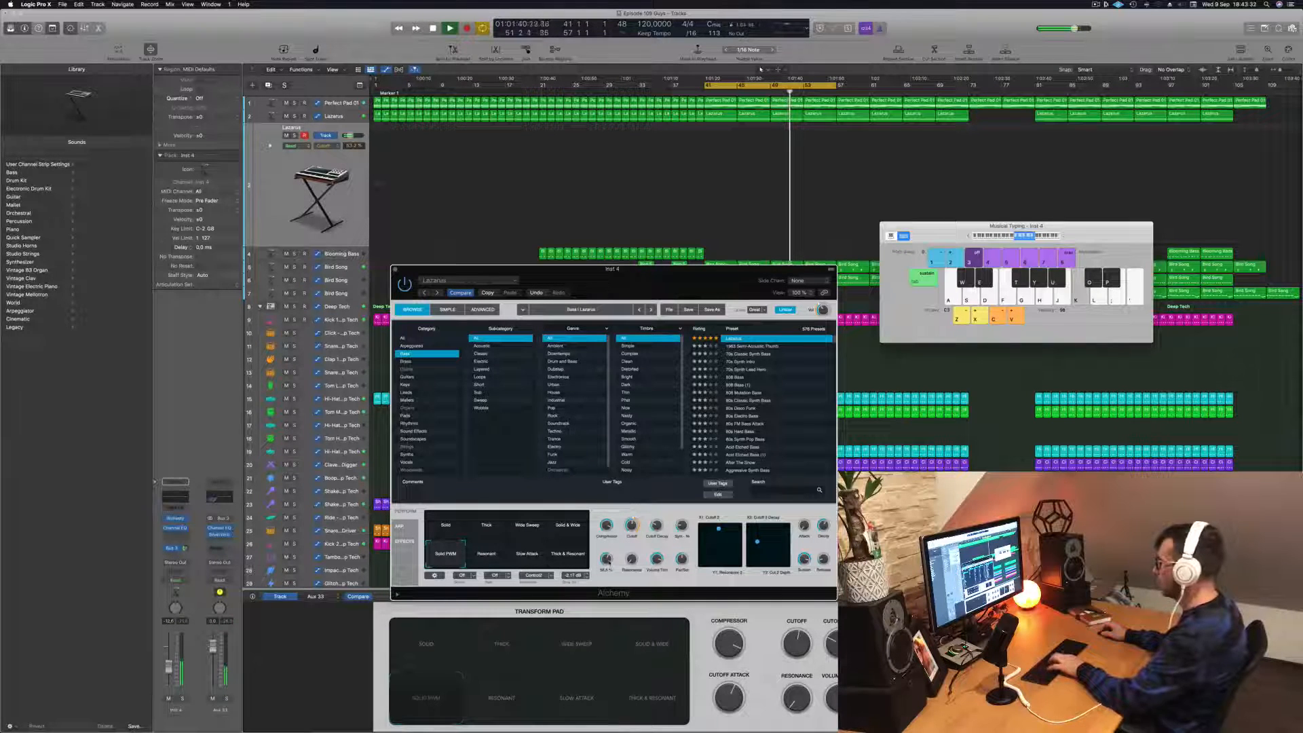
{"action": "key", "text": "f"}
{"action": "key", "text": "h"}
{"action": "key", "text": "j"}
{"action": "key", "text": "k"}
{"action": "key", "text": "f"}
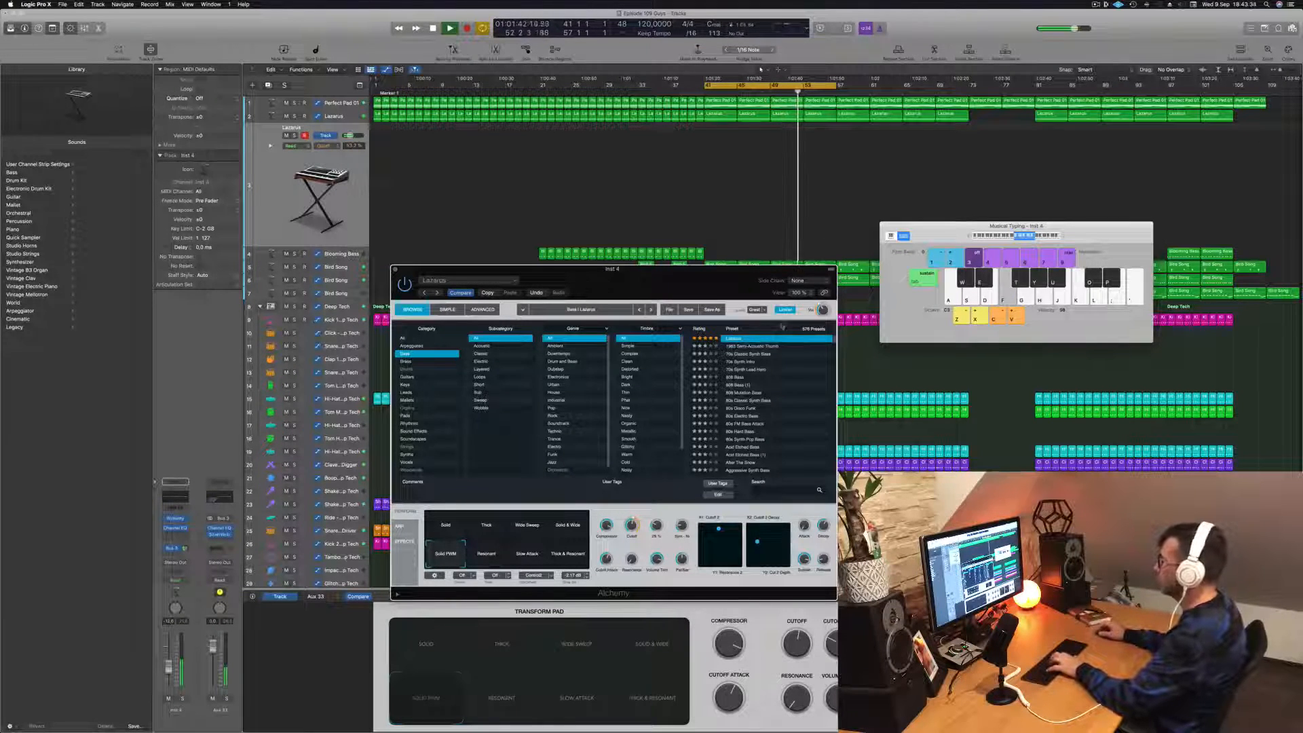
{"action": "key", "text": "h"}
{"action": "key", "text": "j"}
- Switch the Transform Pad to the Solid variation after trying Slow Attack, test it, and close Alchemy
{"action": "left_click", "coordinate": [567, 559]}
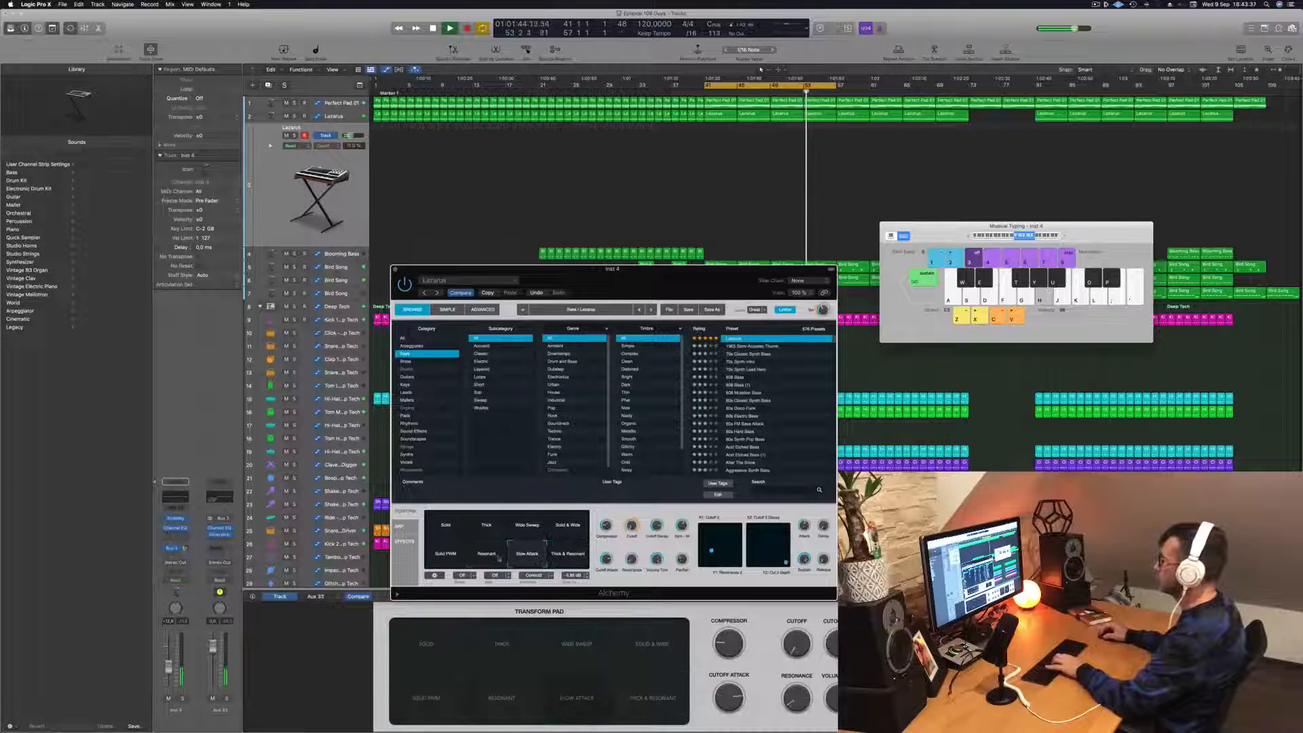
{"action": "left_click", "coordinate": [448, 530]}
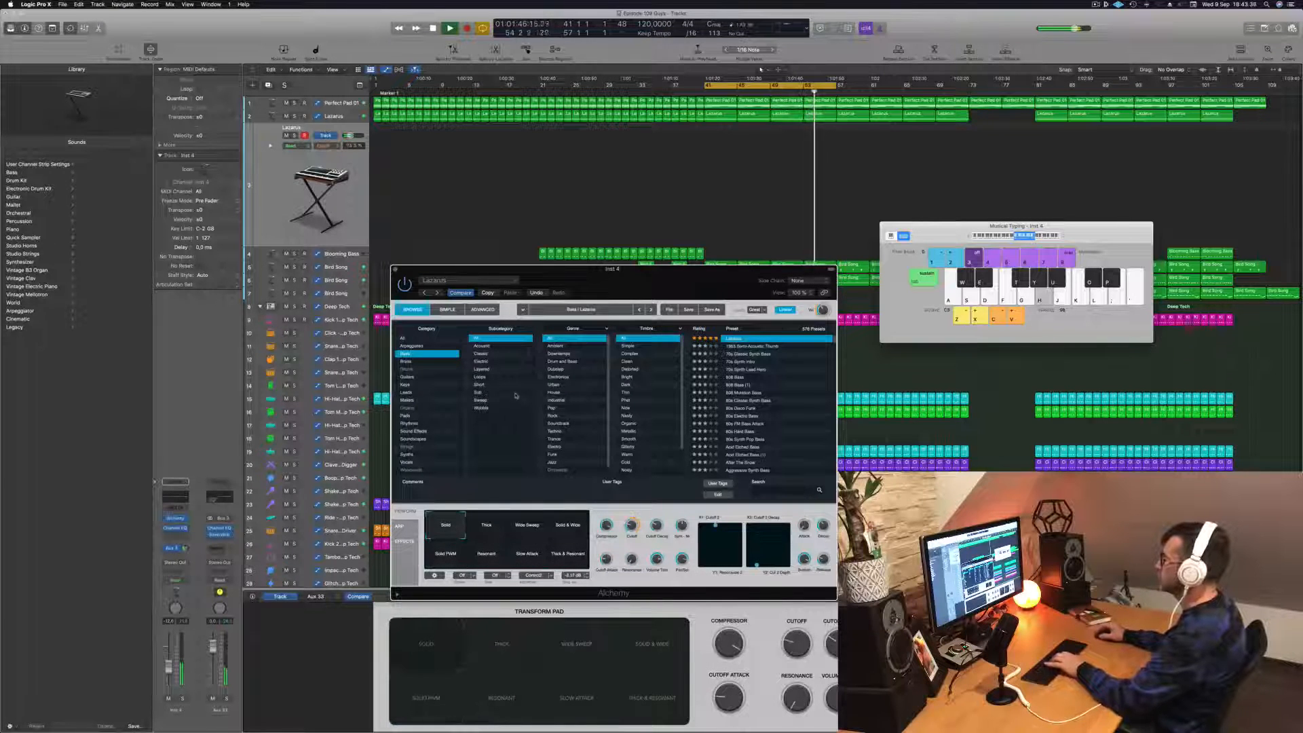
{"action": "key", "text": "k"}
{"action": "left_click", "coordinate": [395, 270]}
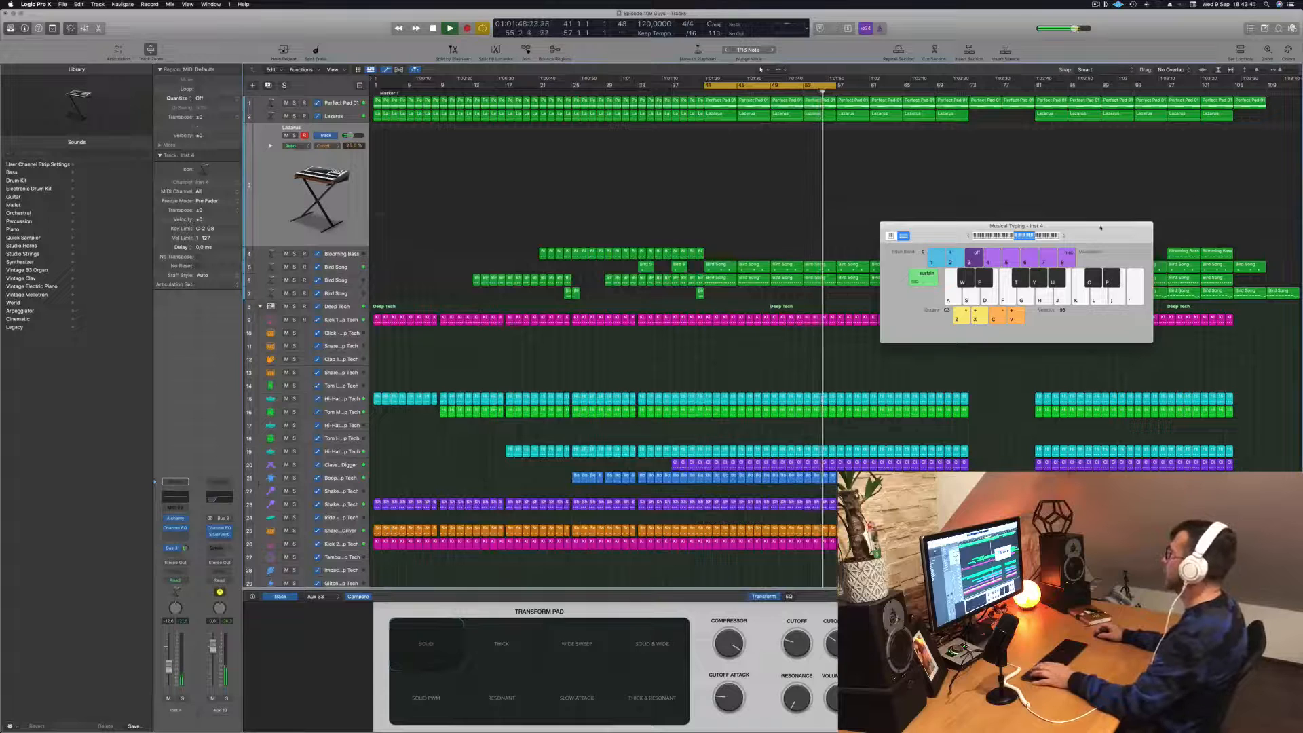
- Stop the loop, close the Musical Typing keyboard, and replay the section from bar 41 without playing along
{"action": "key", "text": "space"}
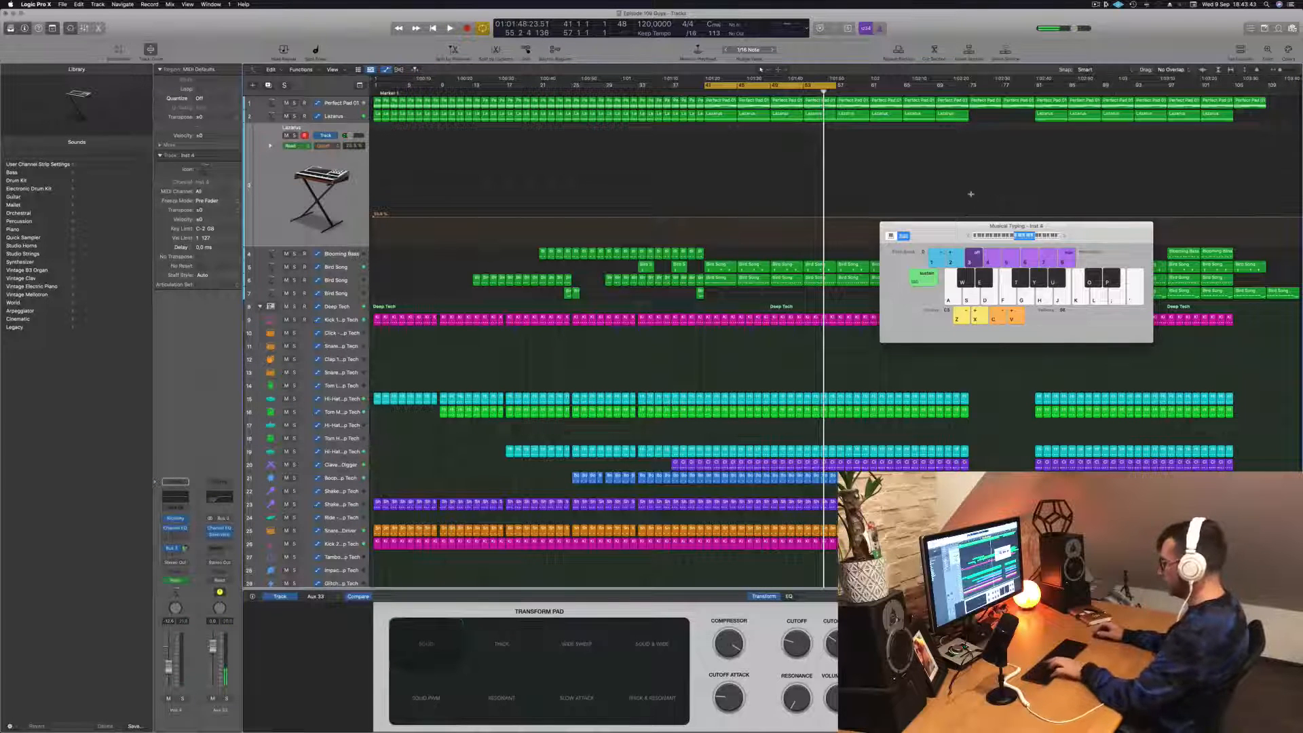
{"action": "key", "text": "super+k"}
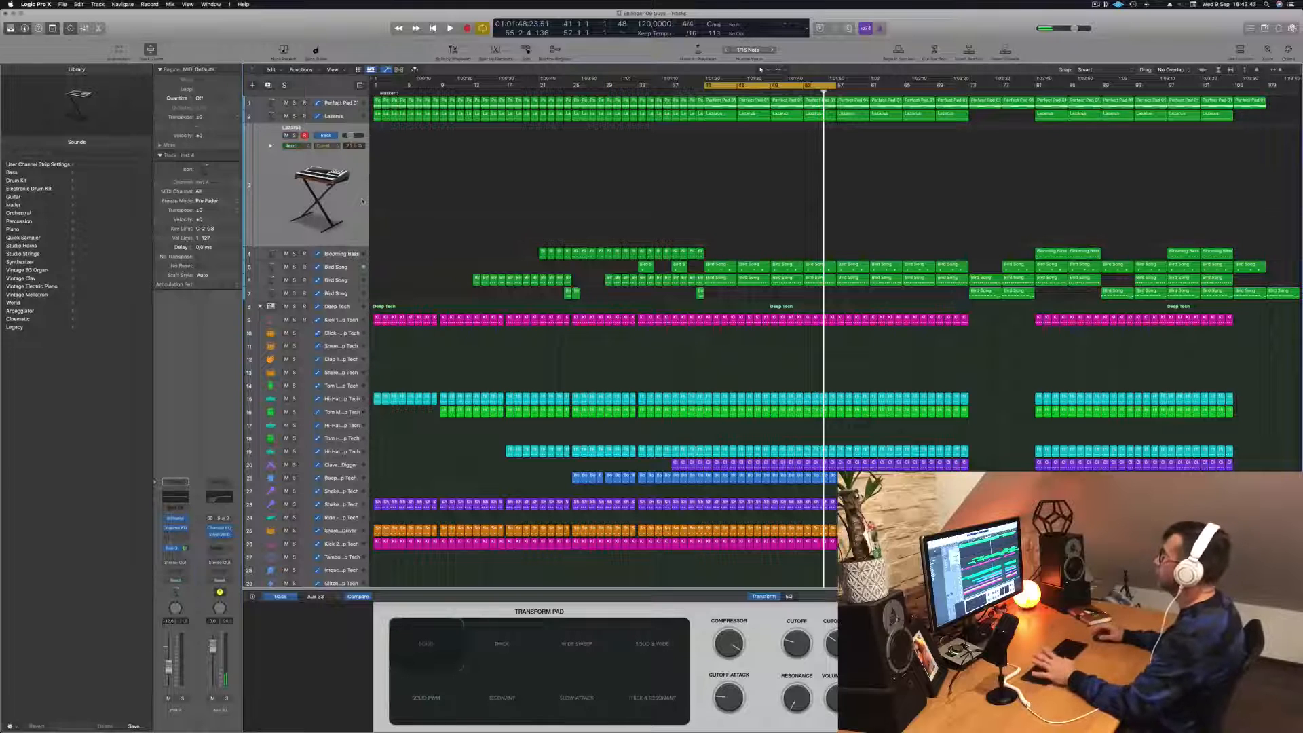
{"action": "key", "text": "space"}
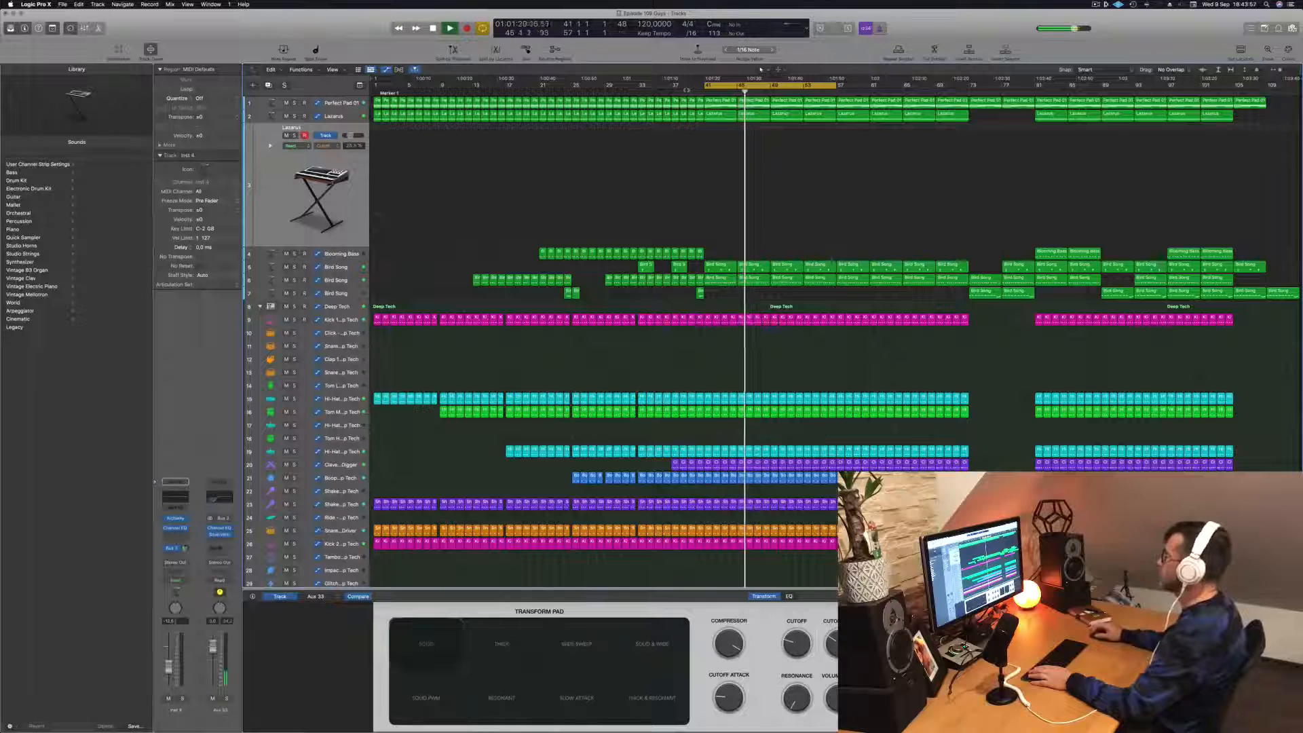
- Select the Perfect Pad 01 track to review its automation and restart the loop at bar 41
{"action": "scroll", "coordinate": [791, 205], "scroll_direction": "down", "scroll_amount": 2}
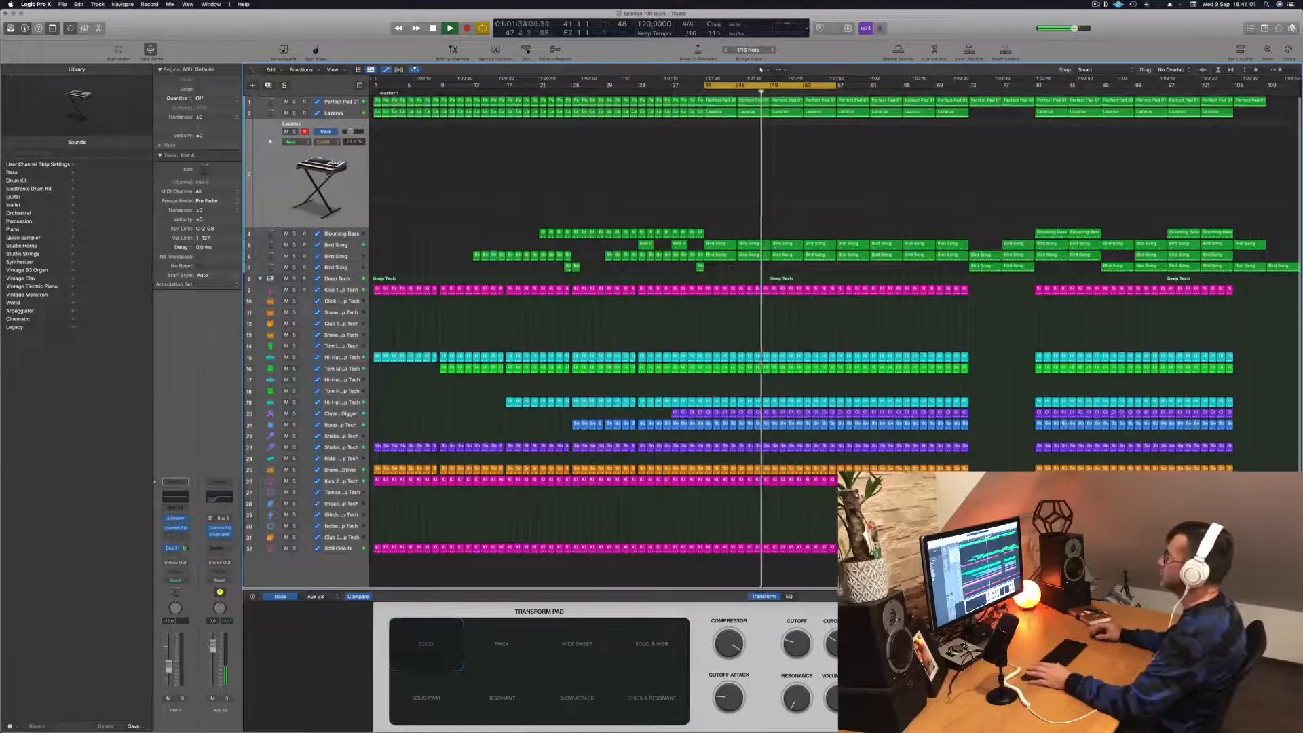
{"action": "key", "text": "Up"}
{"action": "key", "text": "Up"}
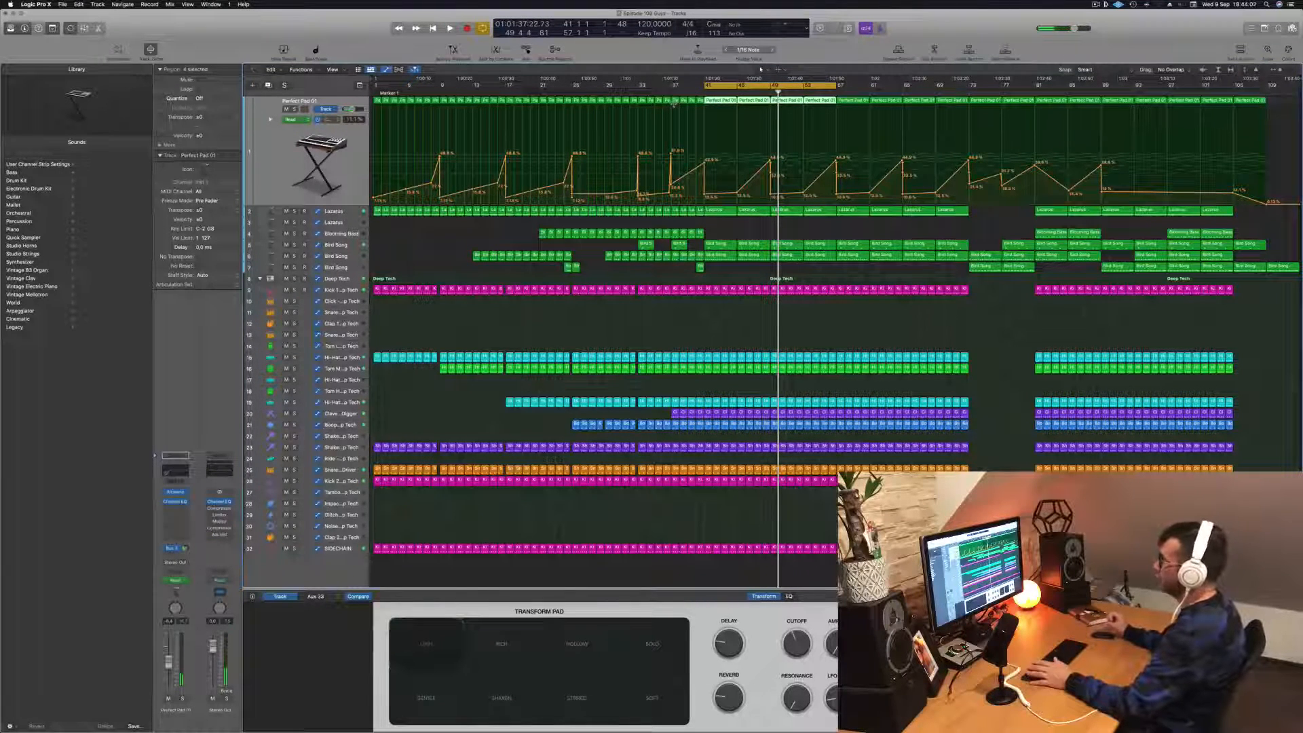
{"action": "key", "text": "space"}
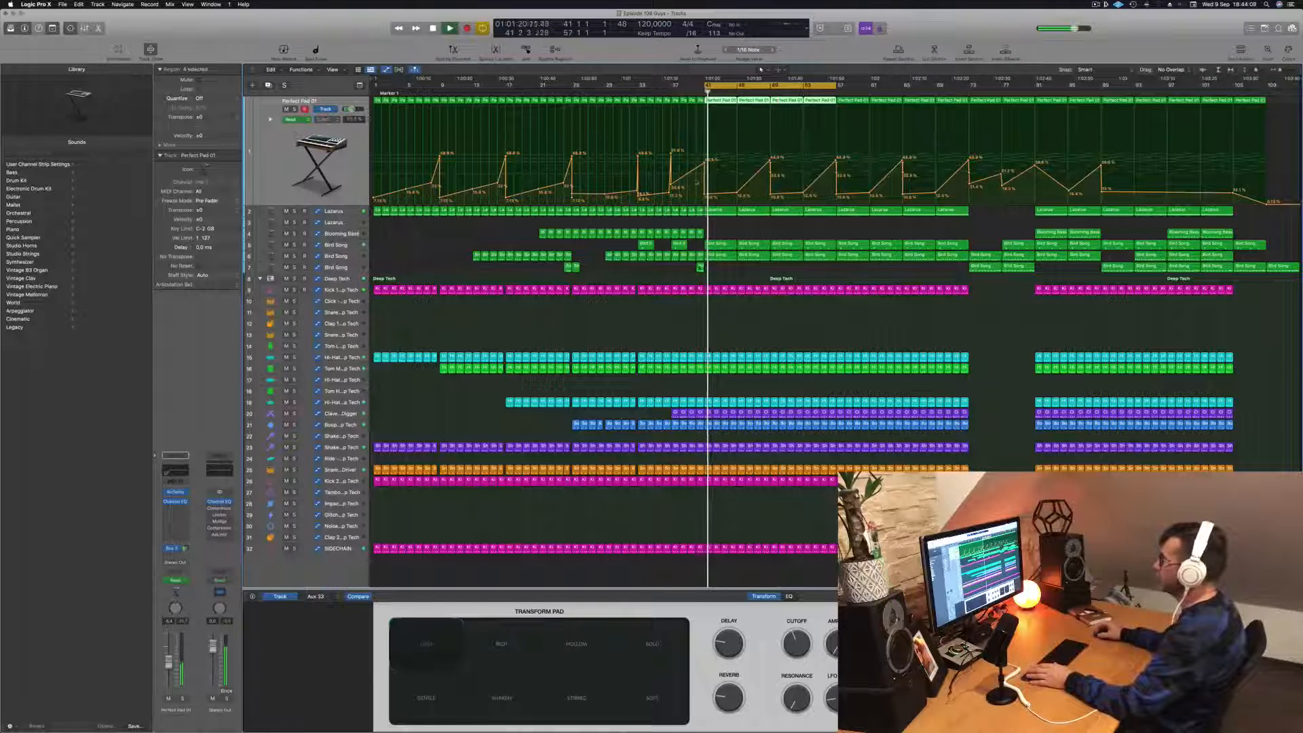
- Reshape the upper Lazarus track's automation over bars 41 to 57, removing the jump at bar 49 so the curve dips smoothly around it
{"action": "key", "text": "space"}
{"action": "key", "text": "space"}
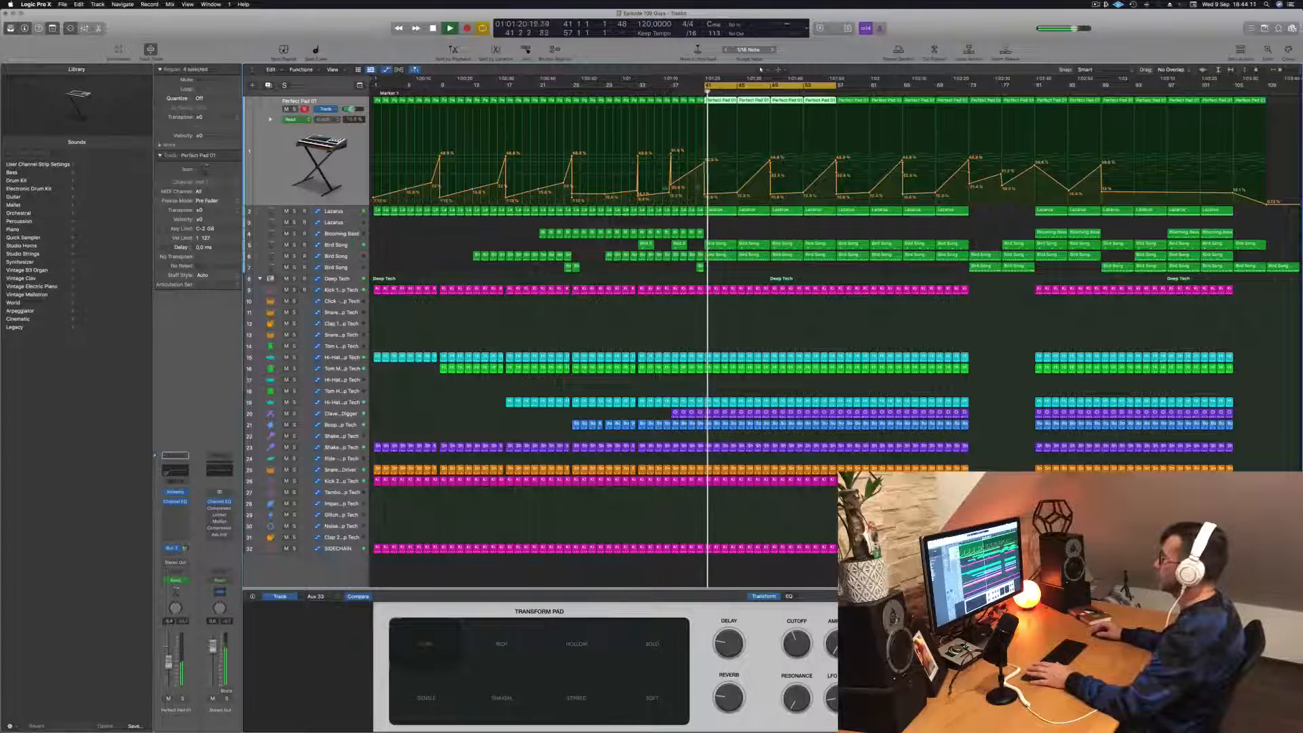
{"action": "key", "text": "Down"}
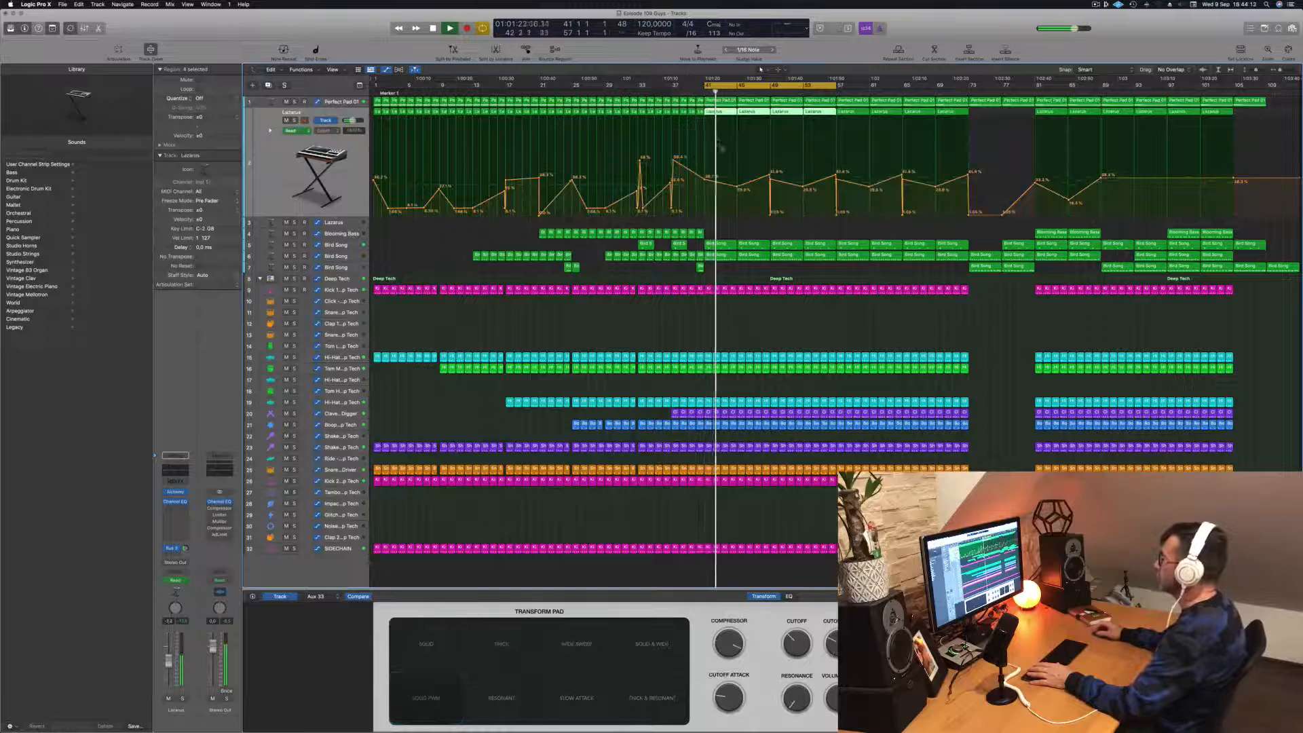
{"action": "left_click_drag", "start_coordinate": [737, 188], "coordinate": [771, 212]}
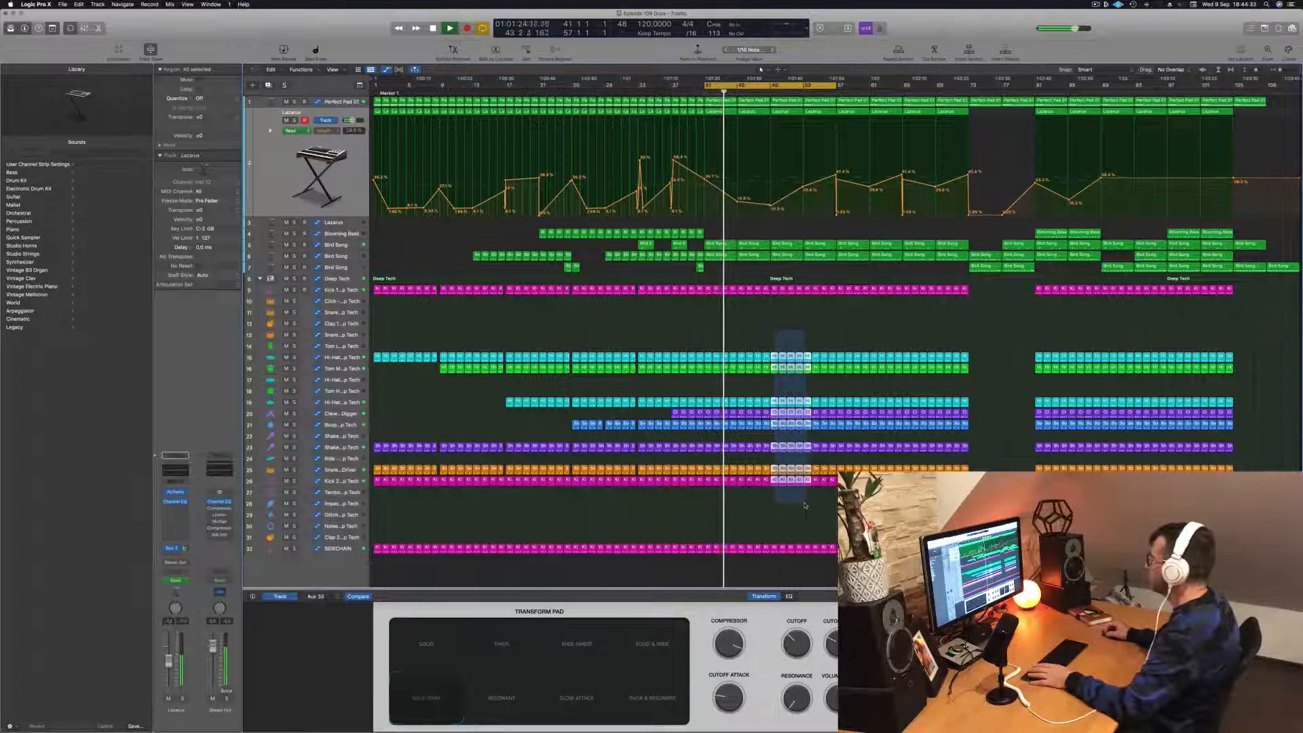
- Delete the Deep Tech hi-hat, tom, shaker, snare and second kick regions between bars 49 and 57
{"action": "left_click_drag", "start_coordinate": [818, 504], "coordinate": [833, 504]}
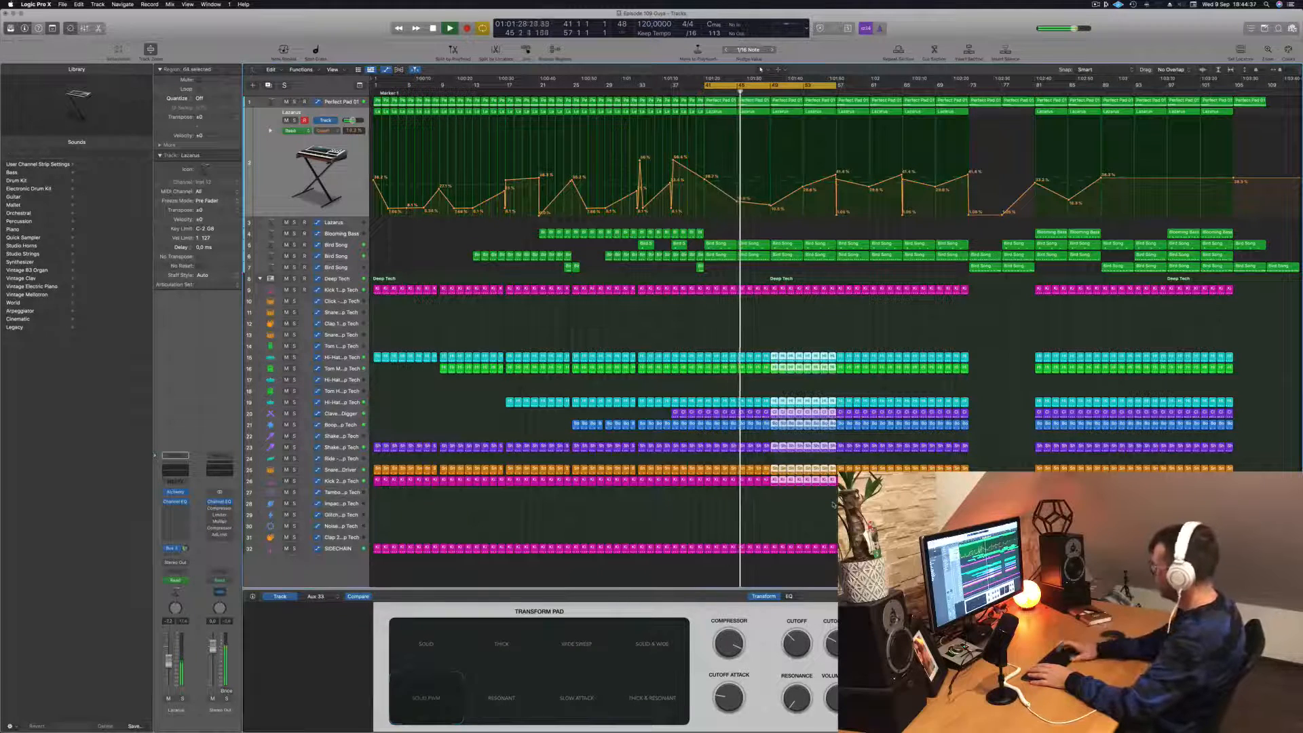
{"action": "key", "text": "Delete"}
{"action": "scroll", "coordinate": [830, 274], "scroll_direction": "up", "scroll_amount": 5}
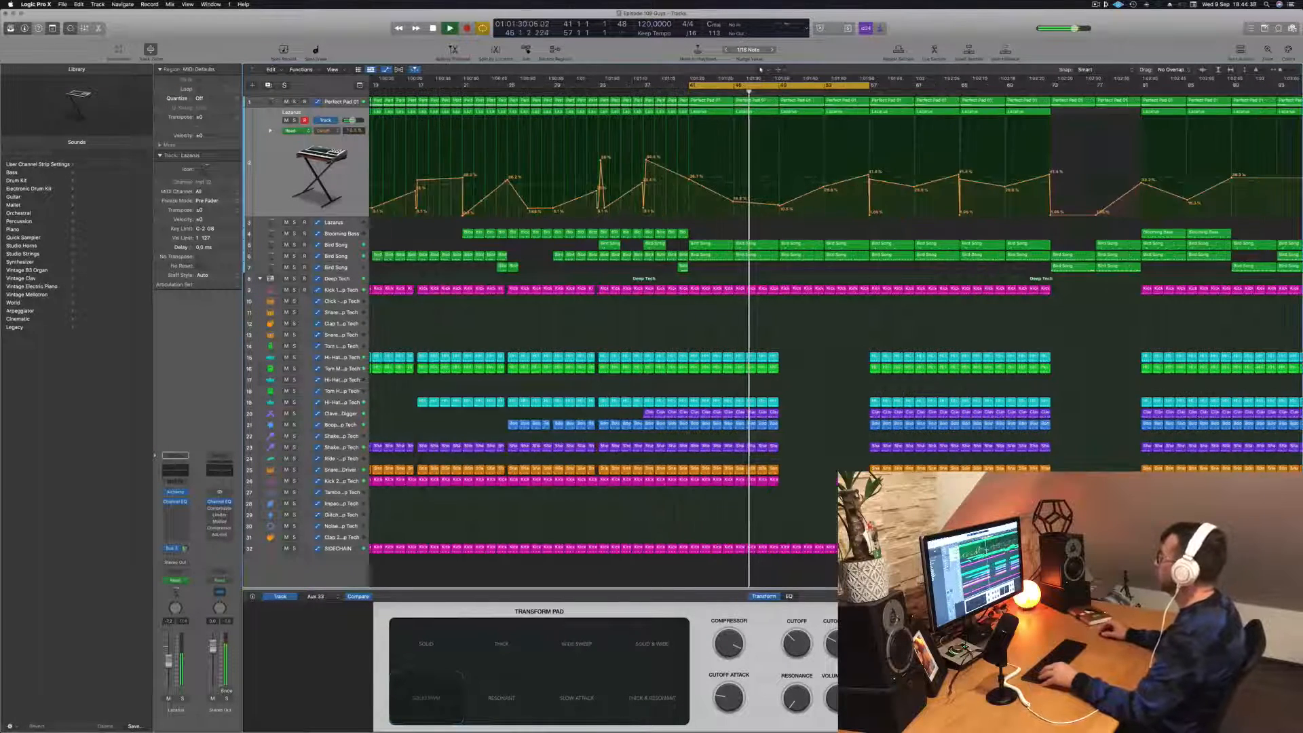
- Copy the two Blooming Bass regions from bar 81 to bars 49 to 57 and listen to them in the loop
{"action": "left_click", "coordinate": [333, 101]}
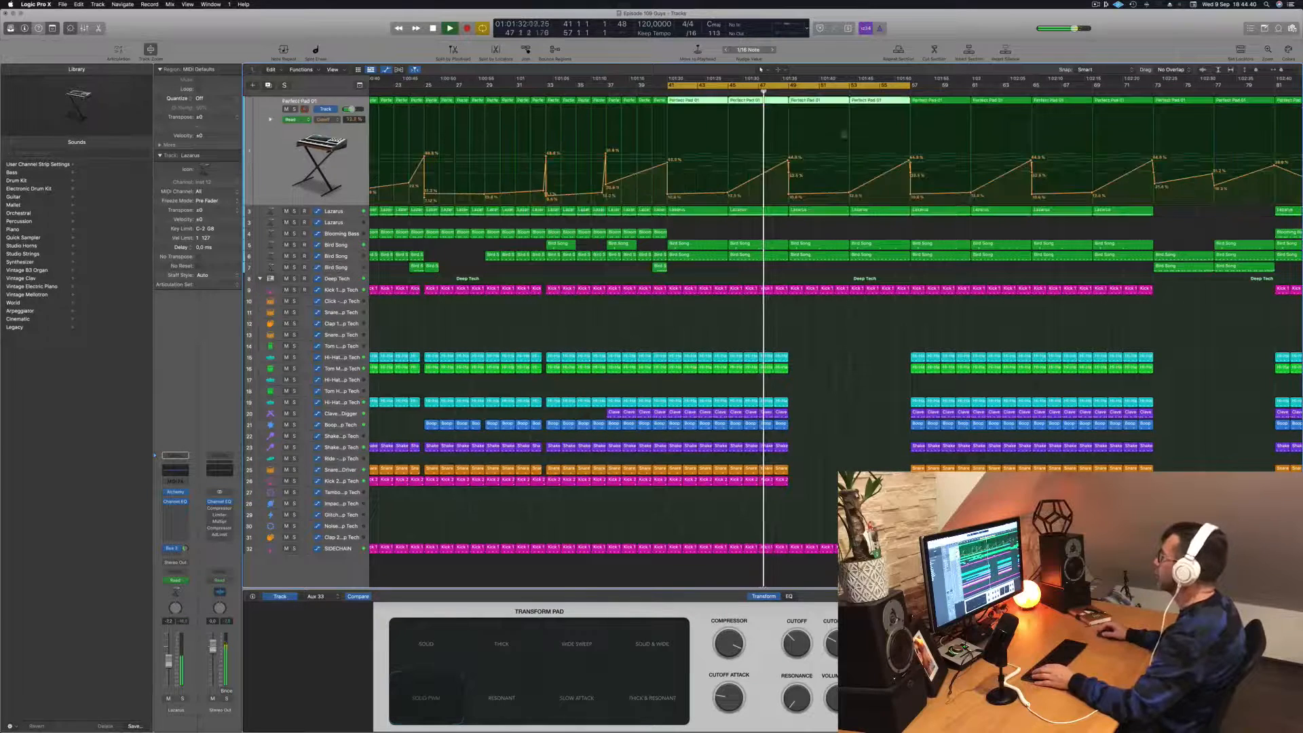
{"action": "scroll", "coordinate": [752, 259], "scroll_direction": "down", "scroll_amount": 5}
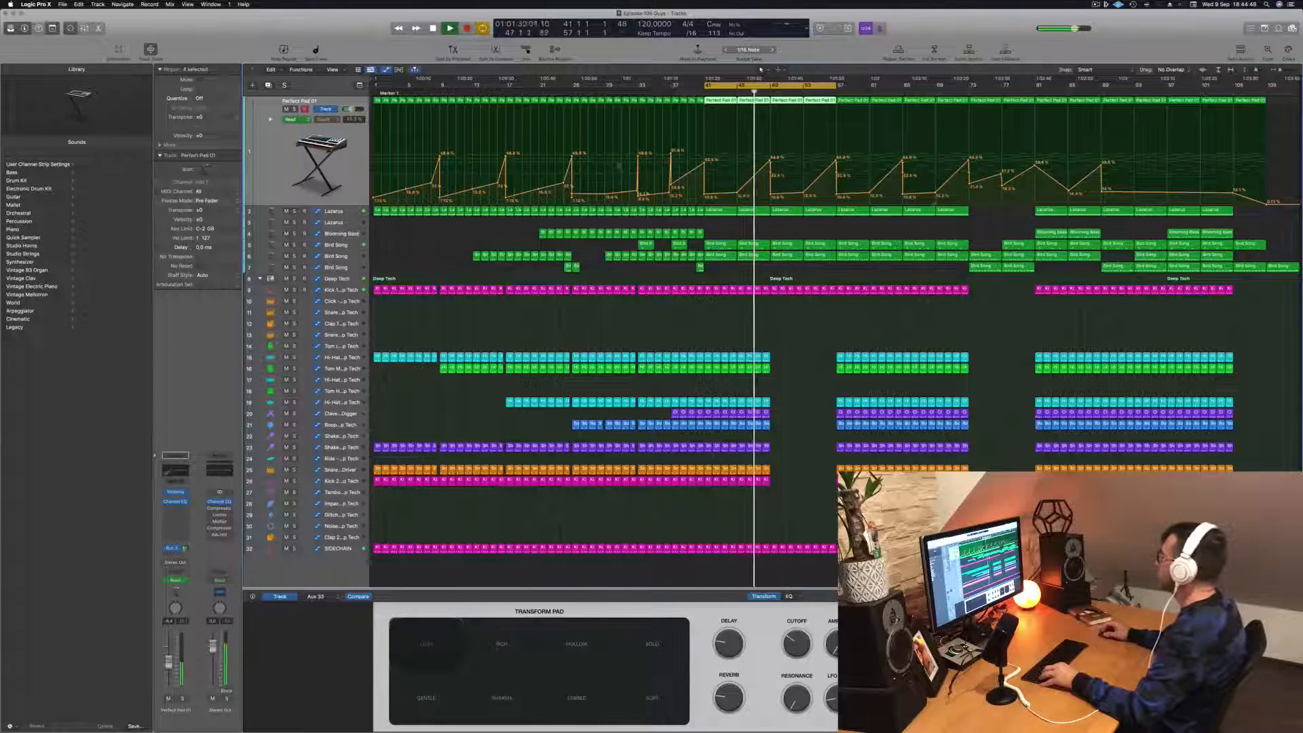
{"action": "left_click_drag", "start_coordinate": [1054, 234], "coordinate": [820, 239]}
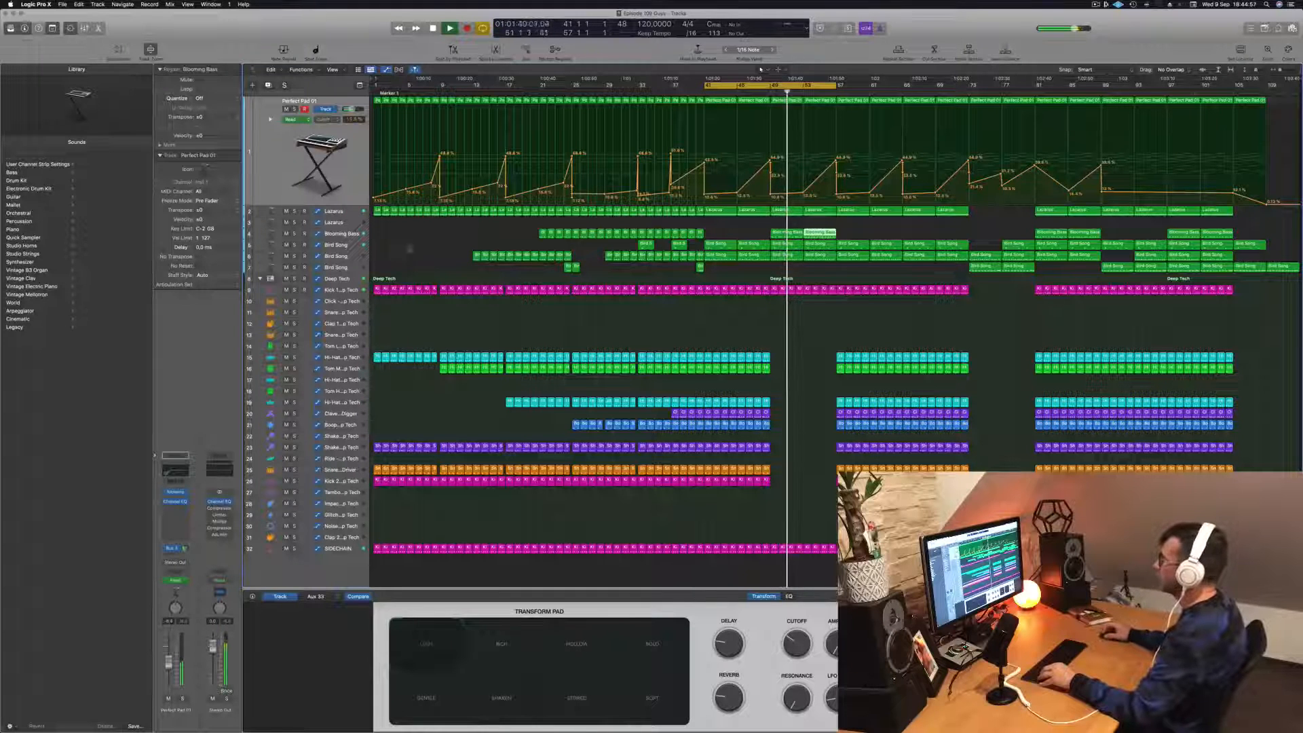
{"action": "left_click", "coordinate": [345, 234]}
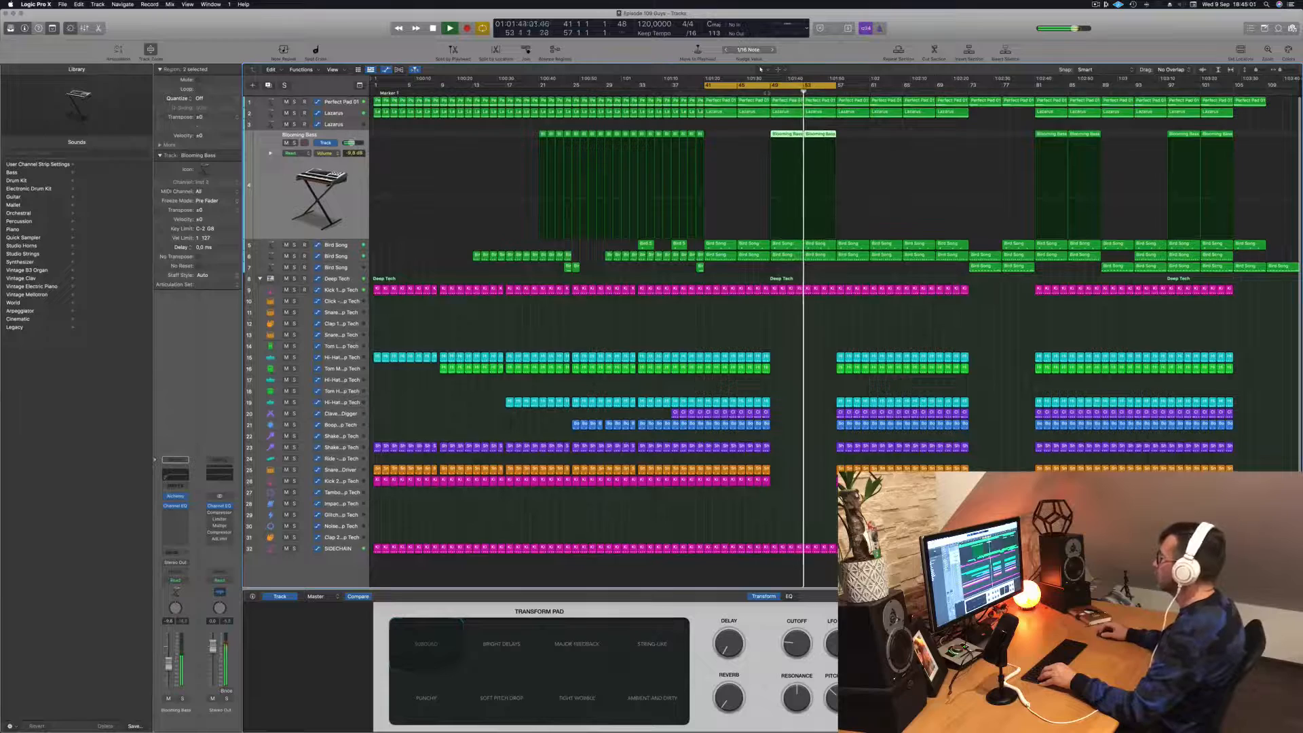
{"action": "key", "text": "comma"}
{"action": "key", "text": "comma"}
{"action": "key", "text": "comma"}
{"action": "key", "text": "comma"}
{"action": "key", "text": "comma"}
- Delete the two Bird Song regions on track 6 between bars 49 and 57, and replay from bar 49
{"action": "left_click", "coordinate": [339, 257]}
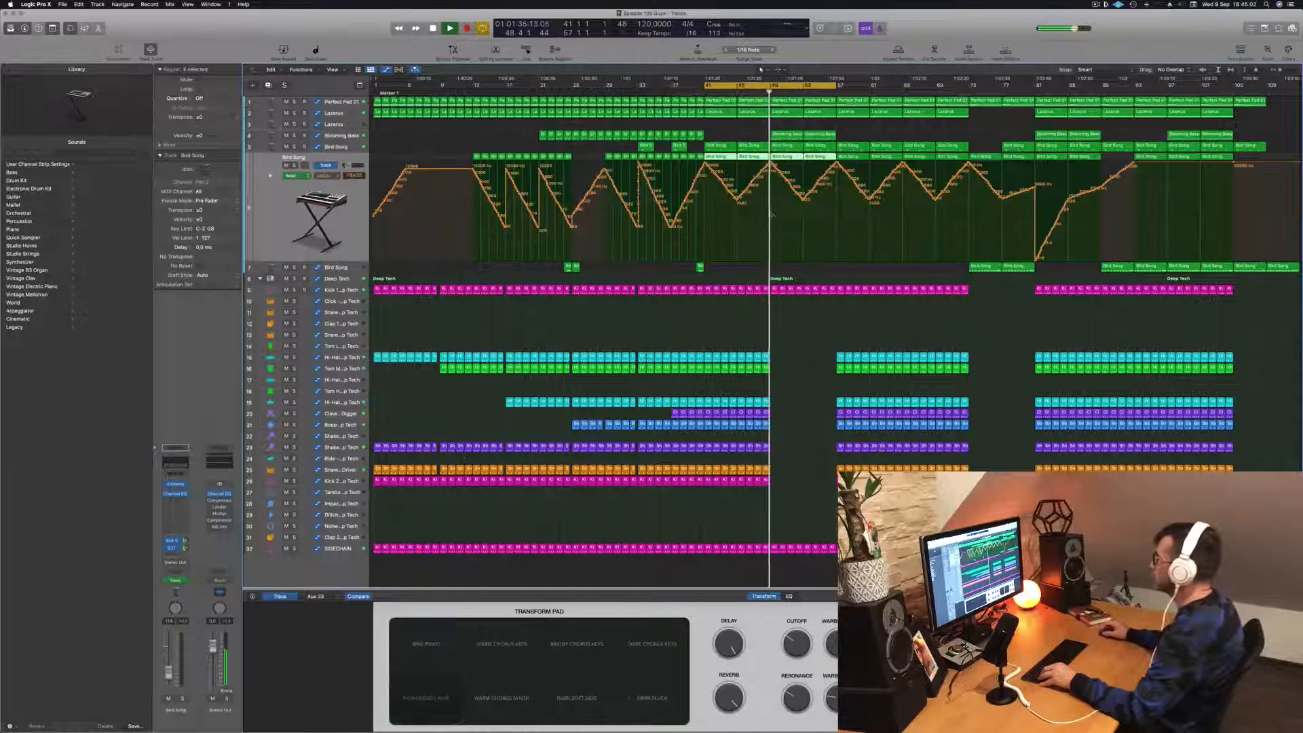
{"action": "left_click", "coordinate": [784, 157]}
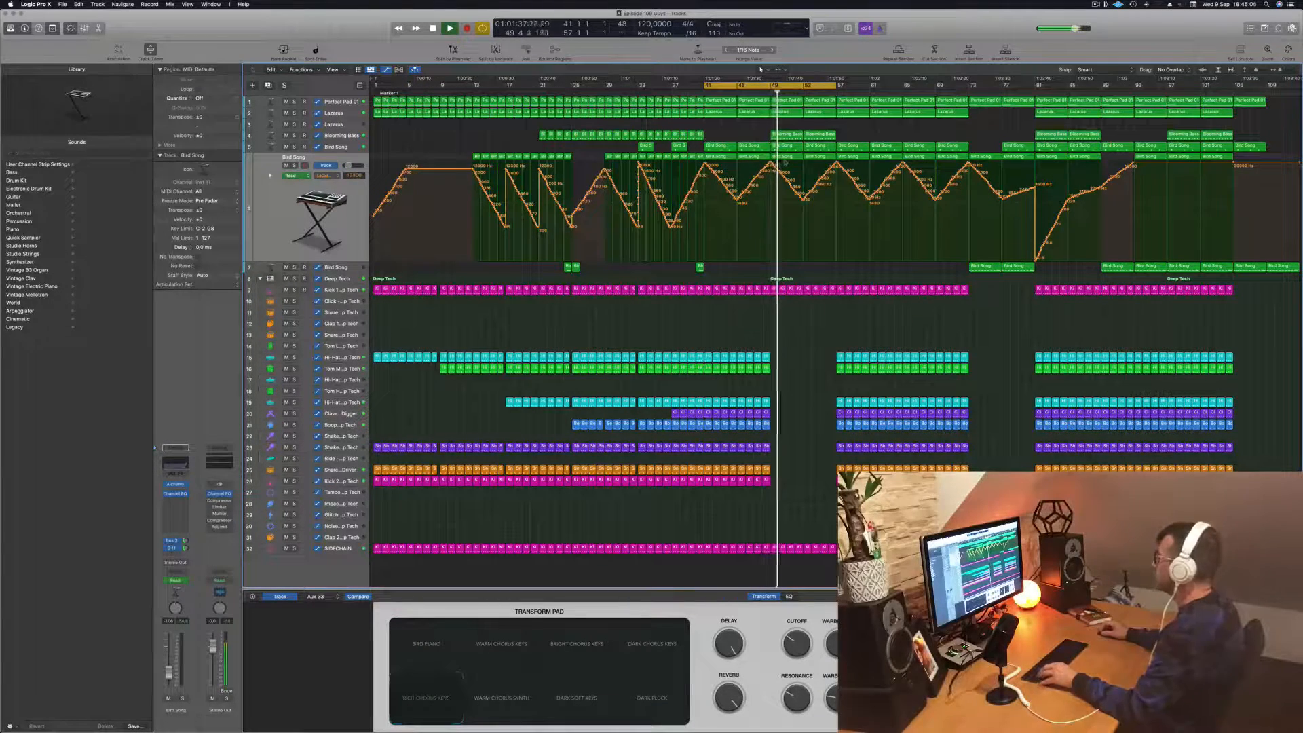
{"action": "key", "text": "Return"}
{"action": "left_click", "coordinate": [816, 158]}
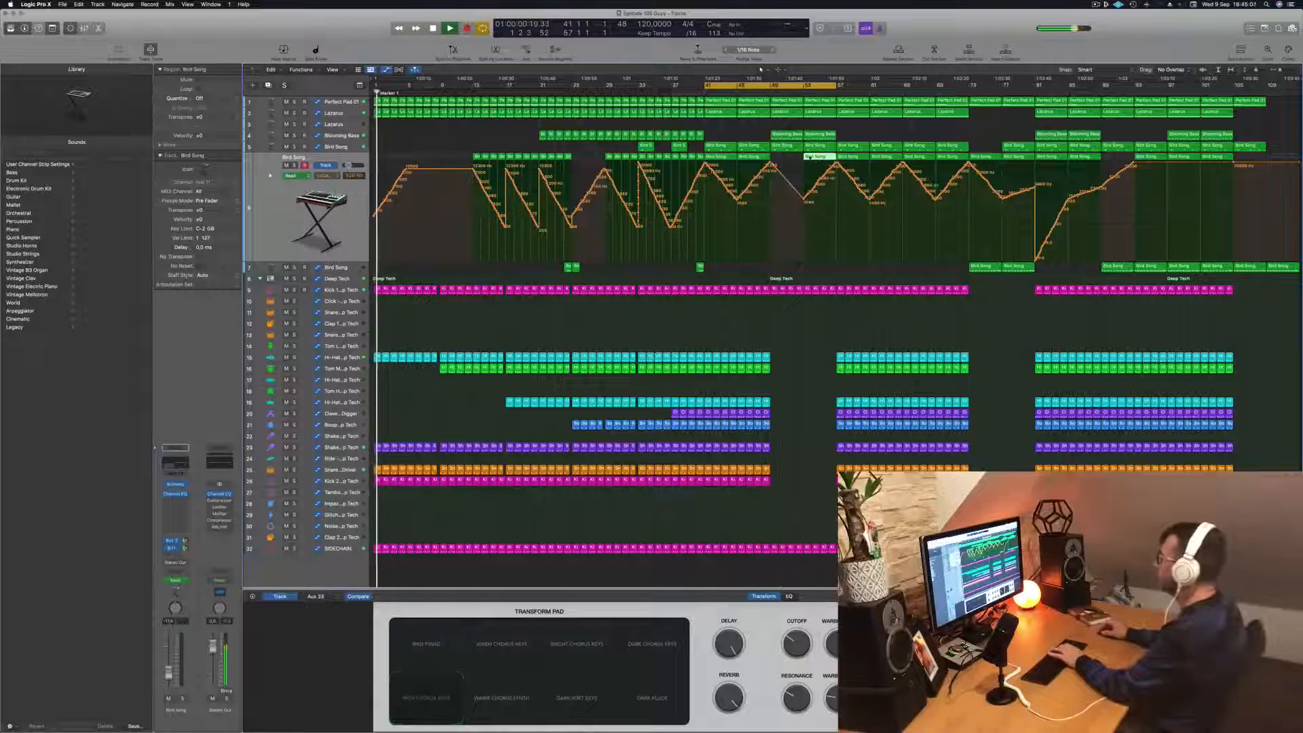
{"action": "key", "text": "Delete"}
{"action": "key", "text": "Return"}
{"action": "left_click", "coordinate": [770, 91]}
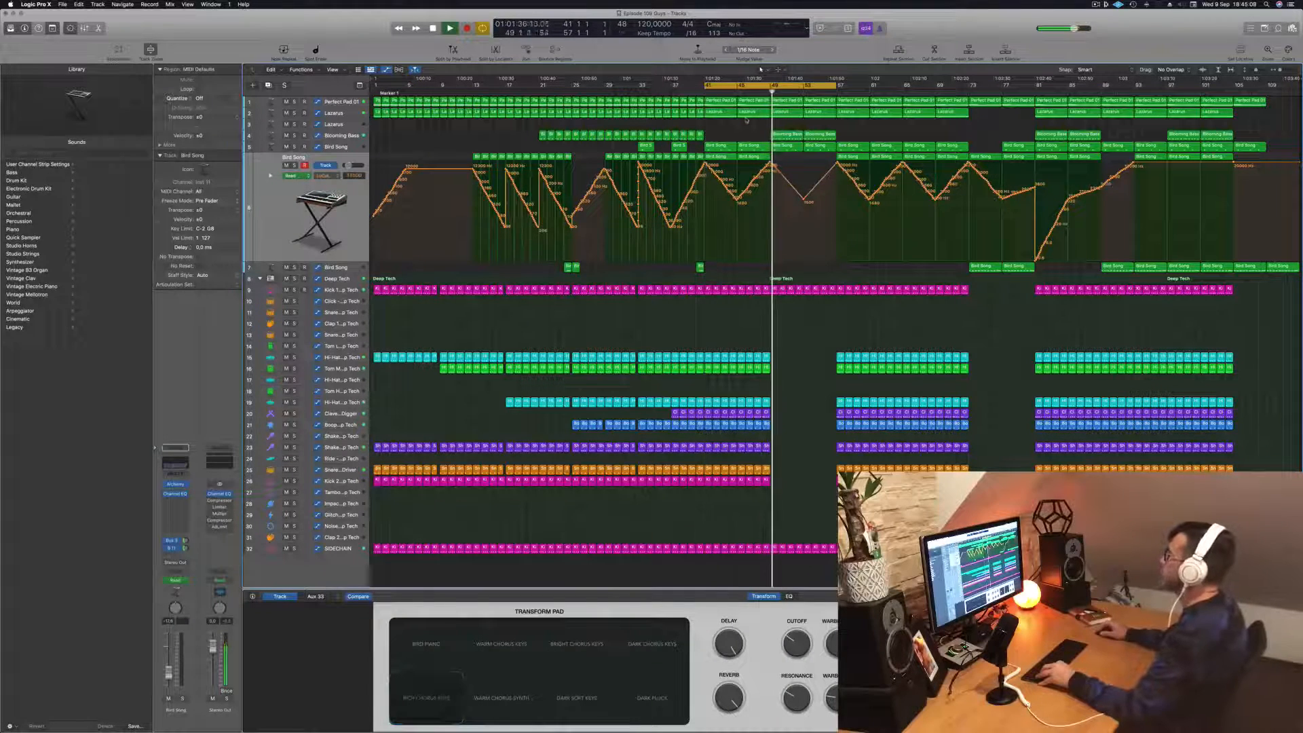
- Lower the upper Lazarus track's automation from about bar 53 to 57 and remove the jump at bar 57
{"action": "scroll", "coordinate": [816, 323], "scroll_direction": "down", "scroll_amount": 3}
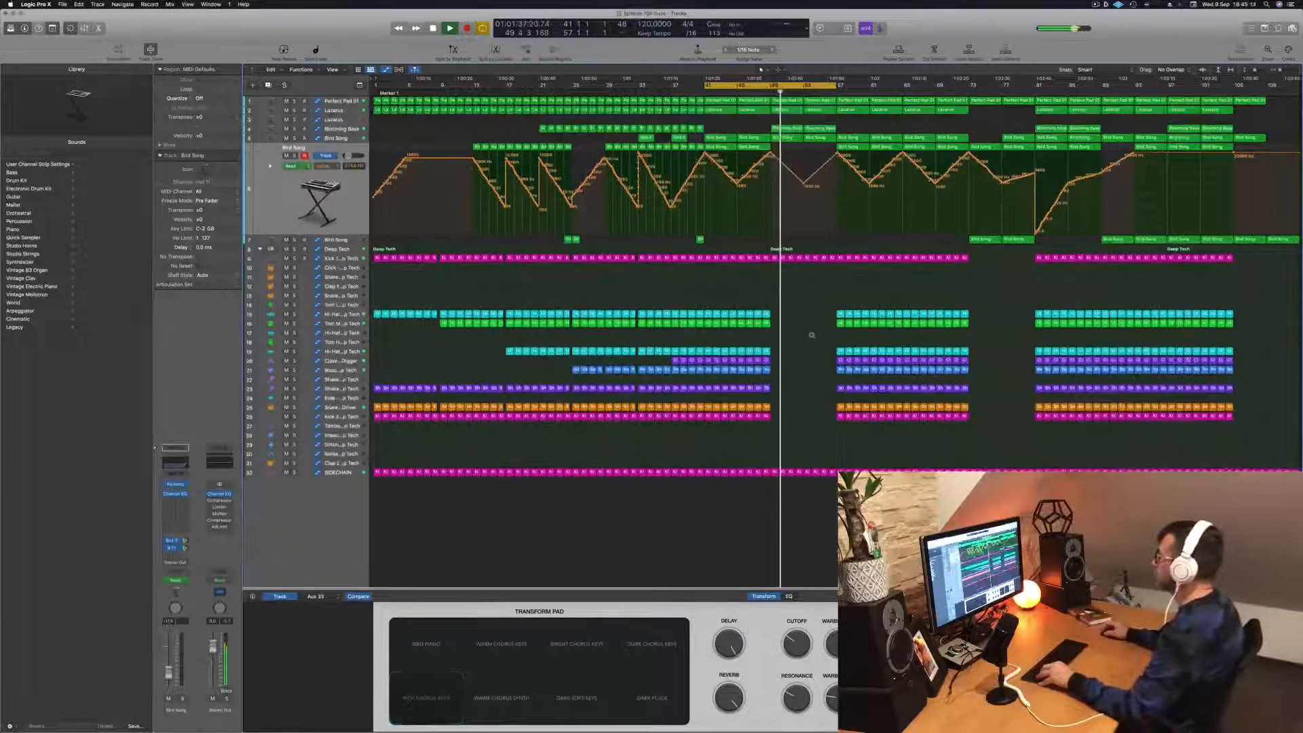
{"action": "scroll", "coordinate": [838, 214], "scroll_direction": "down", "scroll_amount": 3}
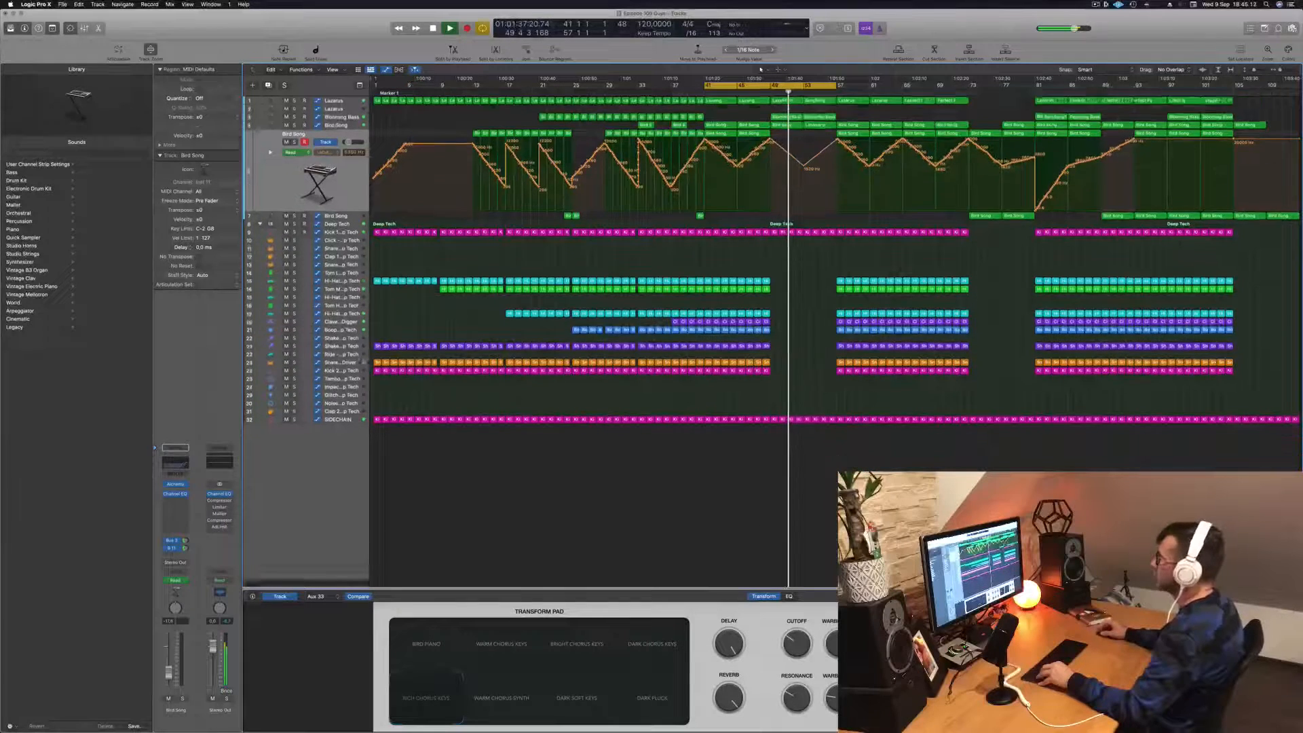
{"action": "left_click", "coordinate": [339, 109]}
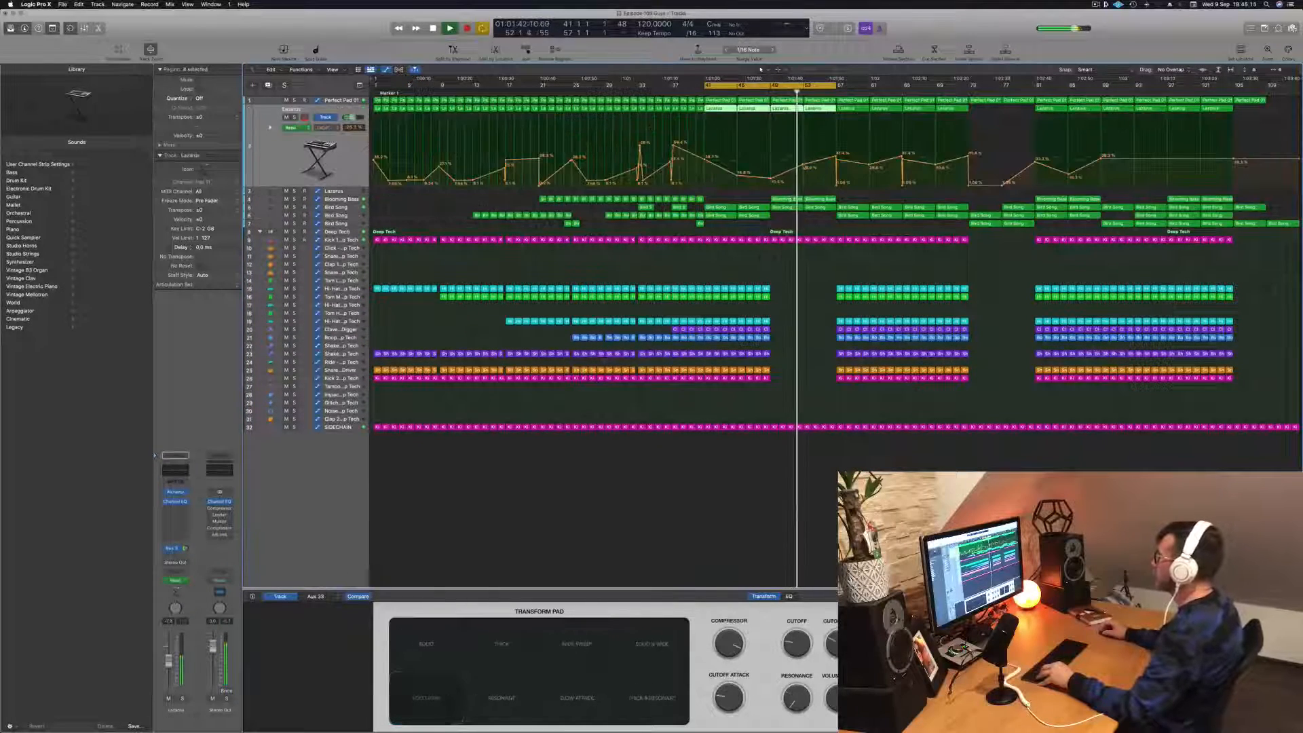
{"action": "left_click_drag", "start_coordinate": [803, 164], "coordinate": [833, 186]}
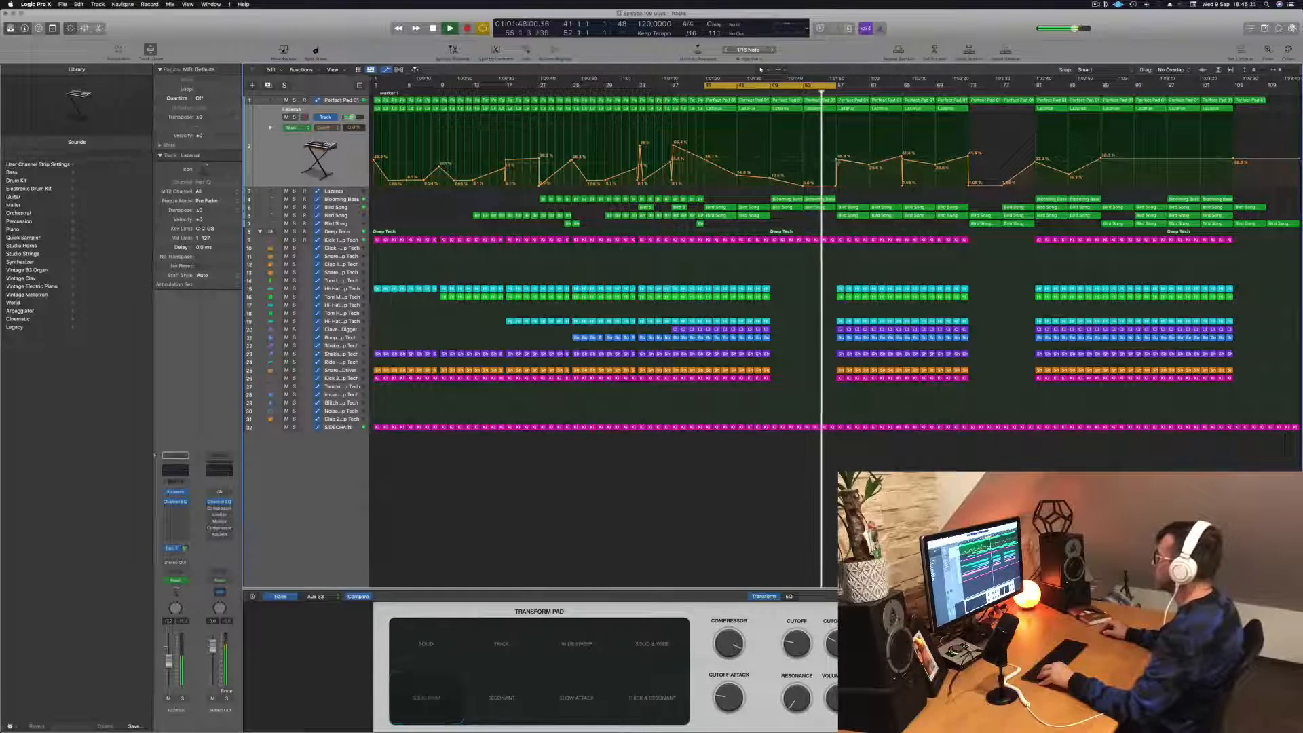
{"action": "double_click", "coordinate": [836, 160]}
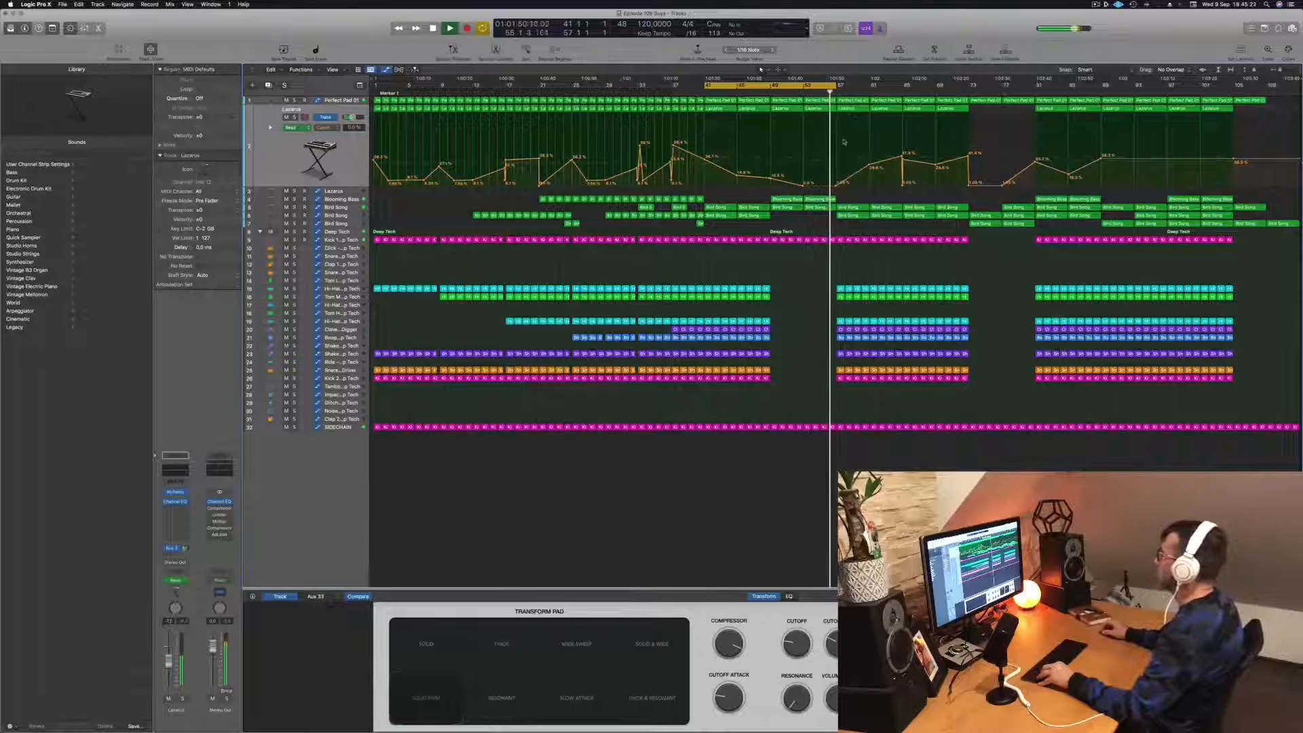
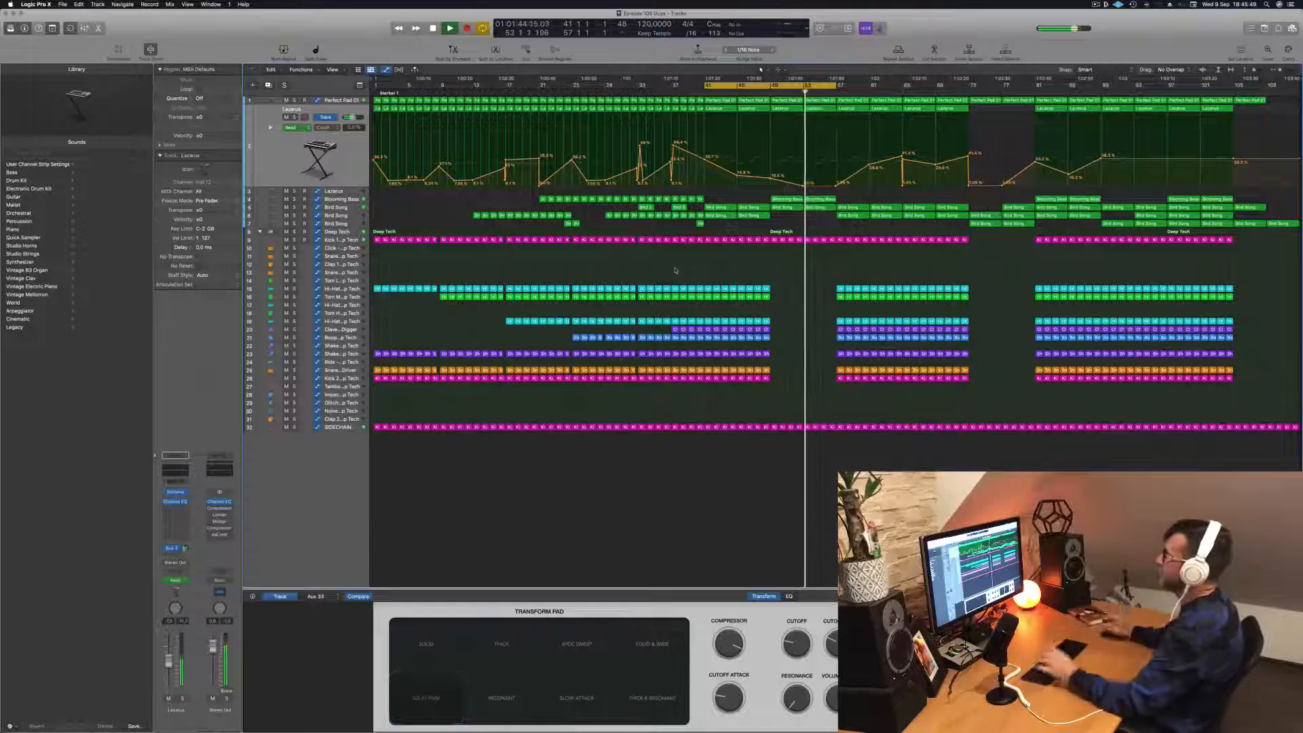
- Delete the last Kick 1 region just before bar 57 to leave a short gap ahead of the drop
{"action": "key", "text": "super+Right"}
{"action": "key", "text": "super+Right"}
{"action": "key", "text": "super+Right"}
{"action": "key", "text": "super+Right"}
{"action": "key", "text": "super+Right"}
{"action": "key", "text": "super+Right"}
{"action": "key", "text": "super+Right"}
{"action": "key", "text": "super+Right"}
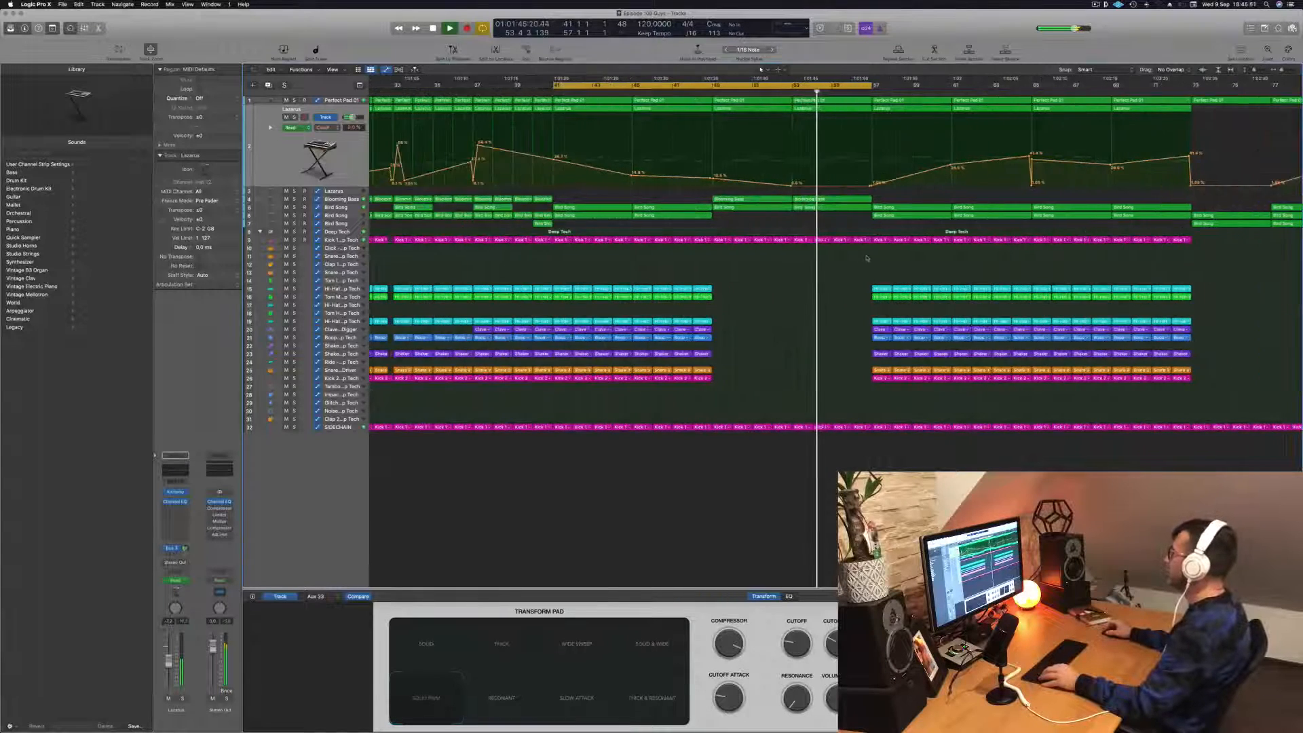
{"action": "left_click_drag", "start_coordinate": [900, 239], "coordinate": [912, 239]}
{"action": "key", "text": "Delete"}
{"action": "key", "text": "super+Left"}
{"action": "key", "text": "super+Left"}
{"action": "key", "text": "super+Left"}
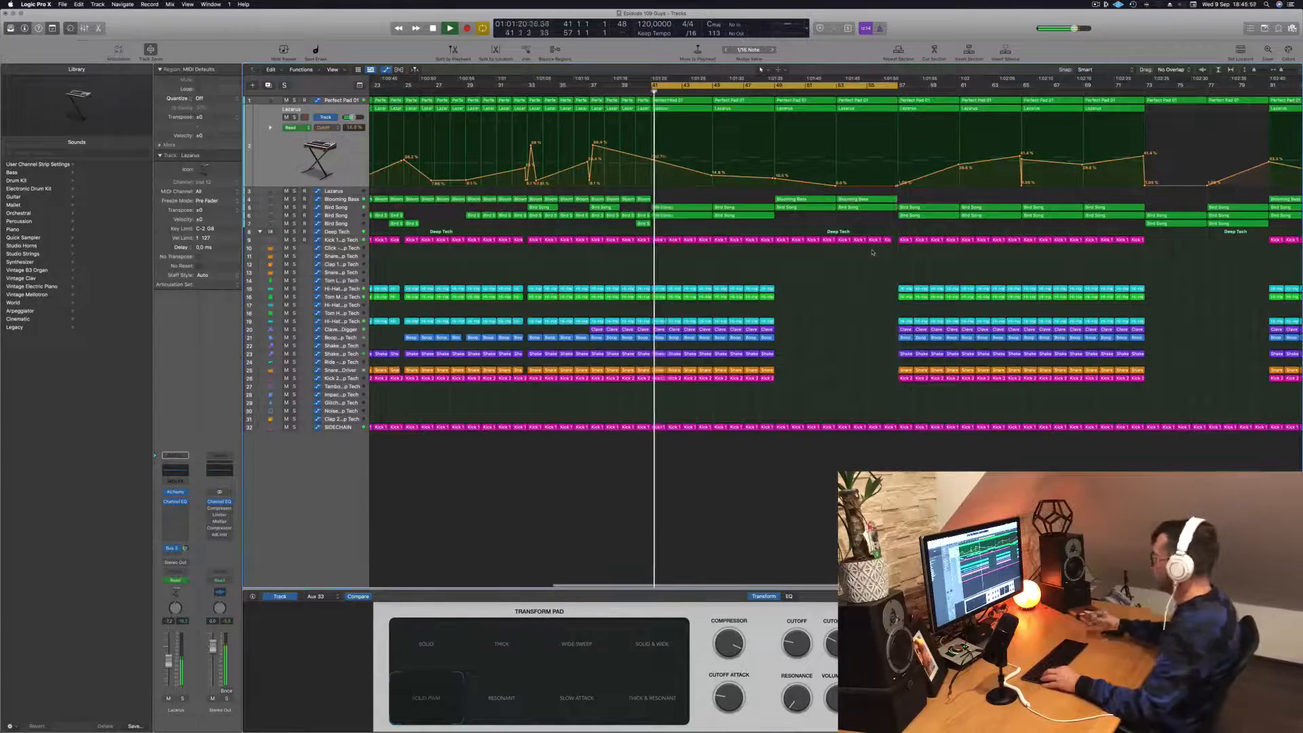
{"action": "key", "text": "super+Left"}
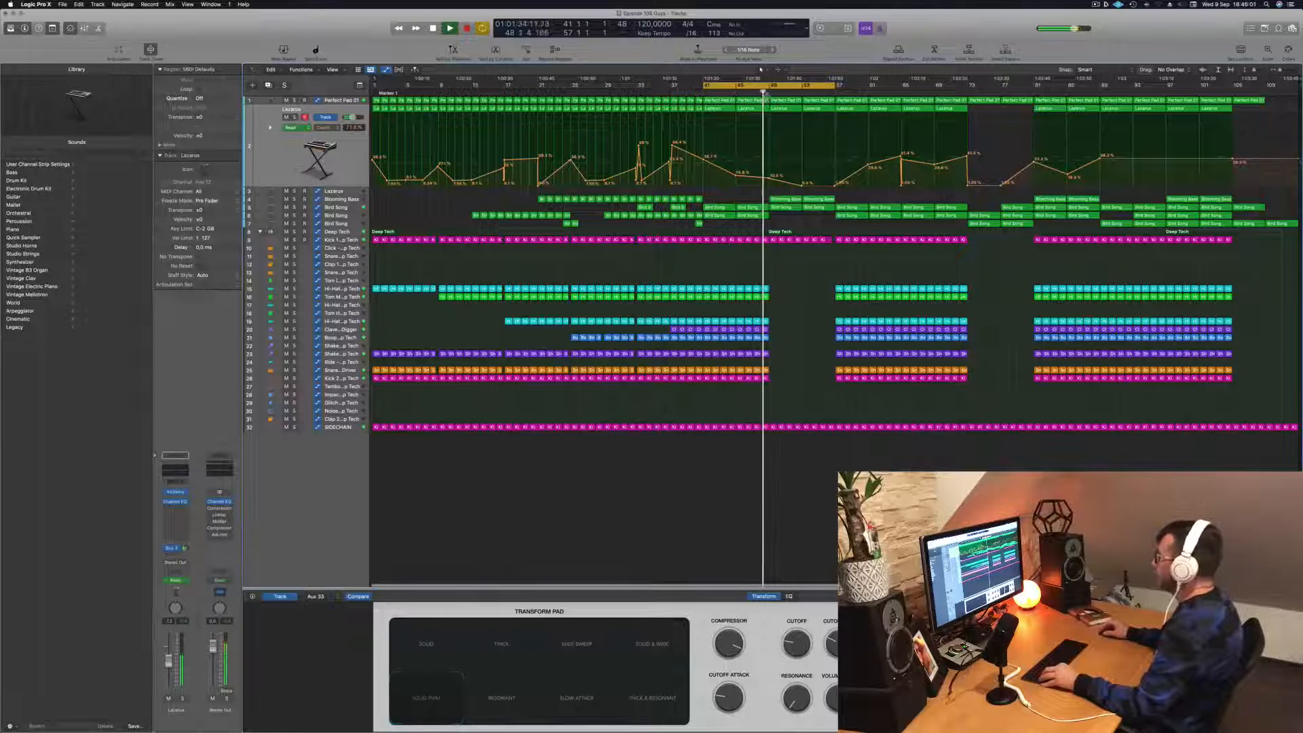
- Copy the two Blooming Bass regions to bars 57 to 65 and extend the cycle range to bar 73
{"action": "mouse_move", "coordinate": [848, 196]}
{"action": "left_mouse_down"}
{"action": "mouse_move", "coordinate": [787, 201]}
{"action": "mouse_move", "coordinate": [842, 204]}
{"action": "left_mouse_up"}
{"action": "left_click_drag", "start_coordinate": [848, 205], "coordinate": [848, 204]}
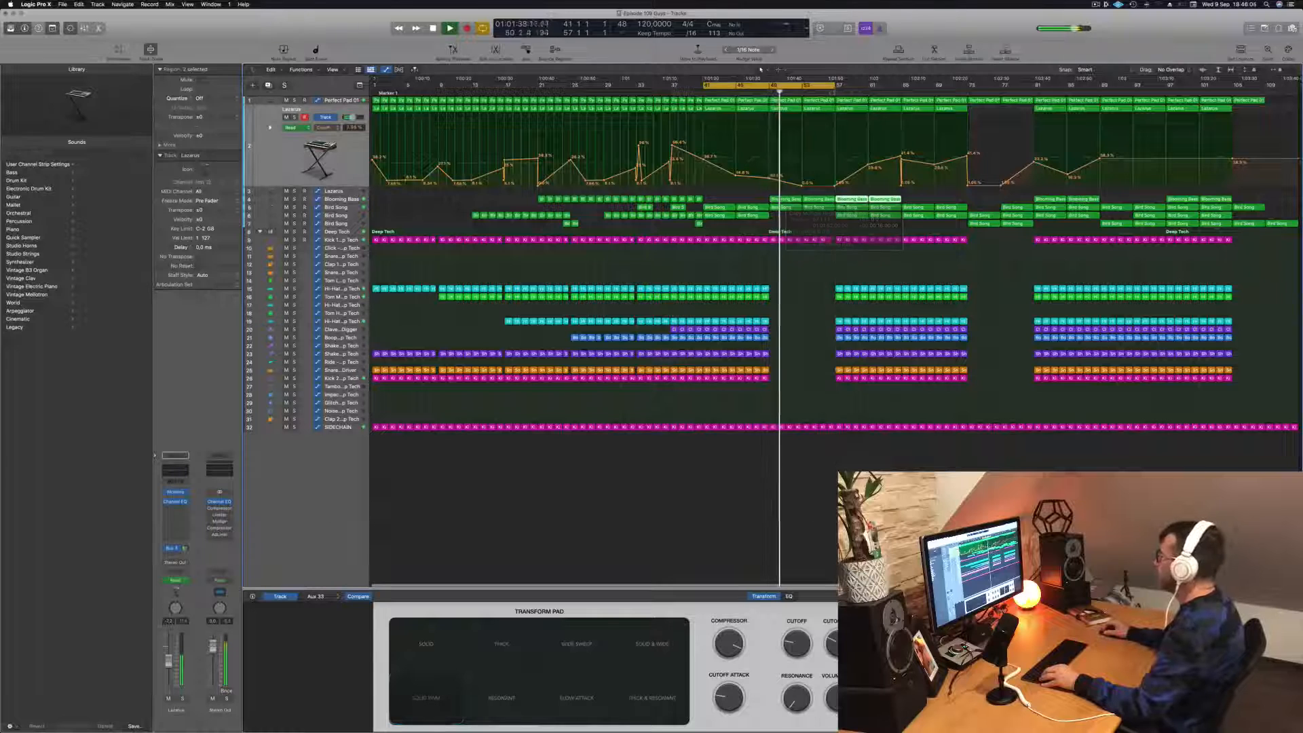
{"action": "left_click_drag", "start_coordinate": [835, 86], "coordinate": [967, 92]}
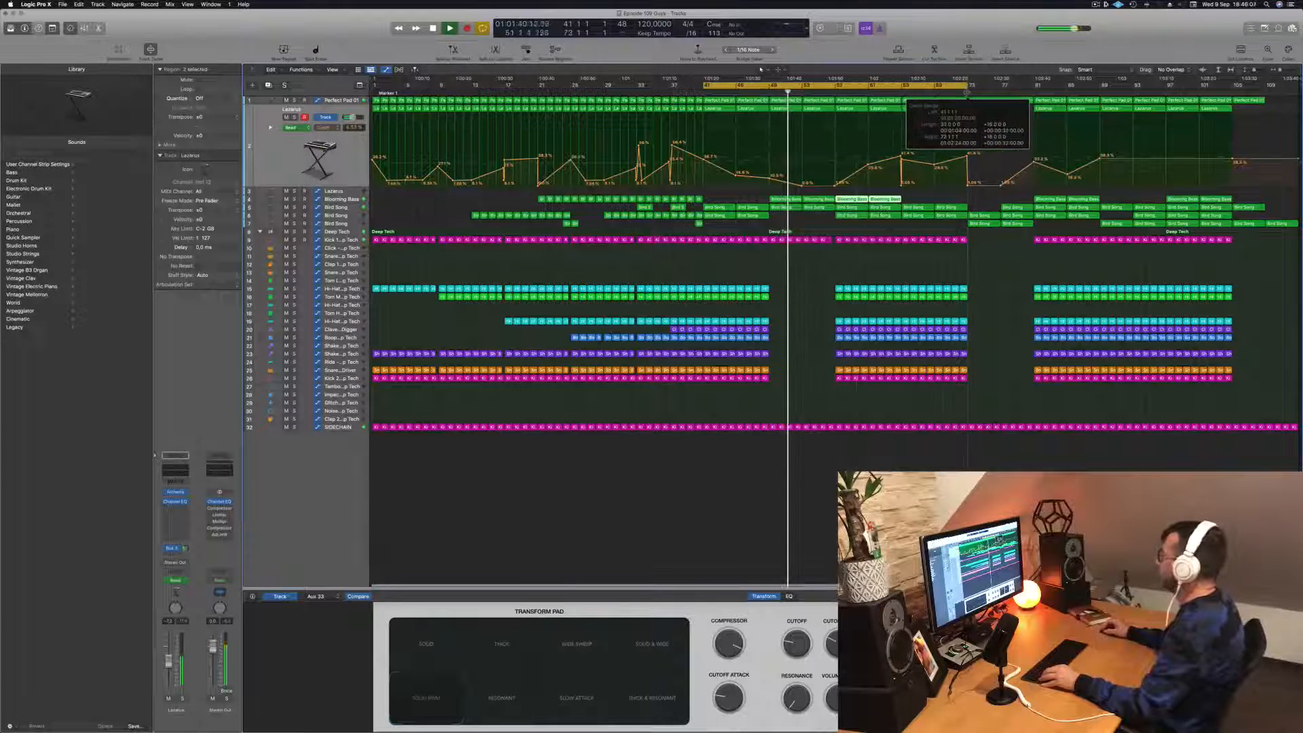
- Shorten all notes of the Perfect Pad 01 region at bar 57 to very short chord stabs
{"action": "key", "text": "Up"}
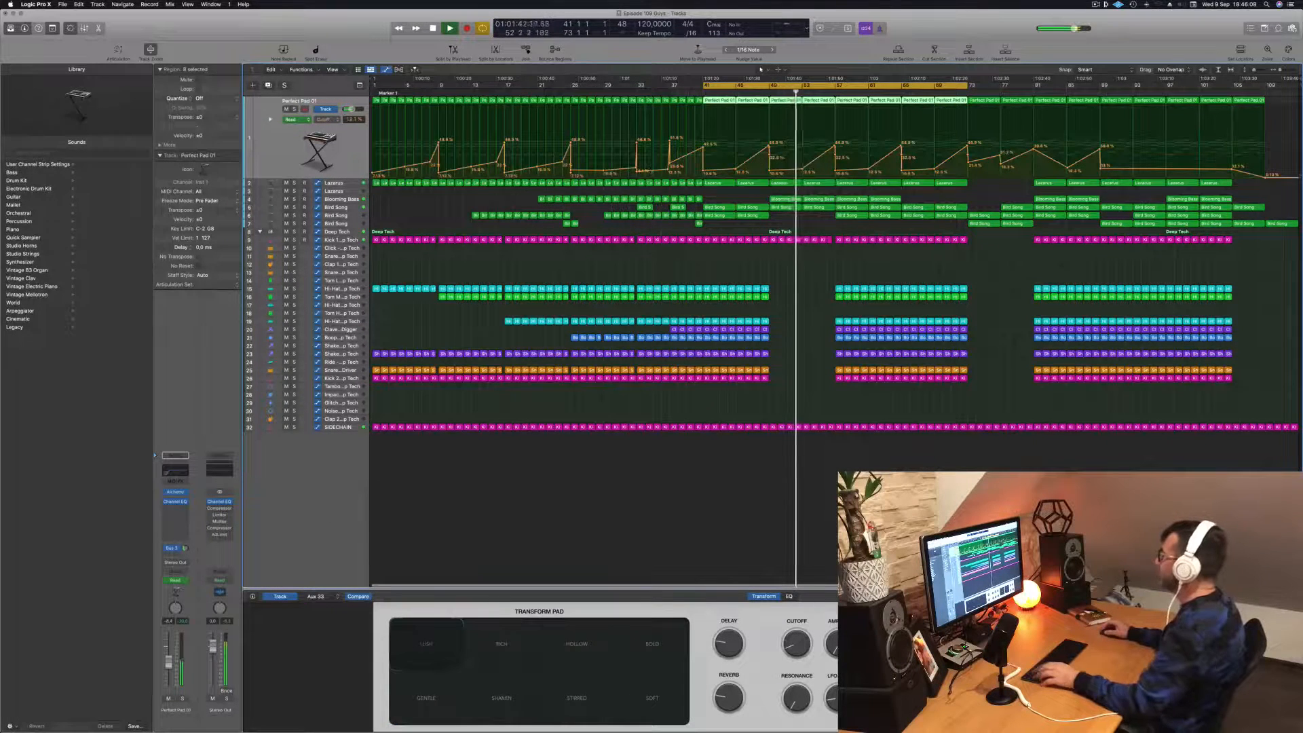
{"action": "key", "text": "space"}
{"action": "left_click", "coordinate": [792, 271]}
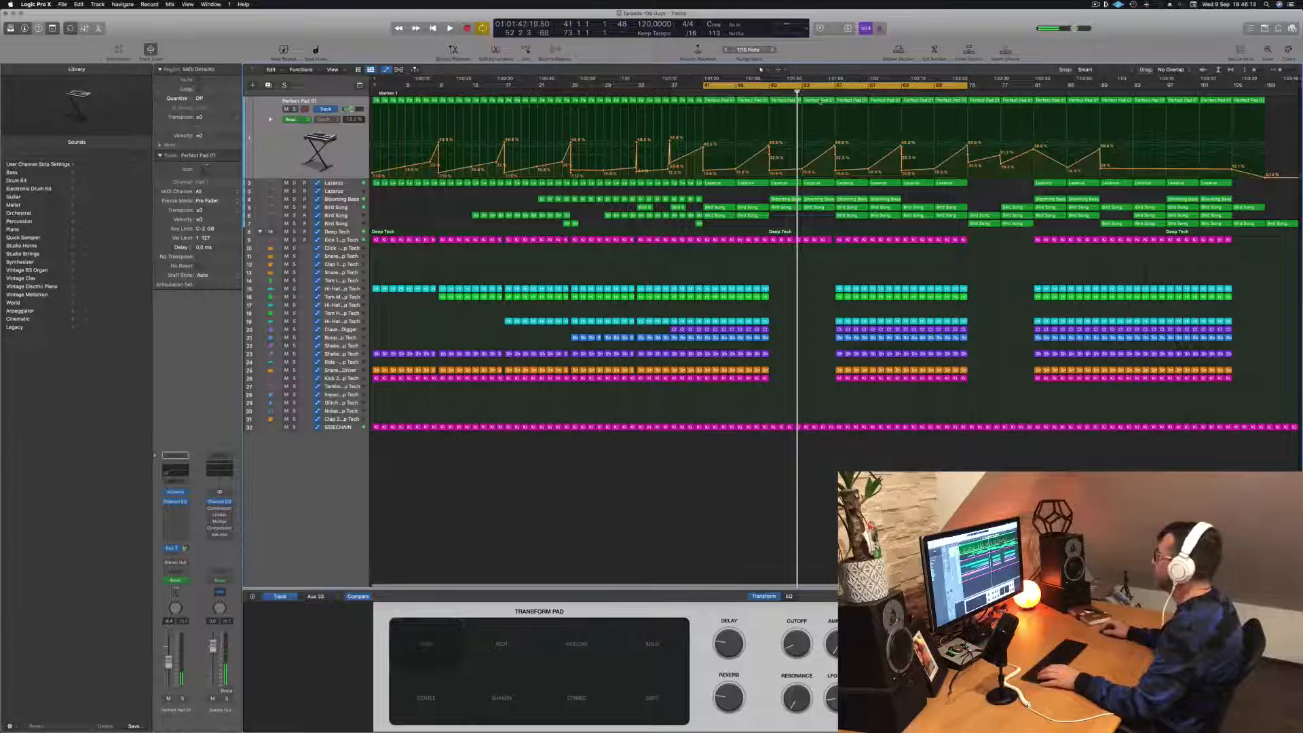
{"action": "left_click", "coordinate": [819, 101]}
{"action": "double_click", "coordinate": [820, 100]}
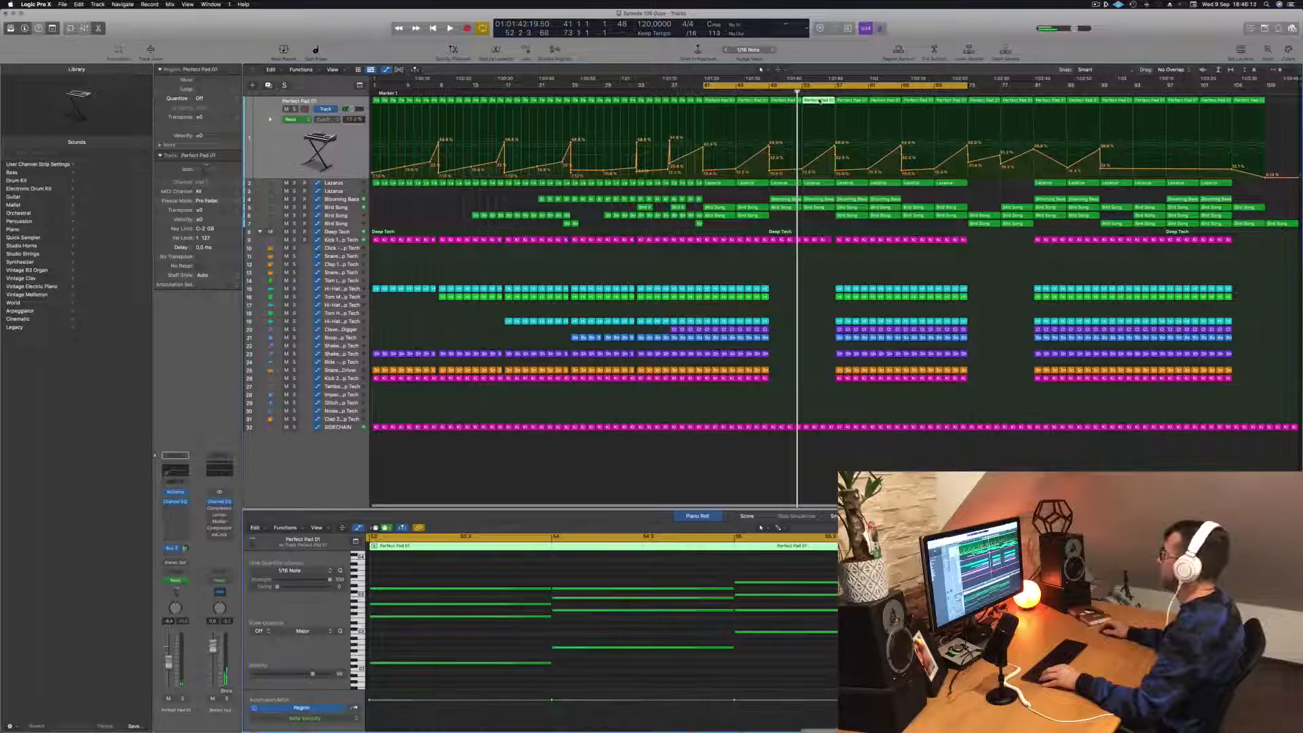
{"action": "left_click", "coordinate": [854, 100]}
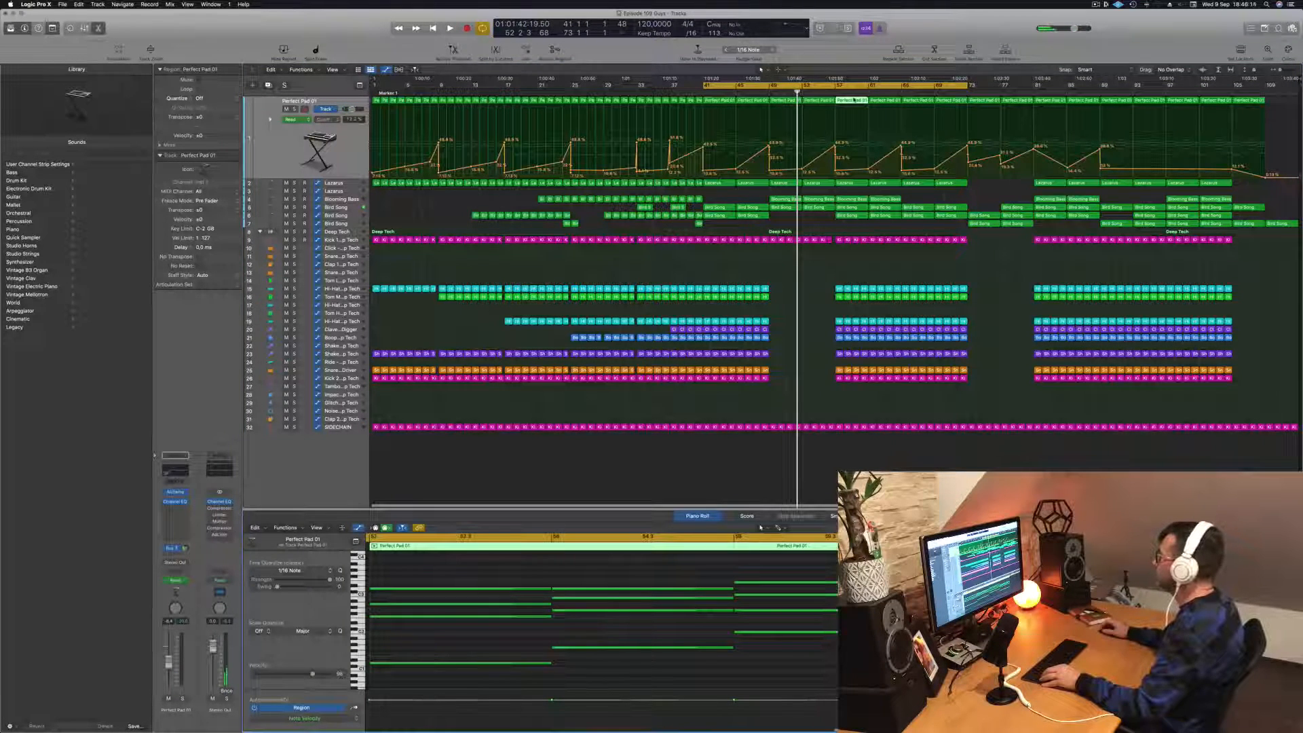
{"action": "key", "text": "super+a"}
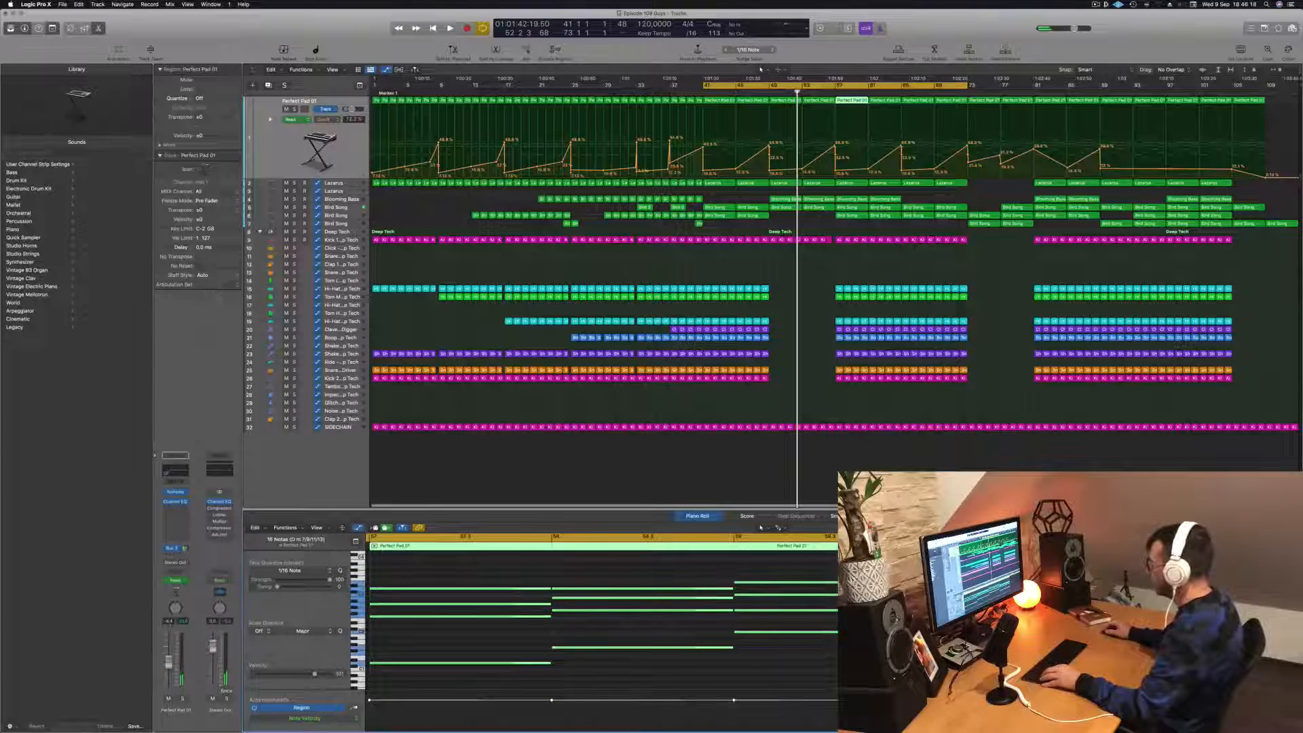
{"action": "left_click_drag", "start_coordinate": [909, 583], "coordinate": [741, 584]}
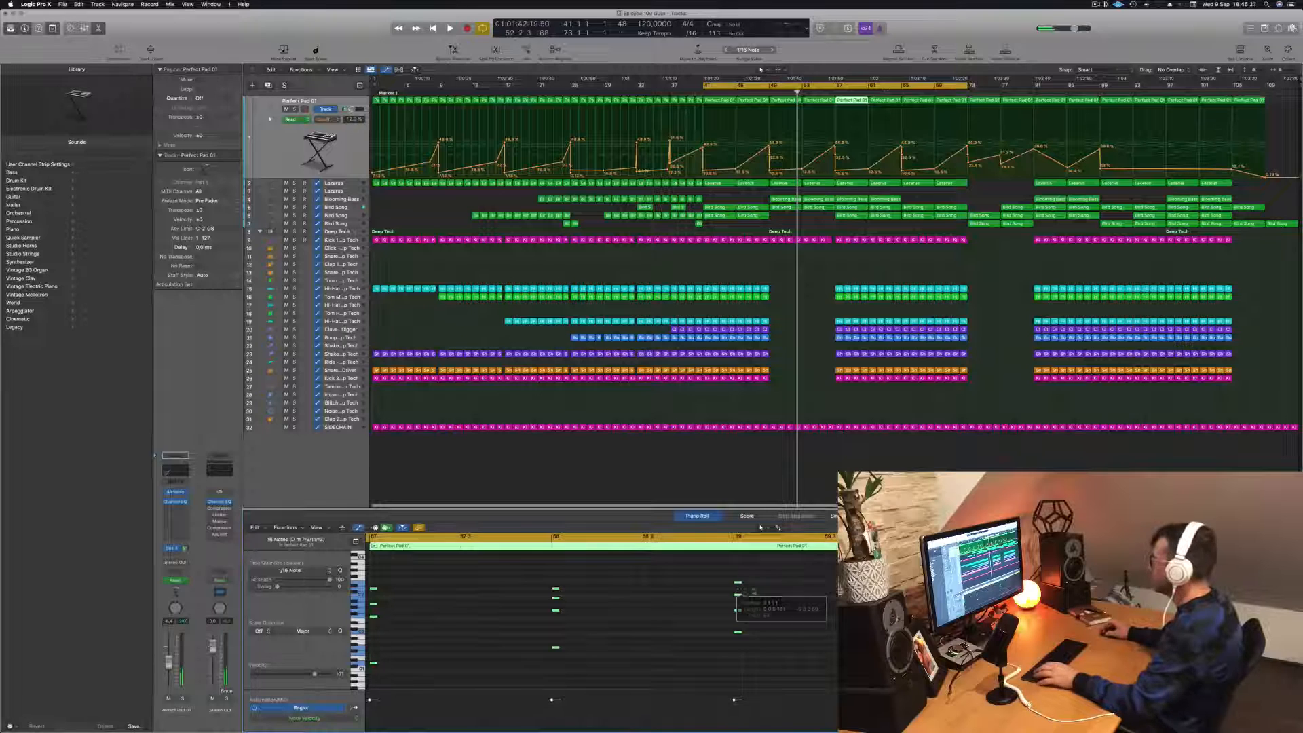
- Raise the Perfect Pad 01 automation point at bar 57 to remove the sudden drop, and loop bars 57 to 73
{"action": "key", "text": "space"}
{"action": "left_click_drag", "start_coordinate": [835, 169], "coordinate": [835, 146]}
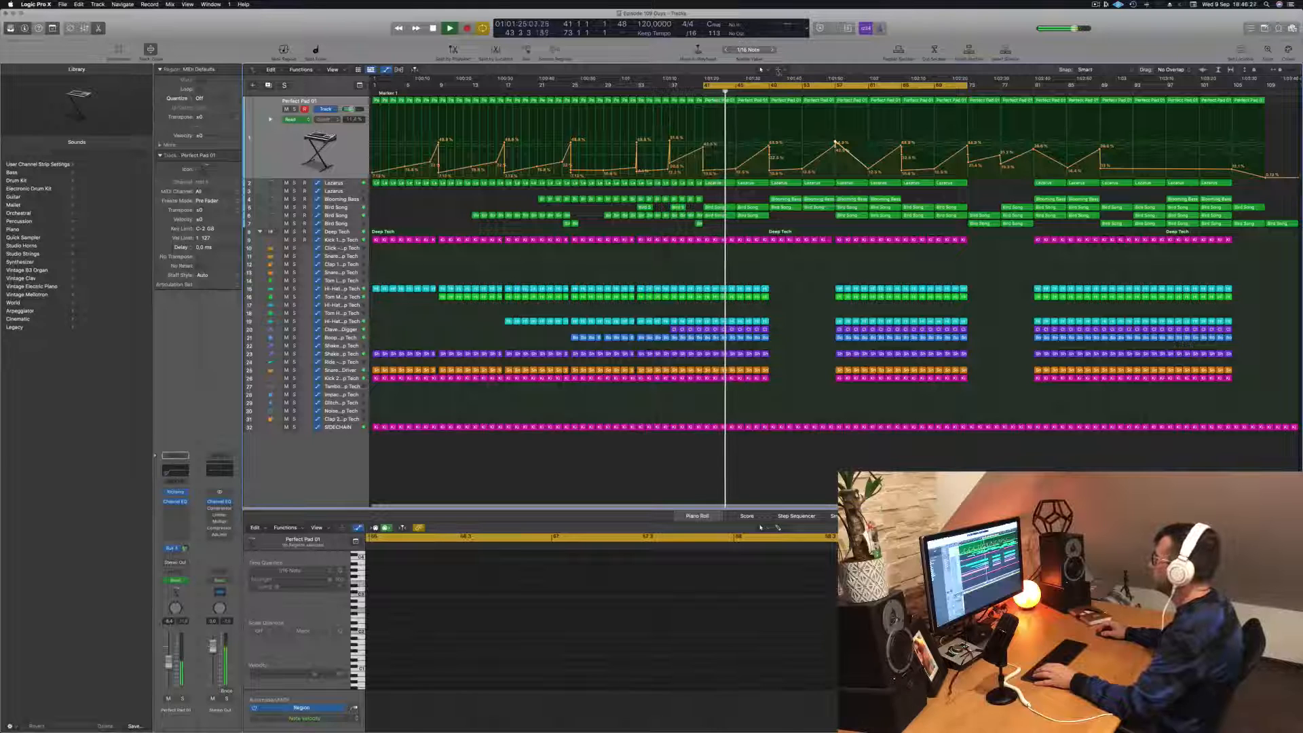
{"action": "left_click_drag", "start_coordinate": [705, 86], "coordinate": [833, 87]}
{"action": "key", "text": "space"}
{"action": "key", "text": "space"}
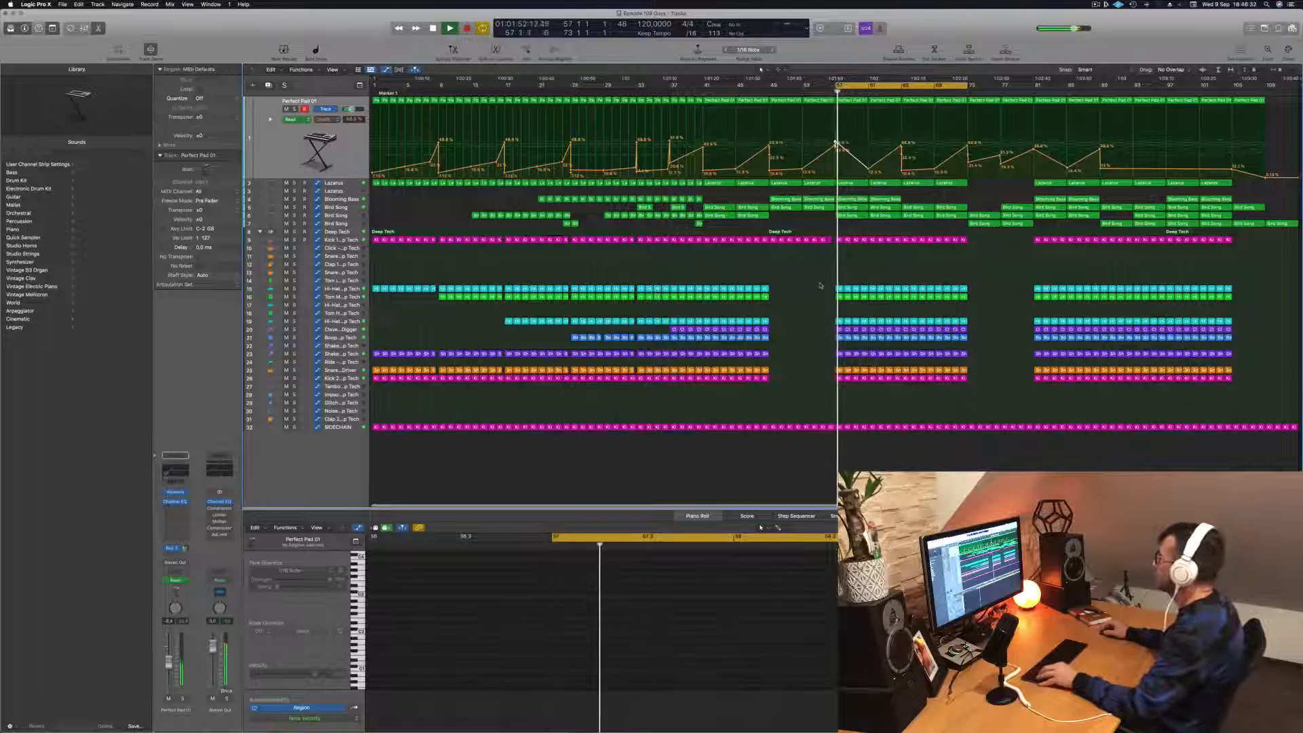
- Replay from bar 57 and delete the upper Bird Song track's region between bars 57 and 61
{"action": "scroll", "coordinate": [819, 282], "scroll_direction": "up", "scroll_amount": 1}
{"action": "scroll", "coordinate": [819, 282], "scroll_direction": "up", "scroll_amount": 3}
{"action": "key", "text": "space"}
{"action": "key", "text": "space"}
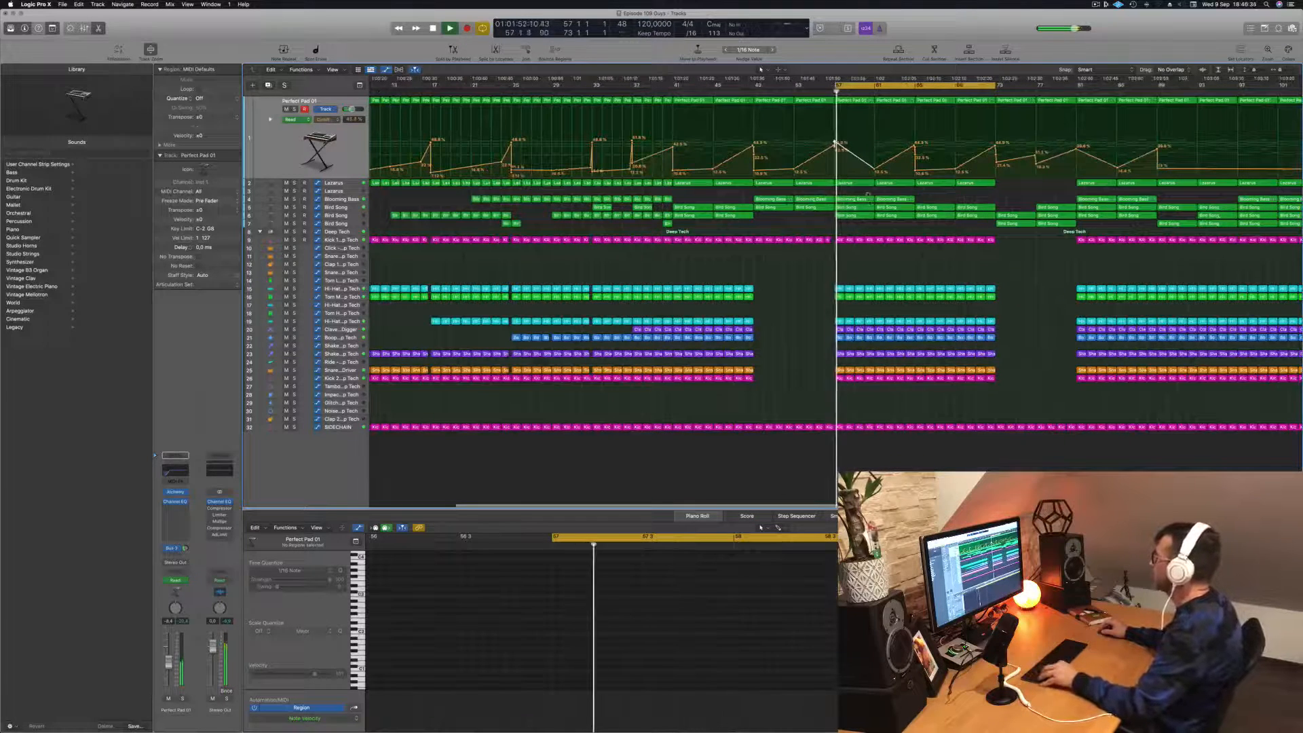
{"action": "scroll", "coordinate": [880, 208], "scroll_direction": "down", "scroll_amount": 3}
{"action": "key", "text": "space"}
{"action": "key", "text": "space"}
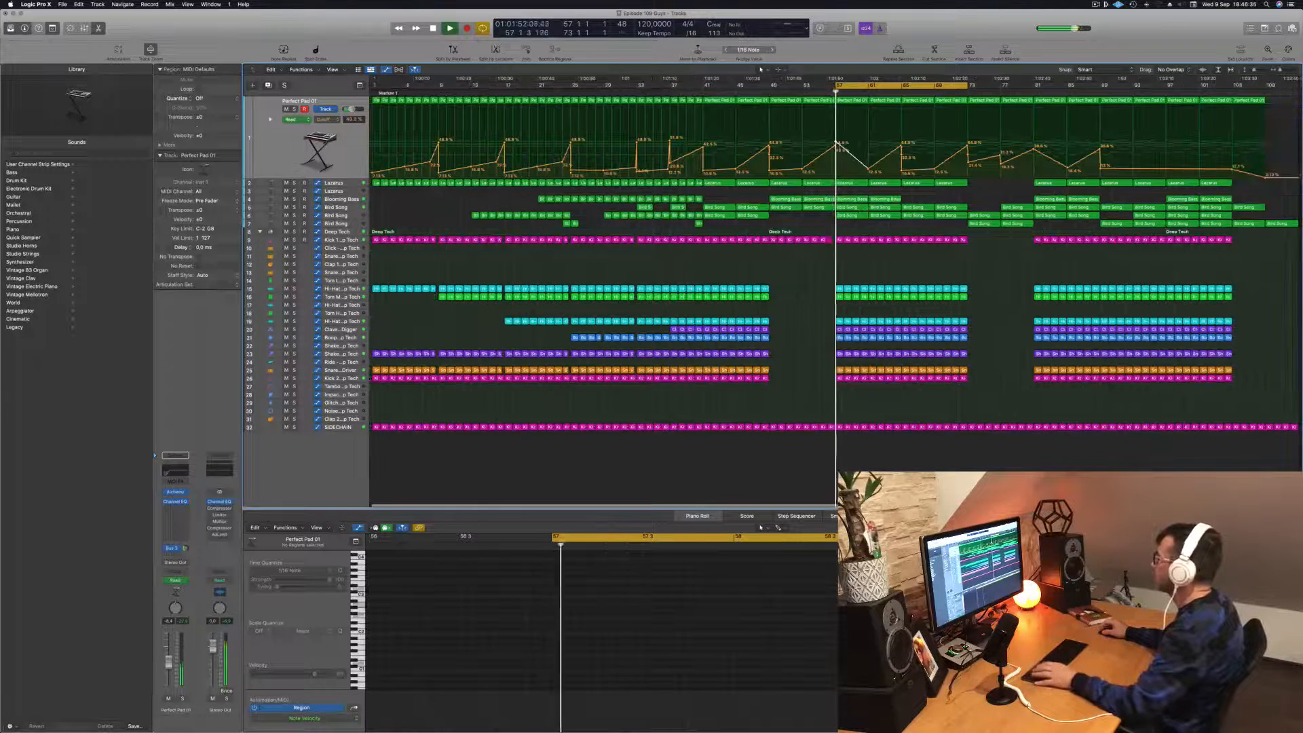
{"action": "left_click", "coordinate": [855, 207]}
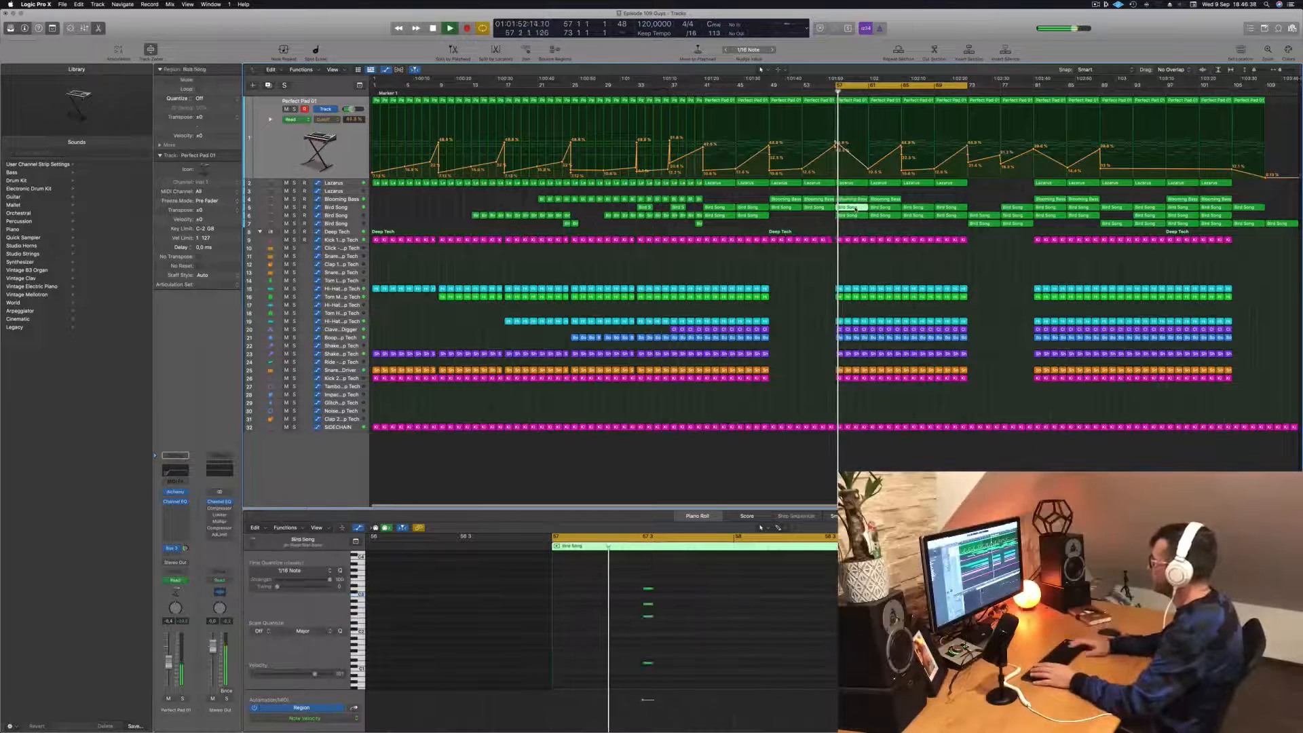
{"action": "key", "text": "Delete"}
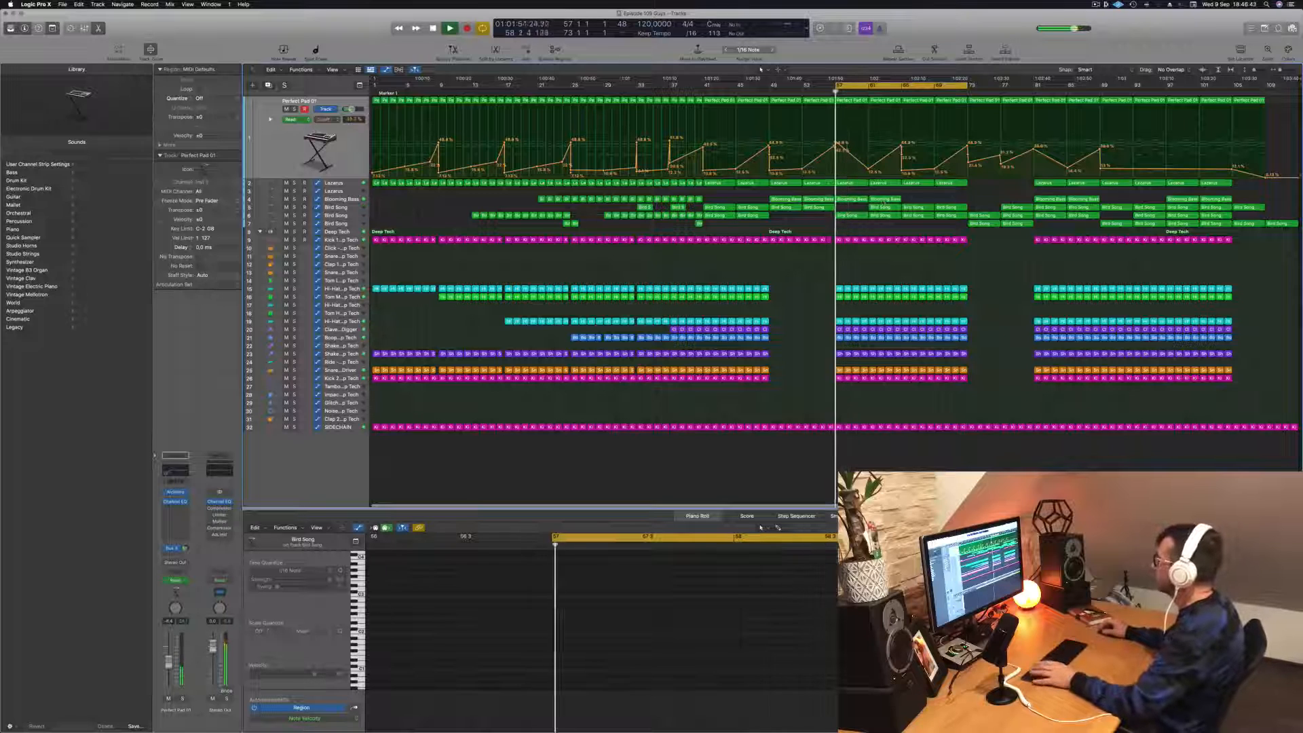
- Select the Blooming Bass regions from bar 57 and their track, and listen to the bass against the kick
{"action": "left_click", "coordinate": [855, 199]}
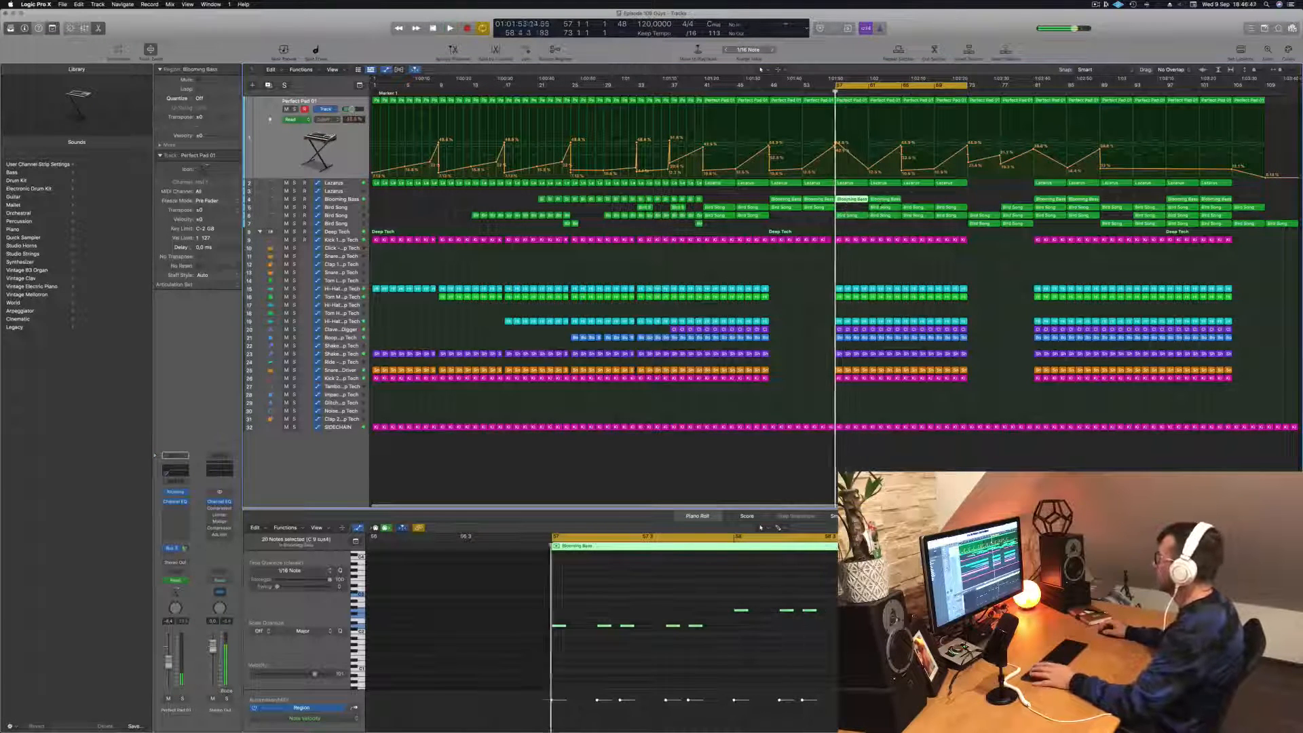
{"action": "key", "text": "space"}
{"action": "left_click", "coordinate": [340, 200]}
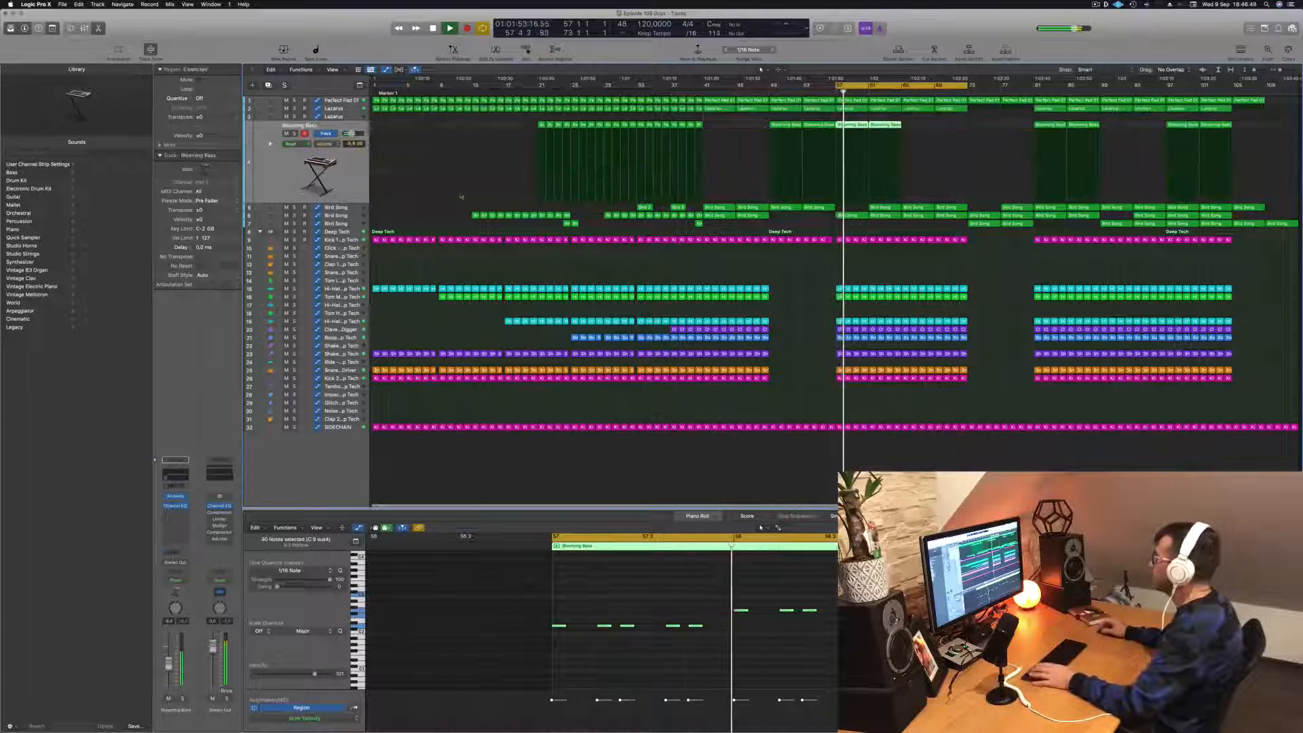
{"action": "key", "text": "space"}
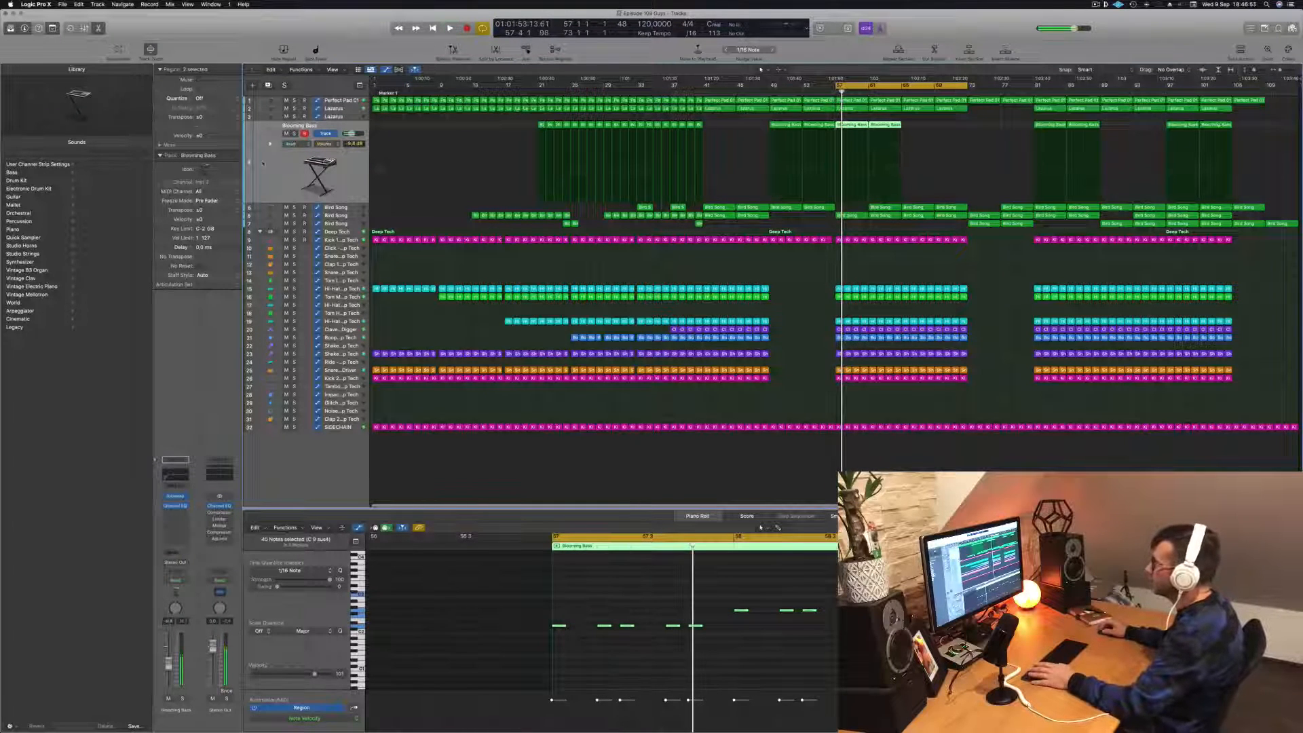
{"action": "key", "text": "space"}
{"action": "key", "text": "space"}
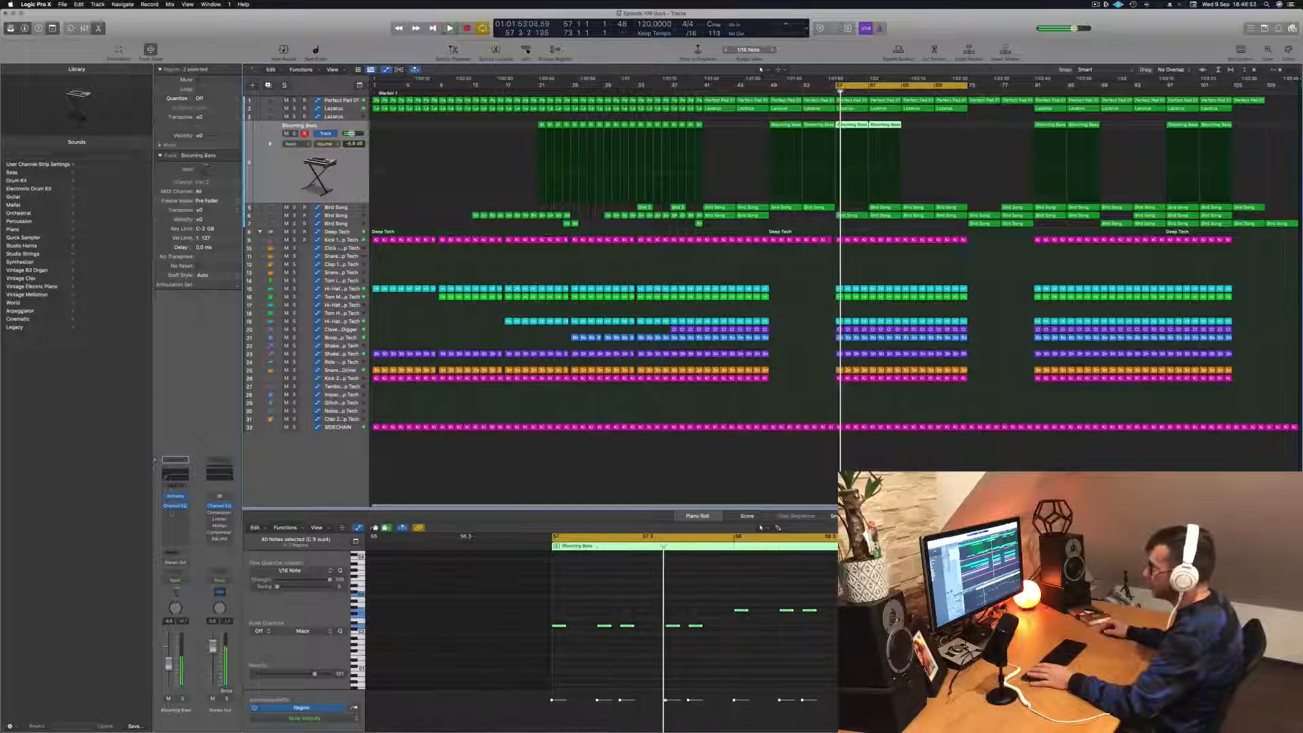
{"action": "key", "text": "space"}
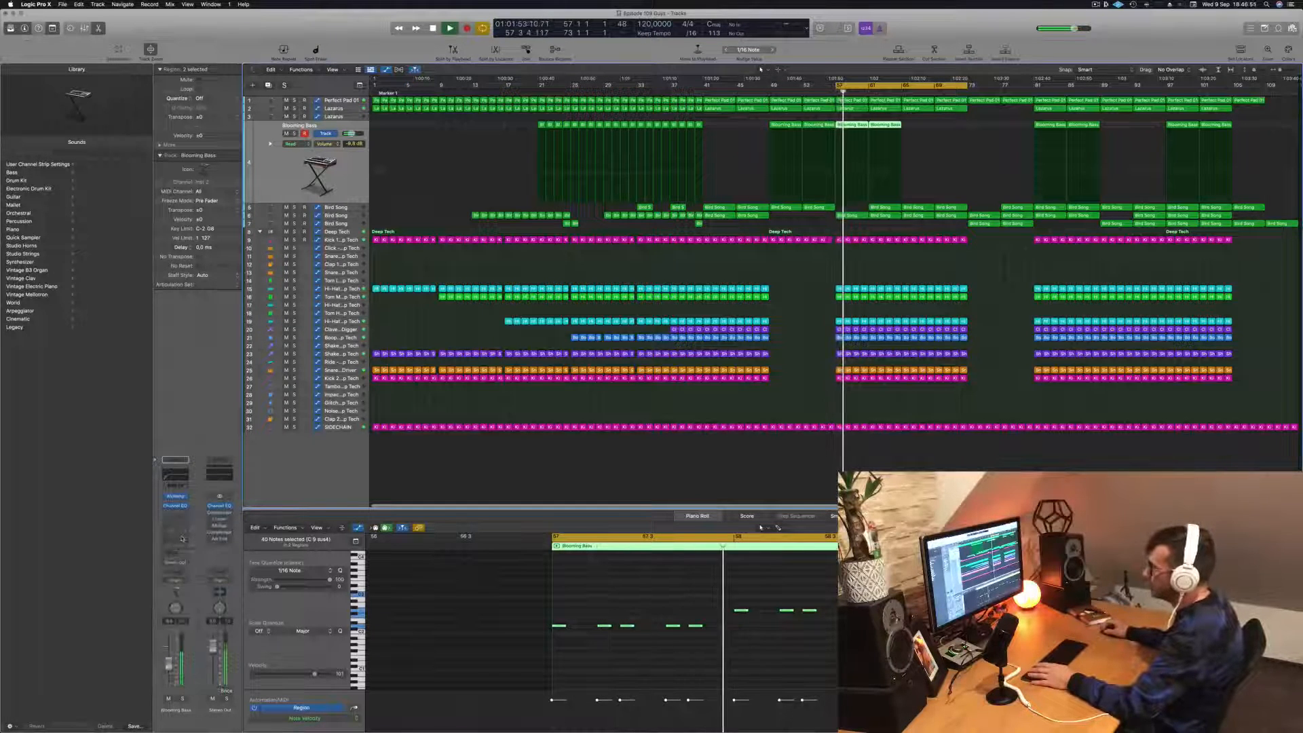
- Insert a Compressor on the Blooming Bass track and set its side chain source to the Deep Tech Kick 1 instrument
{"action": "left_click", "coordinate": [175, 513]}
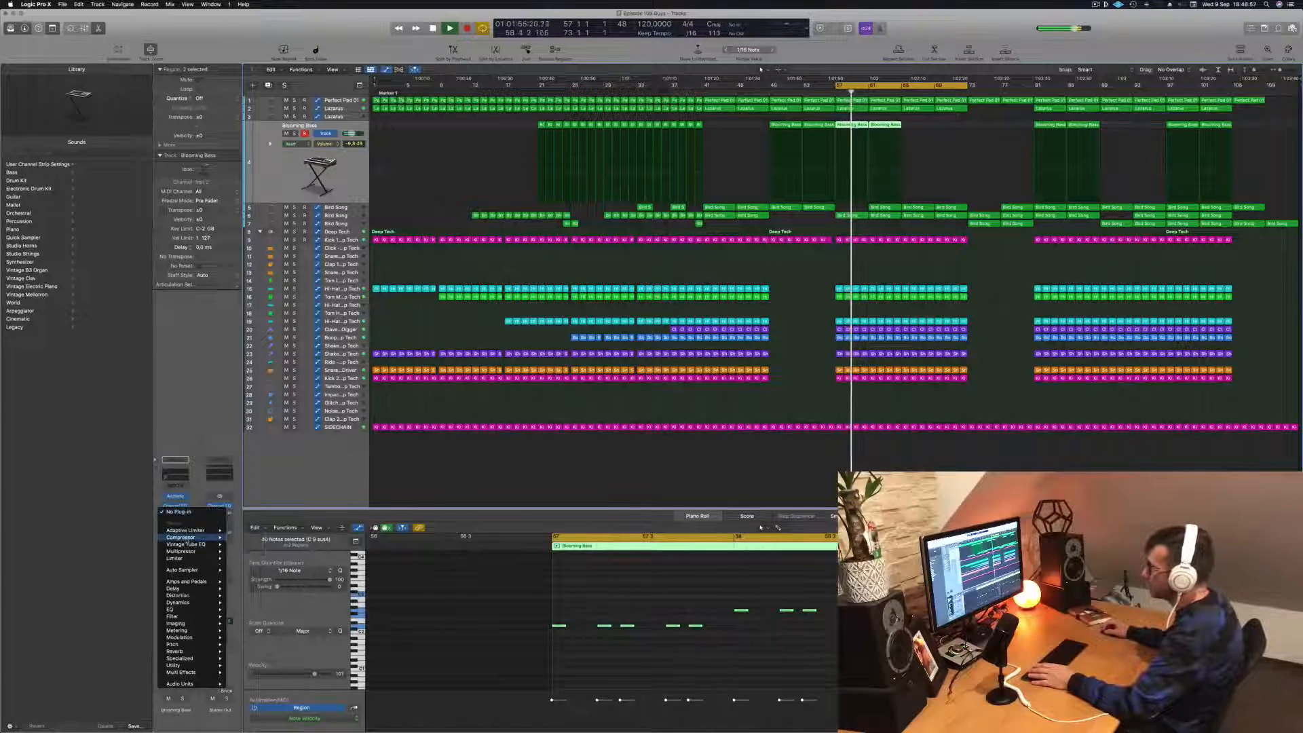
{"action": "left_click", "coordinate": [243, 536]}
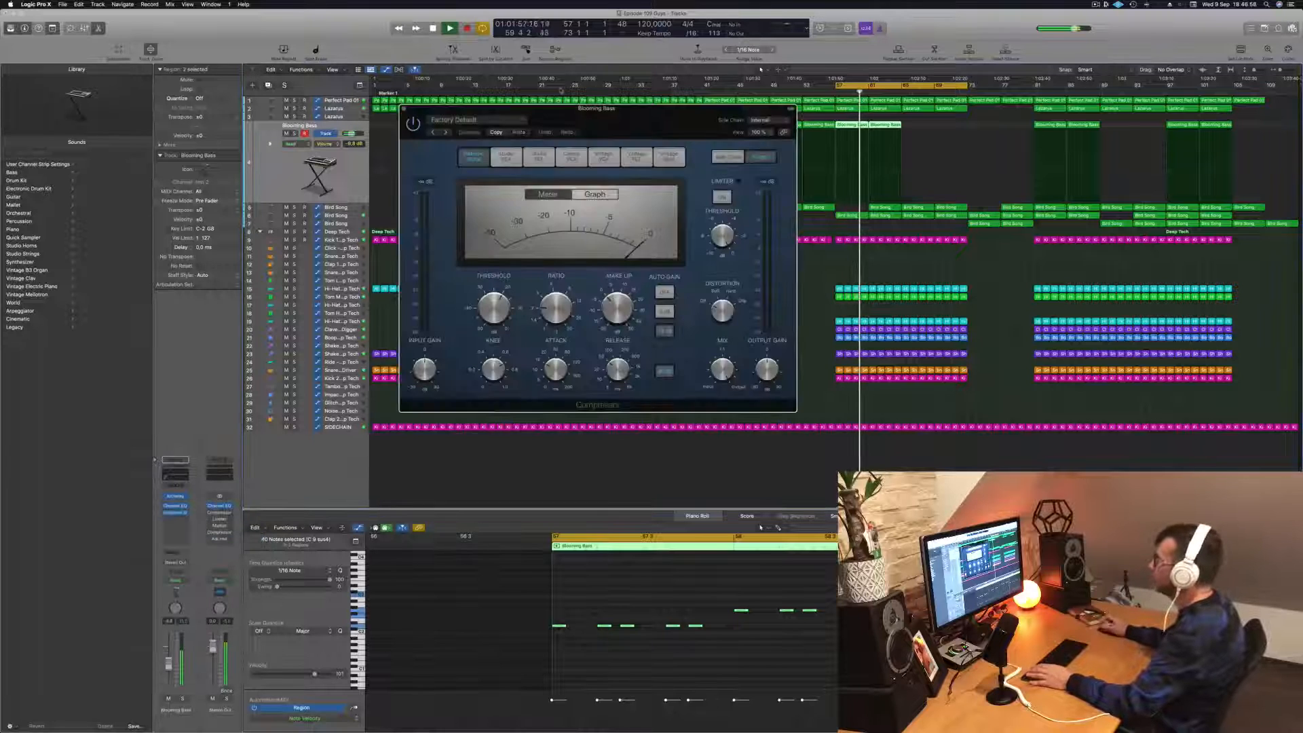
{"action": "left_click_drag", "start_coordinate": [629, 116], "coordinate": [618, 125]}
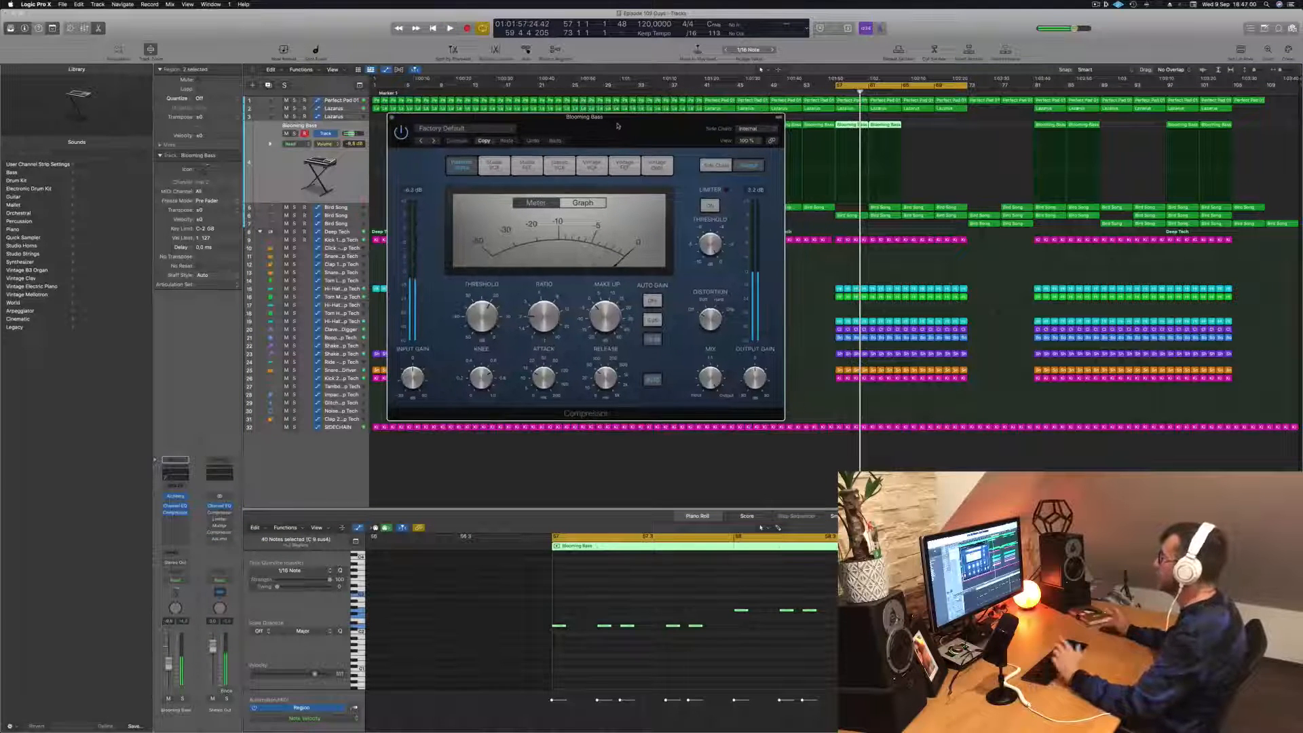
{"action": "left_click", "coordinate": [754, 129]}
{"action": "mouse_move", "coordinate": [753, 154]}
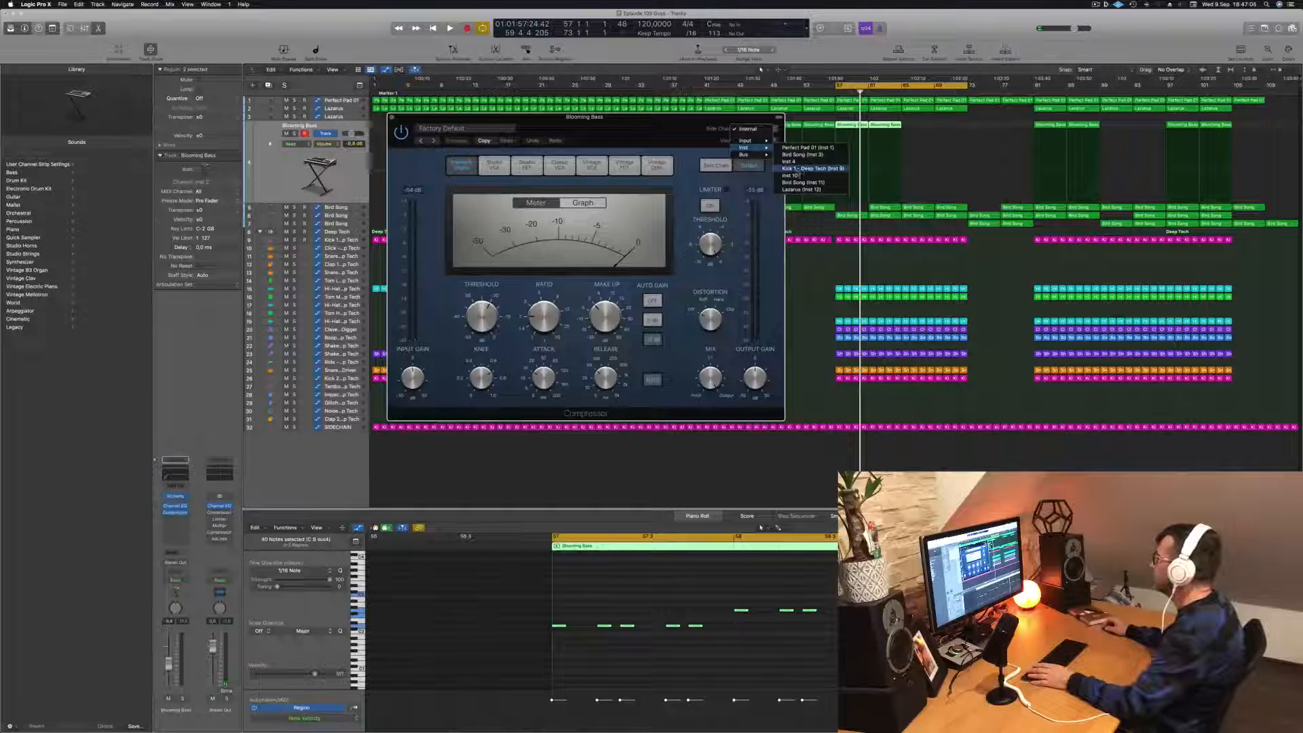
{"action": "left_click", "coordinate": [802, 170]}
- Adjust the sidechain Compressor's ratio and threshold while replaying from bar 57, and close its window
{"action": "left_click_drag", "start_coordinate": [679, 127], "coordinate": [730, 131]}
{"action": "key", "text": "space"}
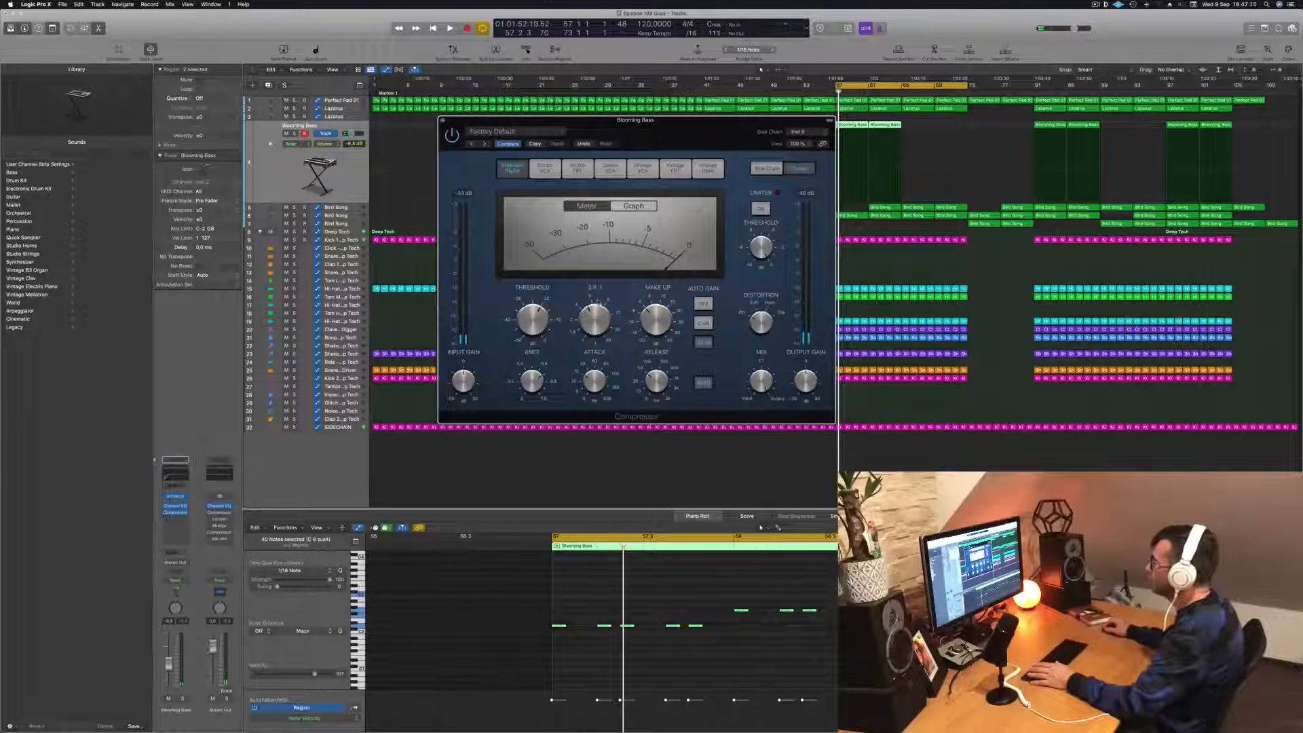
{"action": "left_click_drag", "start_coordinate": [595, 316], "coordinate": [594, 312]}
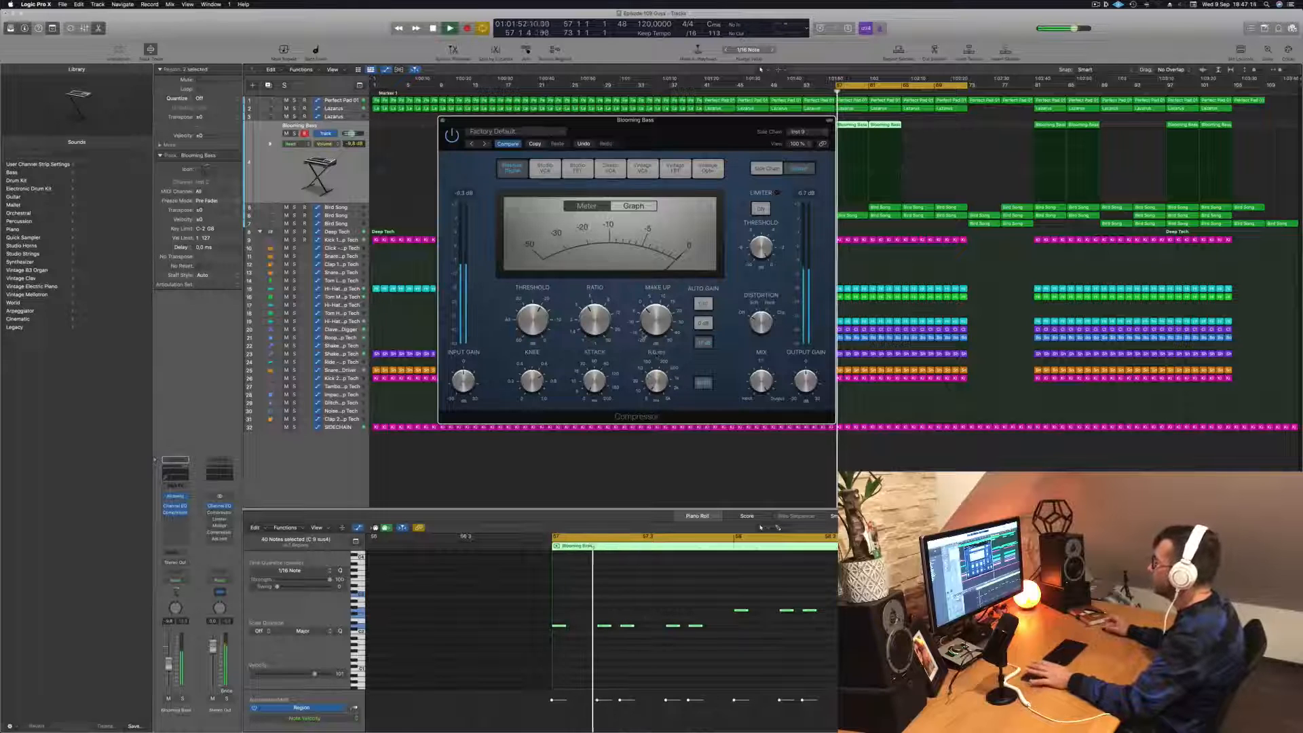
{"action": "key", "text": "space"}
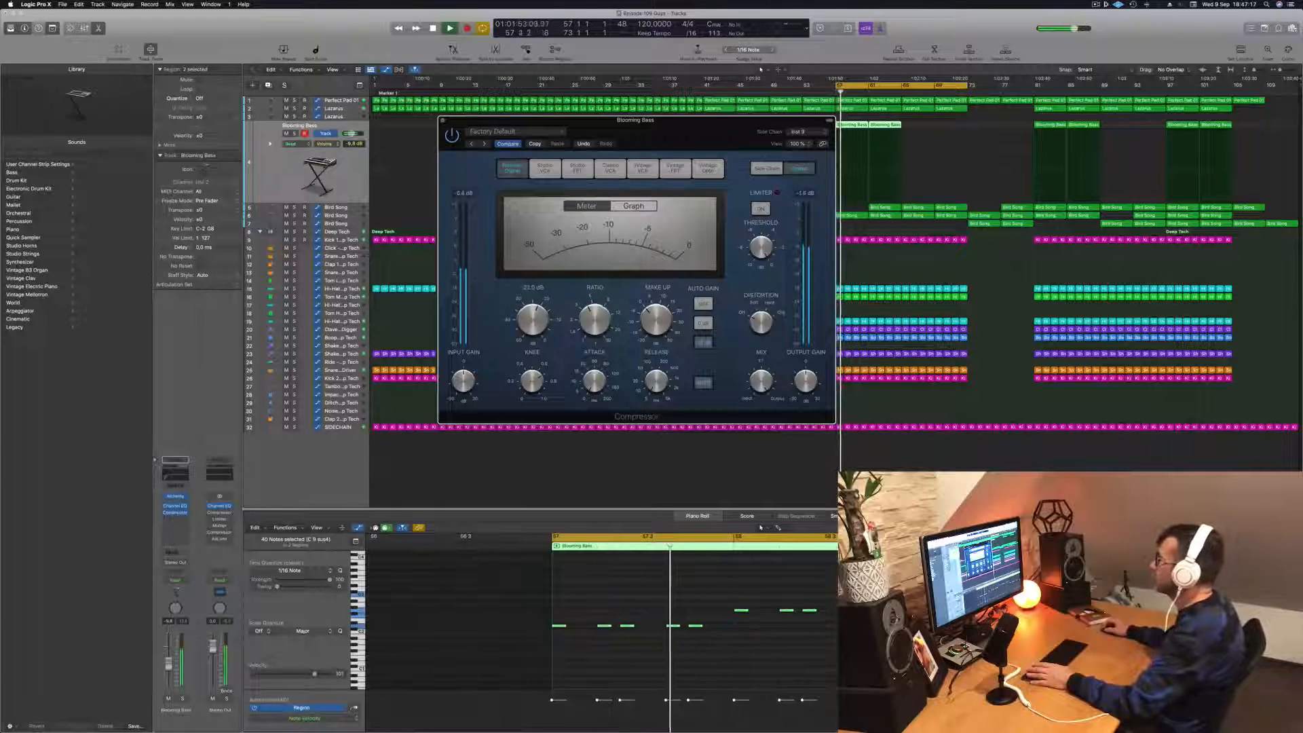
{"action": "left_click_drag", "start_coordinate": [665, 135], "coordinate": [749, 158]}
{"action": "key", "text": "space"}
{"action": "key", "text": "space"}
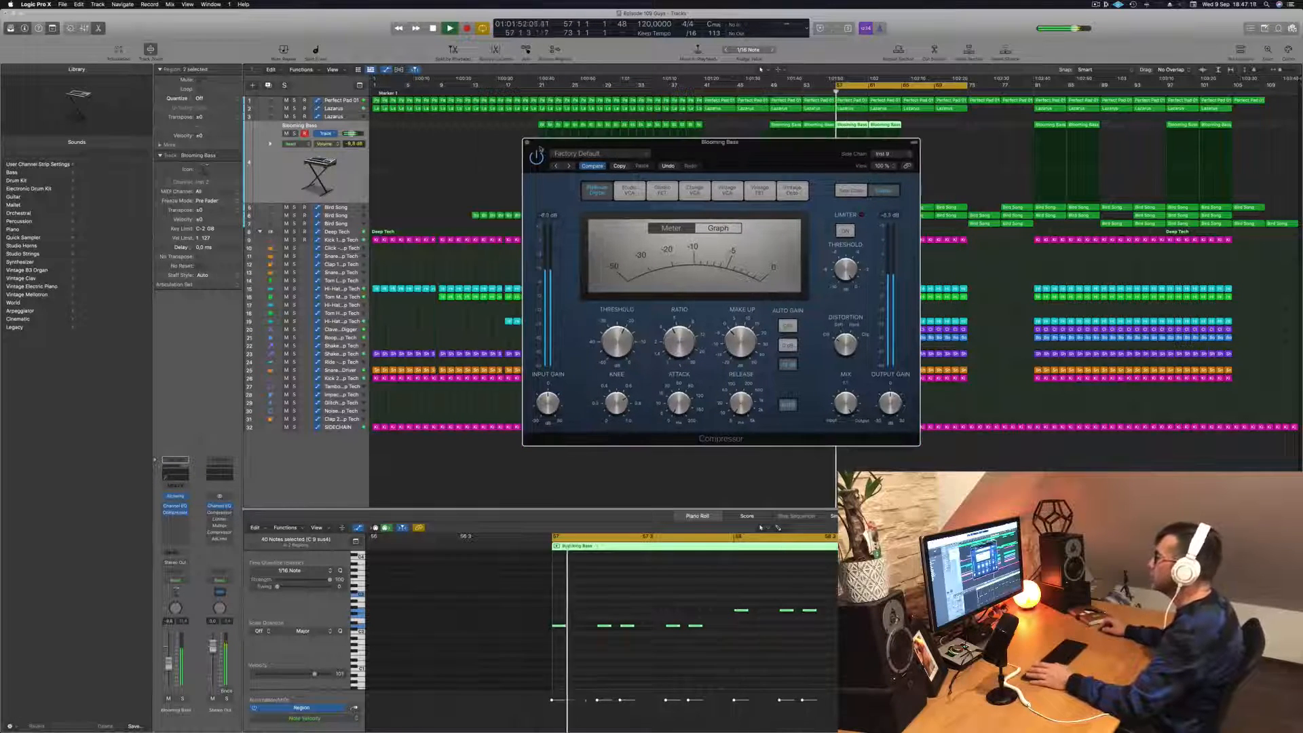
{"action": "left_click", "coordinate": [527, 143]}
- Lower the Blooming Bass track's volume to about -14 dB while replaying the loop from bar 57
{"action": "key", "text": "space"}
{"action": "key", "text": "space"}
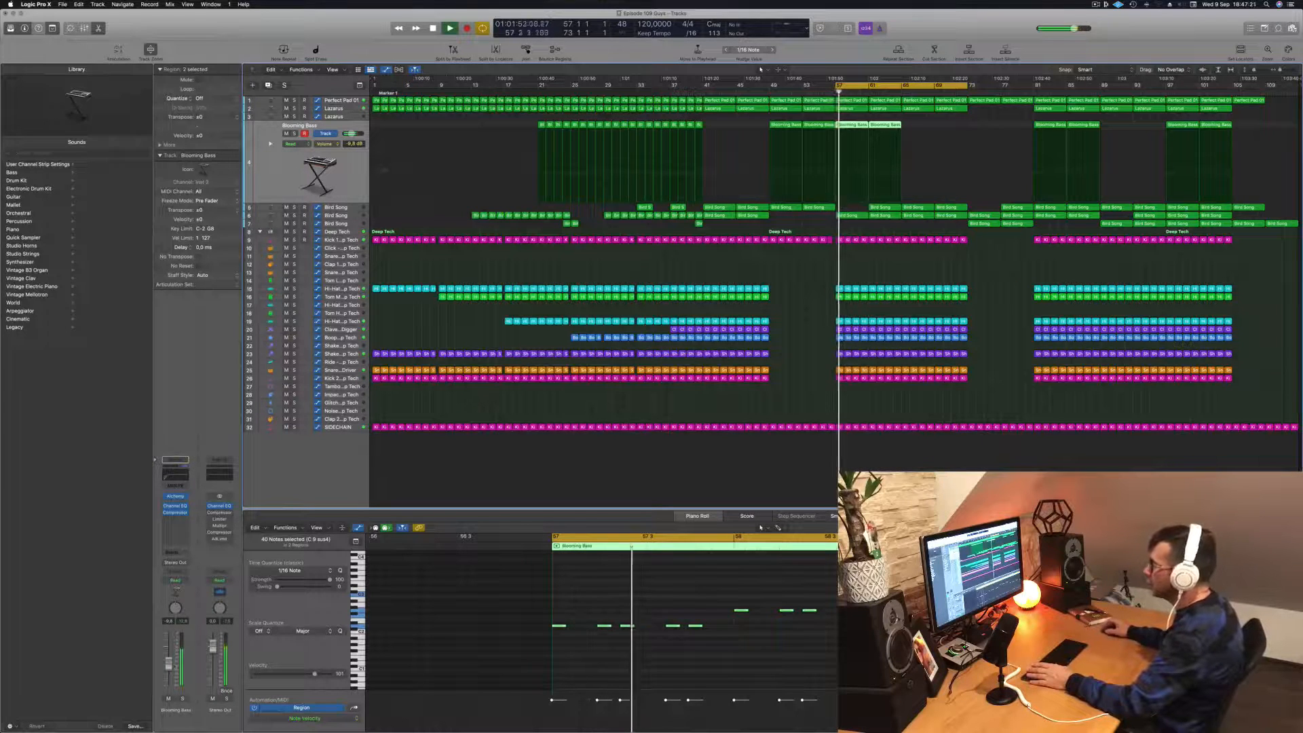
{"action": "key", "text": "space"}
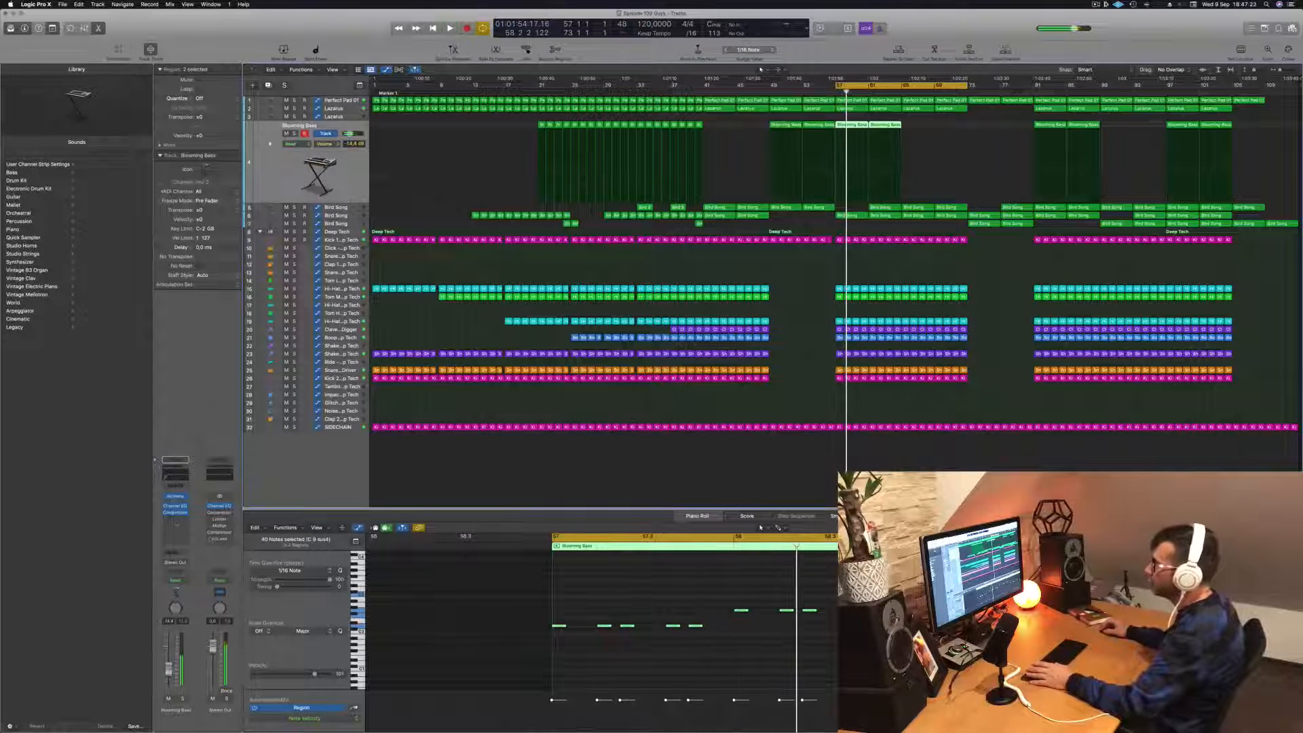
- Insert a second Compressor on the Blooming Bass track and switch it to the Vintage Opto model
{"action": "left_click", "coordinate": [184, 521]}
{"action": "left_click", "coordinate": [185, 528]}
{"action": "left_click", "coordinate": [181, 520]}
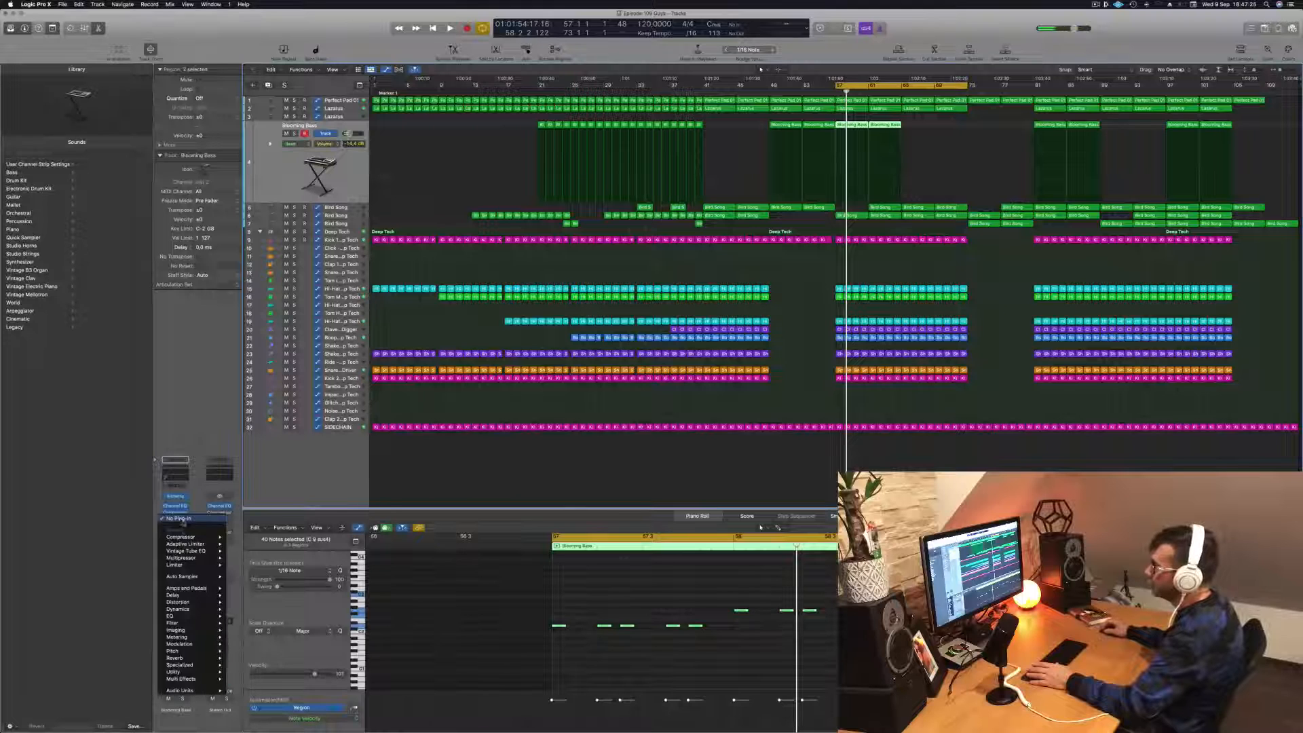
{"action": "left_click", "coordinate": [242, 537]}
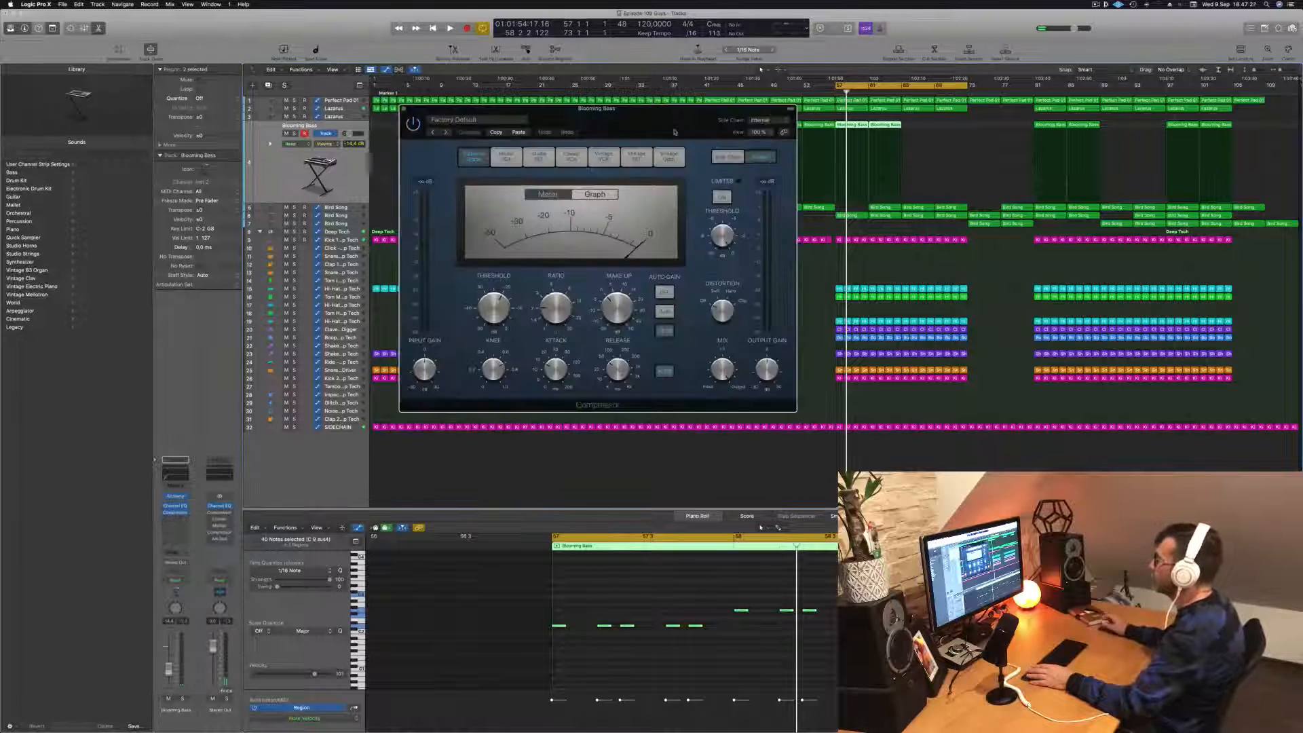
{"action": "left_click", "coordinate": [668, 156]}
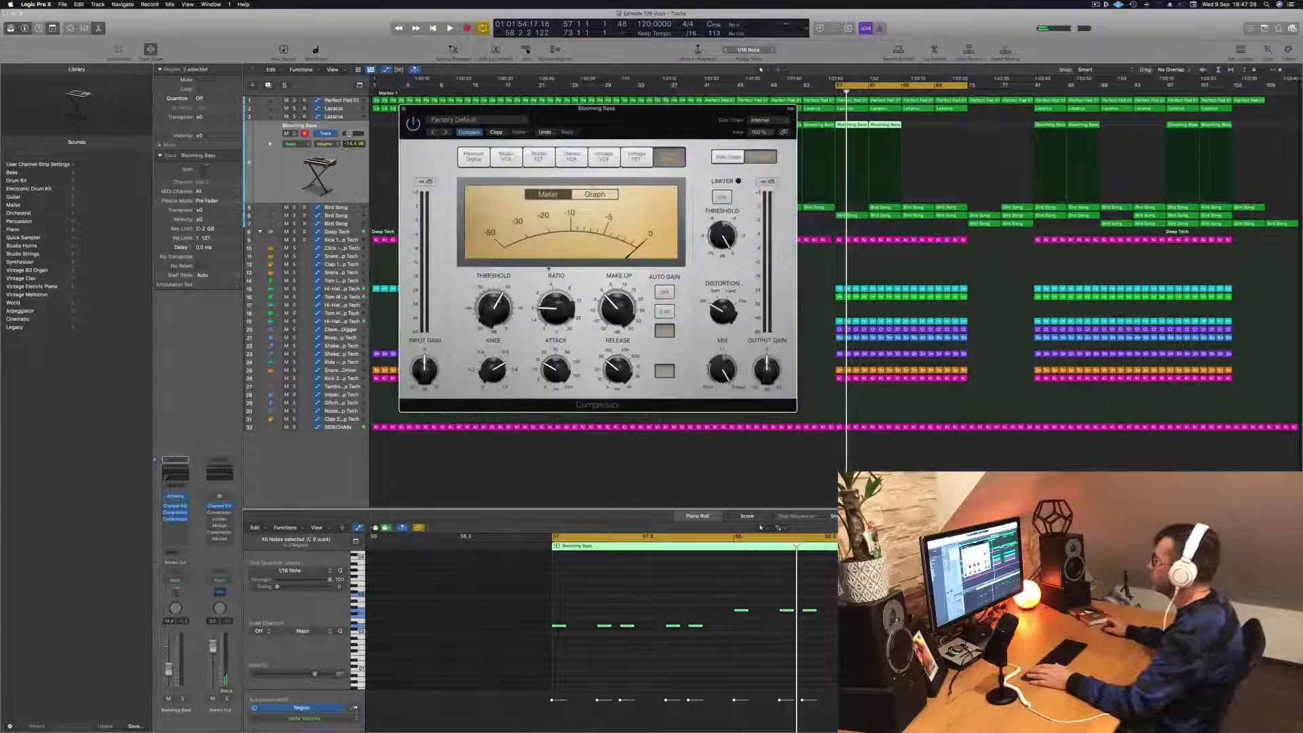
- Adjust the Vintage Opto Compressor's threshold and release while replaying Blooming Bass from bar 57, and close its window
{"action": "key", "text": "space"}
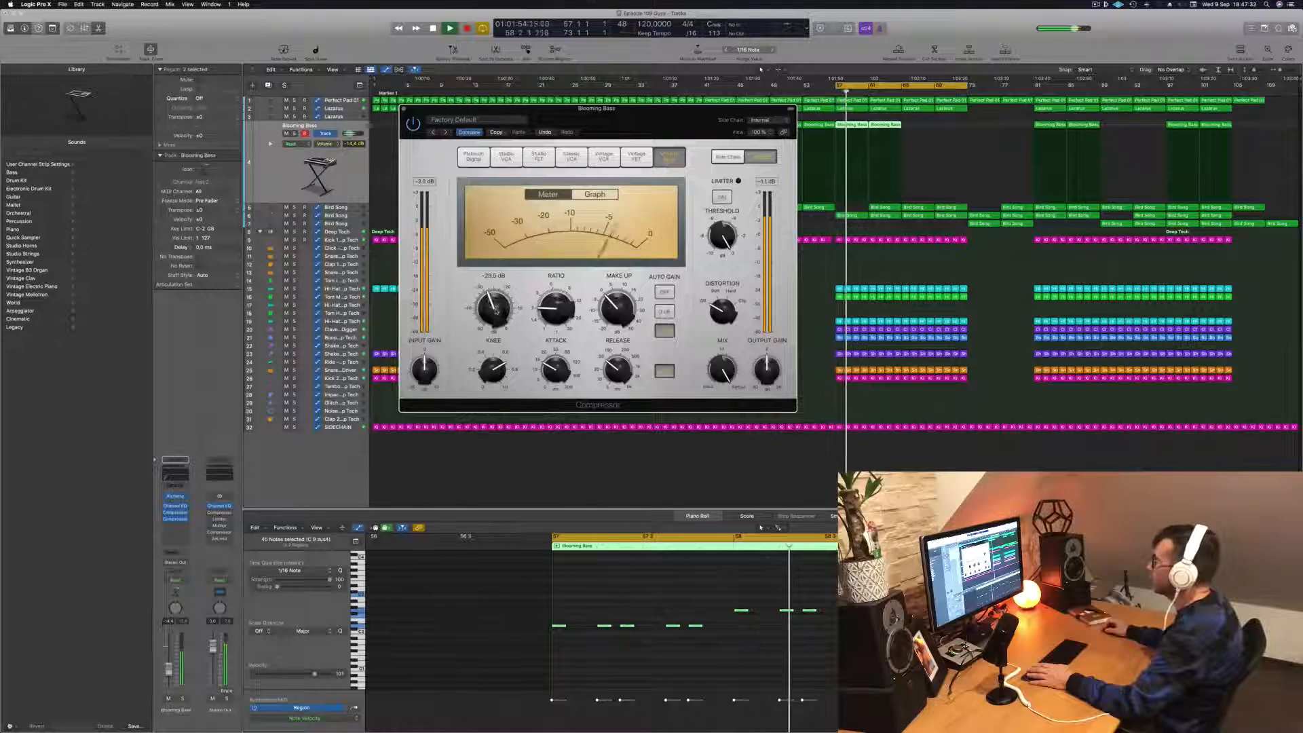
{"action": "left_click_drag", "start_coordinate": [639, 126], "coordinate": [618, 160]}
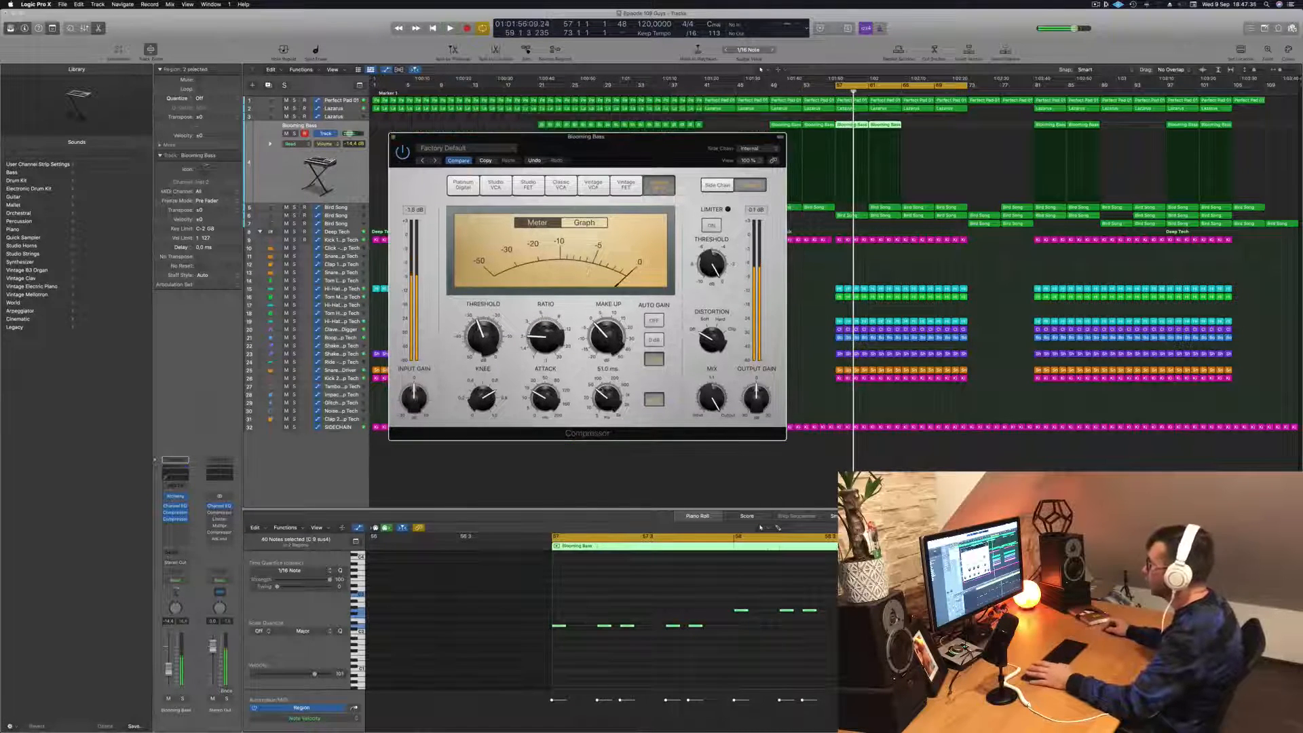
{"action": "key", "text": "space"}
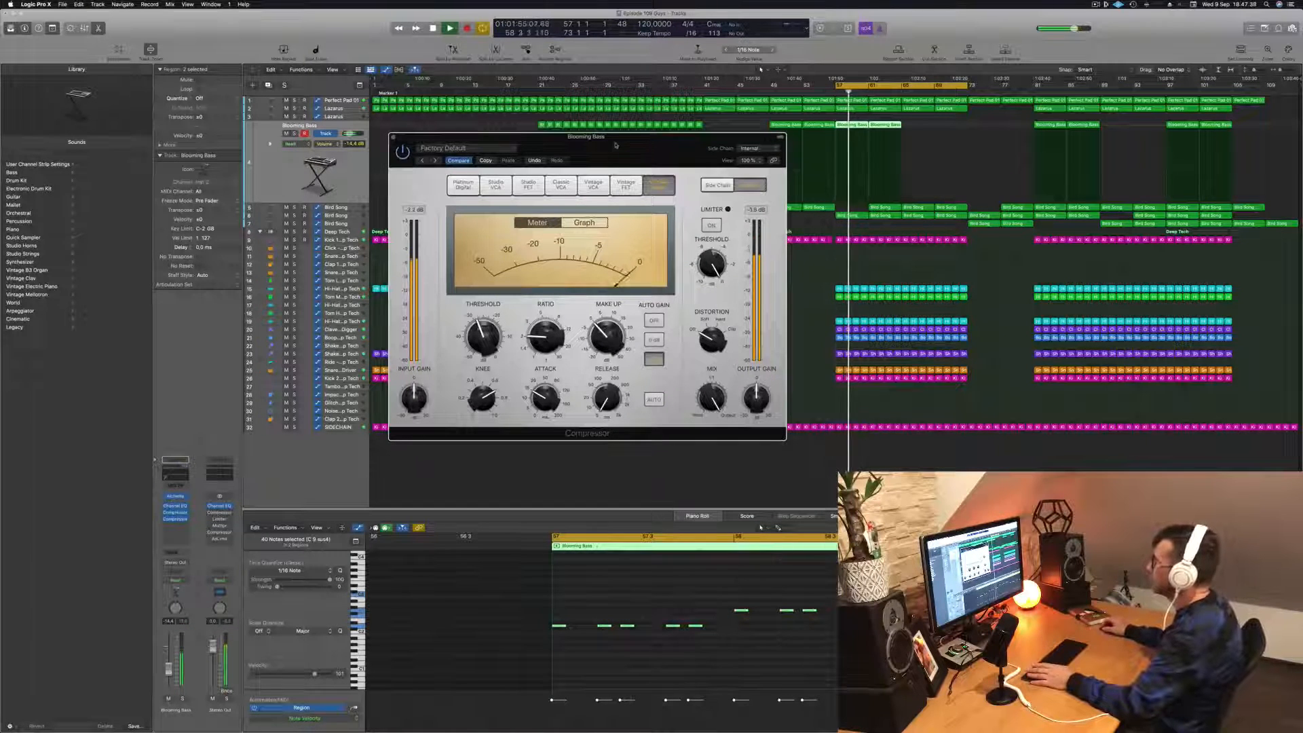
{"action": "left_click_drag", "start_coordinate": [591, 162], "coordinate": [657, 156]}
{"action": "left_click", "coordinate": [460, 132]}
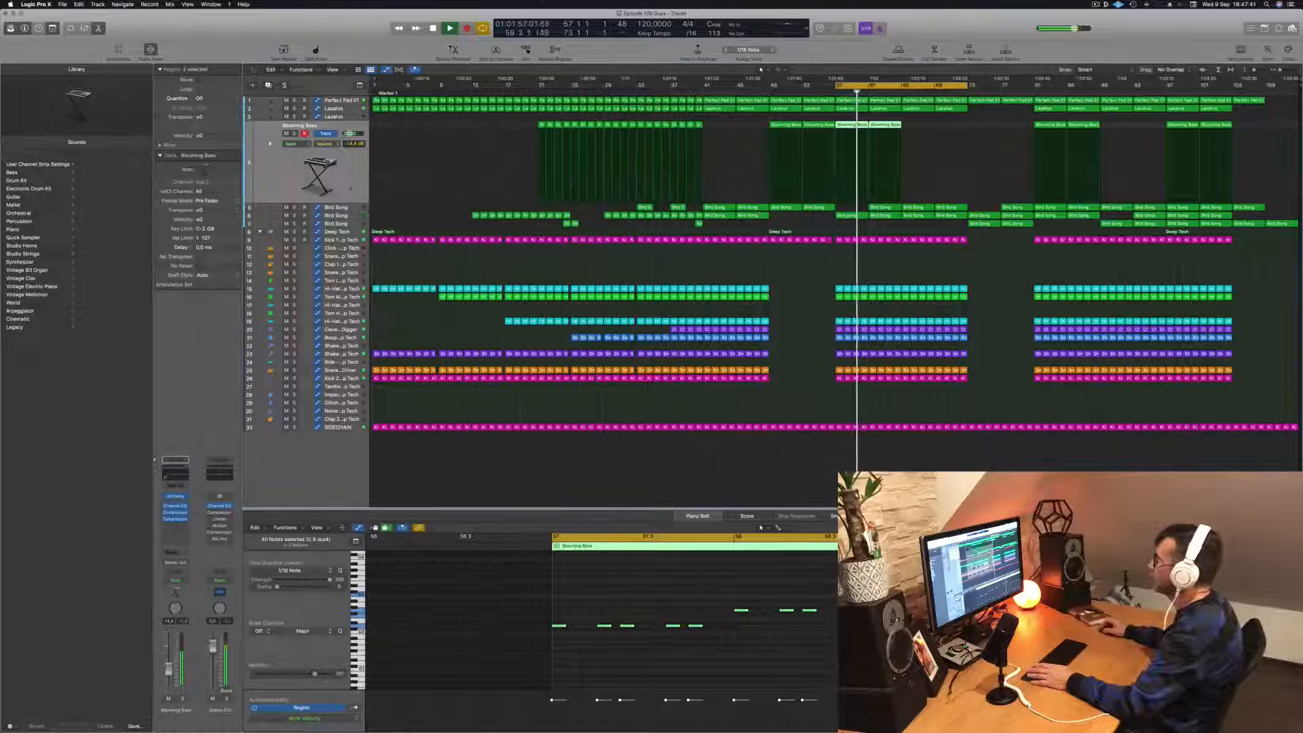
- Raise the Blooming Bass track's volume to about -12 dB while replaying the loop from bar 57
{"action": "key", "text": "space"}
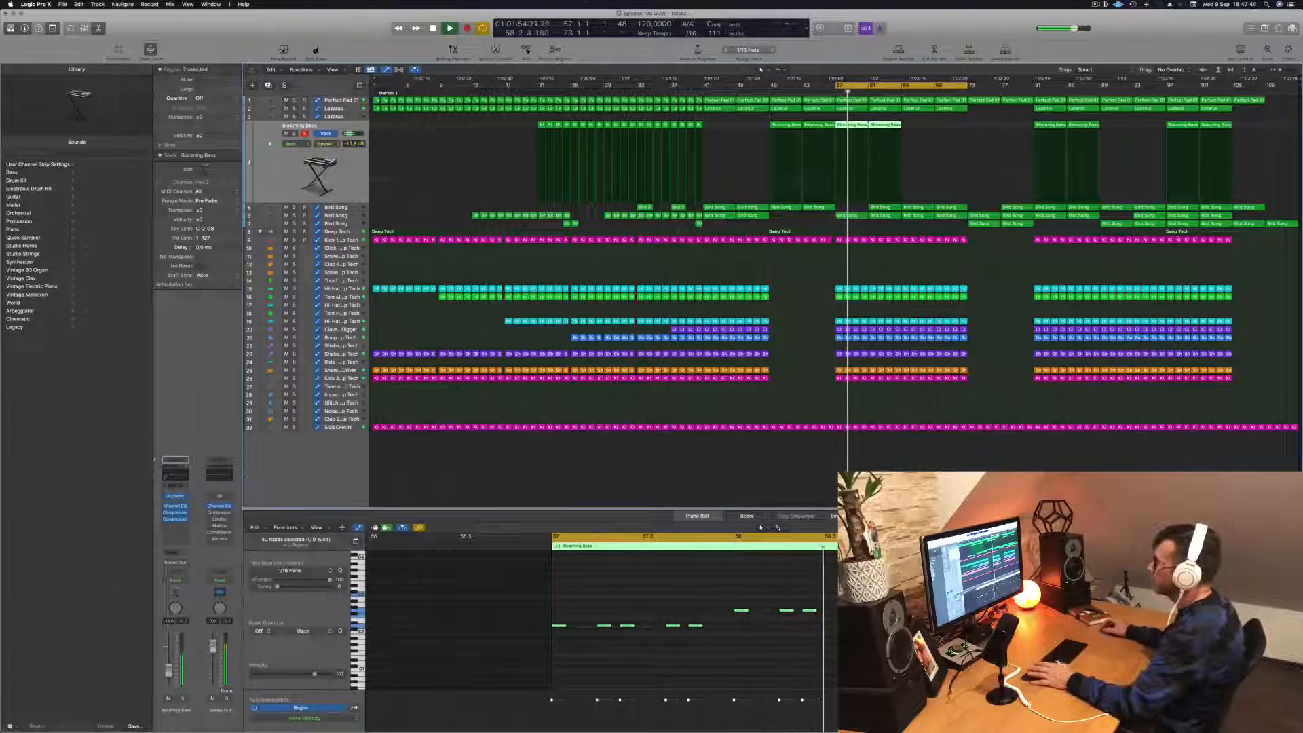
{"action": "key", "text": "space"}
{"action": "key", "text": "space"}
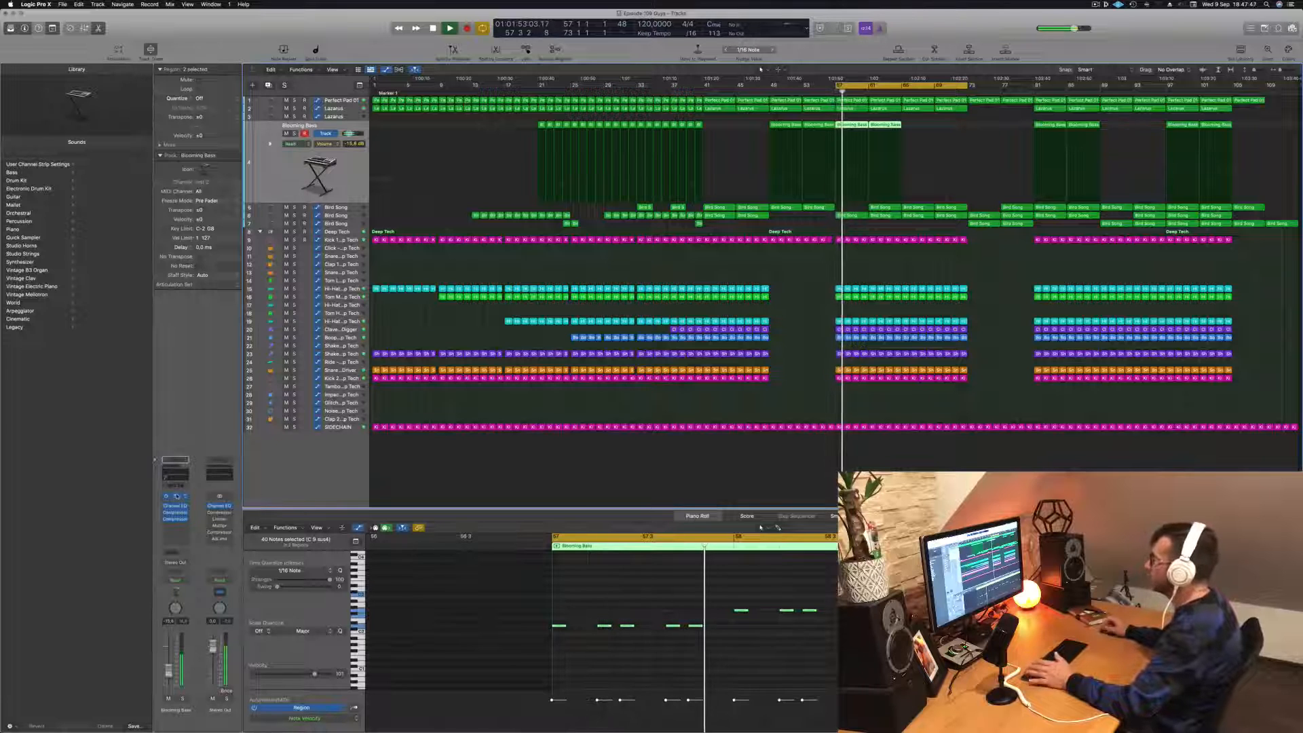
- Open the Blooming Bass track's Alchemy instrument, adjust its Decay and Cutoff performance controls during playback, and close its window
{"action": "left_click", "coordinate": [177, 496]}
{"action": "left_click_drag", "start_coordinate": [738, 115], "coordinate": [688, 116]}
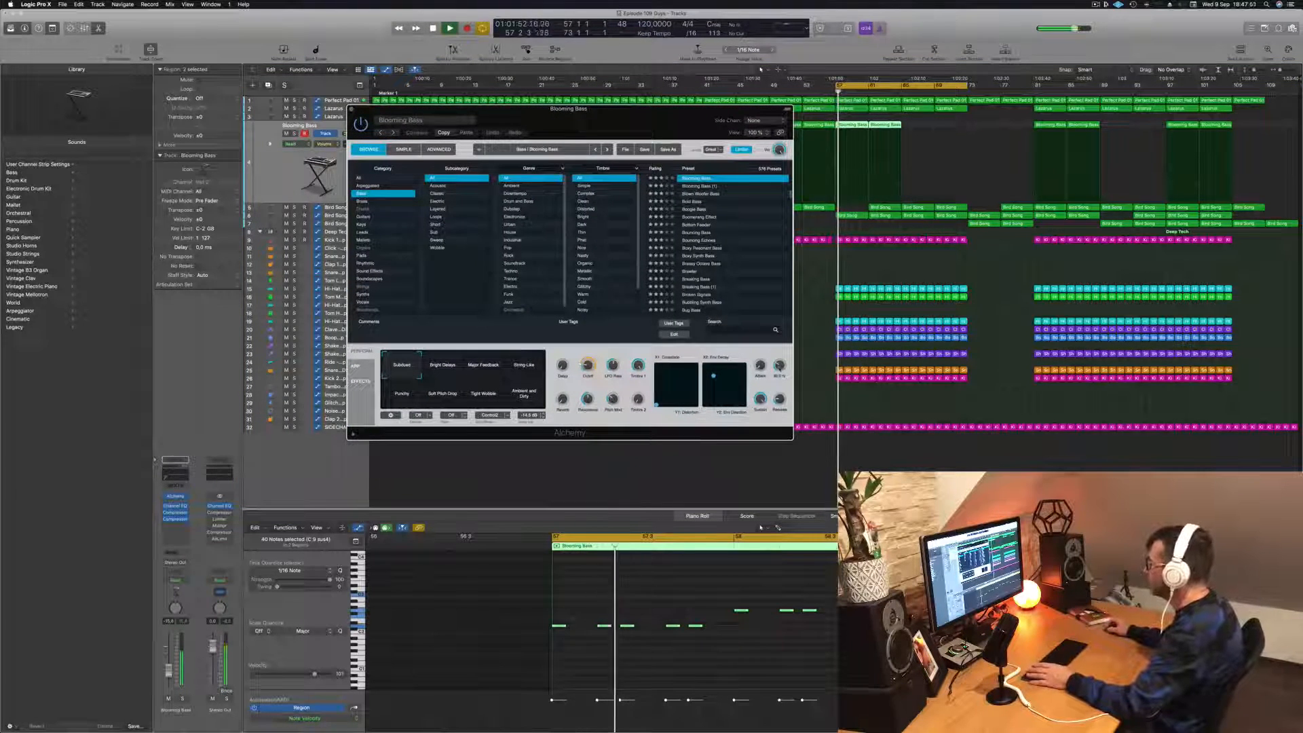
{"action": "left_click_drag", "start_coordinate": [780, 366], "coordinate": [780, 345]}
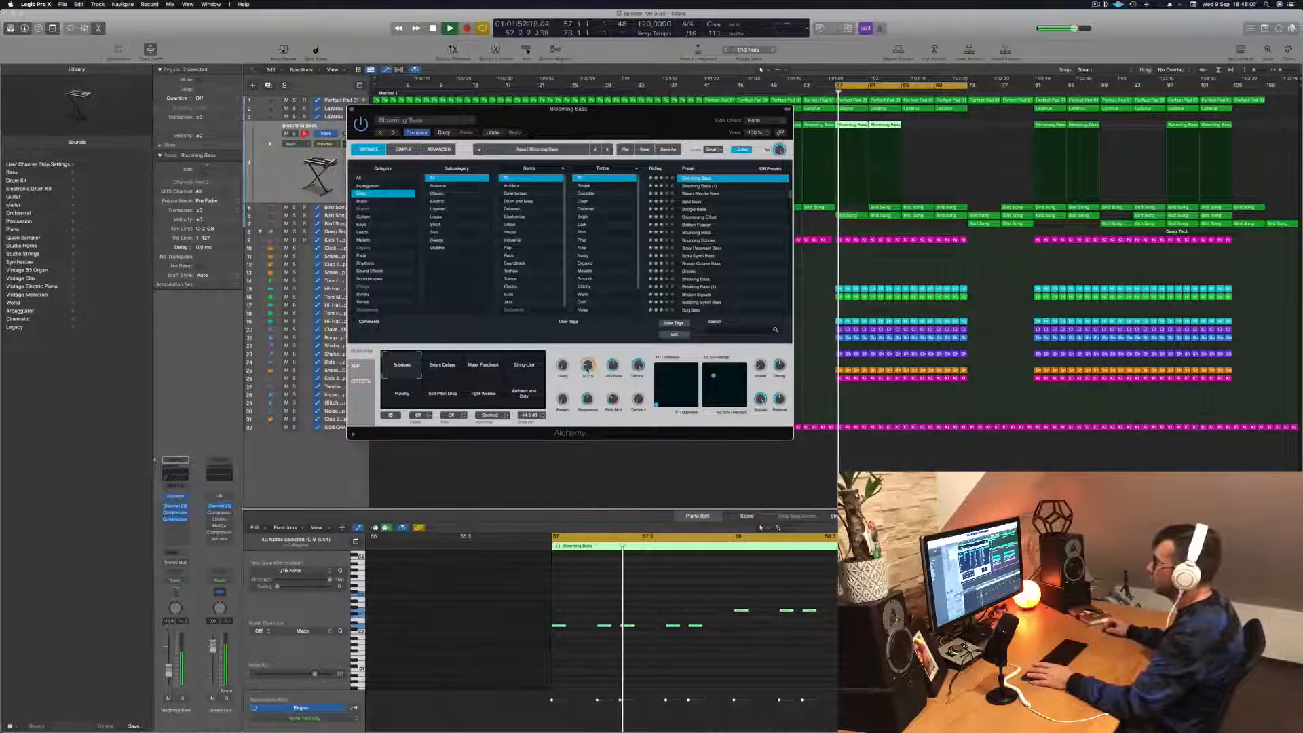
{"action": "left_click_drag", "start_coordinate": [588, 367], "coordinate": [588, 352]}
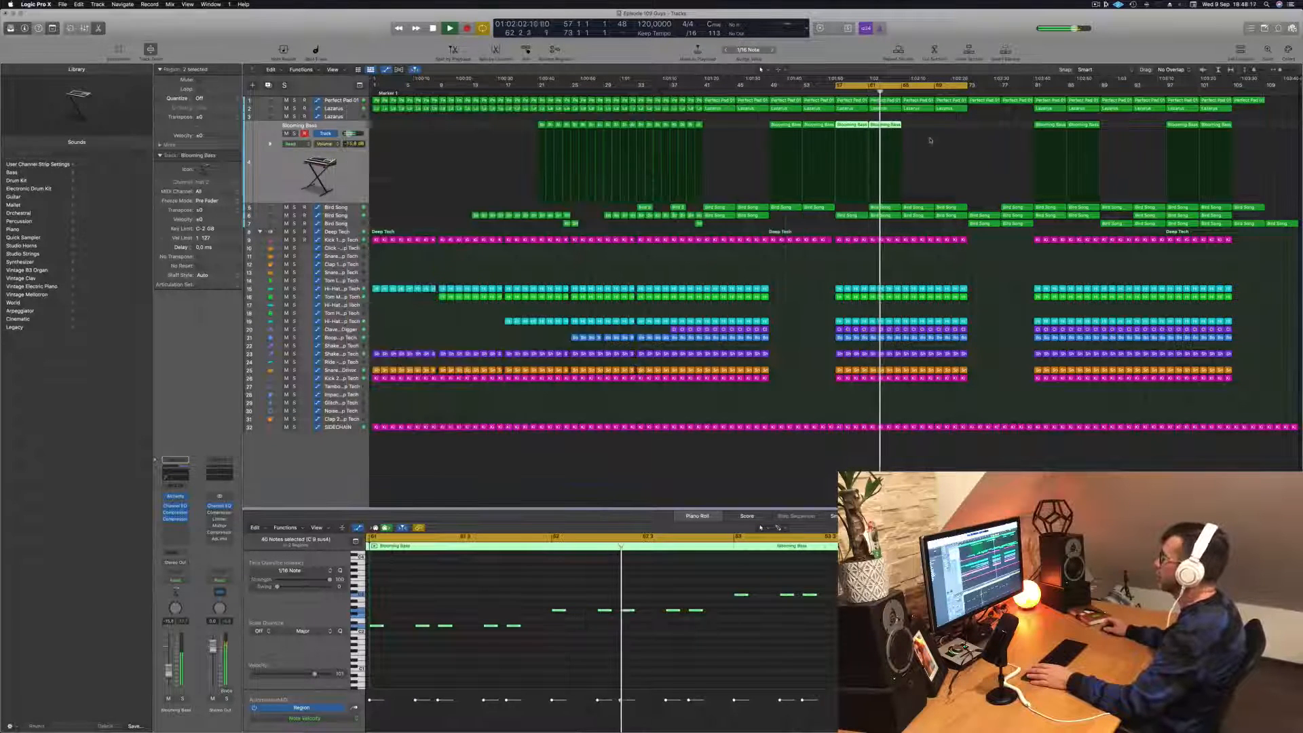
{"action": "left_click", "coordinate": [351, 109]}
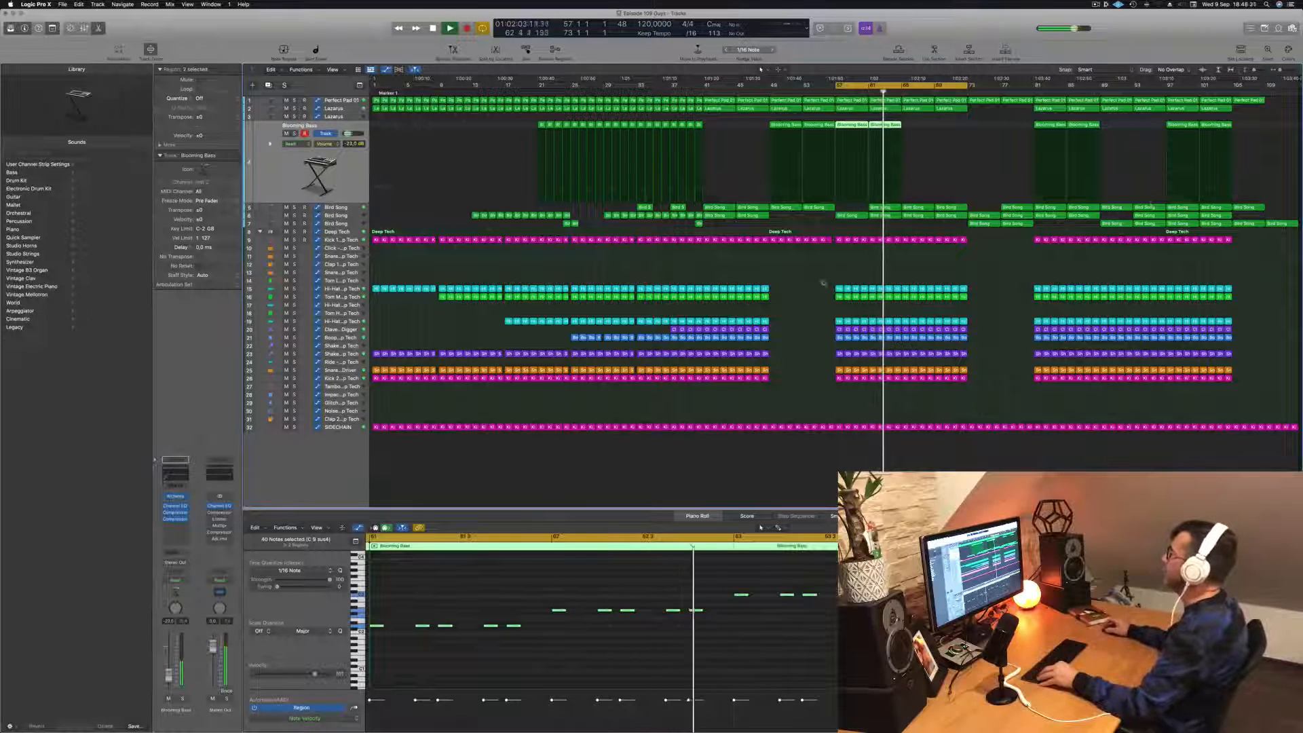
- Lower the Blooming Bass track's volume to about -23 dB and replay the loop from bar 57
{"action": "key", "text": "space"}
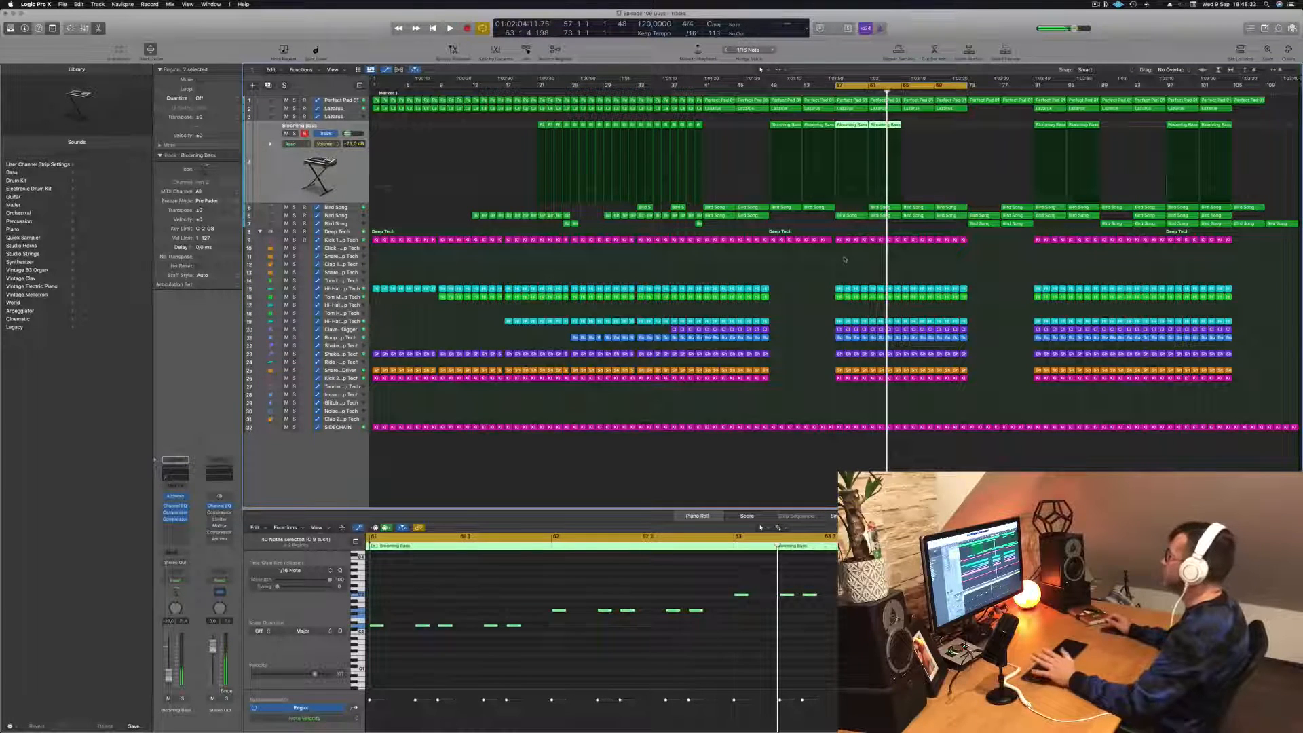
{"action": "key", "text": "space"}
{"action": "left_click", "coordinate": [1095, 4]}
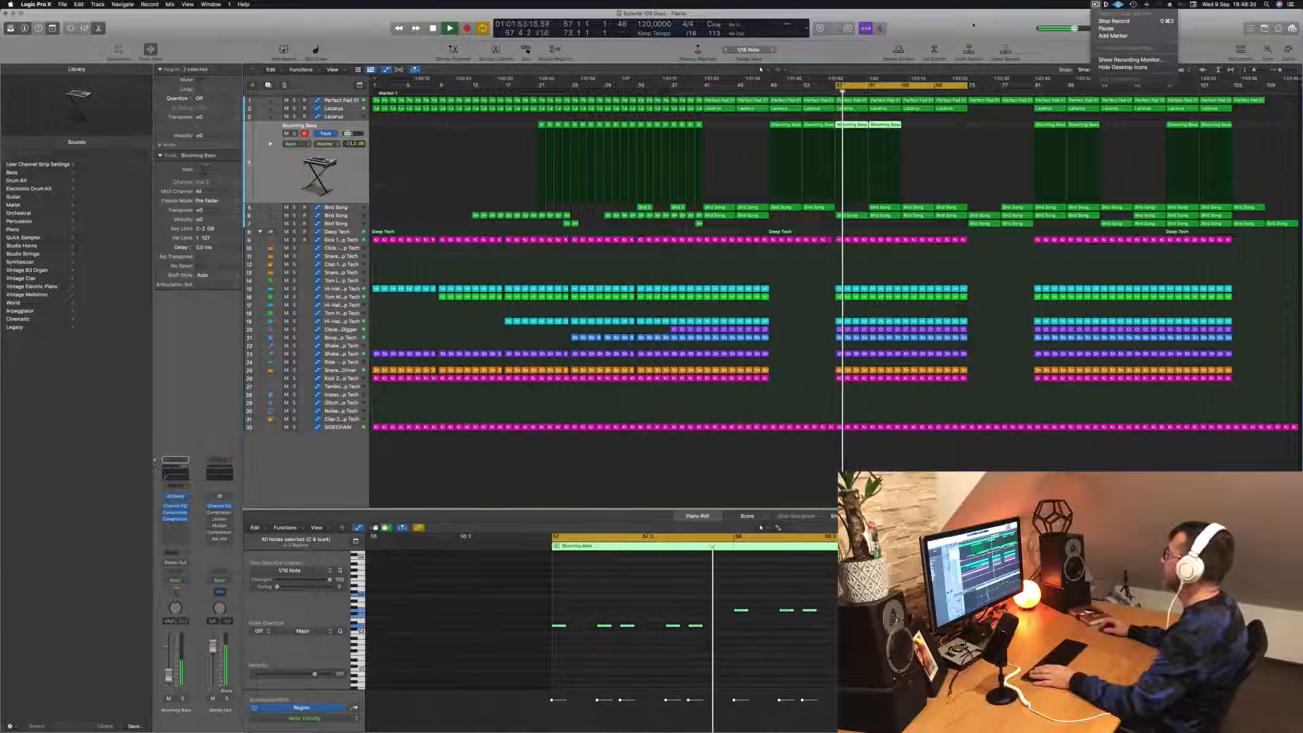
{"action": "left_click_drag", "start_coordinate": [973, 25], "coordinate": [976, 25]}
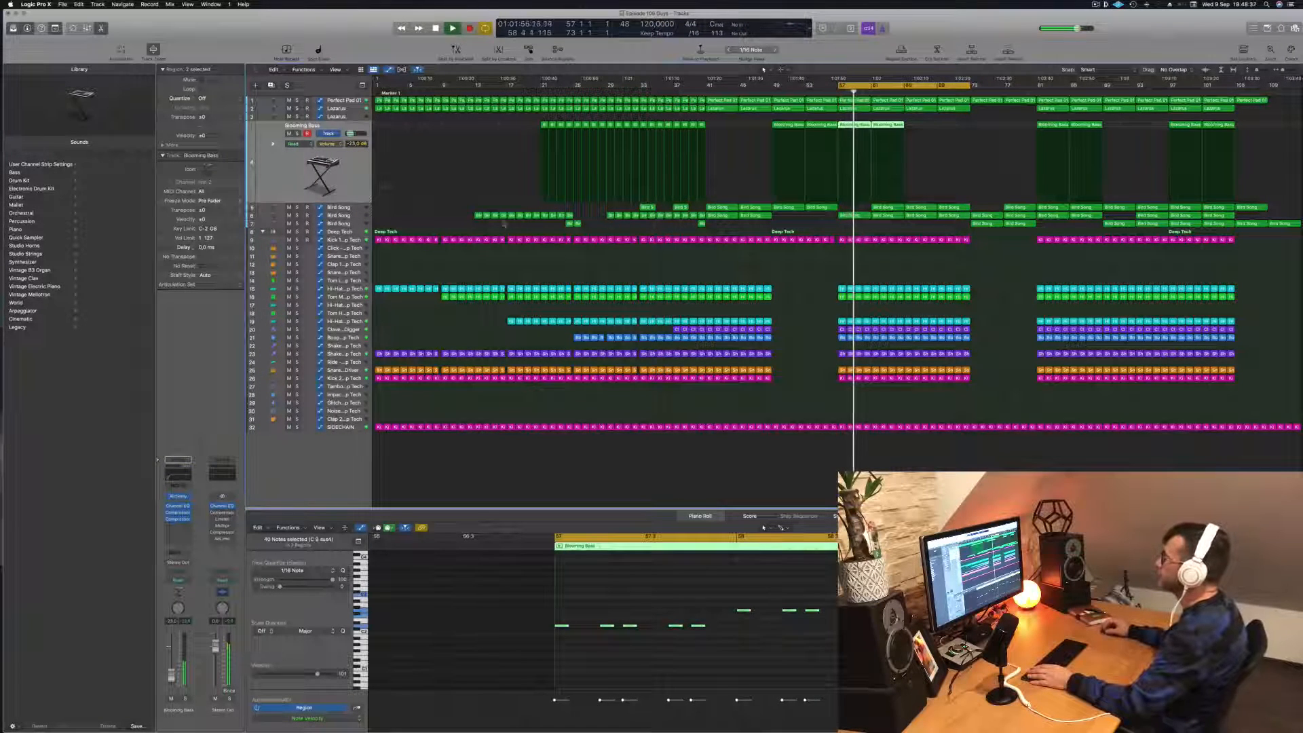
- Delete the upper Bird Song track's region at bar 61 while playing the loop from bar 57
{"action": "left_click", "coordinate": [339, 215]}
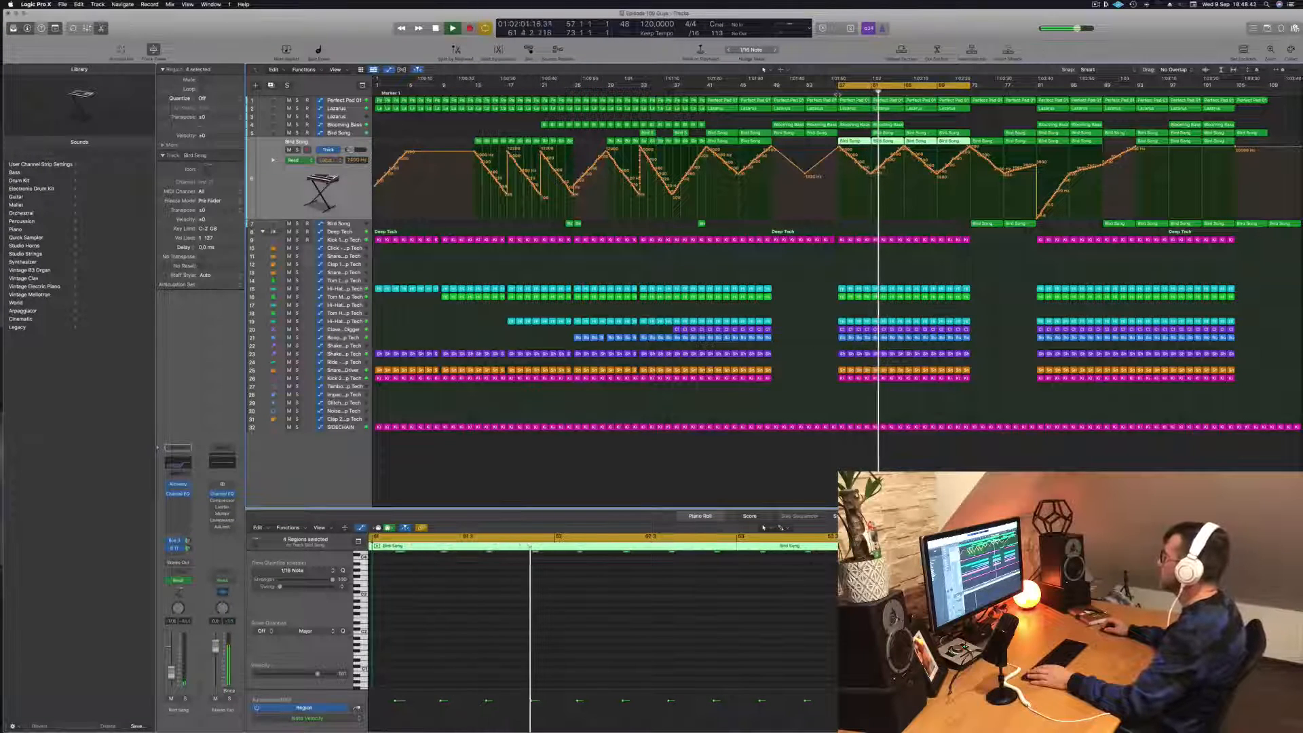
{"action": "left_click", "coordinate": [831, 94]}
{"action": "left_click", "coordinate": [887, 134]}
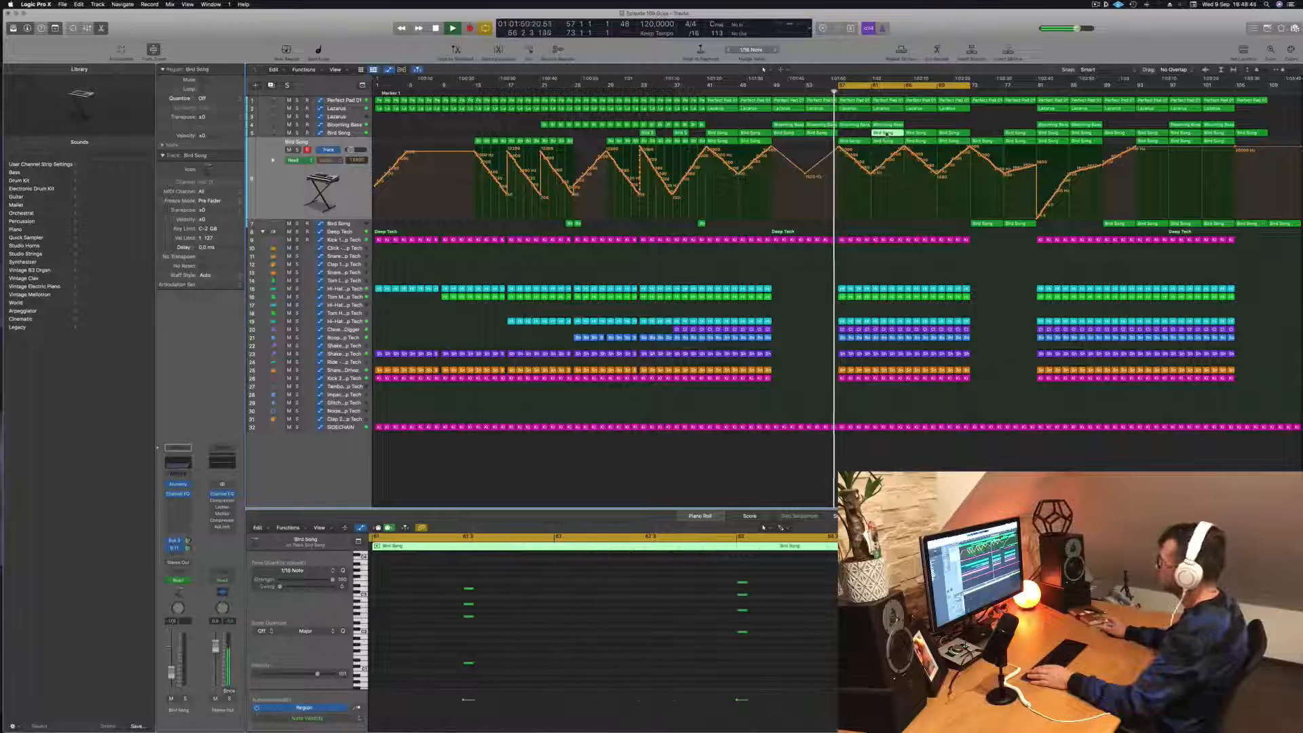
{"action": "key", "text": "Delete"}
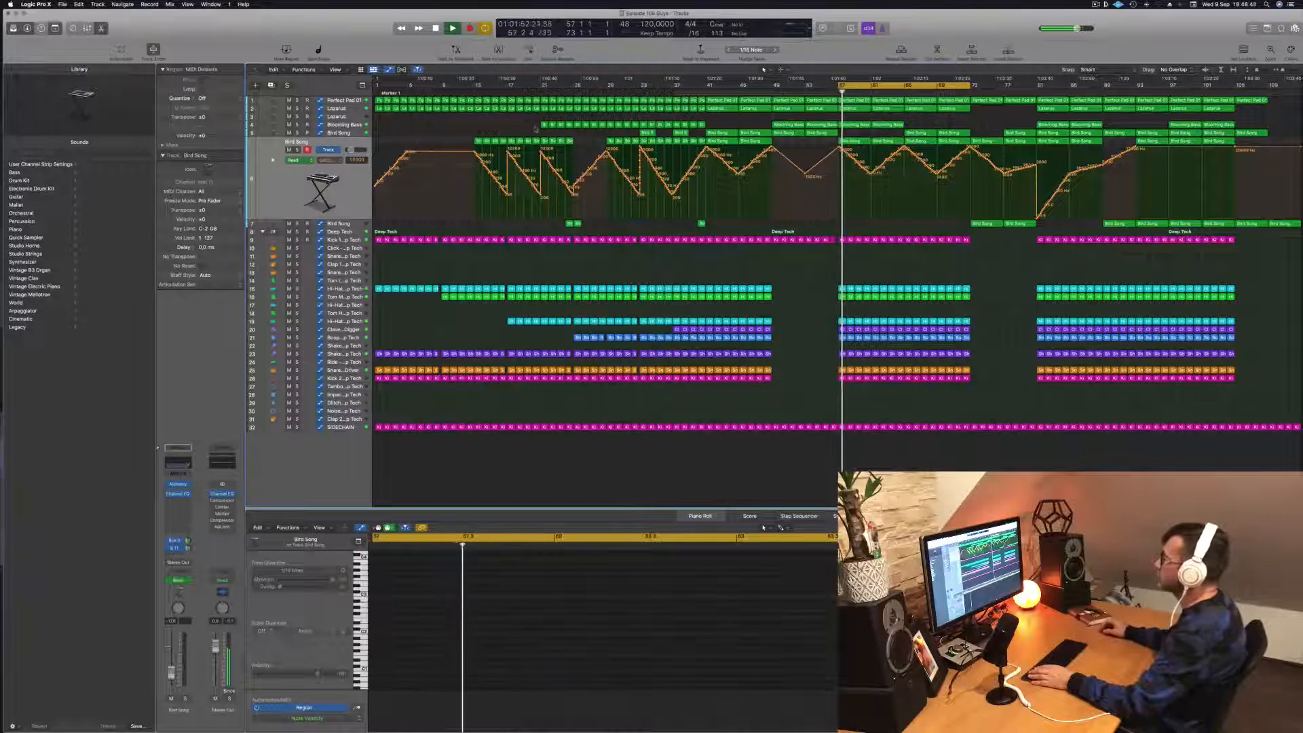
- Delete the Perfect Pad 01 region at bar 61
{"action": "left_click", "coordinate": [346, 102]}
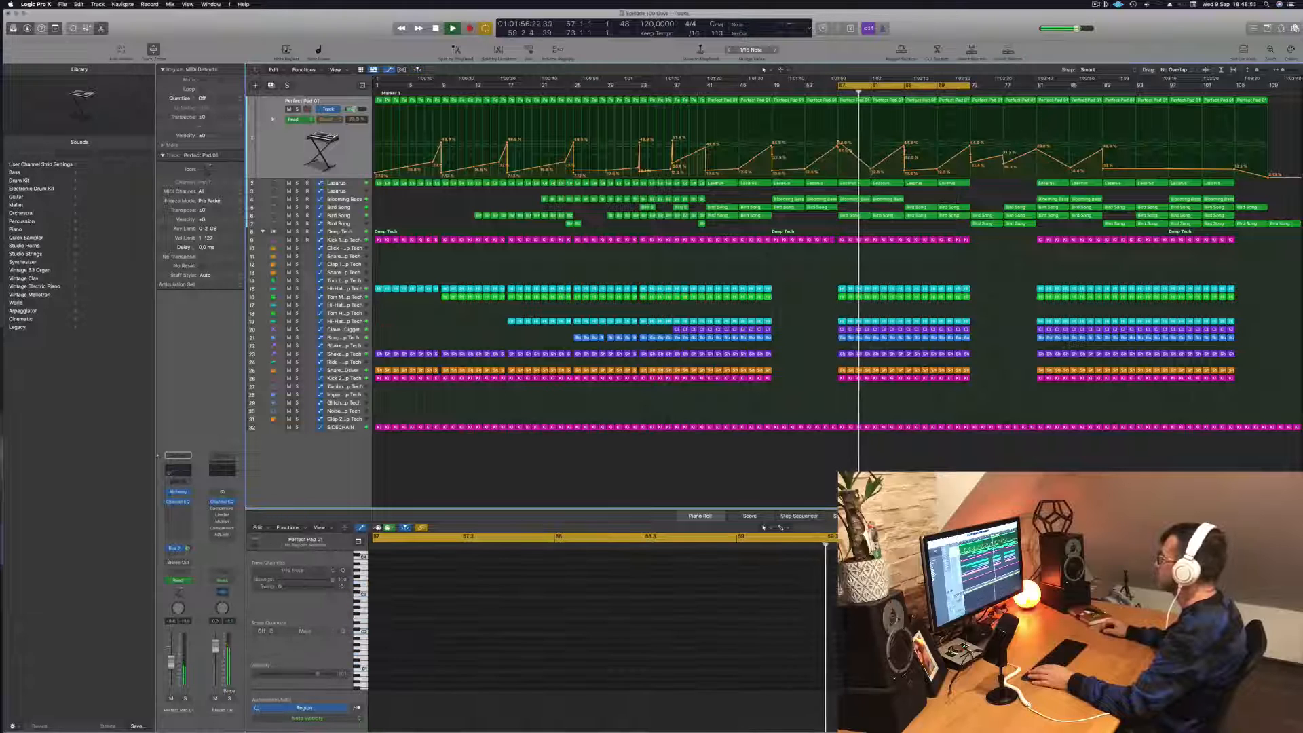
{"action": "left_click", "coordinate": [888, 103]}
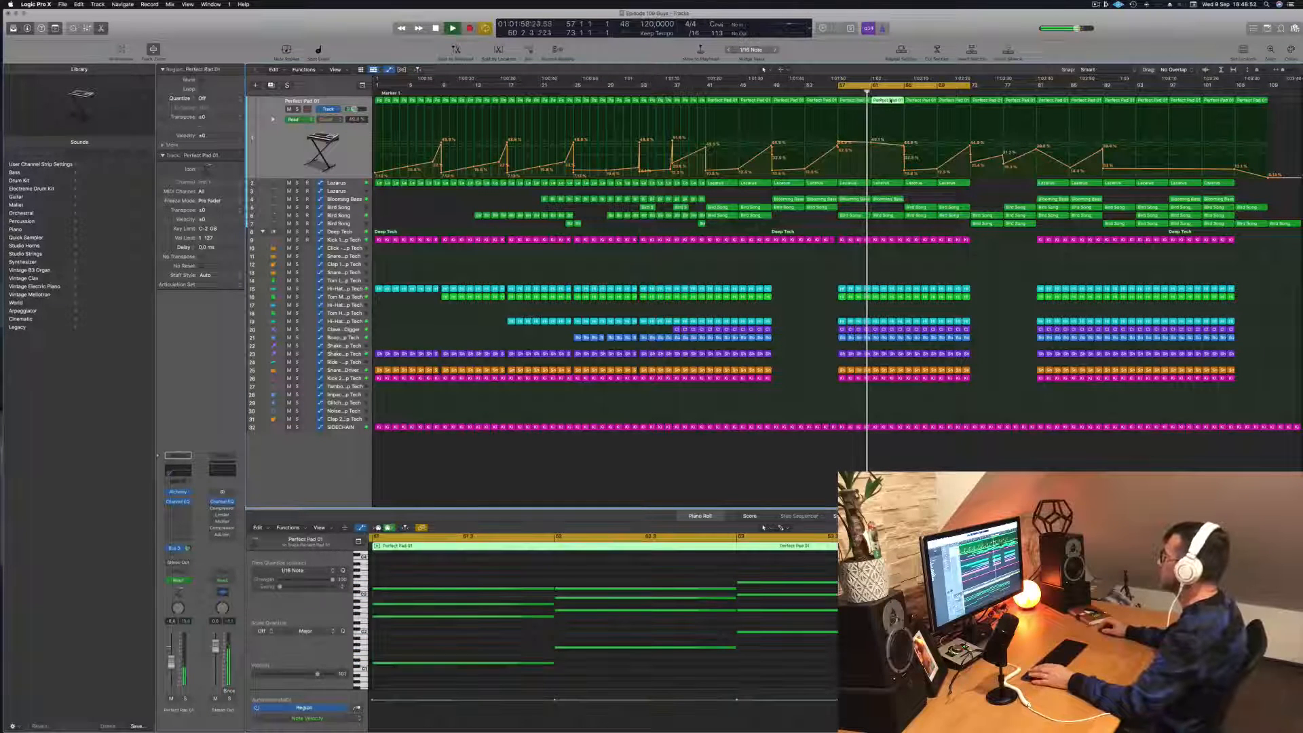
{"action": "key", "text": "Delete"}
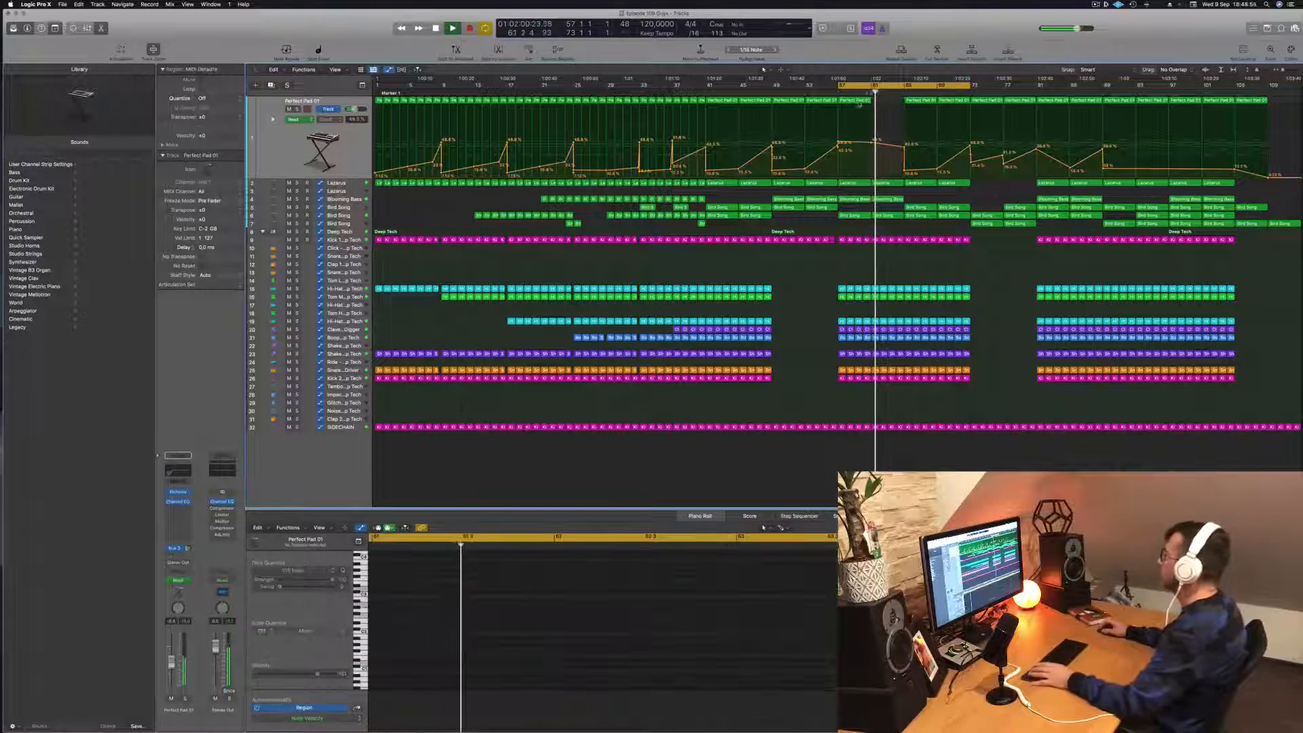
- Lower the Perfect Pad 01 automation from bar 57, shorten that region's chord notes, and copy the region to bar 61
{"action": "mouse_move", "coordinate": [838, 142]}
{"action": "left_mouse_down"}
{"action": "mouse_move", "coordinate": [871, 149]}
{"action": "mouse_move", "coordinate": [839, 156]}
{"action": "left_mouse_up"}
{"action": "key", "text": "space"}
{"action": "key", "text": "space"}
{"action": "key", "text": "space"}
{"action": "key", "text": "space"}
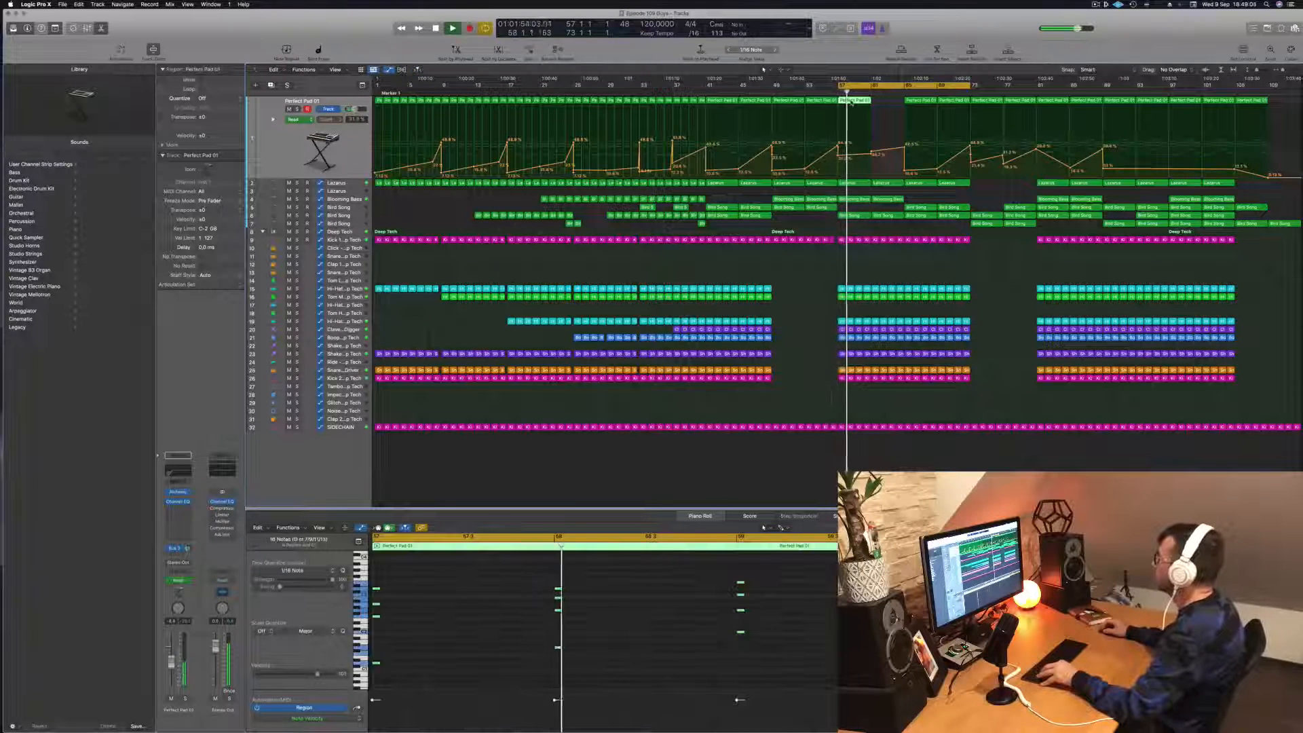
{"action": "left_click_drag", "start_coordinate": [857, 103], "coordinate": [887, 105]}
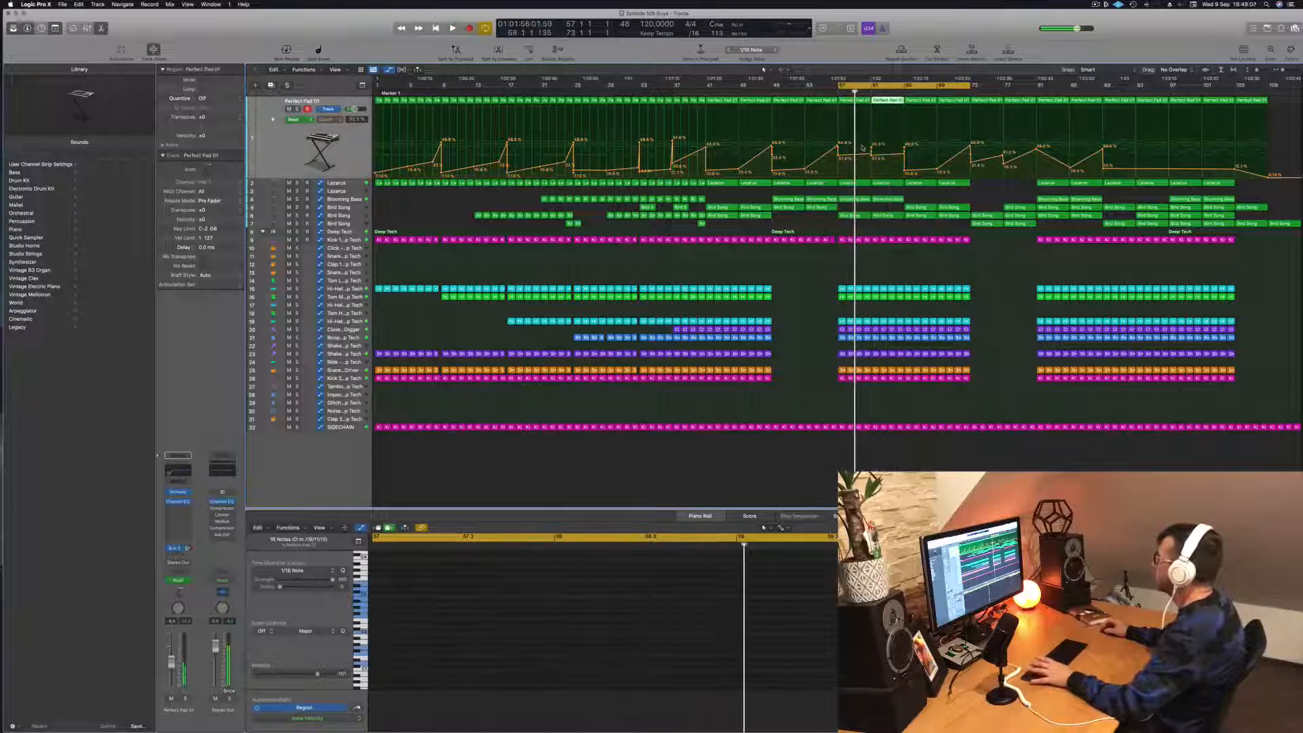
- Level the Perfect Pad 01 automation between bars 57 and 65 and replay the loop
{"action": "key", "text": "space"}
{"action": "key", "text": "space"}
{"action": "left_click", "coordinate": [871, 153]}
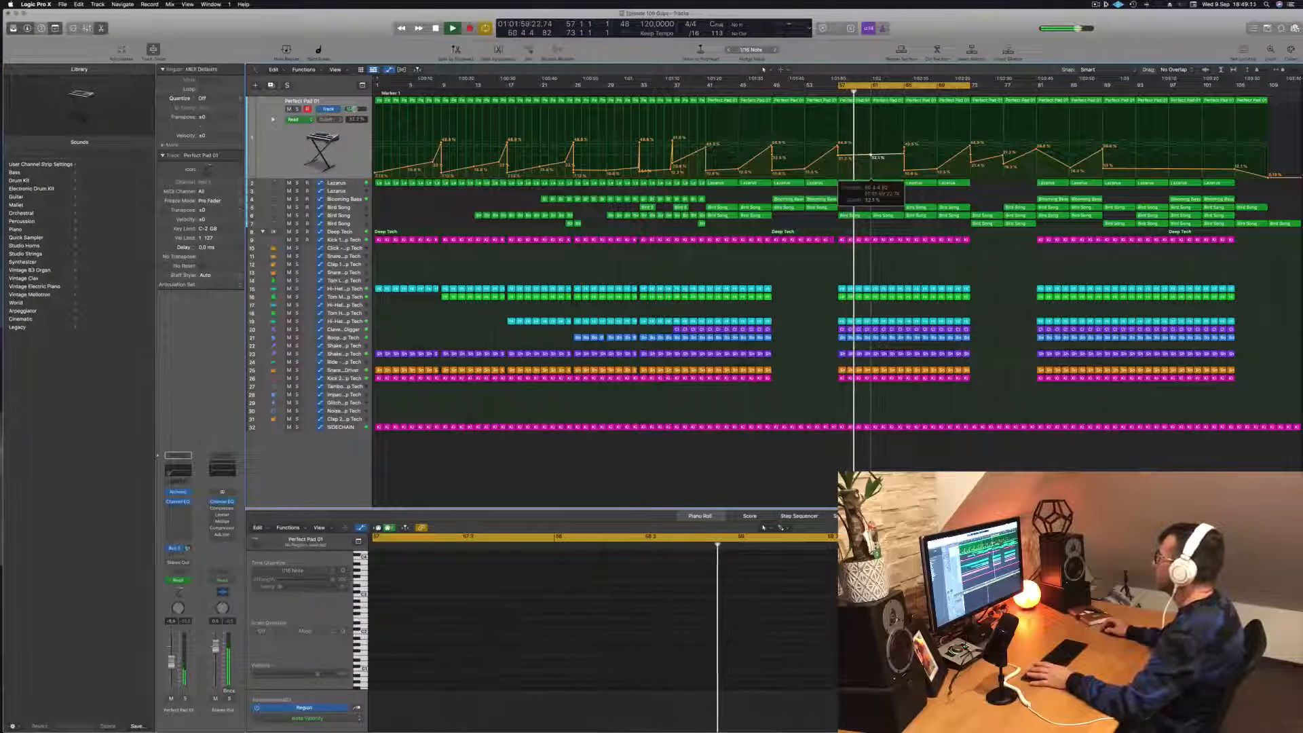
{"action": "key", "text": "space"}
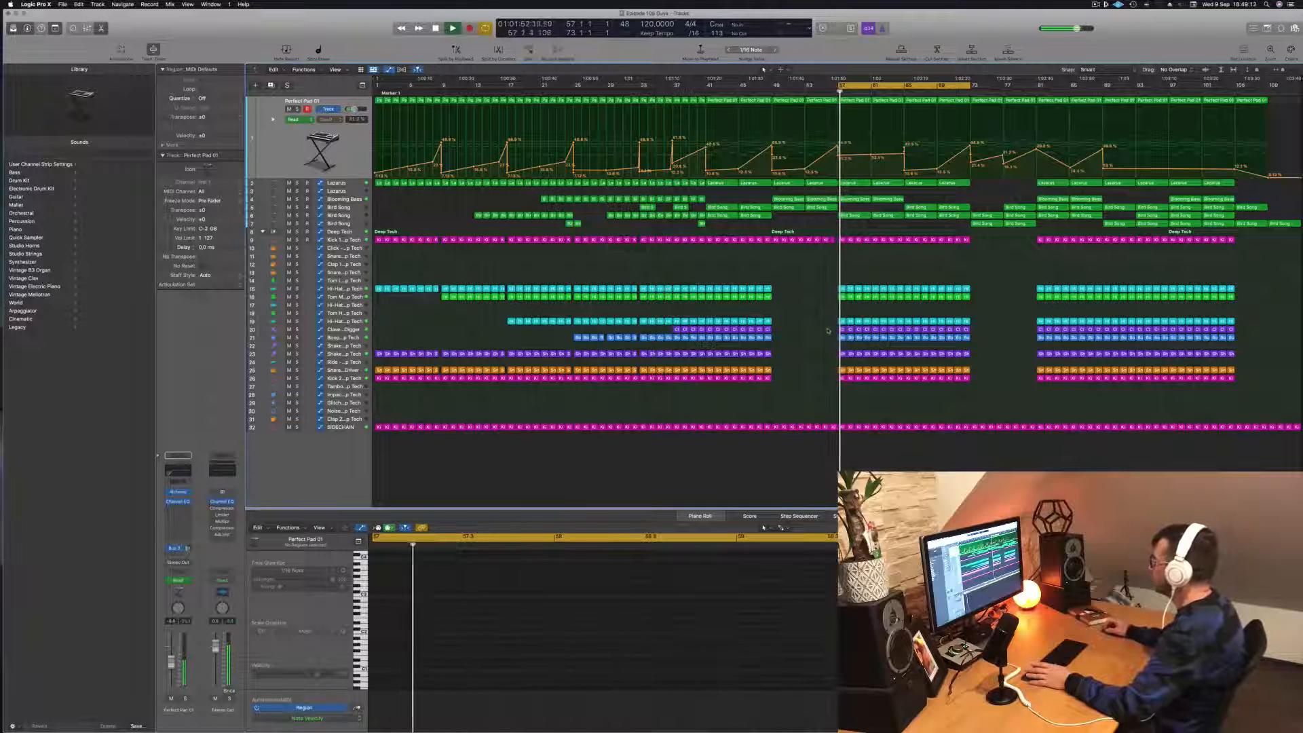
- Delete the first nine Clave - Crate Digger regions from bar 57 onward and replay the loop
{"action": "left_click_drag", "start_coordinate": [830, 329], "coordinate": [903, 330]}
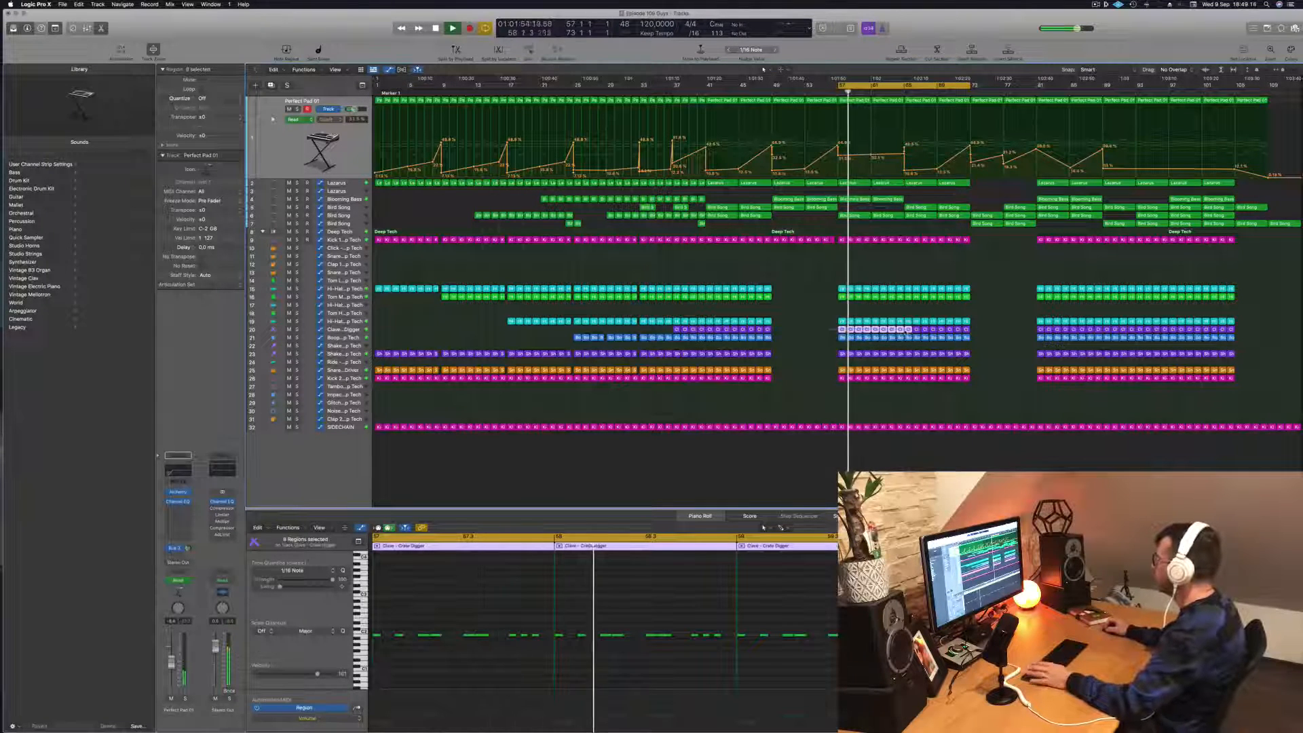
{"action": "key", "text": "Delete"}
{"action": "key", "text": "space"}
{"action": "key", "text": "space"}
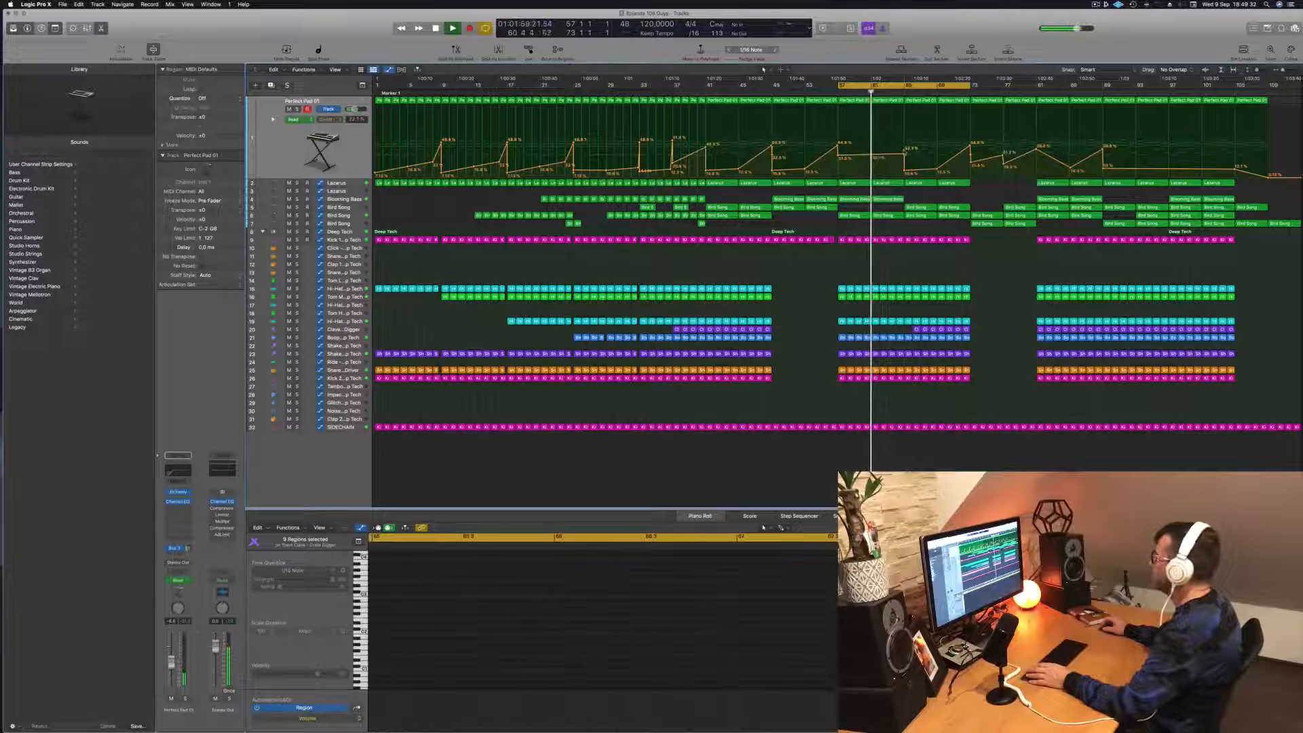
{"action": "key", "text": "space"}
{"action": "key", "text": "space"}
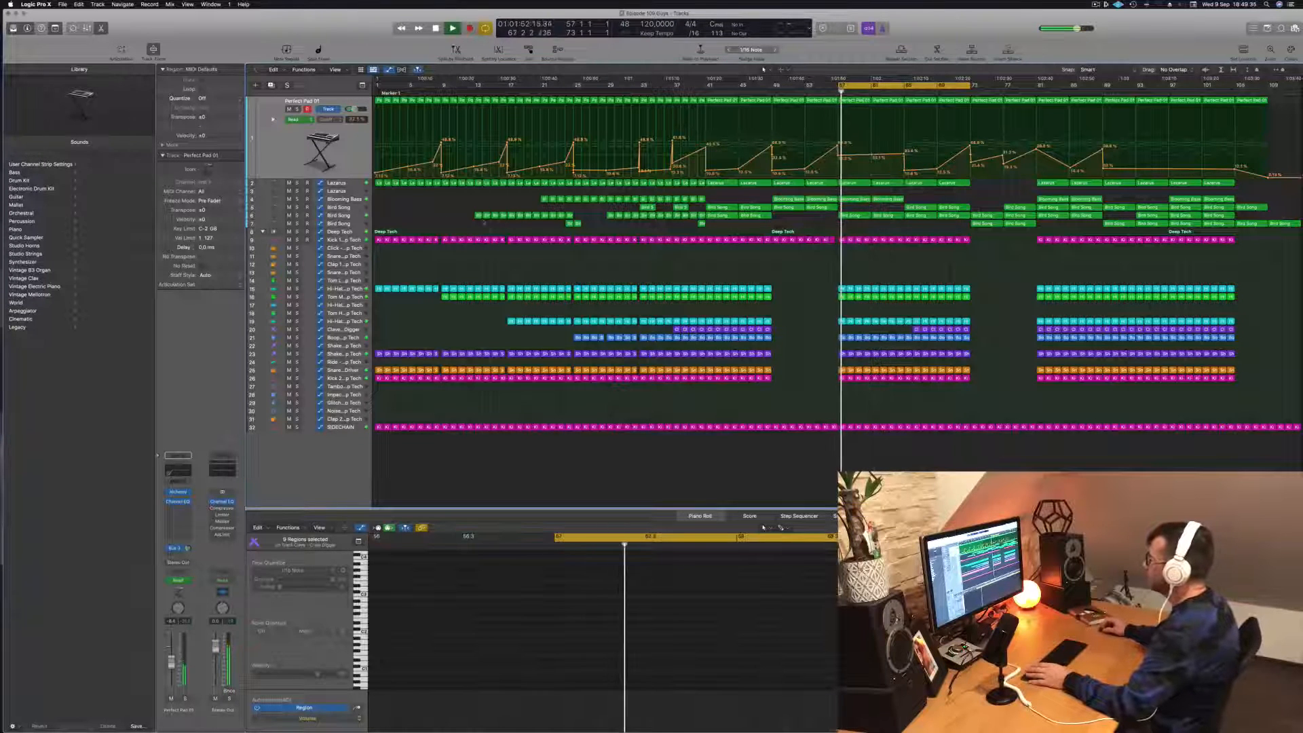
- Delete the lower Bird Song track's two regions at bars 57 and 61 and flatten its automation across that span
{"action": "left_click", "coordinate": [339, 215]}
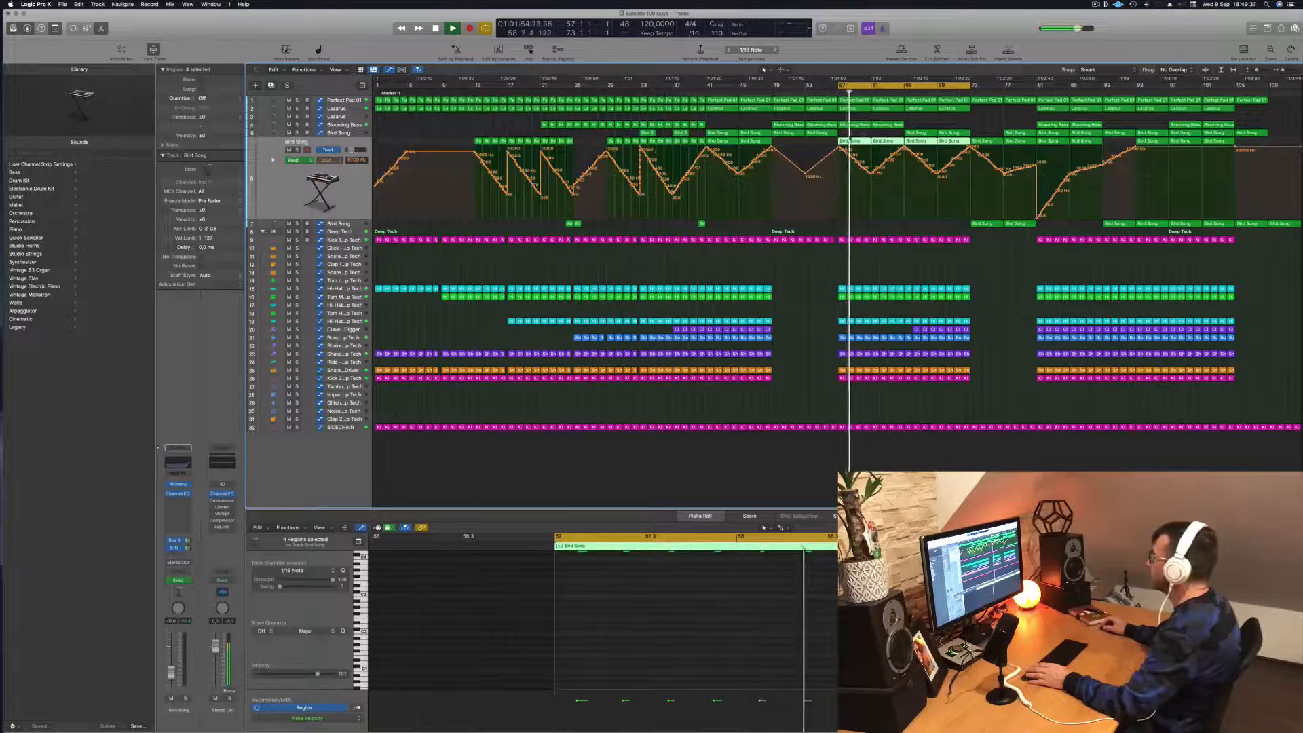
{"action": "left_click", "coordinate": [862, 134]}
{"action": "left_click", "coordinate": [856, 141]}
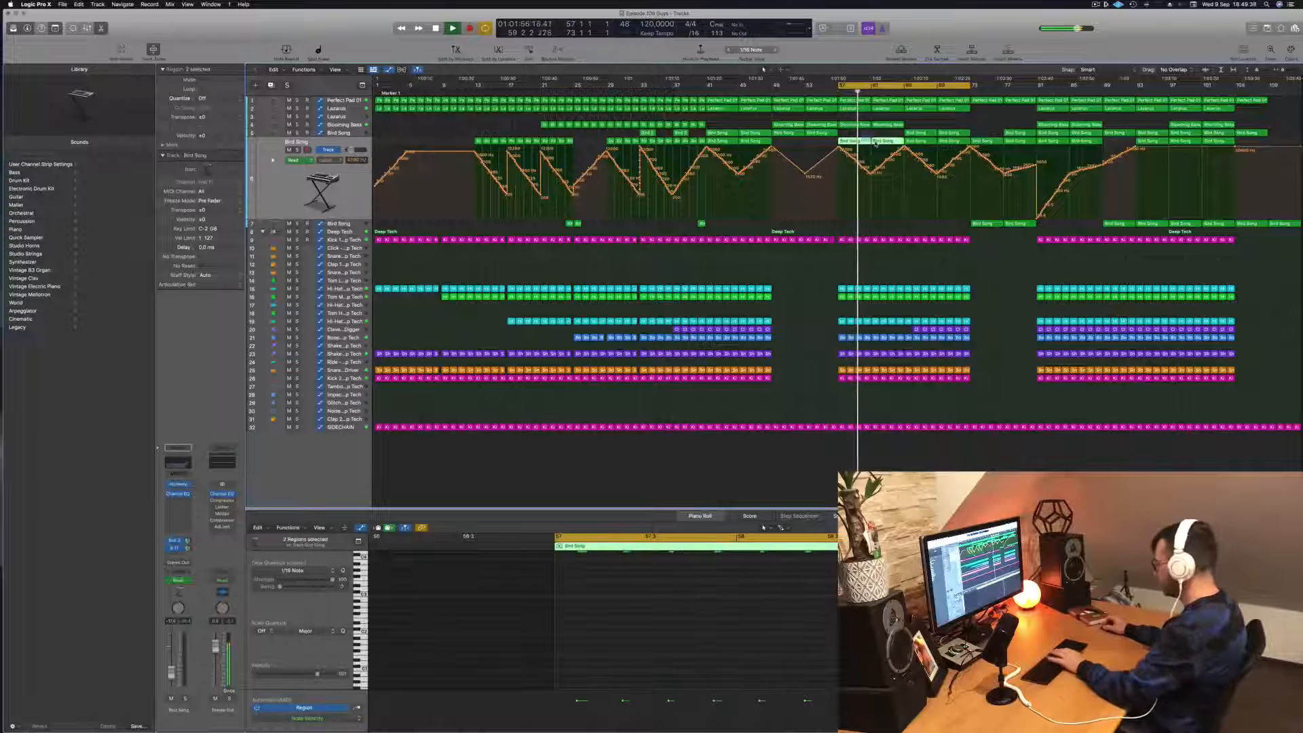
{"action": "key", "text": "Delete"}
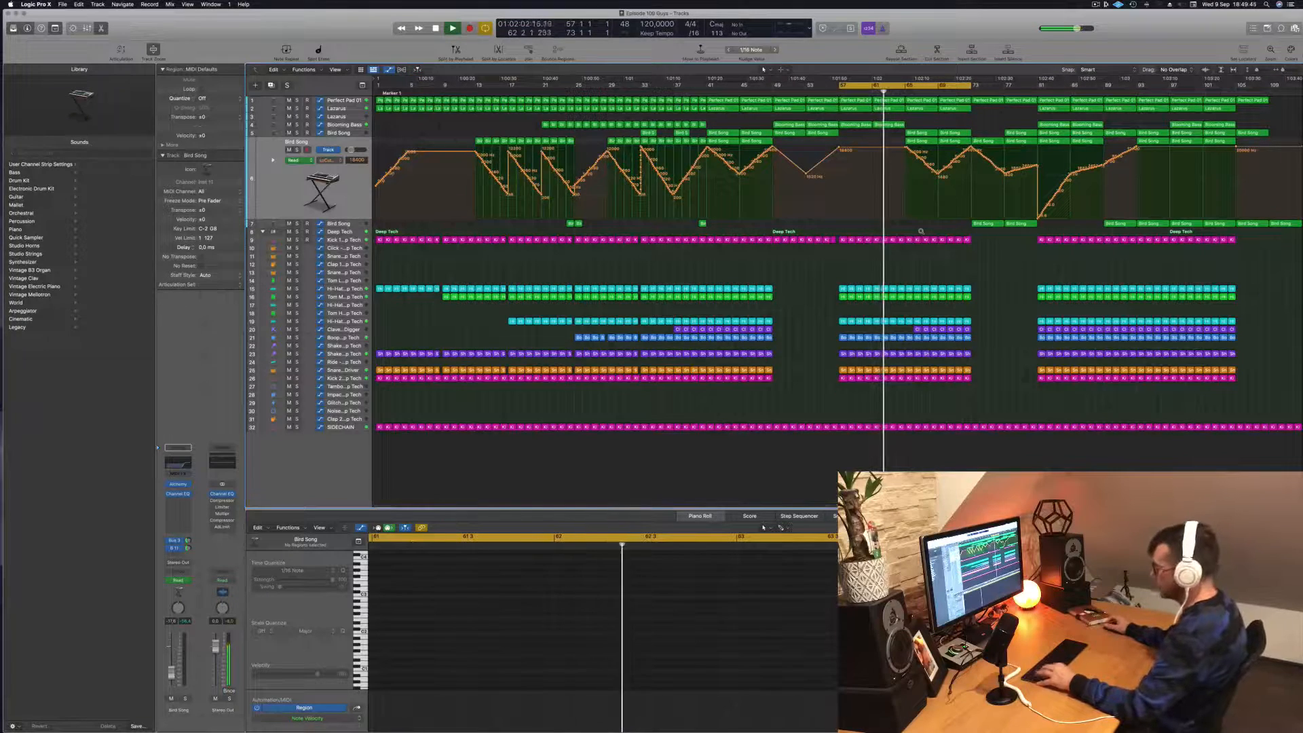
{"action": "scroll", "coordinate": [910, 236], "scroll_direction": "right", "scroll_amount": 3}
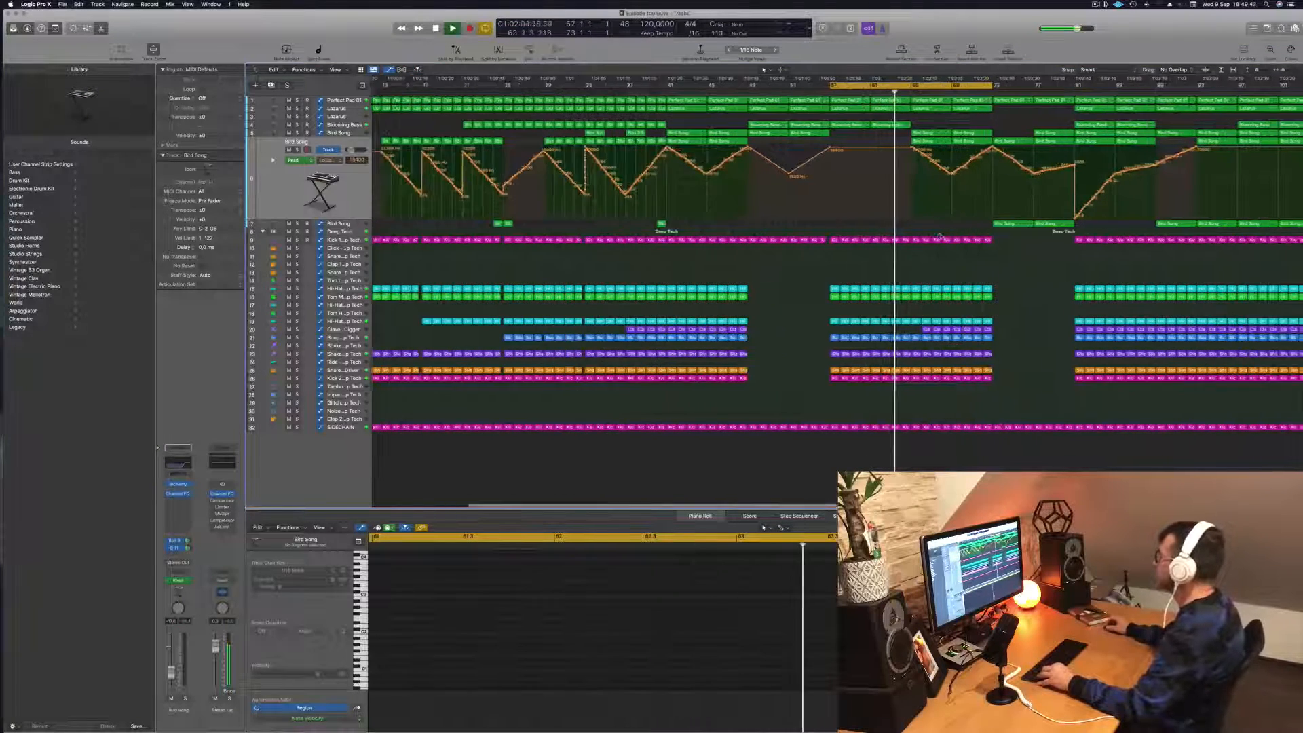
{"action": "scroll", "coordinate": [941, 234], "scroll_direction": "left", "scroll_amount": 2}
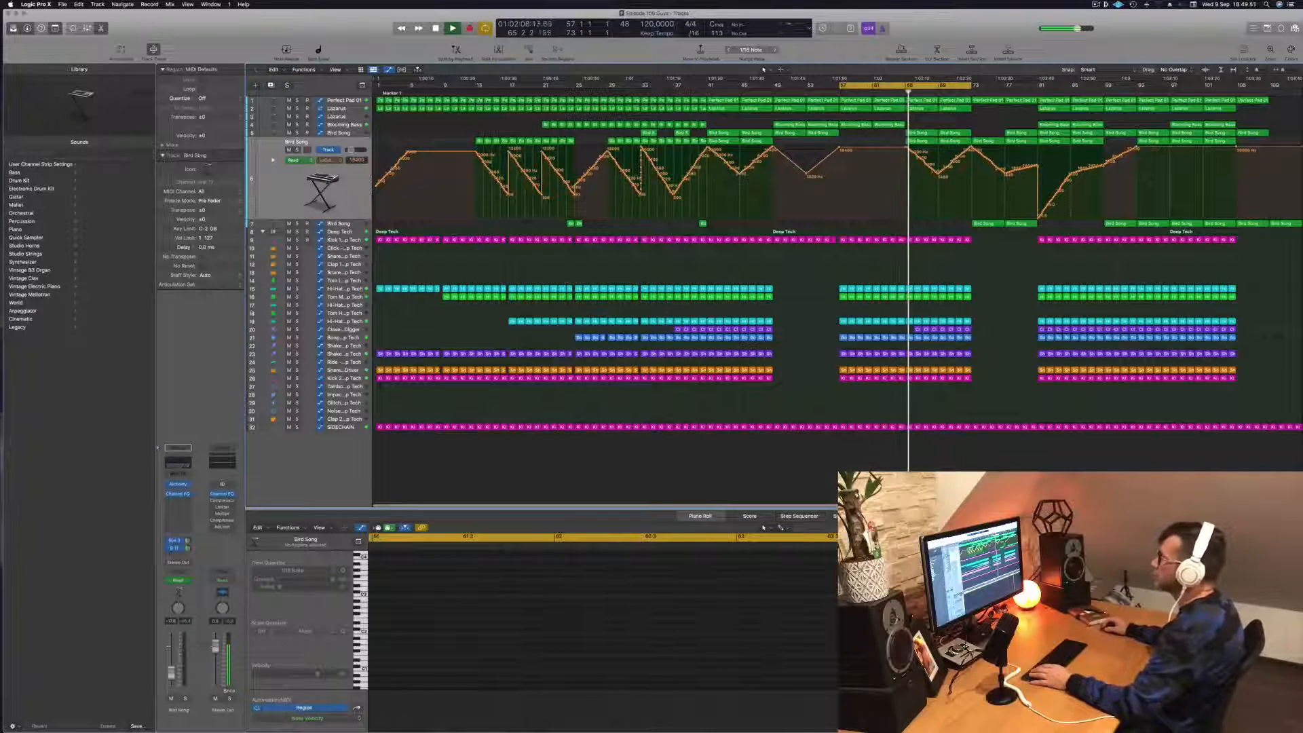
- Reshape the upper Lazarus track's automation as a gradual rise from bar 57 to a peak at bar 65, with a lower rise to bar 73
{"action": "left_click", "coordinate": [338, 108]}
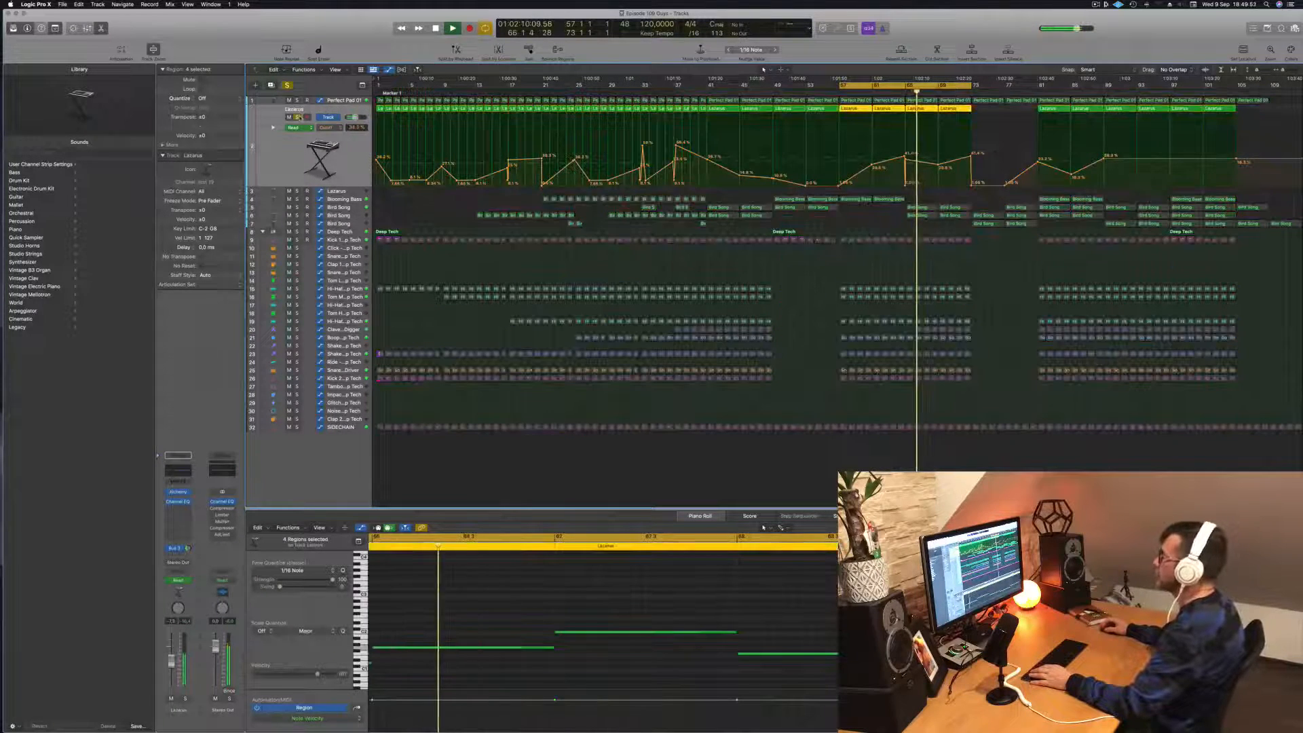
{"action": "key", "text": "space"}
{"action": "key", "text": "space"}
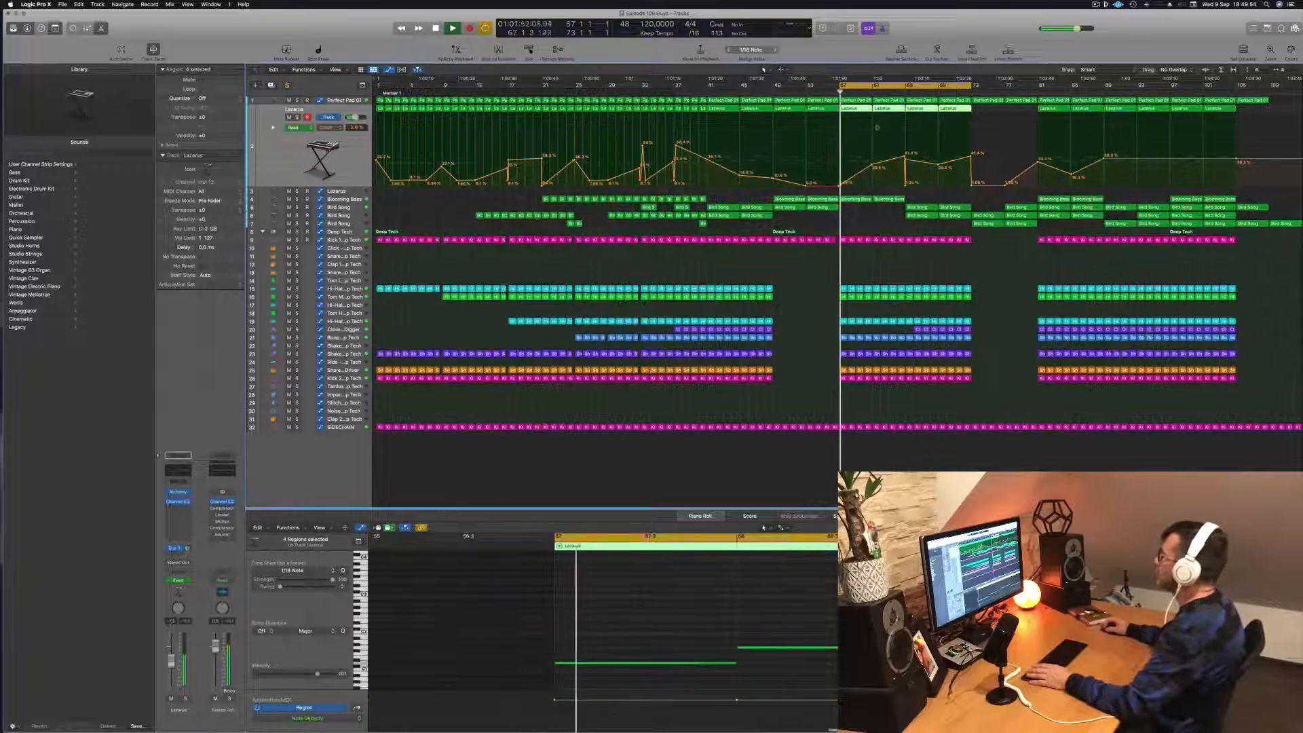
{"action": "left_click_drag", "start_coordinate": [937, 165], "coordinate": [894, 165]}
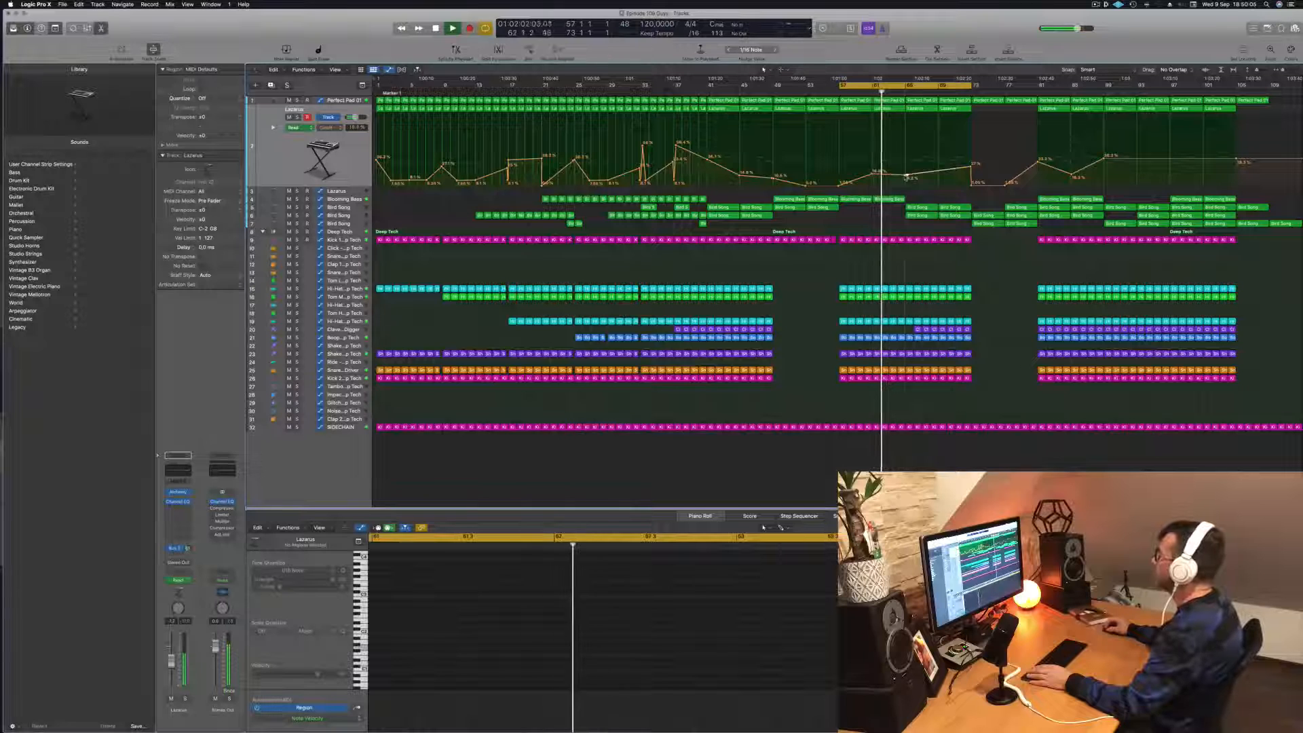
{"action": "left_click_drag", "start_coordinate": [907, 174], "coordinate": [903, 156]}
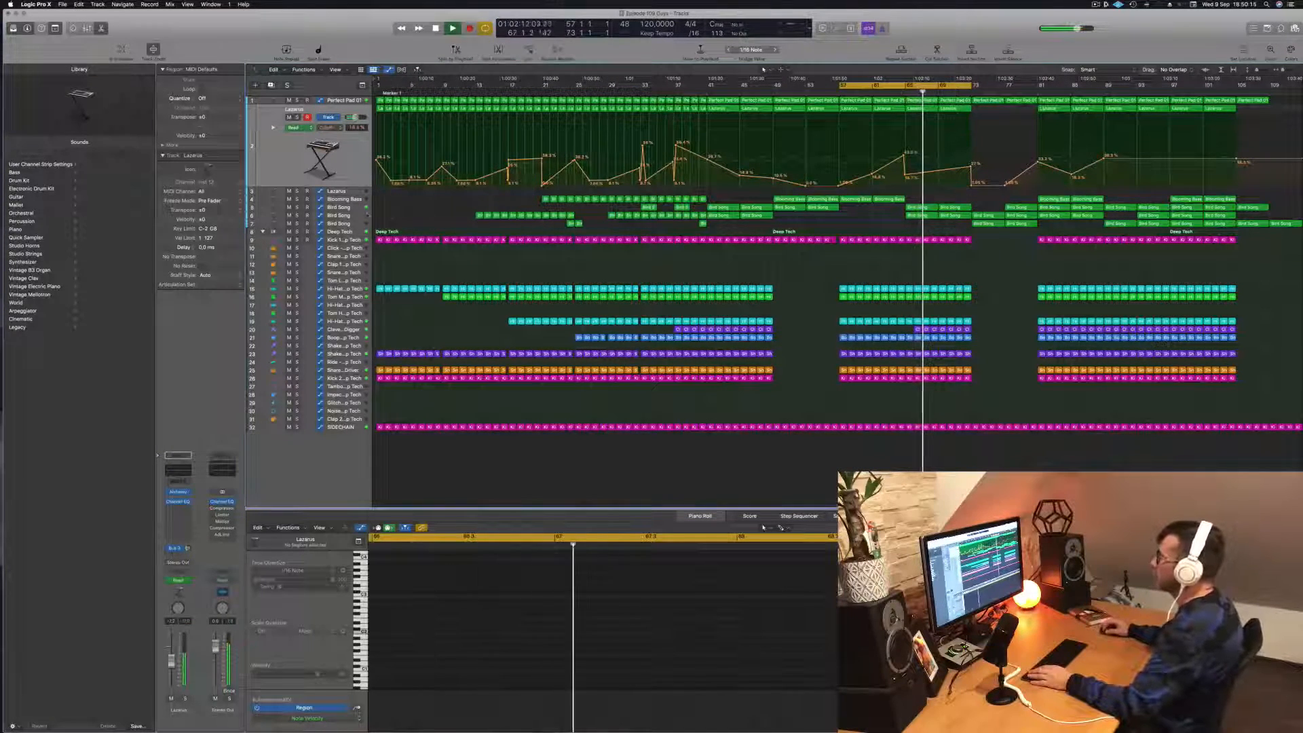
- Copy the lowest Bird Song track's two regions from bars 73 and 77 back to bars 65 and 69
{"action": "left_click", "coordinate": [360, 208]}
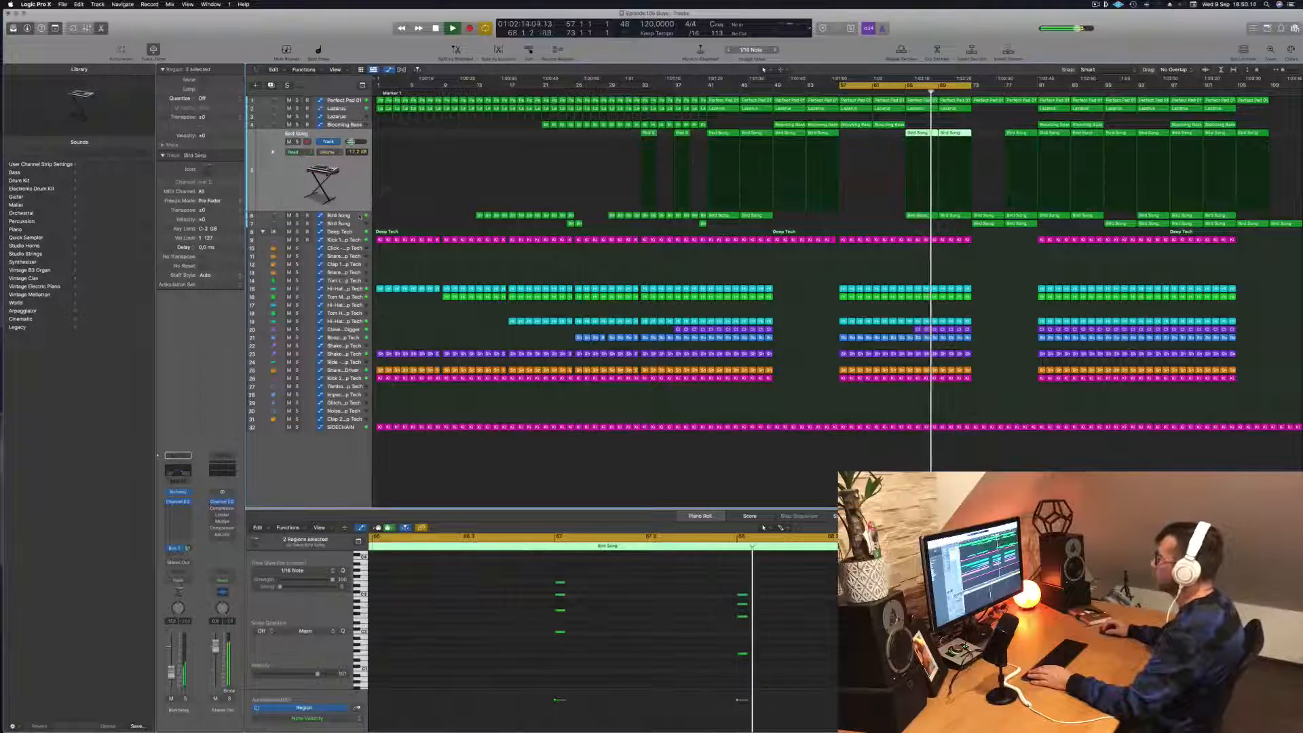
{"action": "key", "text": "Down"}
{"action": "key", "text": "space"}
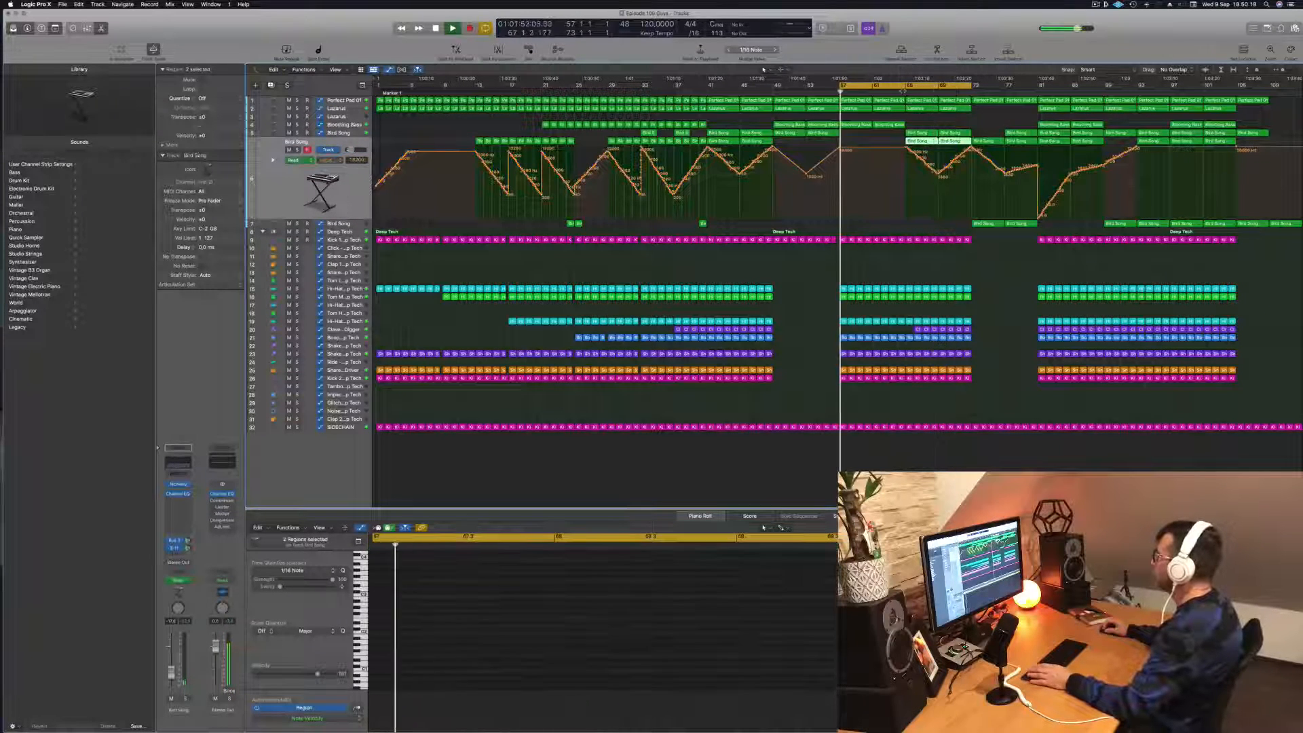
{"action": "left_click", "coordinate": [904, 89]}
{"action": "left_click_drag", "start_coordinate": [993, 226], "coordinate": [953, 225]}
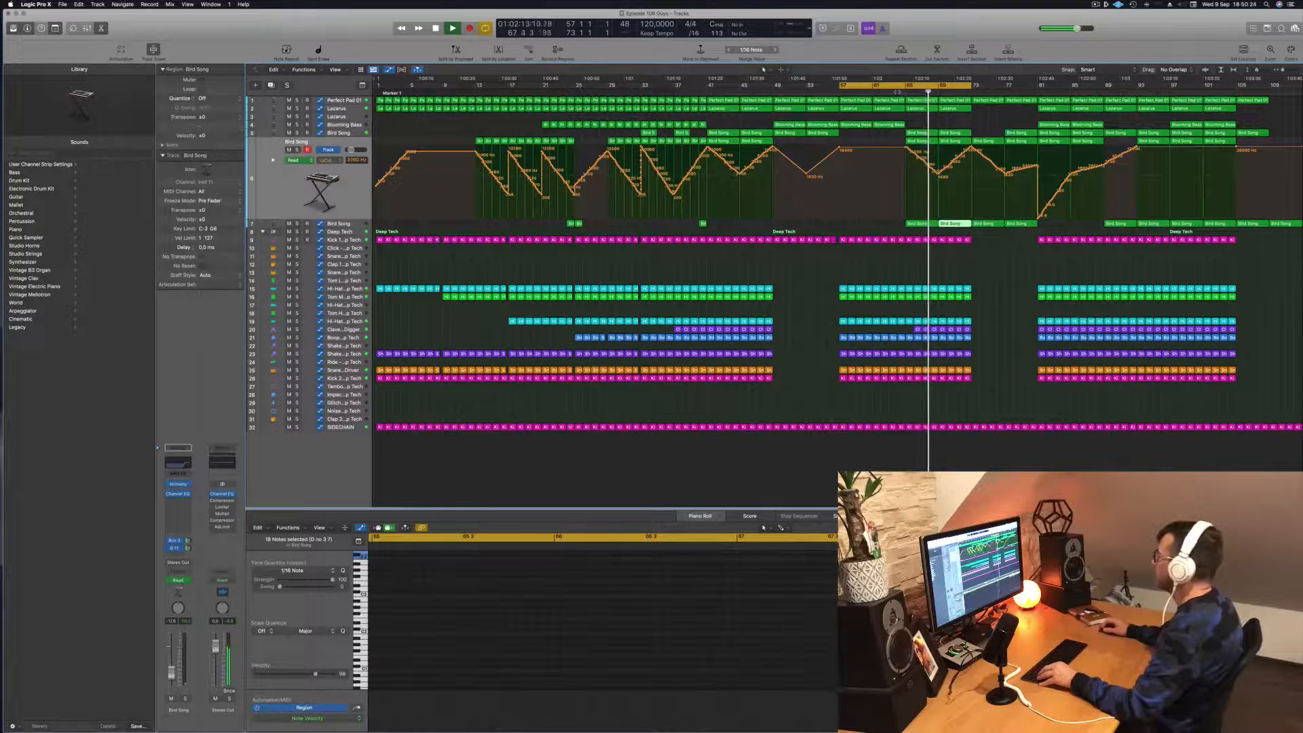
- Shape the lowest Bird Song track's volume automation with a dip at bar 65 rising until bar 73, and replay the loop
{"action": "left_click", "coordinate": [354, 226]}
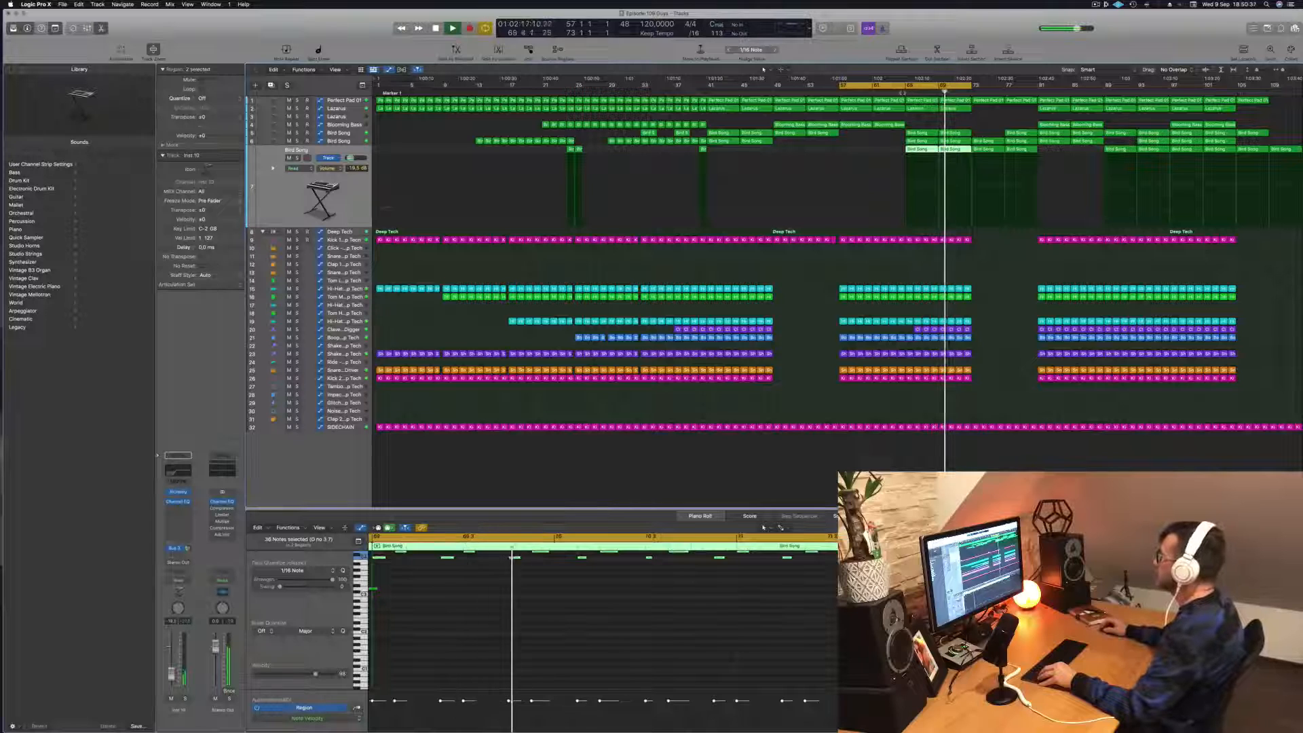
{"action": "left_click", "coordinate": [972, 212]}
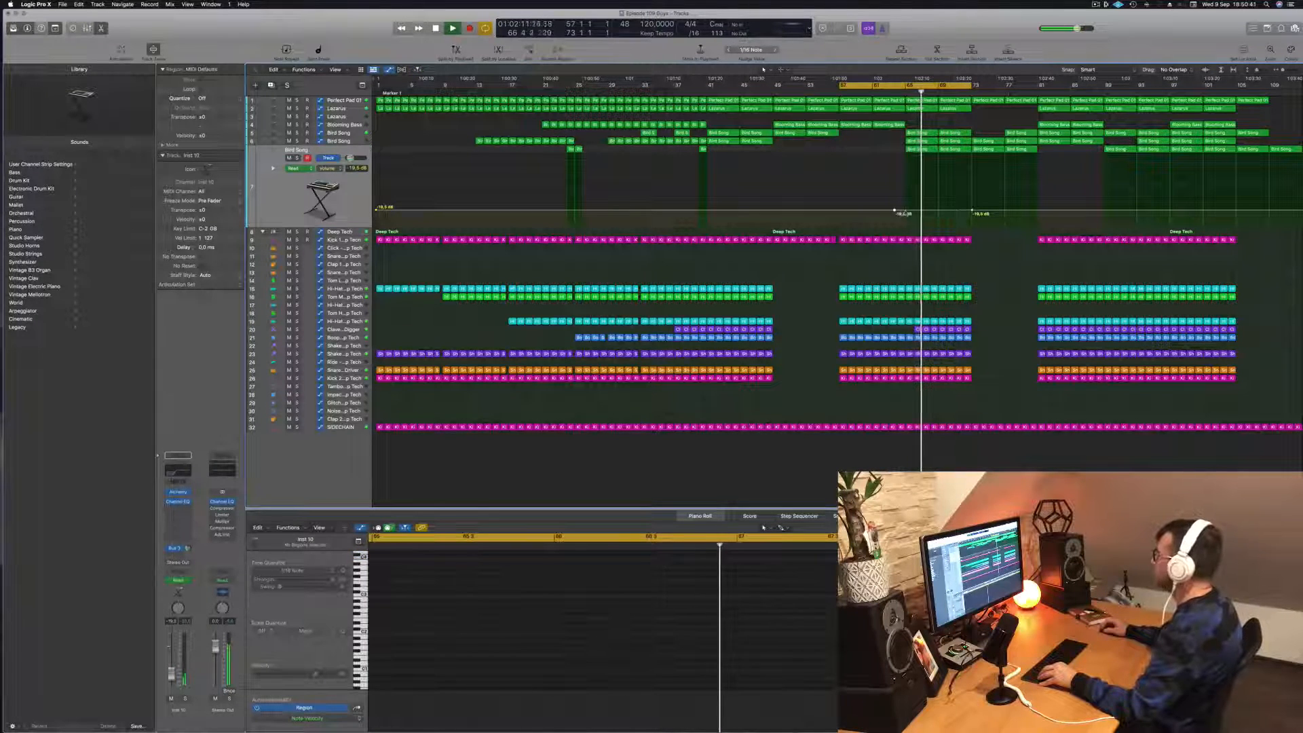
{"action": "left_click_drag", "start_coordinate": [905, 211], "coordinate": [905, 219]}
{"action": "key", "text": "space"}
{"action": "key", "text": "space"}
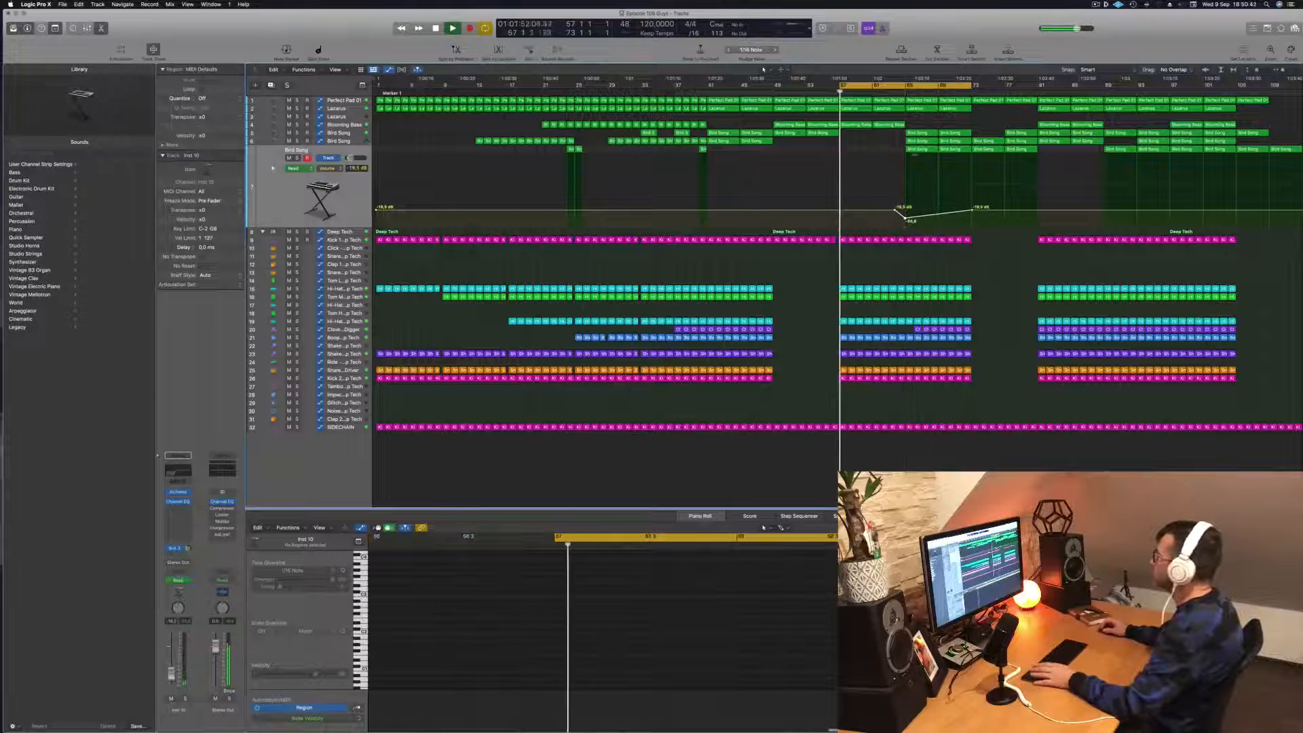
- Set the cycle range to bars 65–81 and listen through the transition into the section without drums
{"action": "left_click_drag", "start_coordinate": [913, 86], "coordinate": [979, 86]}
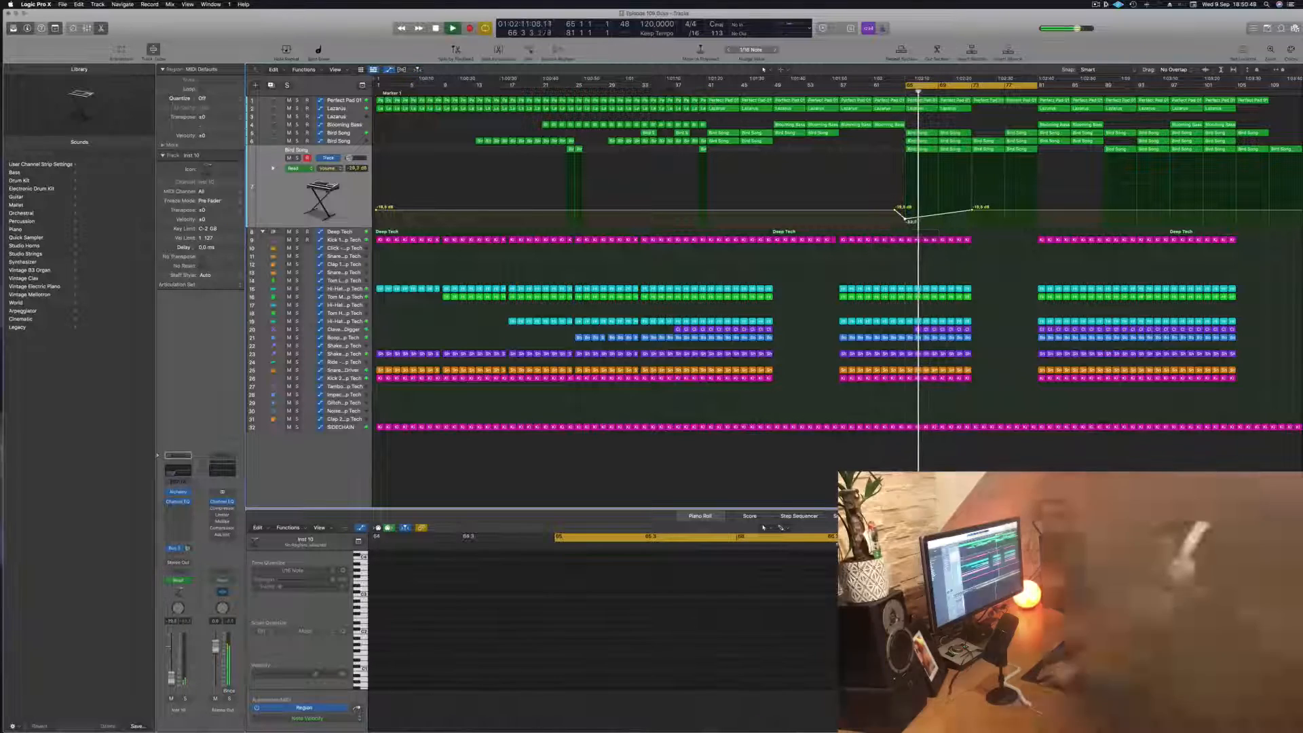
{"action": "scroll", "coordinate": [937, 151], "scroll_direction": "up", "scroll_amount": 5}
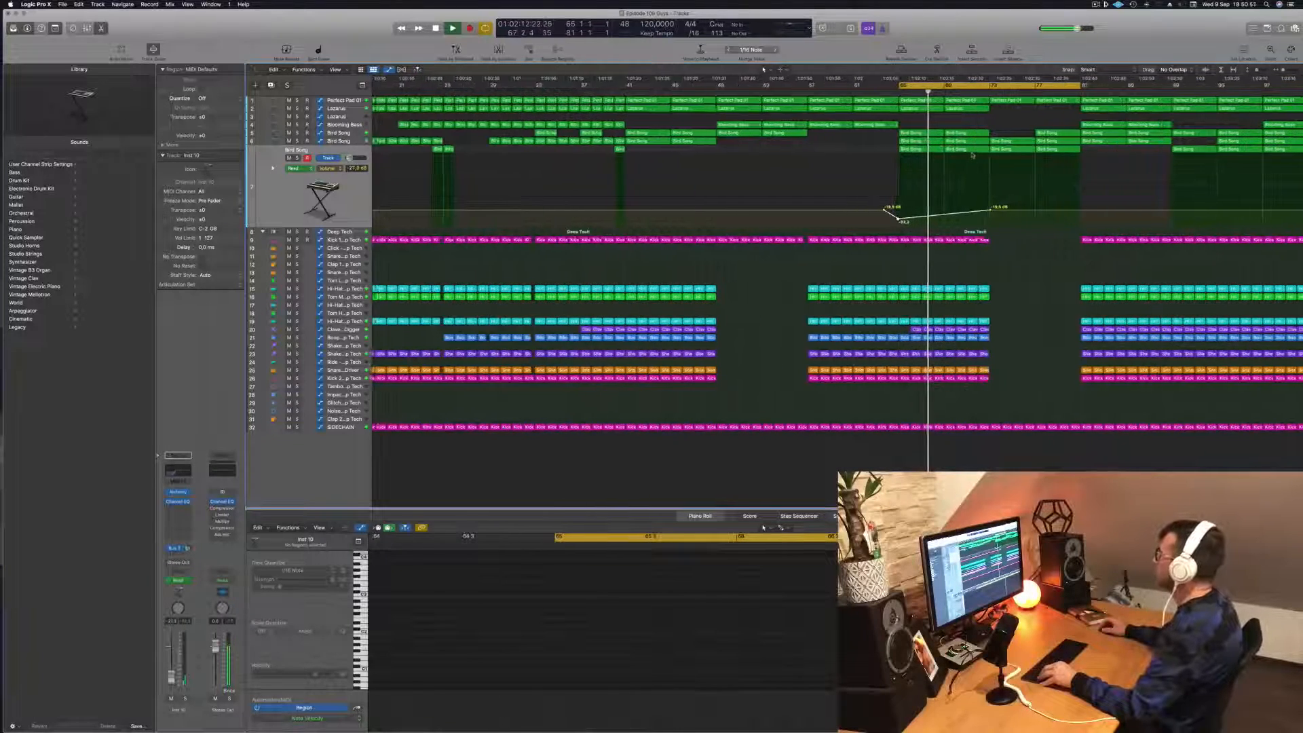
{"action": "scroll", "coordinate": [968, 156], "scroll_direction": "down", "scroll_amount": 3}
{"action": "scroll", "coordinate": [968, 156], "scroll_direction": "down", "scroll_amount": 3}
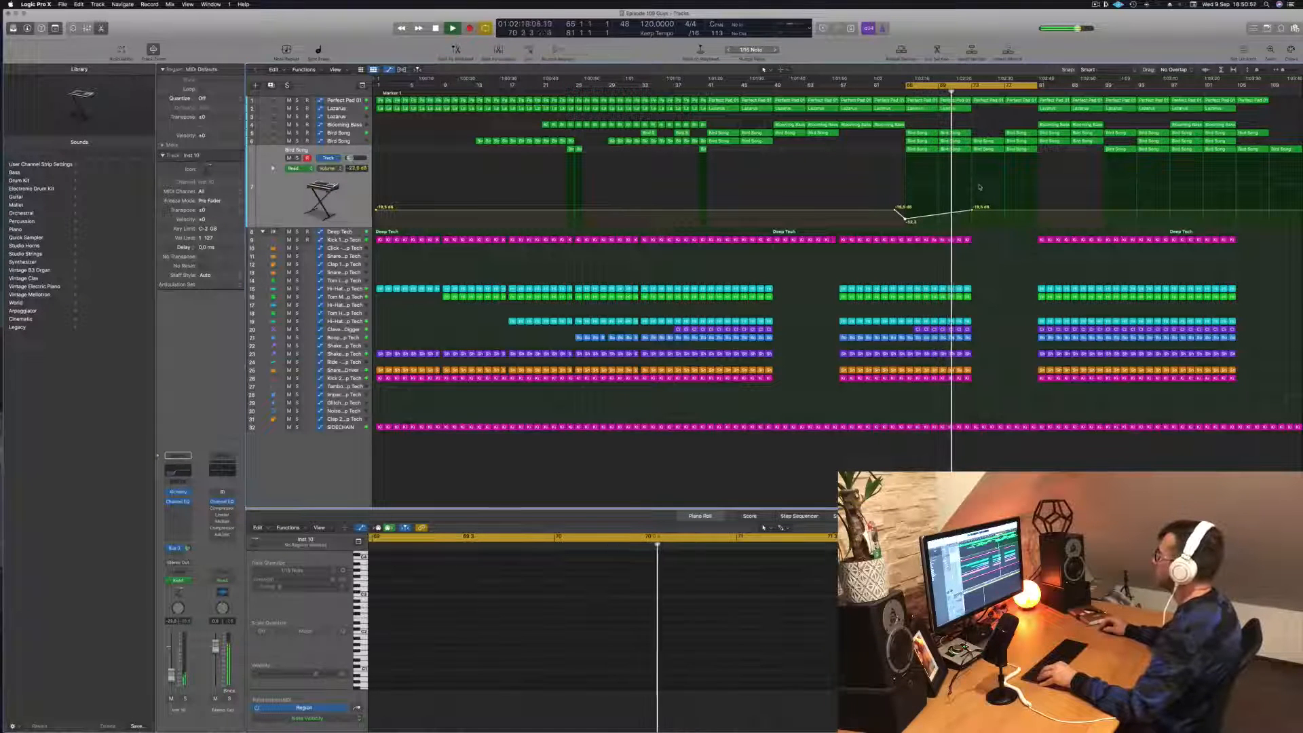
{"action": "scroll", "coordinate": [979, 185], "scroll_direction": "up", "scroll_amount": 2}
{"action": "scroll", "coordinate": [979, 186], "scroll_direction": "down", "scroll_amount": 2}
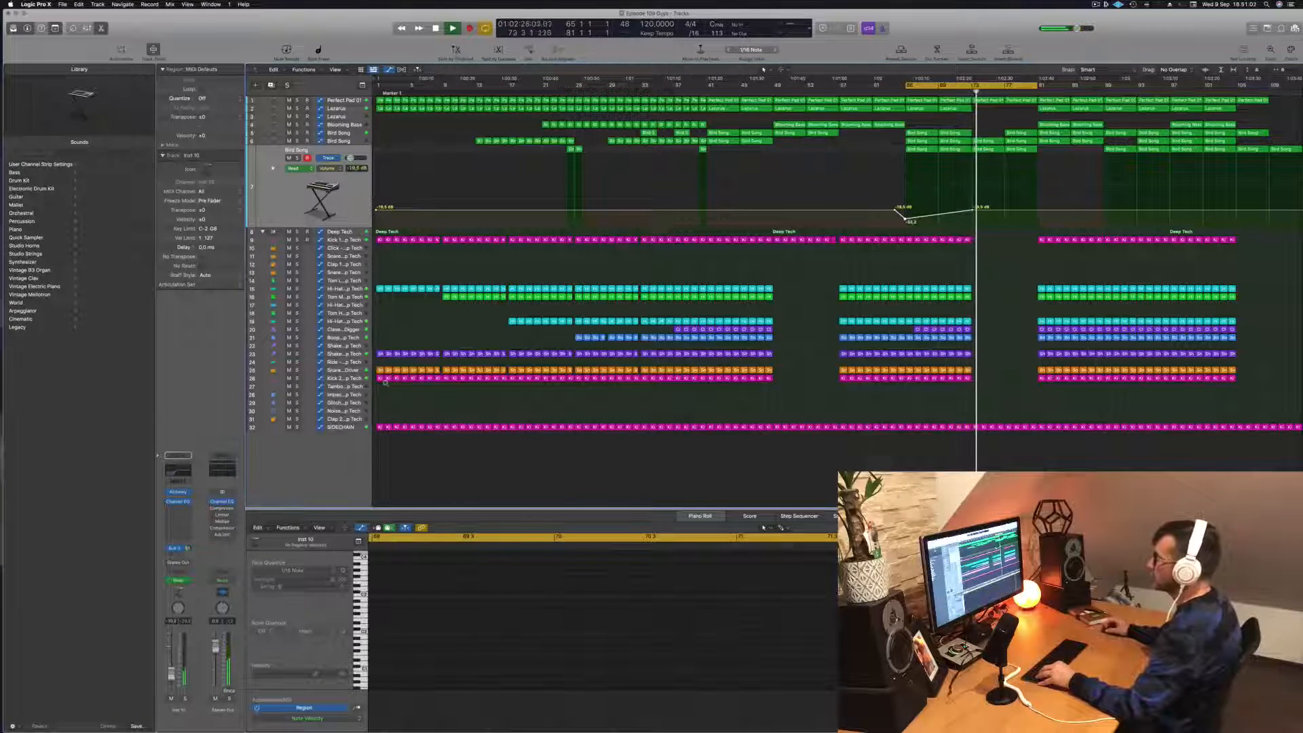
{"action": "scroll", "coordinate": [385, 383], "scroll_direction": "up", "scroll_amount": 2}
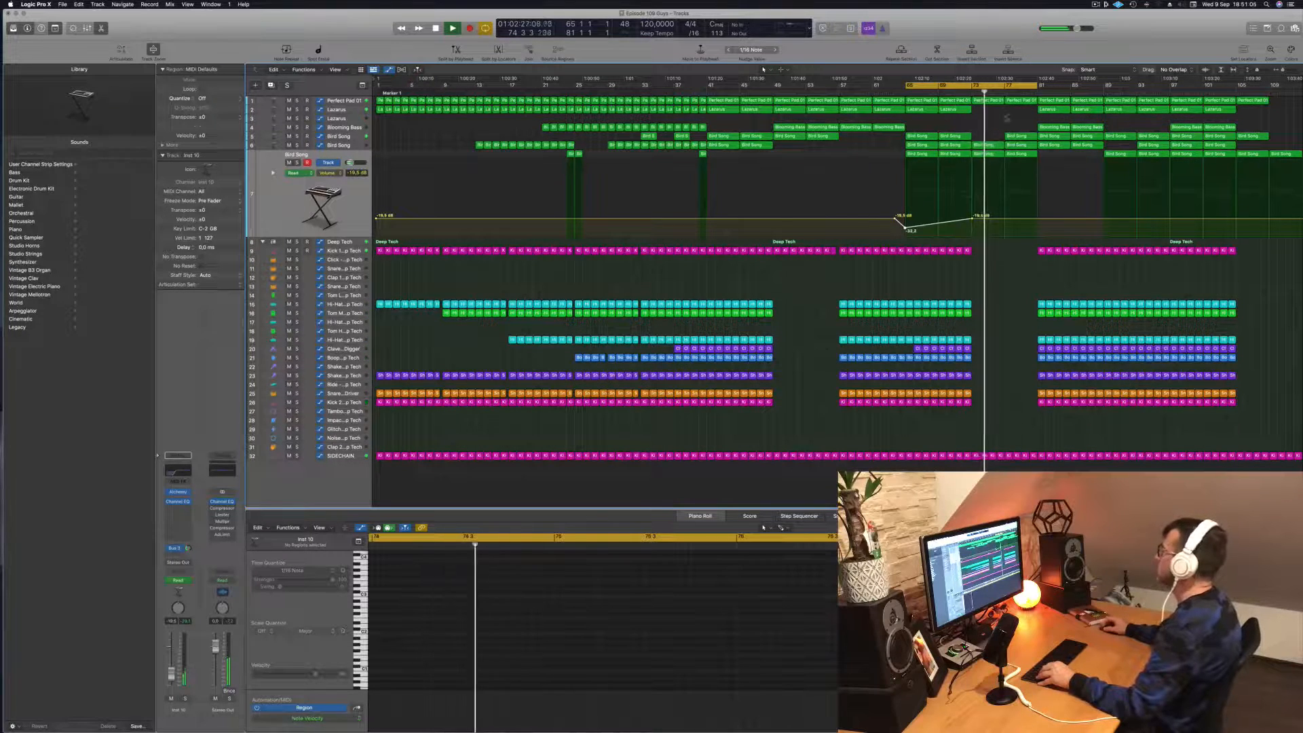
{"action": "key", "text": "shift+comma"}
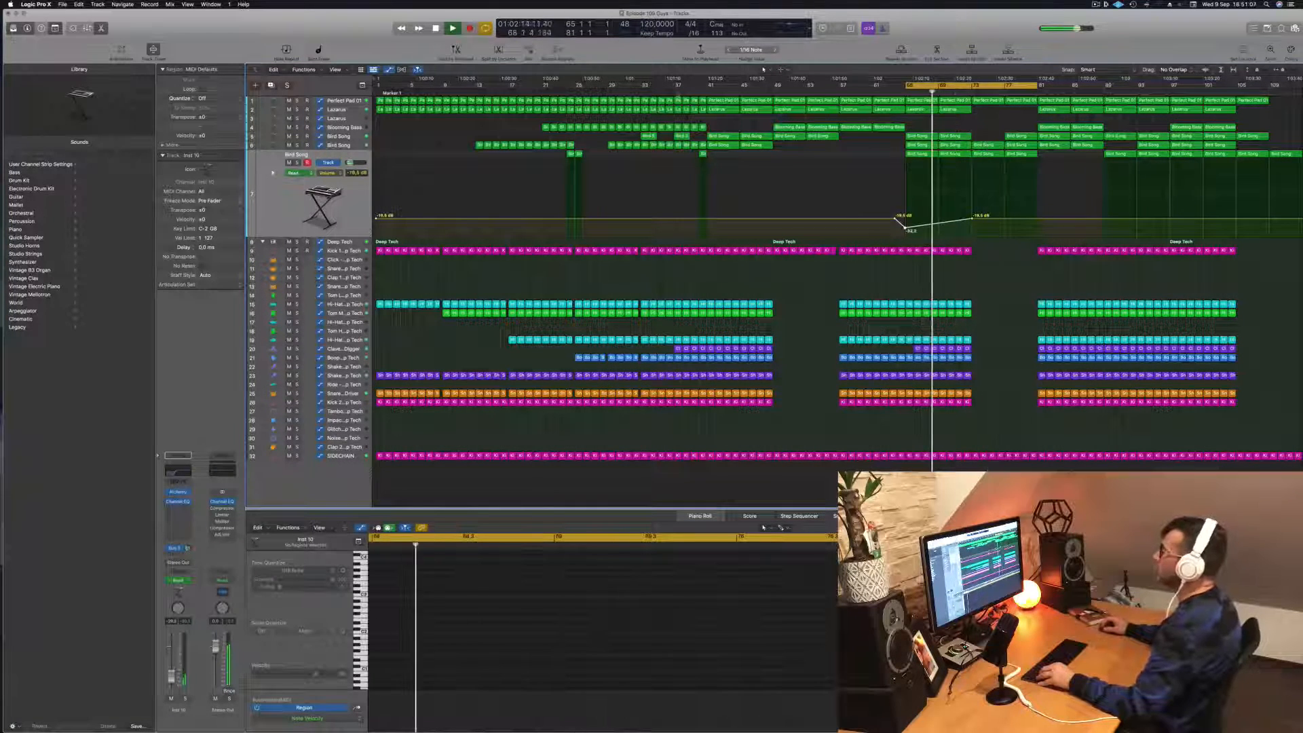
- Set the cycle range to bars 73–81, repeat that section three times across all tracks, and play it from bar 73
{"action": "left_click", "coordinate": [344, 100]}
{"action": "key", "text": "space"}
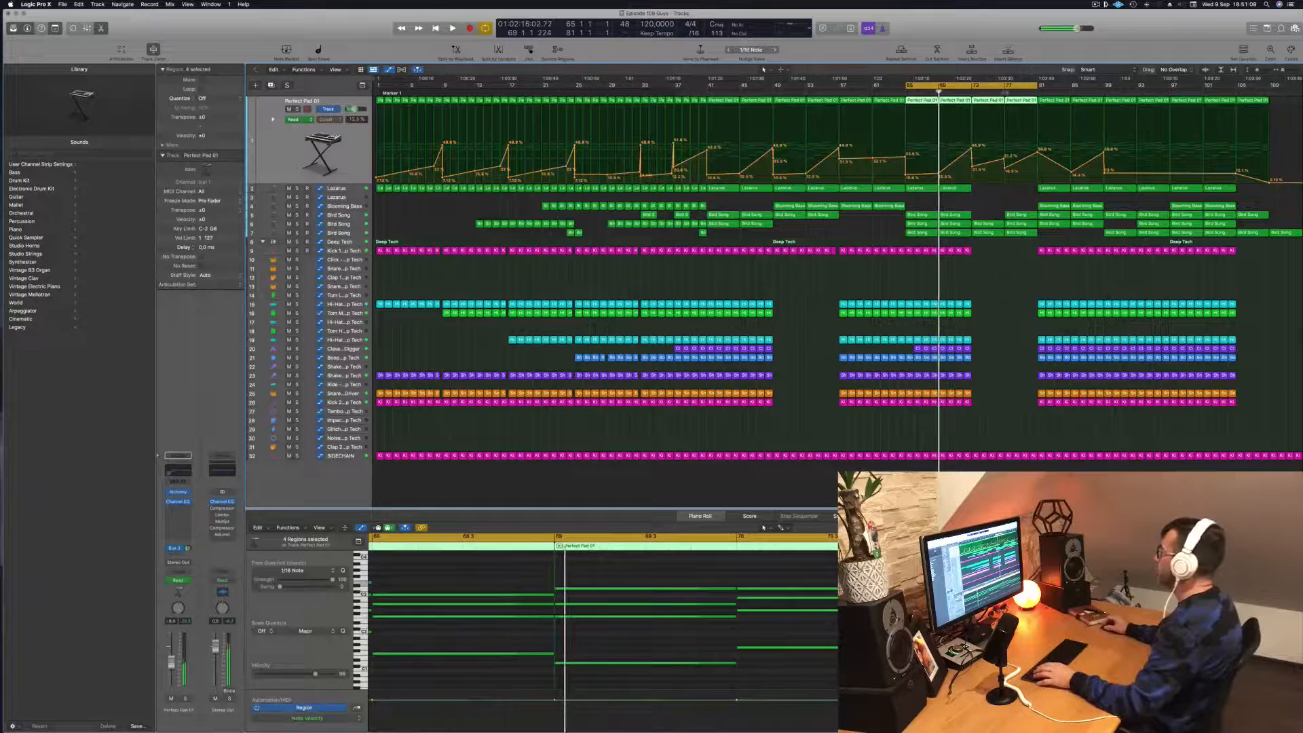
{"action": "key", "text": "shift+period"}
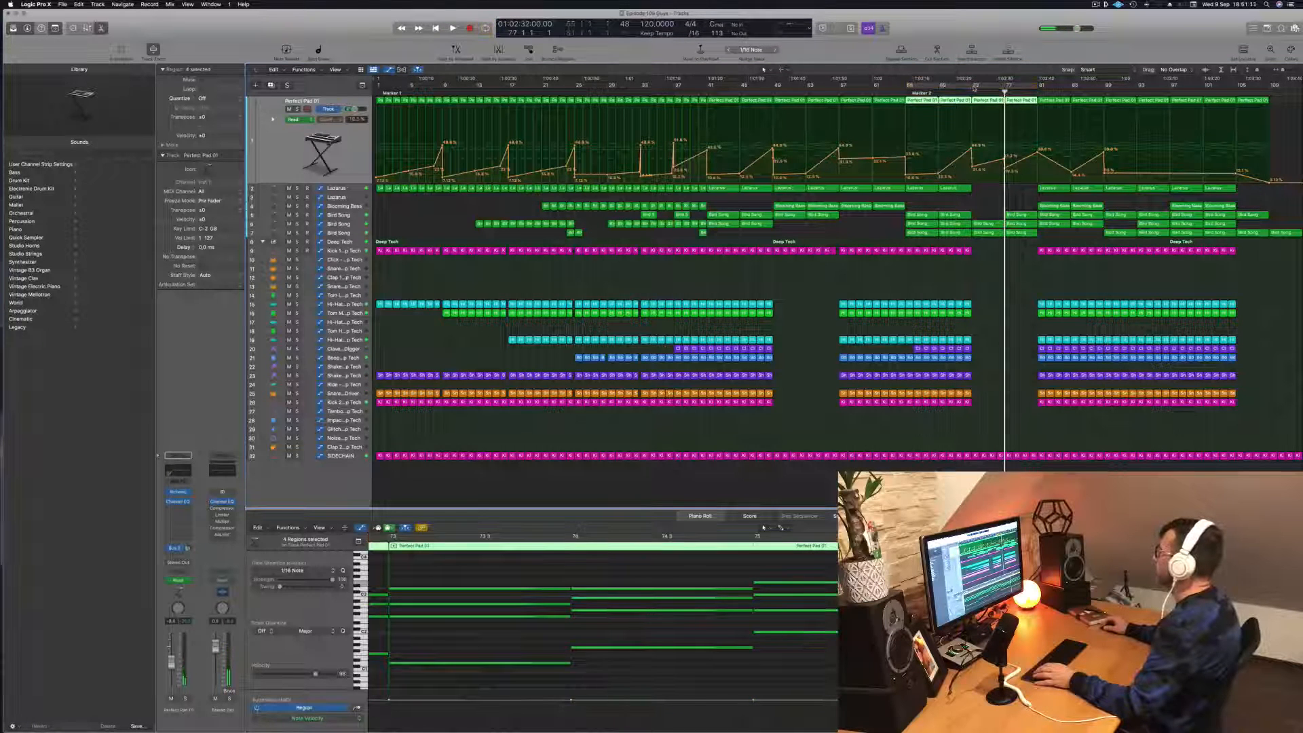
{"action": "left_click_drag", "start_coordinate": [906, 86], "coordinate": [975, 89]}
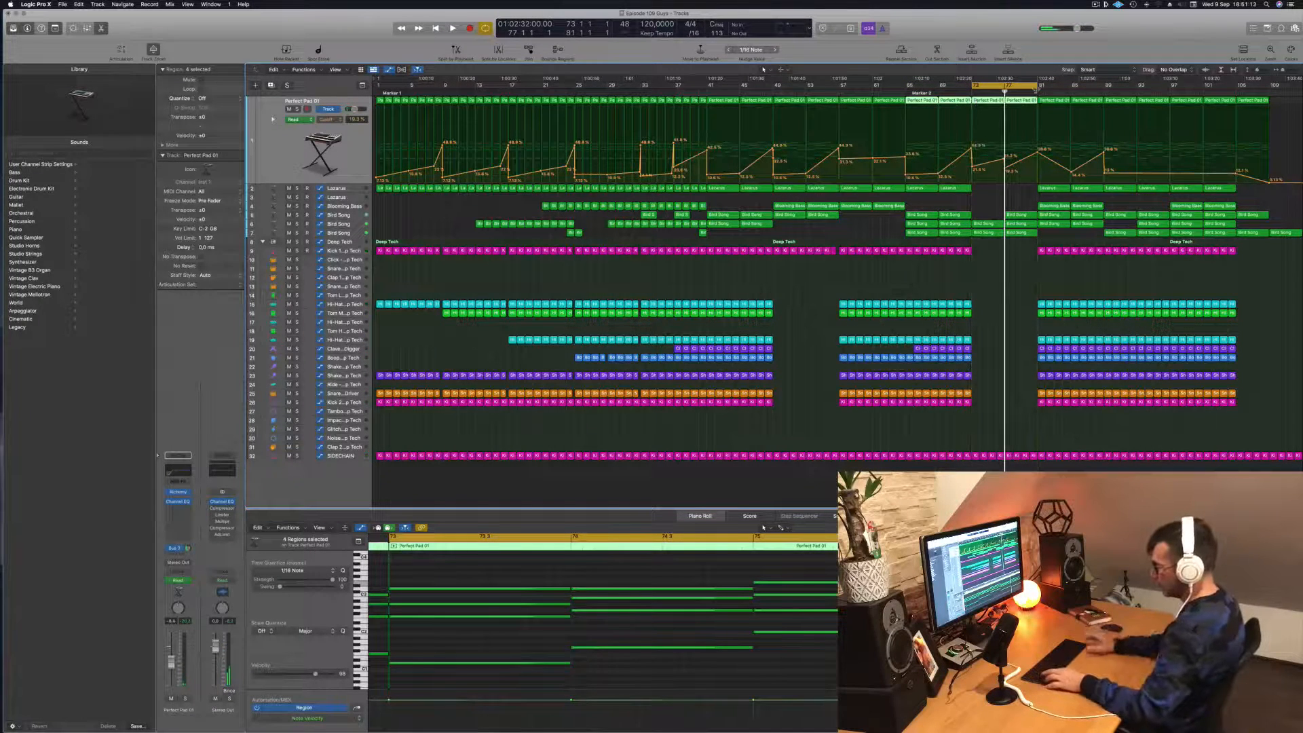
{"action": "key", "text": "ctrl+super+r"}
{"action": "key", "text": "ctrl+super+r"}
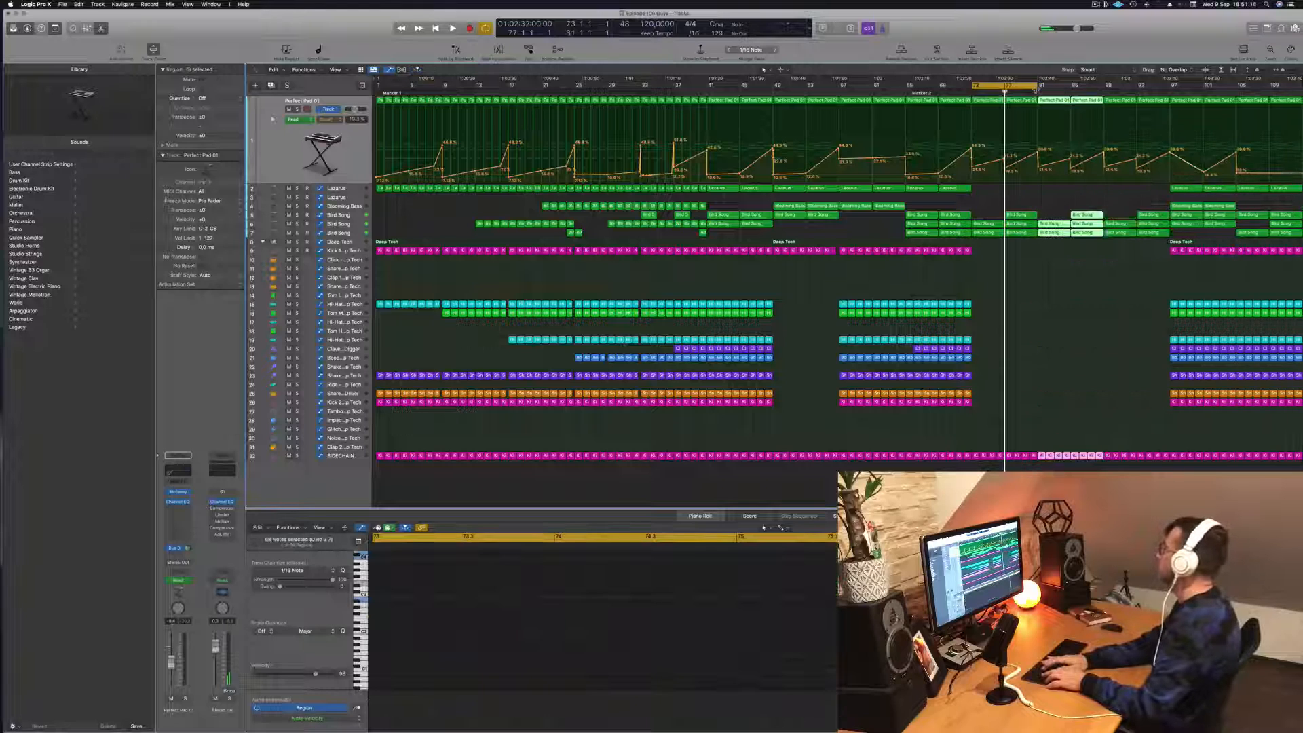
{"action": "key", "text": "space"}
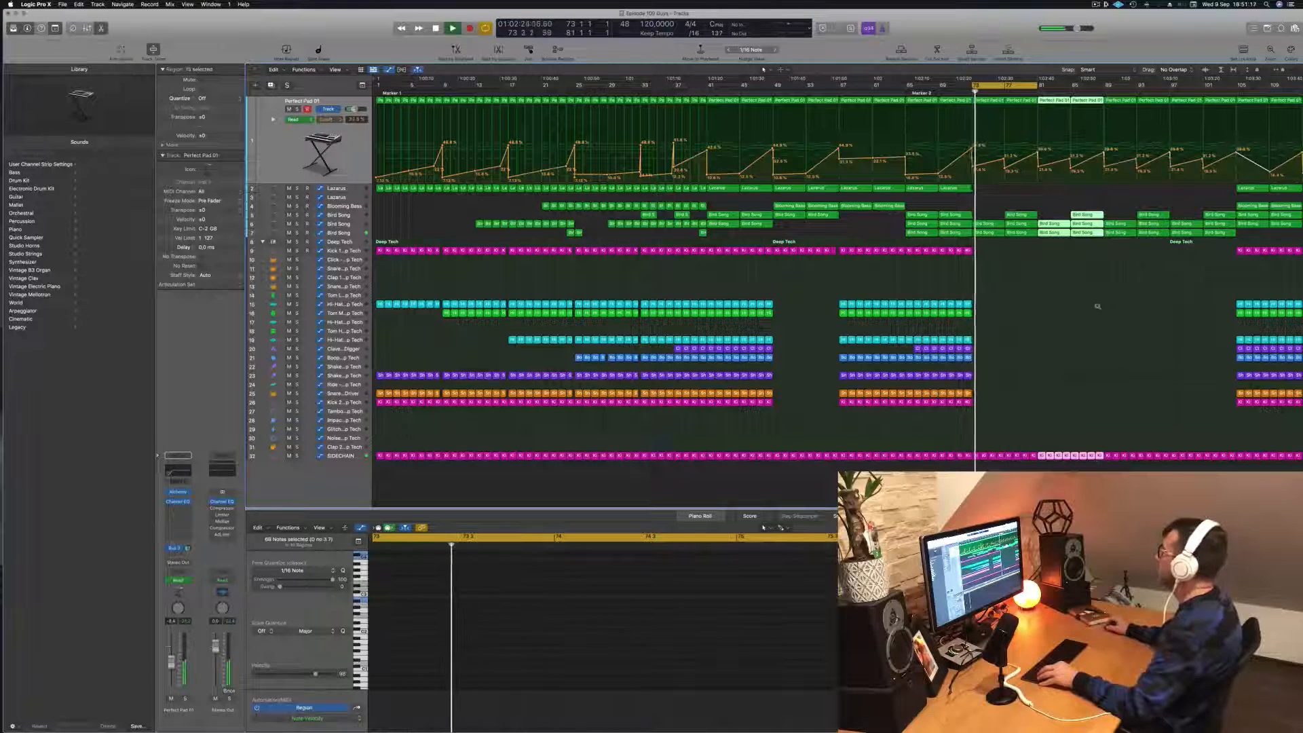
{"action": "key", "text": "ctrl+super+r"}
{"action": "scroll", "coordinate": [1099, 315], "scroll_direction": "down", "scroll_amount": 2}
{"action": "key", "text": "space"}
{"action": "key", "text": "space"}
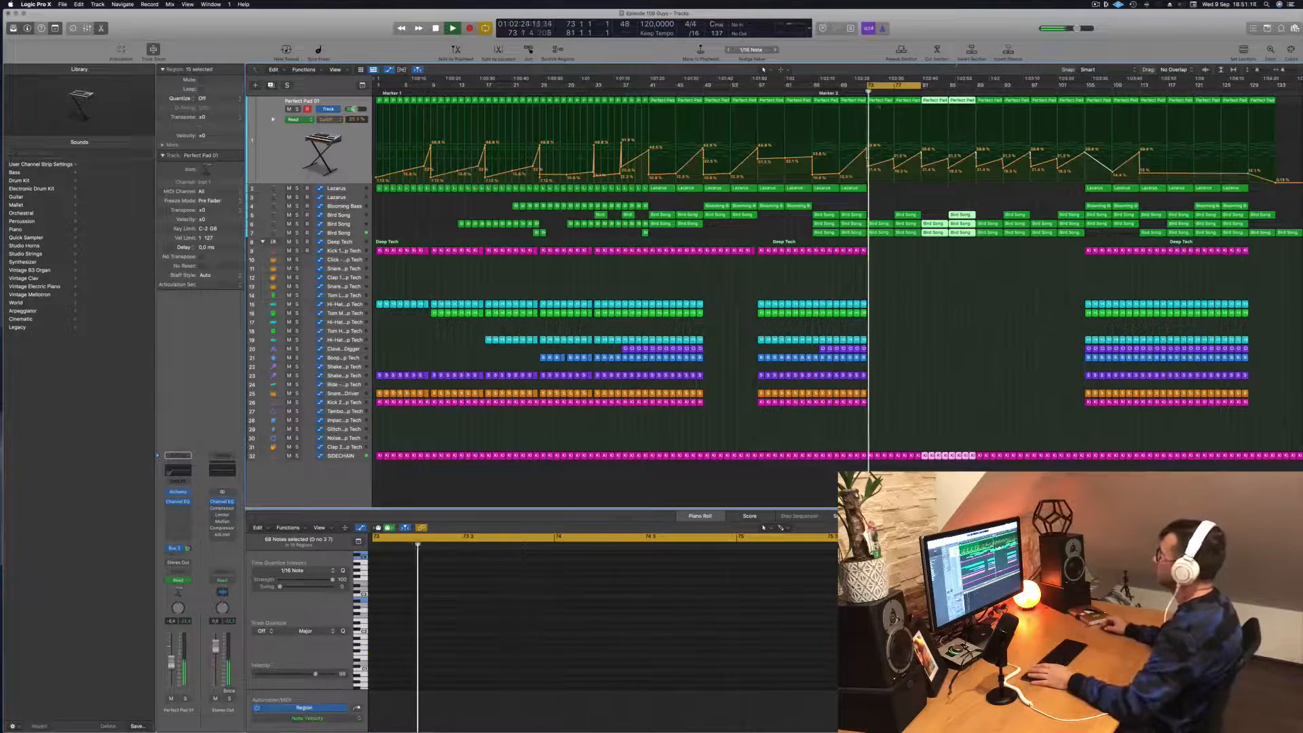
- Drop the lowest Bird Song track's volume automation at bar 73 so it rises gradually until bar 81, and replay the loop
{"action": "left_click", "coordinate": [356, 235]}
{"action": "key", "text": "space"}
{"action": "key", "text": "space"}
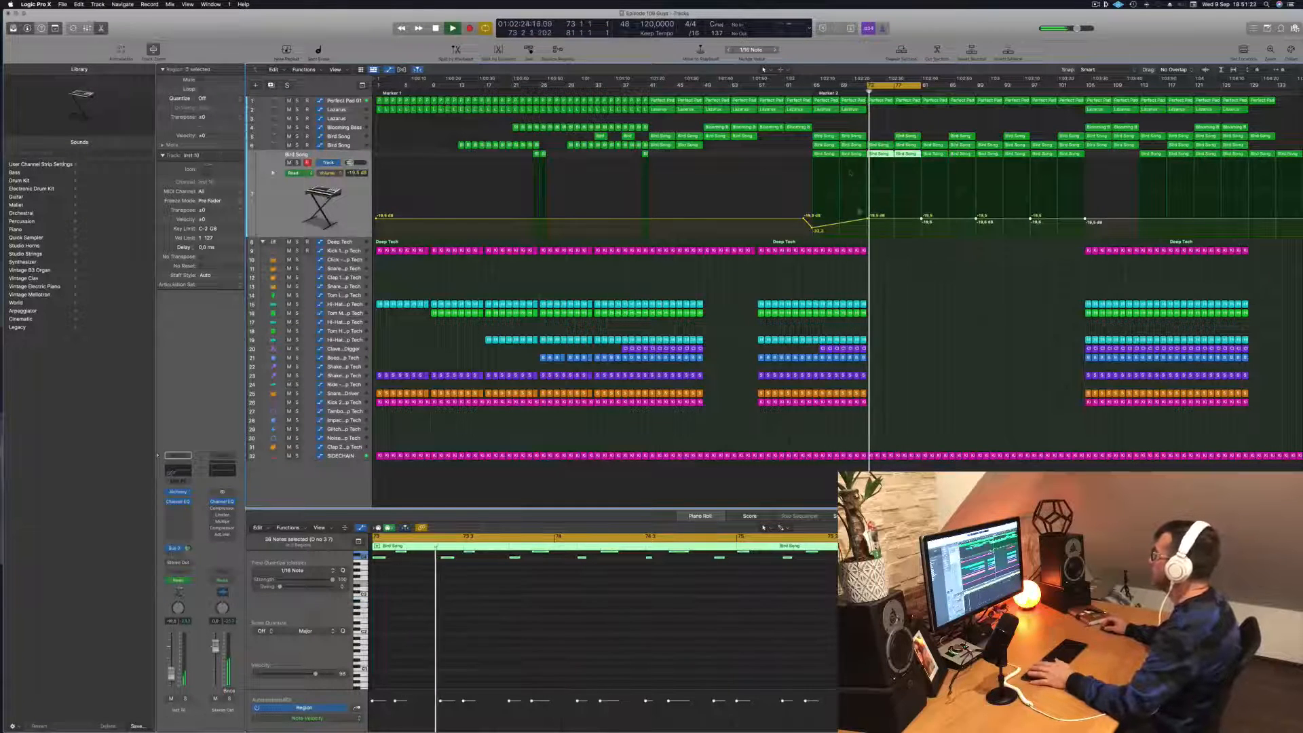
{"action": "key", "text": "space"}
{"action": "key", "text": "space"}
{"action": "left_click_drag", "start_coordinate": [868, 218], "coordinate": [868, 234]}
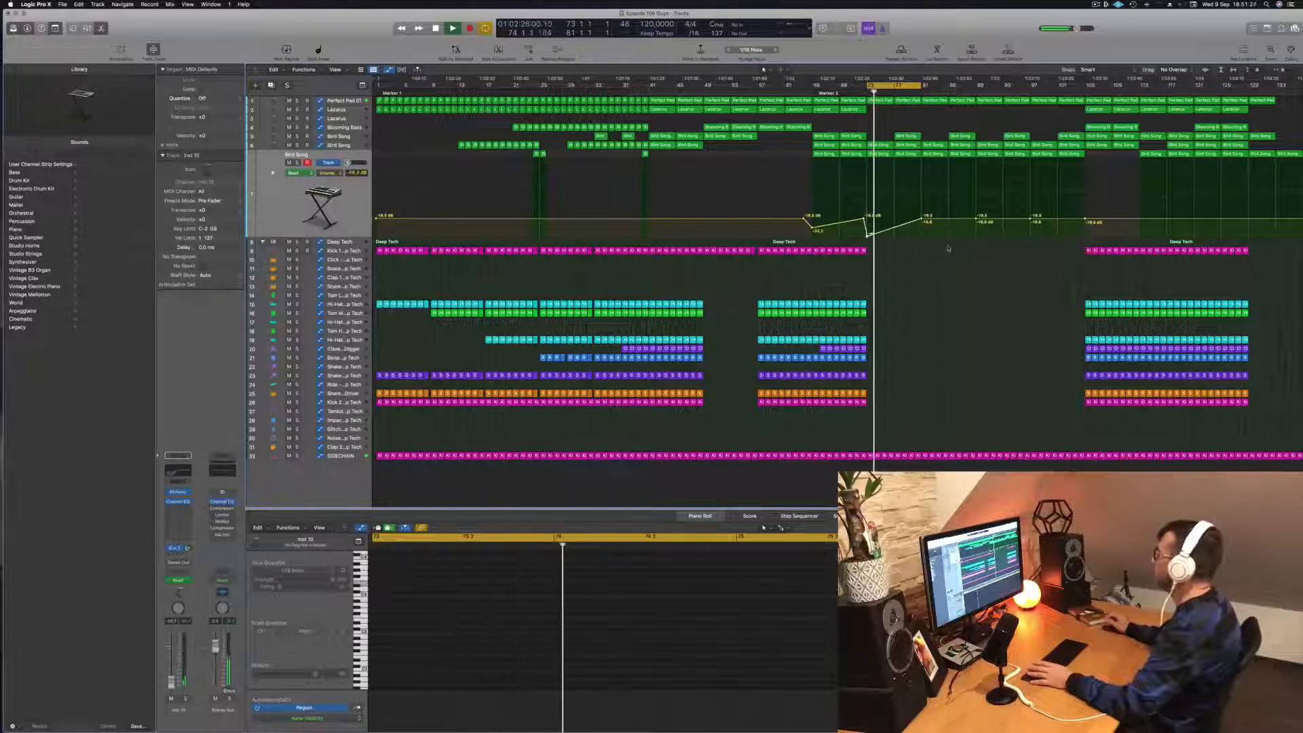
{"action": "key", "text": "space"}
{"action": "key", "text": "space"}
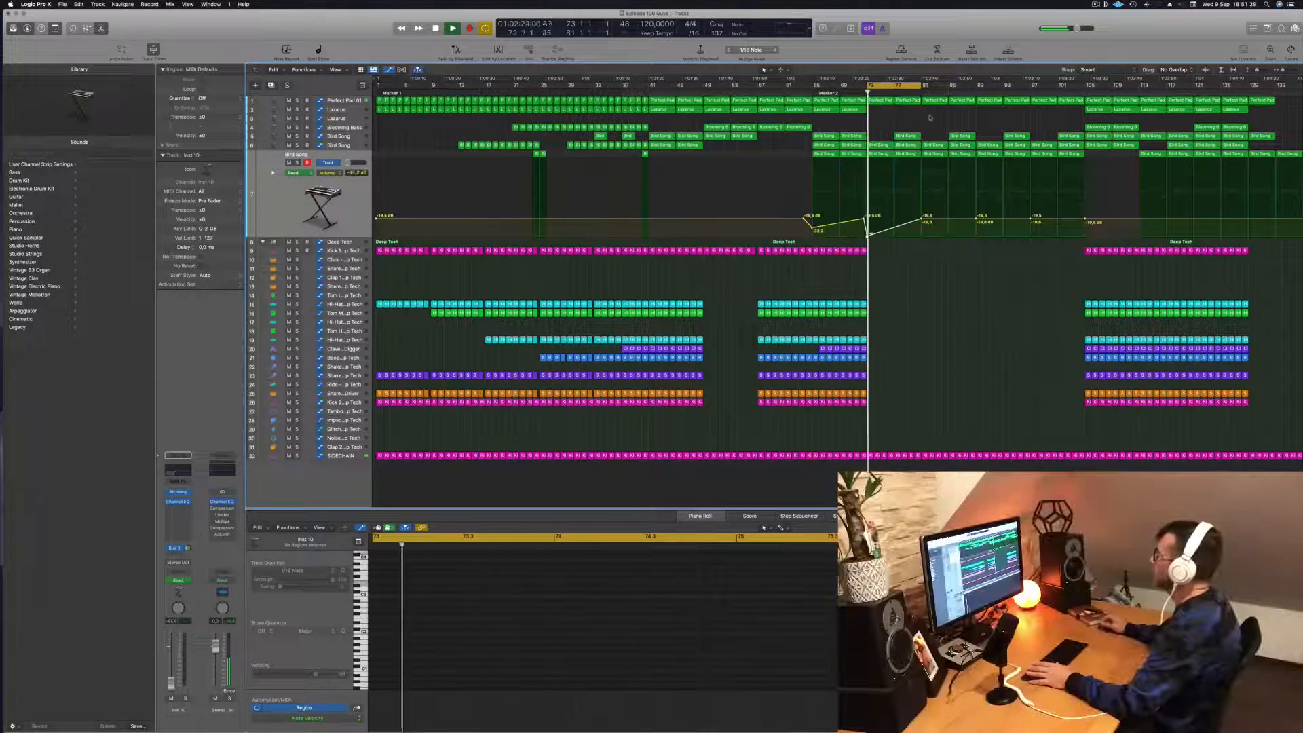
- Reshape the Perfect Pad 01 cutoff automation as one gradual rise from a low point at bar 73 to bar 81, and replay
{"action": "left_click", "coordinate": [343, 101]}
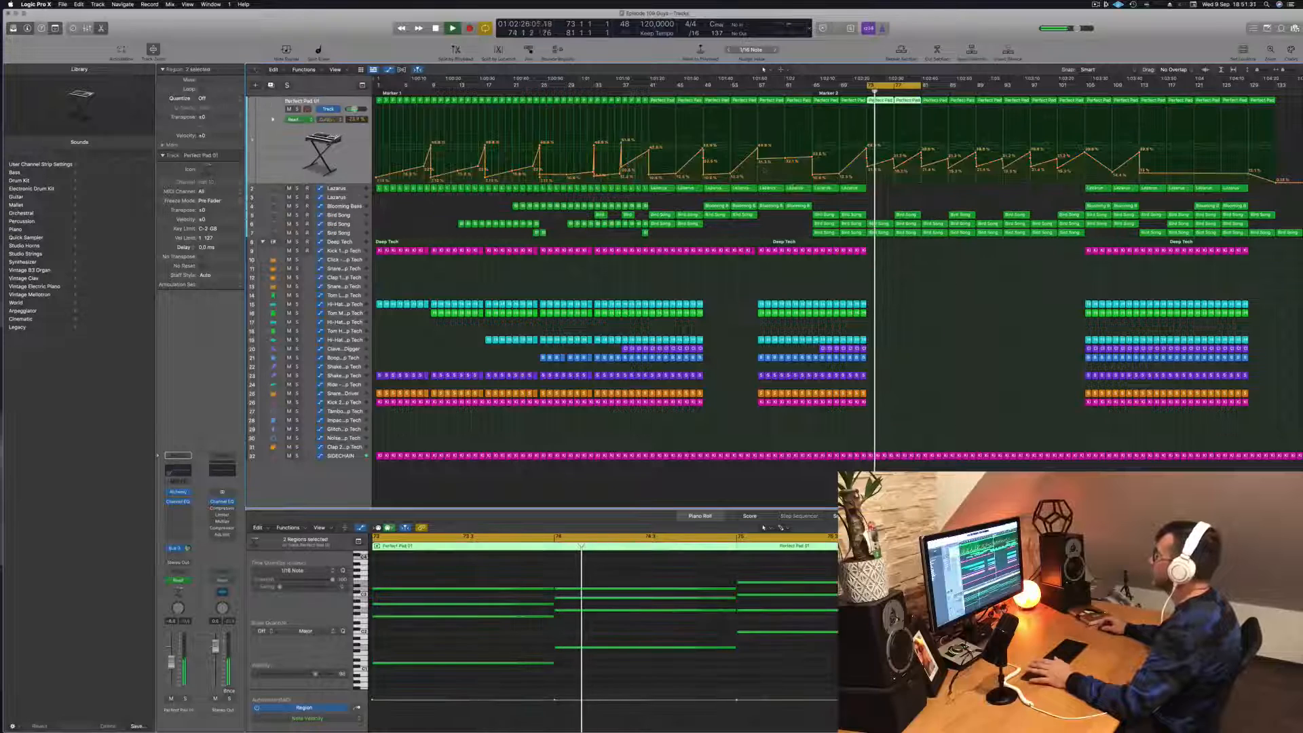
{"action": "double_click", "coordinate": [895, 170]}
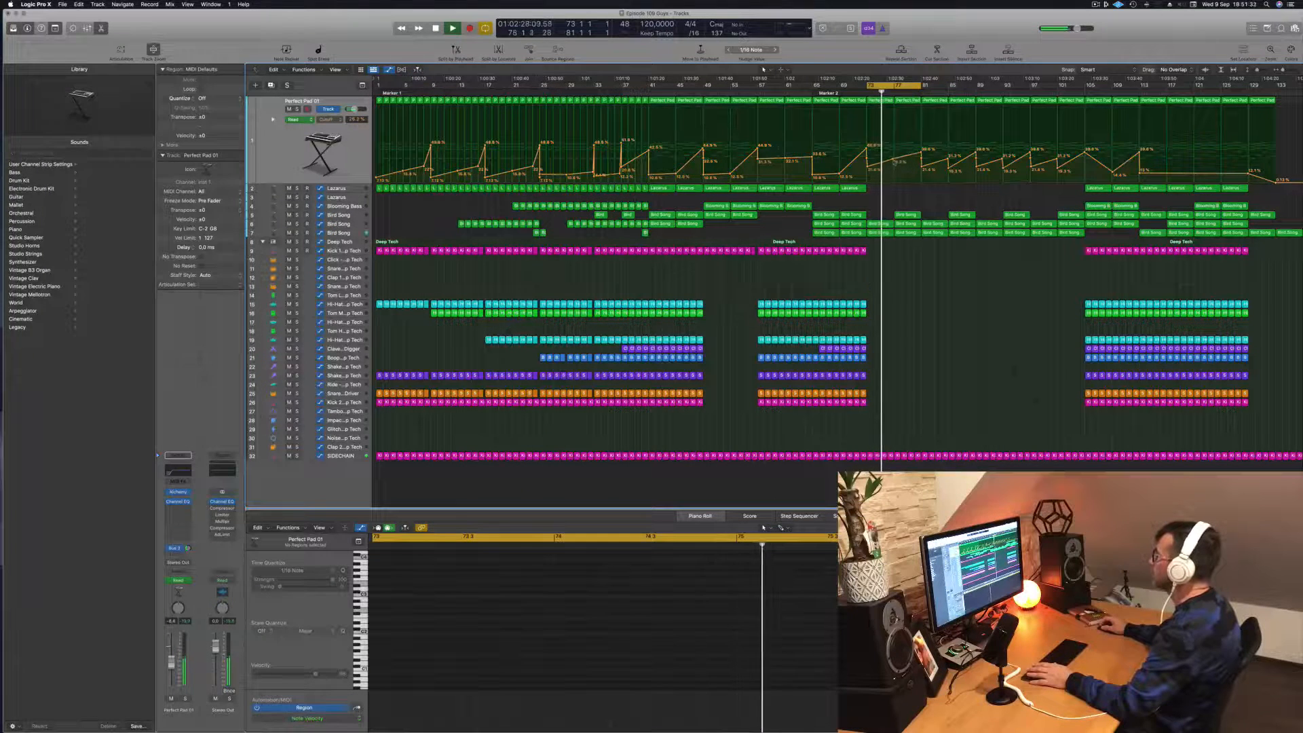
{"action": "left_click_drag", "start_coordinate": [894, 160], "coordinate": [868, 175]}
{"action": "key", "text": "space"}
{"action": "key", "text": "space"}
{"action": "key", "text": "space"}
{"action": "key", "text": "space"}
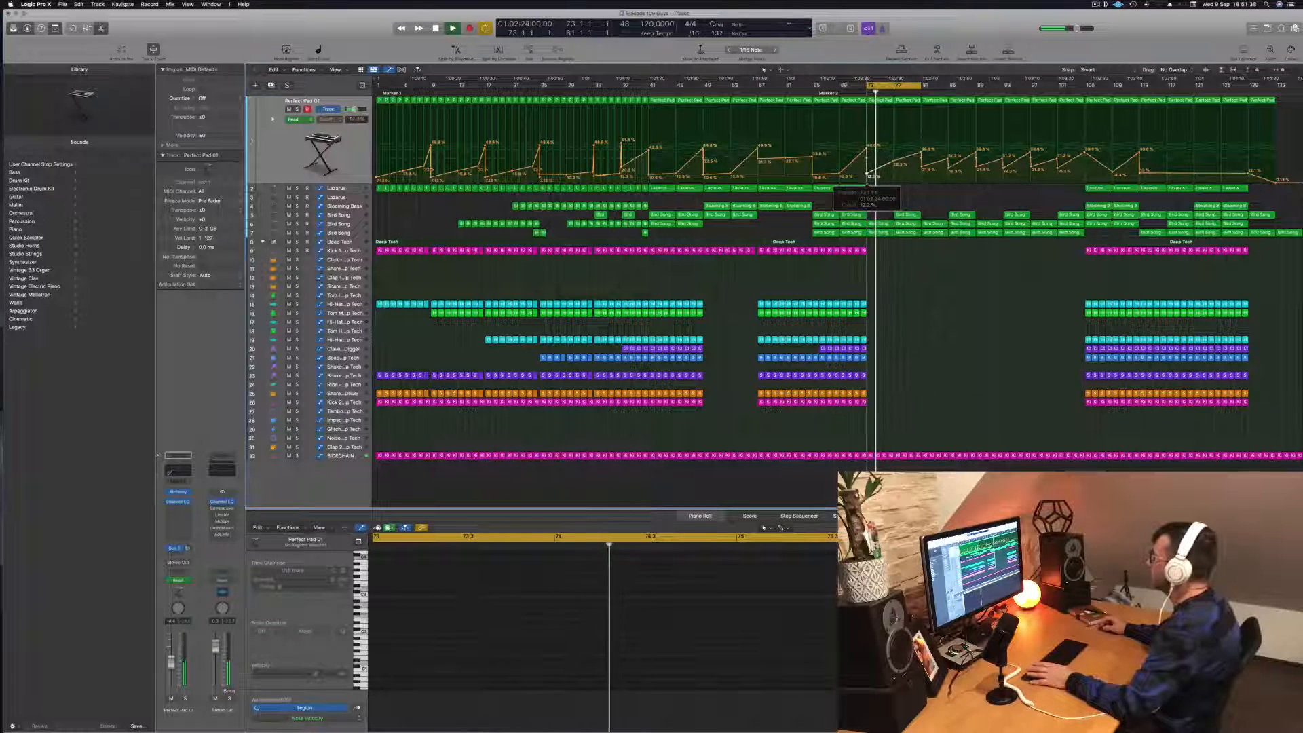
{"action": "key", "text": "space"}
{"action": "key", "text": "space"}
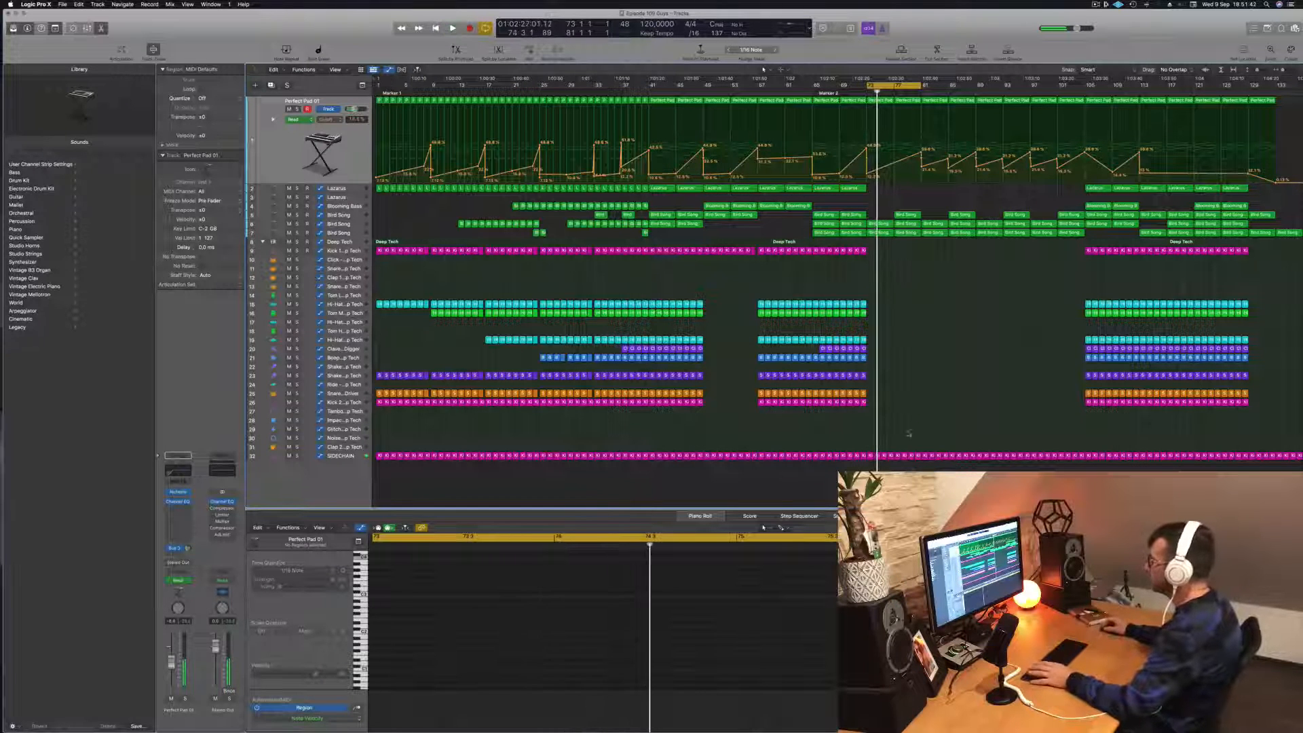
- Copy the last Kick 2 region before bar 73 onto the Noise - Deep Tech track at bar 73 and select that track
{"action": "left_click", "coordinate": [863, 402]}
{"action": "left_click_drag", "start_coordinate": [863, 403], "coordinate": [871, 439]}
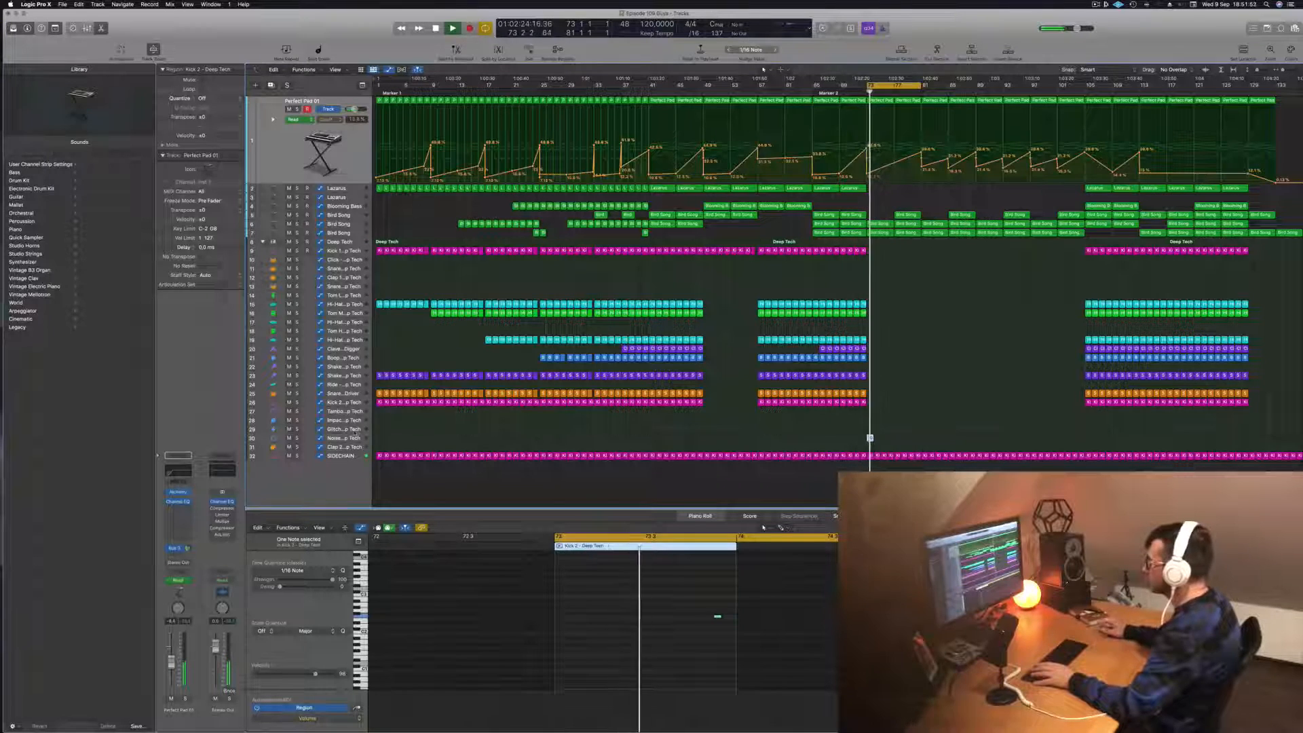
{"action": "left_click", "coordinate": [354, 429]}
{"action": "left_click", "coordinate": [352, 438]}
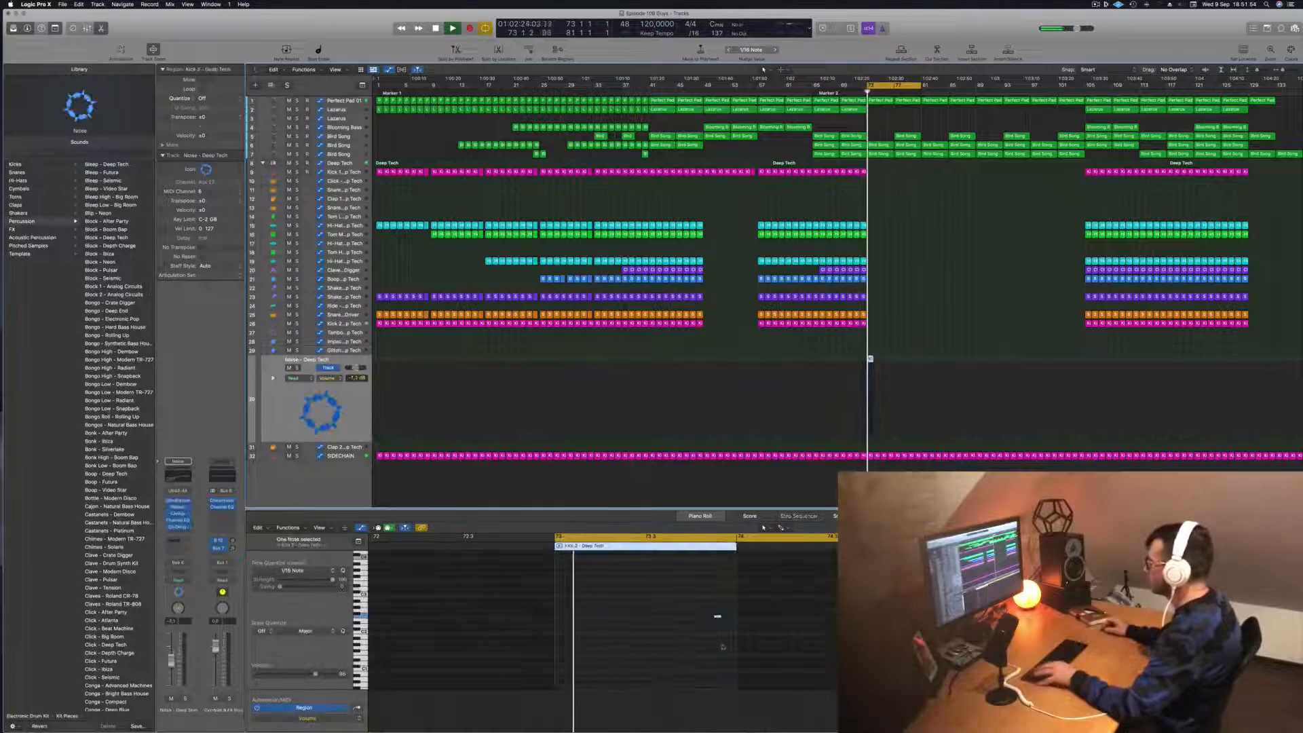
- Move the copied region's note to the start of bar 73 and transpose it upward
{"action": "left_click_drag", "start_coordinate": [696, 610], "coordinate": [768, 650]}
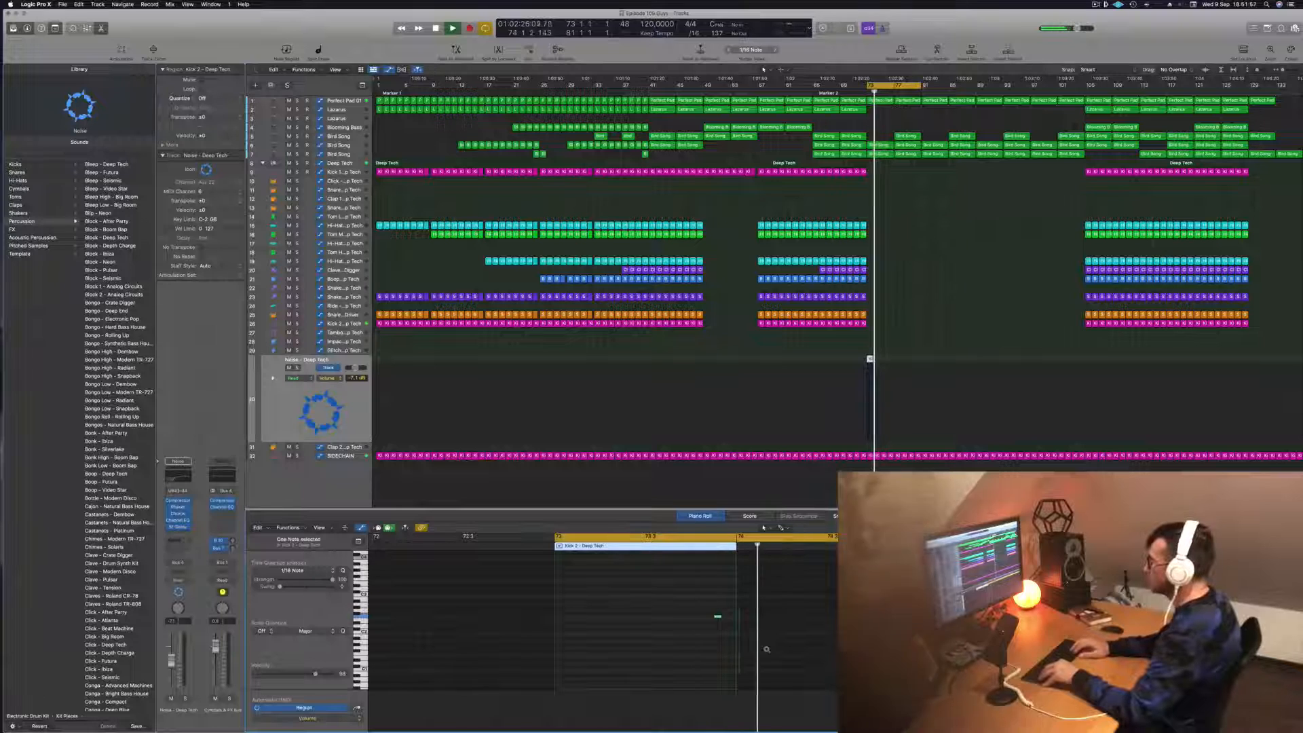
{"action": "key", "text": "alt+Left"}
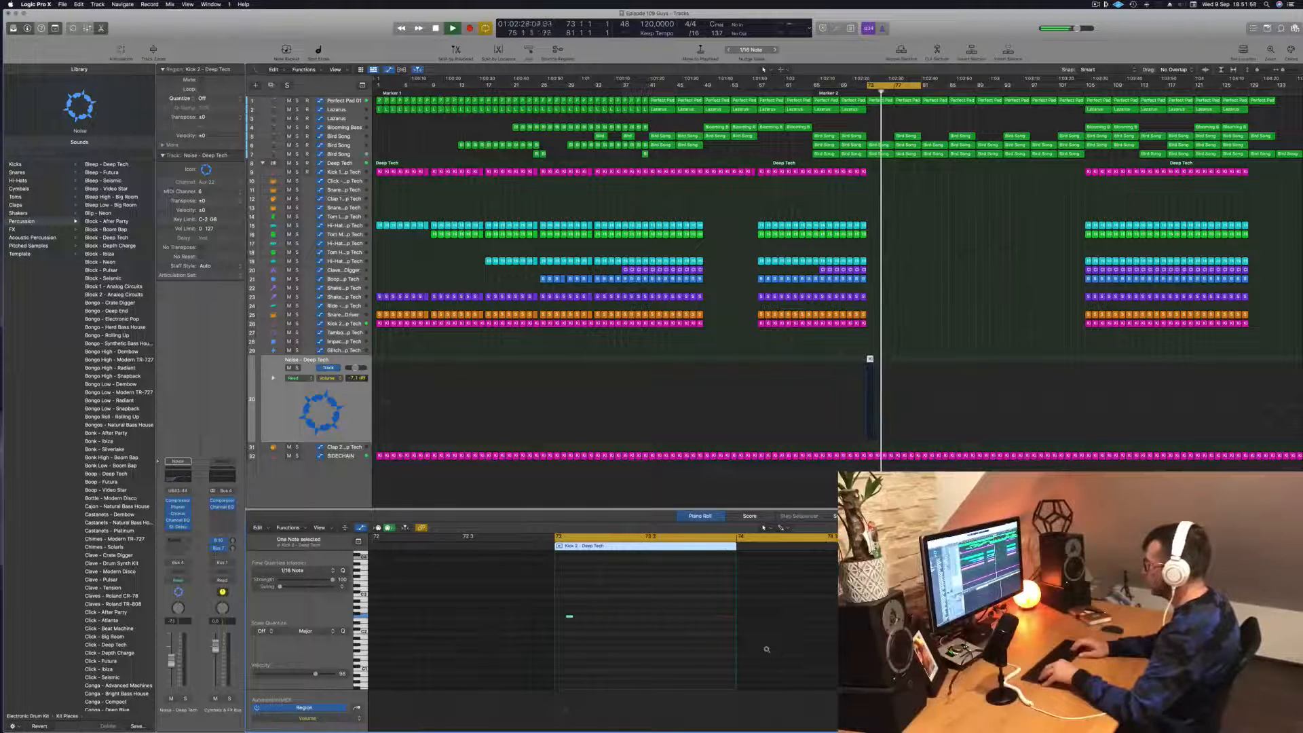
{"action": "key", "text": "alt+Left"}
{"action": "key", "text": "shift+alt+Up"}
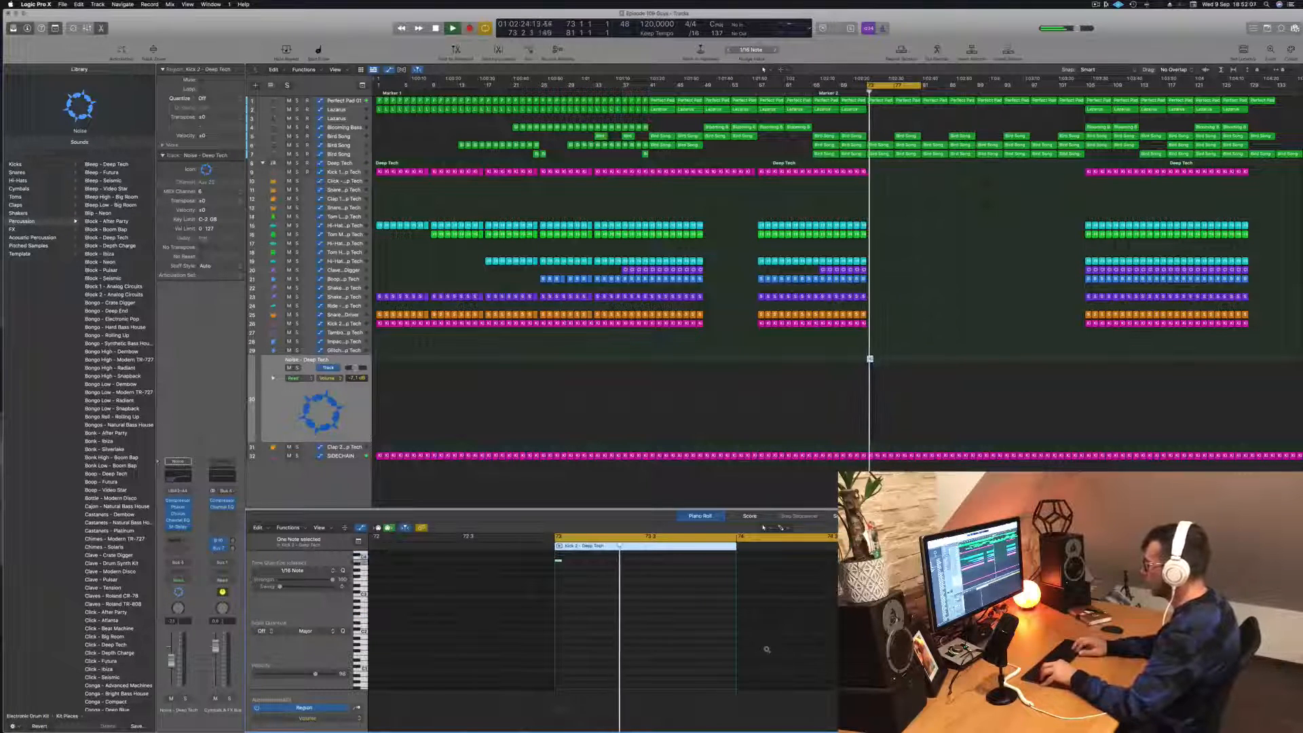
- Lower the bar 73 note on the Noise - Deep Tech track semitone by semitone while auditioning it in the loop
{"action": "key", "text": "alt+Down"}
{"action": "key", "text": "alt+Down"}
{"action": "key", "text": "alt+Down"}
{"action": "key", "text": "alt+Down"}
{"action": "key", "text": "alt+Down"}
{"action": "key", "text": "alt+Down"}
{"action": "key", "text": "alt+Down"}
{"action": "key", "text": "alt+Down"}
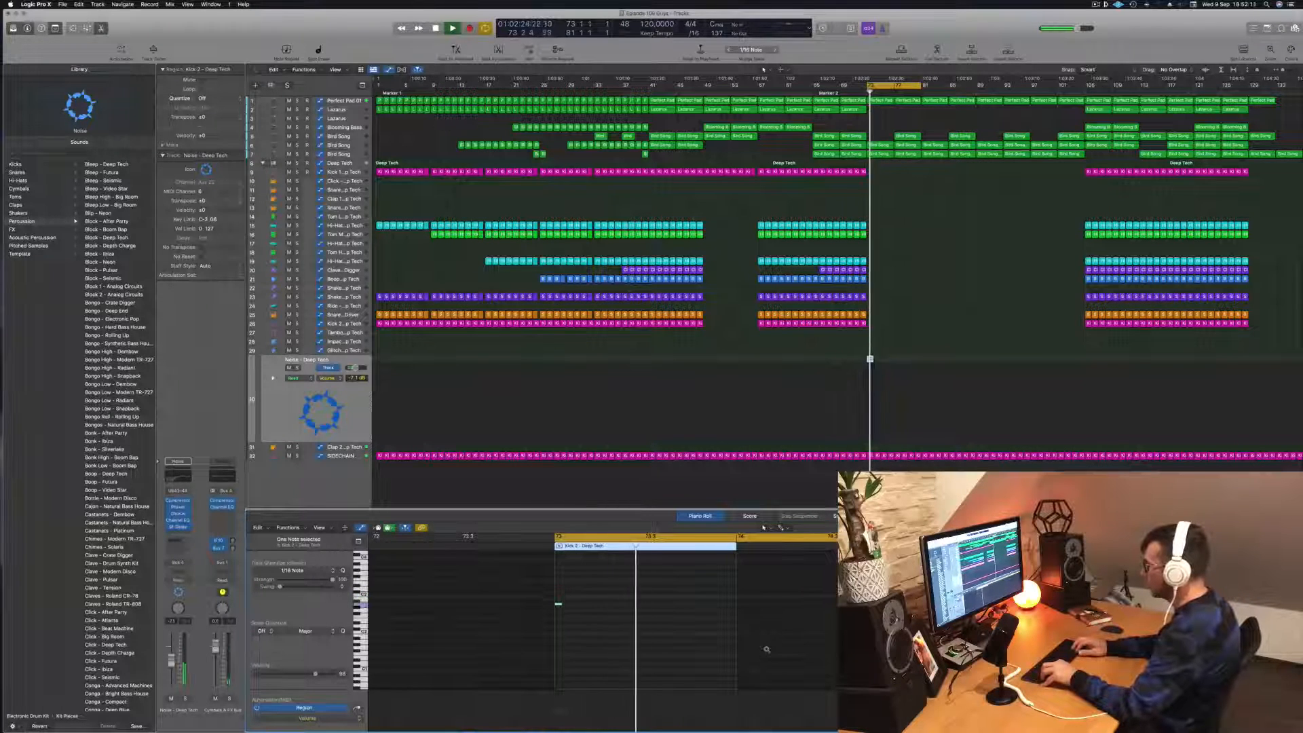
{"action": "key", "text": "alt+Down"}
{"action": "key", "text": "alt+Down"}
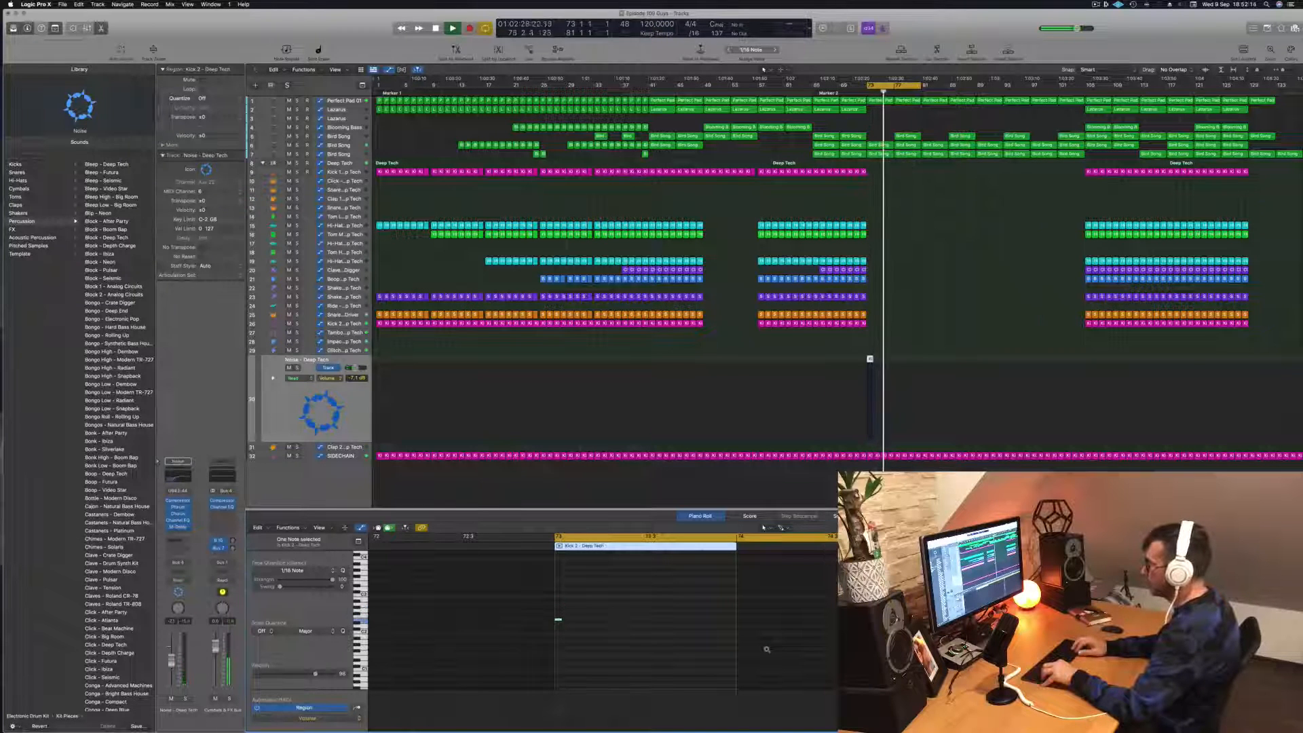
{"action": "key", "text": "alt+Down"}
{"action": "key", "text": "alt+Down"}
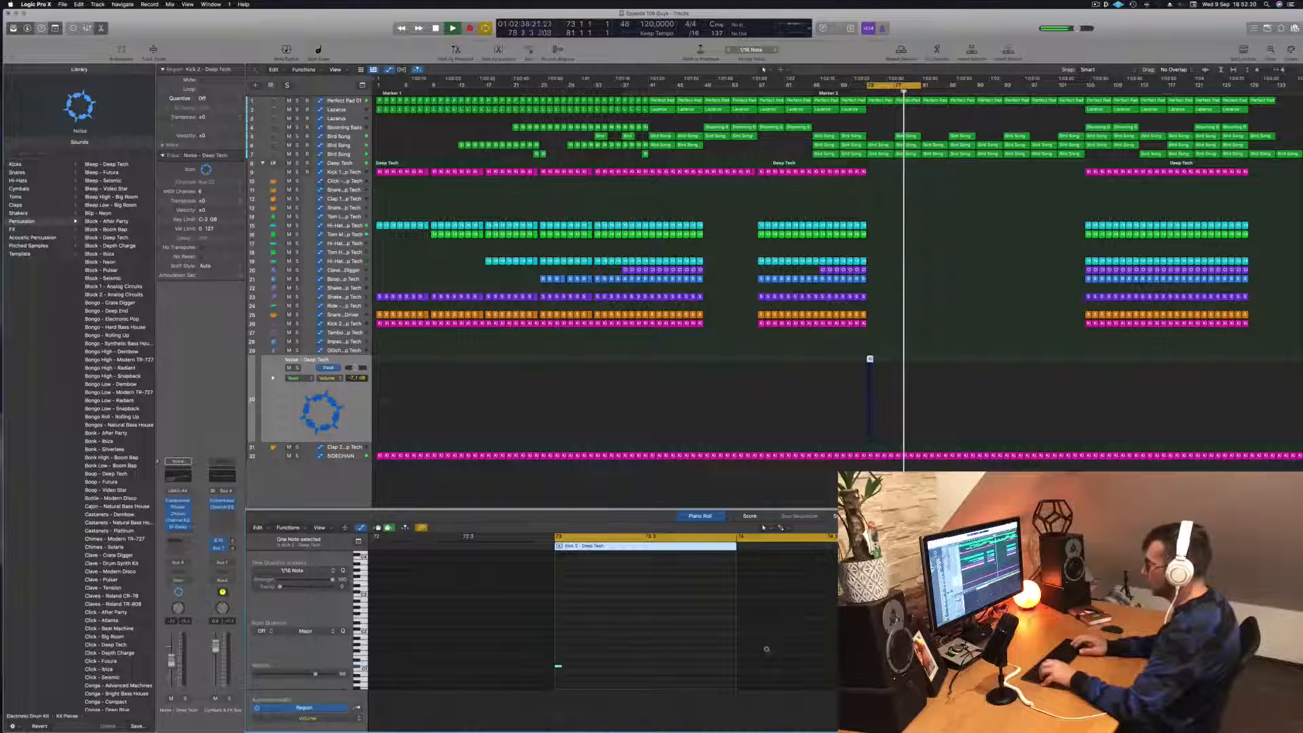
{"action": "key", "text": "space"}
{"action": "key", "text": "space"}
{"action": "scroll", "coordinate": [767, 650], "scroll_direction": "down", "scroll_amount": 3}
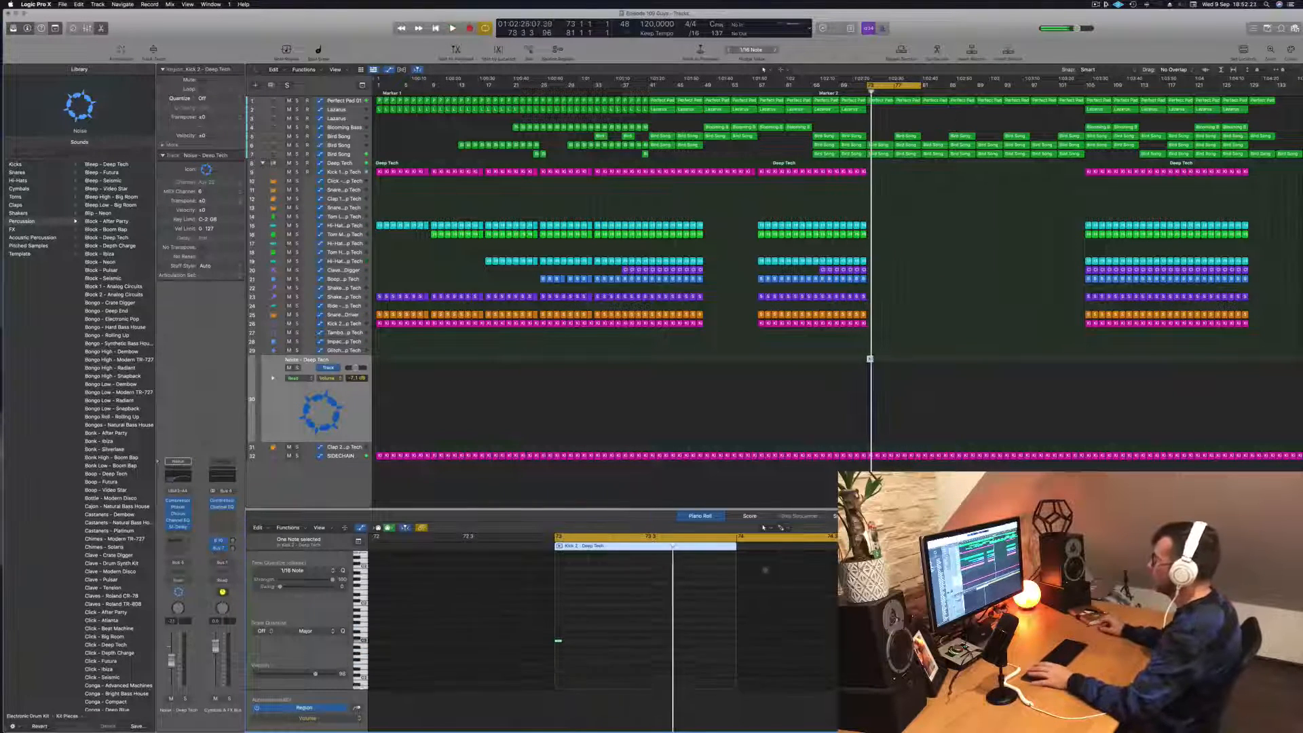
{"action": "left_click", "coordinate": [297, 402]}
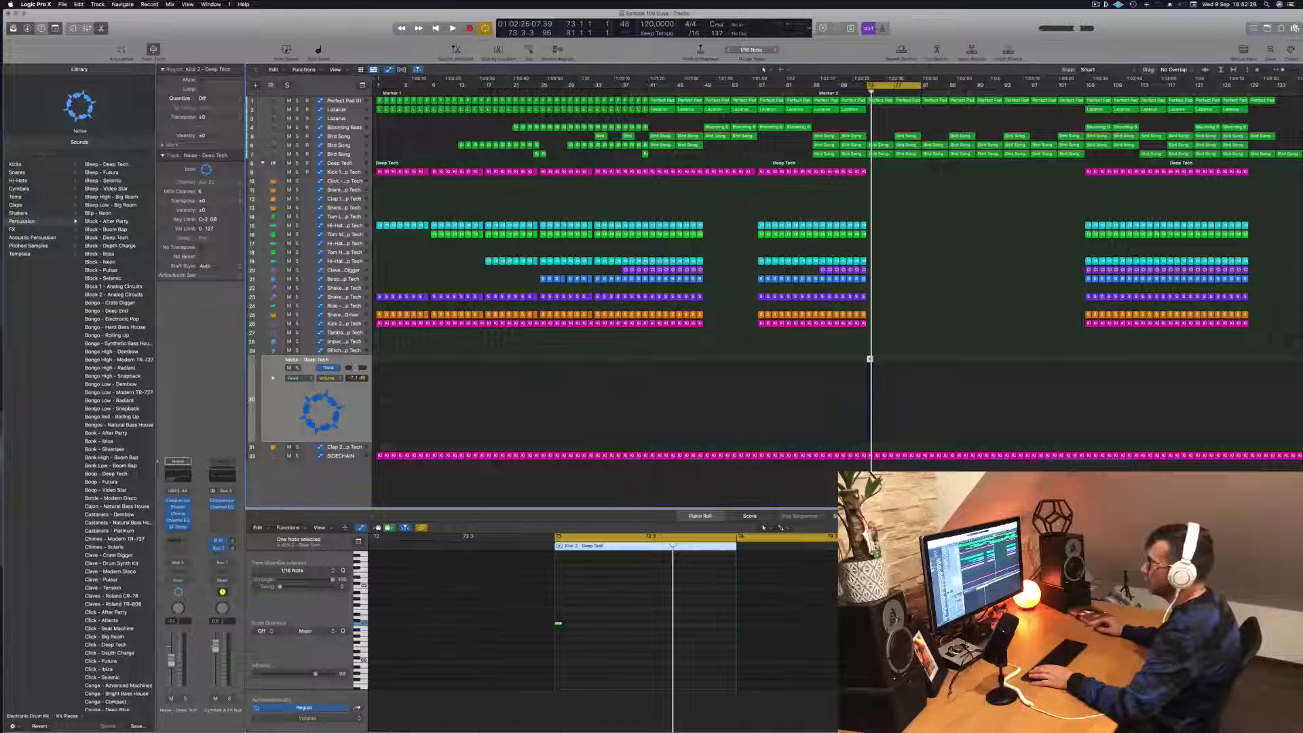
- Audition the loop from bar 73, delete the bar 77 region on the uppermost Bird Song track, and save the project
{"action": "left_click", "coordinate": [344, 165]}
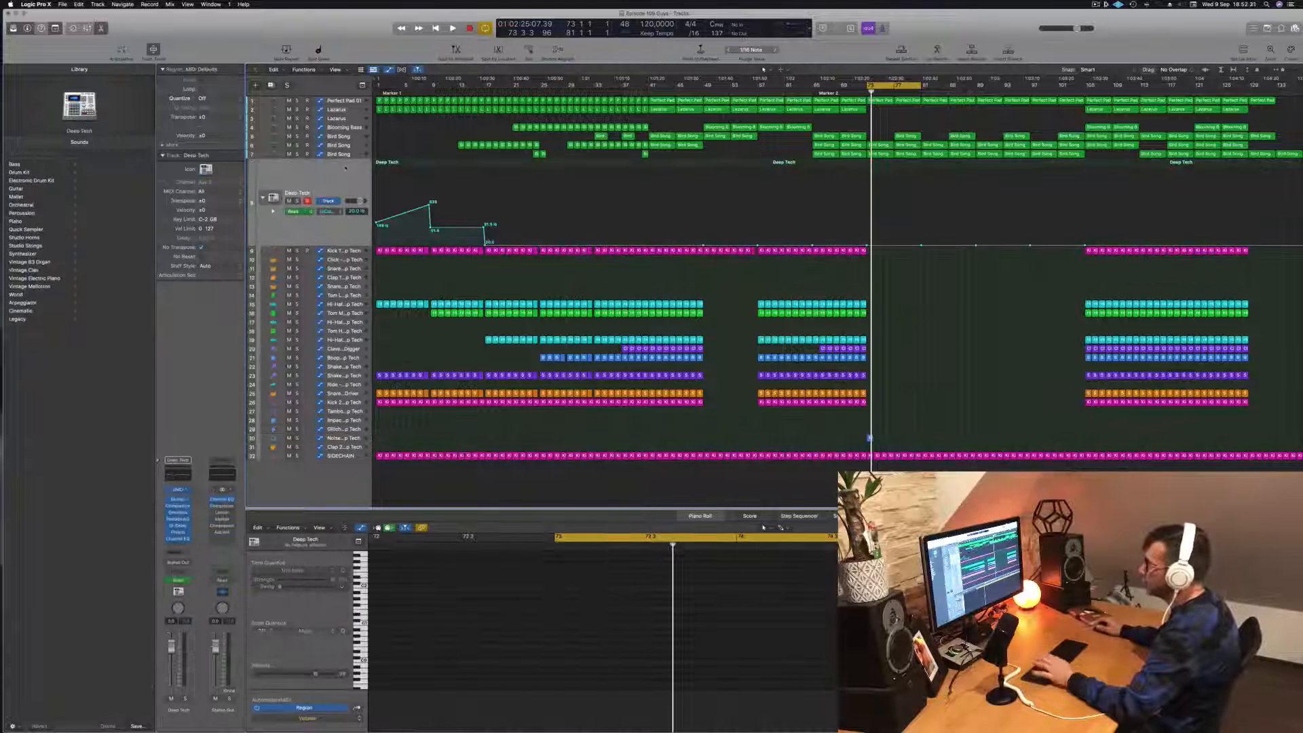
{"action": "key", "text": "space"}
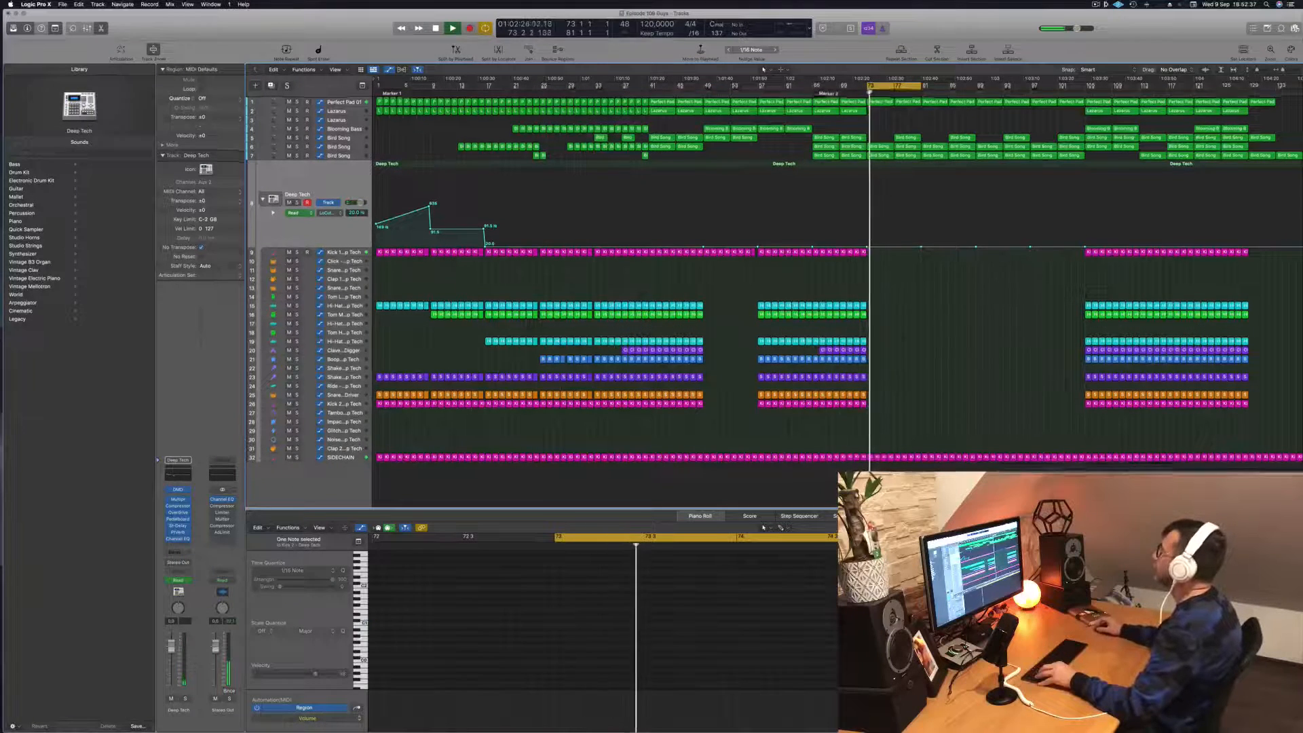
{"action": "left_click", "coordinate": [346, 102]}
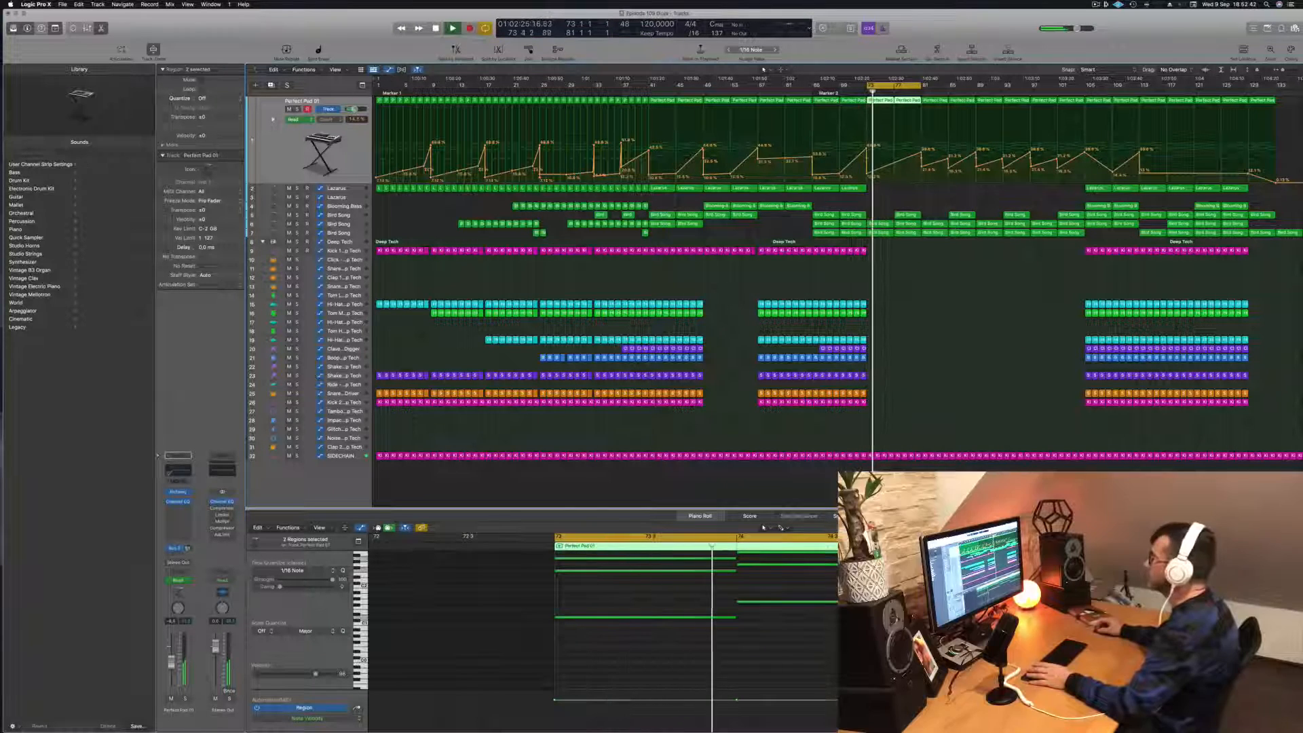
{"action": "left_click", "coordinate": [329, 226]}
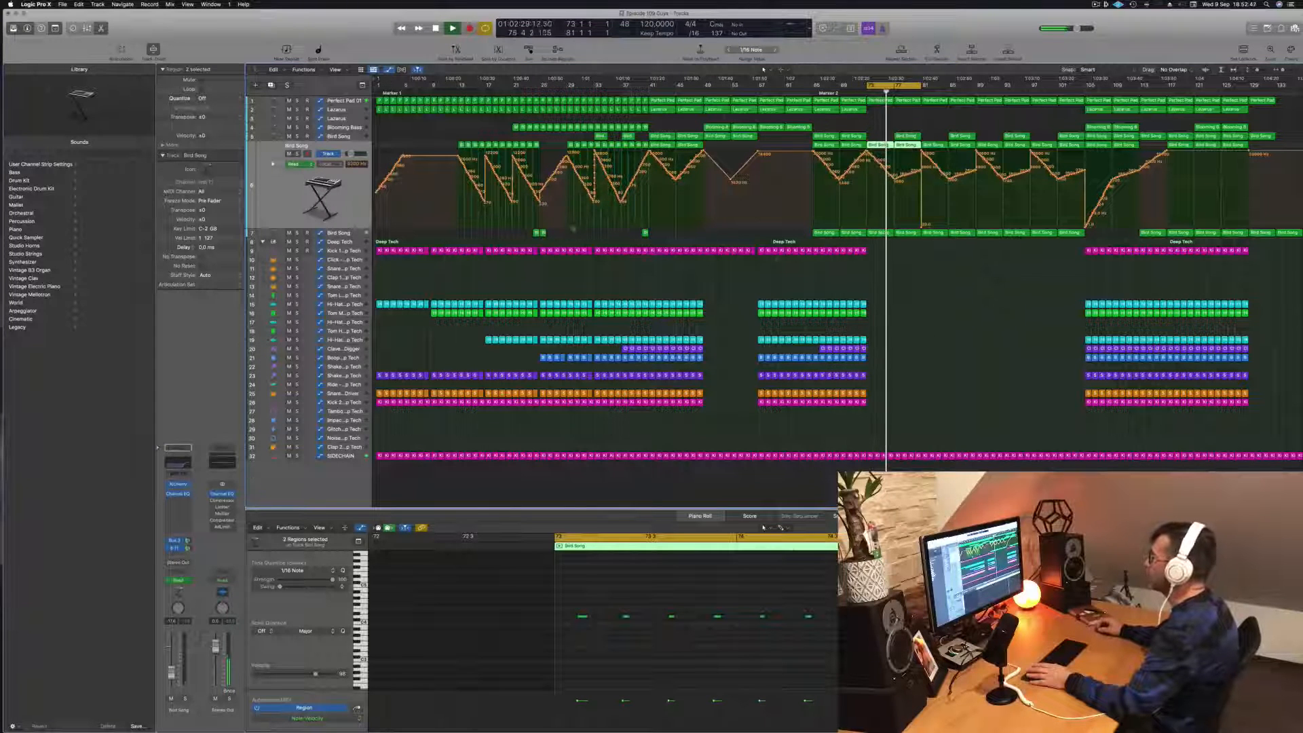
{"action": "key", "text": "Down"}
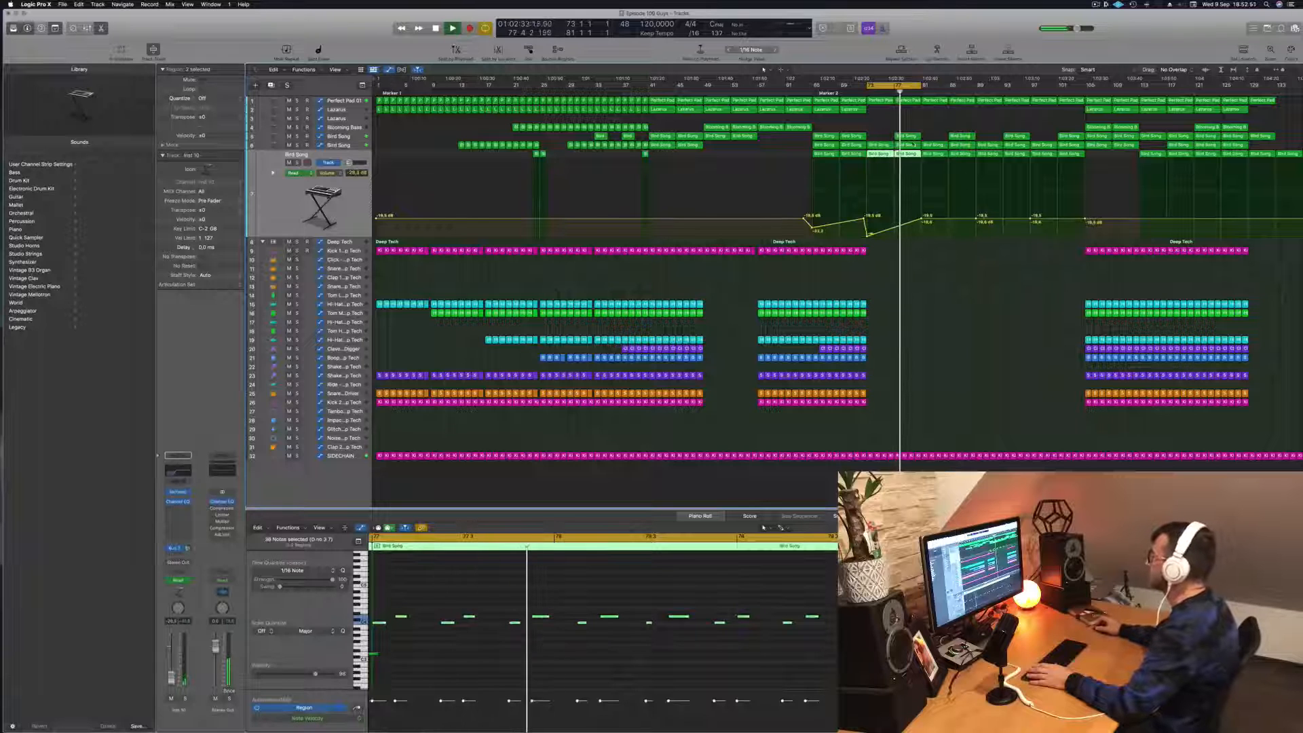
{"action": "left_click", "coordinate": [911, 137]}
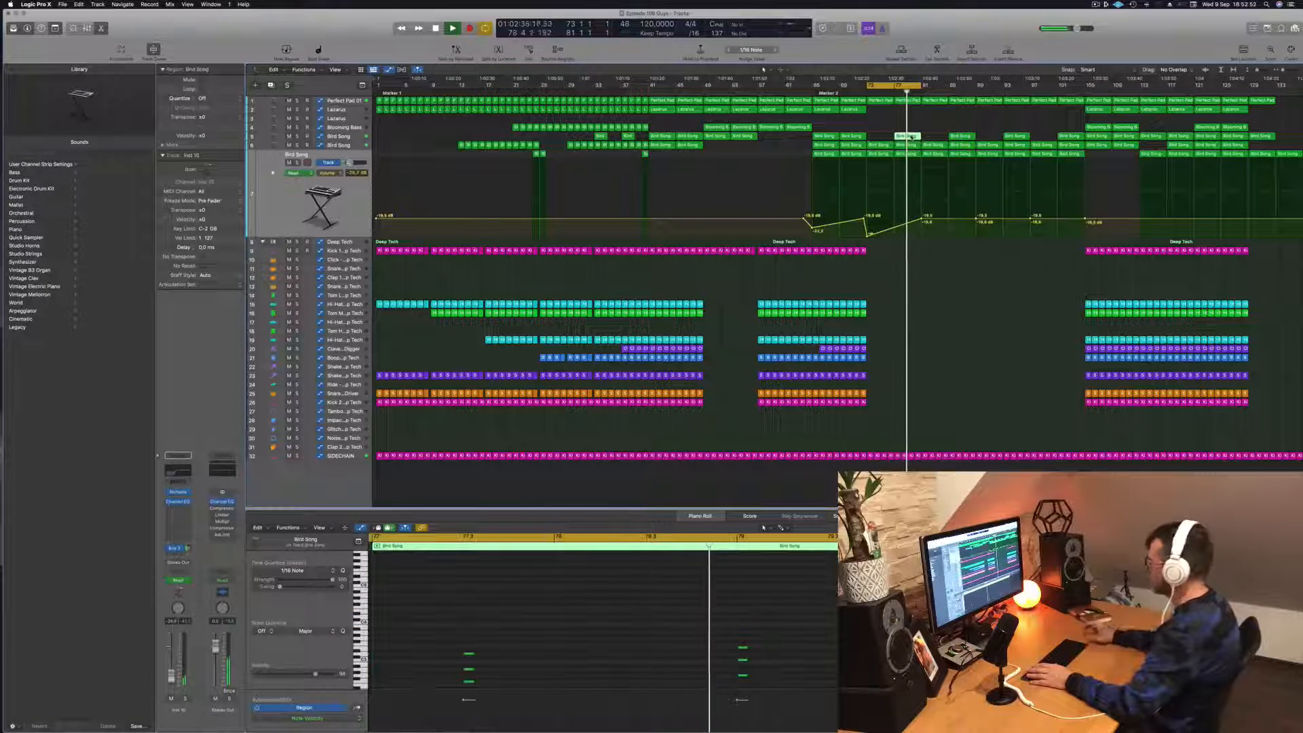
{"action": "key", "text": "Delete"}
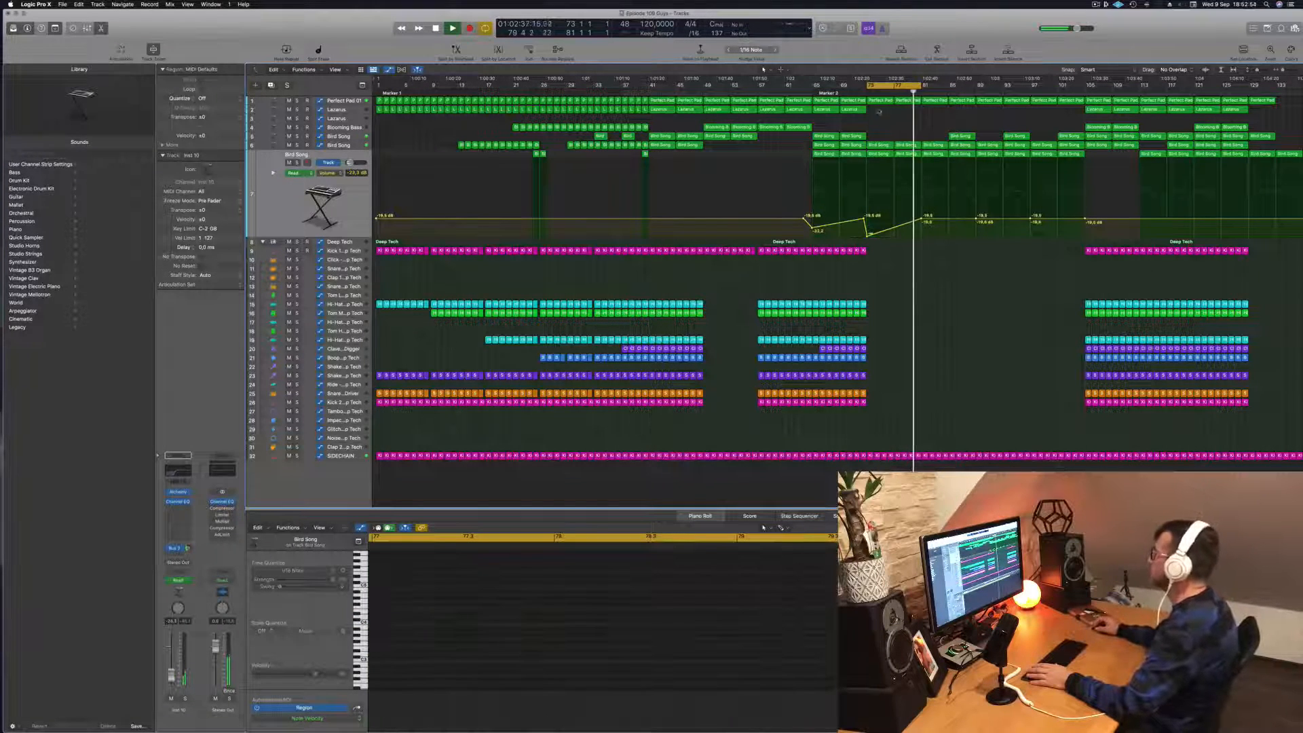
{"action": "left_click", "coordinate": [859, 93]}
{"action": "key", "text": "super+s"}
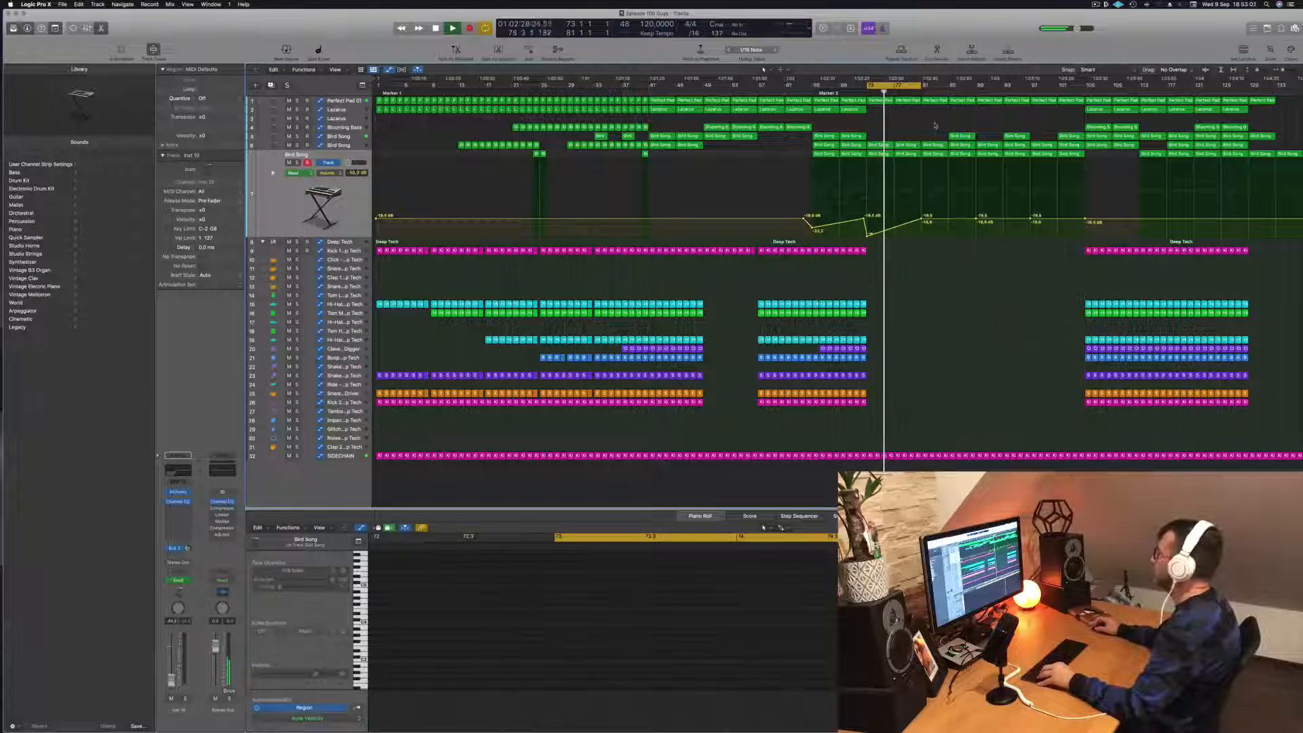
- Copy the Lazarus region from bar 105 to bar 81, select the Lazarus track and restart playback
{"action": "left_click", "coordinate": [1102, 111]}
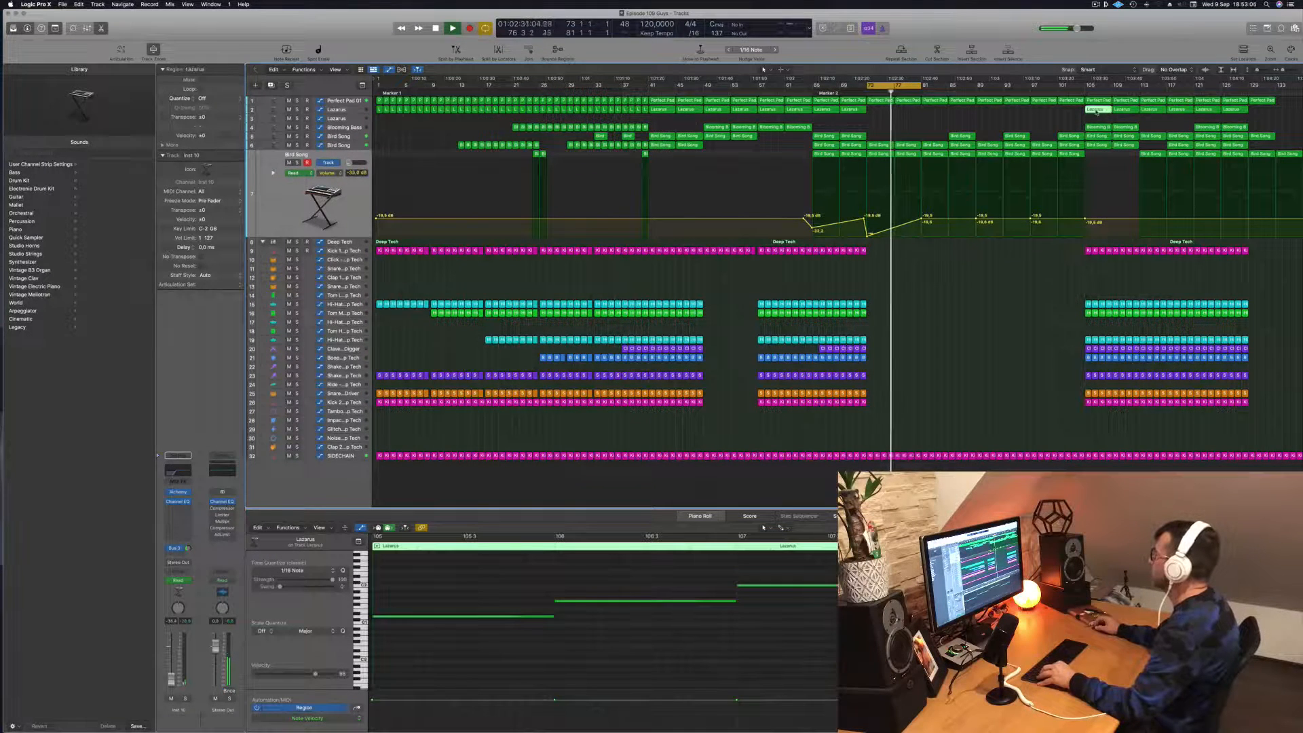
{"action": "left_click_drag", "start_coordinate": [1096, 111], "coordinate": [935, 114]}
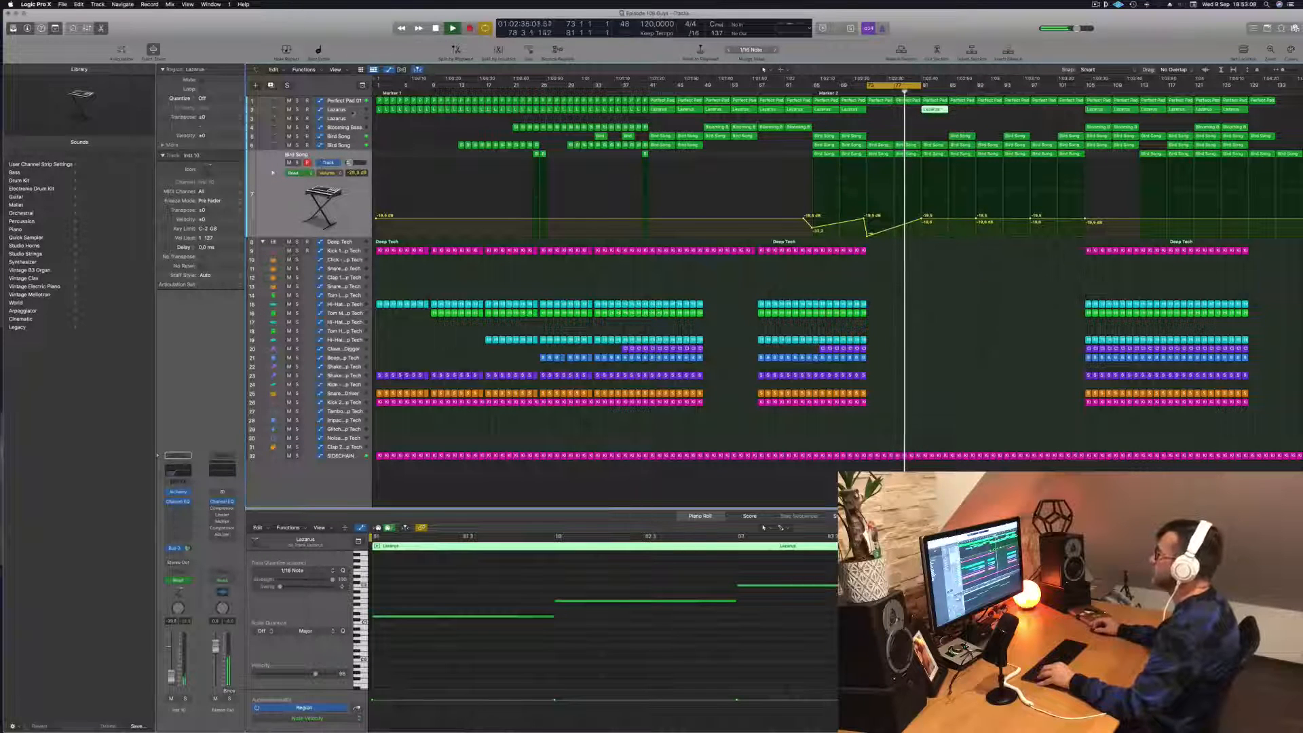
{"action": "left_click", "coordinate": [337, 110]}
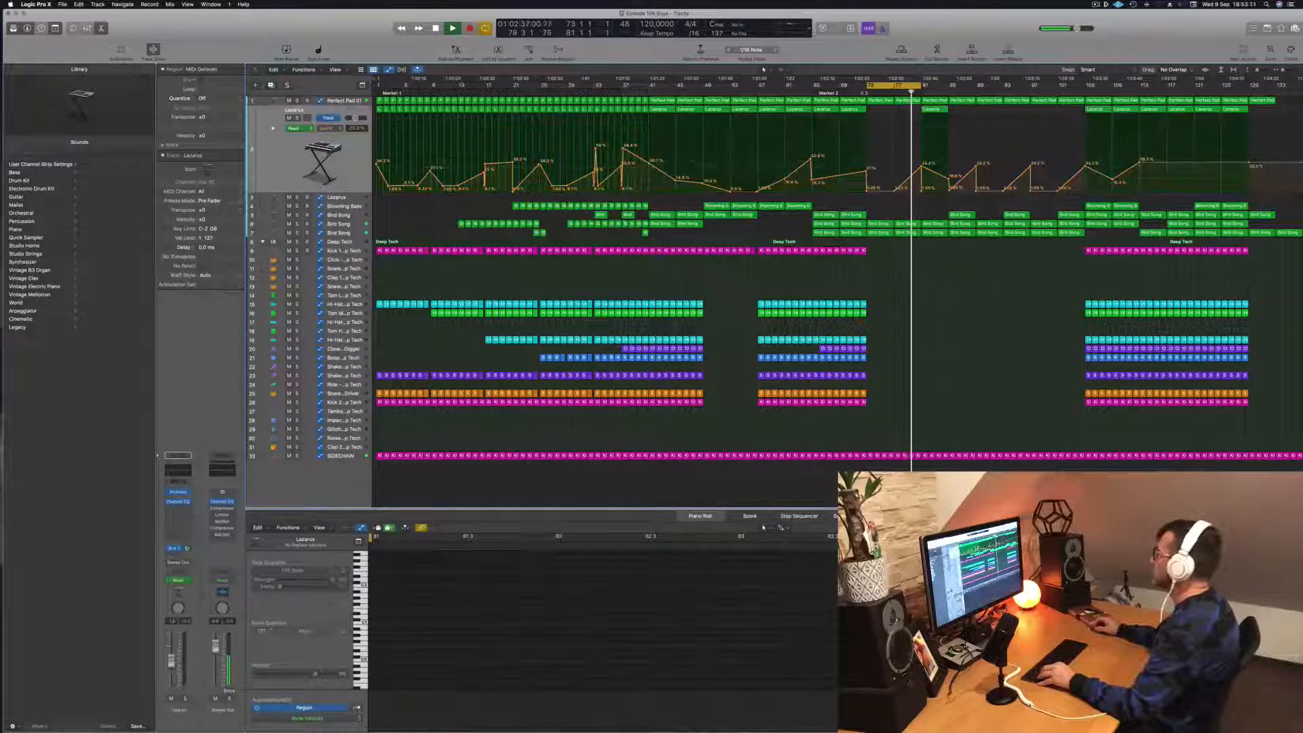
{"action": "key", "text": "space"}
{"action": "key", "text": "space"}
- Add a dip near bar 77 in the middle Bird Song track's cut frequency automation, followed by a rise to 20000 Hz, and replay
{"action": "left_click", "coordinate": [338, 225]}
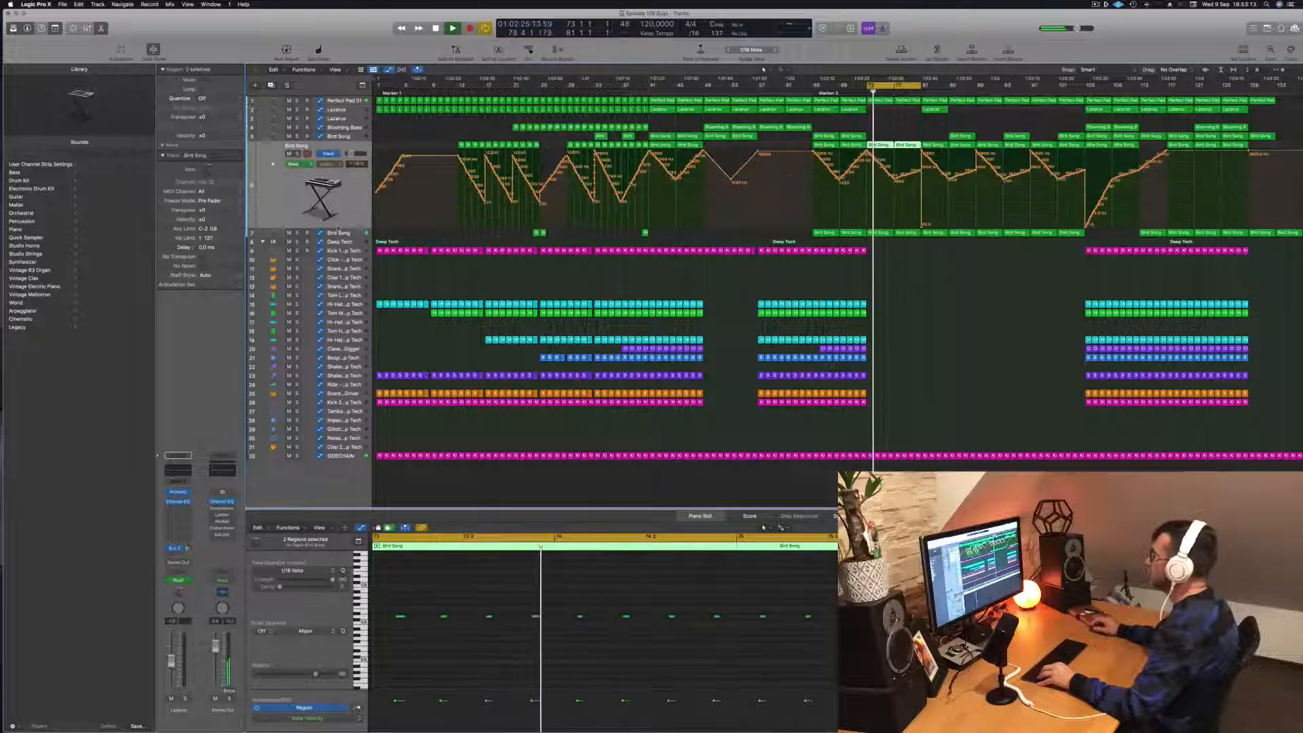
{"action": "left_click", "coordinate": [901, 177]}
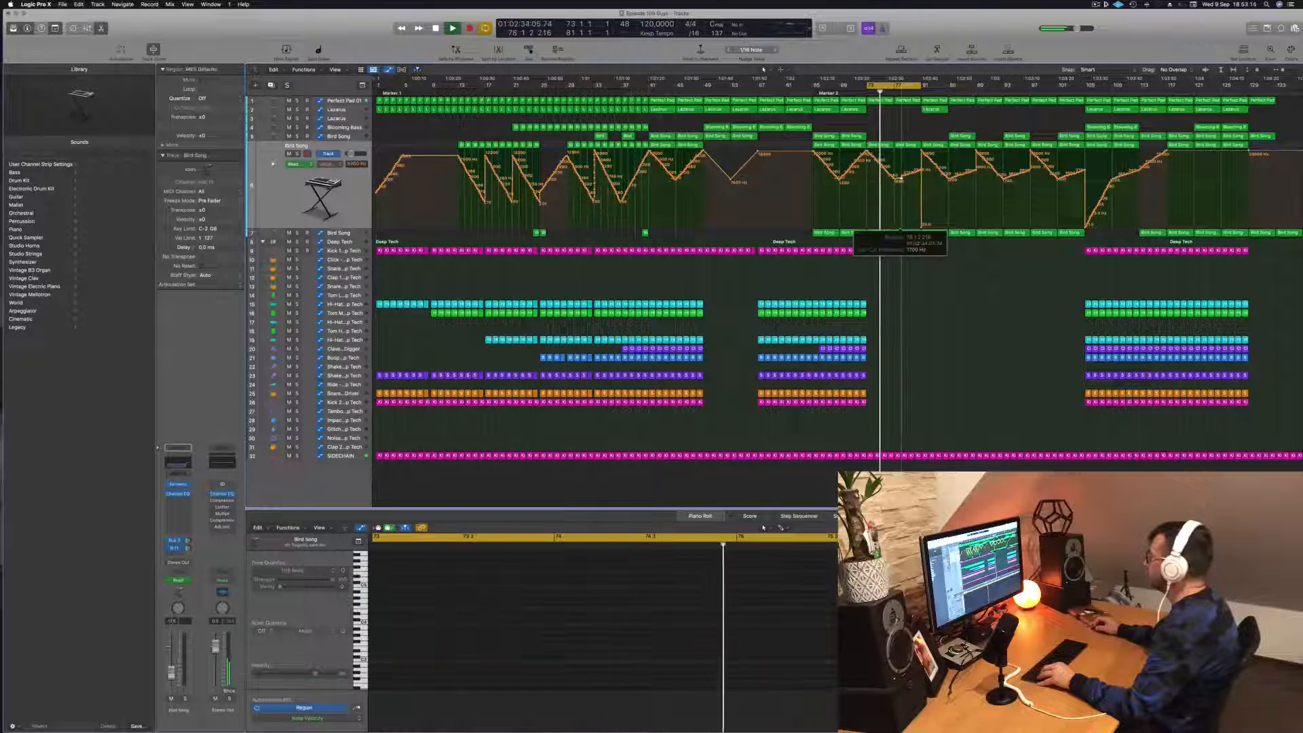
{"action": "left_click_drag", "start_coordinate": [921, 227], "coordinate": [924, 151]}
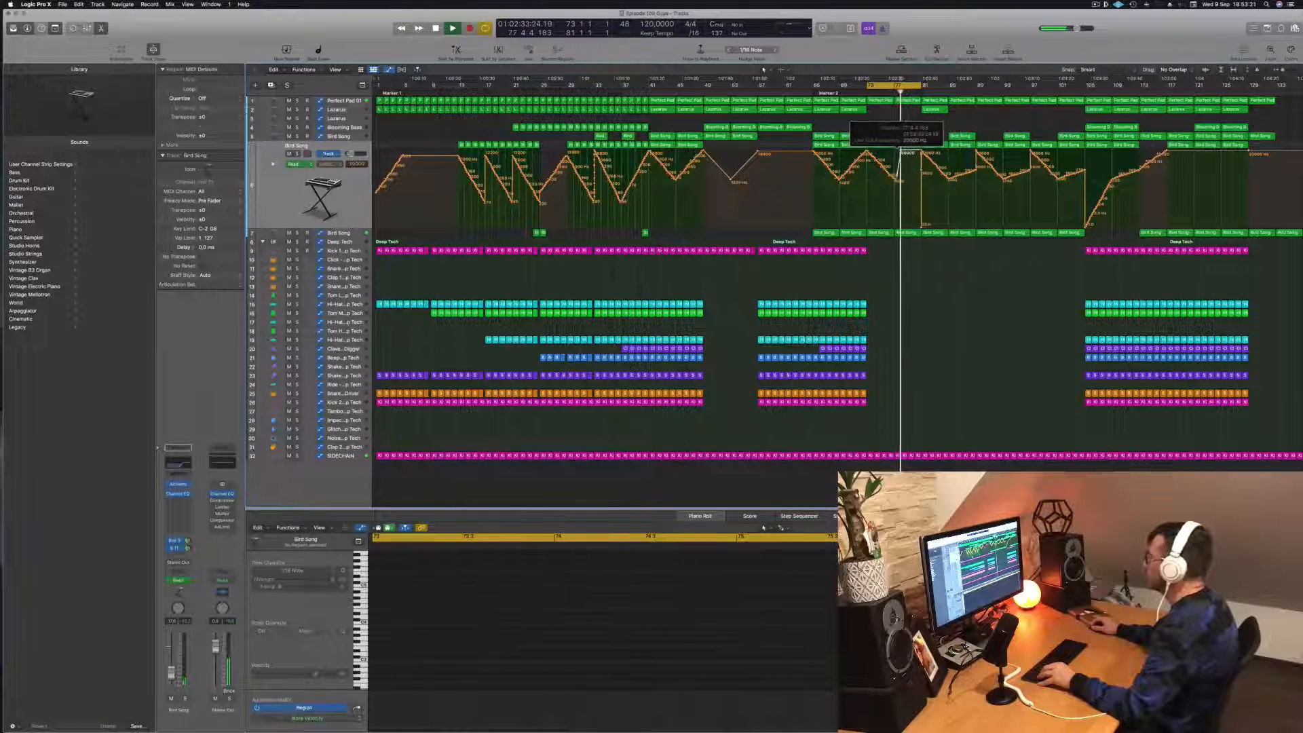
{"action": "key", "text": "space"}
{"action": "key", "text": "space"}
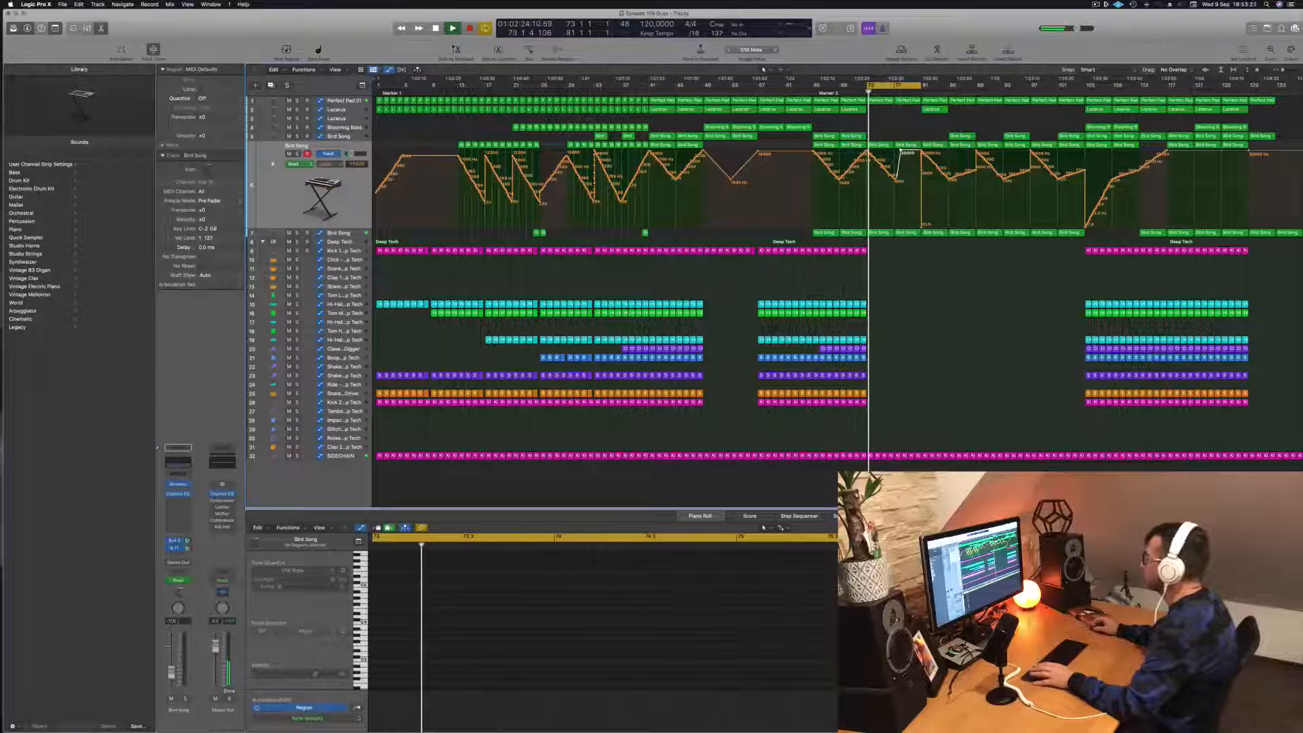
- Shift the Bird Song cut frequency dip to bar 77 and remove the low point at bar 81, leaving a gradual rise
{"action": "left_click_drag", "start_coordinate": [901, 150], "coordinate": [895, 151]}
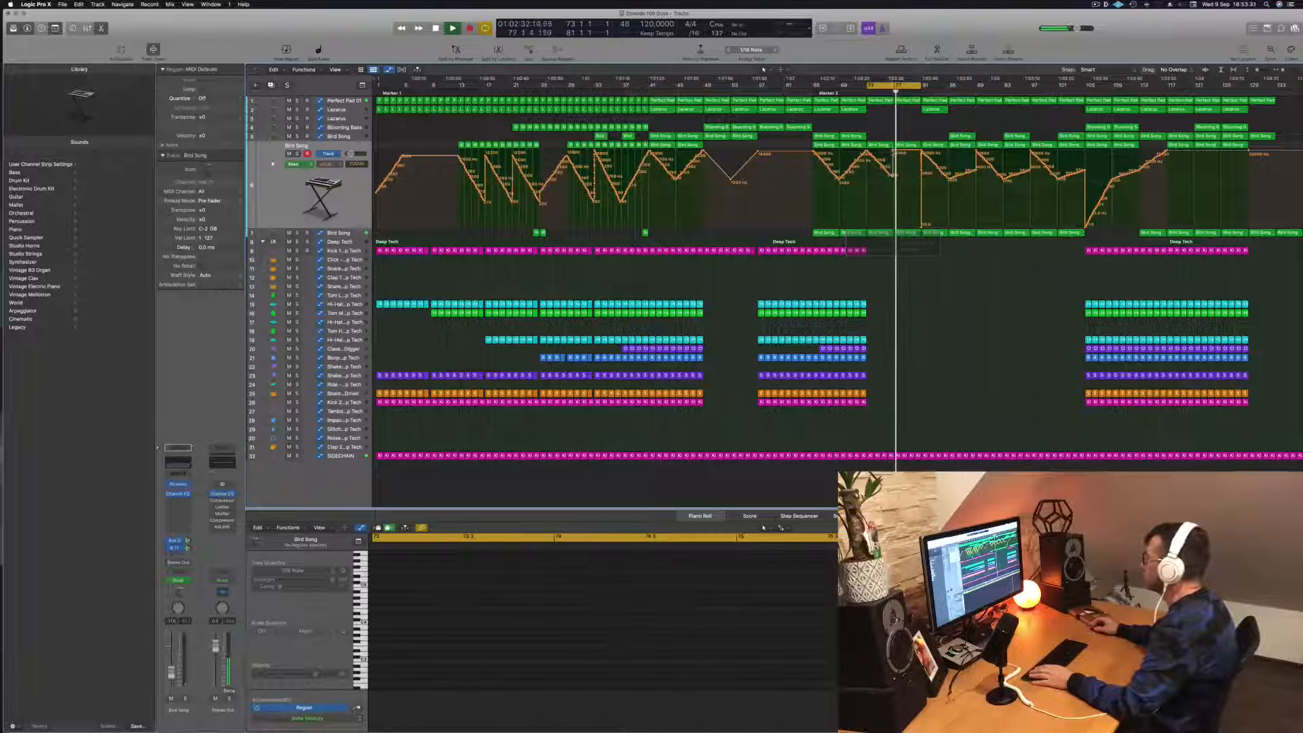
{"action": "left_click", "coordinate": [894, 176]}
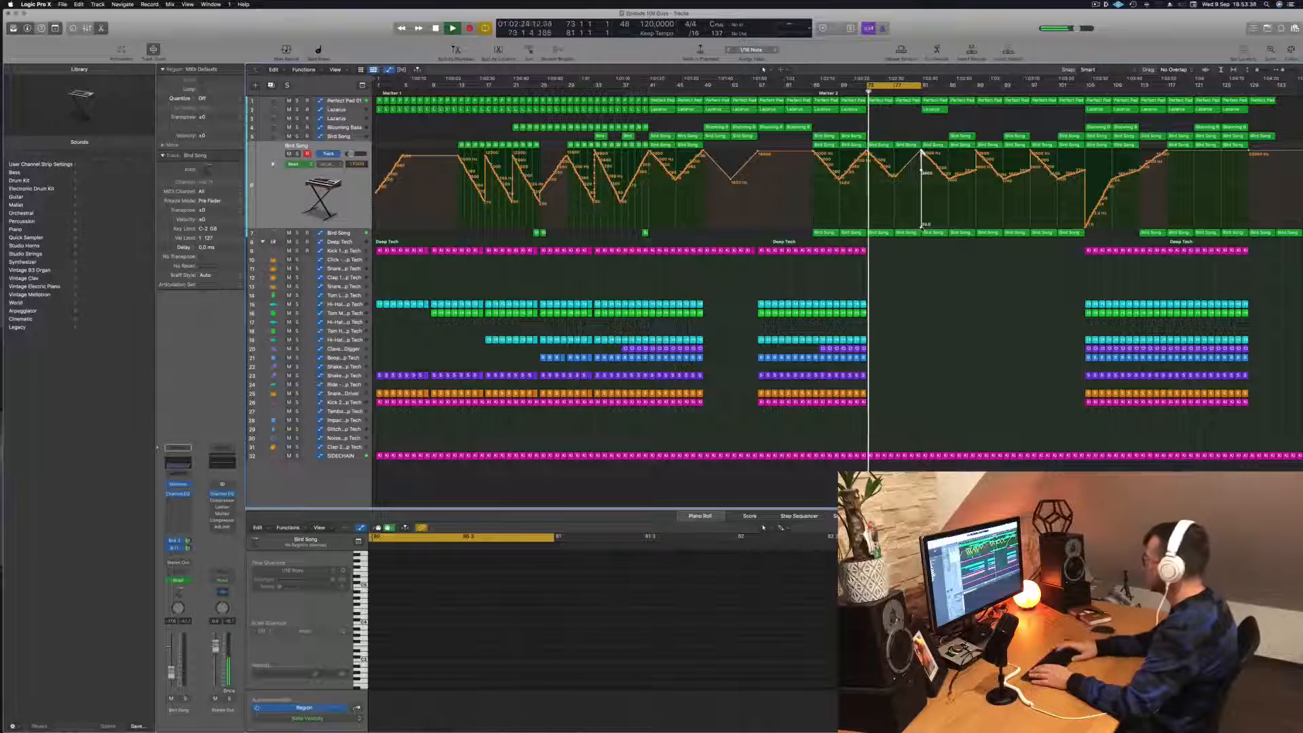
{"action": "key", "text": "Delete"}
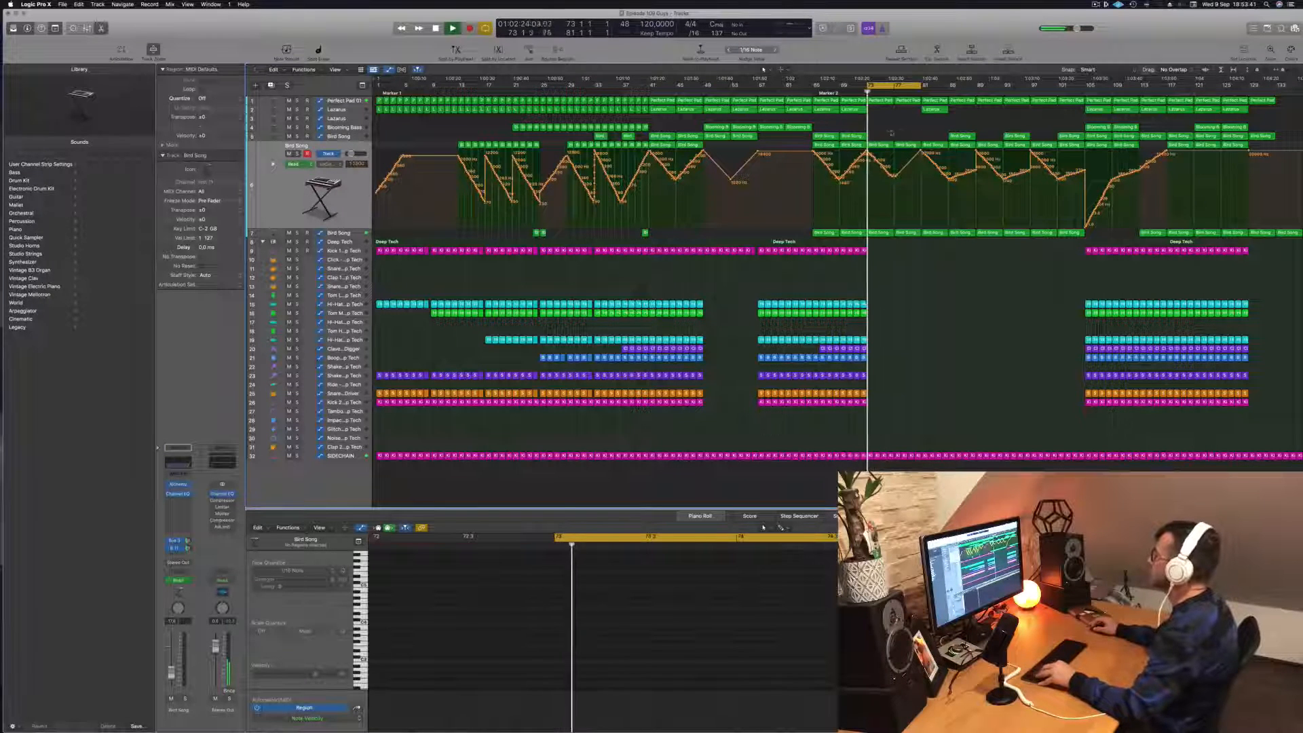
- Extend the cycle range from bar 81 to bar 89, save the project and play through the section
{"action": "left_click_drag", "start_coordinate": [921, 86], "coordinate": [976, 95]}
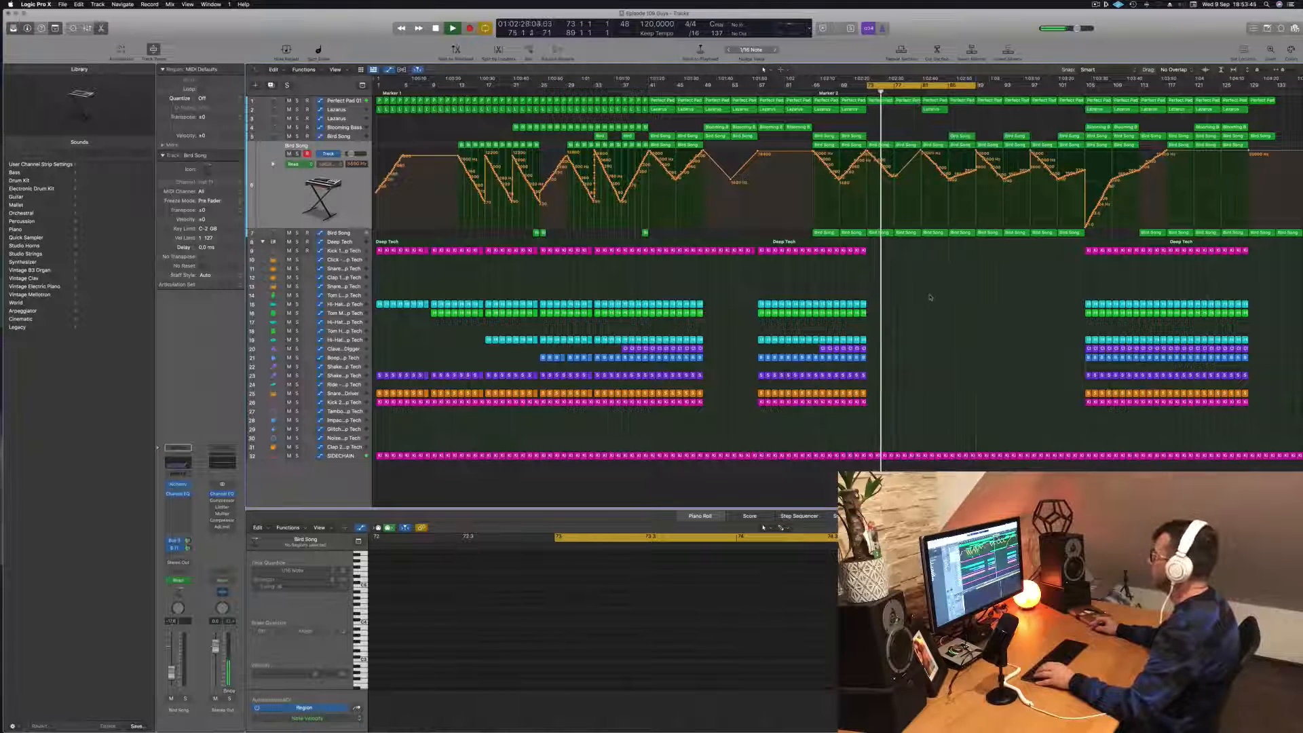
{"action": "key", "text": "super+s"}
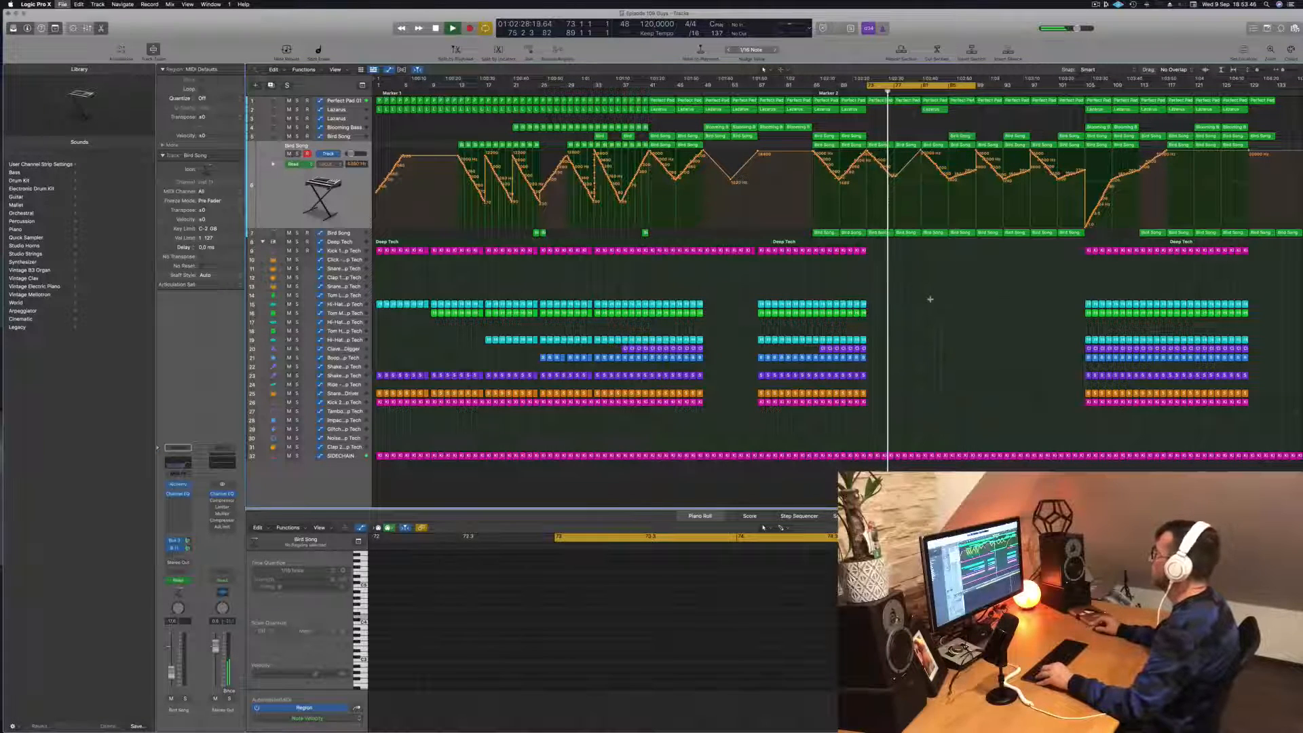
{"action": "scroll", "coordinate": [930, 299], "scroll_direction": "up", "scroll_amount": 3}
{"action": "scroll", "coordinate": [930, 299], "scroll_direction": "up", "scroll_amount": 3}
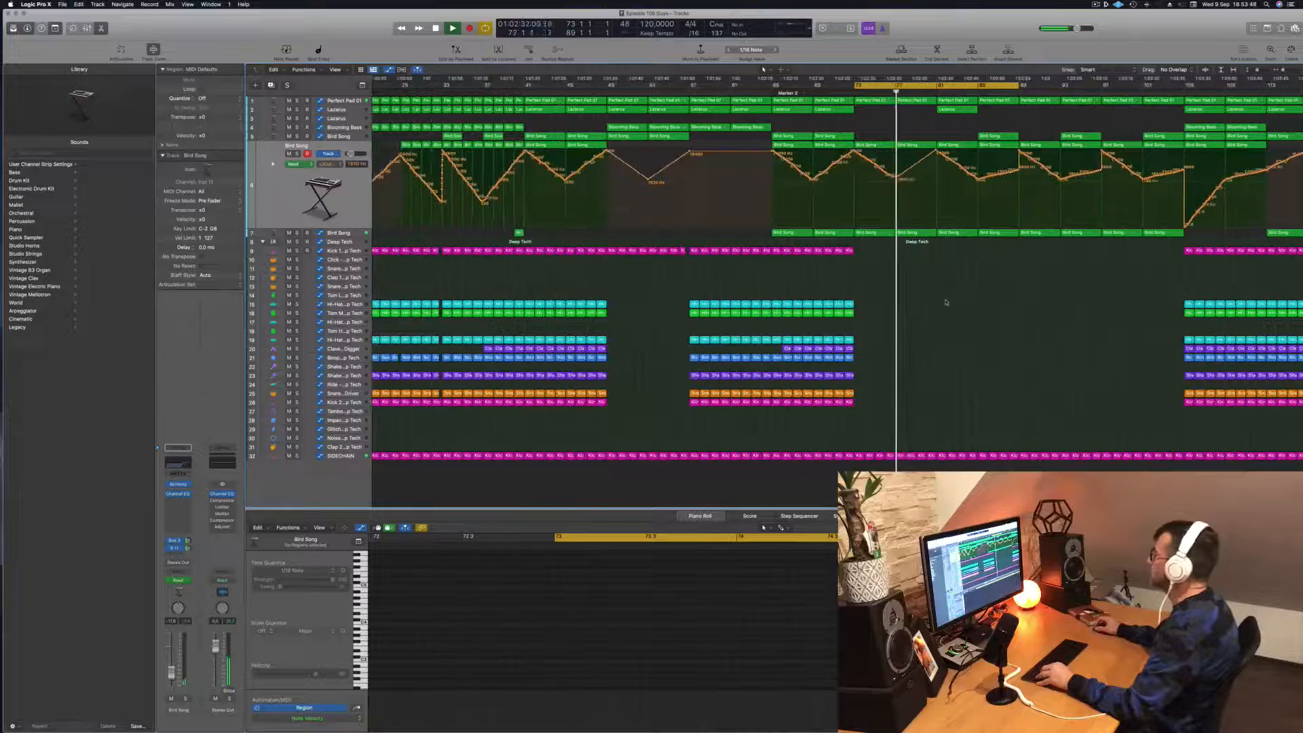
{"action": "scroll", "coordinate": [947, 301], "scroll_direction": "down", "scroll_amount": 5}
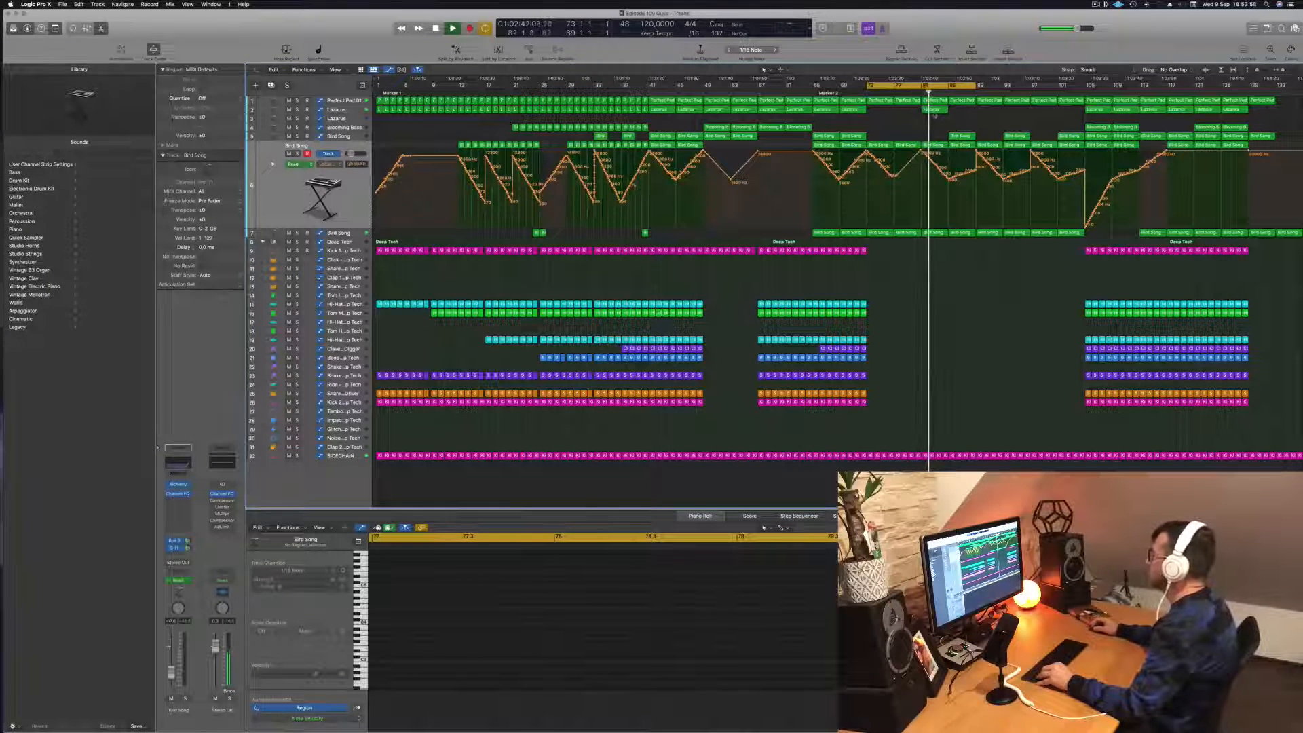
- Delete the Lazarus region at bar 81 and the upper two Bird Song tracks' regions between bars 81 and 89
{"action": "left_click", "coordinate": [933, 110]}
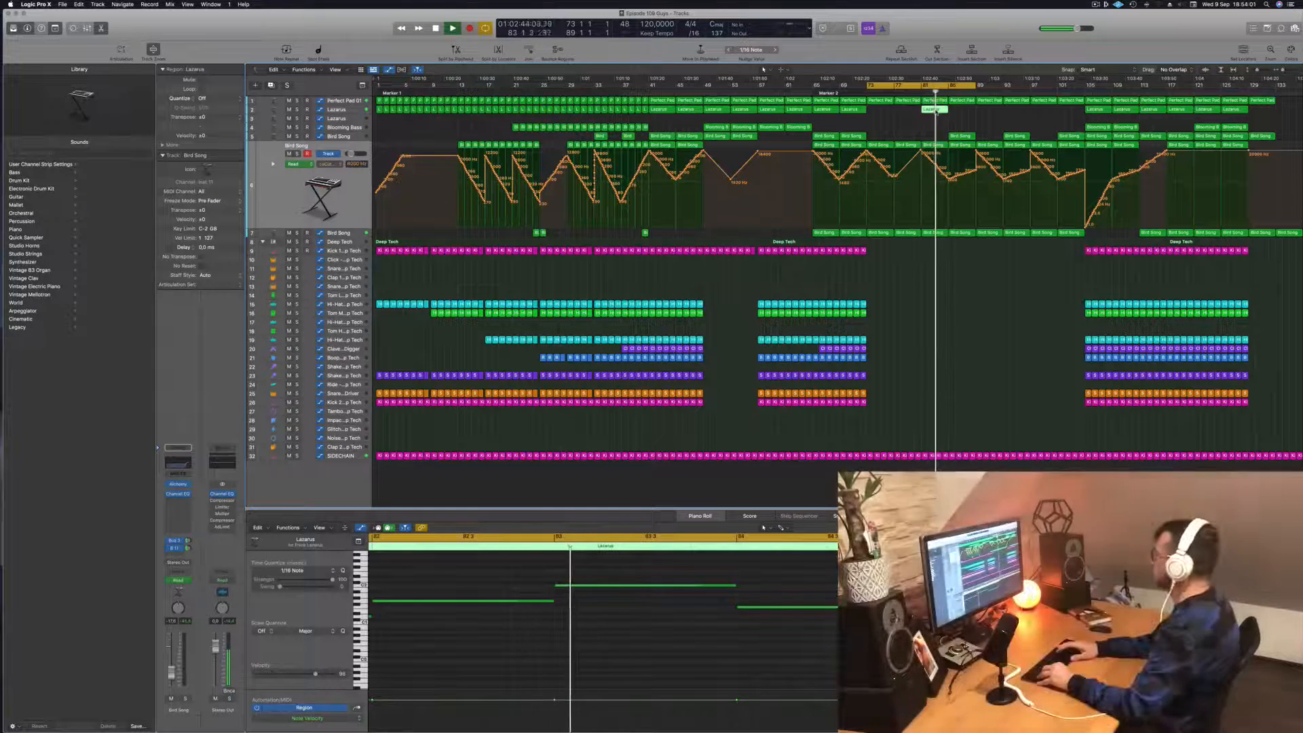
{"action": "key", "text": "Delete"}
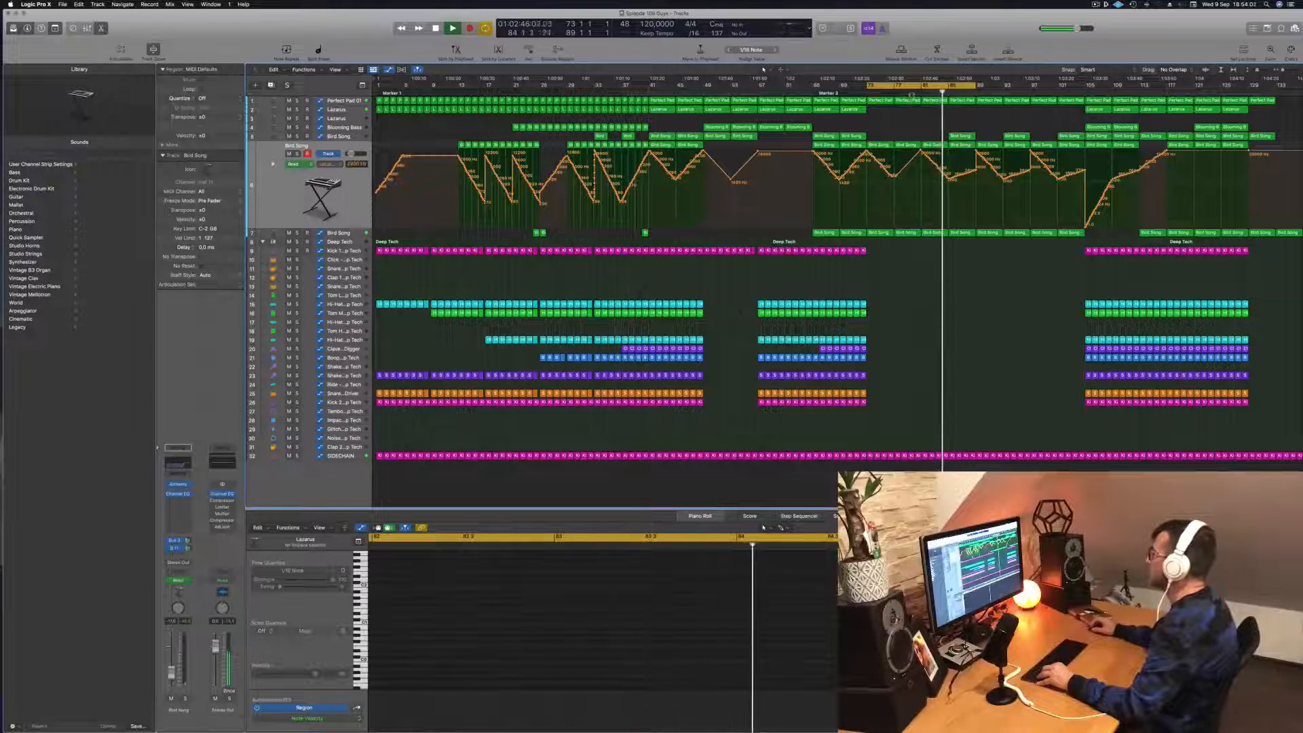
{"action": "left_click", "coordinate": [933, 146]}
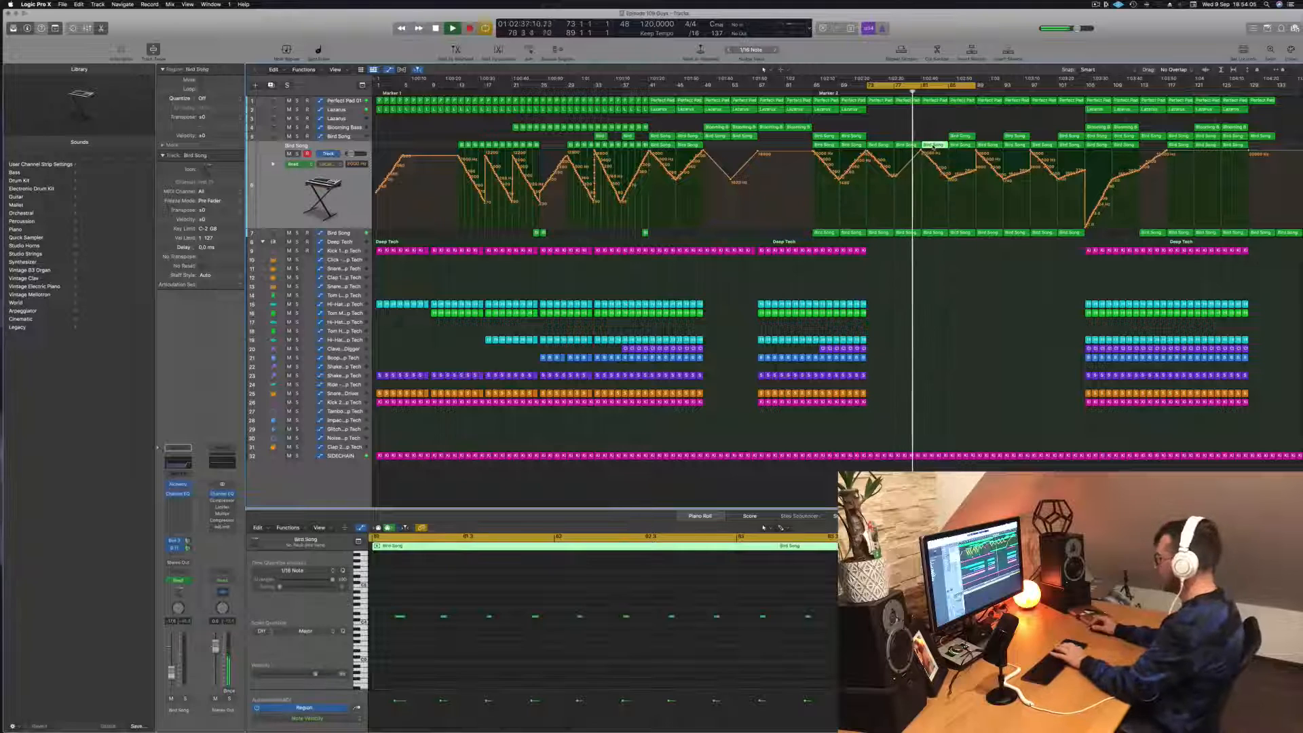
{"action": "key", "text": "Delete"}
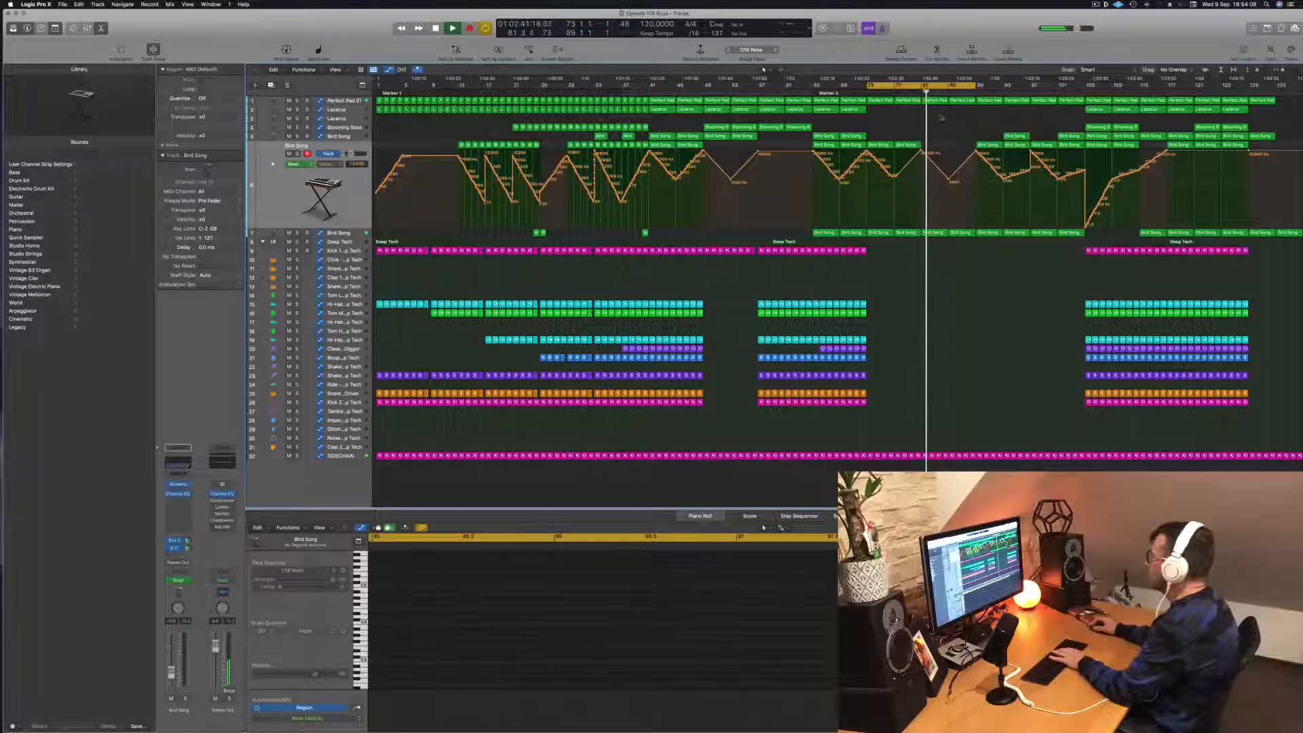
- Raise the lowest Bird Song track's volume automation to a peak at bar 81 and replay from around bar 78
{"action": "left_click", "coordinate": [349, 233]}
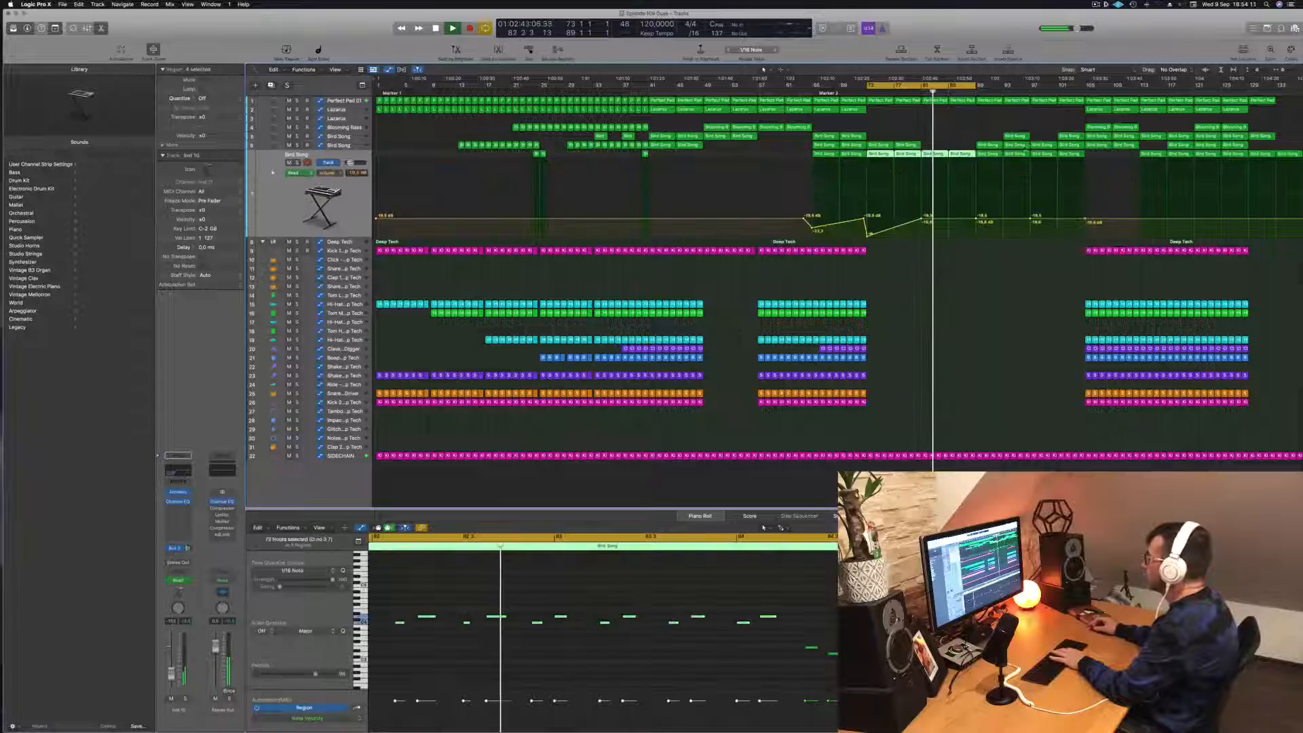
{"action": "left_click", "coordinate": [922, 211]}
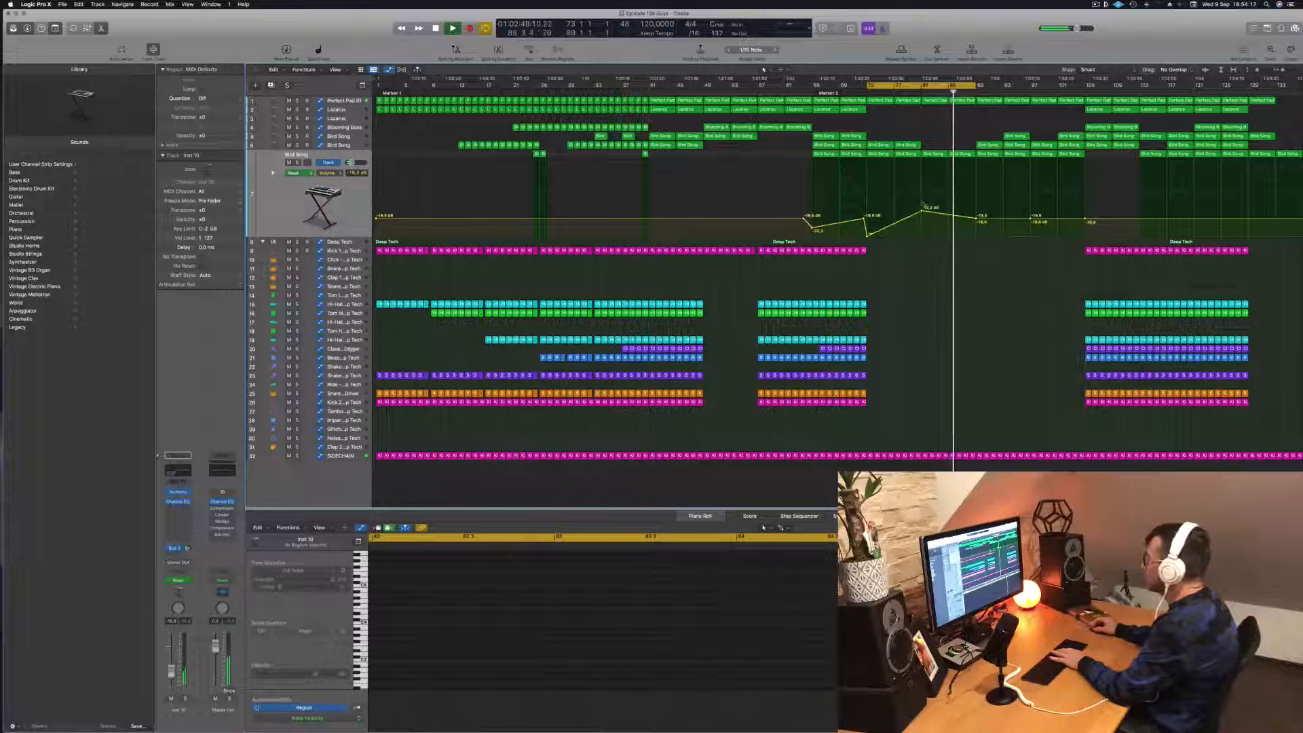
{"action": "left_click", "coordinate": [902, 93]}
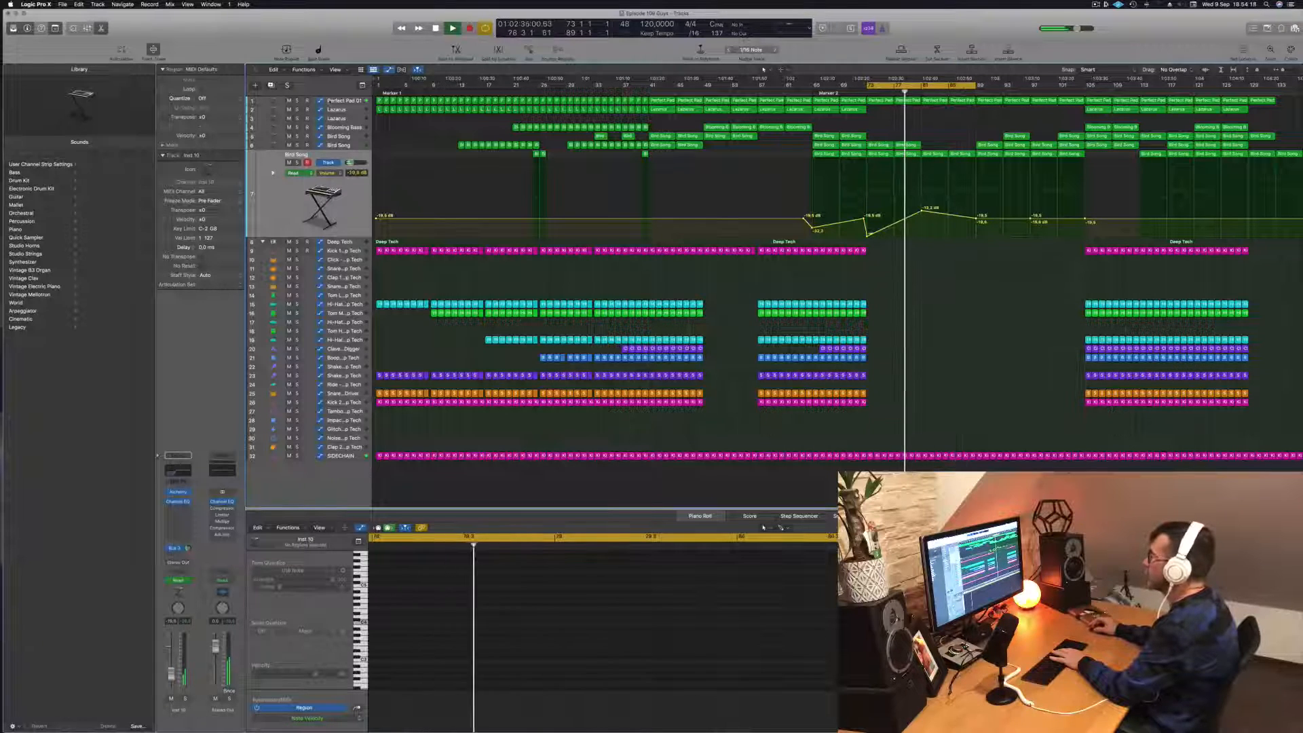
- Lower and flatten the Perfect Pad 01 cutoff automation between bars 81 and 89
{"action": "left_click", "coordinate": [941, 98]}
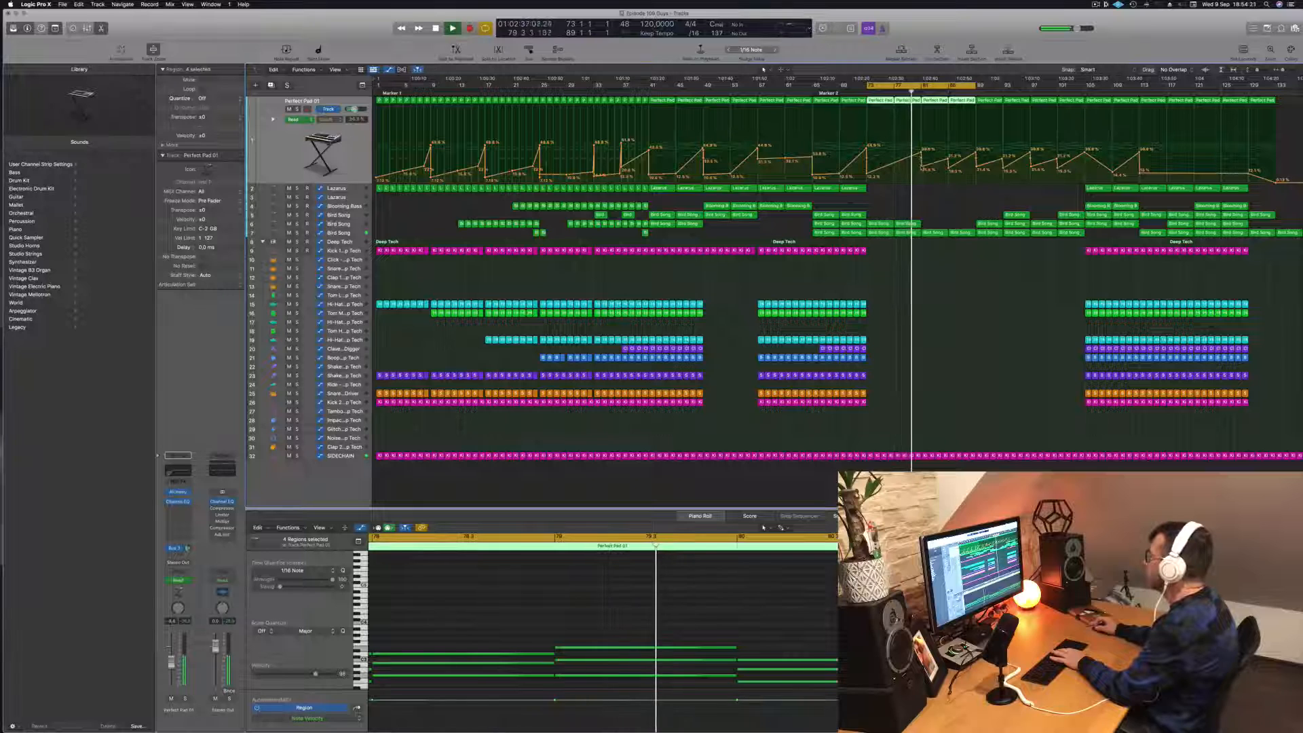
{"action": "left_click_drag", "start_coordinate": [922, 168], "coordinate": [921, 174]}
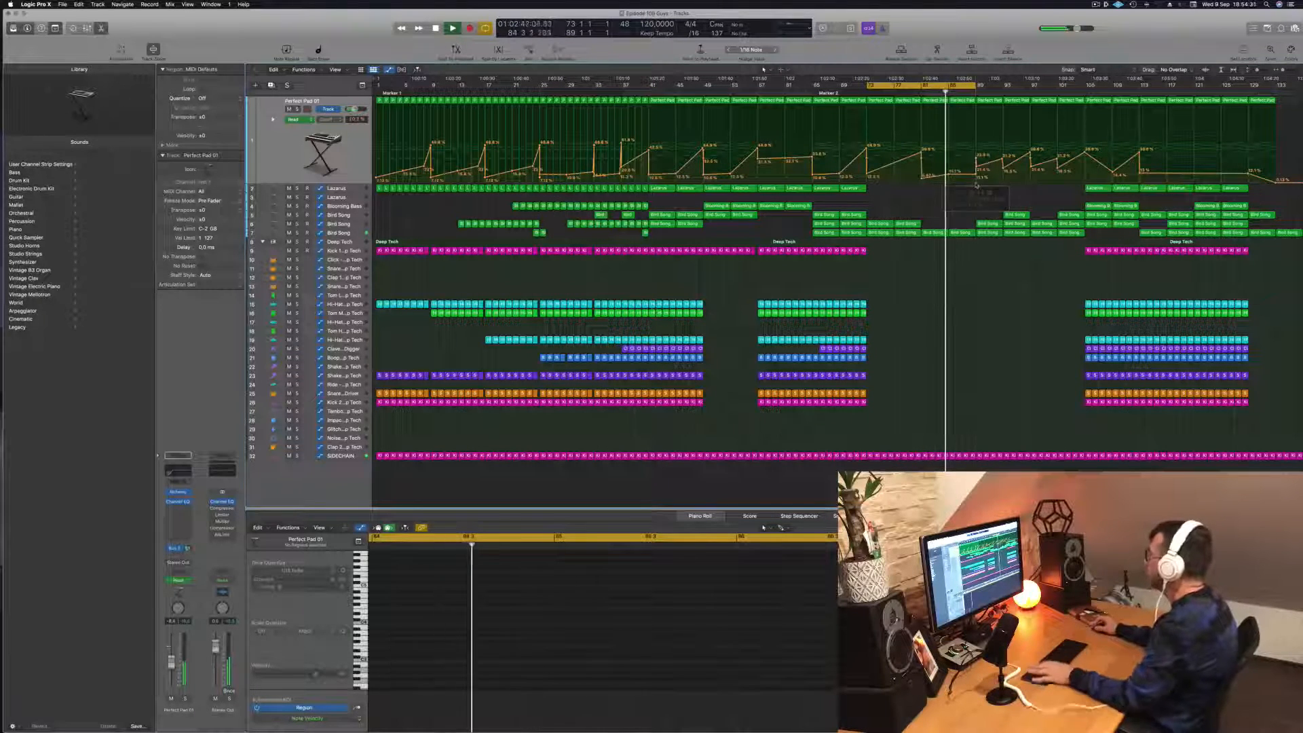
- Copy the Lazarus region from bar 105 to bar 85 and lower the Lazarus track's cutoff automation at bar 85
{"action": "left_click_drag", "start_coordinate": [1098, 190], "coordinate": [961, 191]}
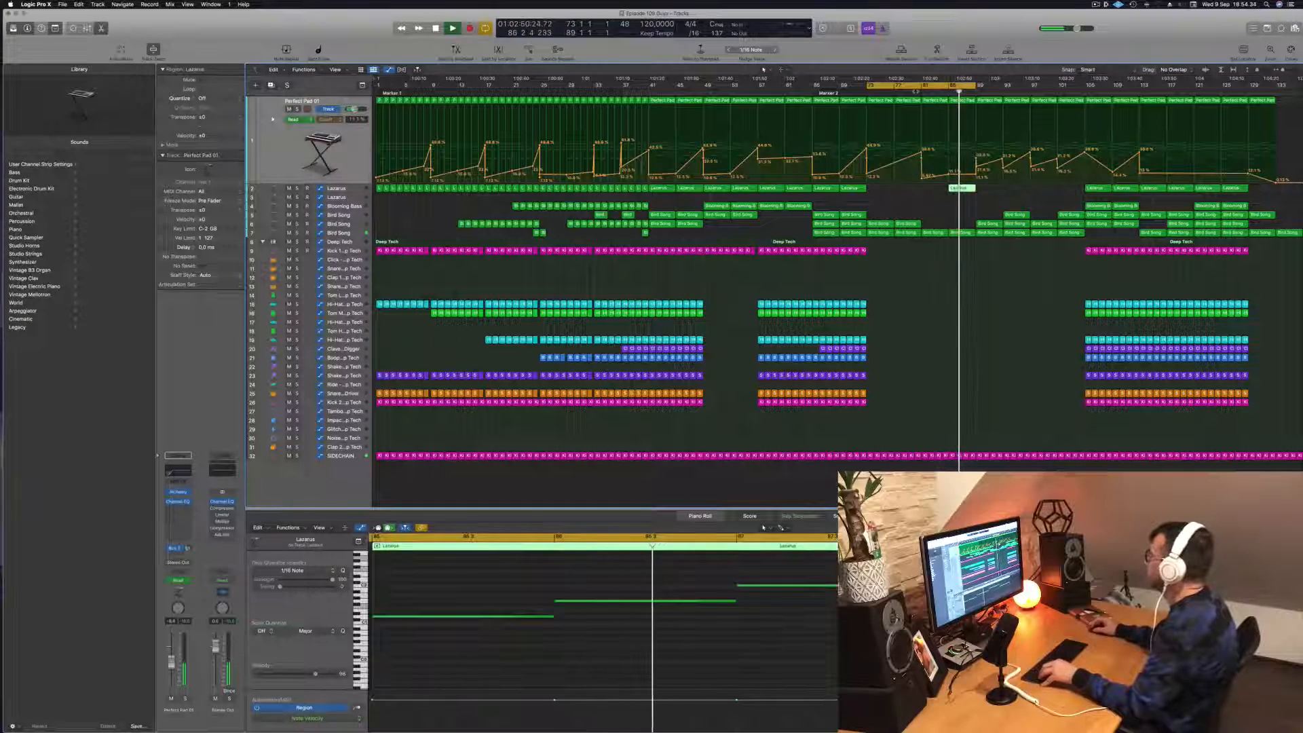
{"action": "key", "text": "Down"}
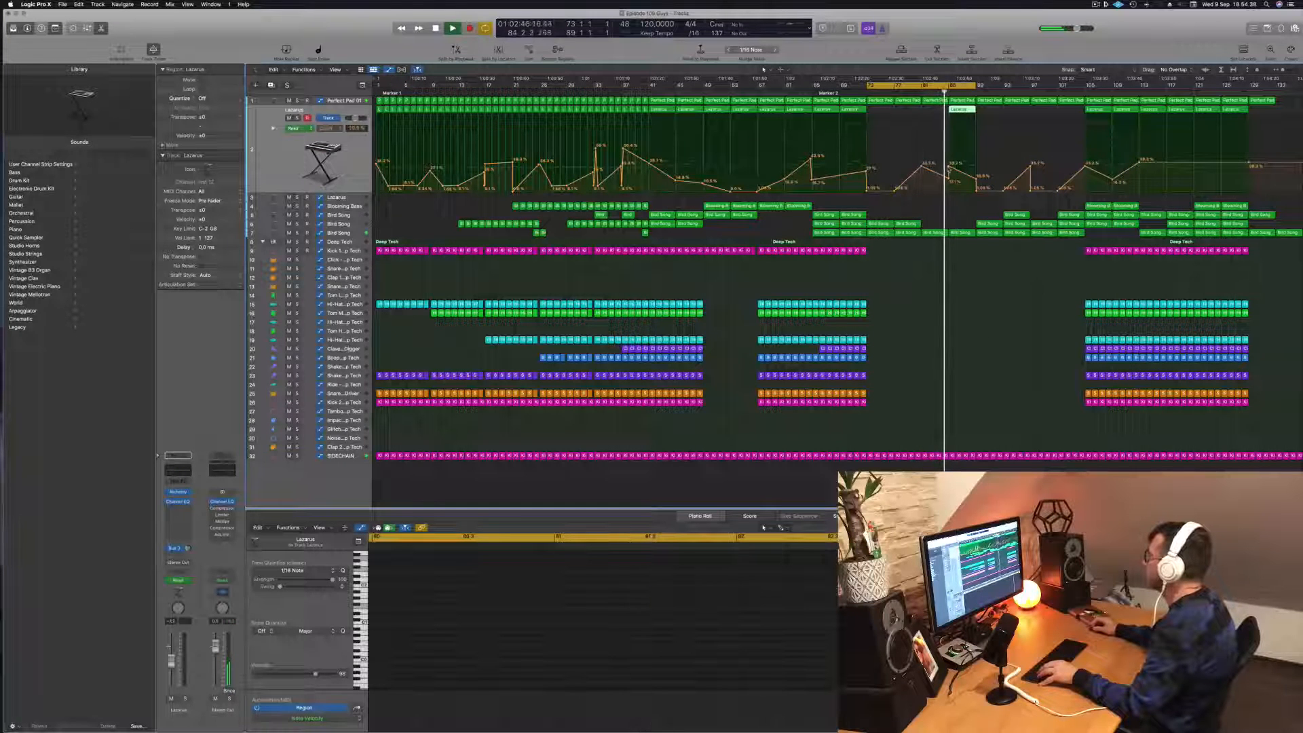
{"action": "left_click_drag", "start_coordinate": [947, 168], "coordinate": [947, 180]}
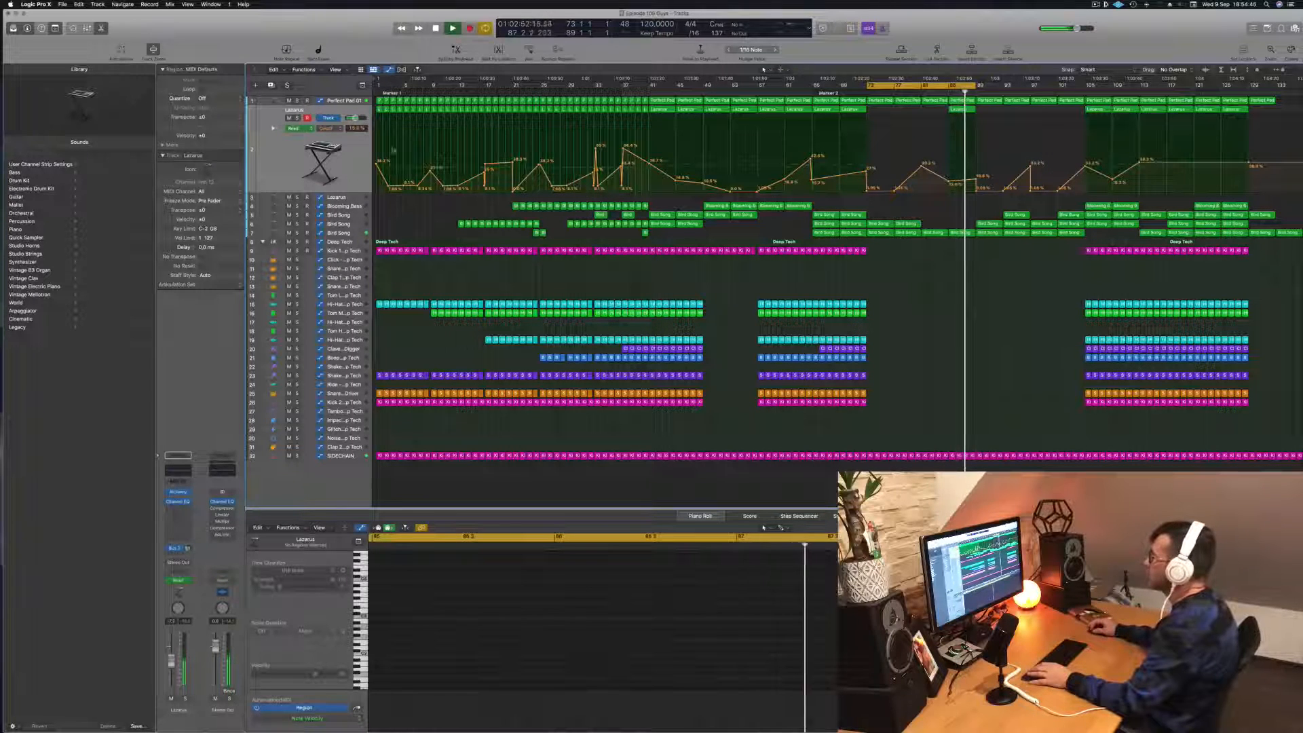
{"action": "left_click", "coordinate": [344, 155]}
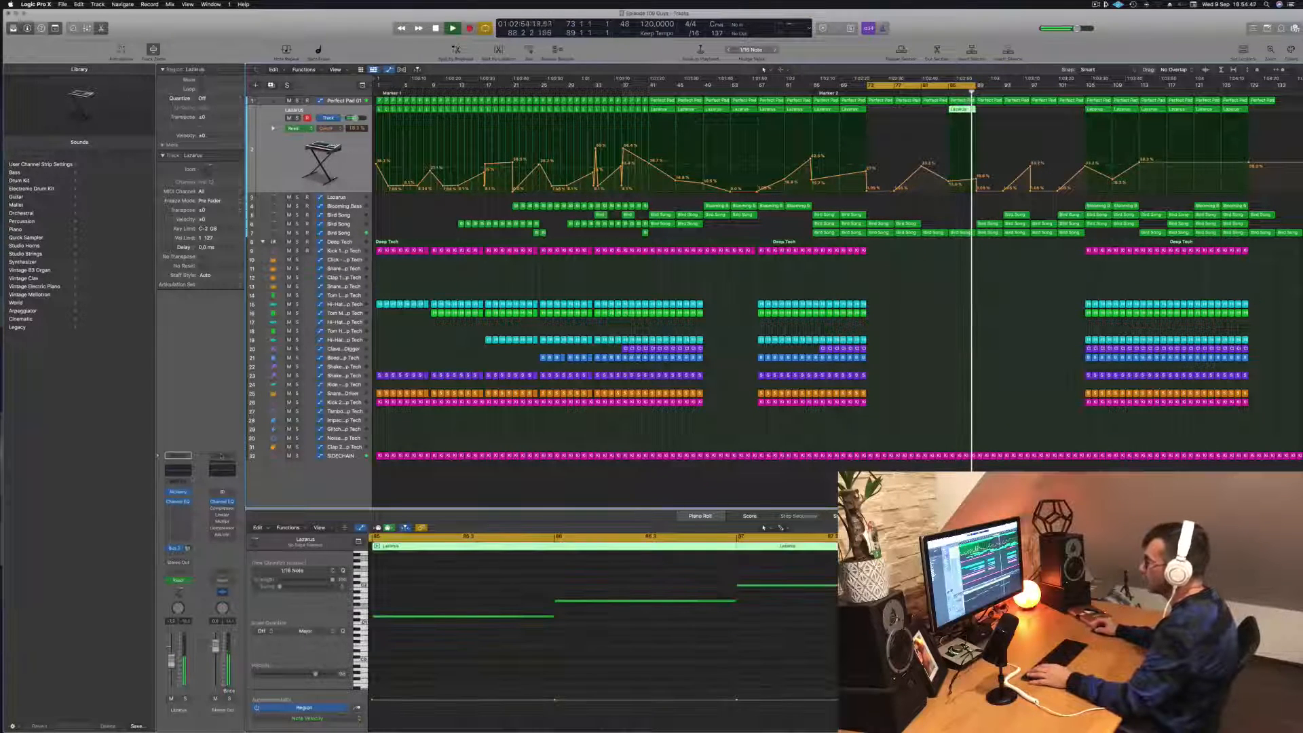
- Adjust the Cutoff Decay of the Lazarus track's Alchemy synth while the breakdown plays
{"action": "left_click", "coordinate": [178, 491]}
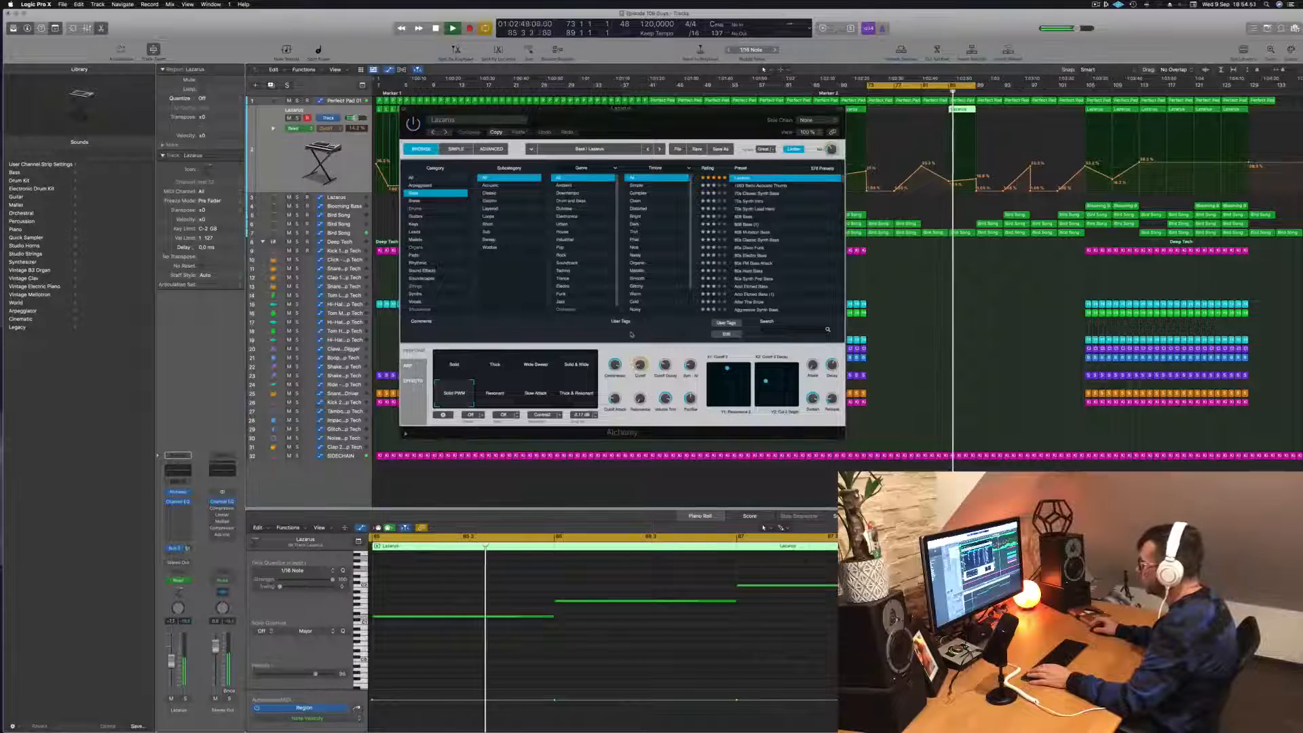
{"action": "left_click_drag", "start_coordinate": [665, 366], "coordinate": [684, 405]}
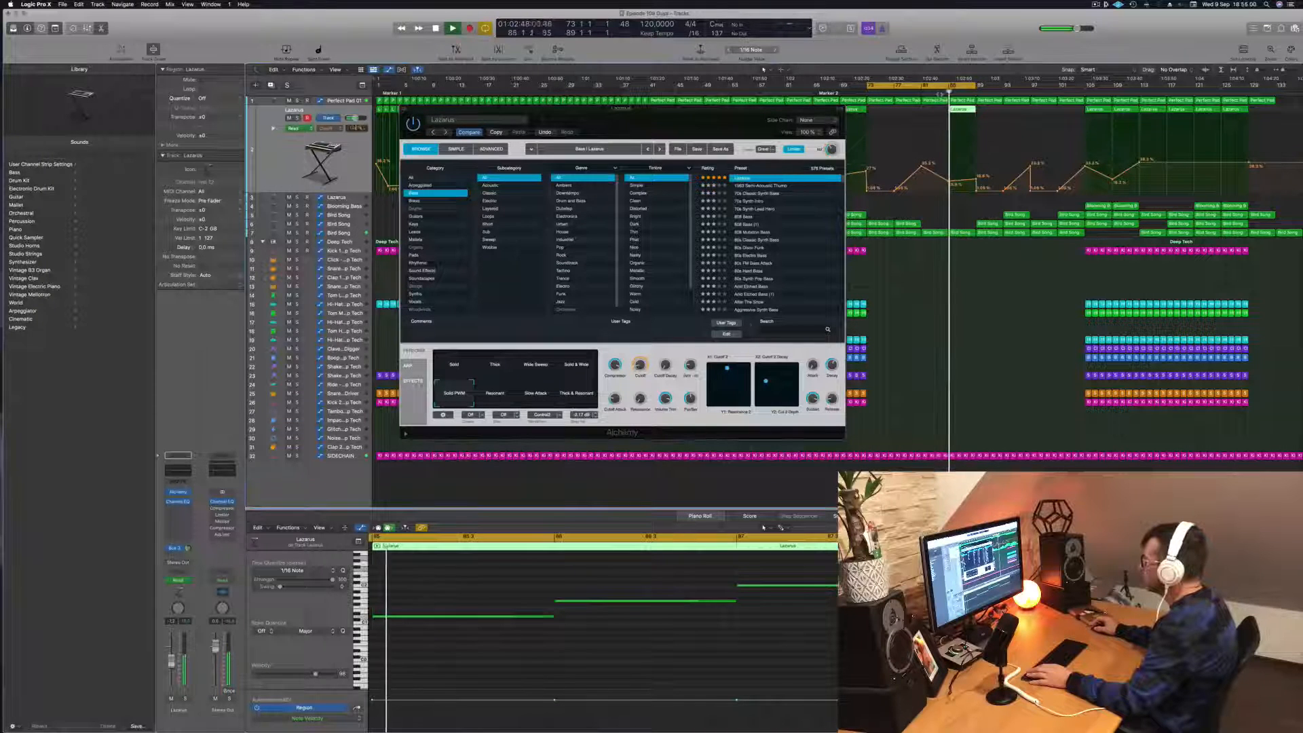
{"action": "left_click_drag", "start_coordinate": [666, 365], "coordinate": [668, 286]}
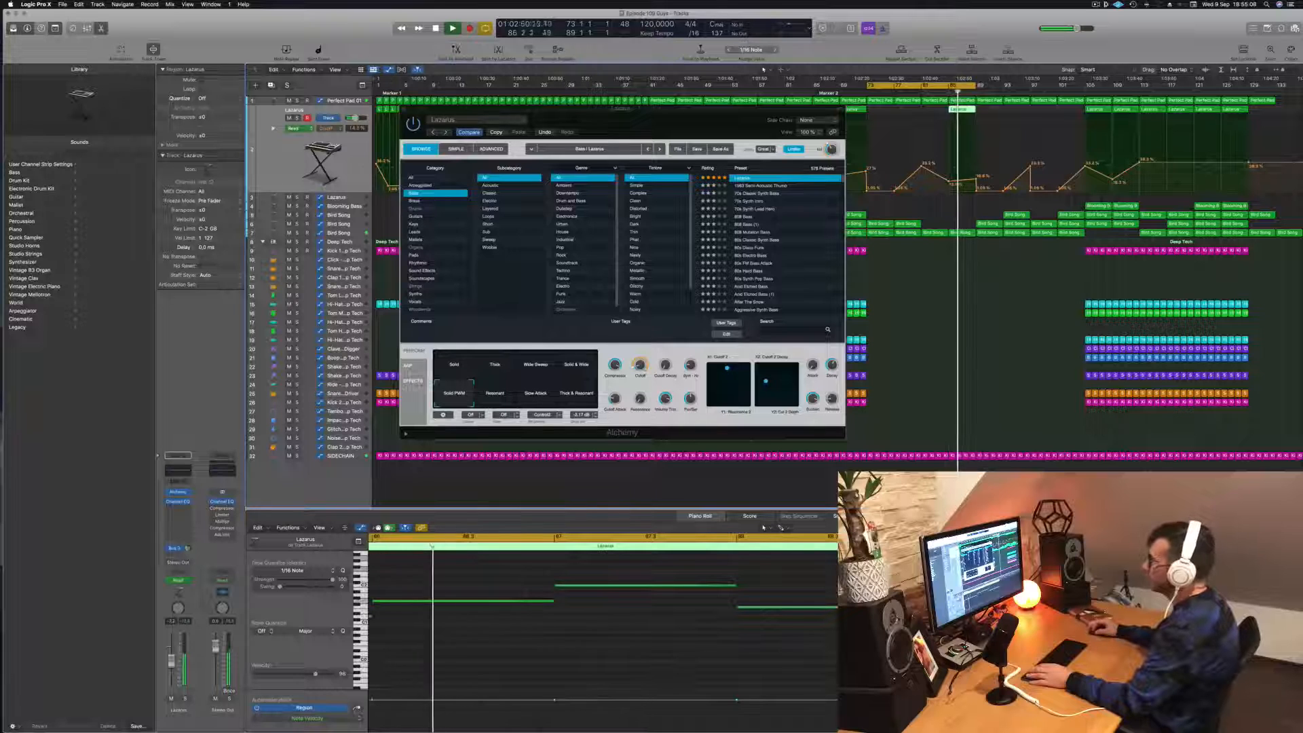
- Add a 440 Hz, 36 dB/Oct high cut to the Lazarus track's Channel EQ, replay from around bar 84 and close the plug-in windows
{"action": "left_click", "coordinate": [177, 501]}
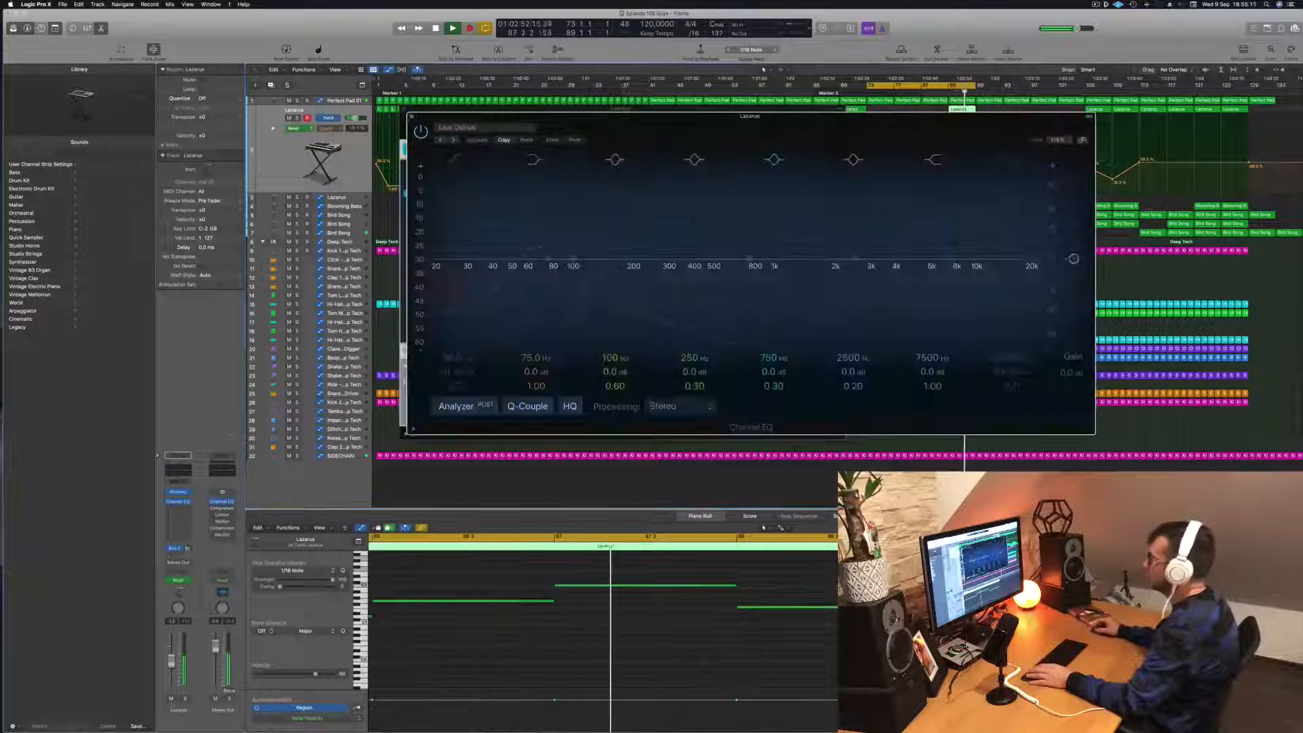
{"action": "left_click", "coordinate": [1007, 162]}
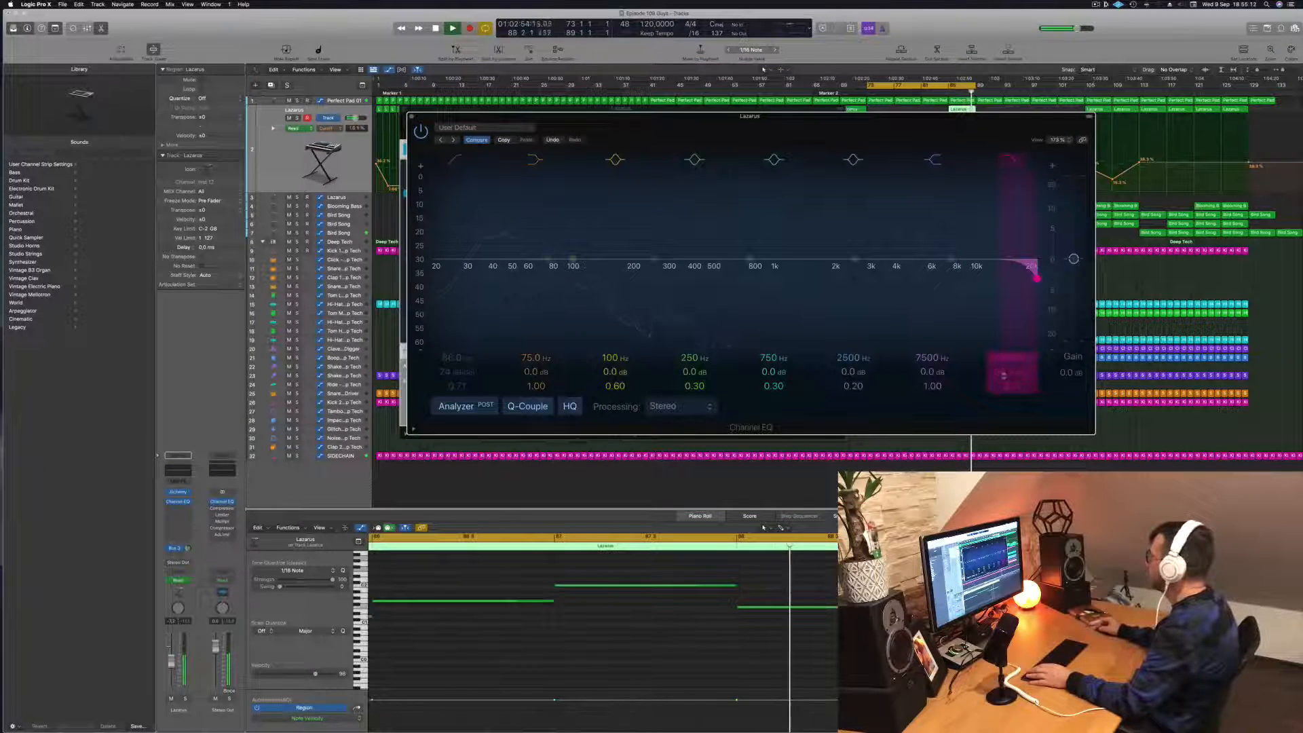
{"action": "left_click_drag", "start_coordinate": [1035, 279], "coordinate": [702, 279]}
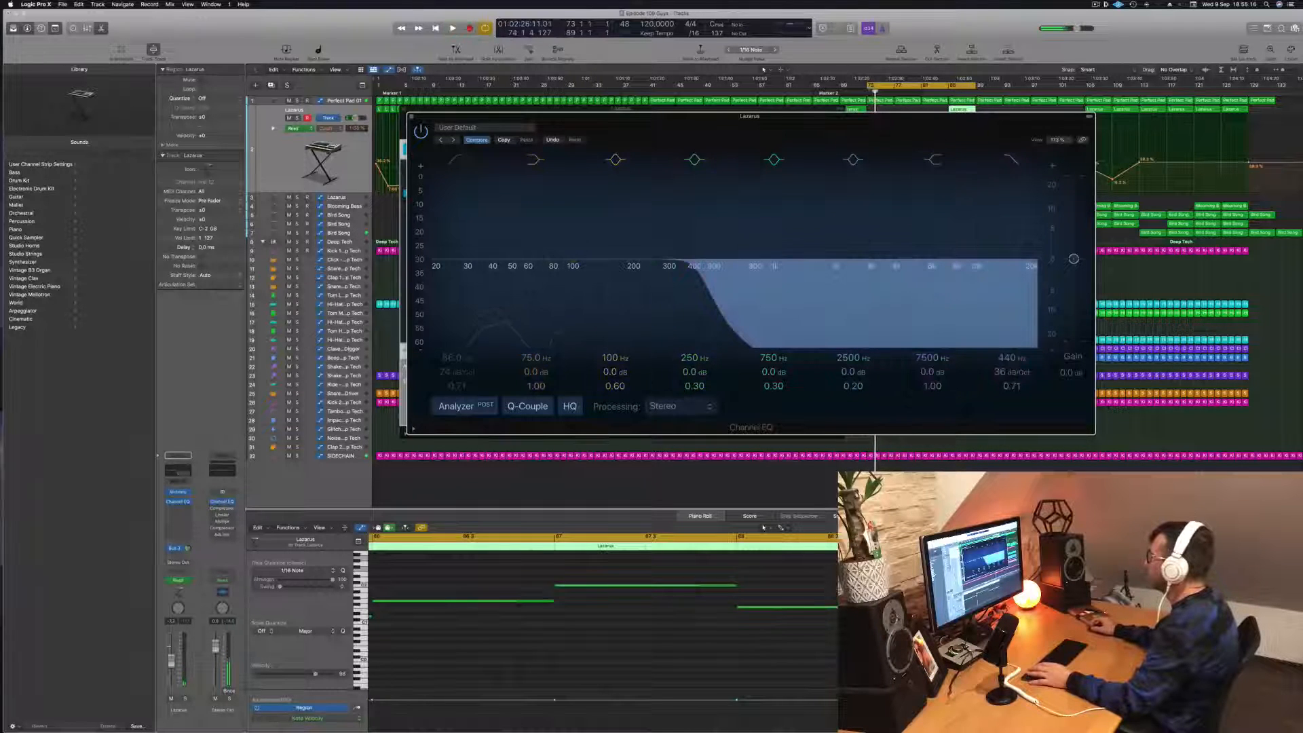
{"action": "left_click_drag", "start_coordinate": [746, 116], "coordinate": [448, 192]}
{"action": "left_click", "coordinate": [942, 90]}
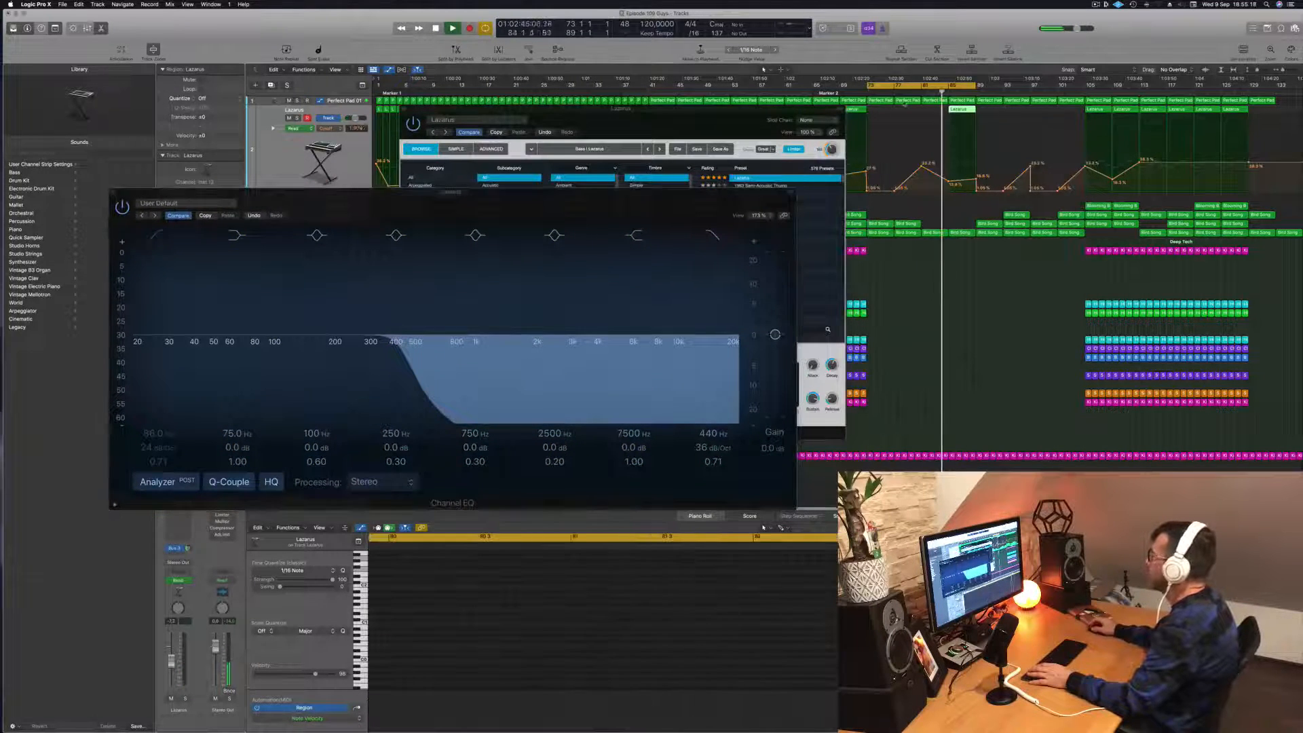
{"action": "left_click", "coordinate": [114, 195]}
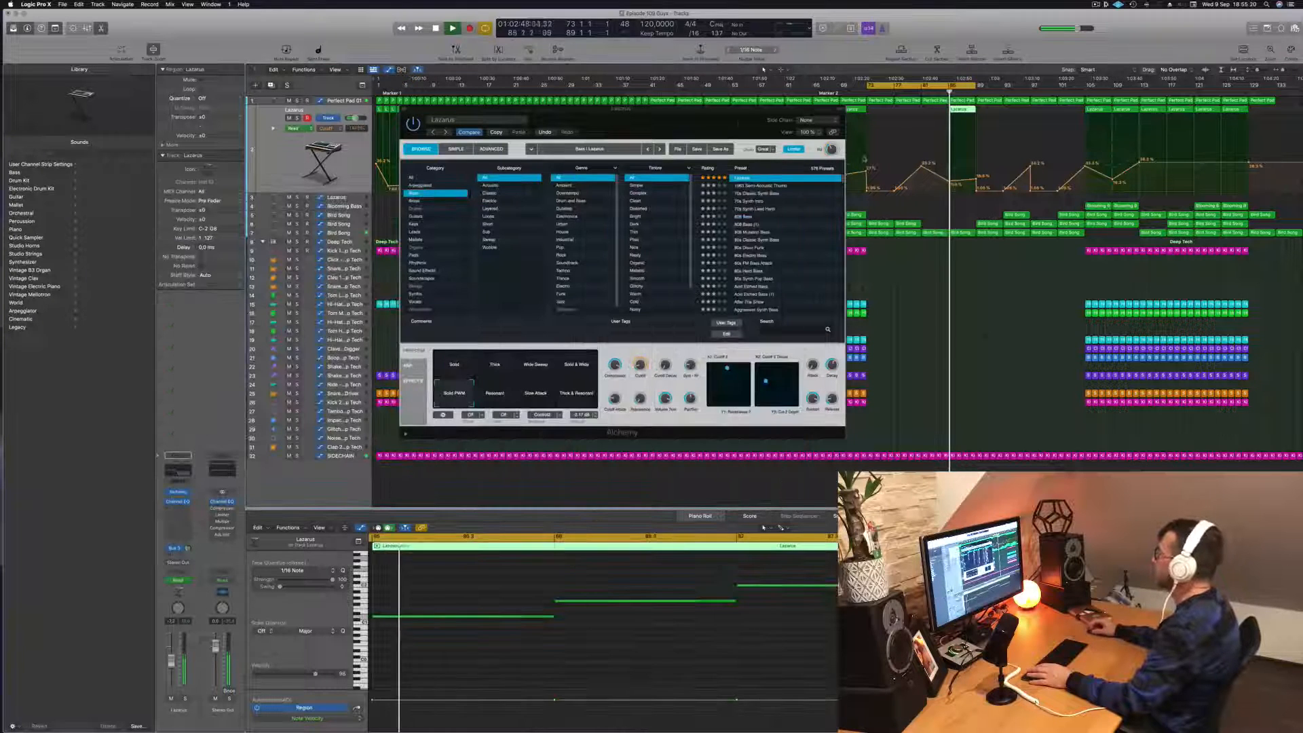
{"action": "left_click_drag", "start_coordinate": [693, 120], "coordinate": [666, 133]}
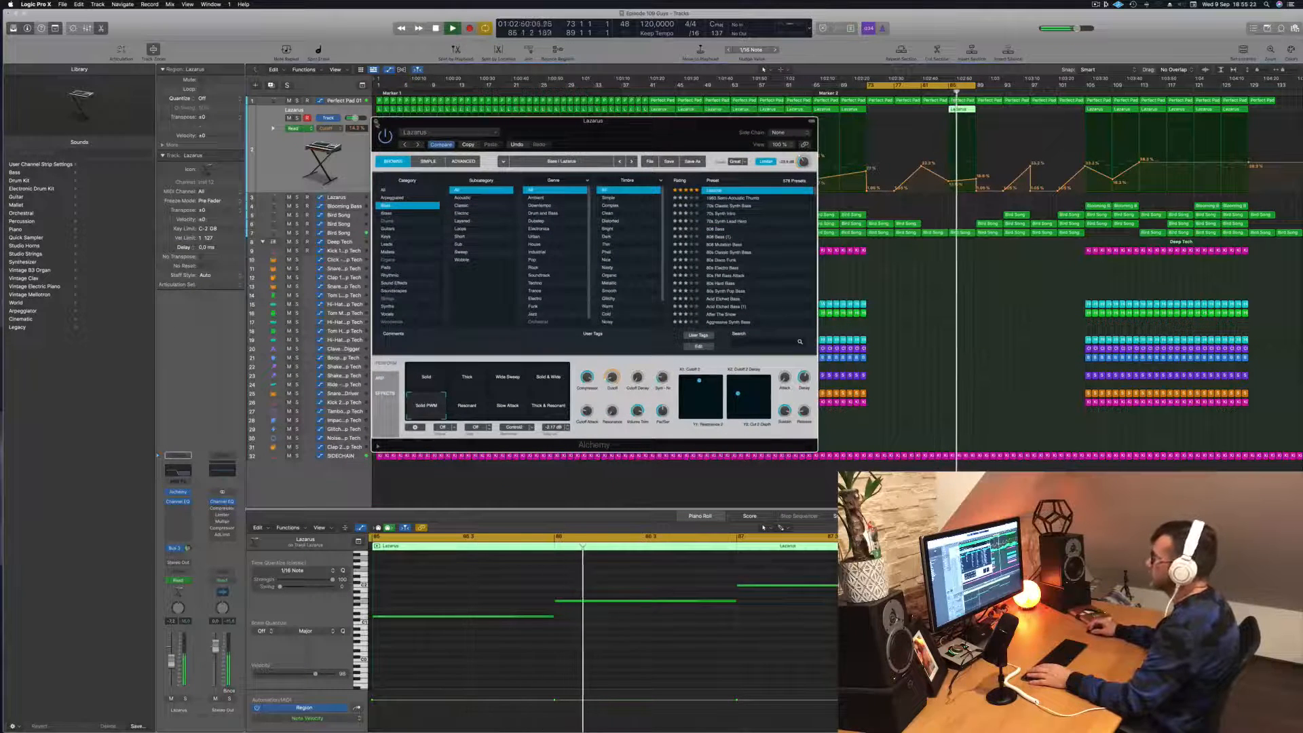
{"action": "key", "text": "super+w"}
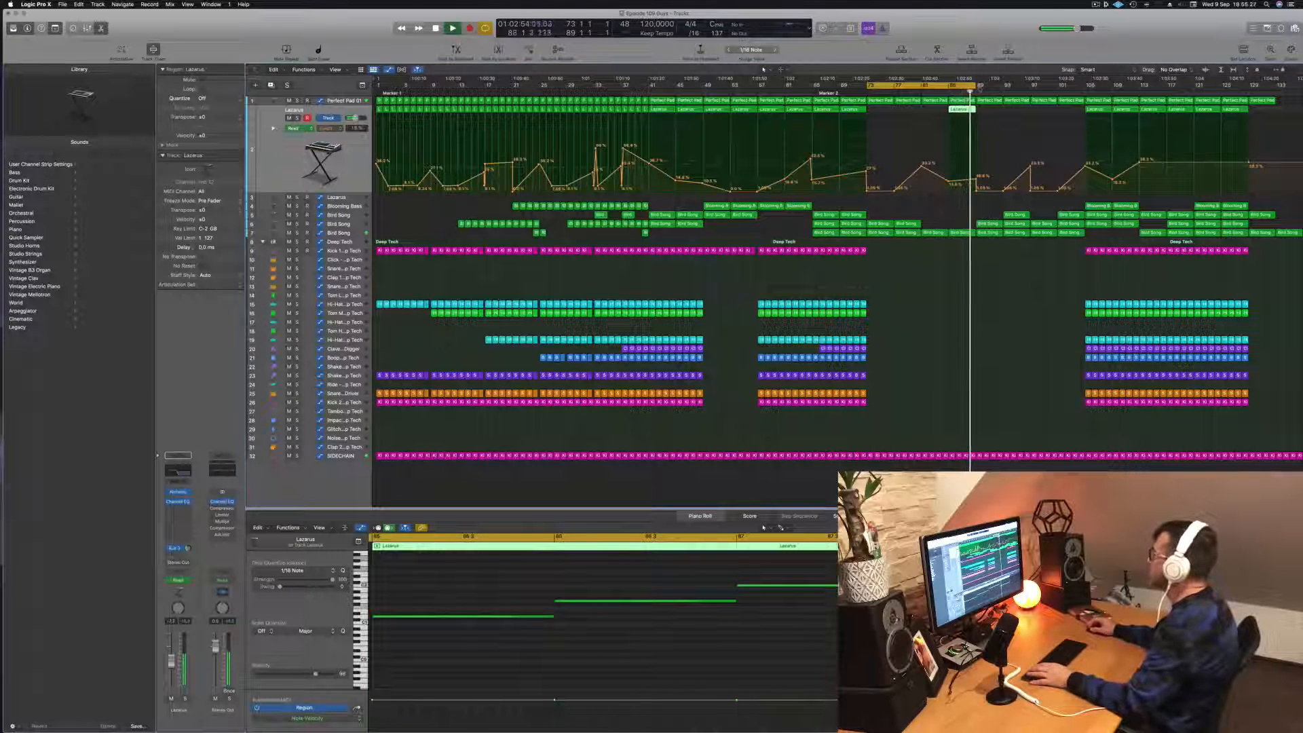
- Extend the cycle range to bar 105, copy the Lazarus region from bar 85 to bar 89 and adjust its cutoff automation there
{"action": "left_click_drag", "start_coordinate": [974, 87], "coordinate": [1085, 102]}
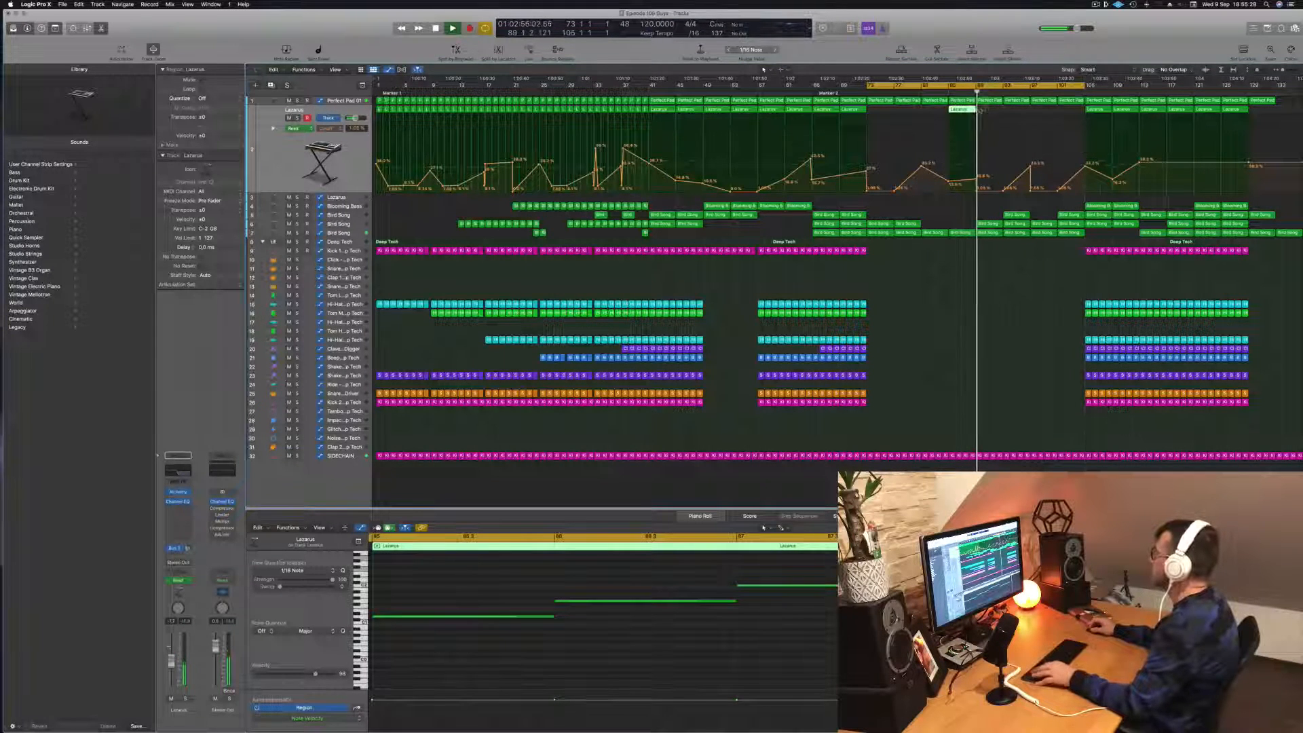
{"action": "left_click_drag", "start_coordinate": [957, 112], "coordinate": [986, 119]}
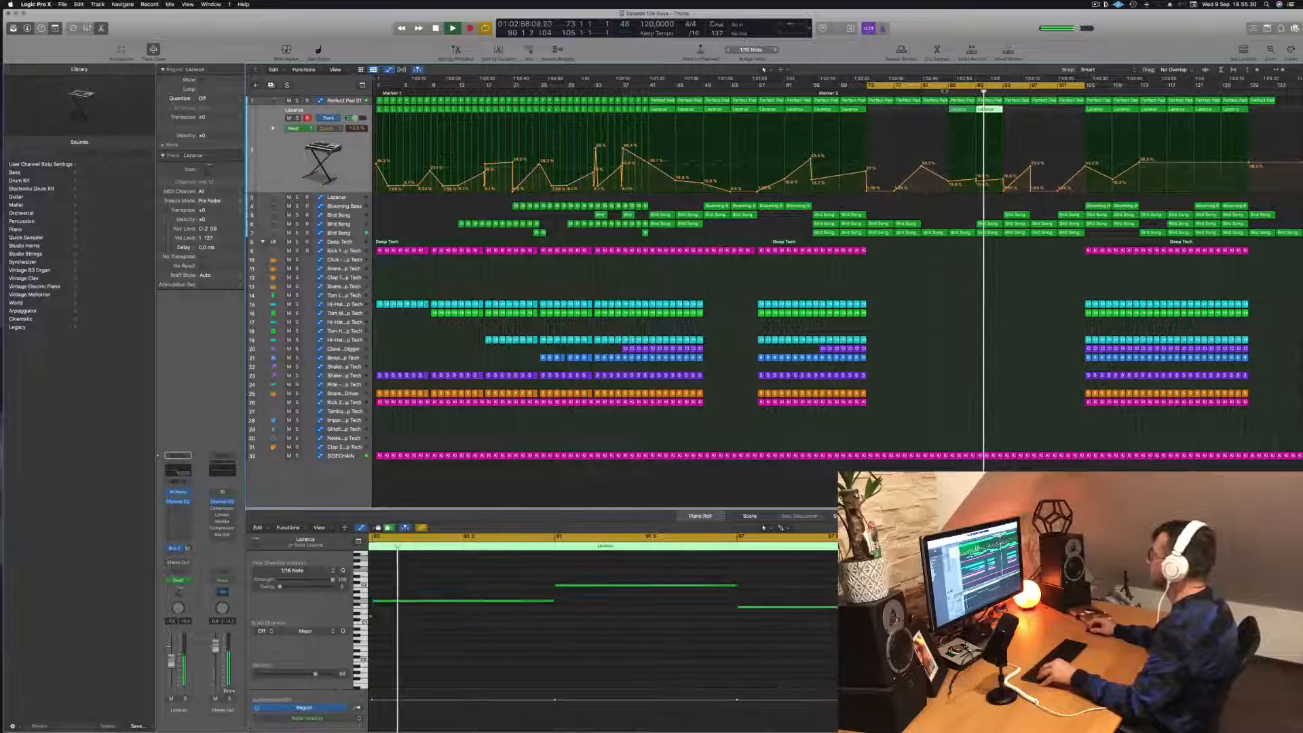
{"action": "left_click", "coordinate": [976, 181]}
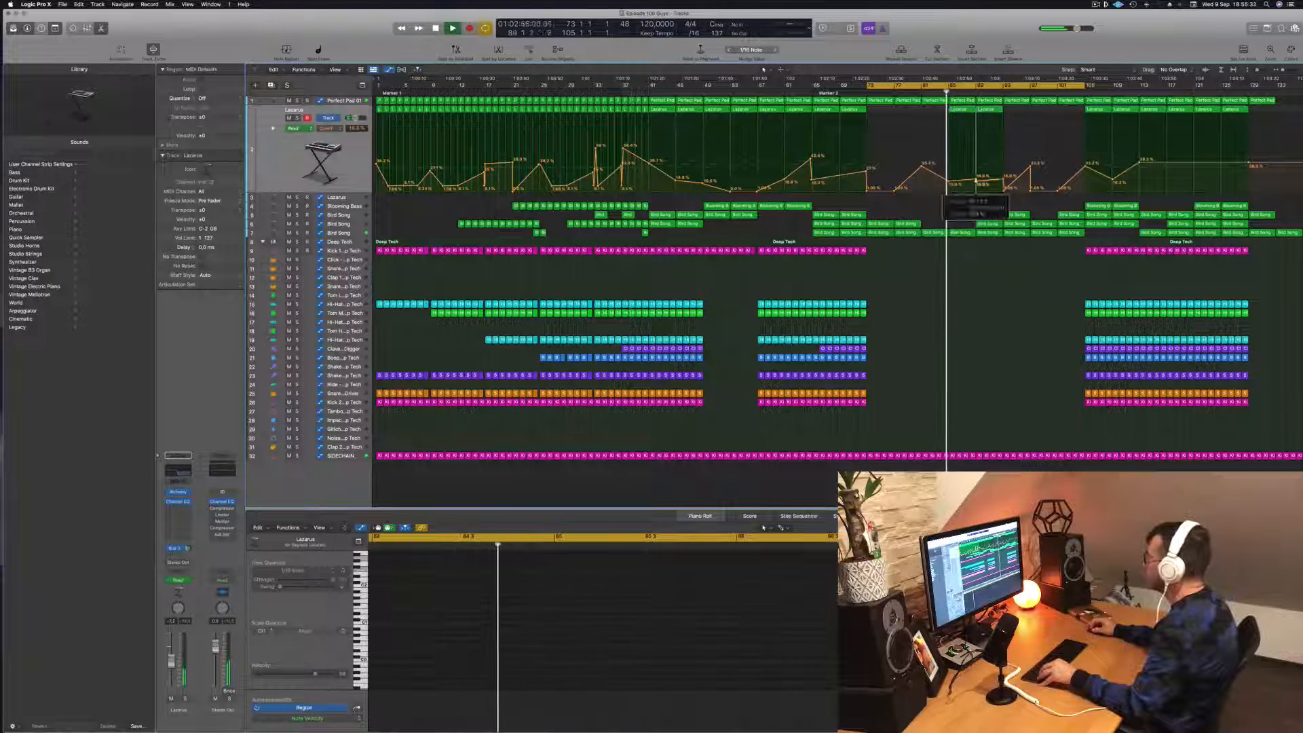
{"action": "left_click", "coordinate": [976, 180]}
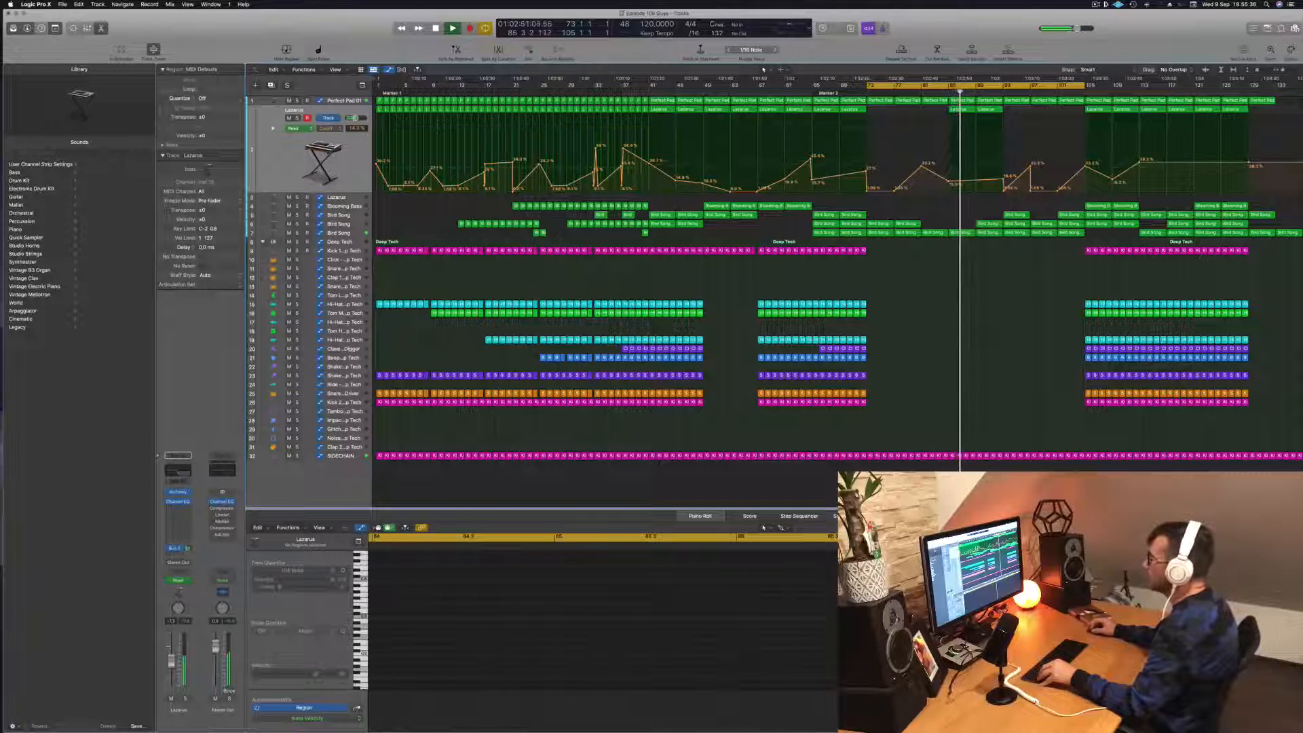
- Set the low cut in the lowest Bird Song track's Channel EQ to 197 Hz
{"action": "left_click", "coordinate": [347, 233]}
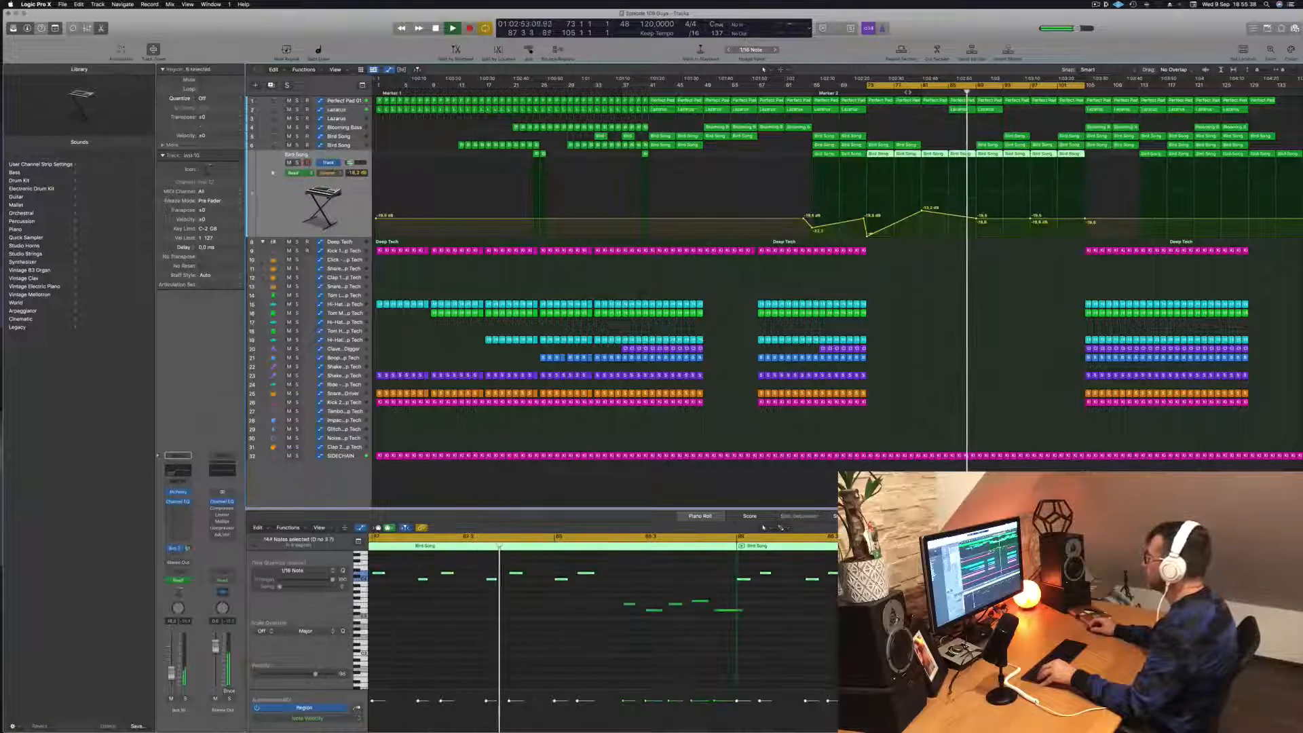
{"action": "key", "text": "shift+comma"}
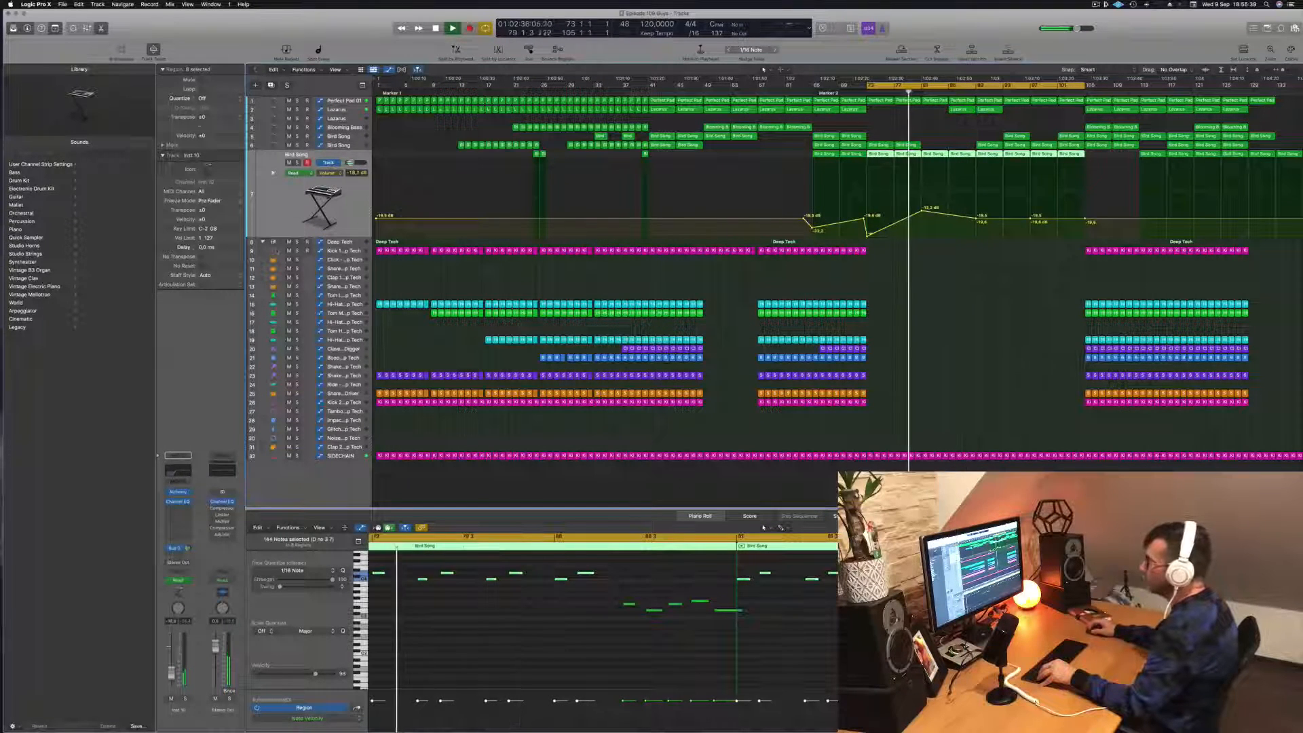
{"action": "left_click", "coordinate": [175, 471]}
{"action": "left_click_drag", "start_coordinate": [648, 273], "coordinate": [622, 274]}
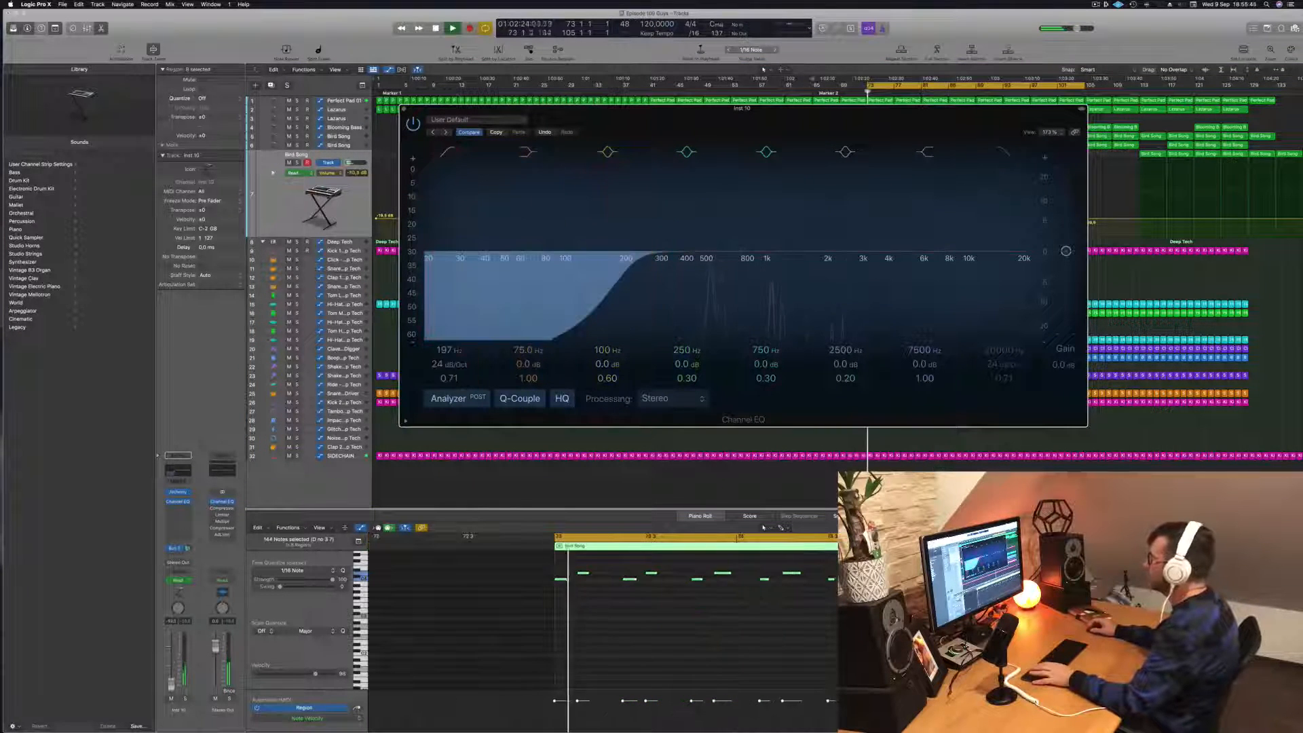
{"action": "left_click", "coordinate": [404, 109]}
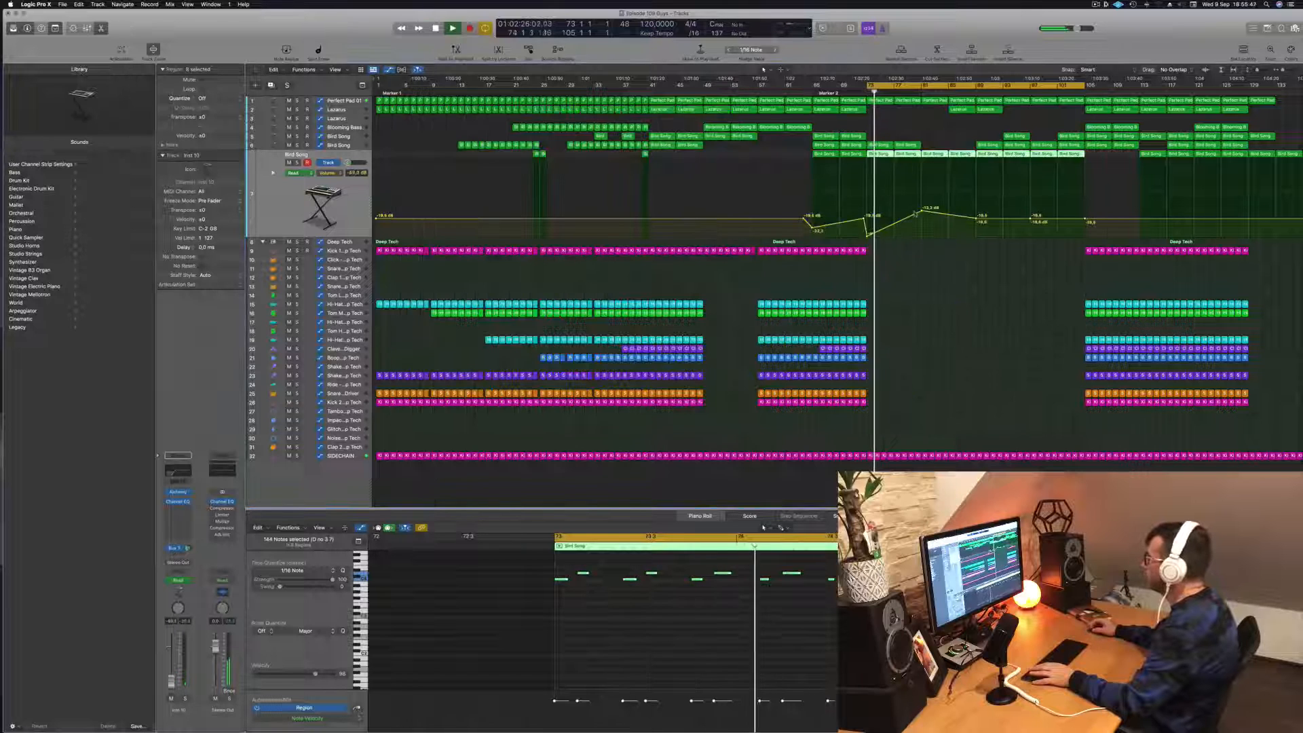
- Raise the lowest Bird Song track's volume automation to about -8 dB at bars 81 and 89, keeping a near-flat plateau between them
{"action": "left_click_drag", "start_coordinate": [922, 211], "coordinate": [977, 196]}
{"action": "left_click", "coordinate": [913, 90]}
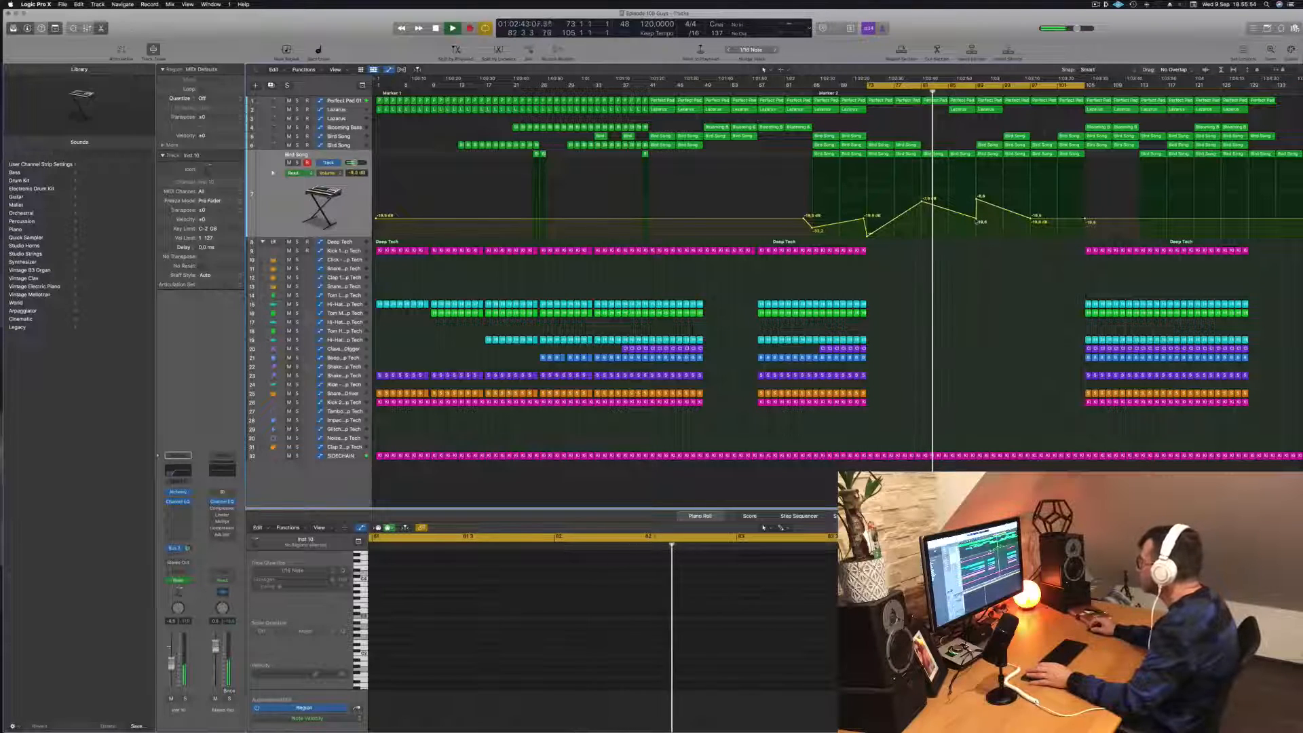
{"action": "left_click_drag", "start_coordinate": [976, 221], "coordinate": [950, 213]}
{"action": "left_click", "coordinate": [974, 216]}
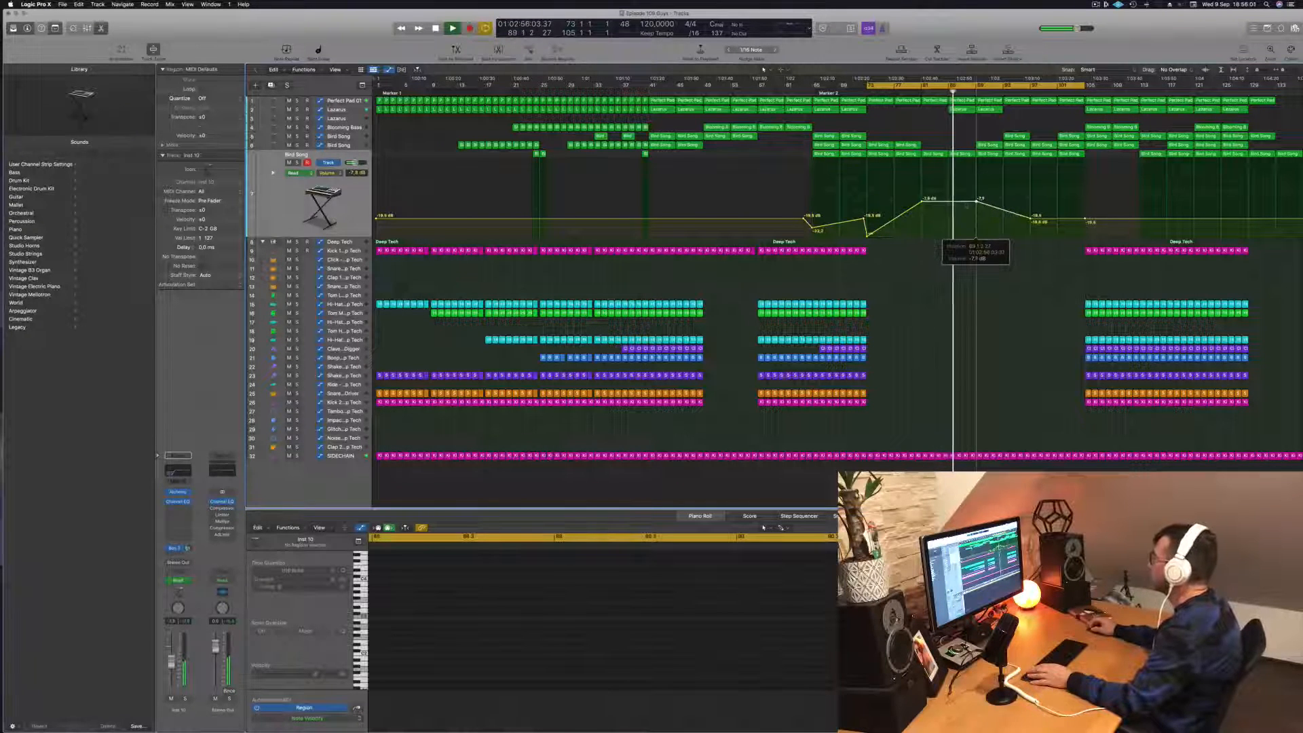
{"action": "left_click_drag", "start_coordinate": [975, 202], "coordinate": [976, 202]}
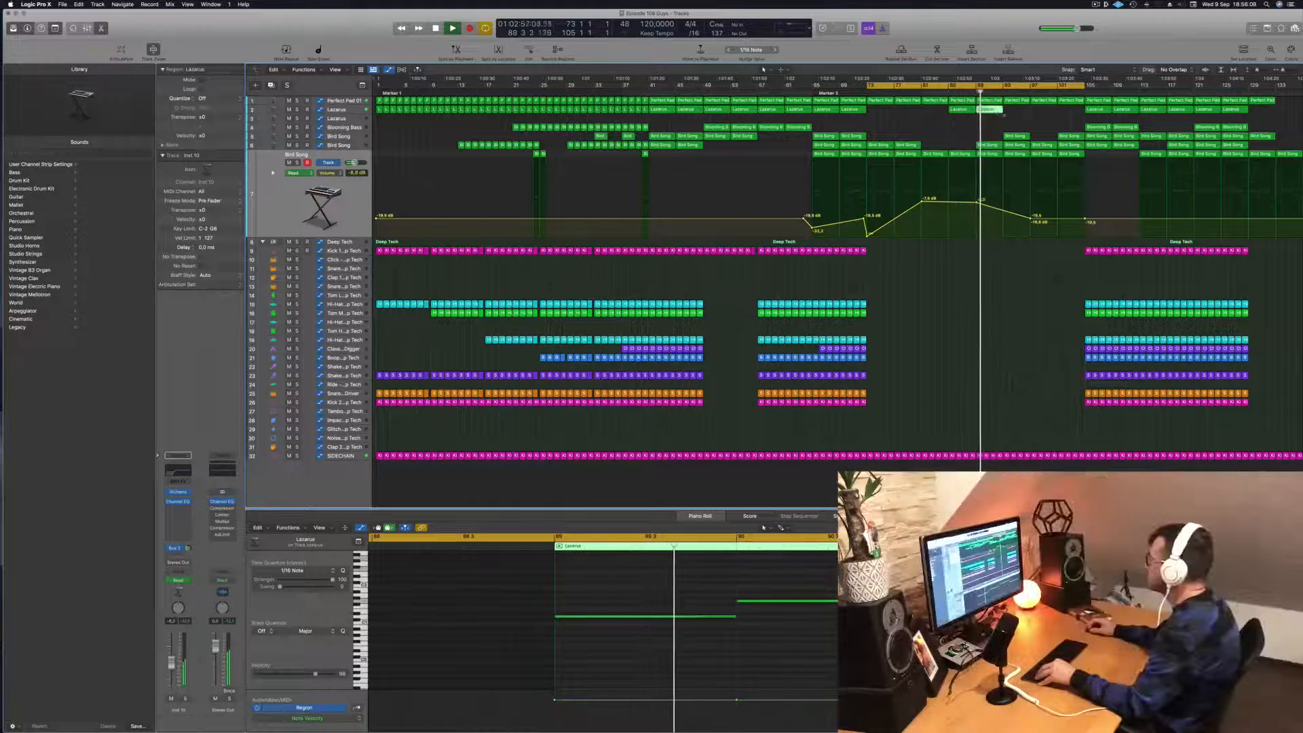
- Copy the Lazarus region from bar 89 to bar 93 and fill bars 93 to 105 with copies of the Kick 1 regions
{"action": "left_click_drag", "start_coordinate": [990, 110], "coordinate": [1018, 114]}
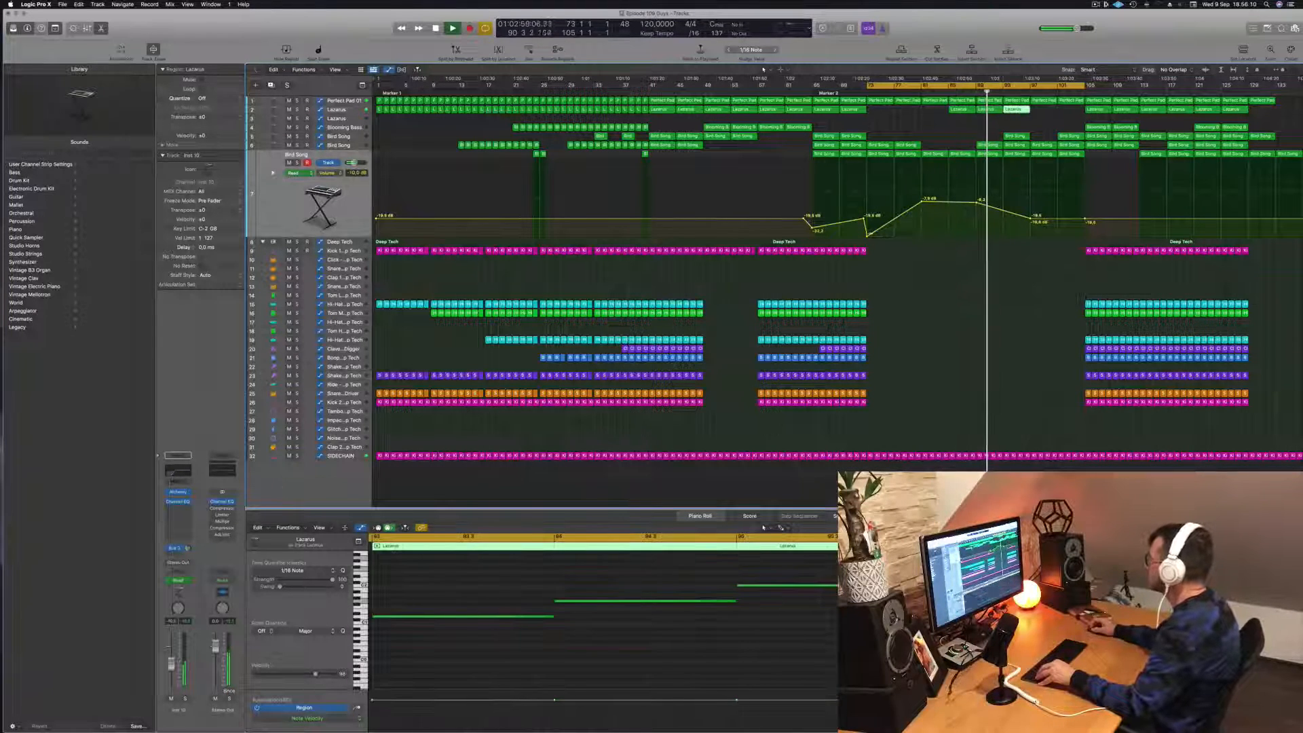
{"action": "left_click_drag", "start_coordinate": [1084, 248], "coordinate": [1006, 254]}
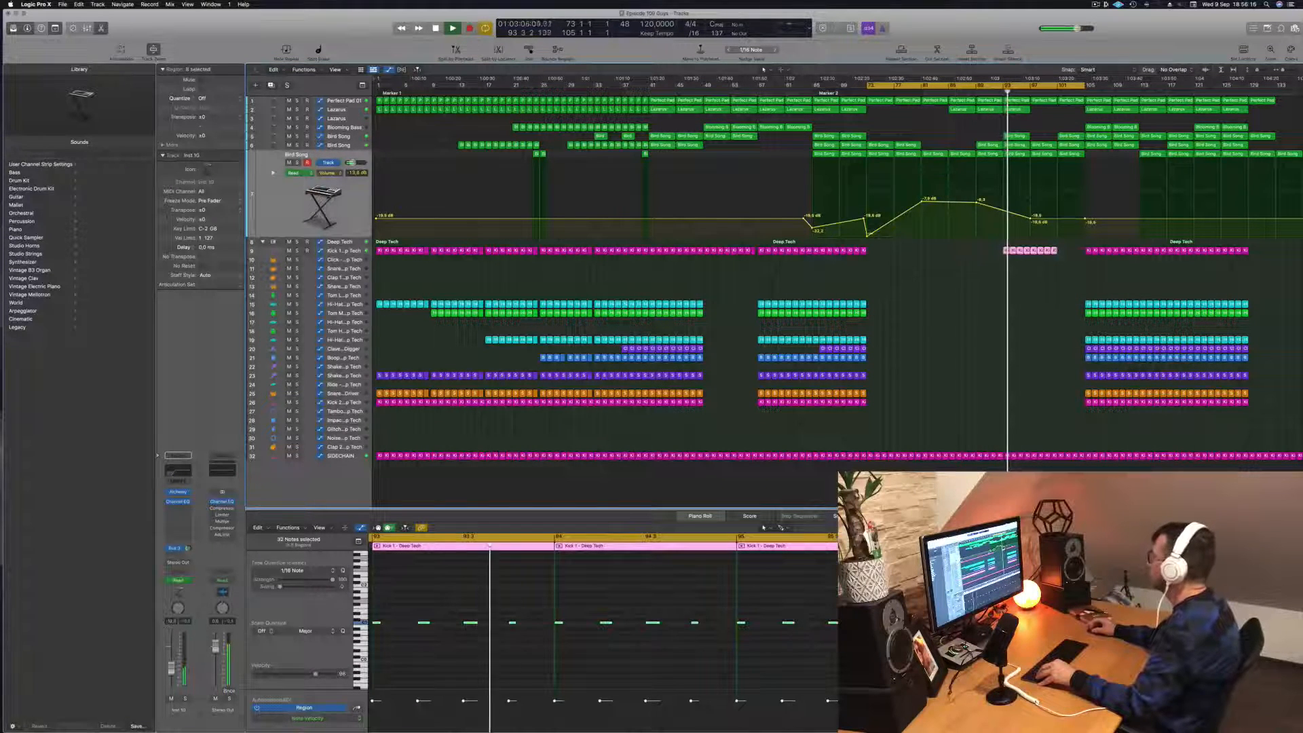
{"action": "left_click", "coordinate": [968, 92]}
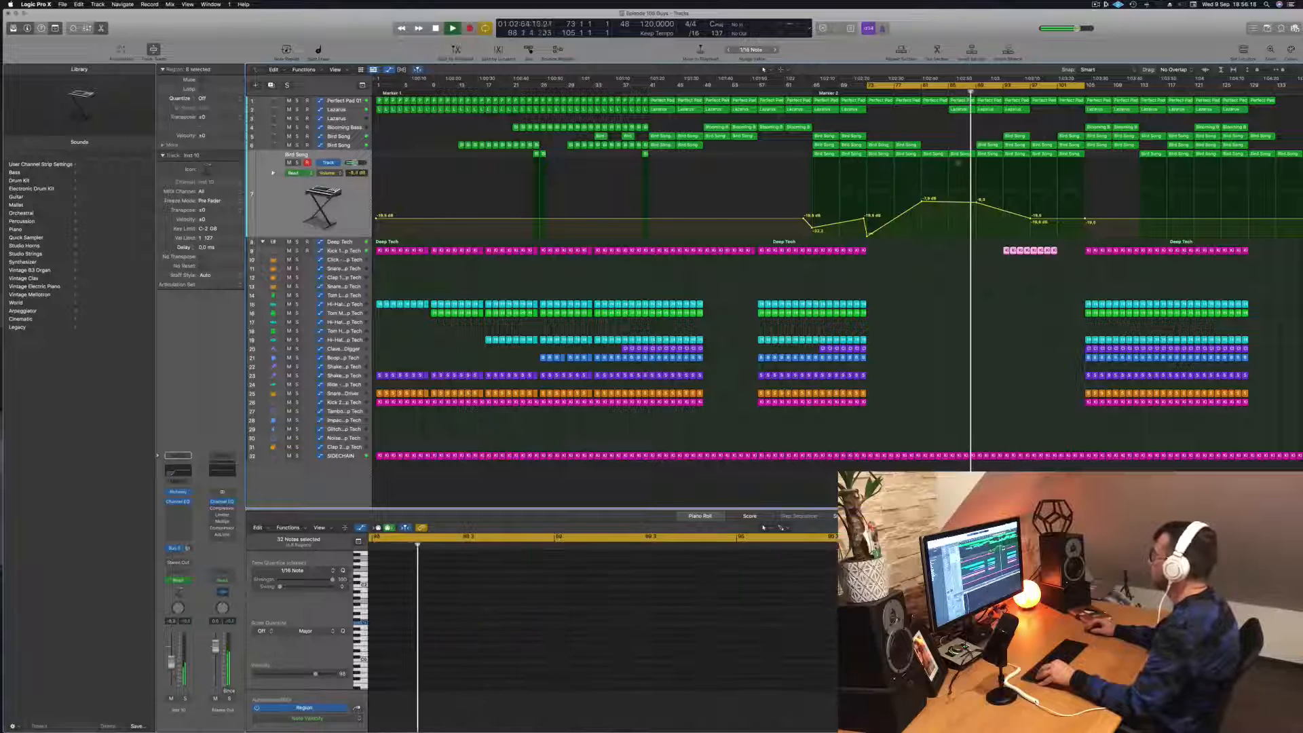
{"action": "mouse_move", "coordinate": [1066, 254]}
{"action": "left_mouse_down"}
{"action": "mouse_move", "coordinate": [1032, 249]}
{"action": "mouse_move", "coordinate": [1067, 253]}
{"action": "left_mouse_up"}
{"action": "left_click", "coordinate": [1038, 283]}
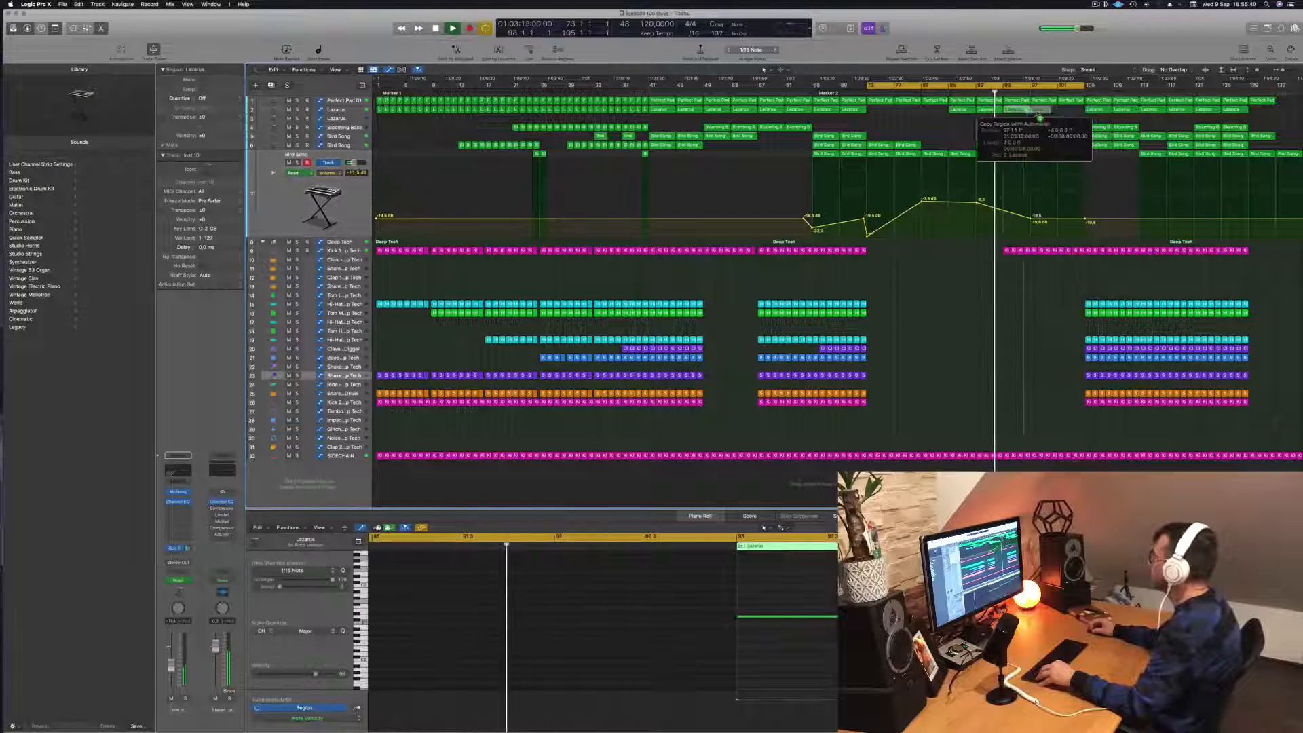
- Copy the Lazarus region to bars 97 and 101, and drop the lowest Bird Song track's volume automation to silence from bar 97 to 105
{"action": "left_click", "coordinate": [1041, 110]}
{"action": "left_click_drag", "start_coordinate": [1041, 112], "coordinate": [1069, 112]}
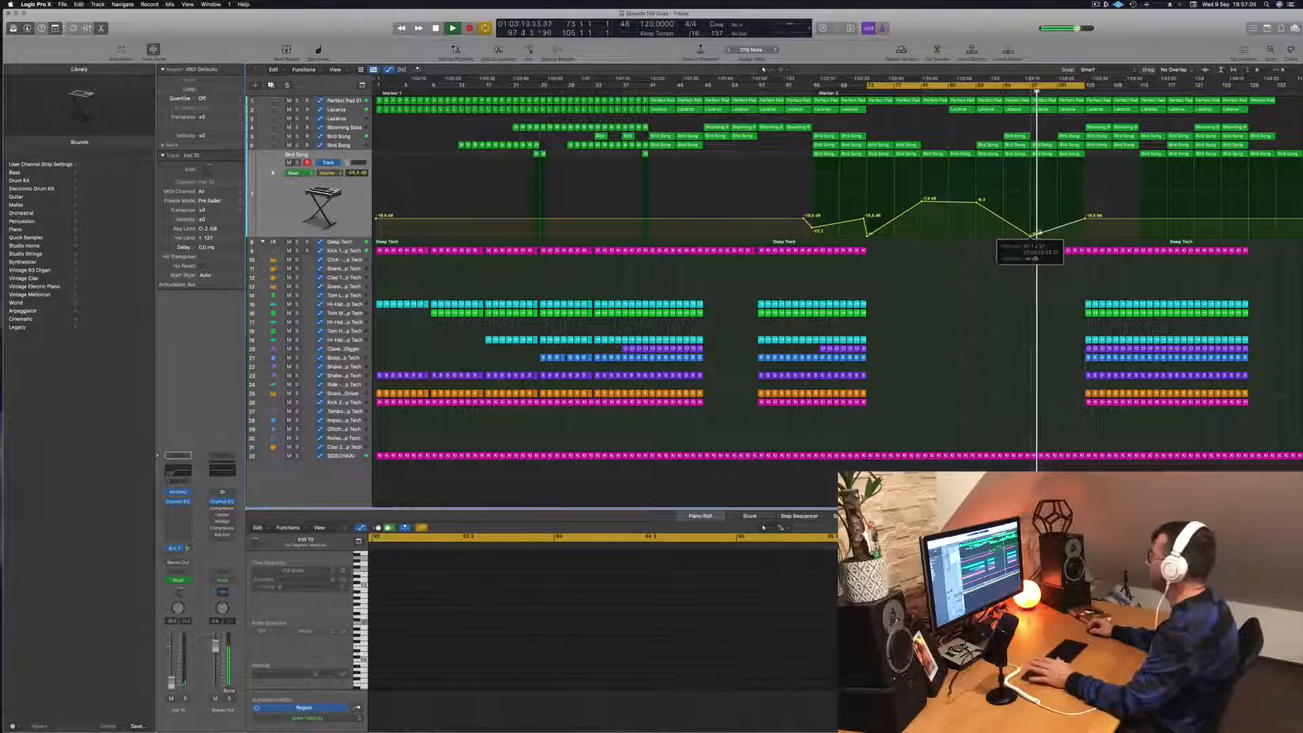
{"action": "left_click_drag", "start_coordinate": [1086, 220], "coordinate": [1085, 235]}
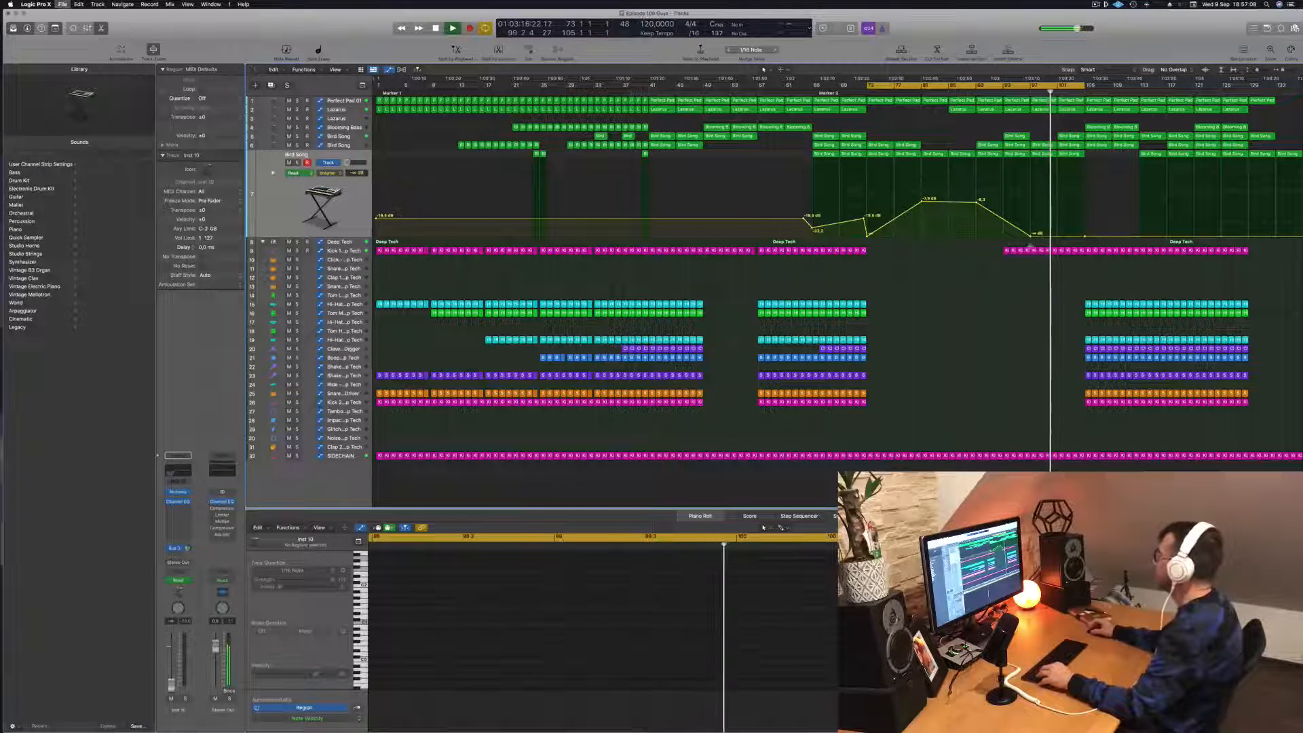
- Shape the Deep Tech track's low-cut automation into a rising ramp from bar 97 to 105 with a sharp drop to the minimum at bar 105
{"action": "scroll", "coordinate": [1056, 273], "scroll_direction": "up", "scroll_amount": 2}
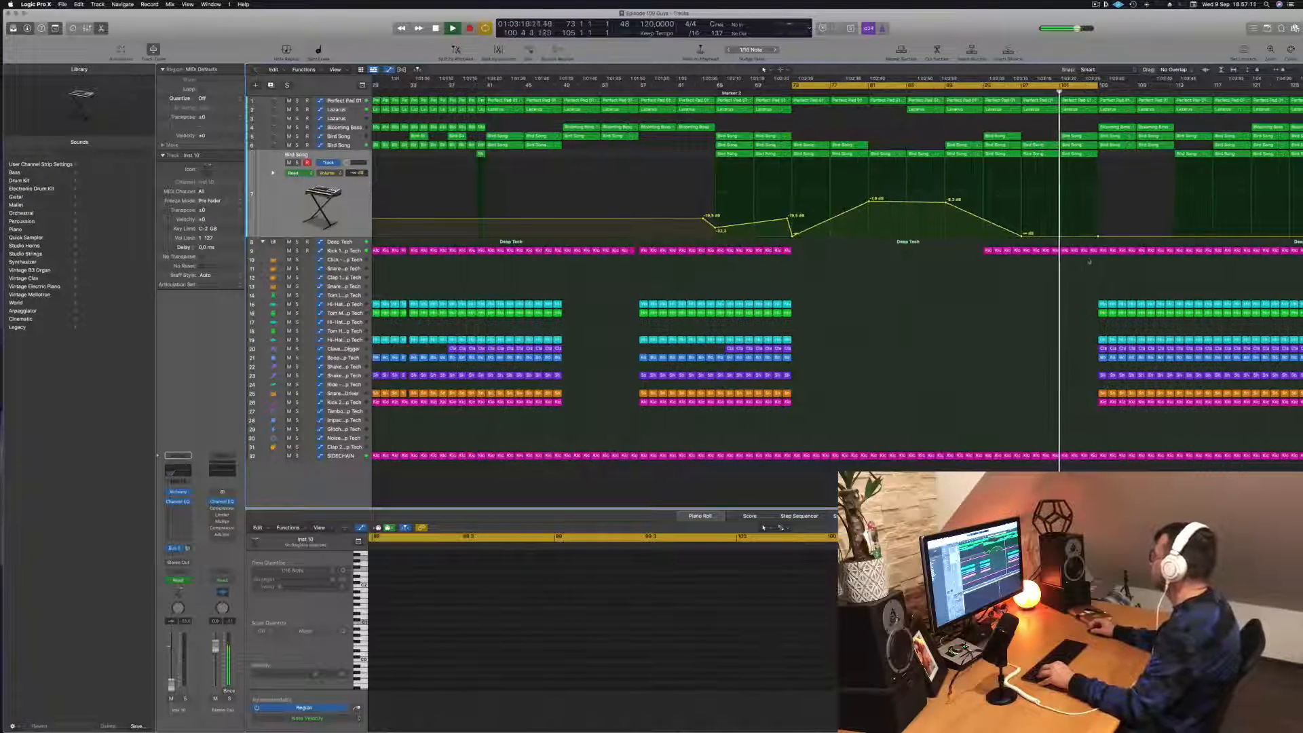
{"action": "left_click_drag", "start_coordinate": [1089, 261], "coordinate": [1080, 249]}
{"action": "left_click", "coordinate": [367, 242]}
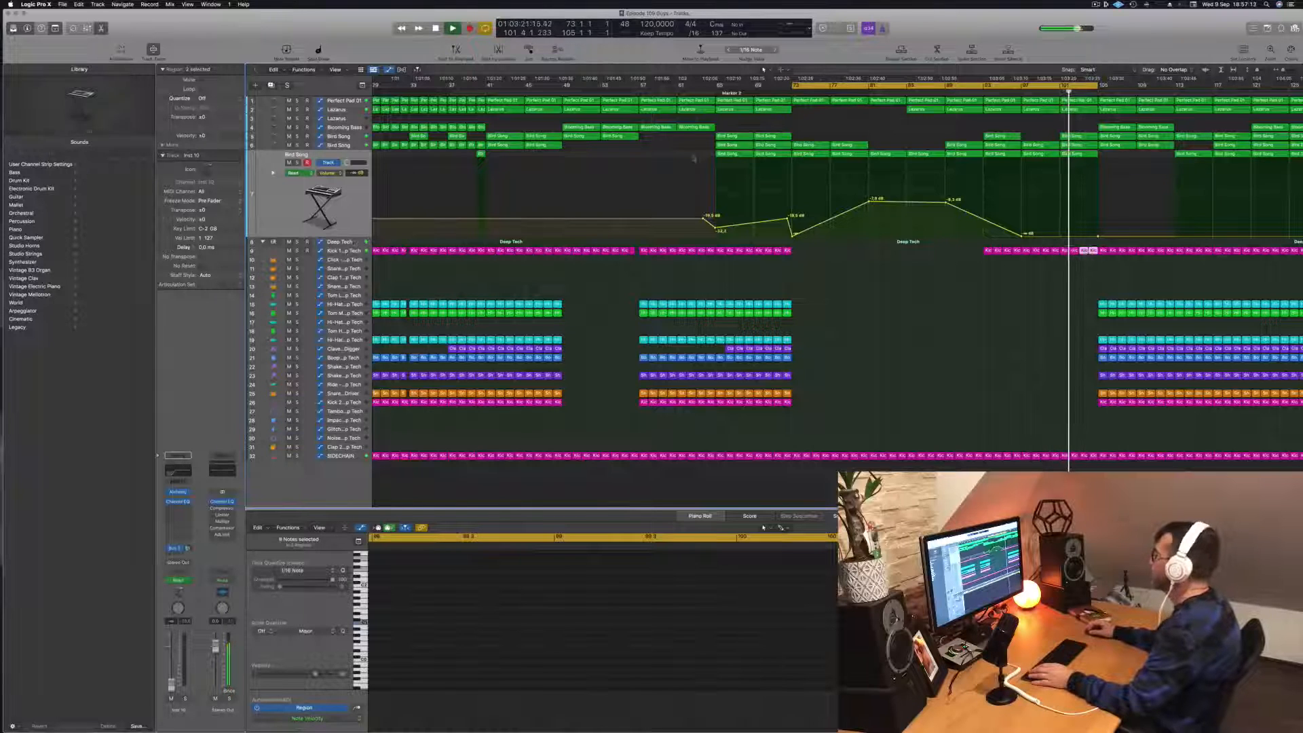
{"action": "key", "text": "comma"}
{"action": "key", "text": "comma"}
{"action": "key", "text": "comma"}
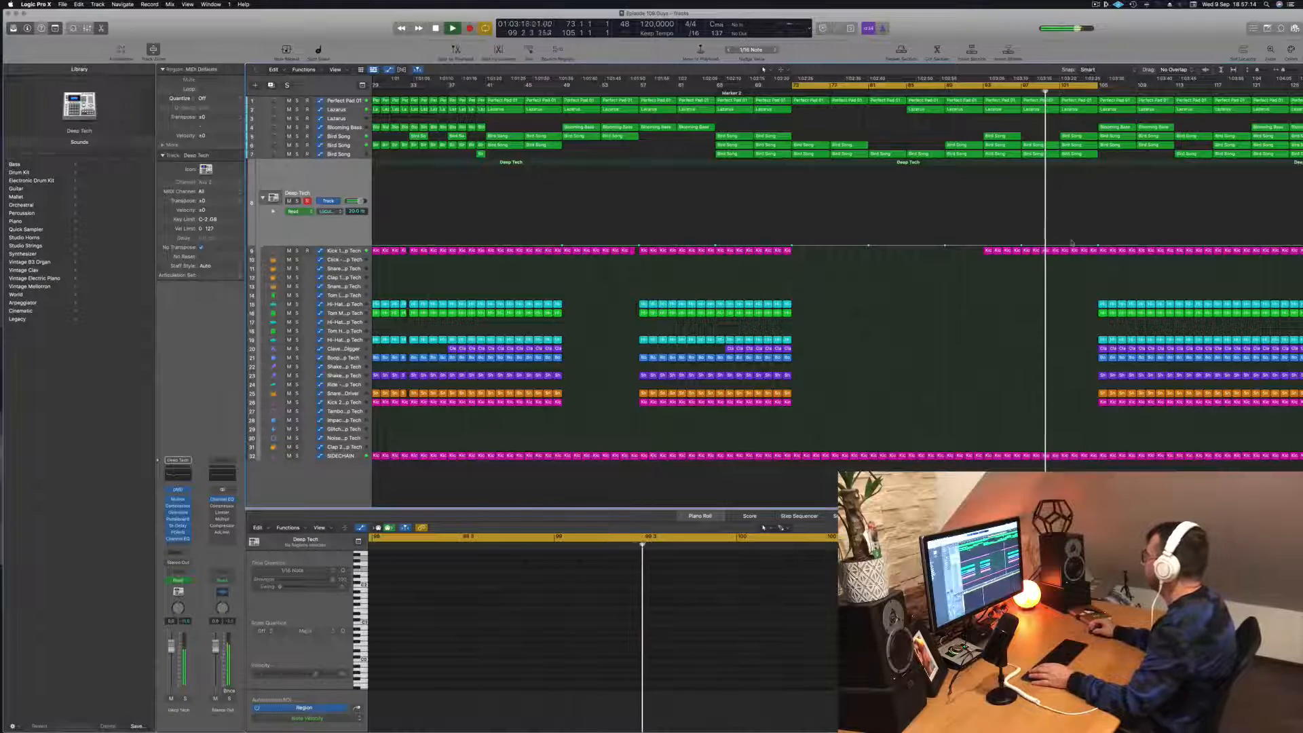
{"action": "left_click_drag", "start_coordinate": [1069, 244], "coordinate": [1099, 190]}
{"action": "left_click", "coordinate": [1100, 242]}
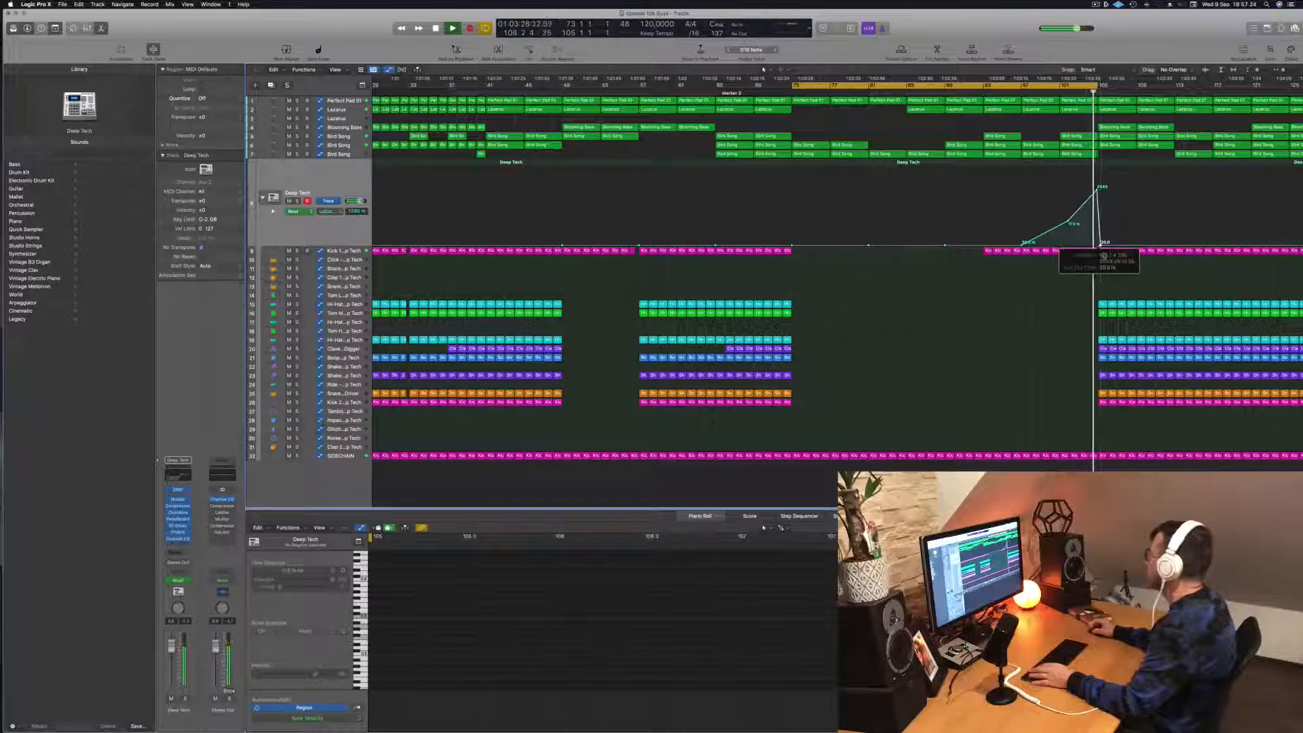
{"action": "left_click_drag", "start_coordinate": [1100, 245], "coordinate": [1097, 245]}
- Extend the cycle range beyond bar 105 and solo the Blooming Bass track
{"action": "left_click_drag", "start_coordinate": [1090, 92], "coordinate": [1278, 86]}
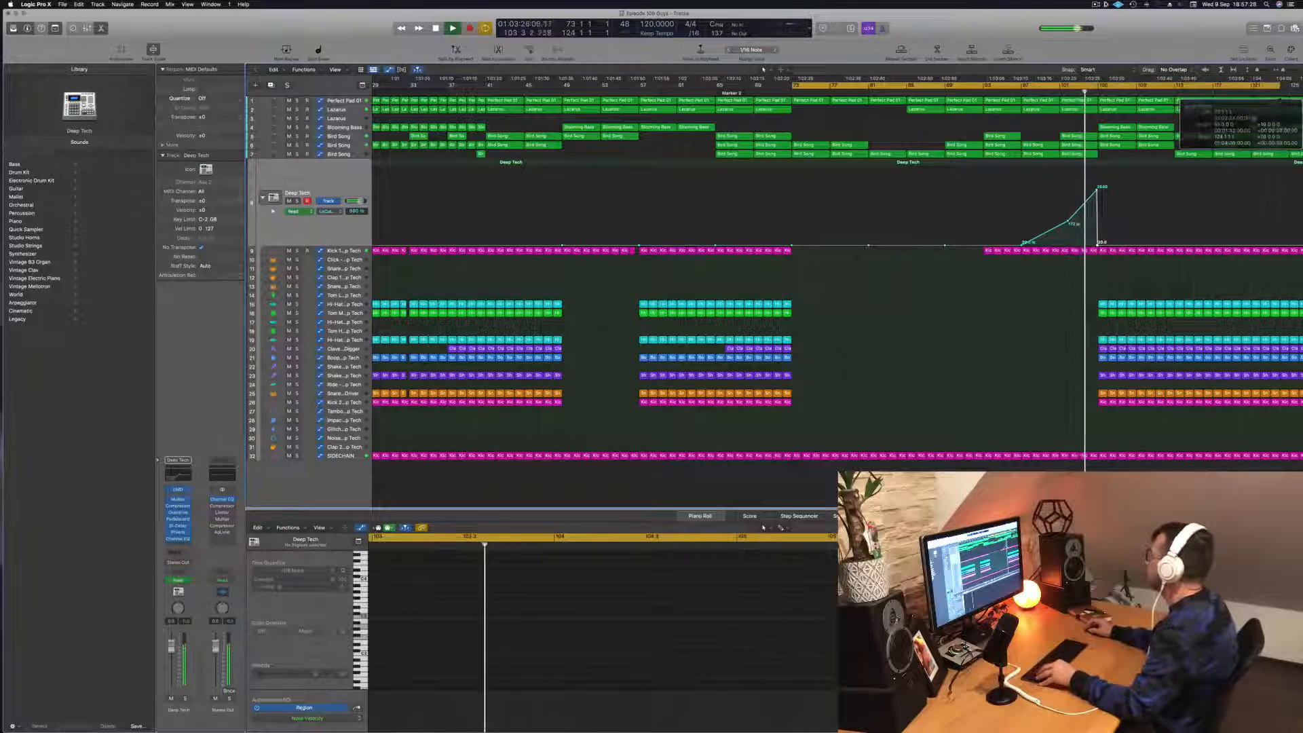
{"action": "scroll", "coordinate": [1126, 219], "scroll_direction": "left", "scroll_amount": 3}
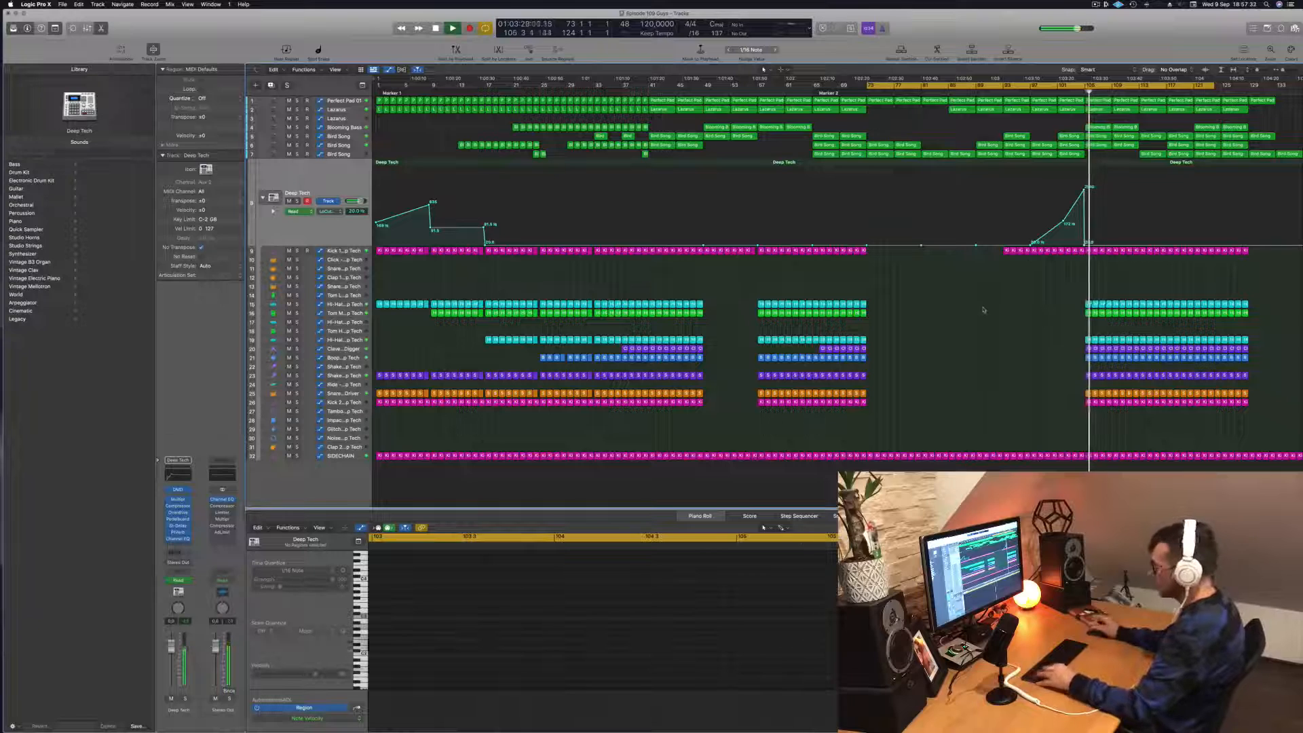
{"action": "scroll", "coordinate": [1144, 147], "scroll_direction": "up", "scroll_amount": 2}
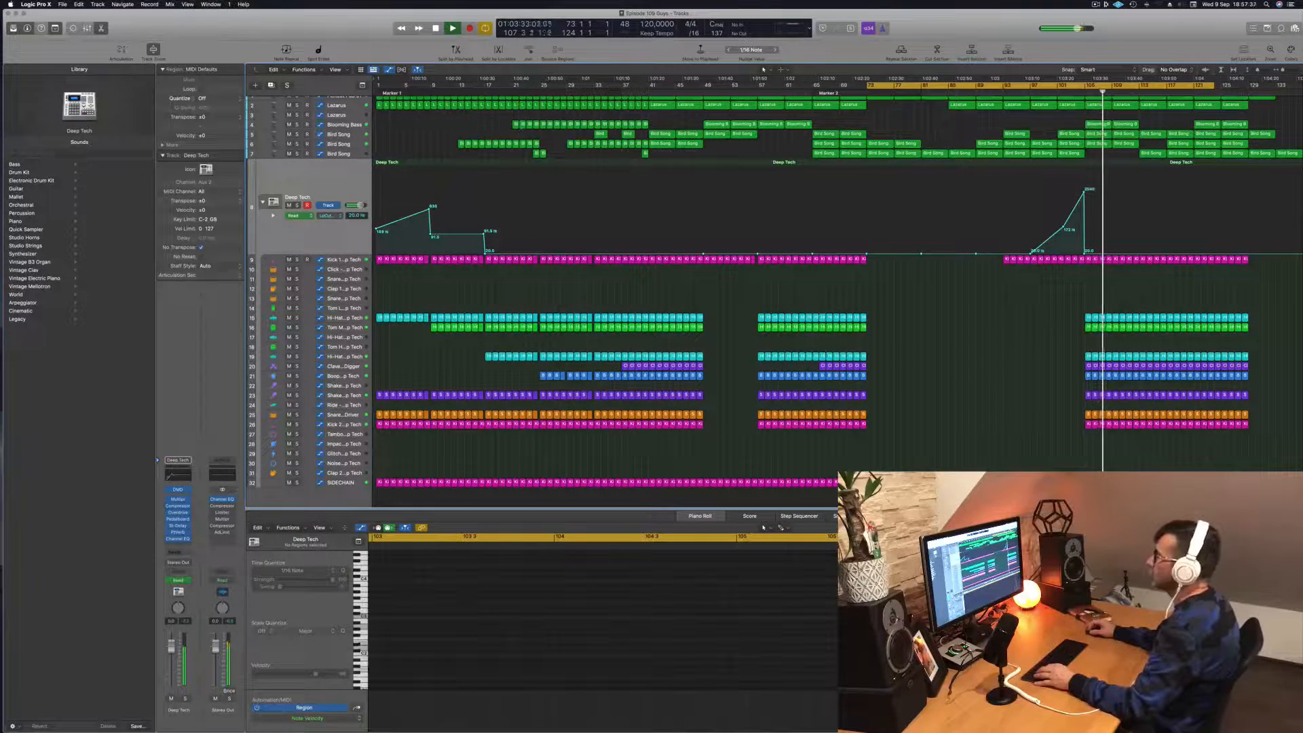
{"action": "left_click", "coordinate": [349, 125]}
{"action": "key", "text": "s"}
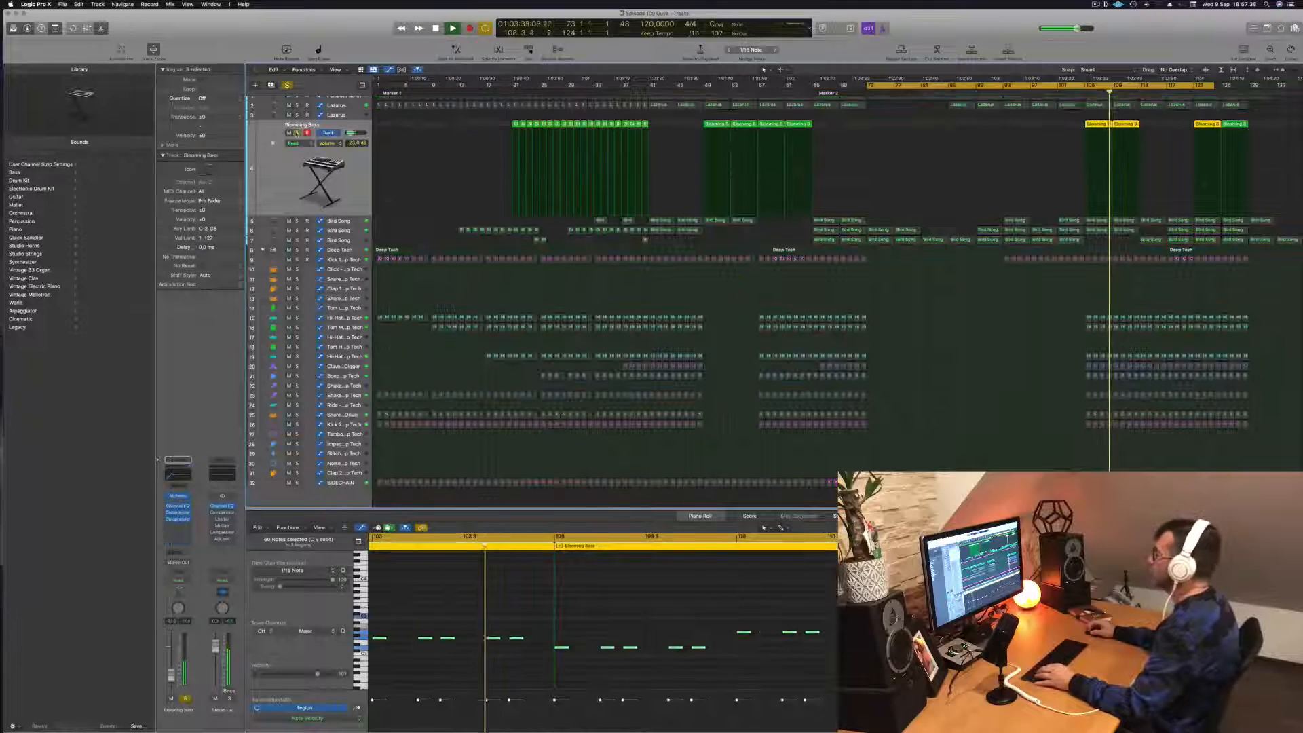
- Unsolo the Blooming Bass track and lower the Lazarus track's automation around bar 105 at the end of the breakdown
{"action": "key", "text": "s"}
{"action": "left_click", "coordinate": [1078, 89]}
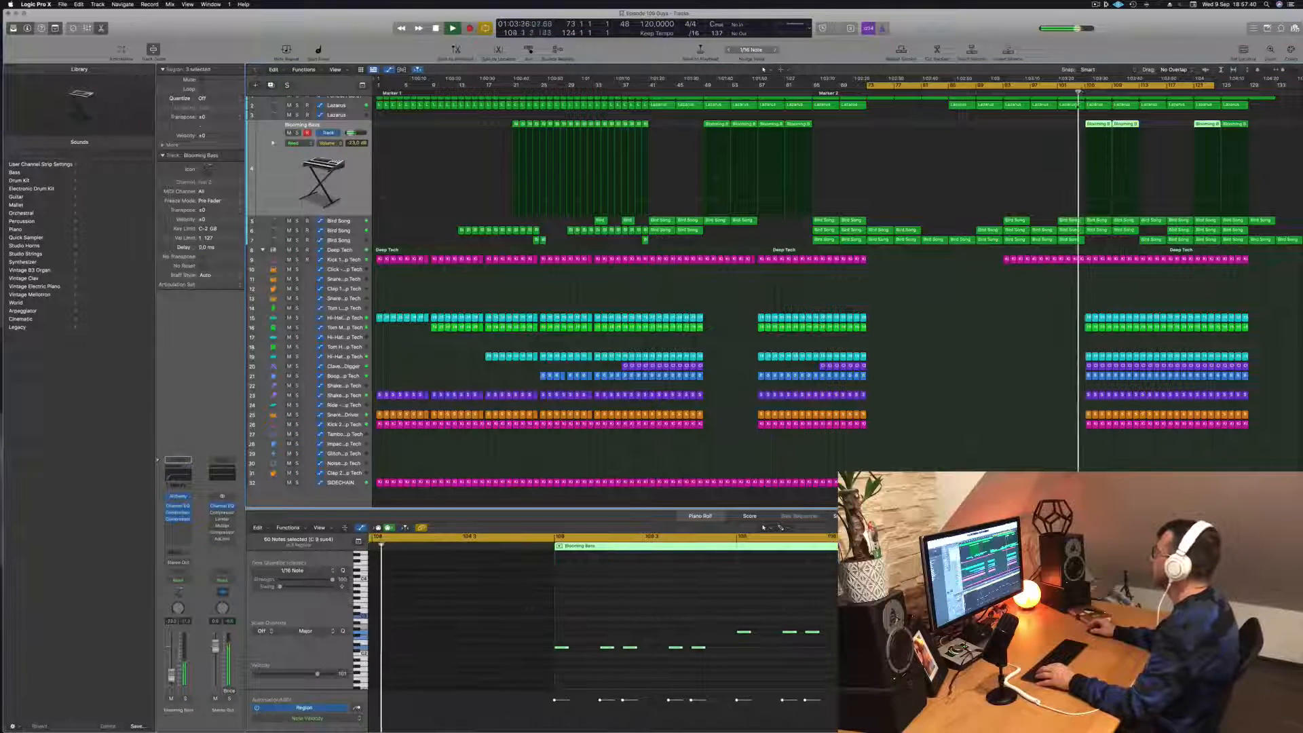
{"action": "scroll", "coordinate": [1078, 135], "scroll_direction": "up", "scroll_amount": 1}
{"action": "left_click", "coordinate": [339, 113]}
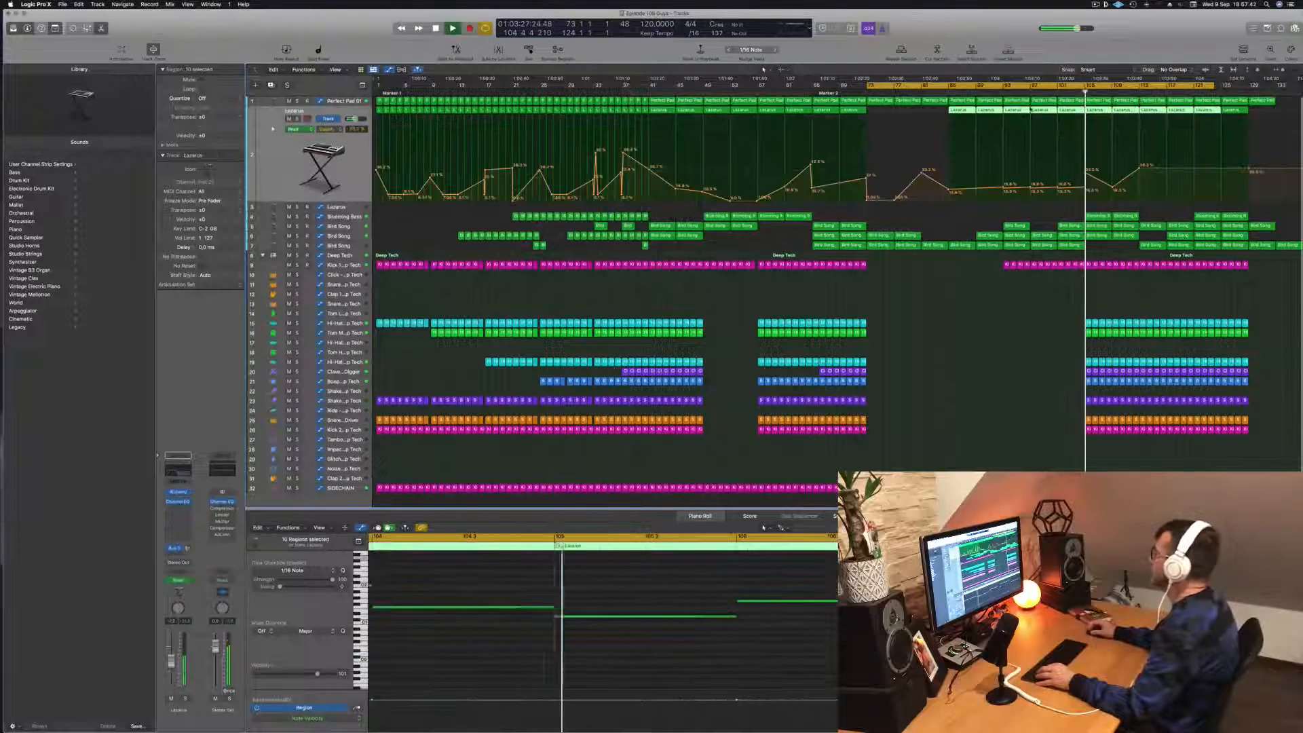
{"action": "left_click_drag", "start_coordinate": [1086, 174], "coordinate": [1086, 186]}
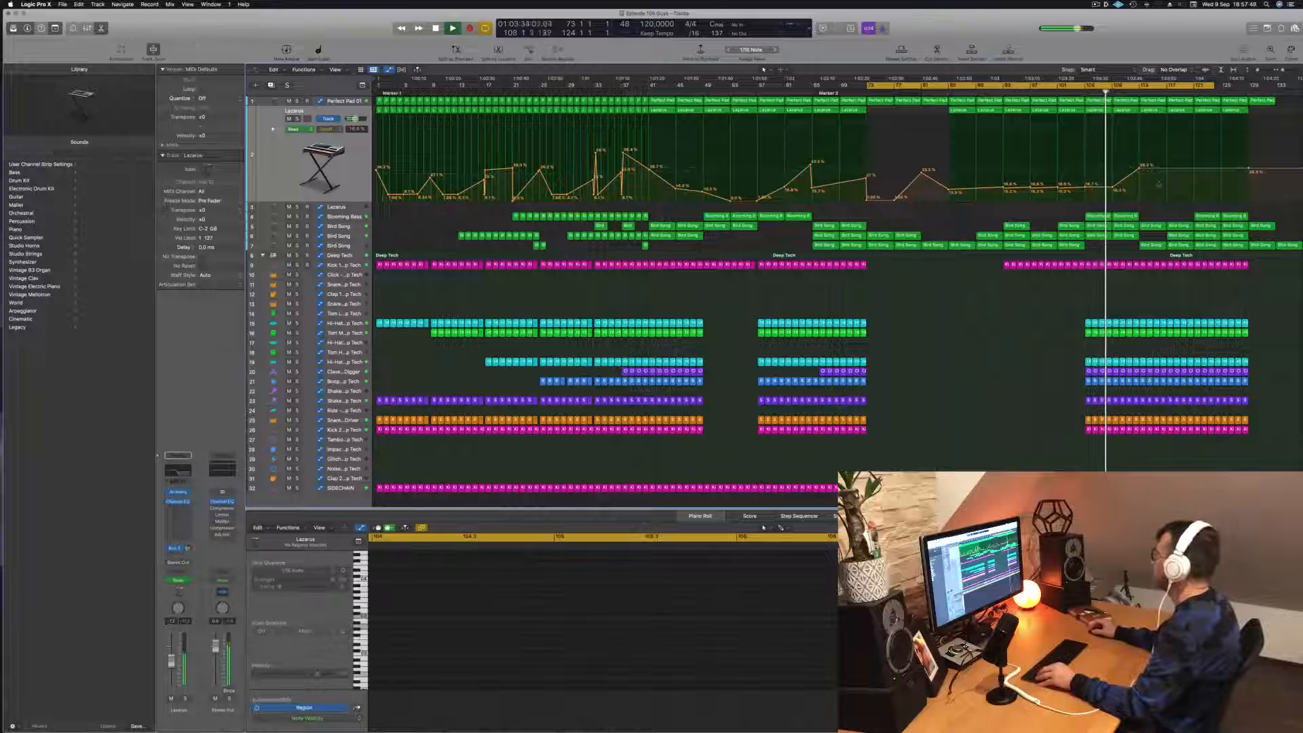
- Delete the leftover Perfect Pad and Bird Song regions after bar 129
{"action": "left_click", "coordinate": [1257, 100]}
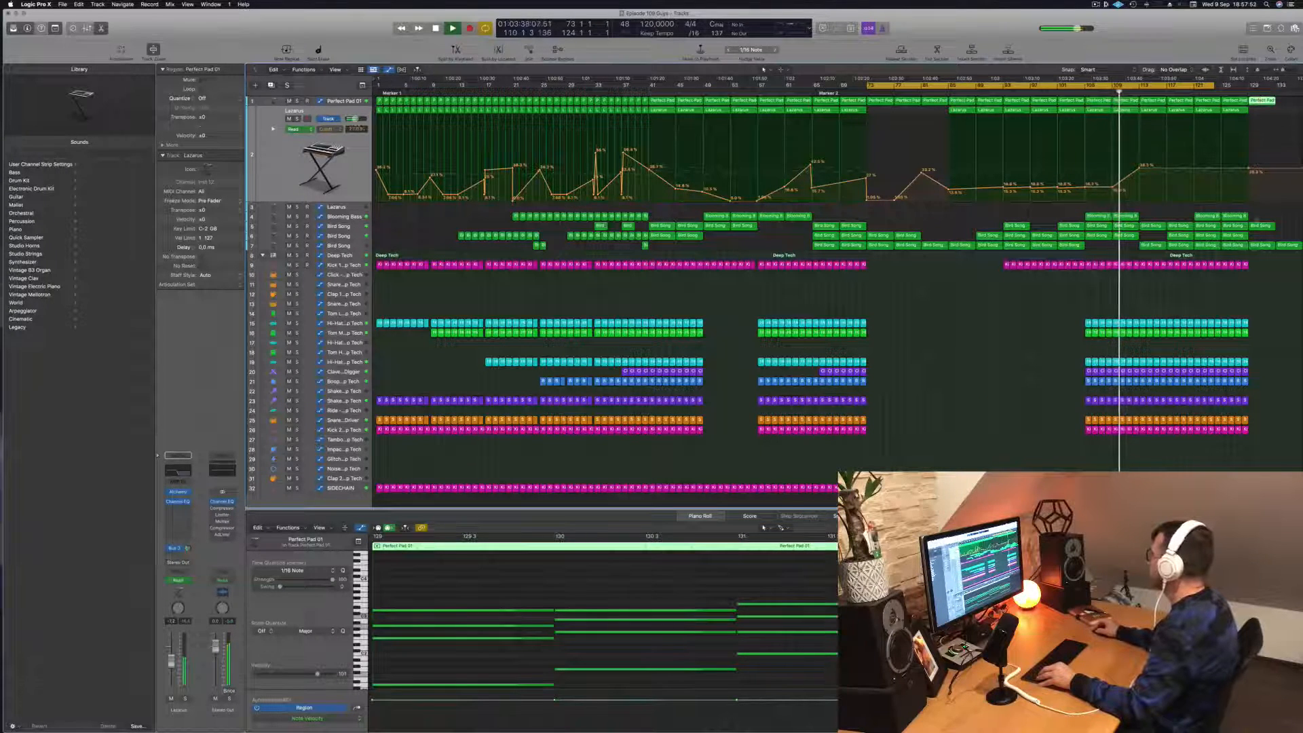
{"action": "left_click_drag", "start_coordinate": [1261, 264], "coordinate": [1295, 95]}
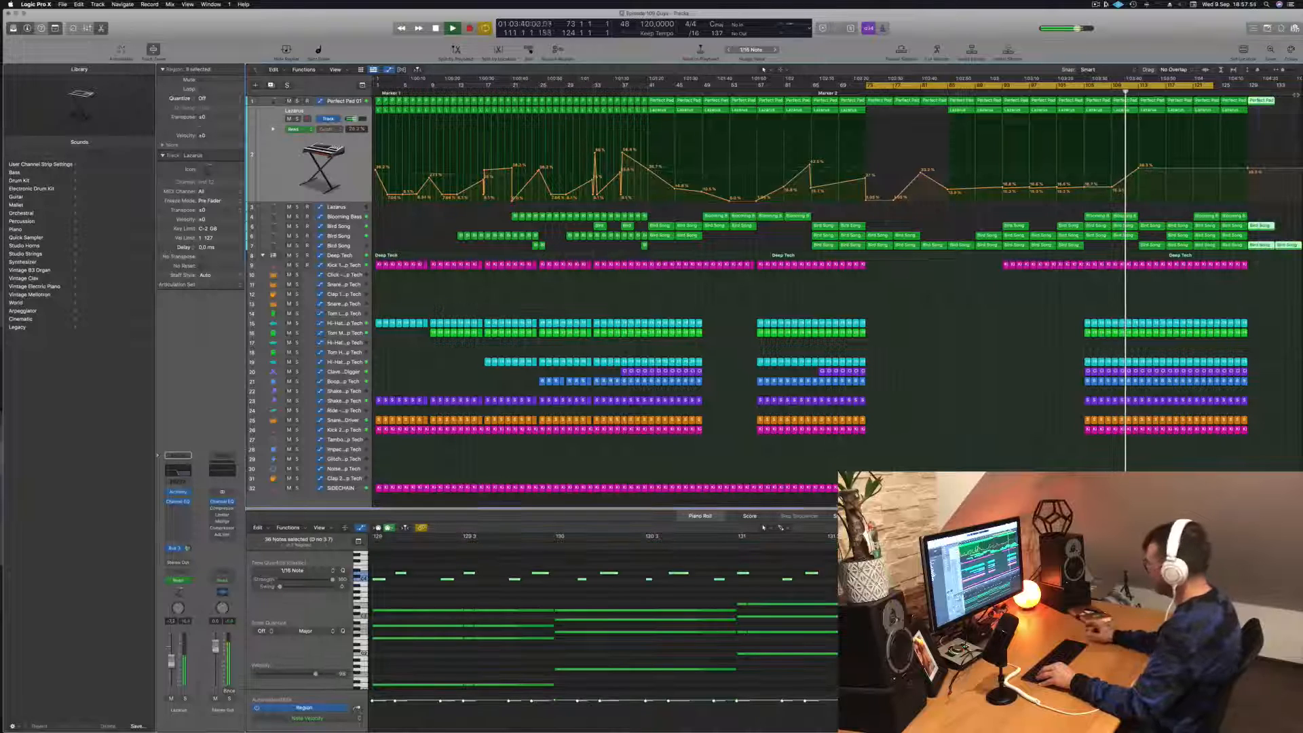
{"action": "key", "text": "Delete"}
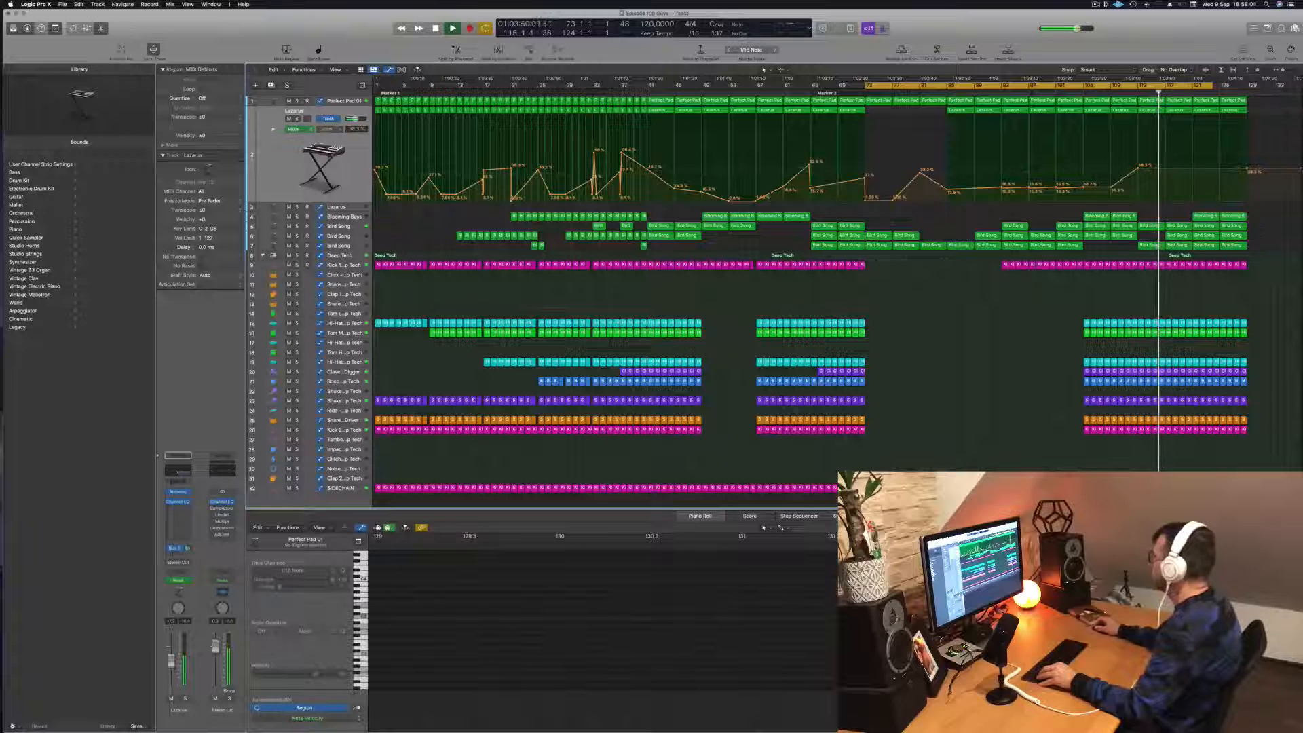
- Copy all regions of bars 1 to 33, except the SIDECHAIN track's, together with their automation to bar 129
{"action": "left_click", "coordinate": [1300, 81]}
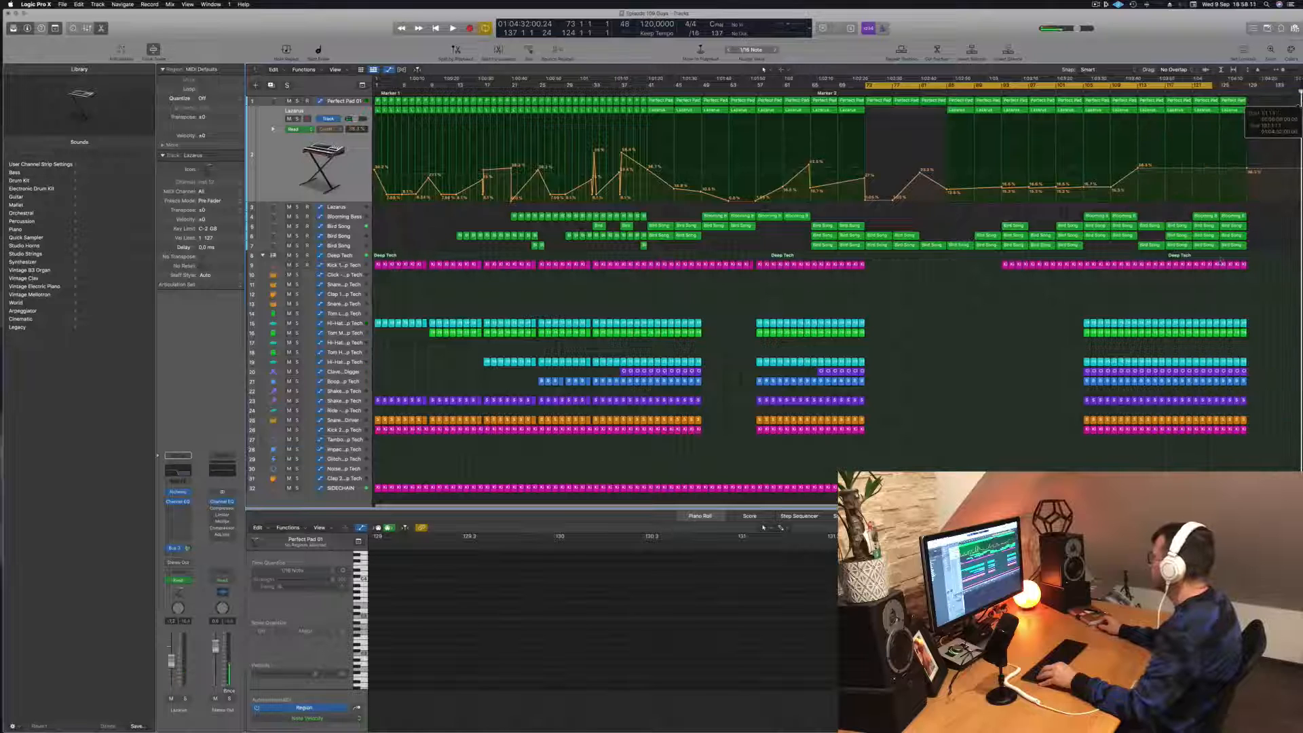
{"action": "scroll", "coordinate": [1221, 259], "scroll_direction": "right", "scroll_amount": 1}
{"action": "scroll", "coordinate": [1266, 149], "scroll_direction": "left", "scroll_amount": 1}
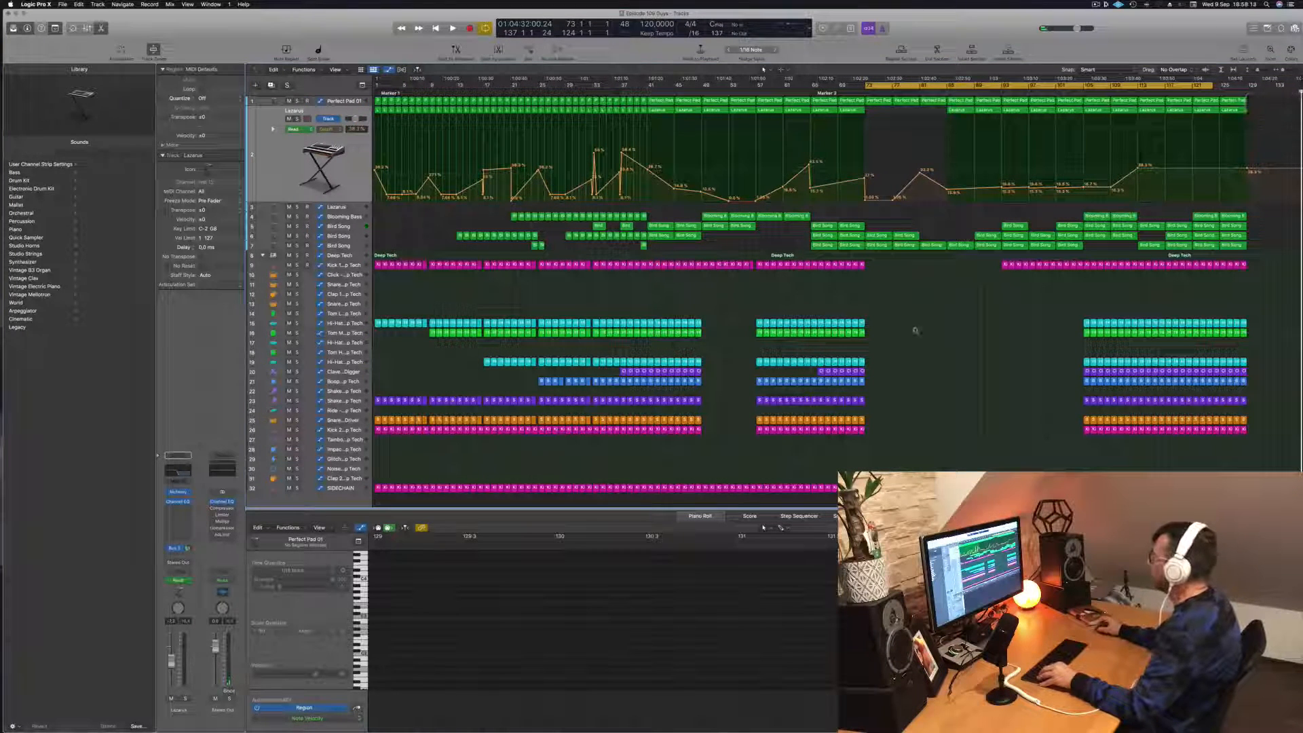
{"action": "key", "text": "space"}
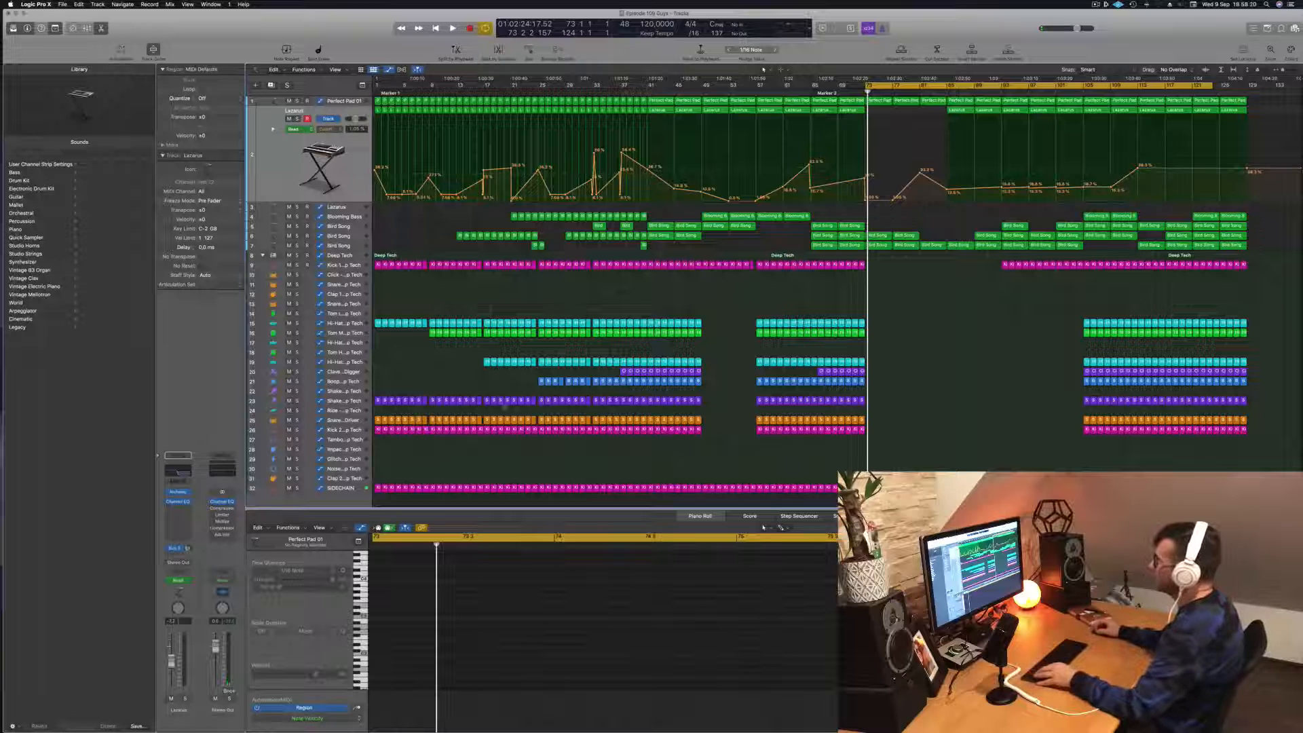
{"action": "left_click_drag", "start_coordinate": [374, 440], "coordinate": [595, 94]}
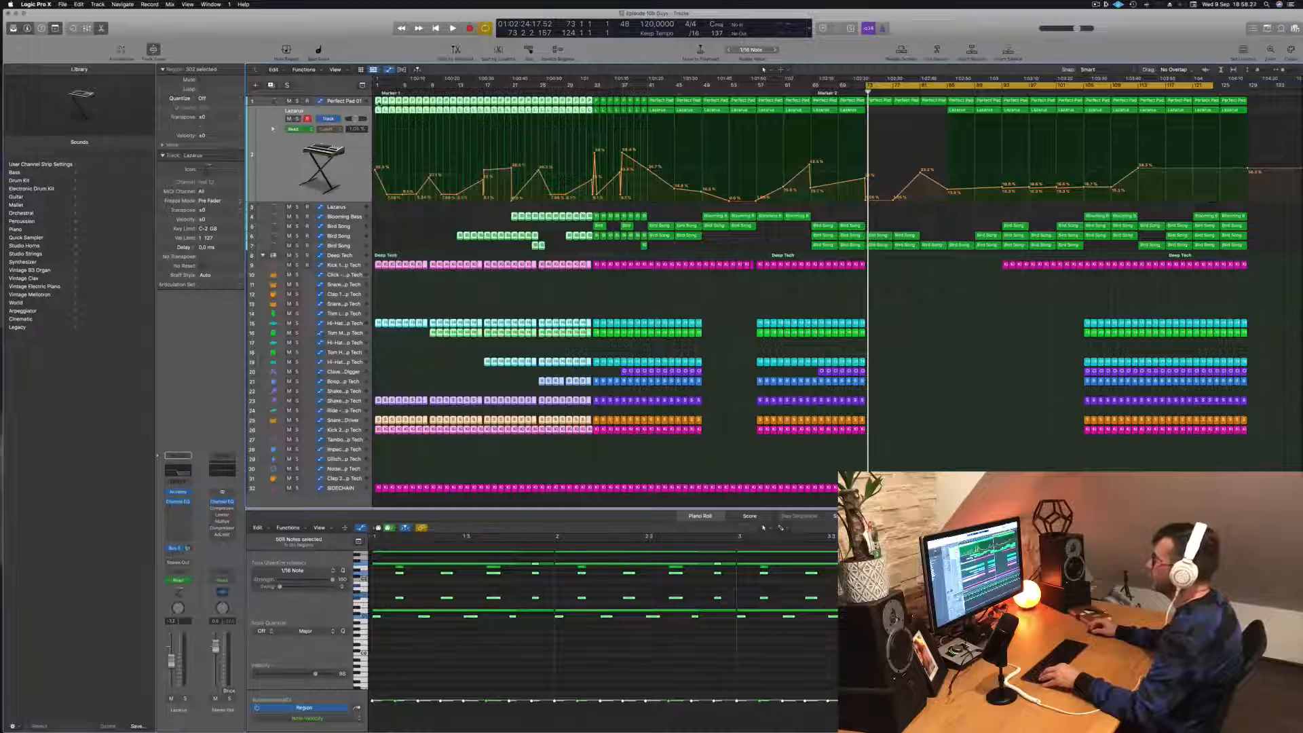
{"action": "left_click_drag", "start_coordinate": [724, 125], "coordinate": [1252, 102]}
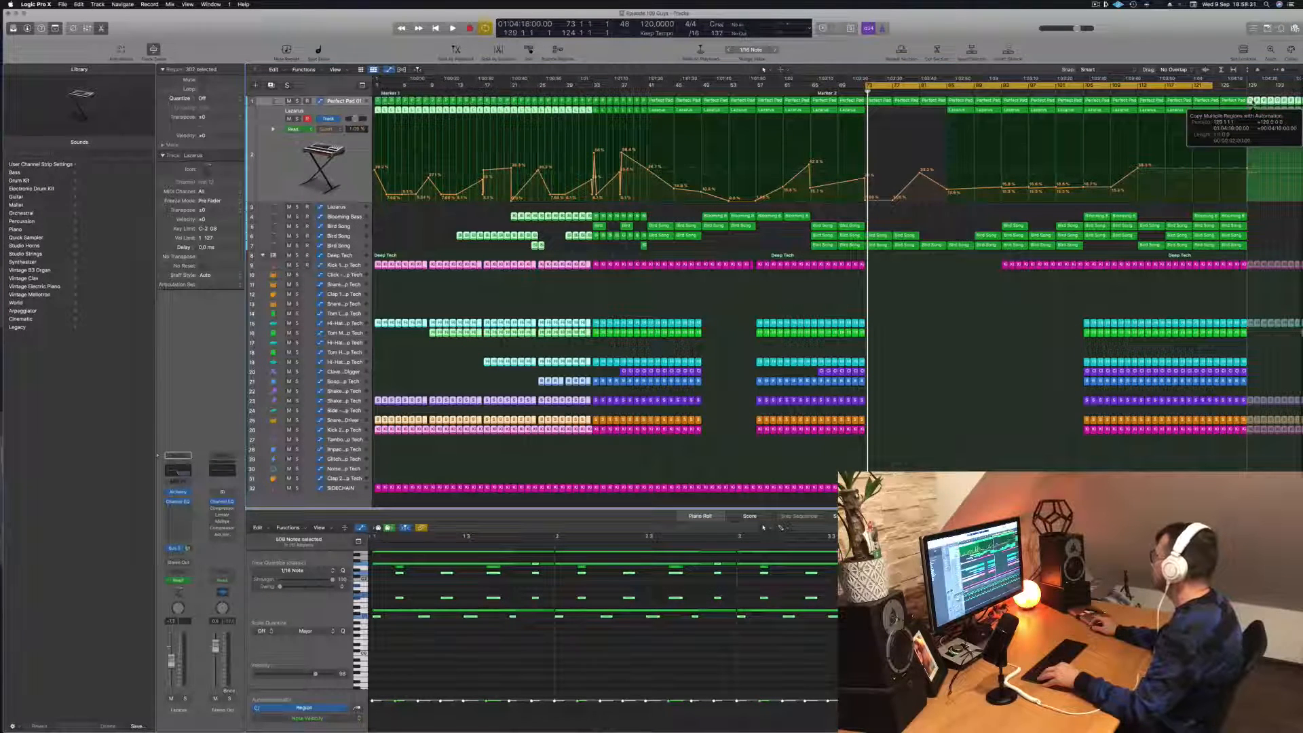
{"action": "scroll", "coordinate": [1268, 204], "scroll_direction": "right", "scroll_amount": 3}
{"action": "scroll", "coordinate": [1260, 202], "scroll_direction": "left", "scroll_amount": 2}
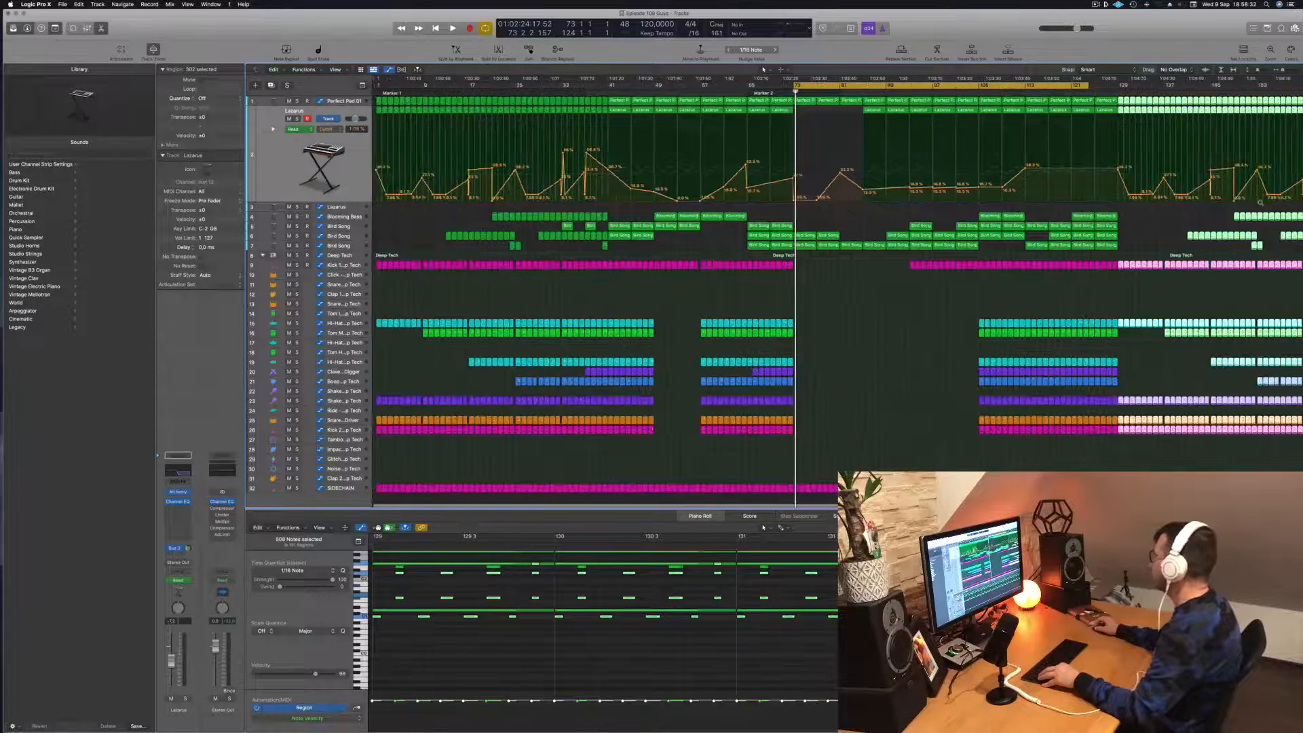
- Extend the cycle range over the copied section after bar 129 and play the transition into it
{"action": "scroll", "coordinate": [1182, 206], "scroll_direction": "right", "scroll_amount": 2}
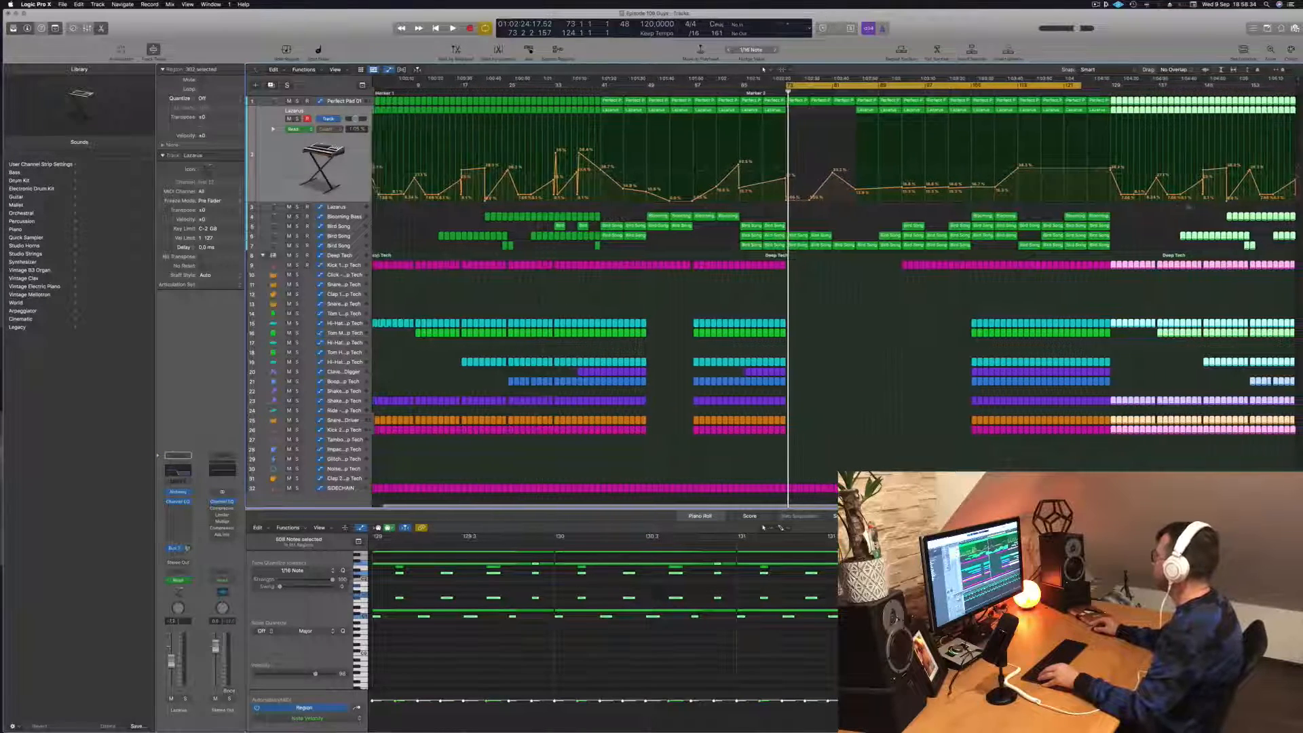
{"action": "scroll", "coordinate": [1182, 206], "scroll_direction": "left", "scroll_amount": 2}
{"action": "left_click_drag", "start_coordinate": [1300, 85], "coordinate": [1300, 90]}
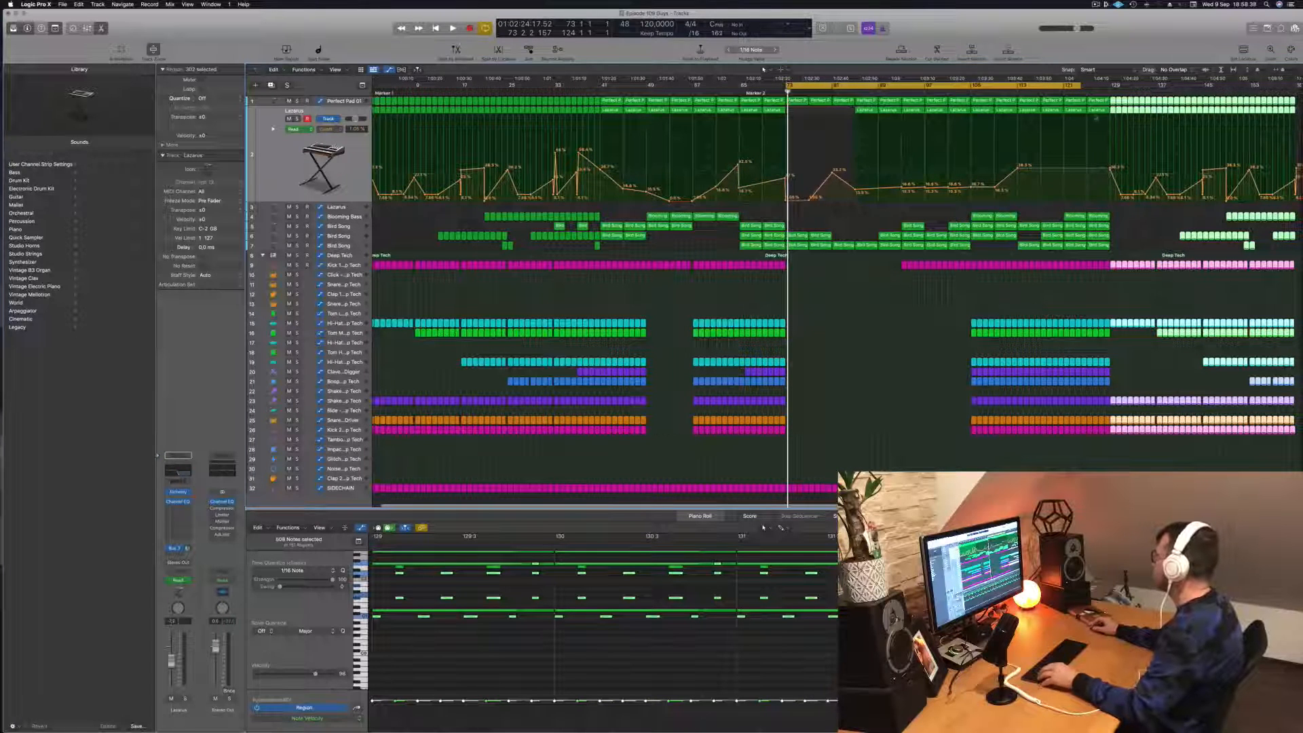
{"action": "key", "text": "space"}
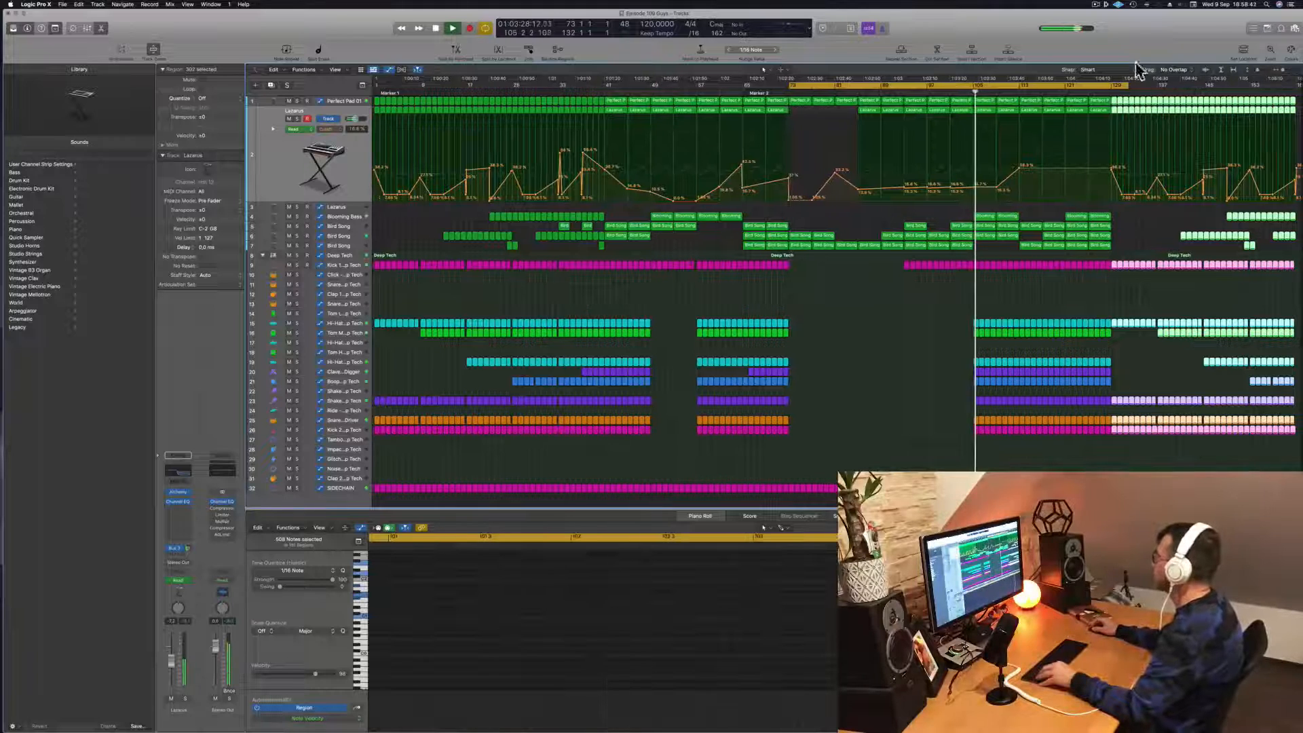
{"action": "left_click", "coordinate": [1106, 91]}
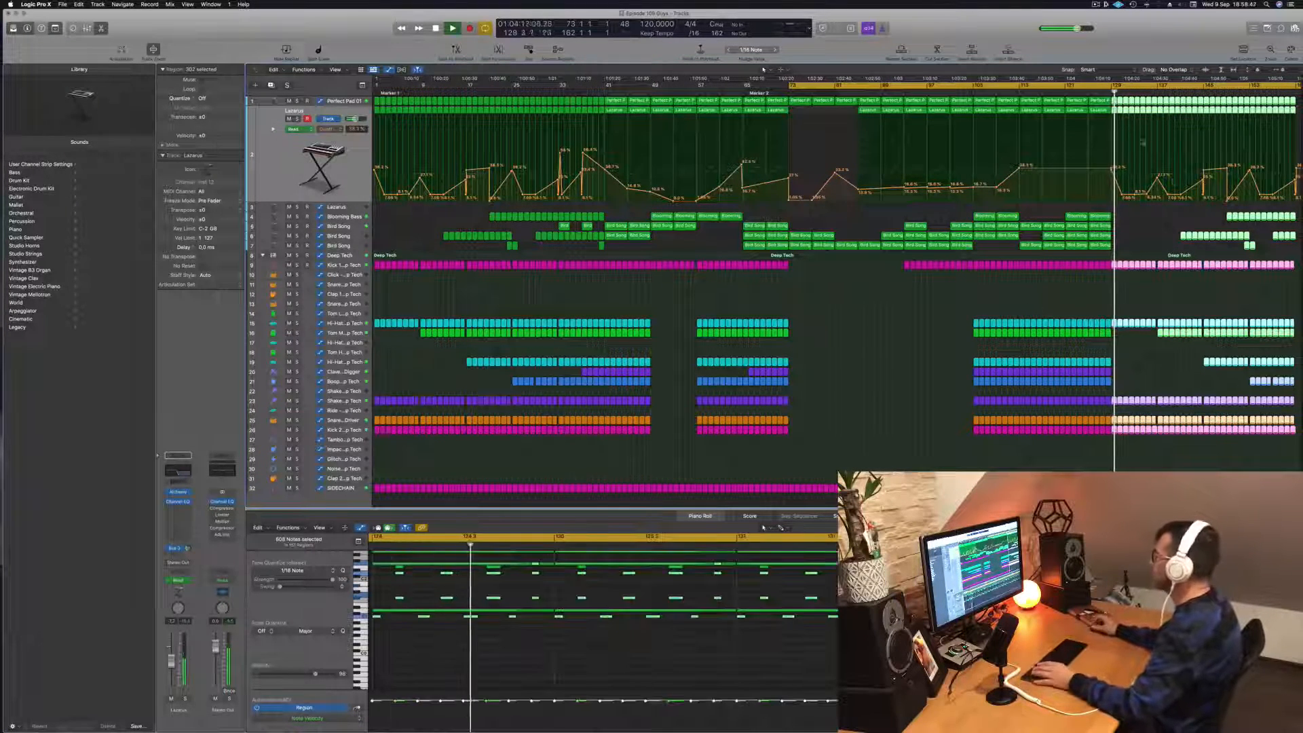
{"action": "key", "text": "space"}
{"action": "key", "text": "space"}
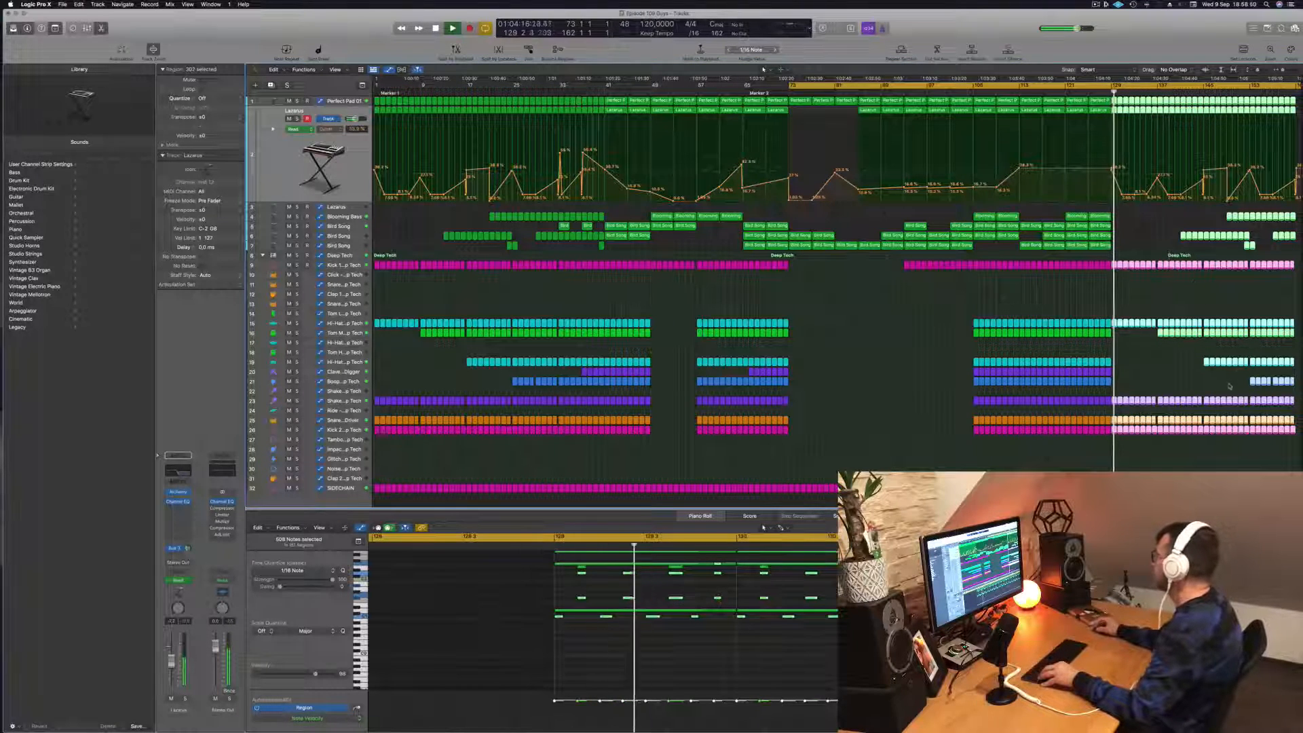
- Fill the Blooming Bass track from bar 129 to 153 with copies of its regions and replay from just before bar 129
{"action": "left_click_drag", "start_coordinate": [1205, 214], "coordinate": [1120, 225]}
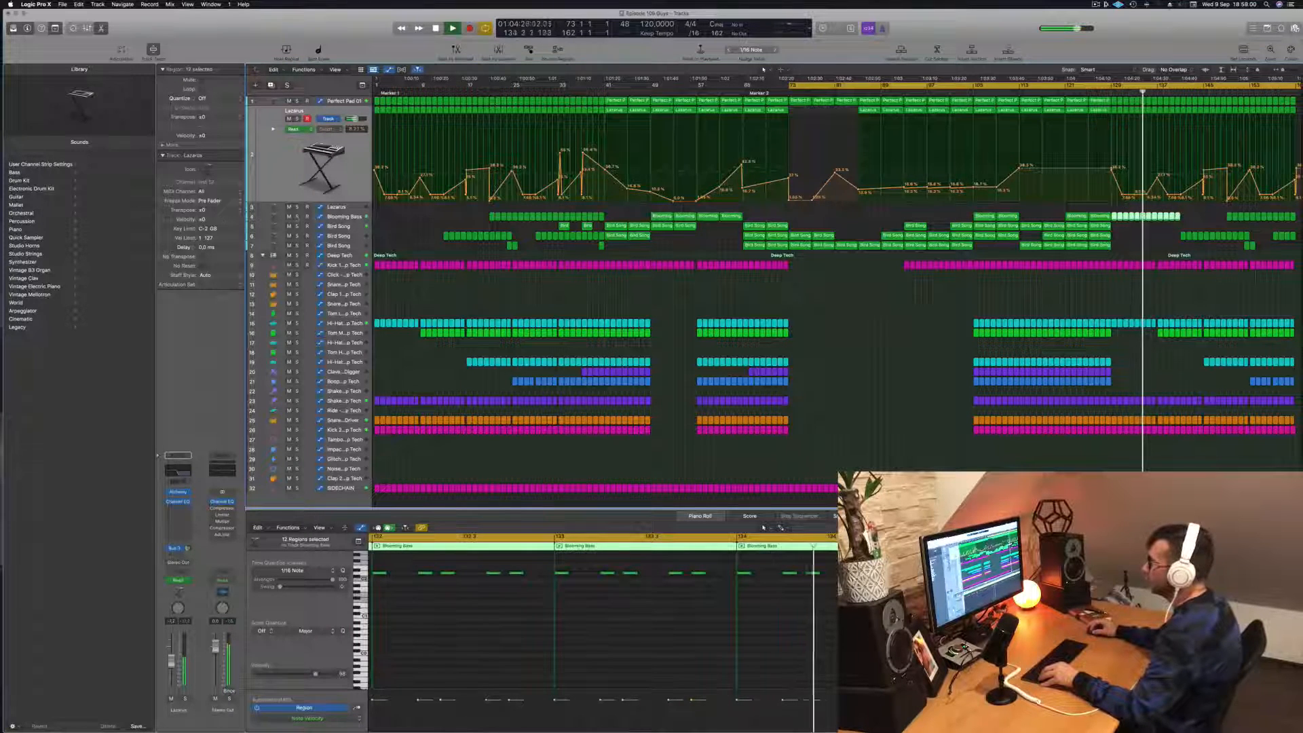
{"action": "left_click", "coordinate": [297, 217]}
{"action": "left_click", "coordinate": [297, 217]}
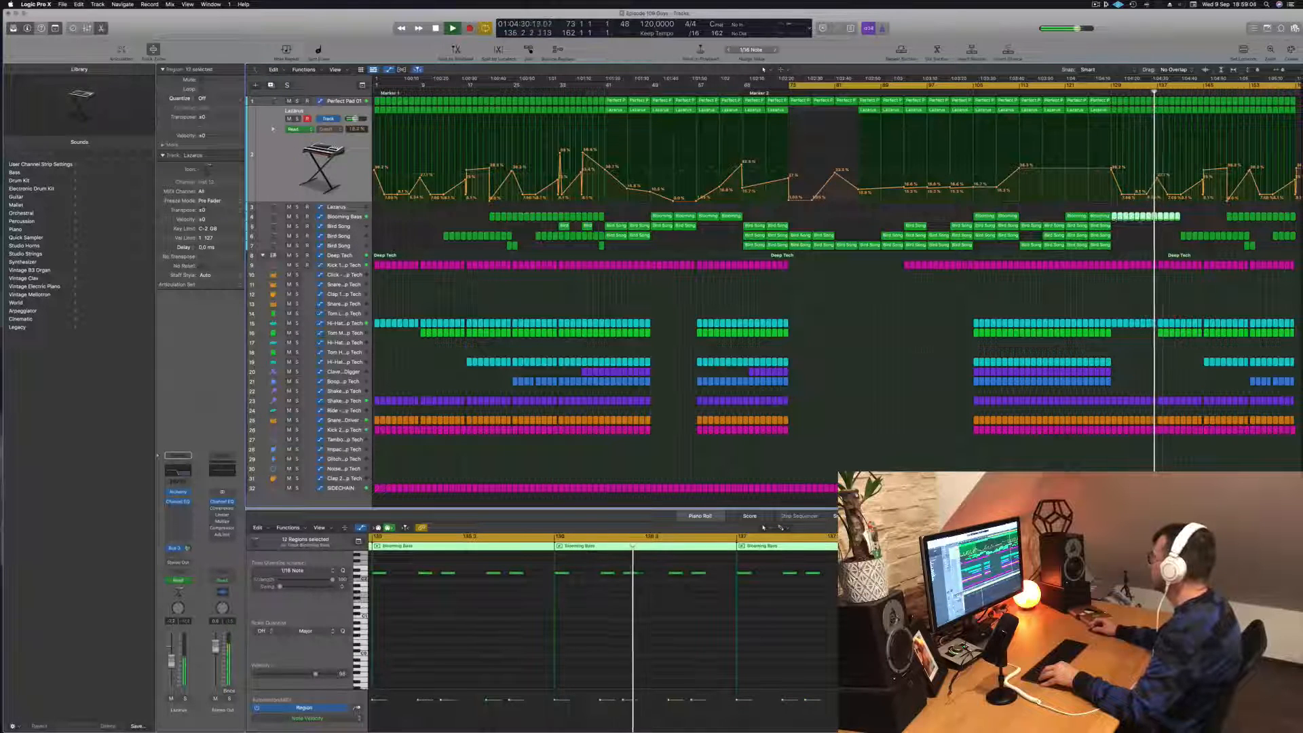
{"action": "left_click_drag", "start_coordinate": [1115, 217], "coordinate": [1185, 225]}
{"action": "left_click", "coordinate": [1091, 89]}
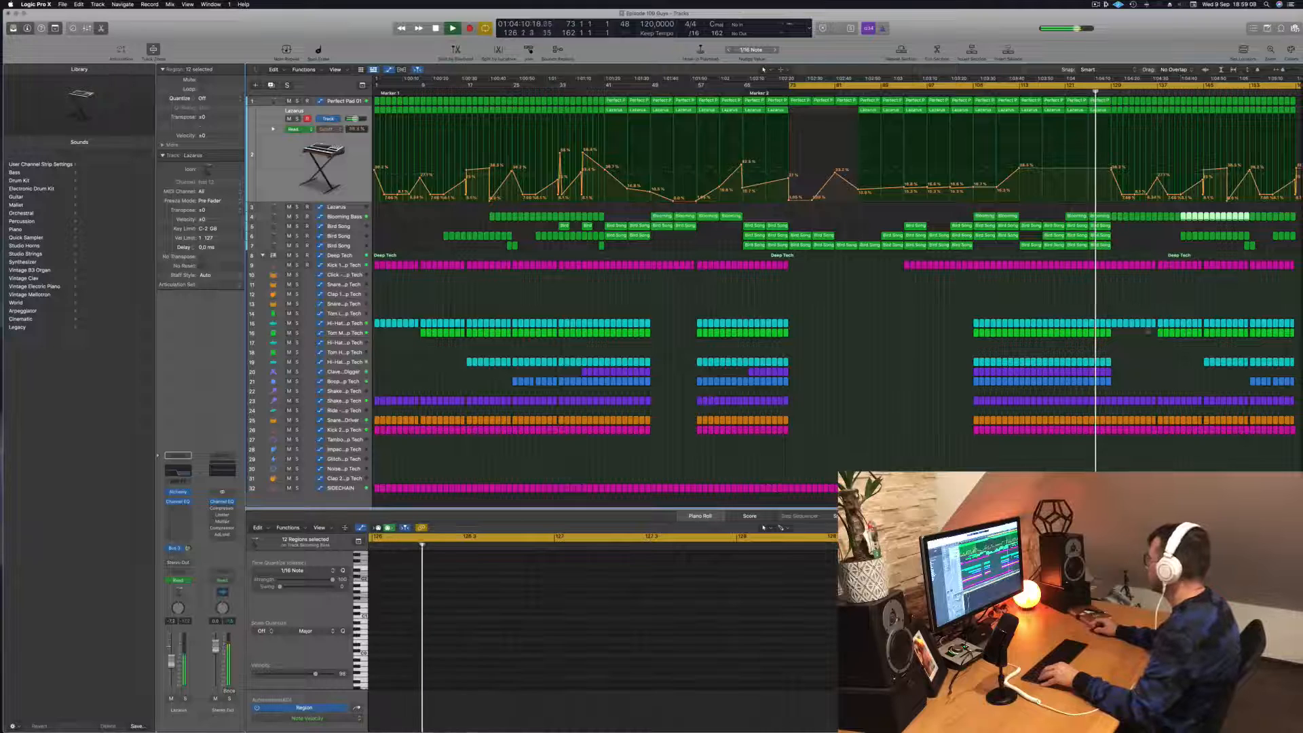
- Fill the tom track's gap from bar 129 to 137 and the second hi-hat, clave and bongo tracks from bar 129 with region copies
{"action": "left_click_drag", "start_coordinate": [1151, 331], "coordinate": [1116, 338]}
{"action": "left_click_drag", "start_coordinate": [1072, 384], "coordinate": [1101, 346]}
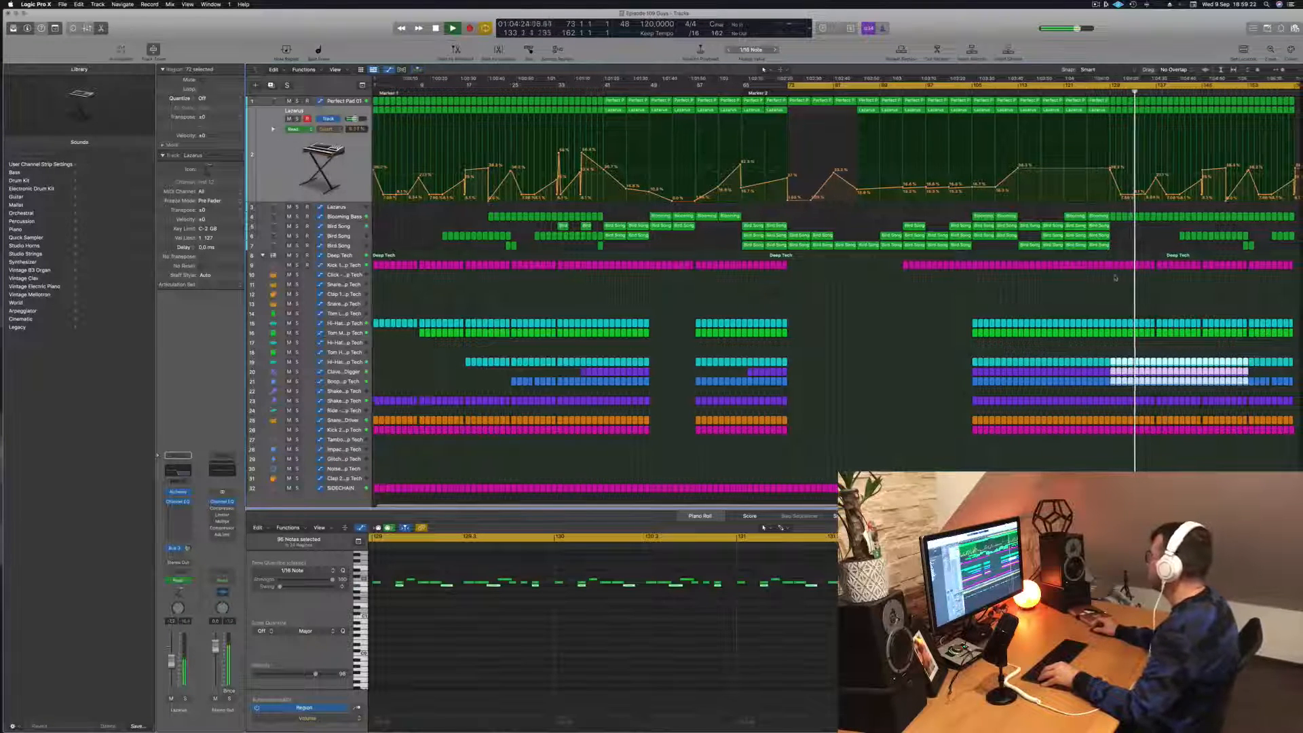
{"action": "left_click", "coordinate": [1159, 286]}
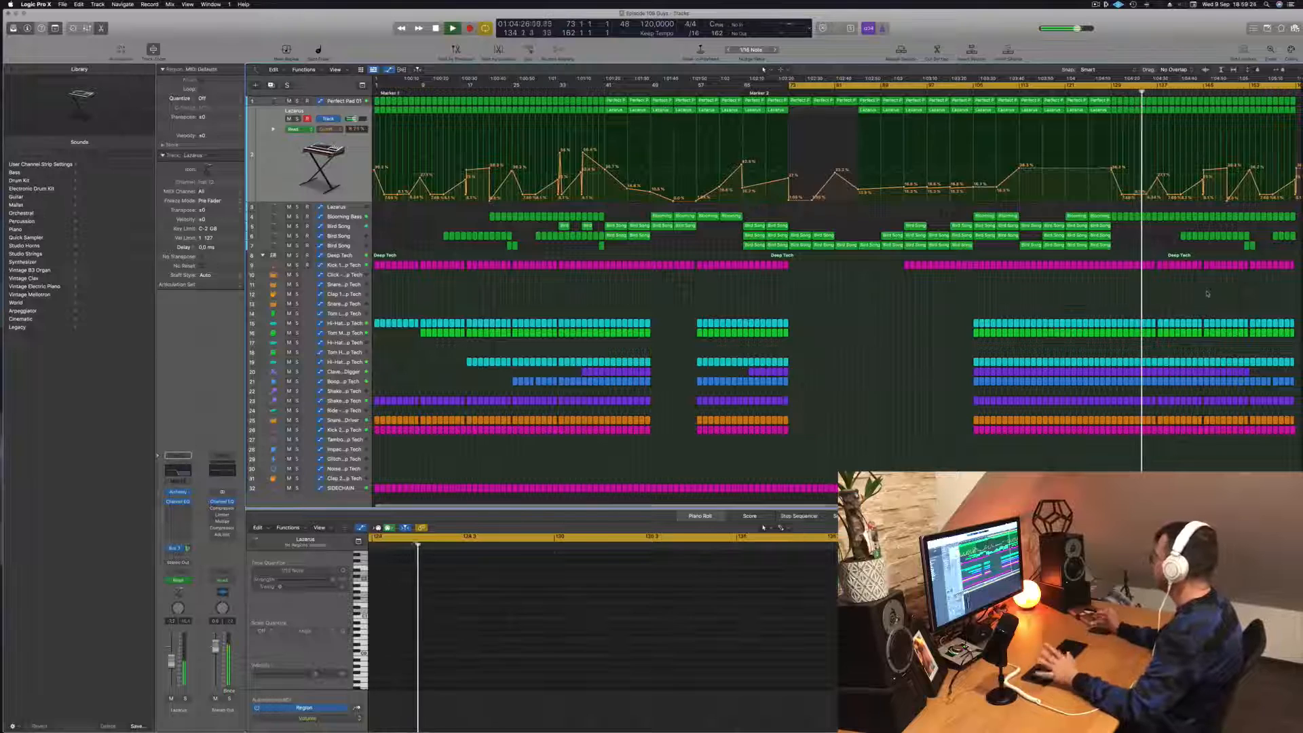